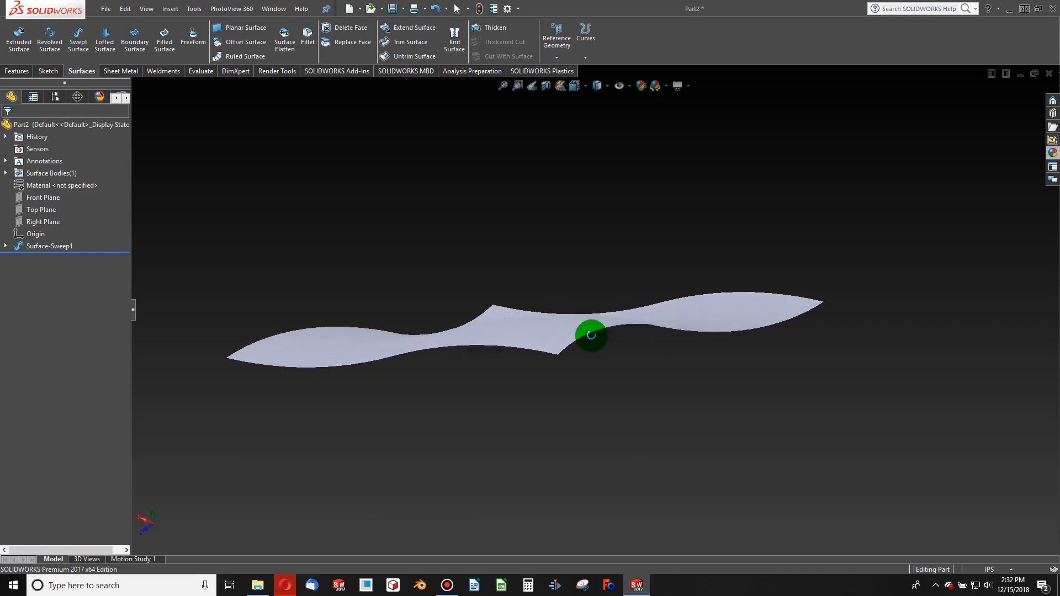
middle_drag(589, 337, 644, 416)
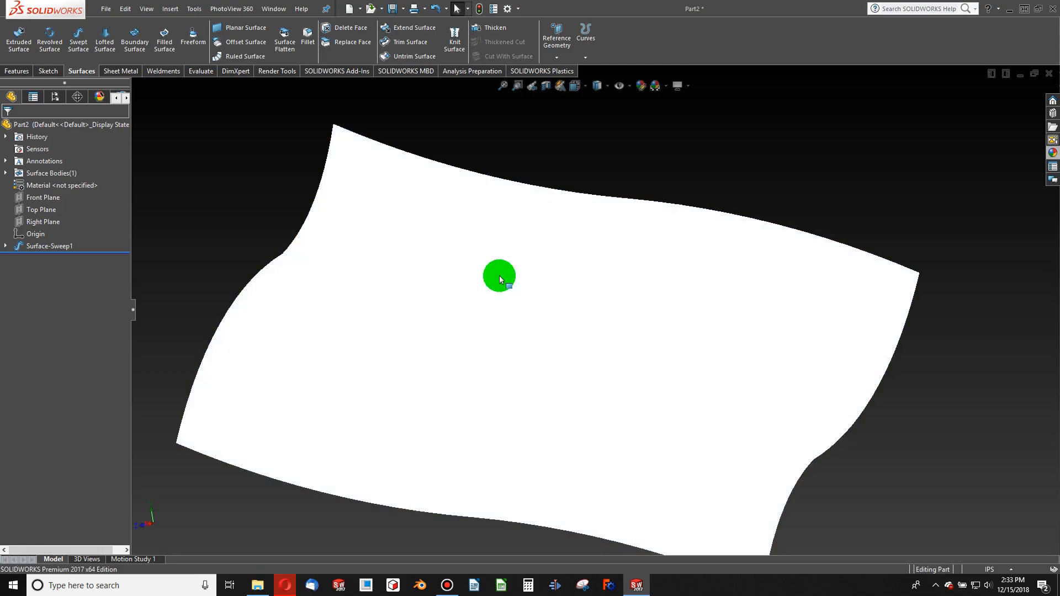
mouse_move(500, 276)
middle_down()
mouse_move(514, 324)
mouse_move(528, 263)
mouse_move(544, 249)
mouse_move(599, 281)
mouse_move(561, 407)
middle_up()
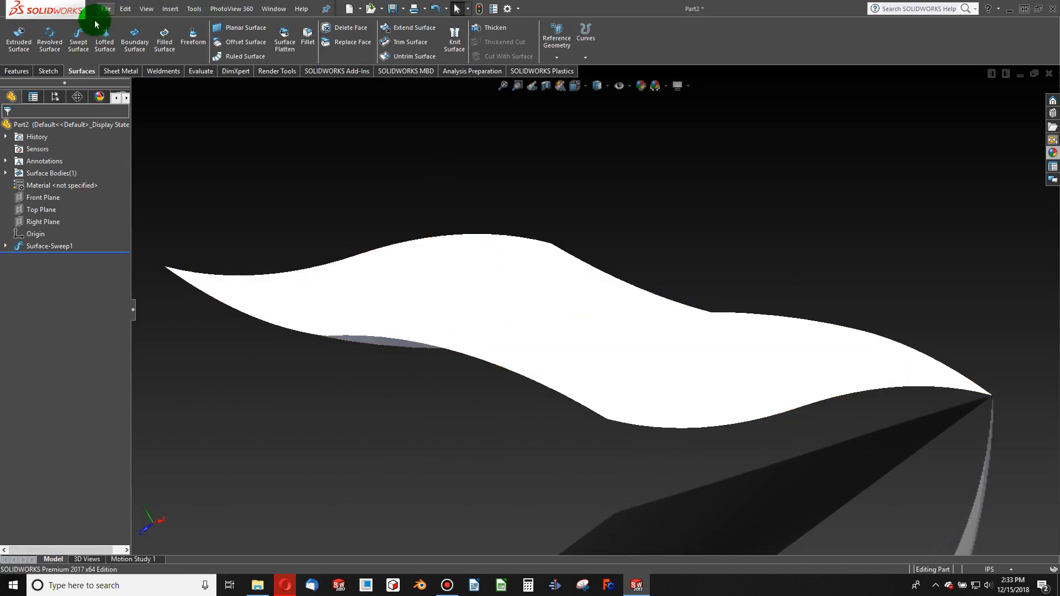
Step: Create a new part document
click(349, 9)
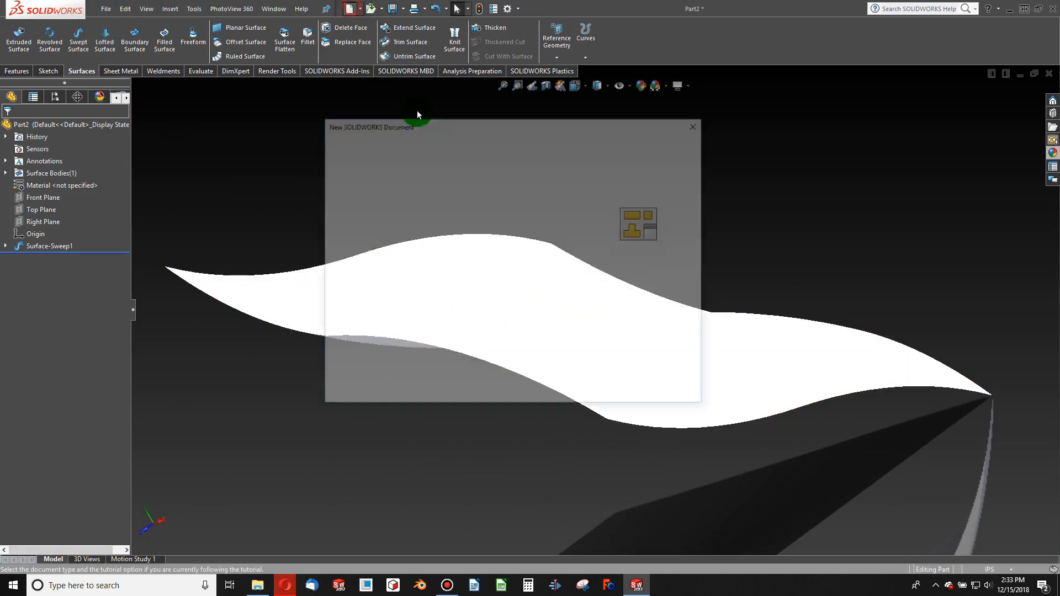
click(565, 385)
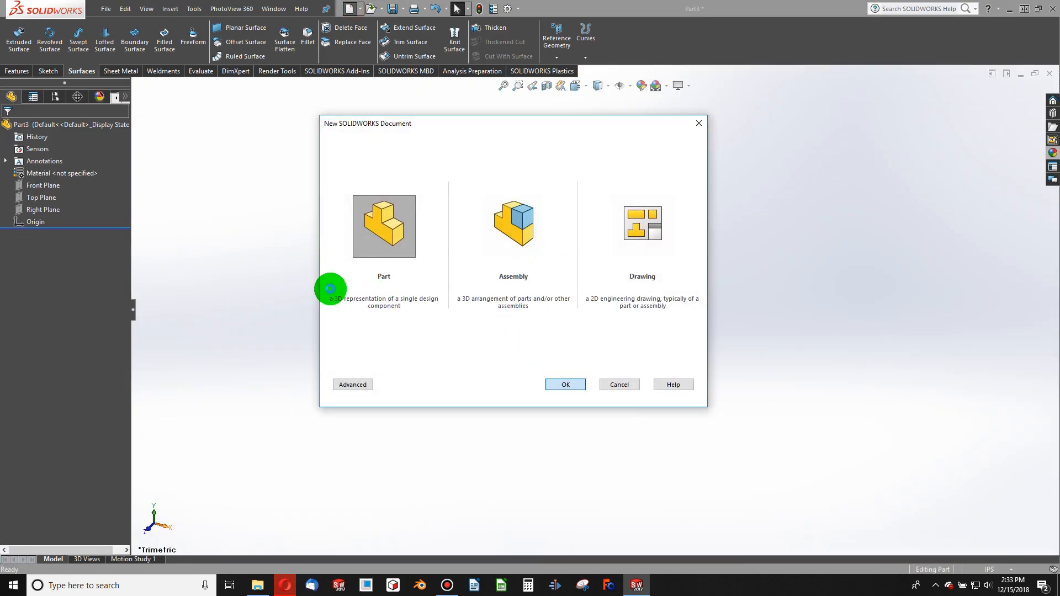
Step: Sketch a closed, irregular nine-point spline on the Top Plane, starting and ending at the origin
click(36, 209)
click(35, 186)
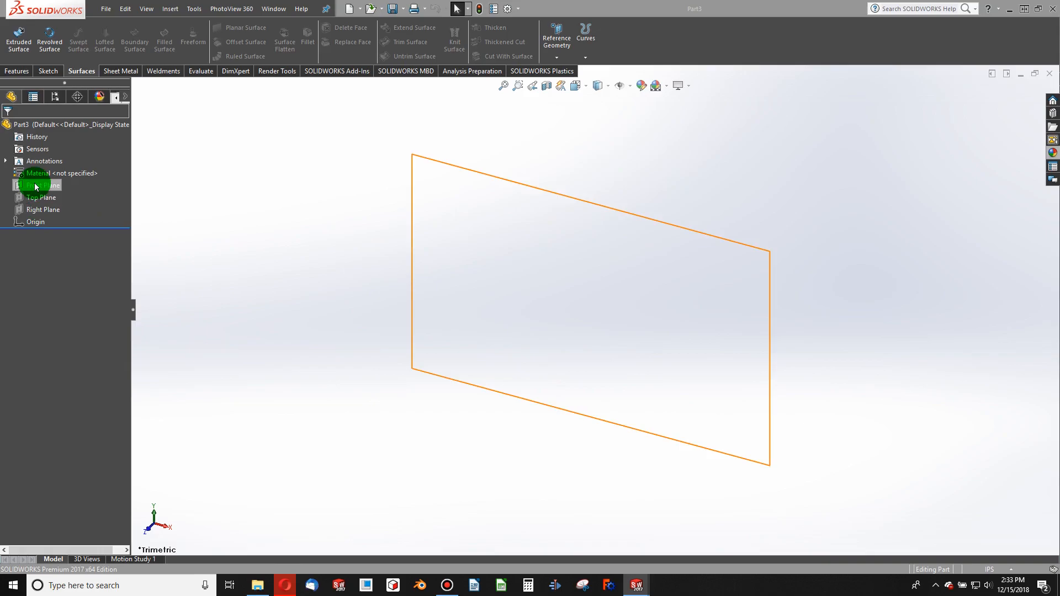
click(41, 198)
click(489, 316)
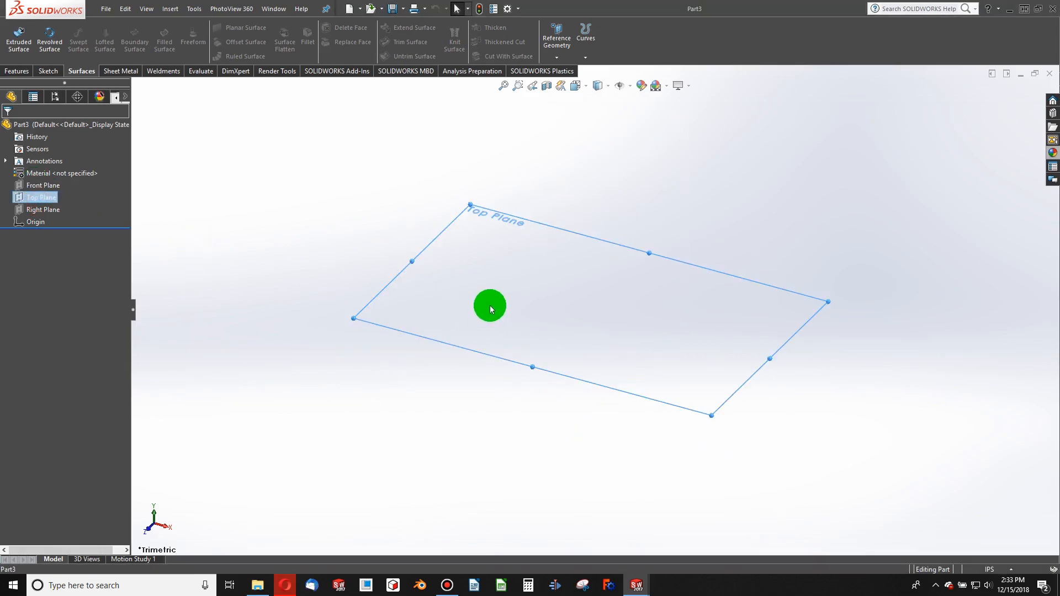
key(ctrl+8)
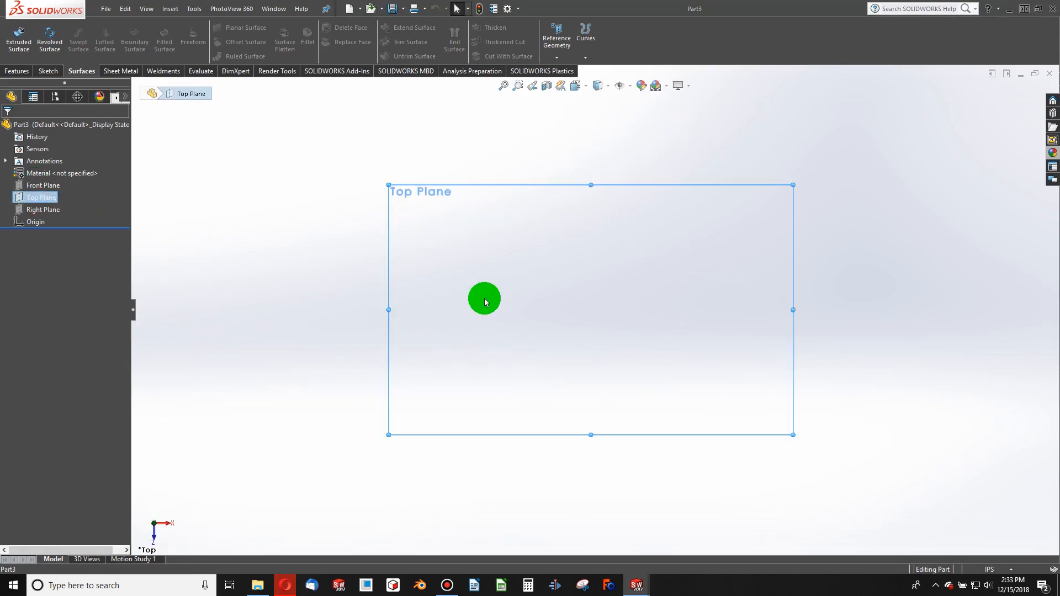
click(57, 59)
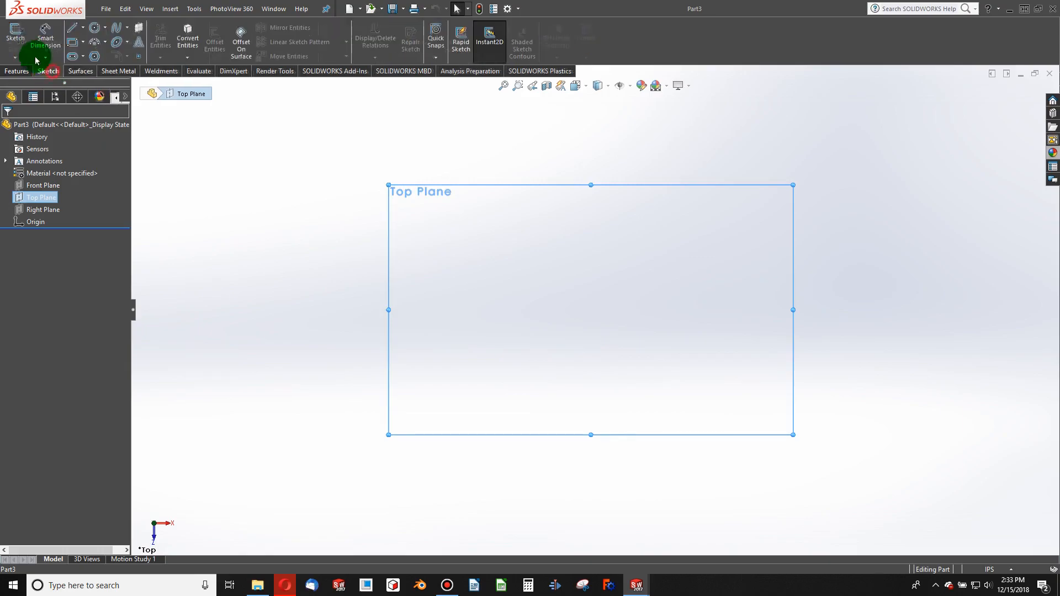
click(115, 31)
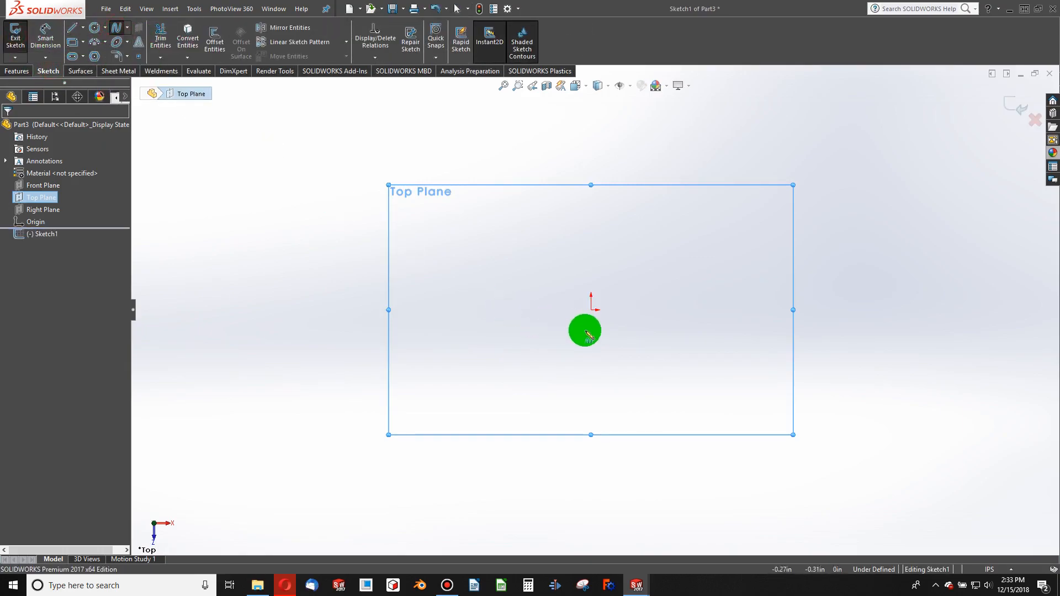
click(592, 310)
click(444, 277)
click(525, 197)
click(542, 112)
click(601, 183)
click(774, 210)
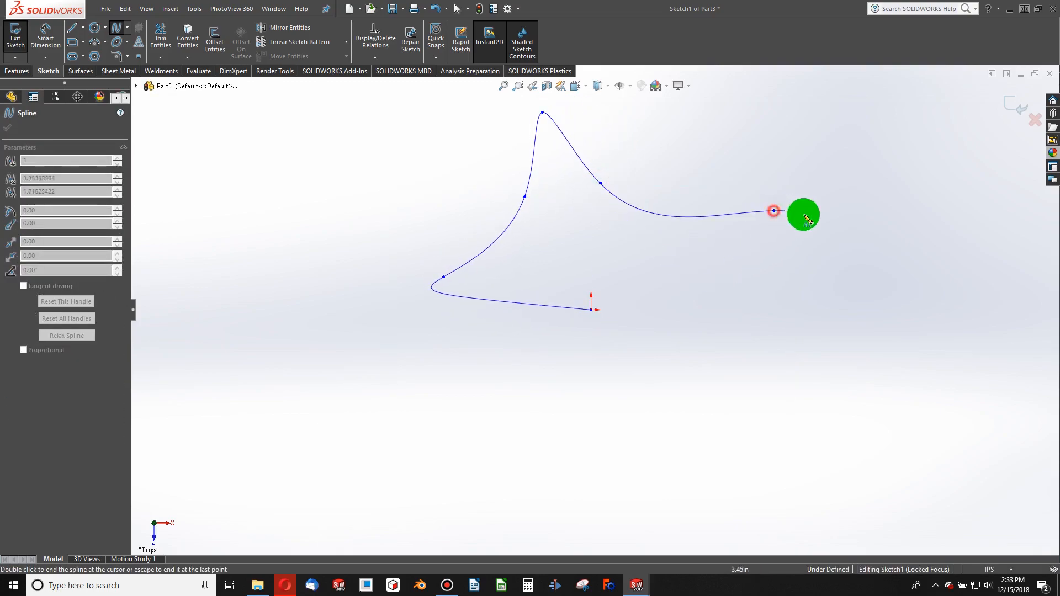
click(801, 361)
click(763, 266)
click(678, 379)
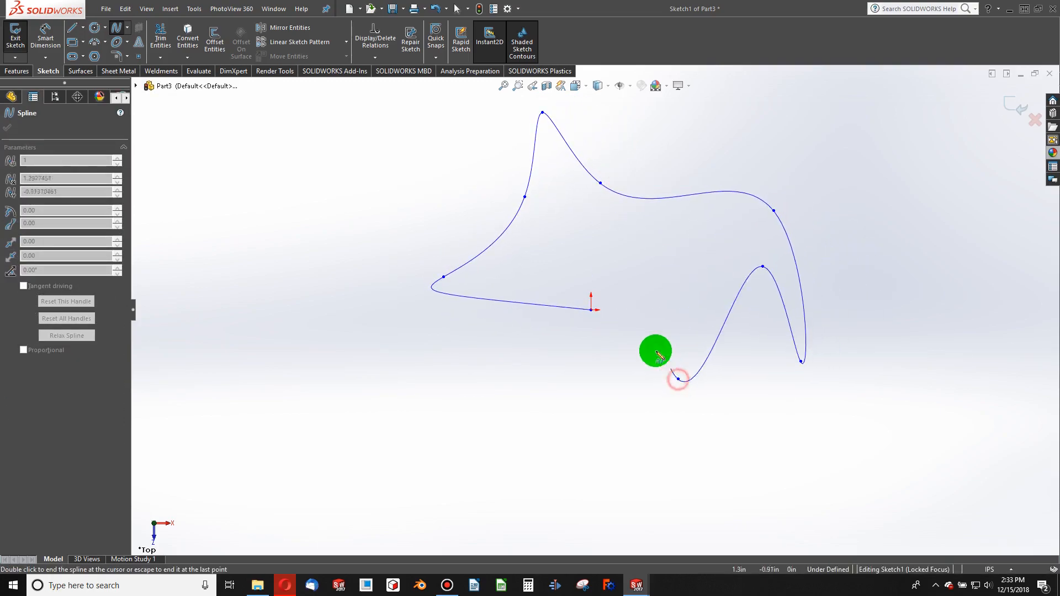
click(592, 311)
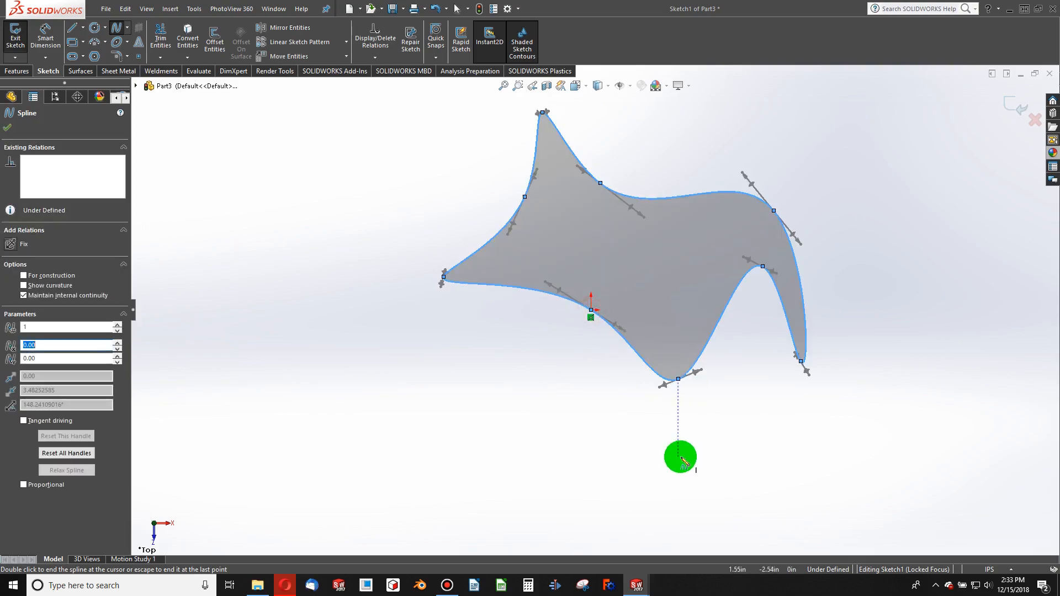
Step: Exit the sketch and create a Filled Surface bounded by the closed spline, with the Contact edge setting
mouse_move(646, 425)
middle_down()
mouse_move(624, 289)
mouse_move(630, 331)
middle_up()
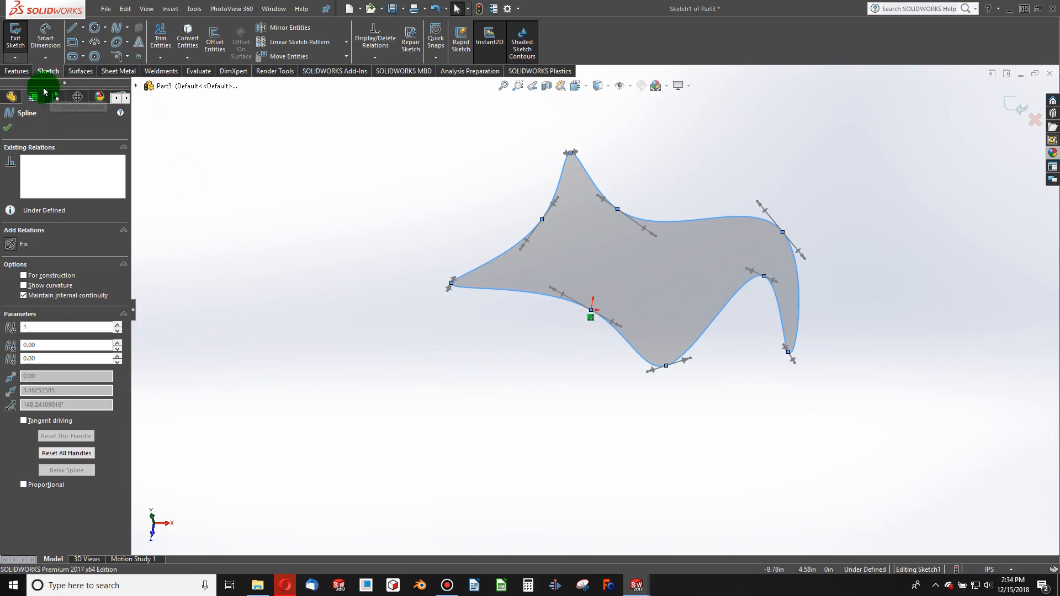
click(81, 72)
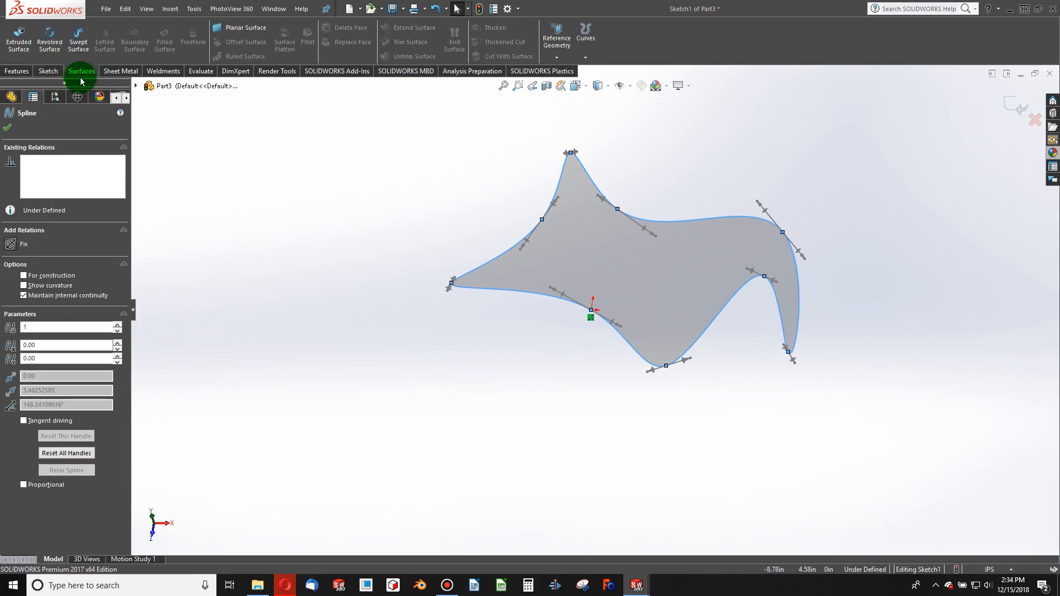
right_click(81, 72)
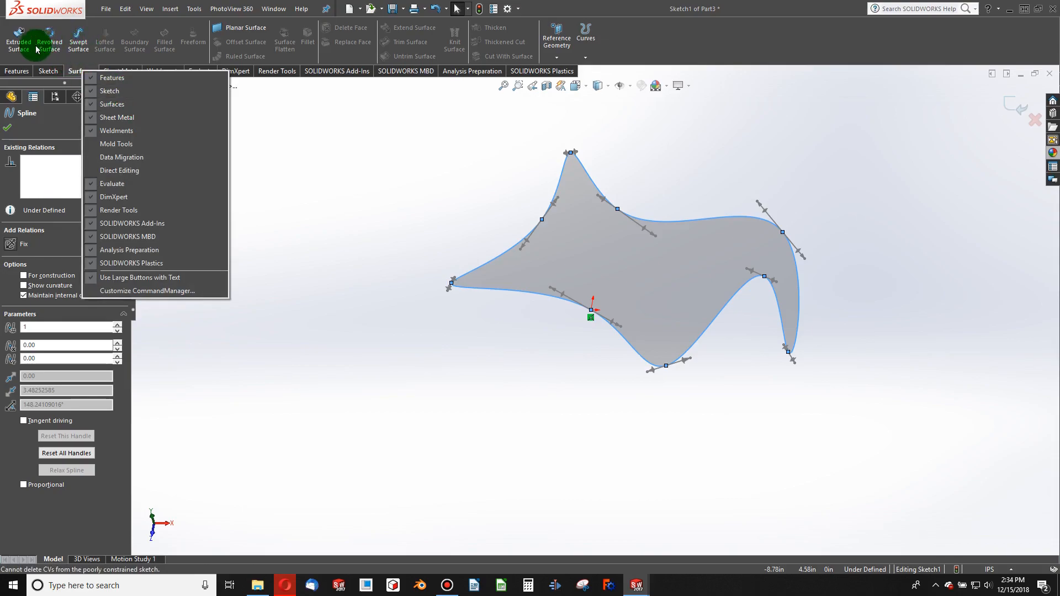
click(298, 111)
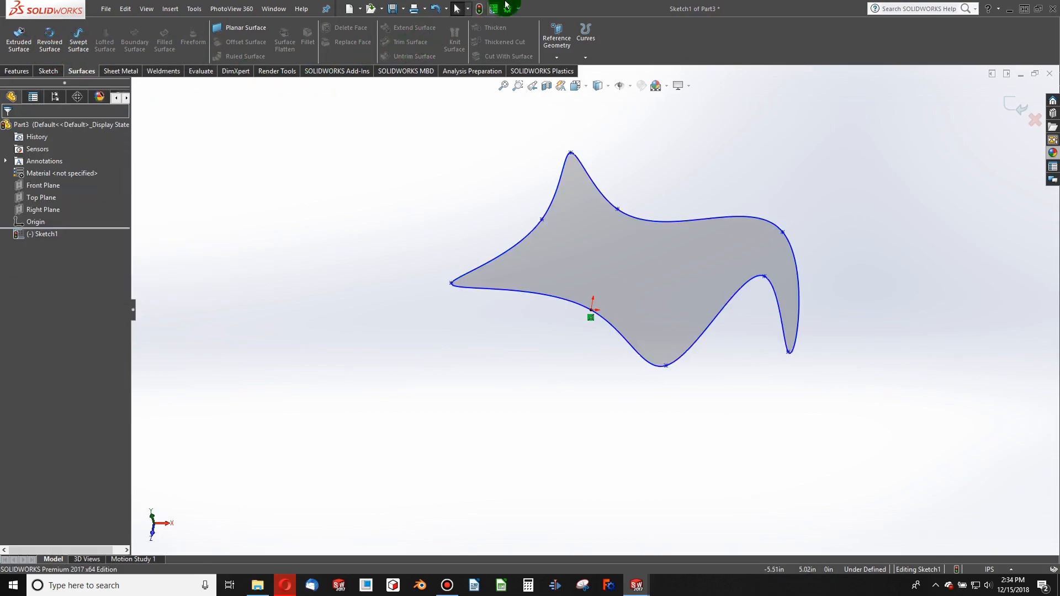
click(478, 8)
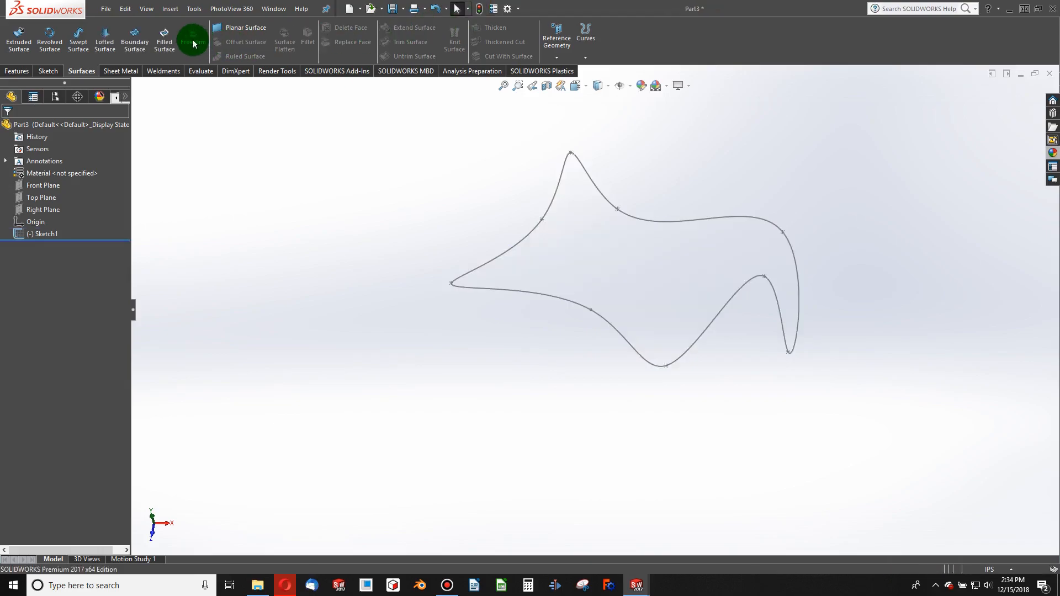
click(163, 44)
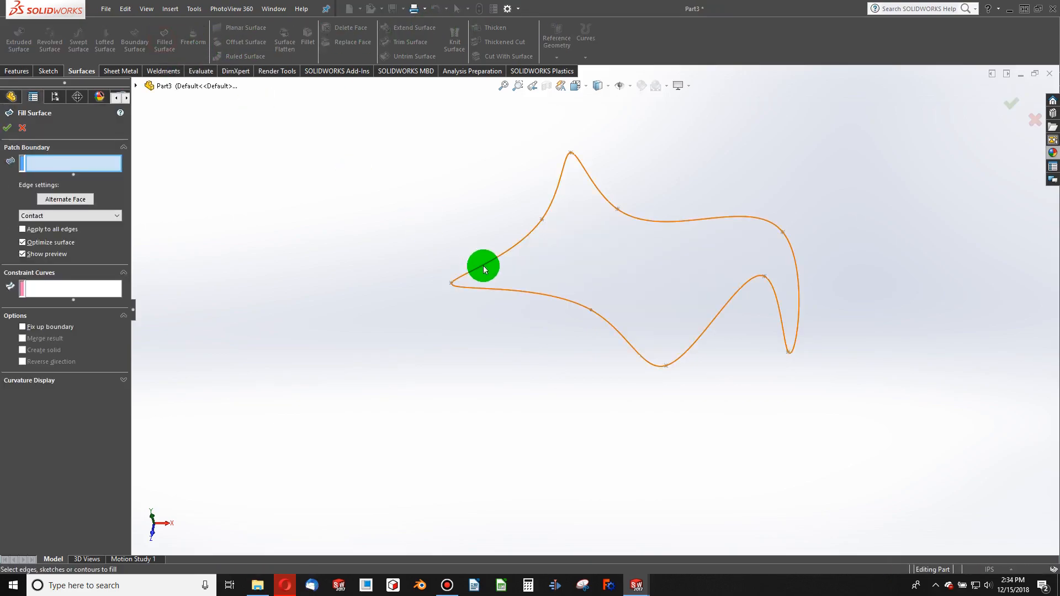
click(483, 266)
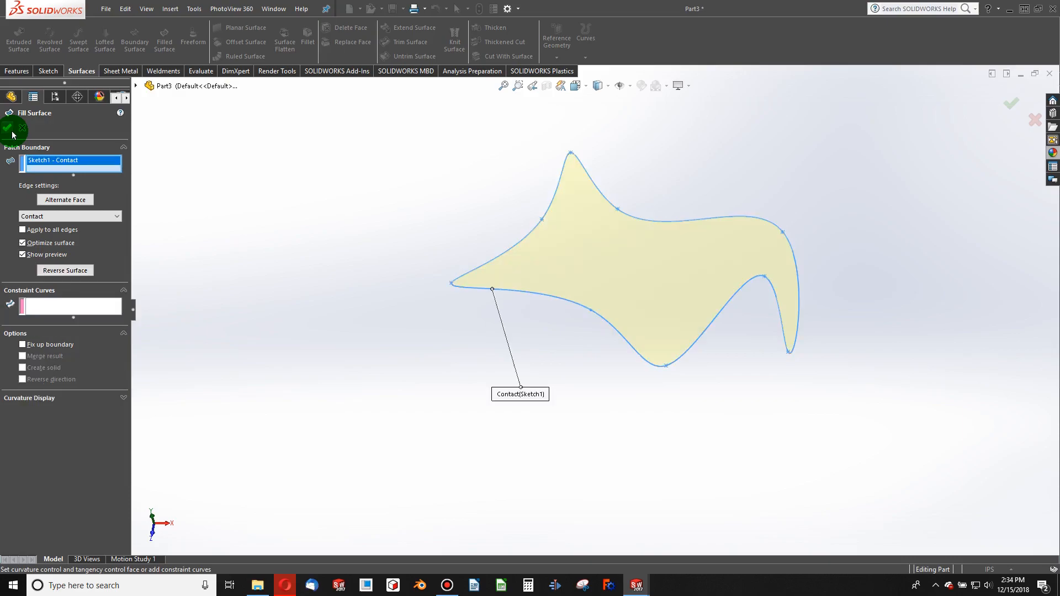
click(13, 135)
Step: Delete the filled surface and the closed spline sketch it was built from
middle_drag(641, 366, 672, 293)
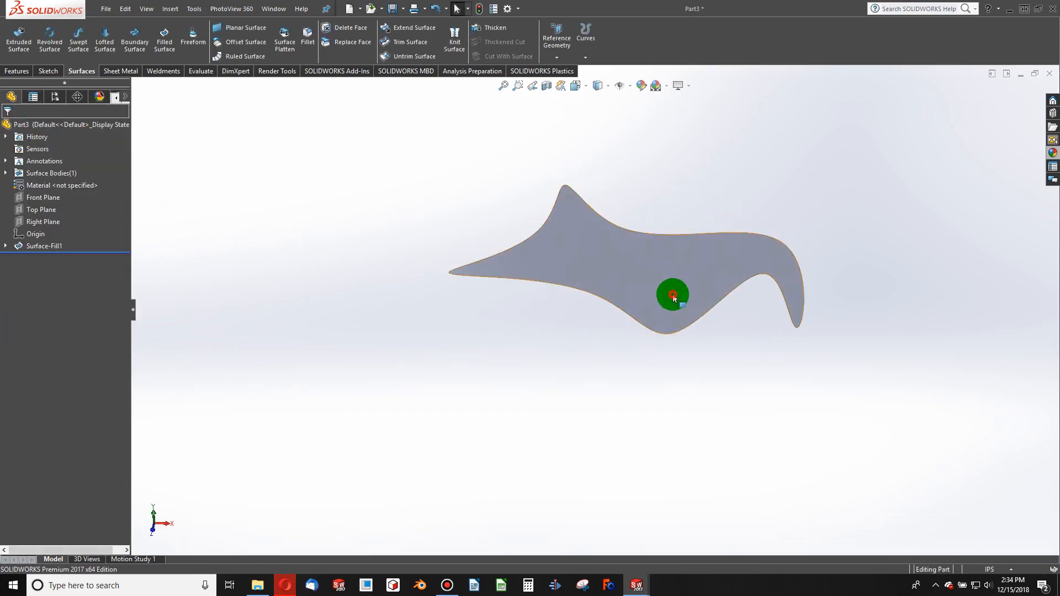
click(655, 303)
scroll(651, 332, down, 5)
mouse_move(651, 332)
middle_down()
mouse_move(665, 202)
mouse_move(658, 346)
mouse_move(463, 312)
mouse_move(489, 386)
middle_up()
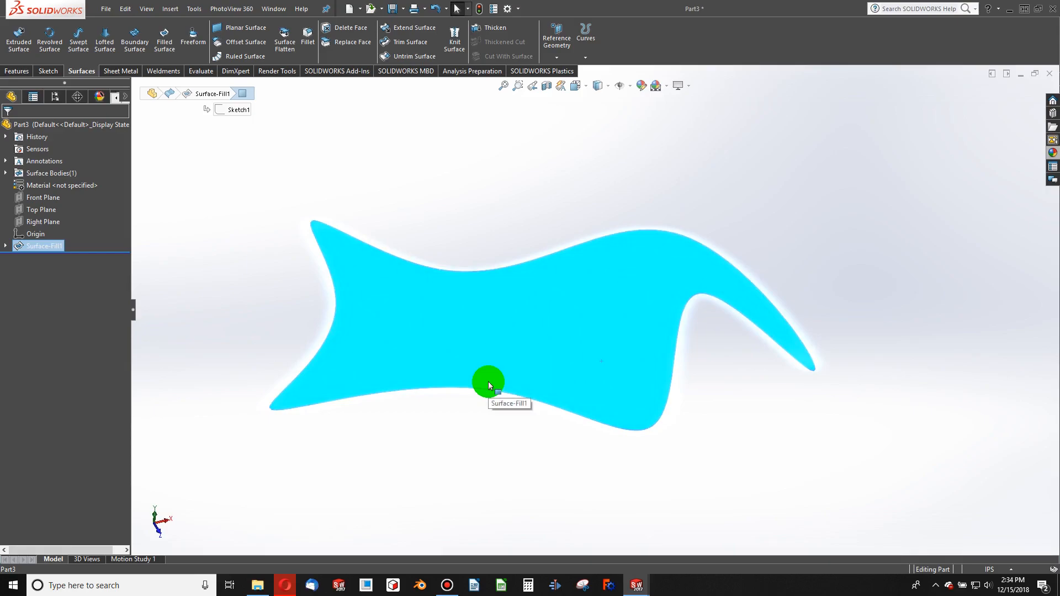
click(474, 209)
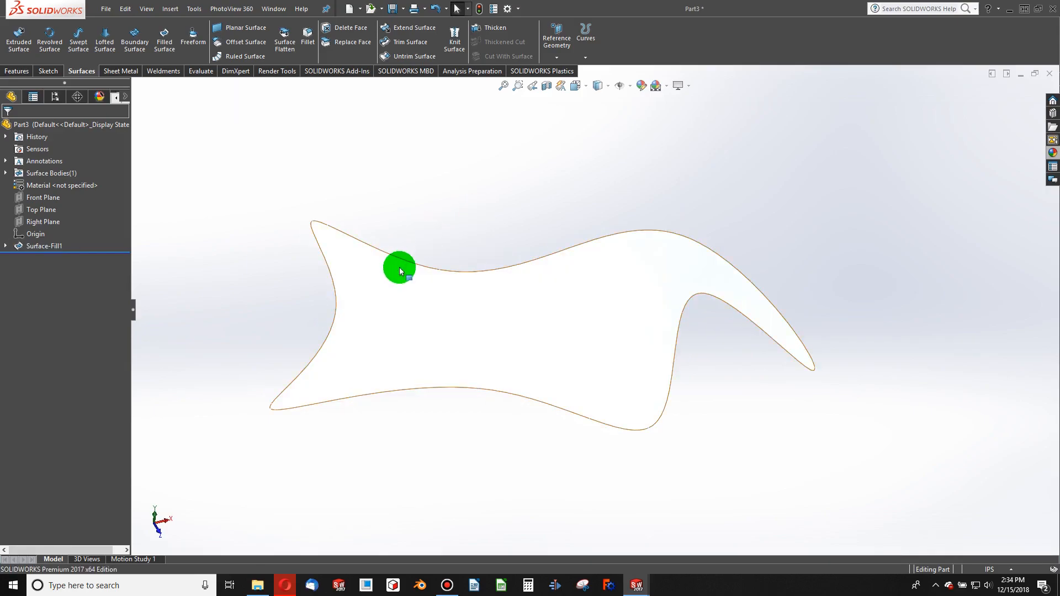
click(401, 271)
key(Delete)
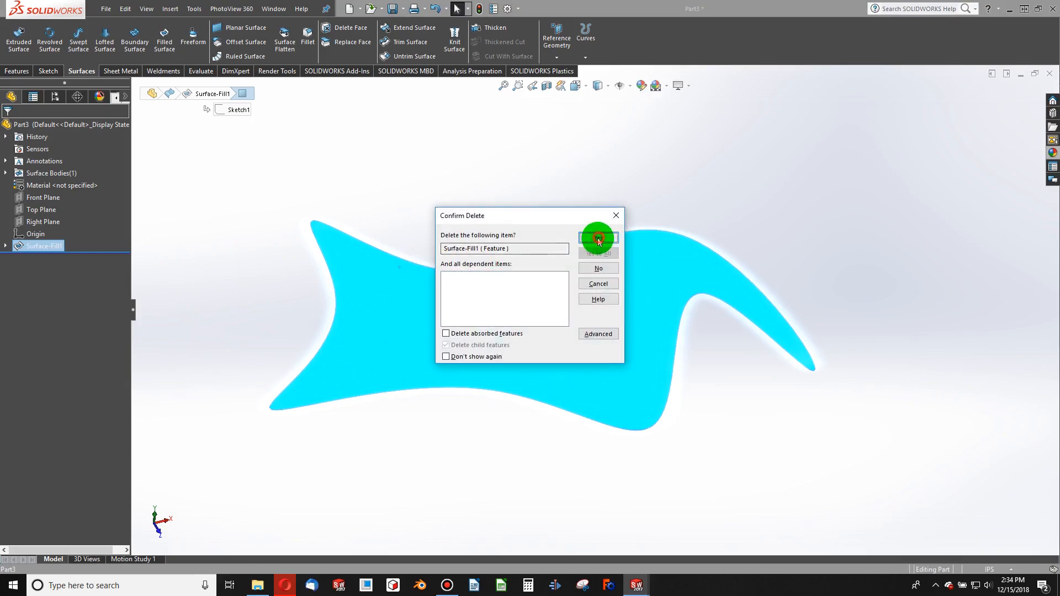
click(599, 239)
click(599, 243)
key(Delete)
click(606, 241)
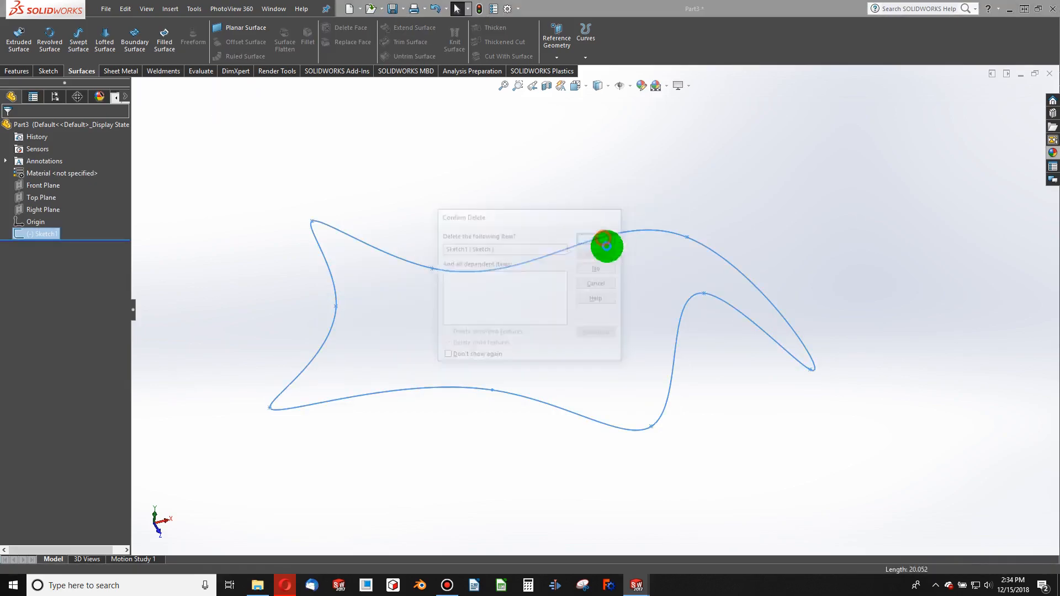
Step: Sketch an open, curling eight-point spline on the Front Plane, starting above the origin and ending at it
click(49, 72)
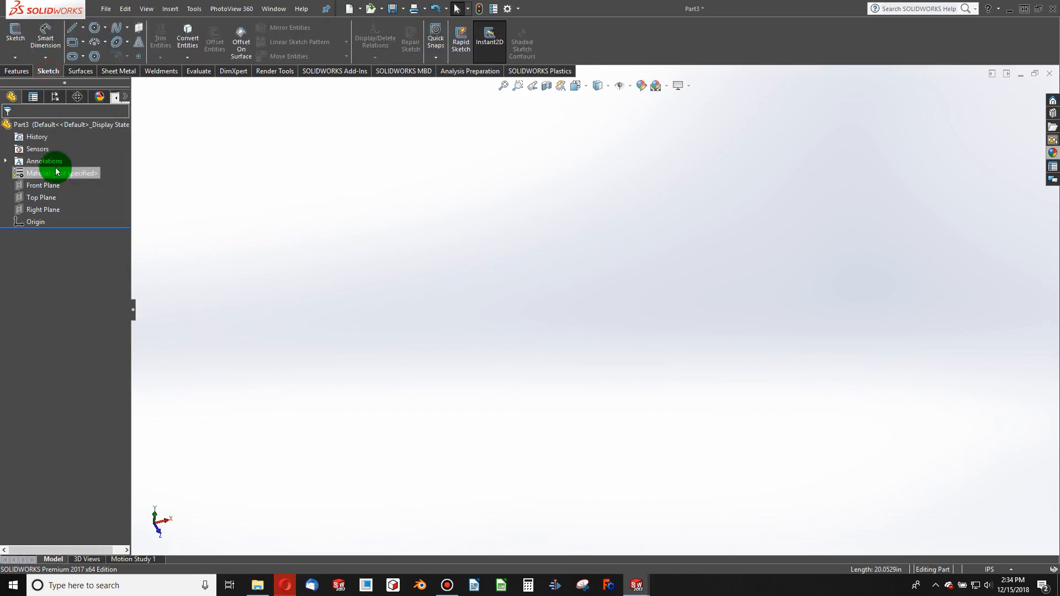
click(43, 185)
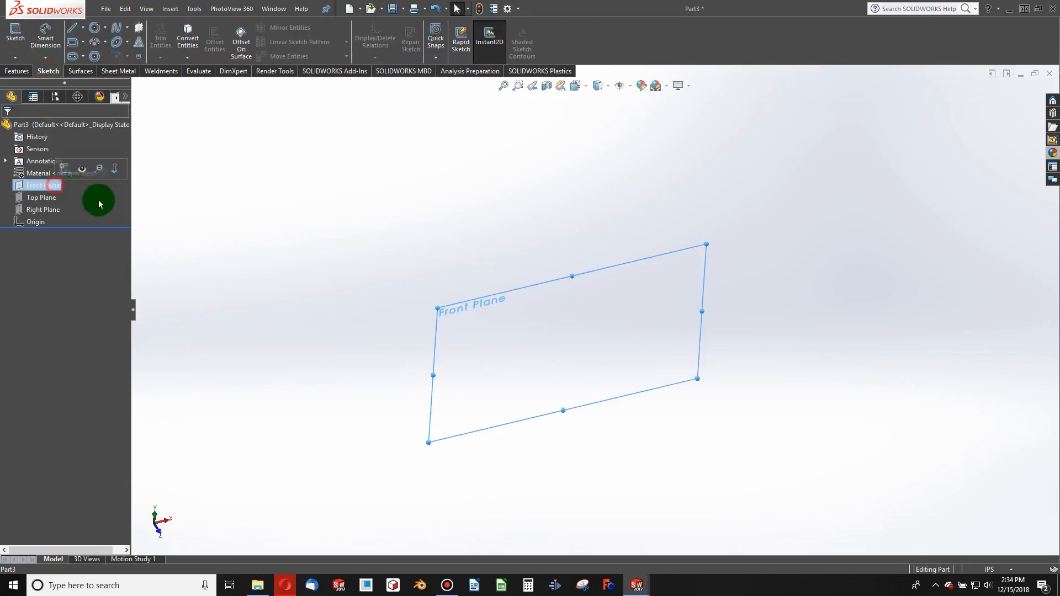
click(16, 53)
click(116, 29)
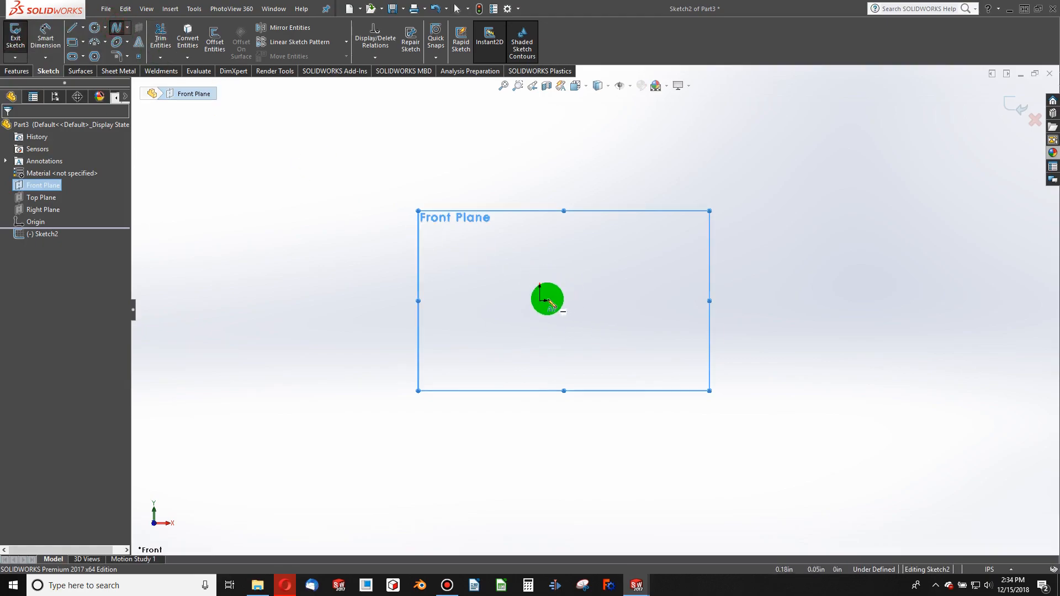
click(572, 249)
click(654, 350)
click(734, 276)
click(853, 208)
click(909, 385)
click(657, 466)
click(512, 335)
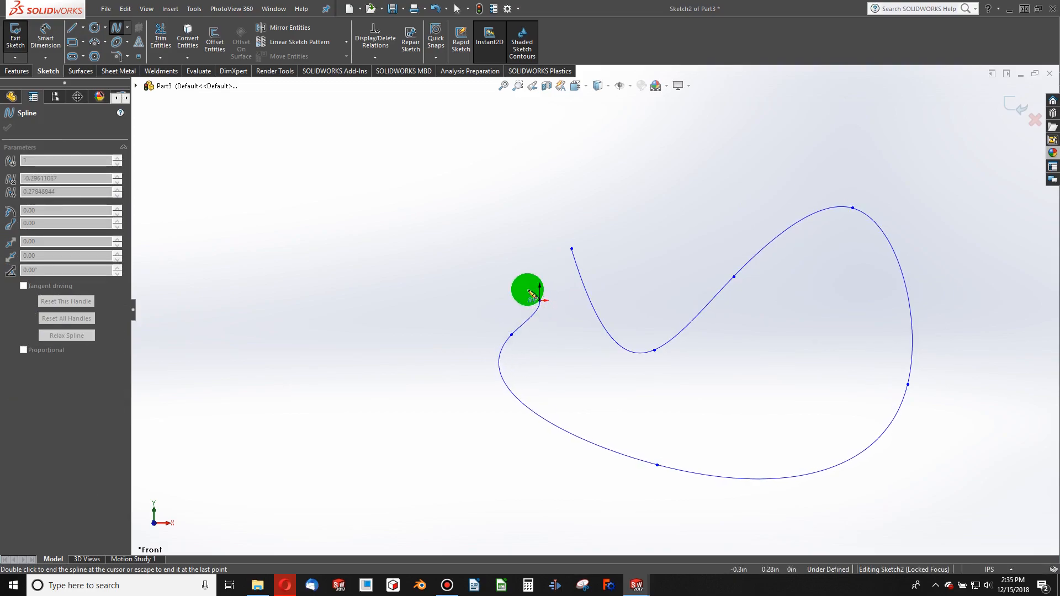
key(Escape)
Step: Create an Extruded Surface from the open spline with a Blind depth of 10 in
middle_drag(474, 348, 524, 385)
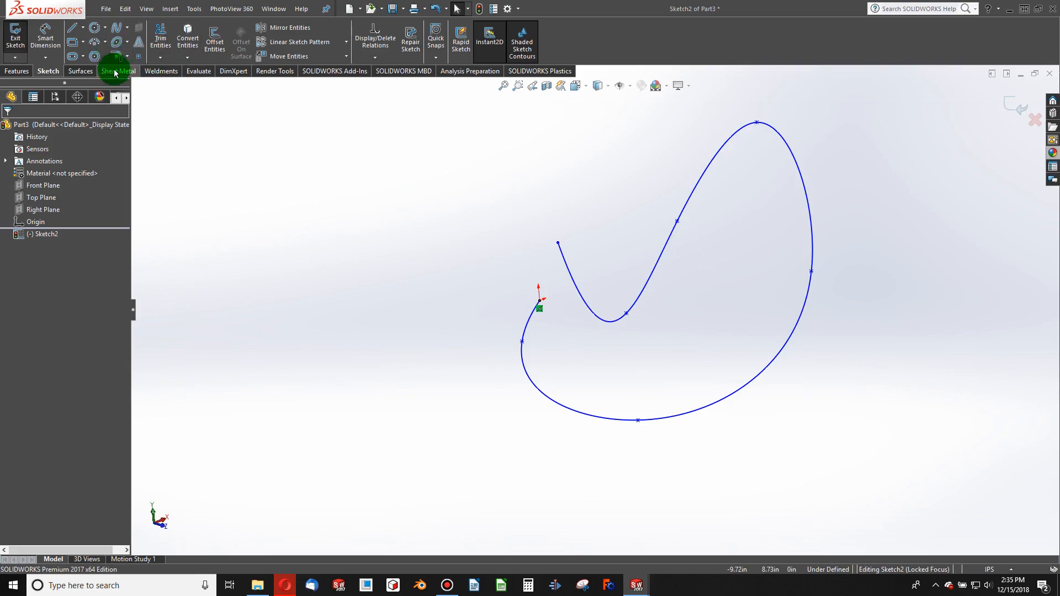
click(79, 72)
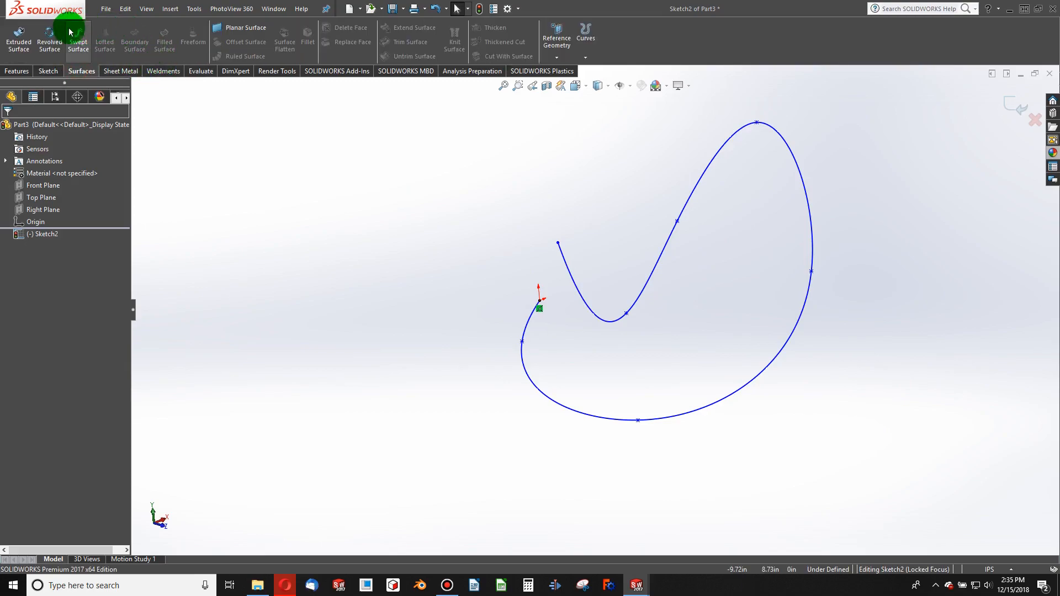
click(19, 40)
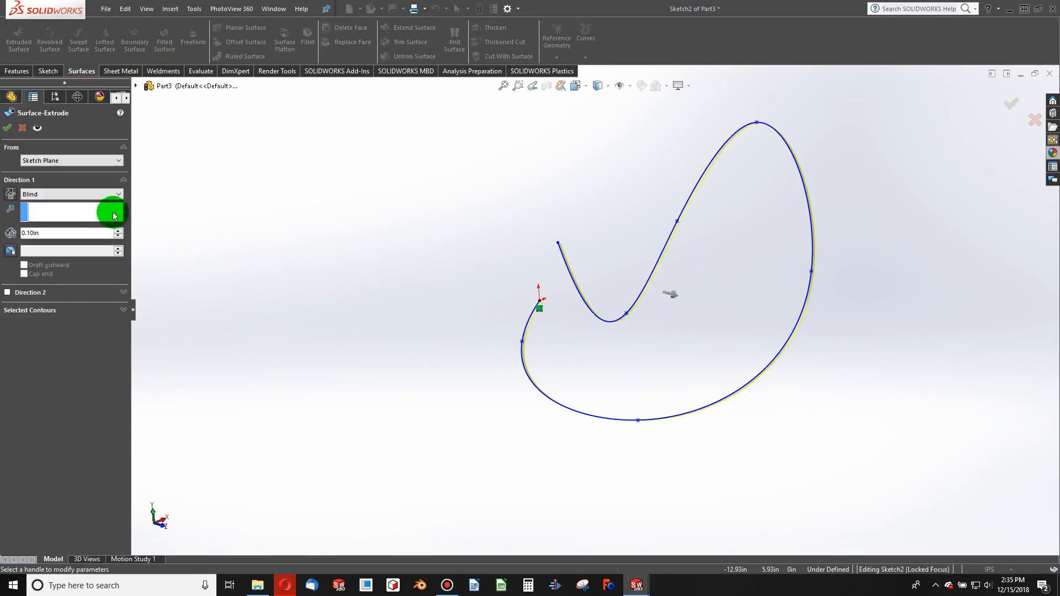
double_click(97, 233)
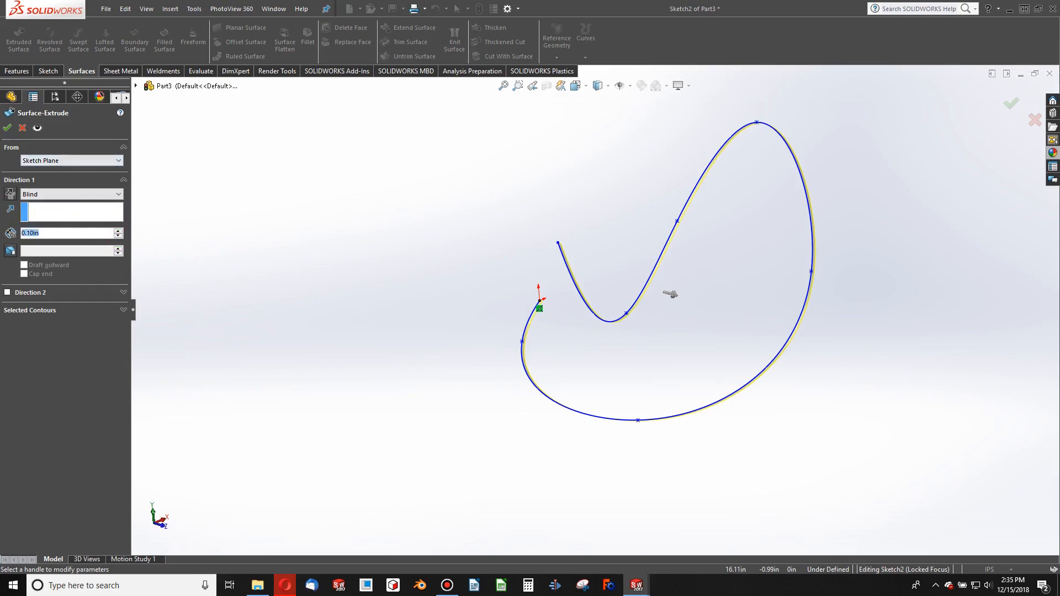
text(10)
key(Return)
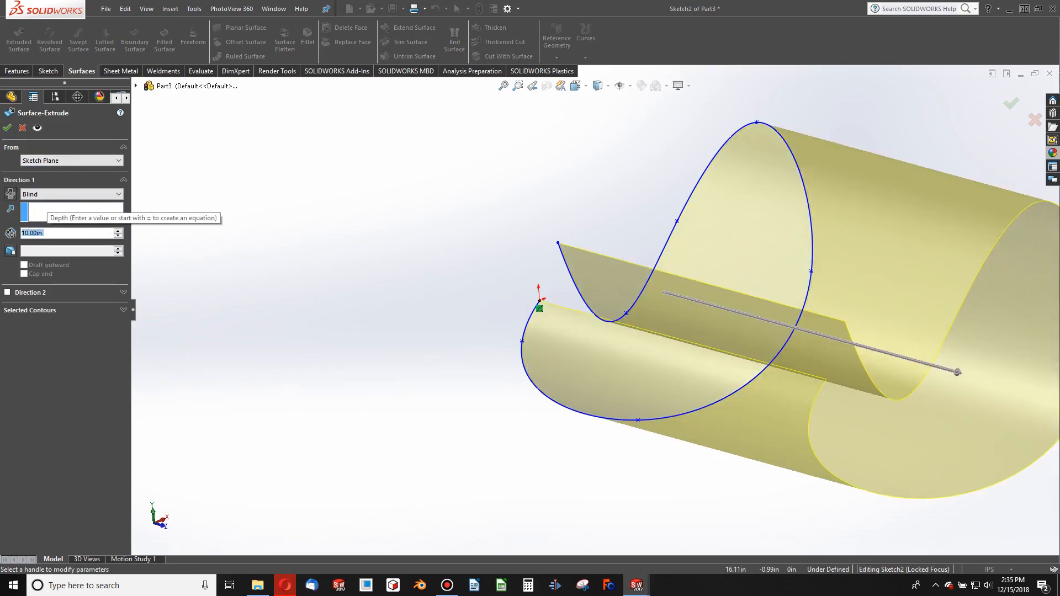
click(7, 128)
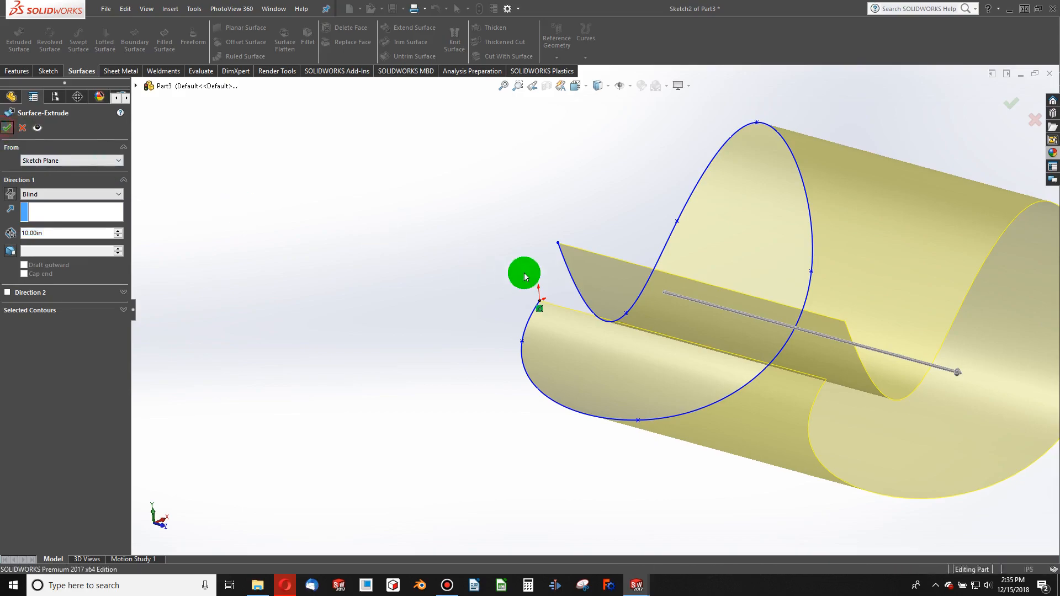
scroll(528, 275, up, 5)
scroll(754, 320, down, 4)
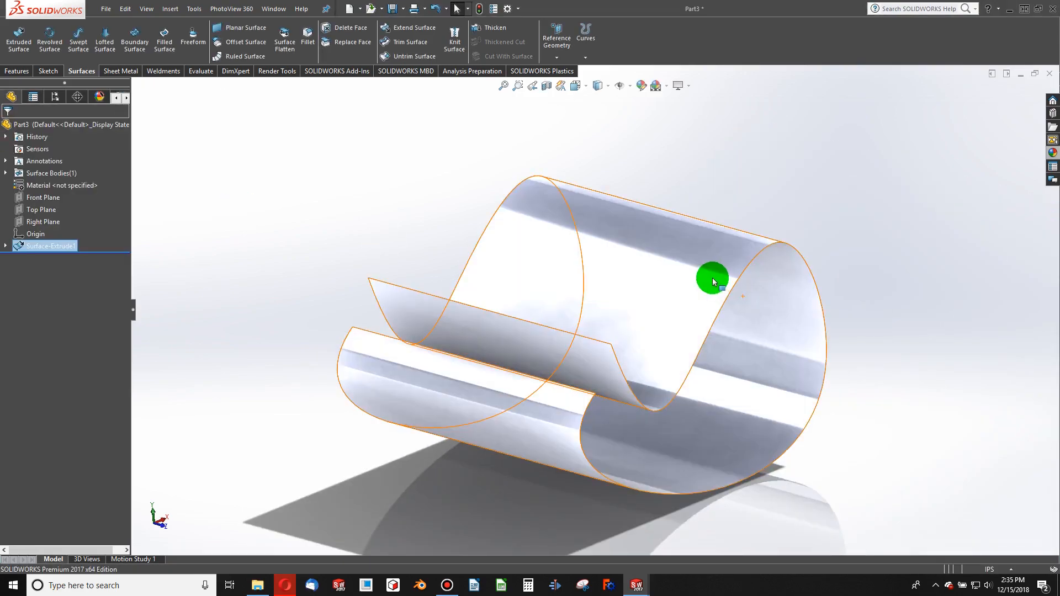
Step: Start a Surface Flatten of the extruded surface, flattening from the straight edge at its upper open end
middle_drag(694, 305, 525, 165)
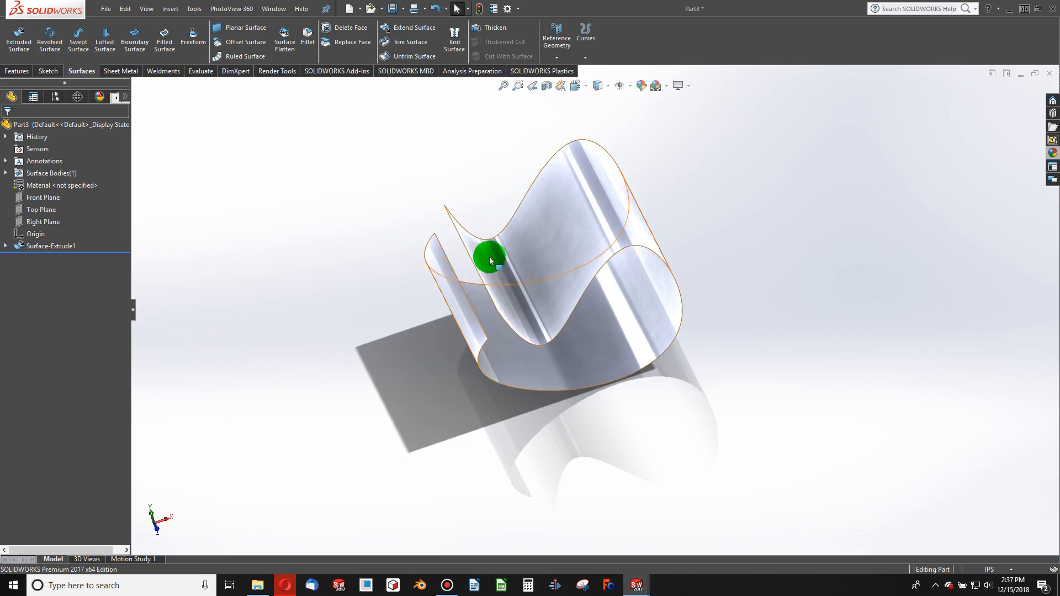
scroll(571, 280, down, 3)
scroll(571, 281, up, 3)
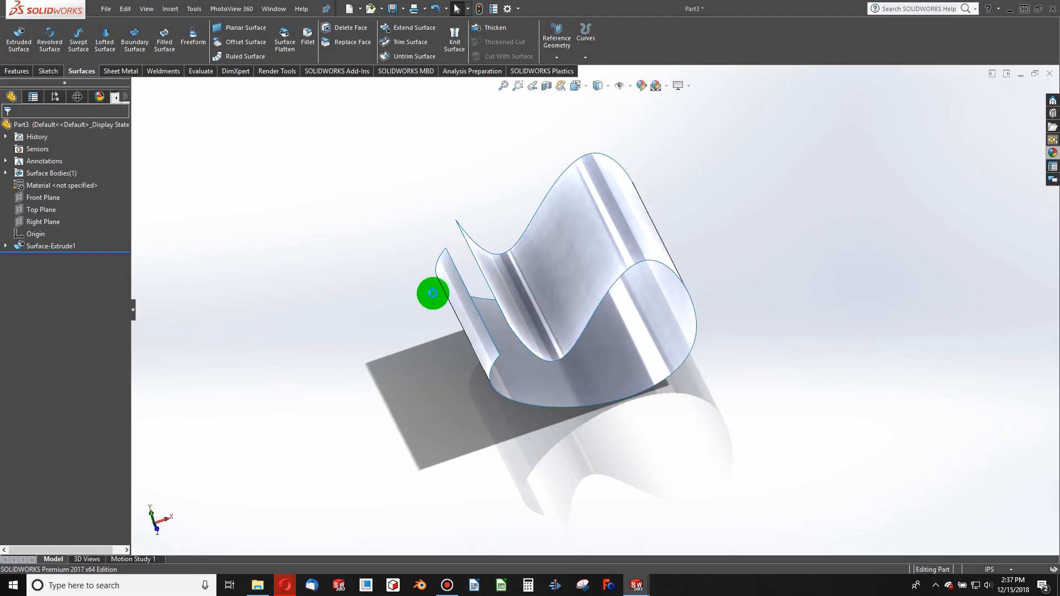
click(284, 38)
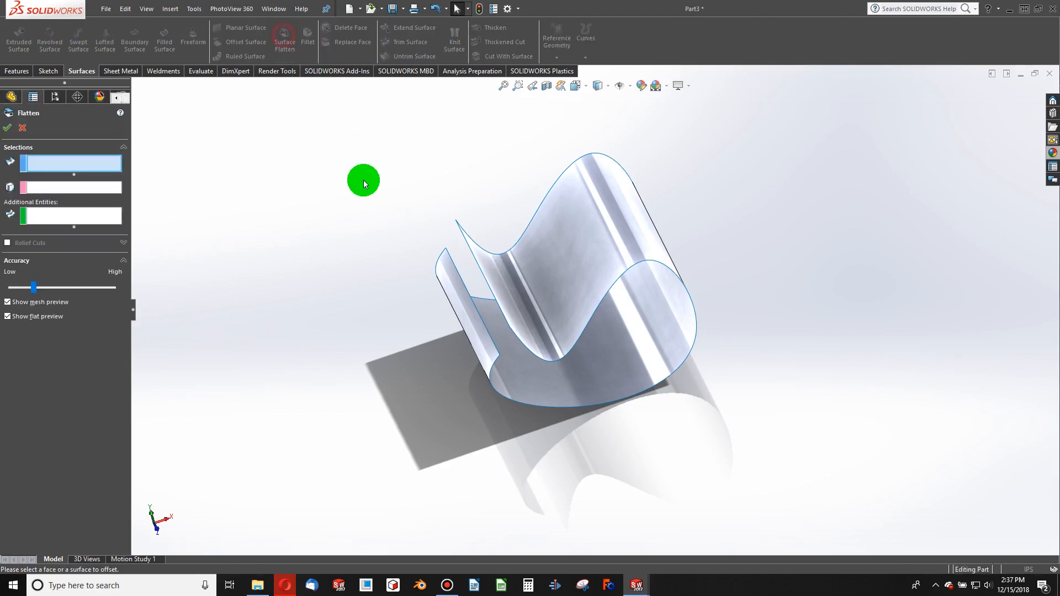
click(555, 237)
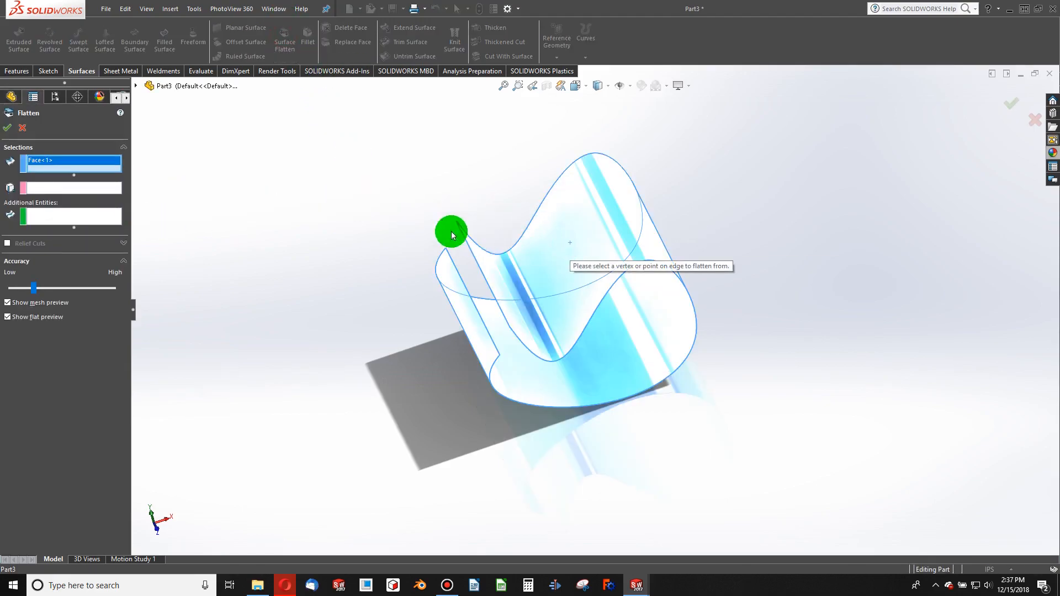
click(81, 188)
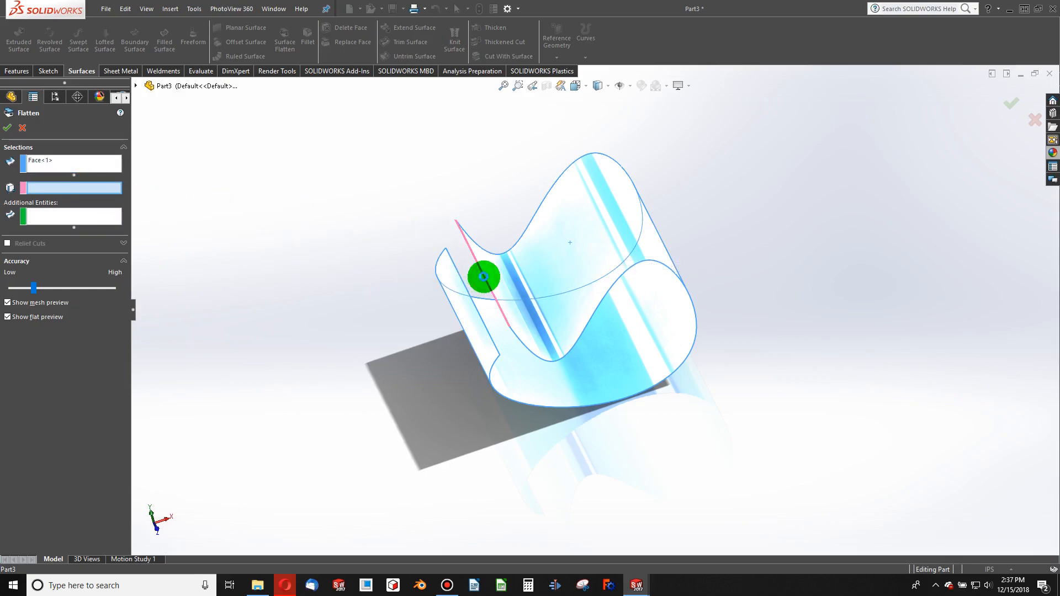
click(484, 277)
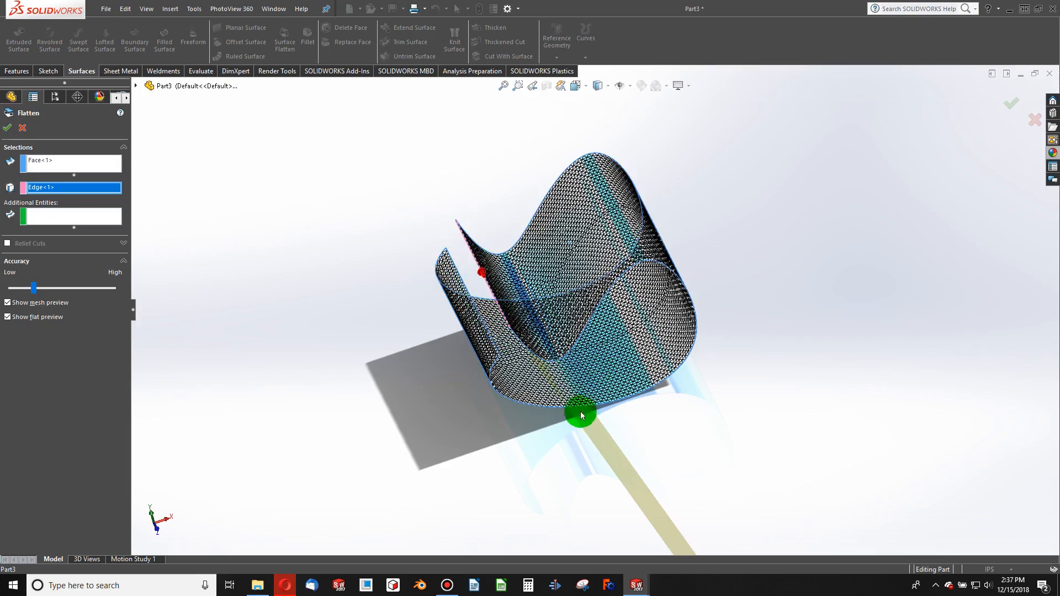
middle_drag(574, 425, 553, 326)
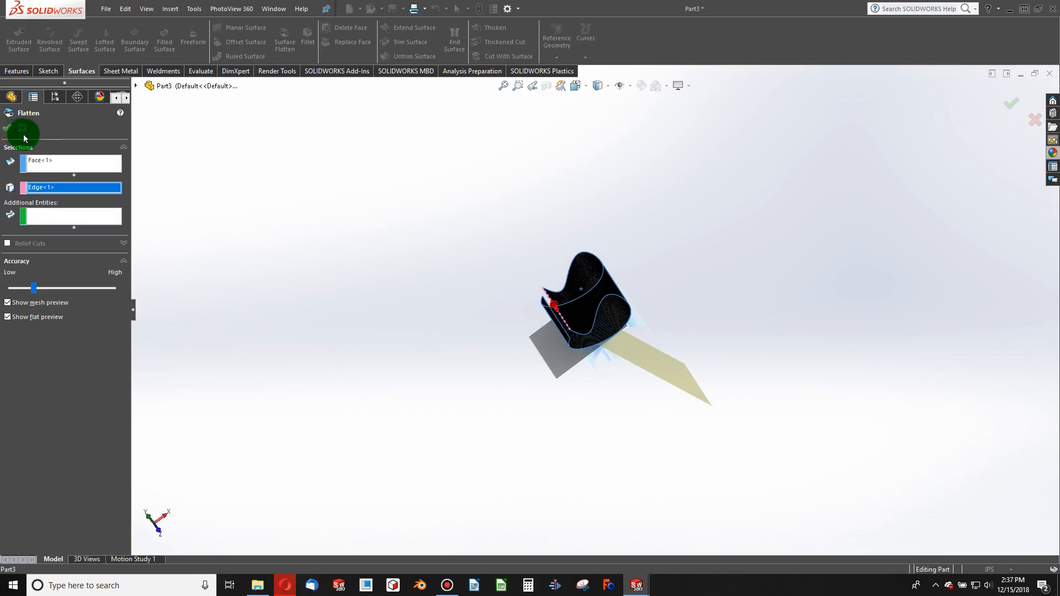
scroll(713, 288, down, 10)
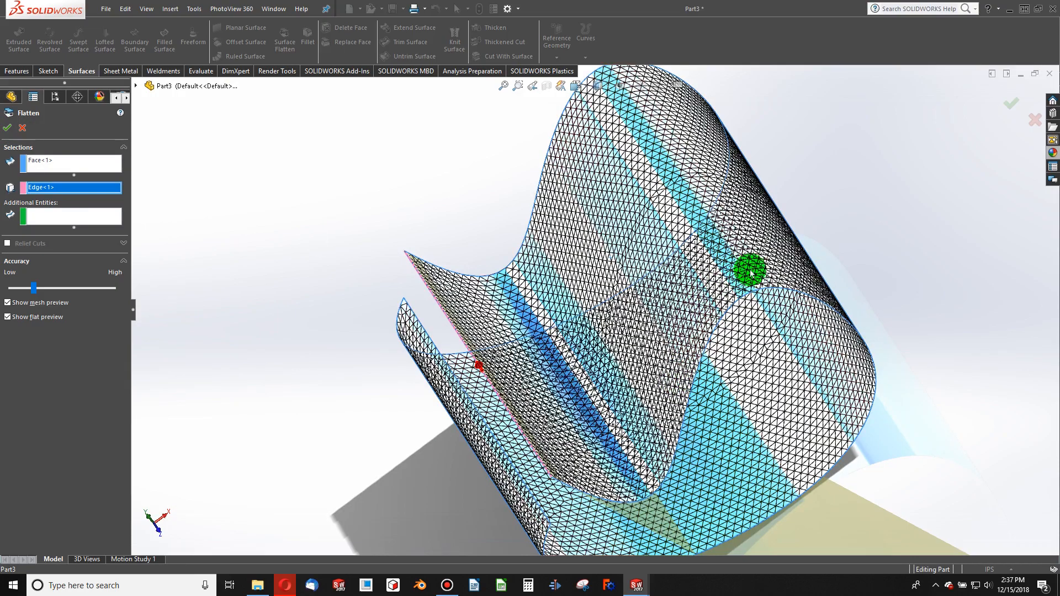
Step: Set the flatten accuracy to High and create the flattened surface
click(39, 289)
drag(18, 291, 179, 302)
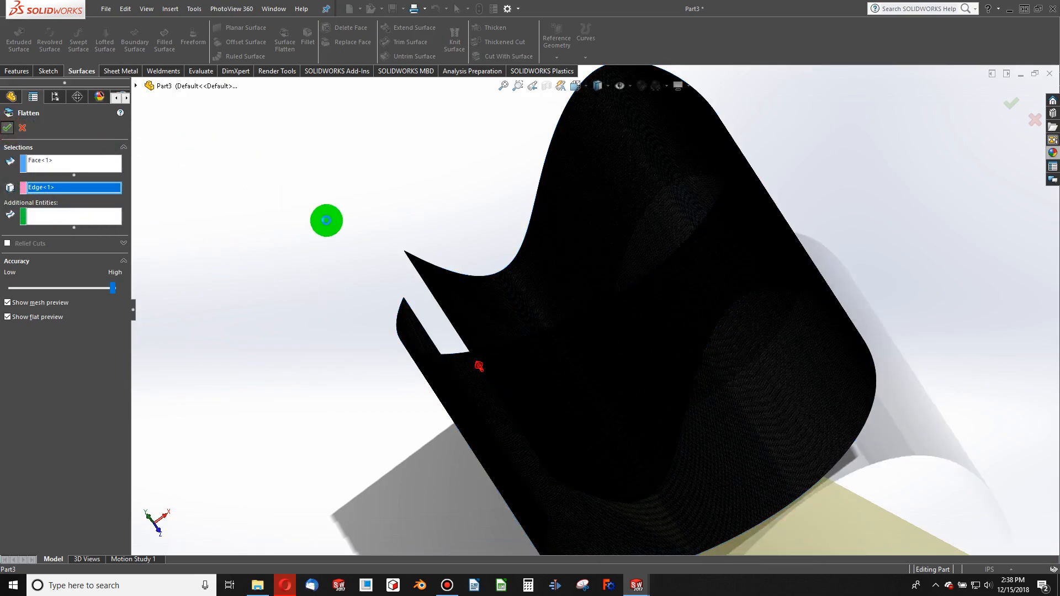
key(Return)
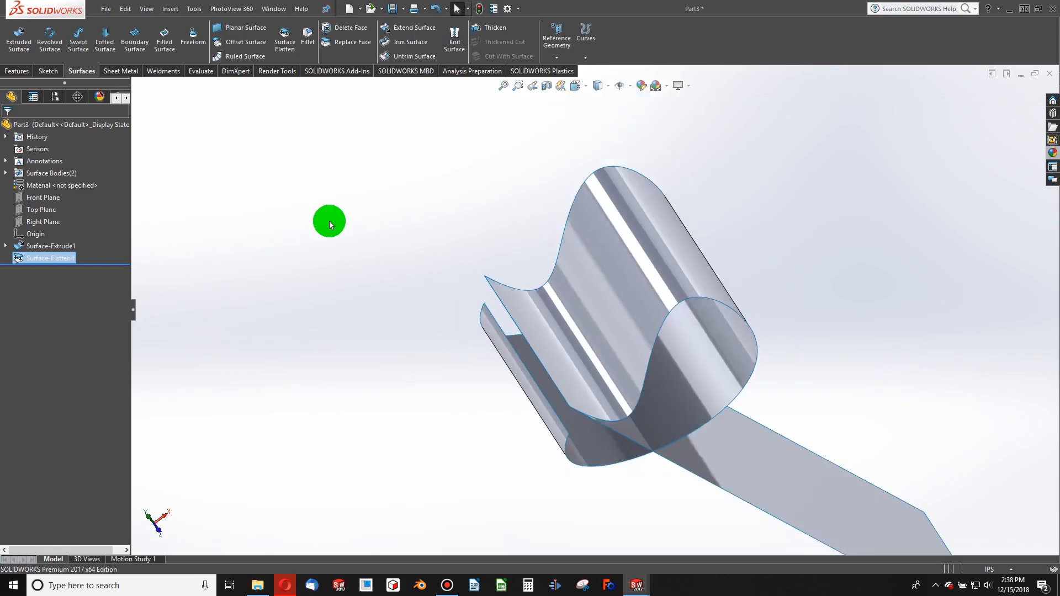
Step: Inspect the flattened surface beside the curled one, and delete the flatten feature
scroll(592, 376, up, 5)
scroll(697, 394, down, 4)
click(719, 373)
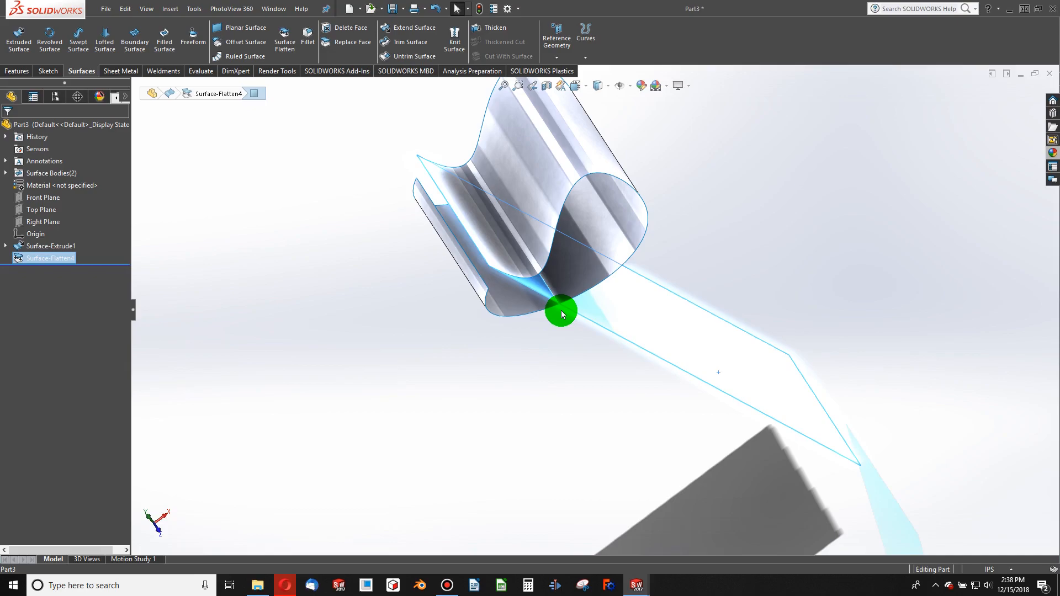
middle_drag(555, 323, 524, 247)
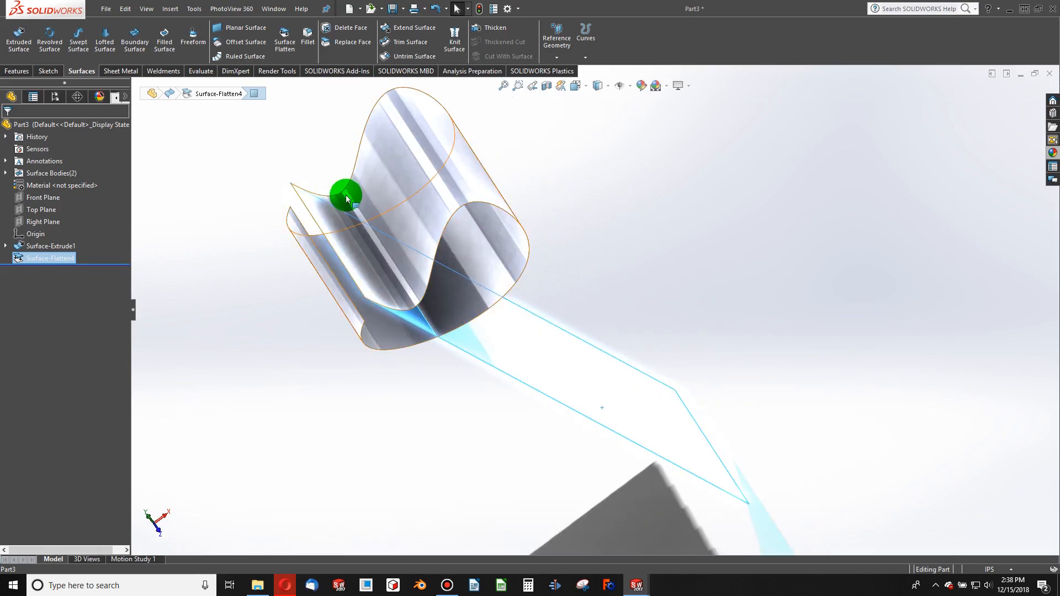
click(266, 181)
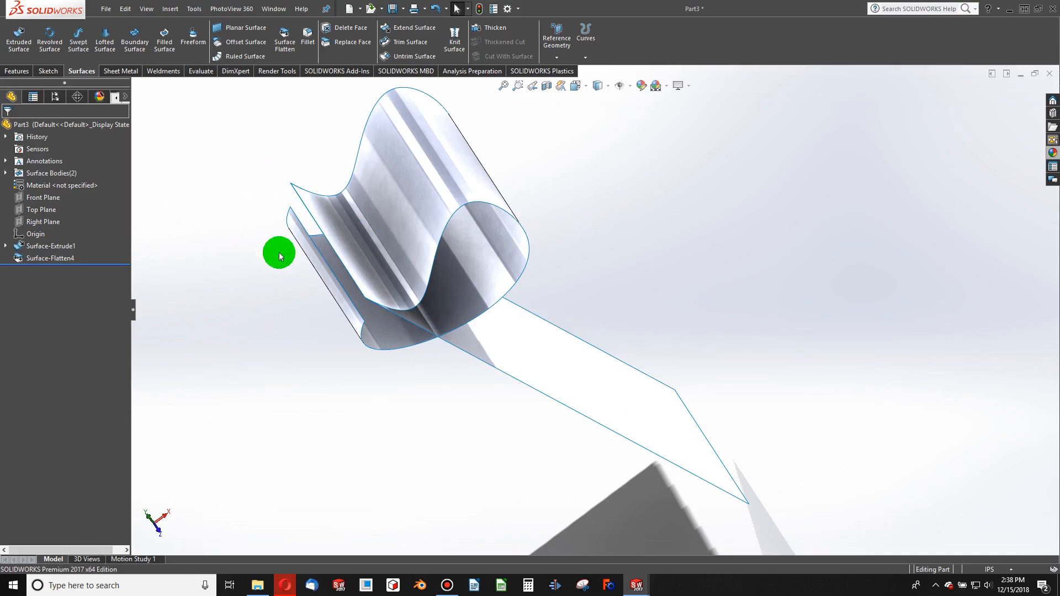
scroll(305, 255, up, 3)
right_click(52, 260)
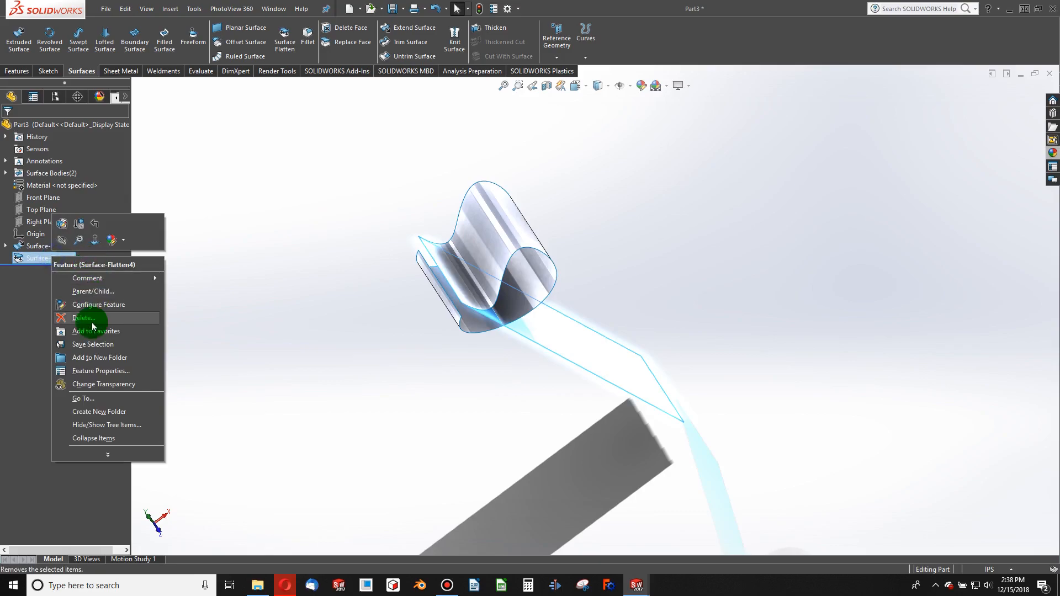
click(89, 324)
click(599, 238)
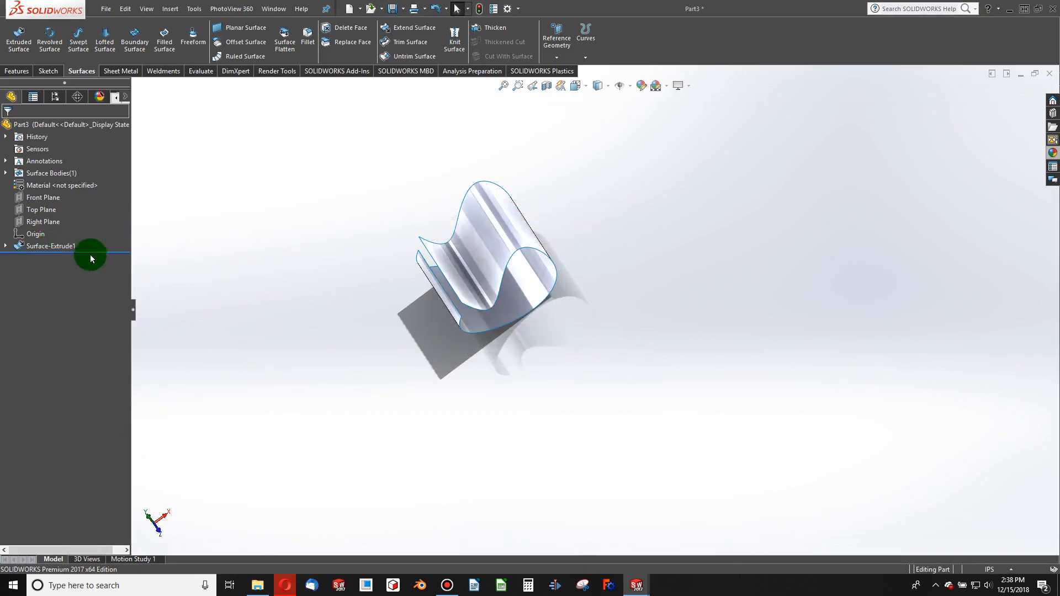
Step: Delete the extruded surface feature while keeping its open spline sketch
right_click(57, 246)
click(80, 305)
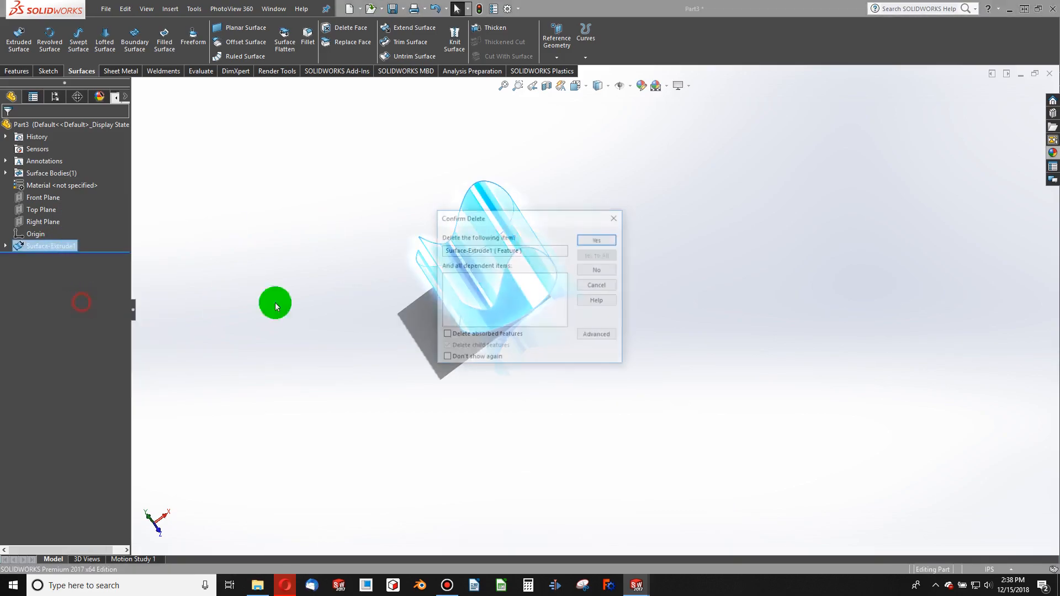
click(591, 231)
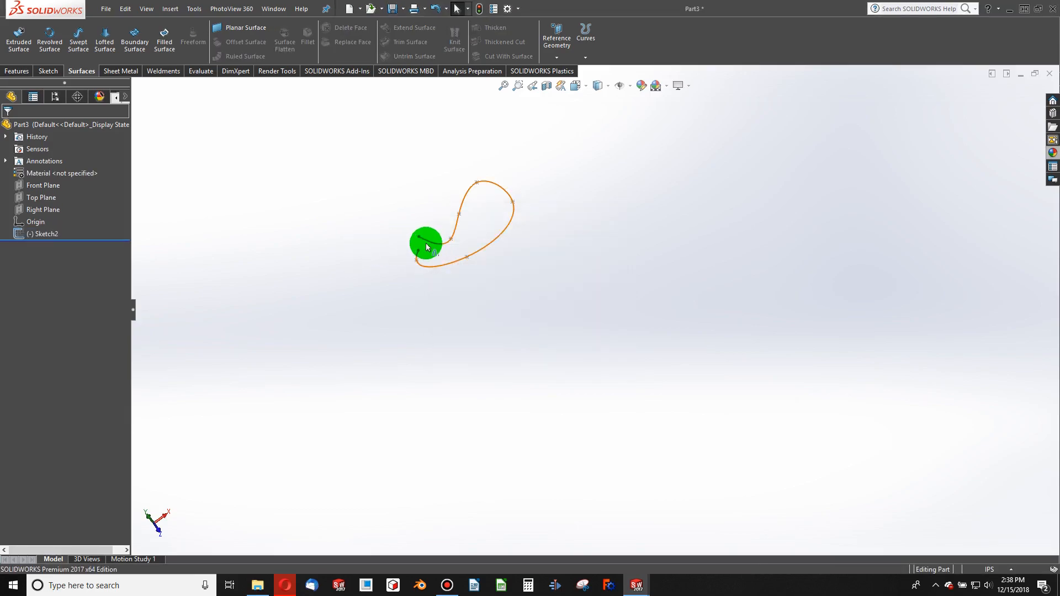
Step: Create a reference plane perpendicular to the open spline and coincident with its upper endpoint
scroll(427, 247, down, 5)
click(525, 254)
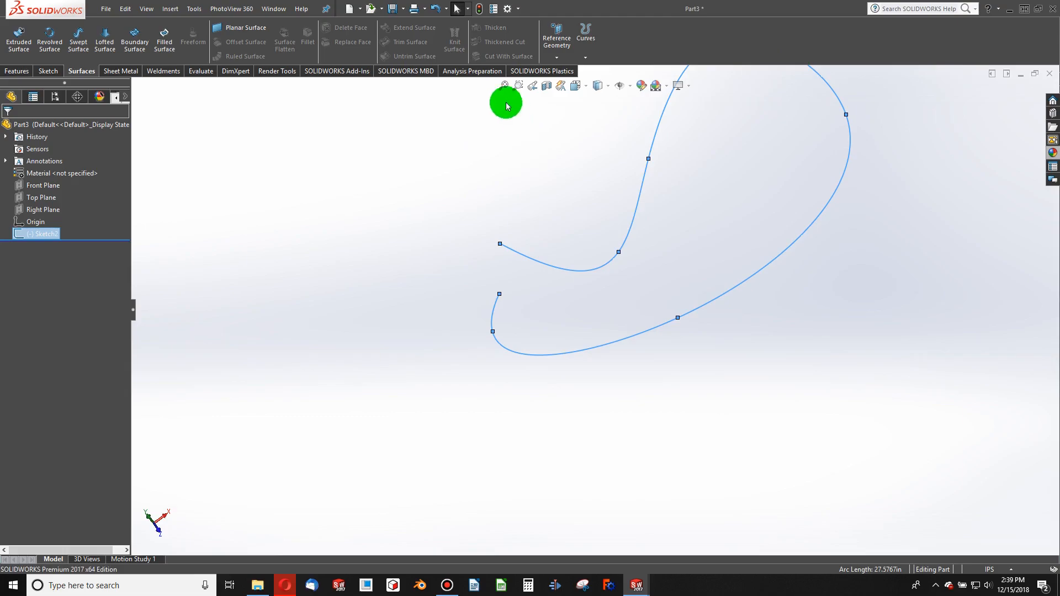
click(12, 71)
click(445, 39)
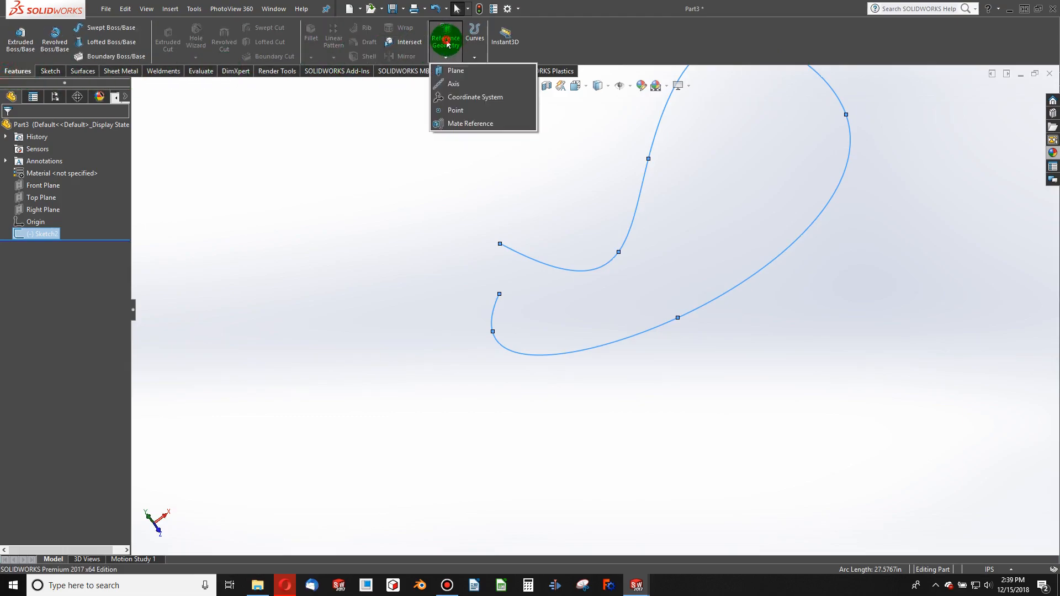
click(462, 74)
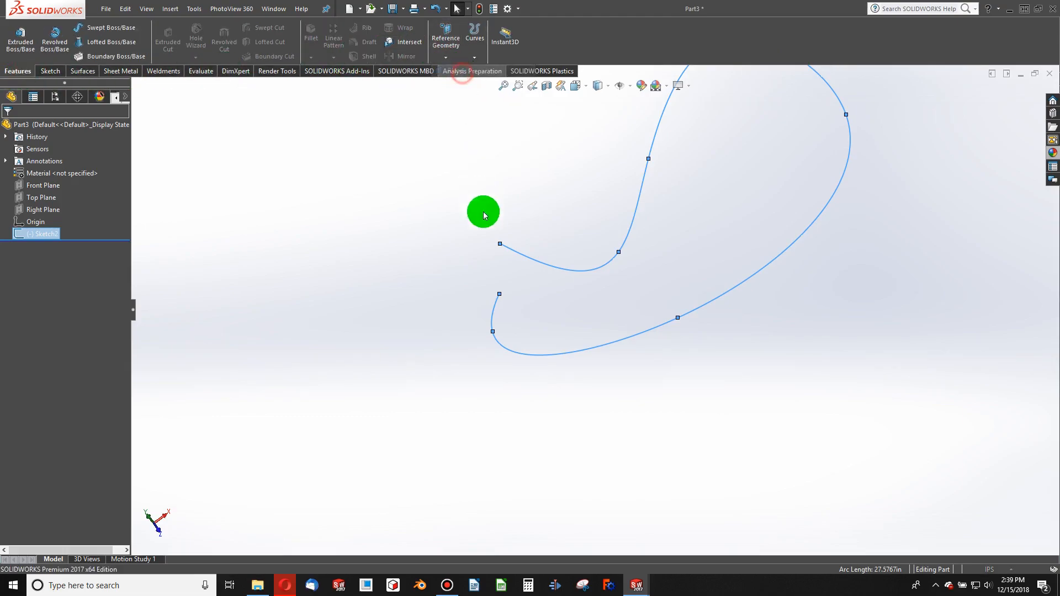
click(503, 248)
click(501, 244)
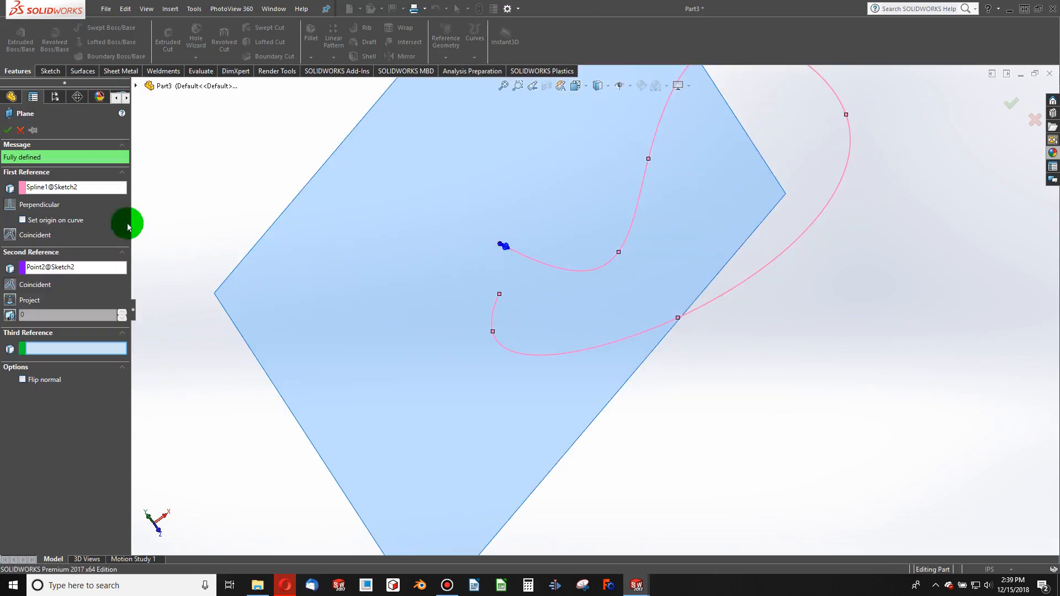
click(17, 136)
Step: Start a sketch on the new plane and draw a three-point arc of about 1.14 in radius near the spline's endpoint
middle_drag(564, 291, 628, 364)
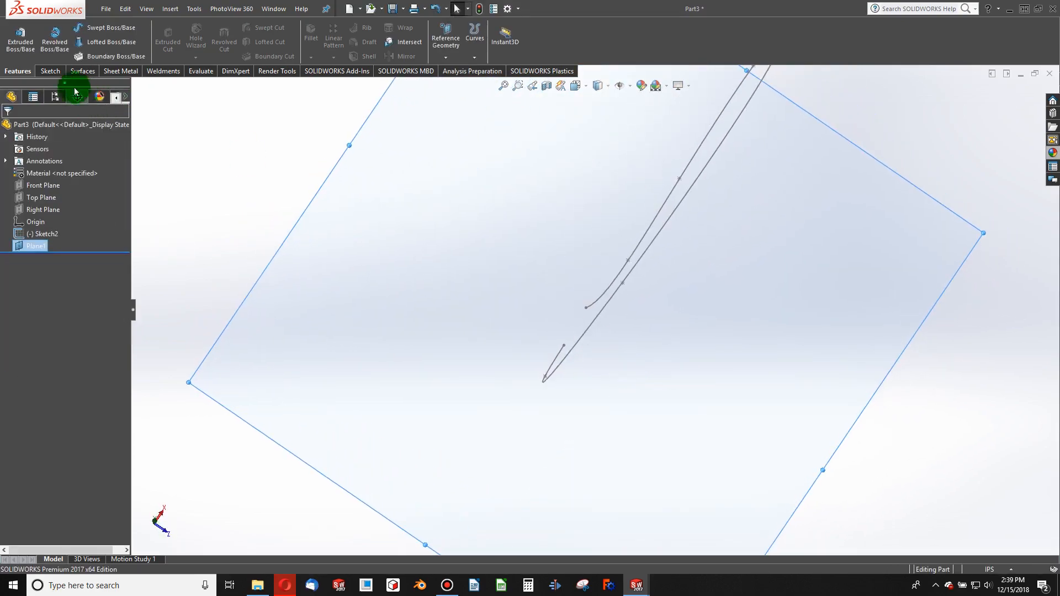
click(47, 71)
click(16, 35)
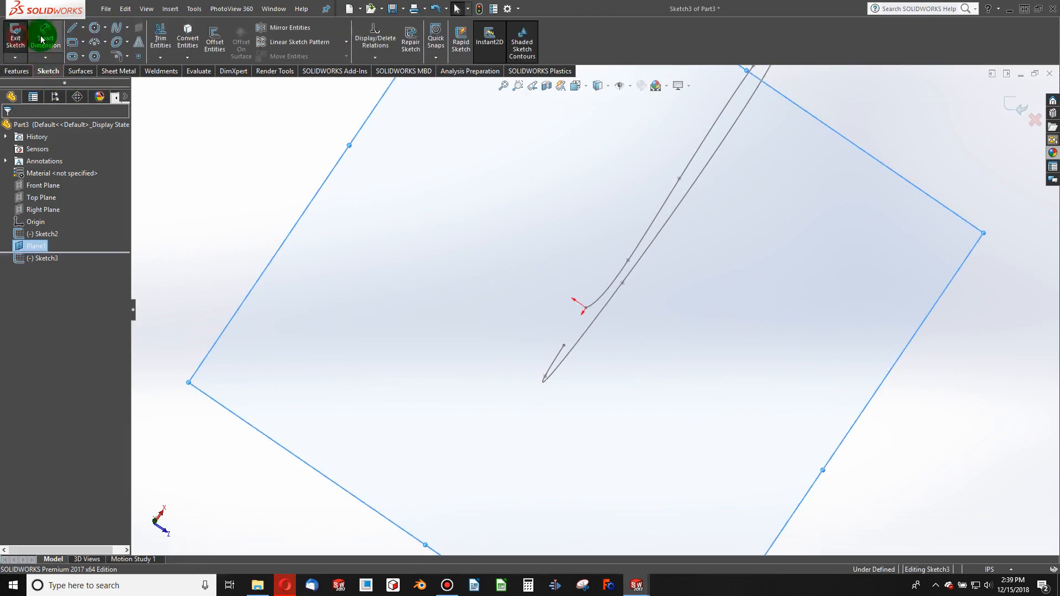
click(94, 44)
click(558, 274)
click(636, 325)
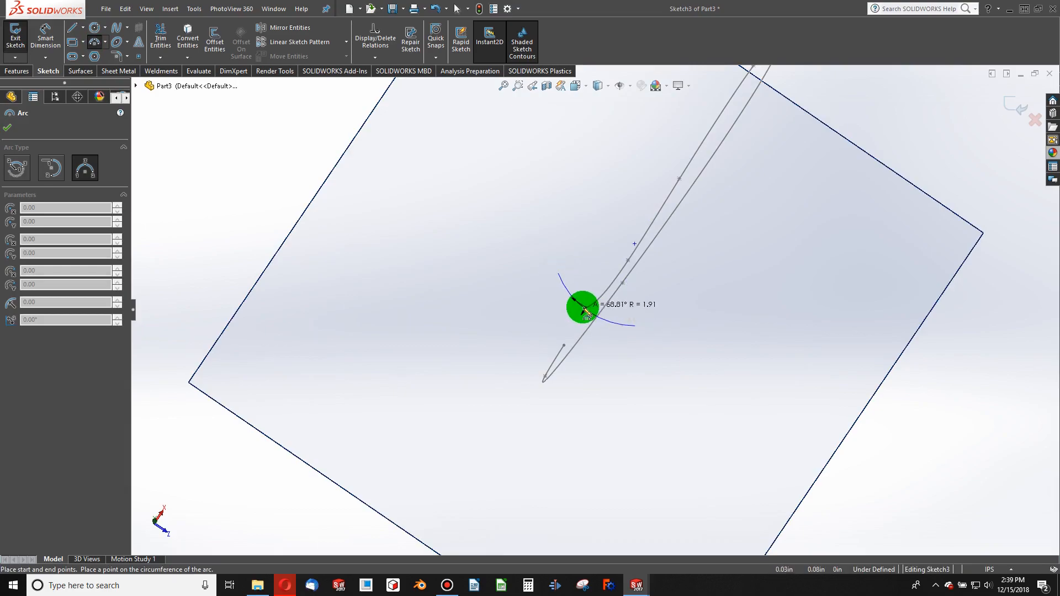
click(593, 333)
key(Escape)
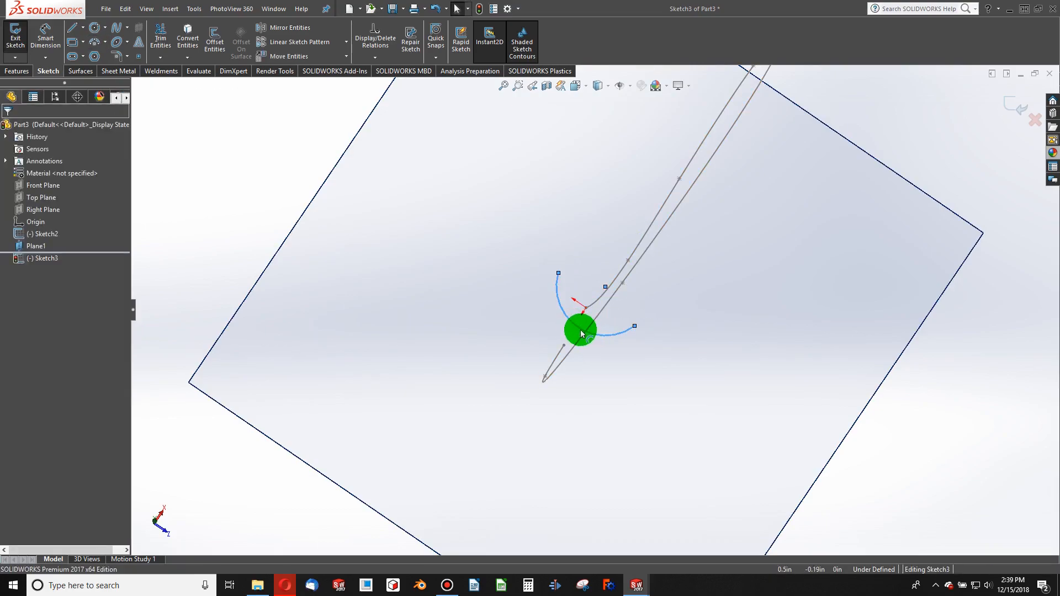
Step: Add a Pierce relation between the arc's midpoint and the spline
click(586, 307)
ctrl+click(578, 316)
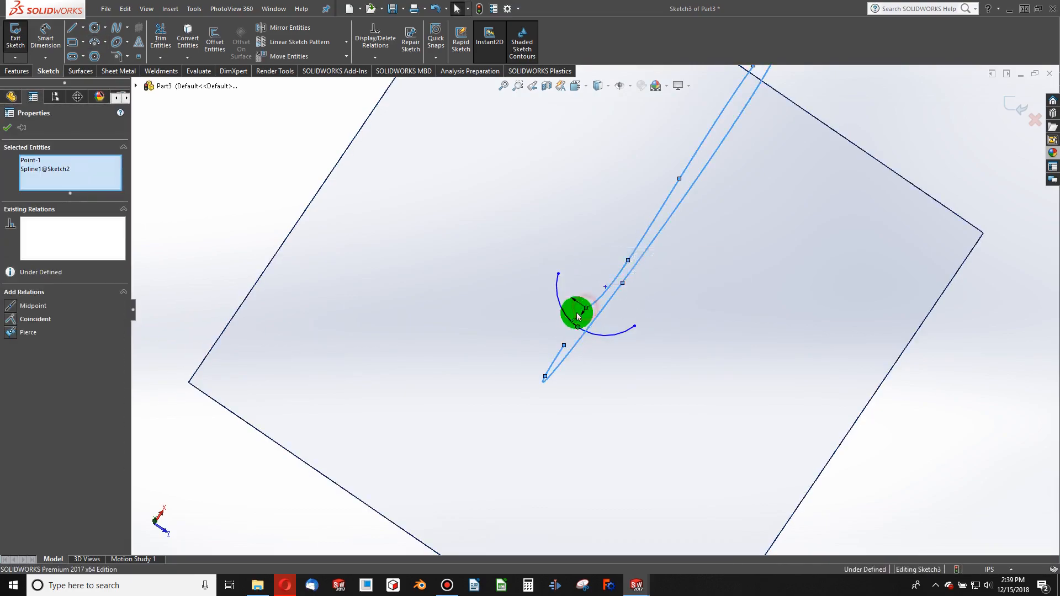
click(8, 334)
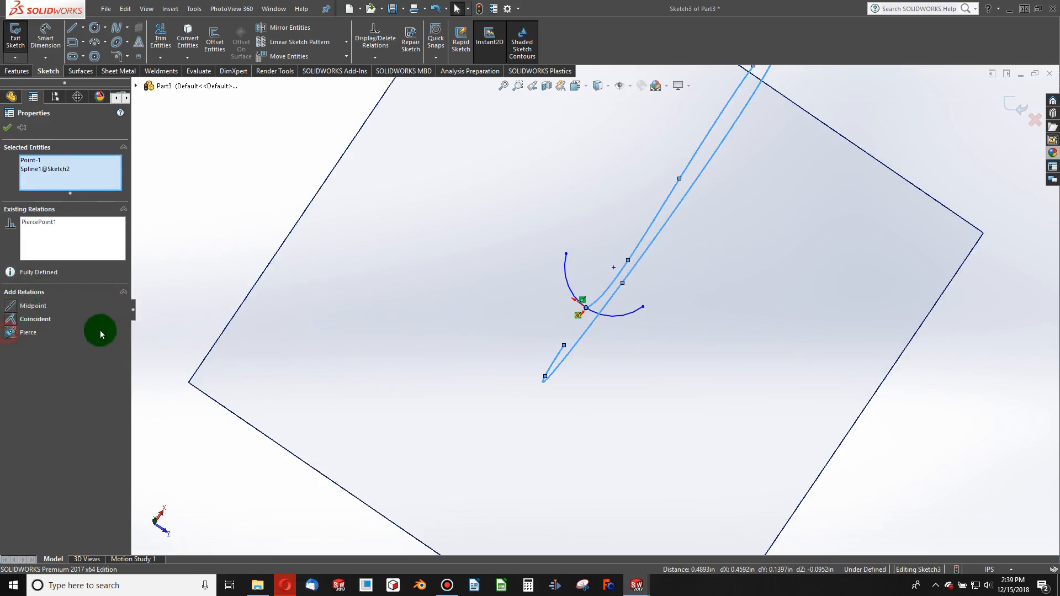
click(486, 267)
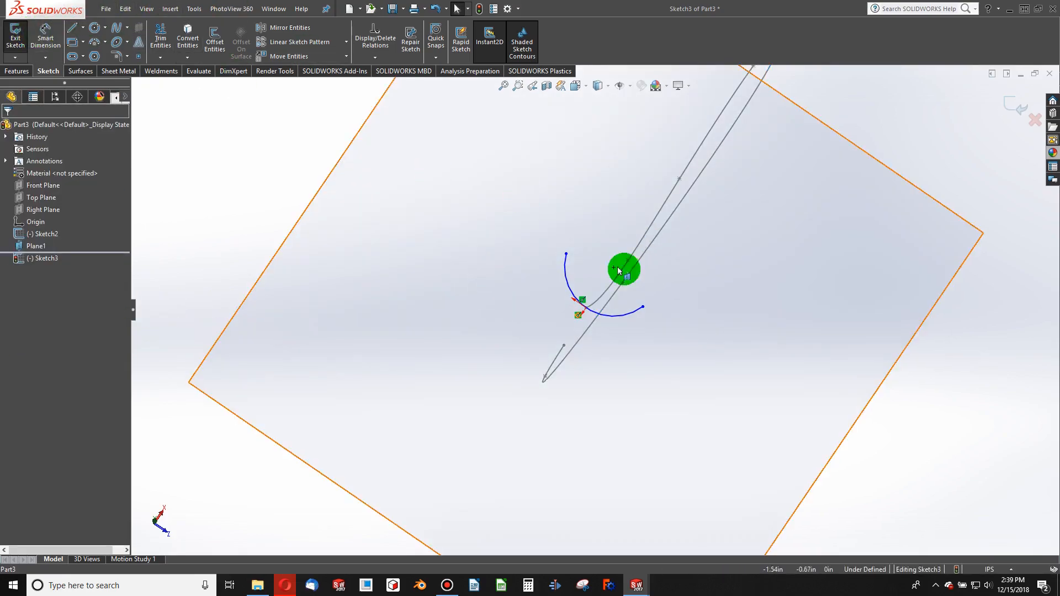
Step: Try a Horizontal relation between the arc's two endpoints, undo it, and add a Vertical relation instead
click(566, 253)
click(644, 307)
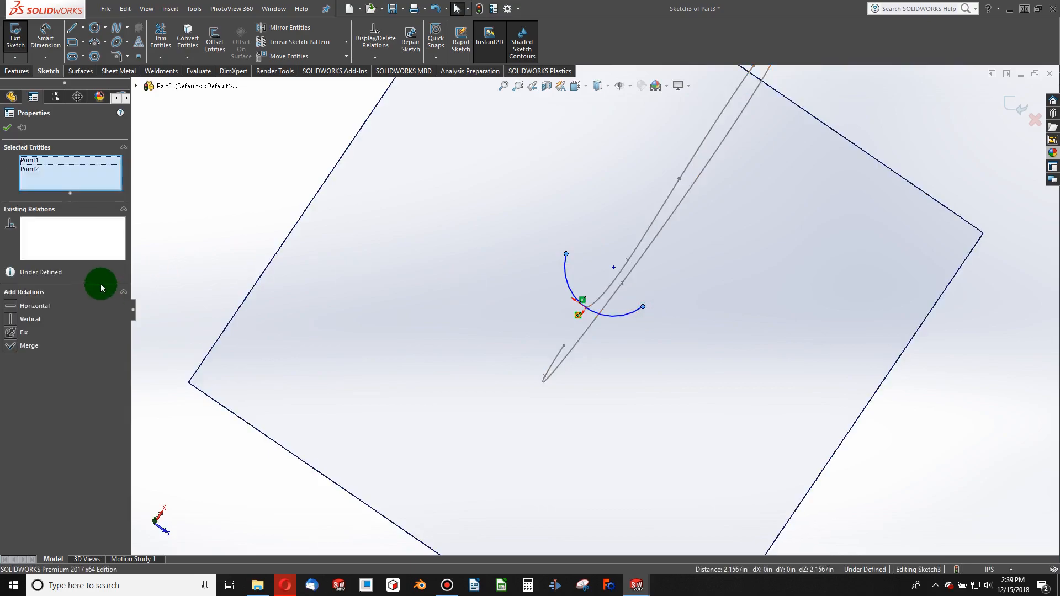
click(11, 316)
click(420, 291)
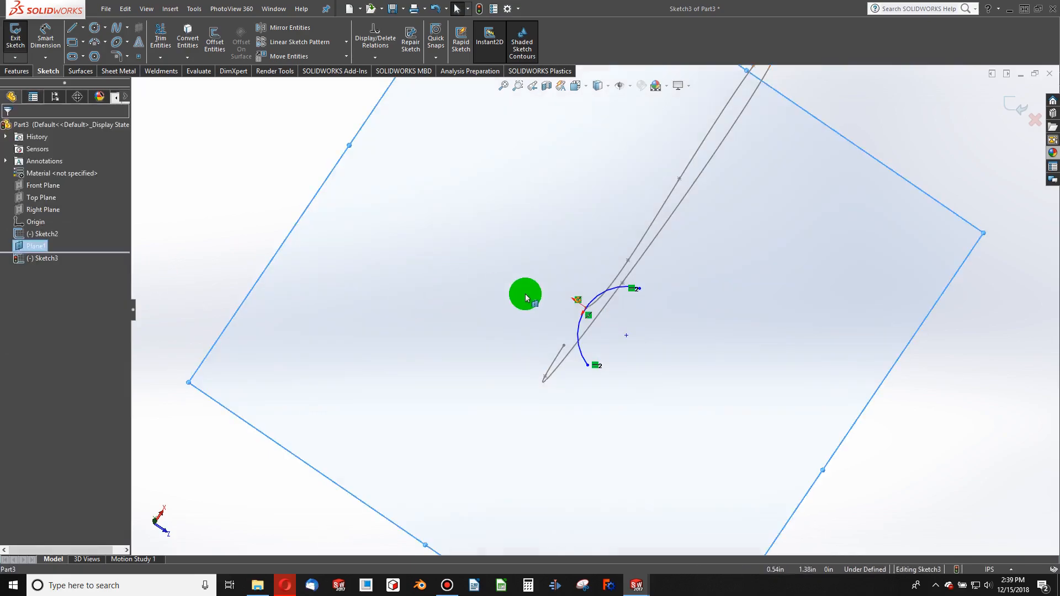
key(ctrl+z)
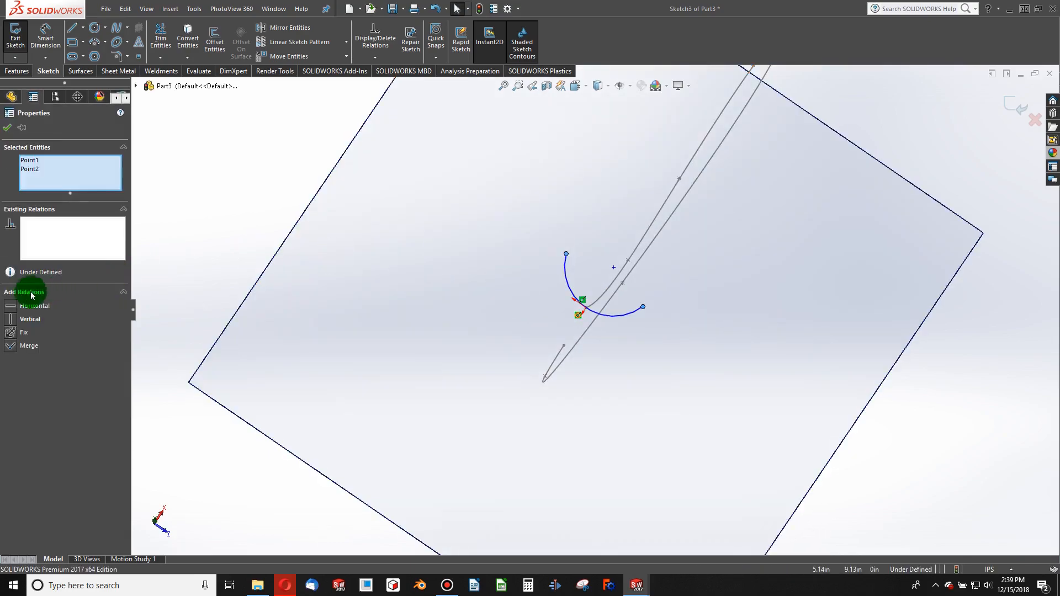
click(471, 275)
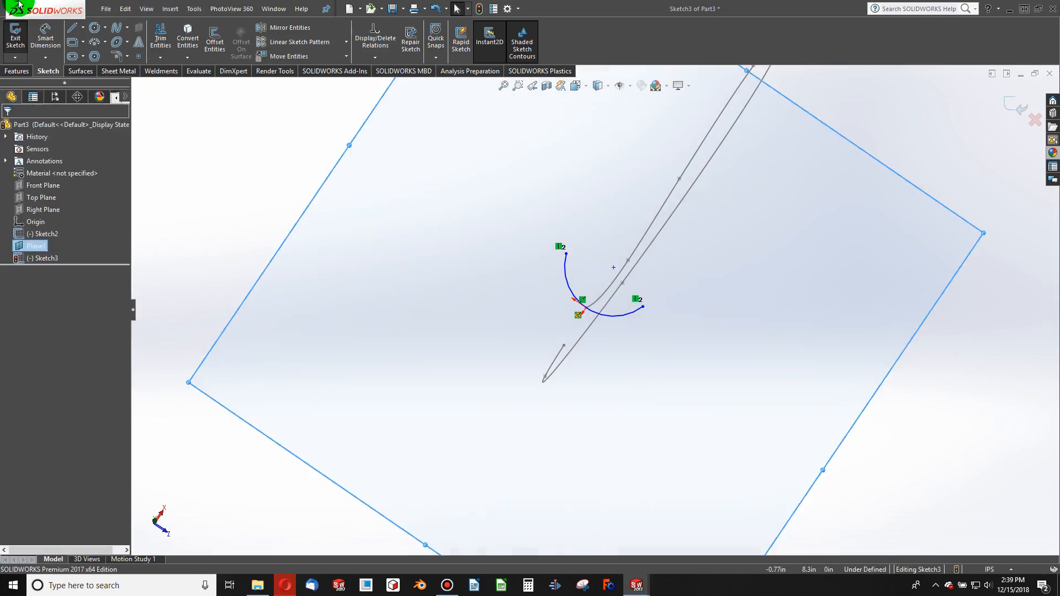
Step: Dimension the profile arc's radius, accepting the drawn value
click(45, 34)
click(621, 319)
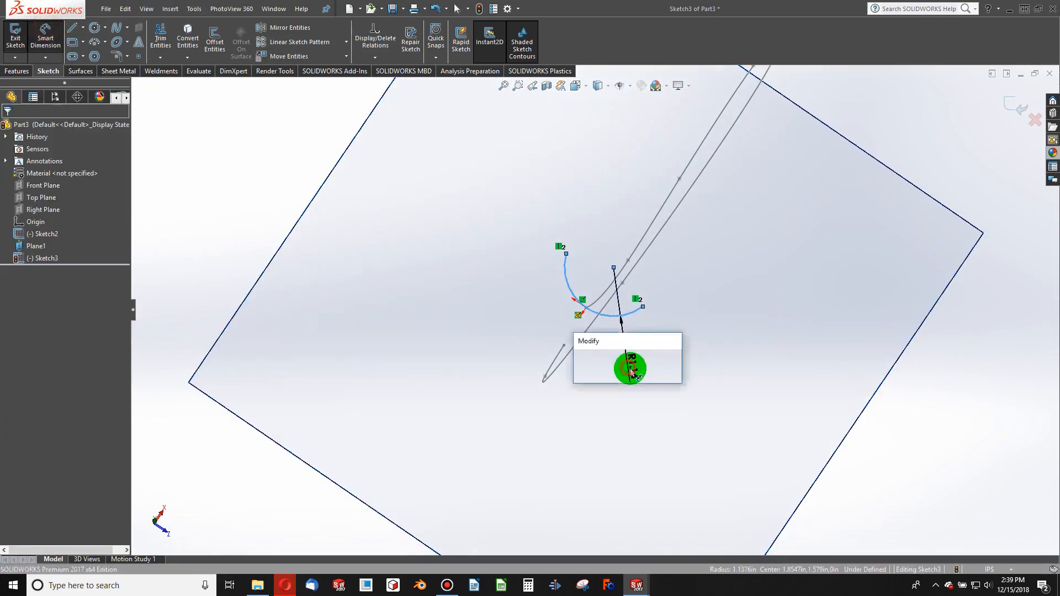
click(635, 367)
click(585, 365)
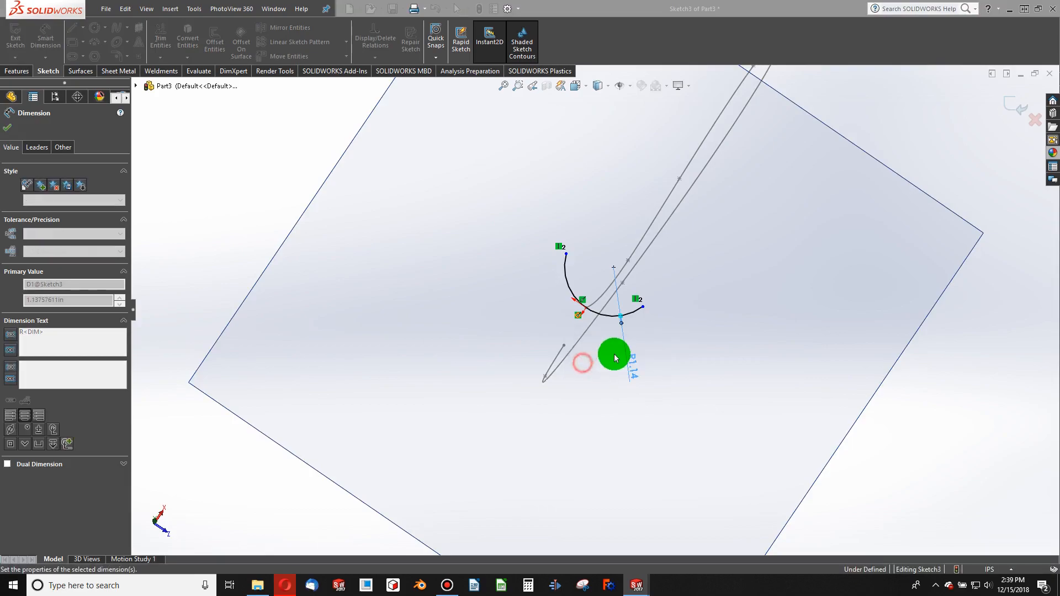
Step: Dimension the distance between the arc's midpoint and its lower endpoint, accept the drawn value, and exit the sketch
click(586, 309)
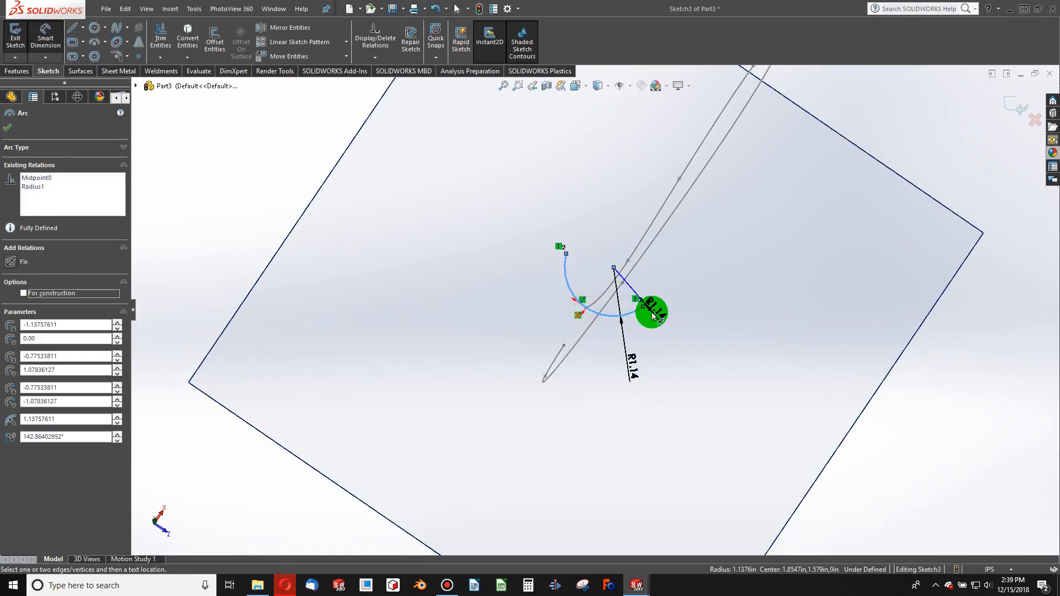
key(Escape)
click(585, 310)
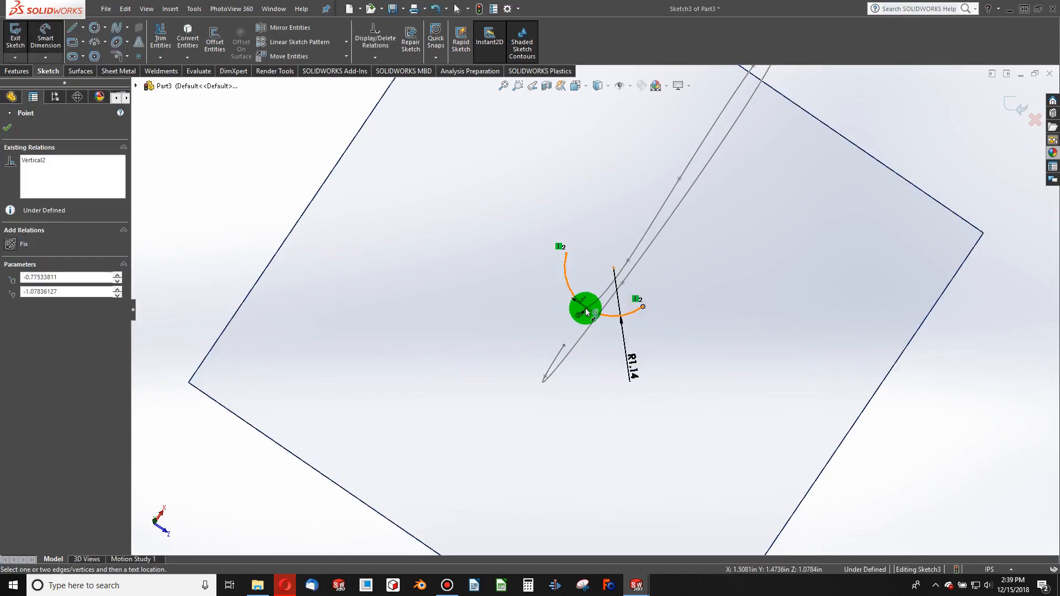
click(597, 315)
click(610, 350)
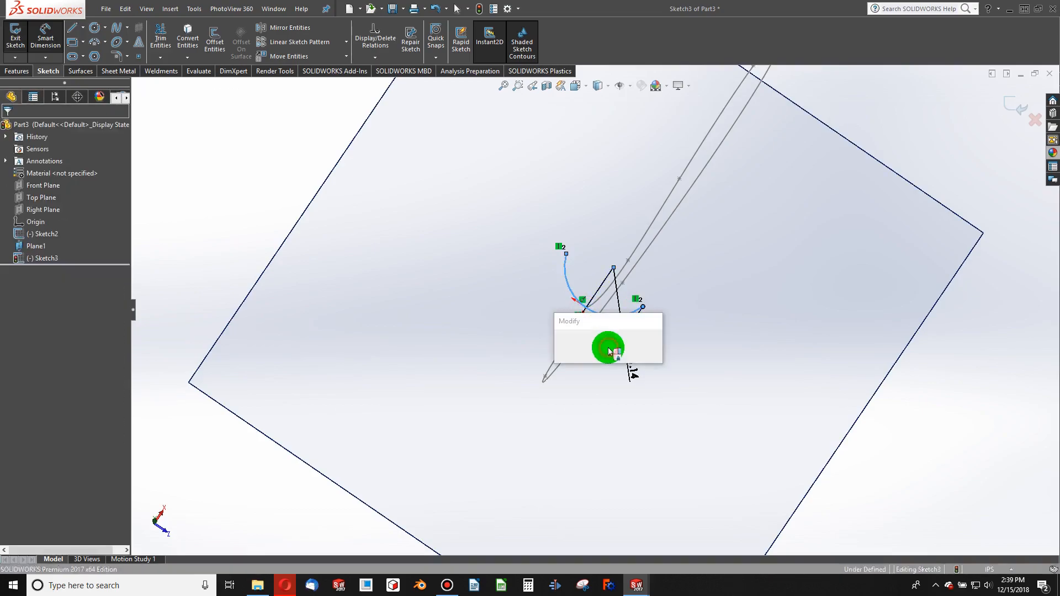
click(563, 339)
click(666, 383)
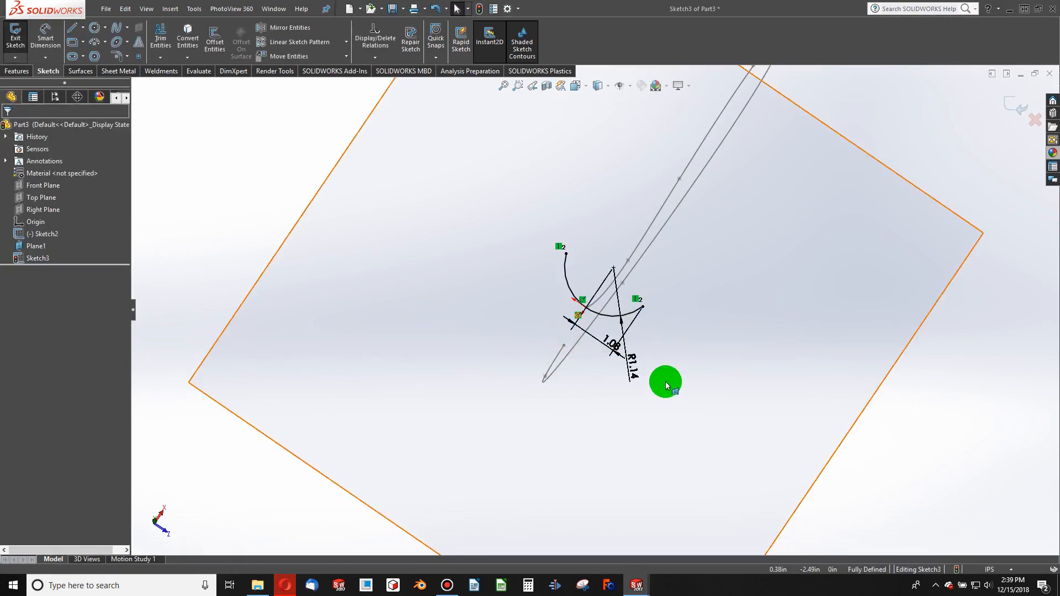
scroll(664, 385, up, 4)
middle_drag(658, 377, 588, 362)
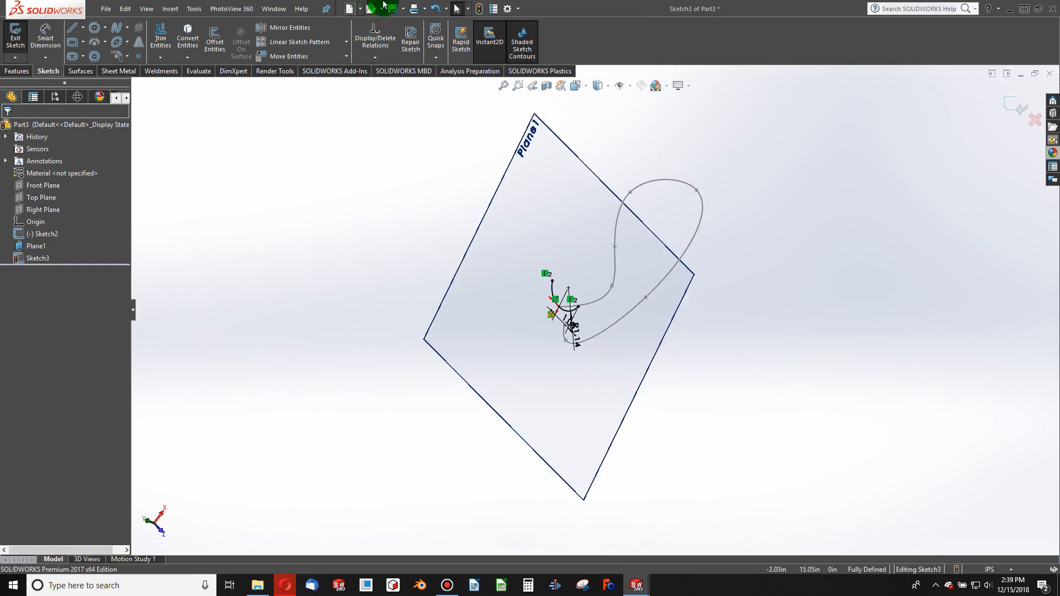
click(479, 9)
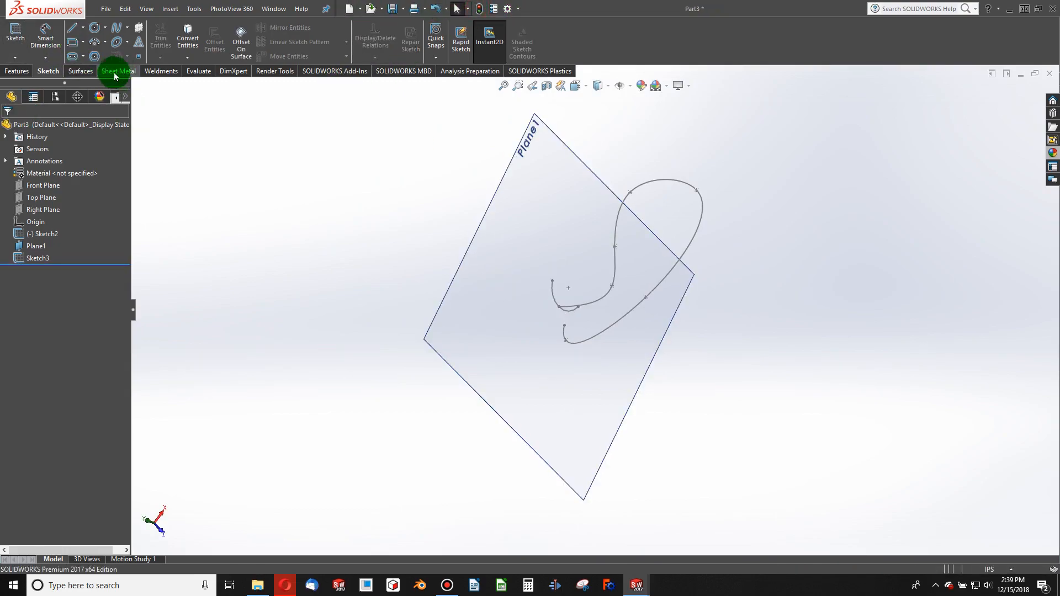
Step: Create a swept surface using the arc sketch as profile and the open spline as path
click(83, 72)
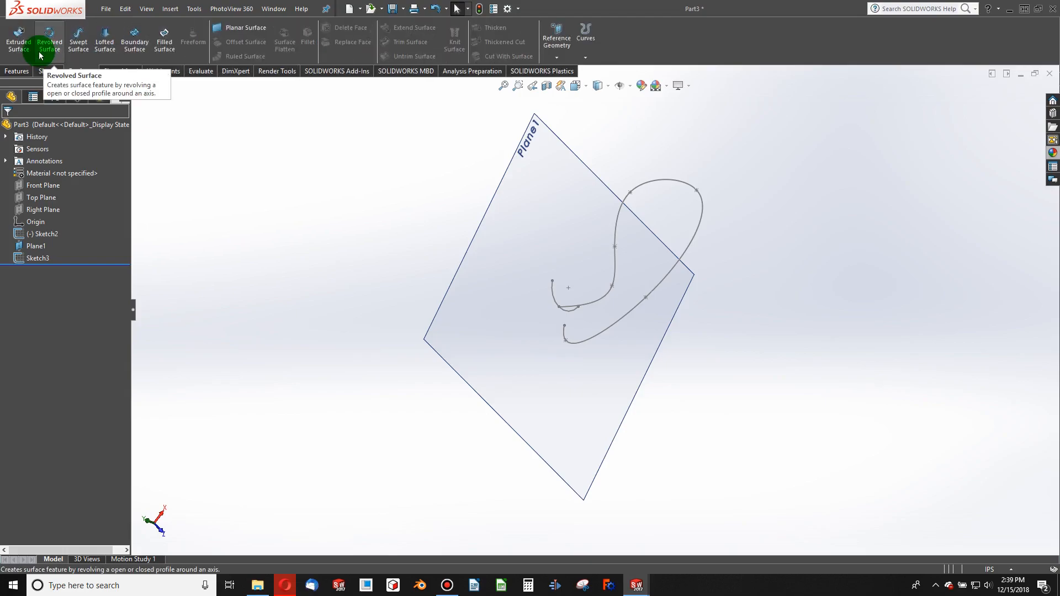
click(79, 43)
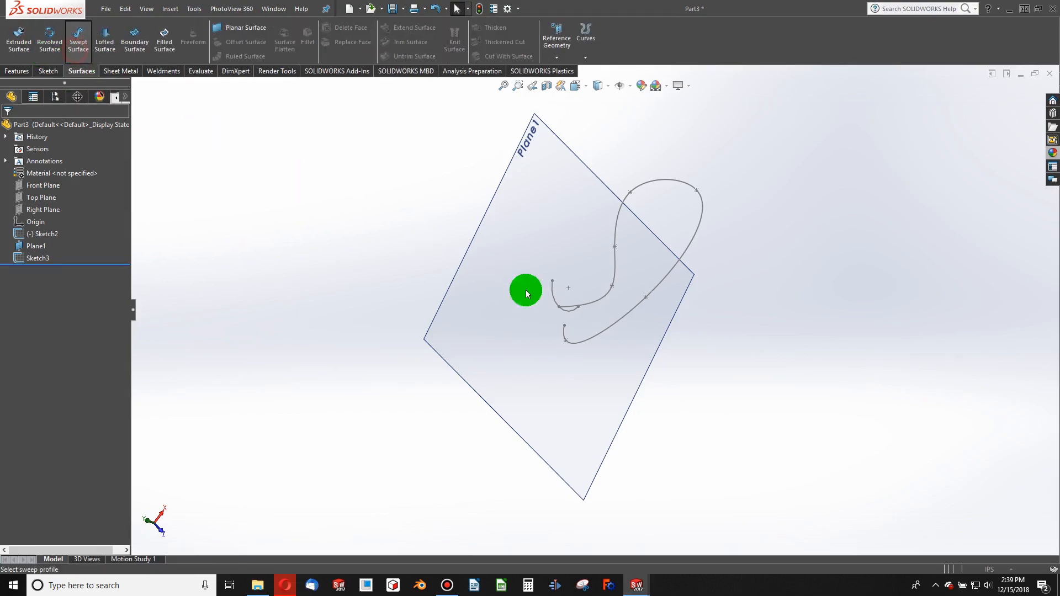
click(555, 294)
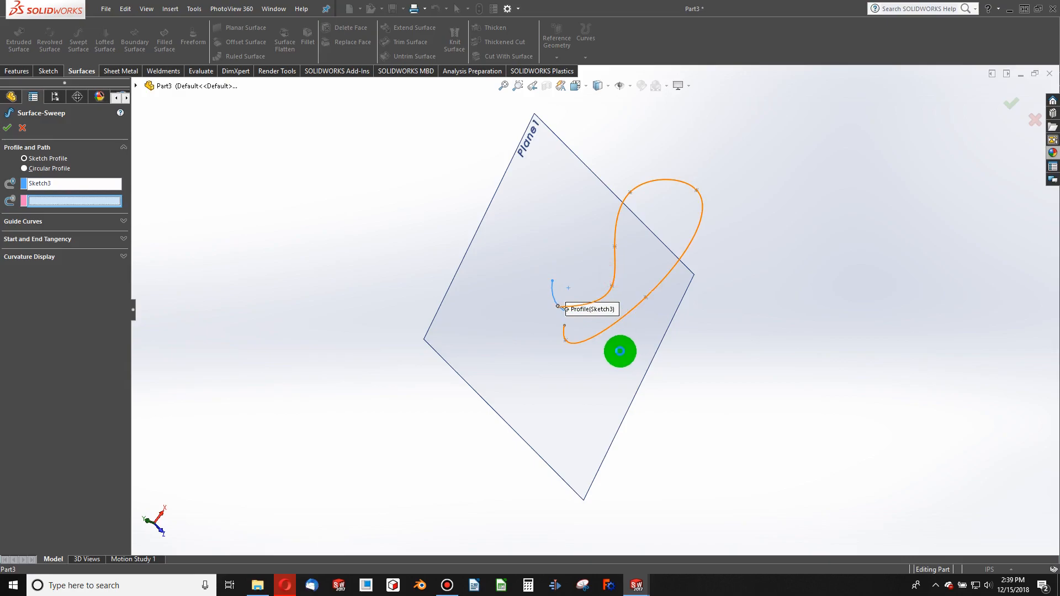
click(620, 353)
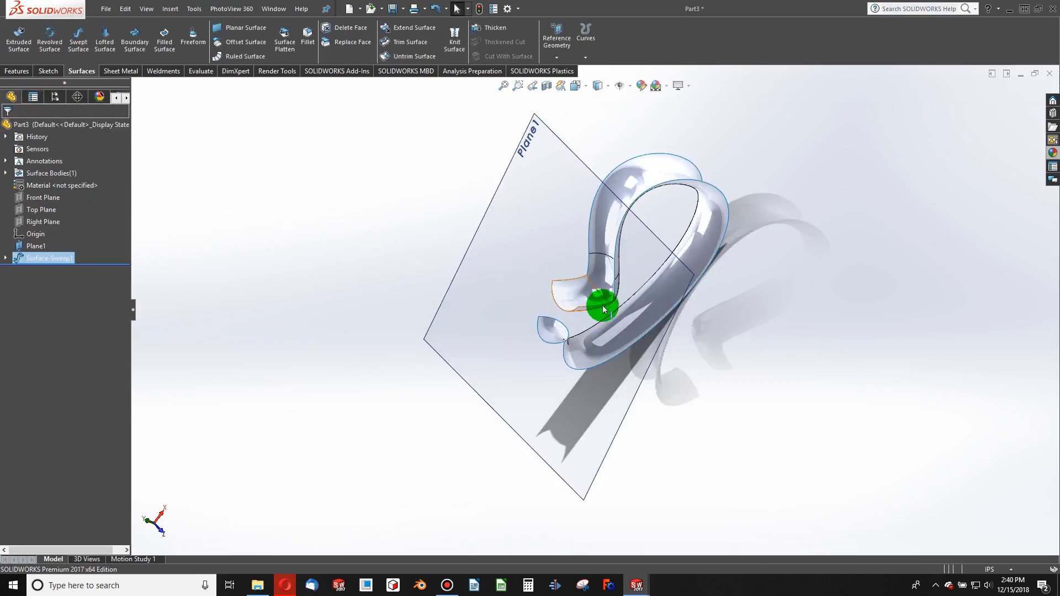
middle_drag(632, 313, 625, 338)
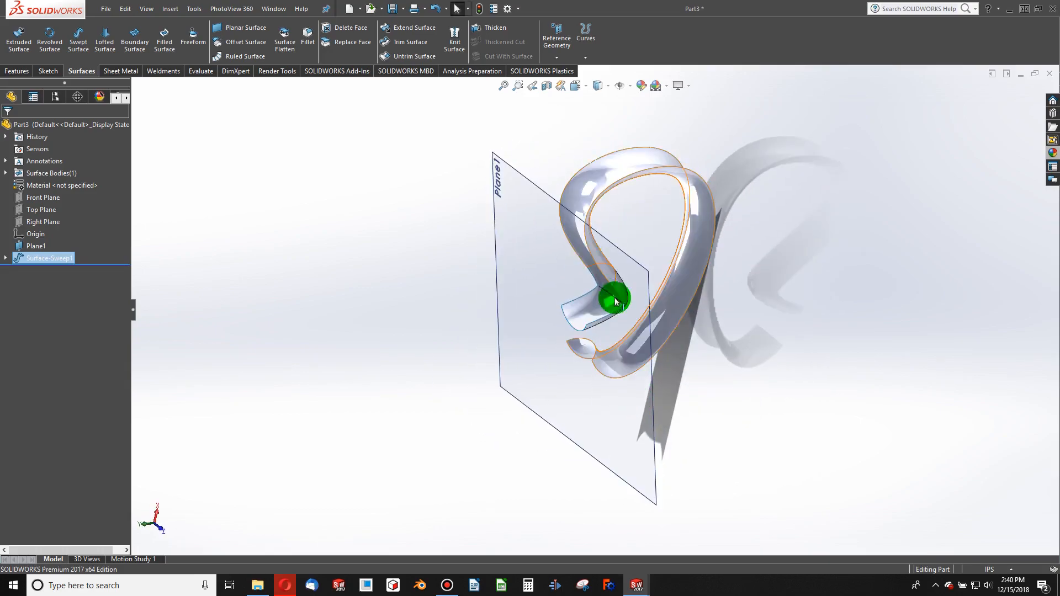
scroll(619, 224, down, 3)
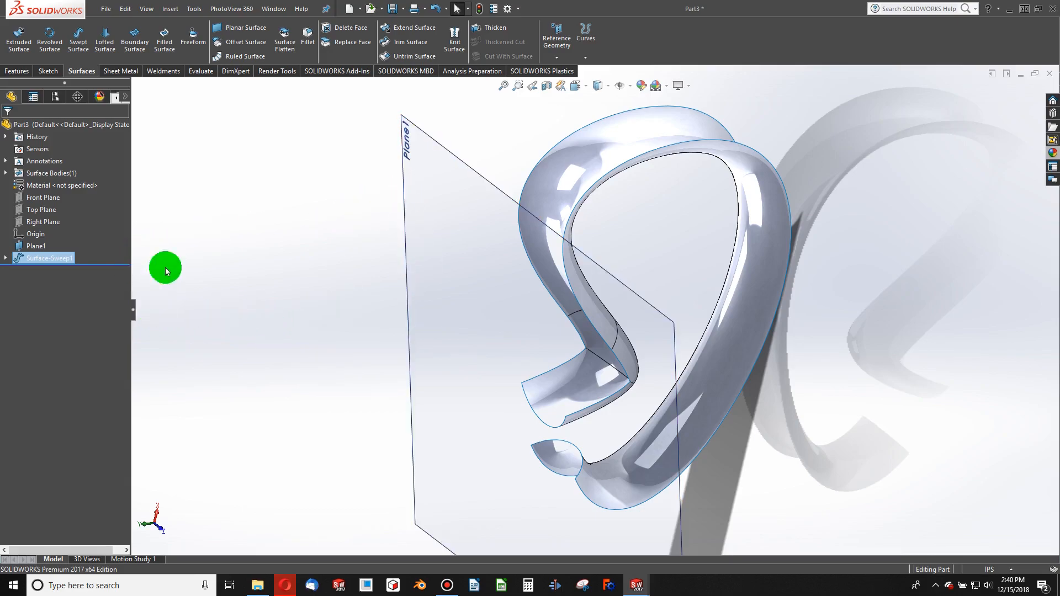
Step: Delete the reference plane with its dependent sweep and arc sketch, and delete the spline sketch as well
right_click(39, 247)
click(65, 348)
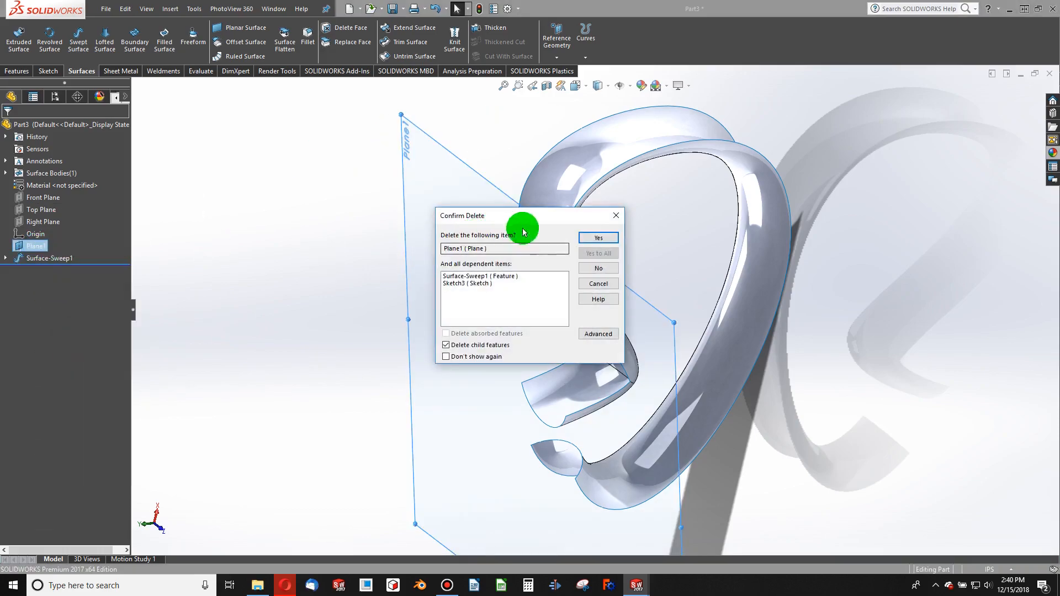
click(597, 238)
right_click(48, 235)
click(83, 296)
click(584, 245)
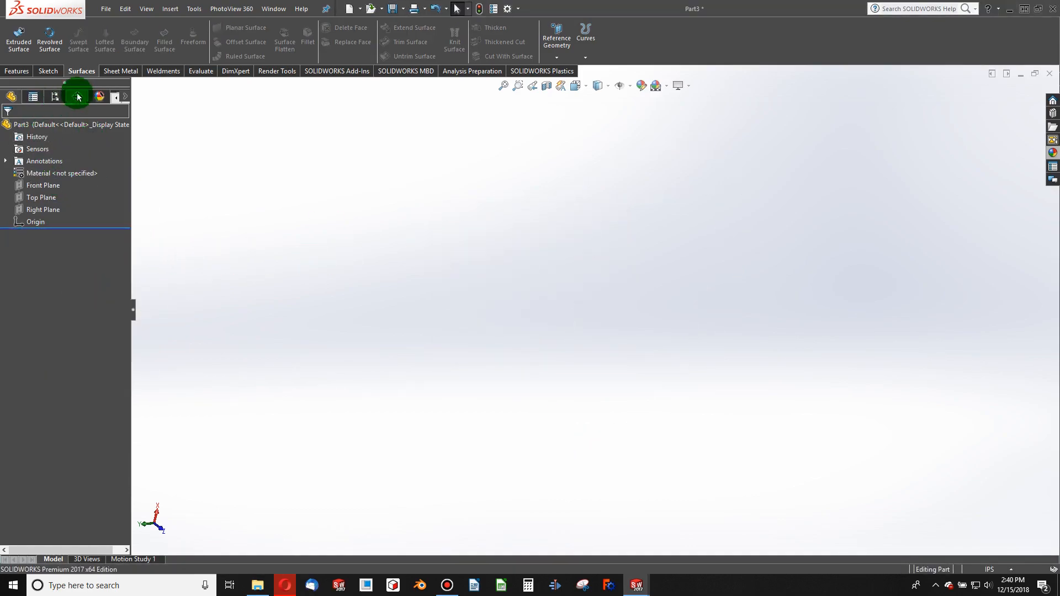
Step: Start a sketch on the Front Plane and draw an upward-bulging three-point arc above the origin
click(49, 72)
click(16, 34)
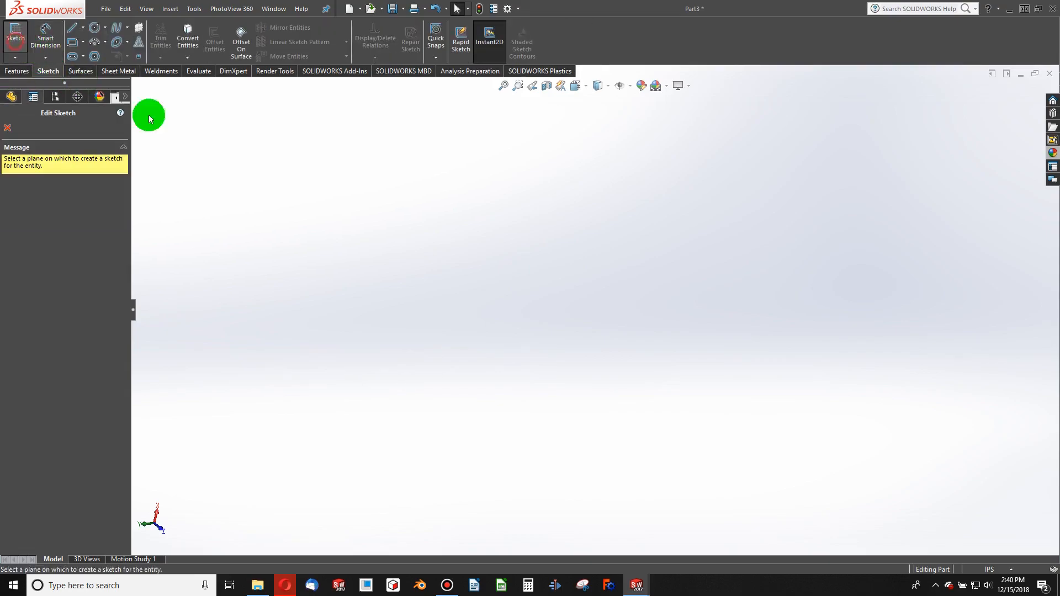
click(565, 340)
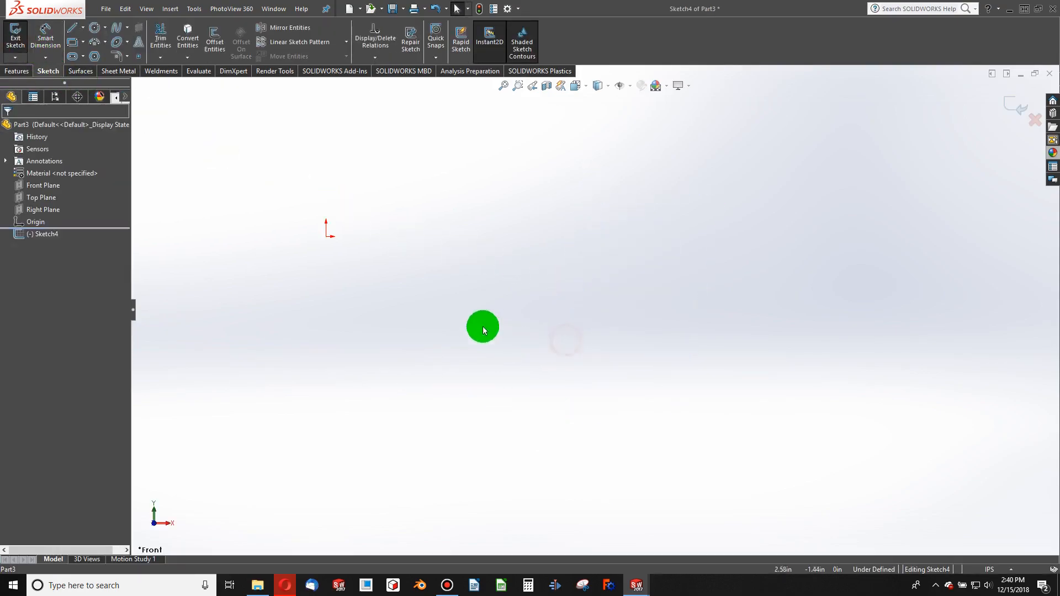
click(92, 46)
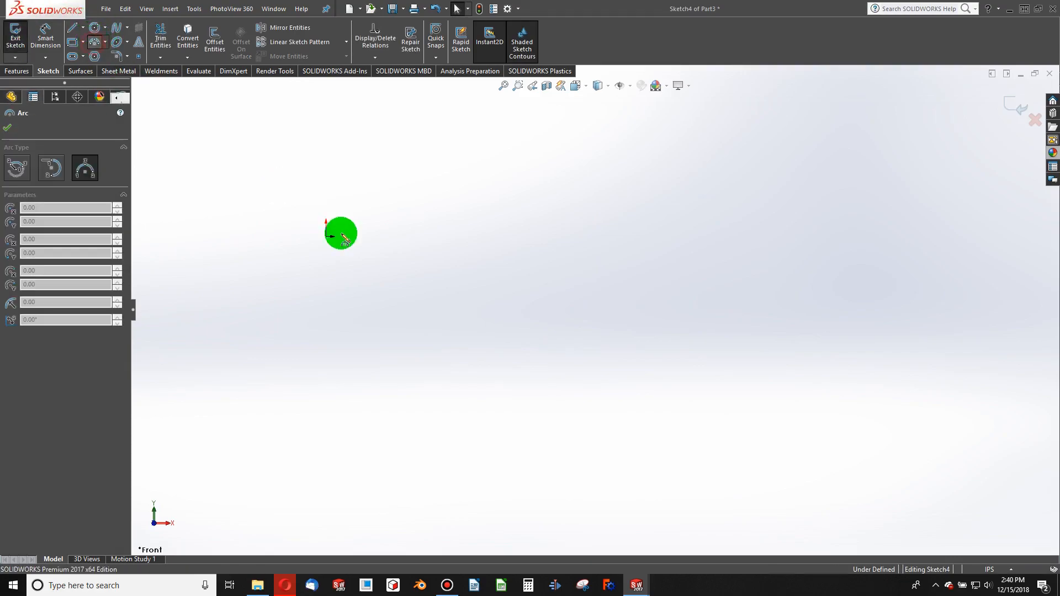
drag(254, 179, 398, 182)
click(397, 181)
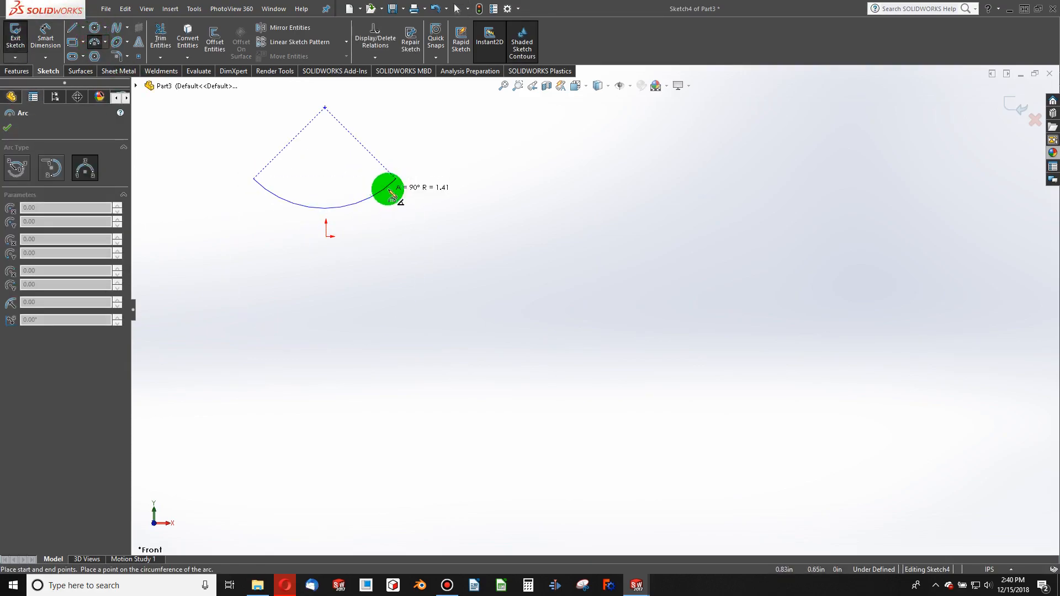
click(359, 155)
key(Escape)
Step: Close the arc with two vertical lines about 0.67 in long and a horizontal base line, and exit the sketch
click(65, 41)
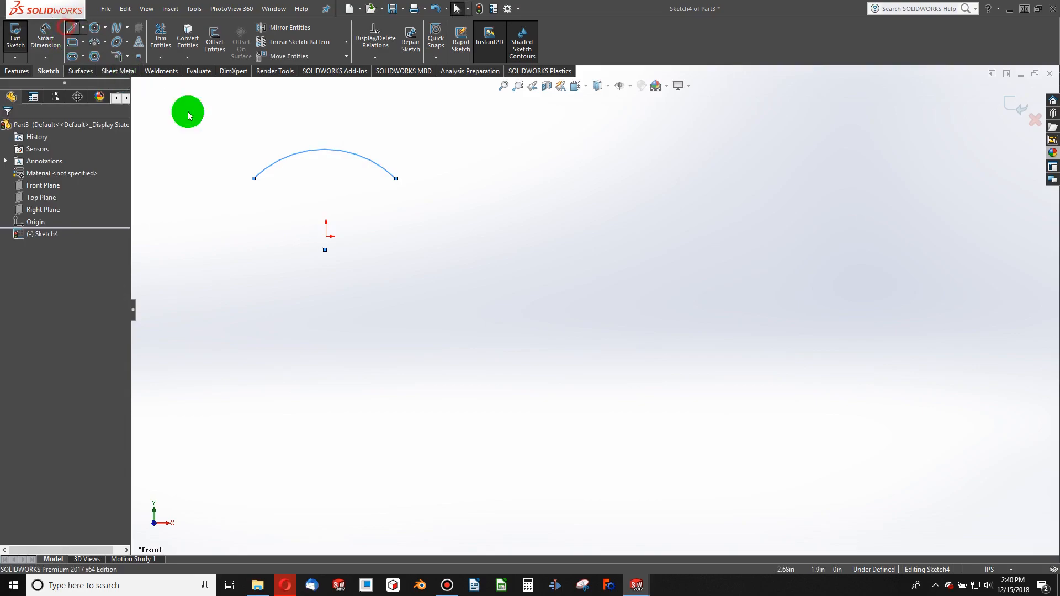
click(254, 179)
click(253, 226)
click(397, 225)
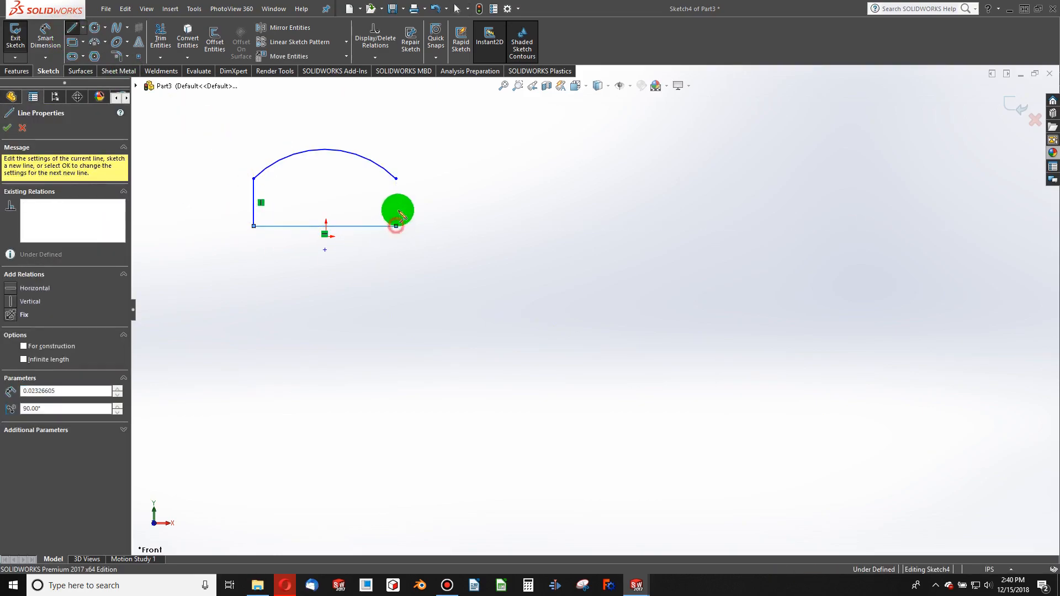
click(396, 178)
middle_drag(427, 232, 384, 294)
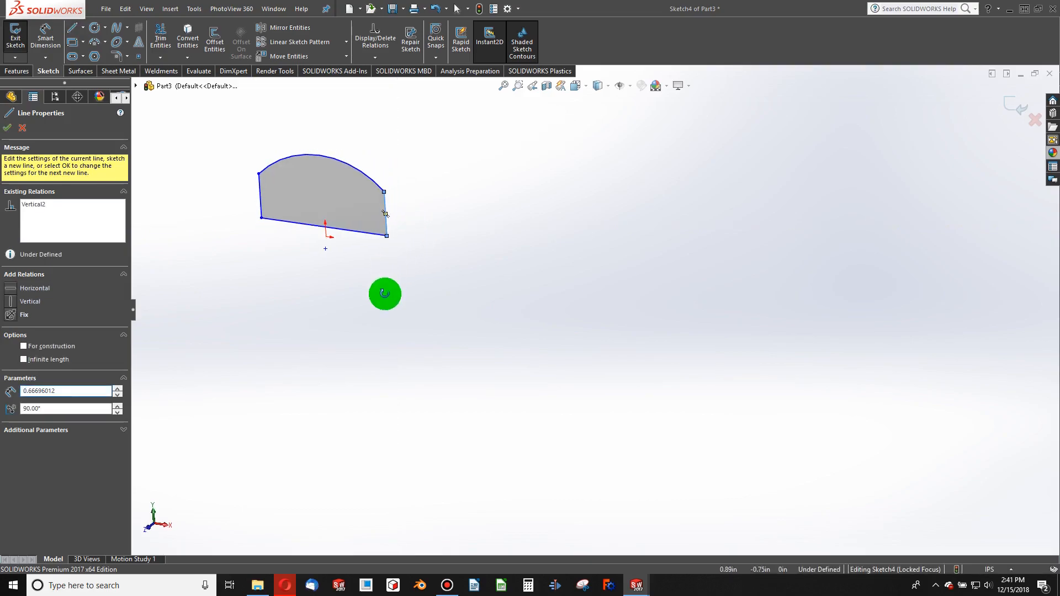
click(480, 9)
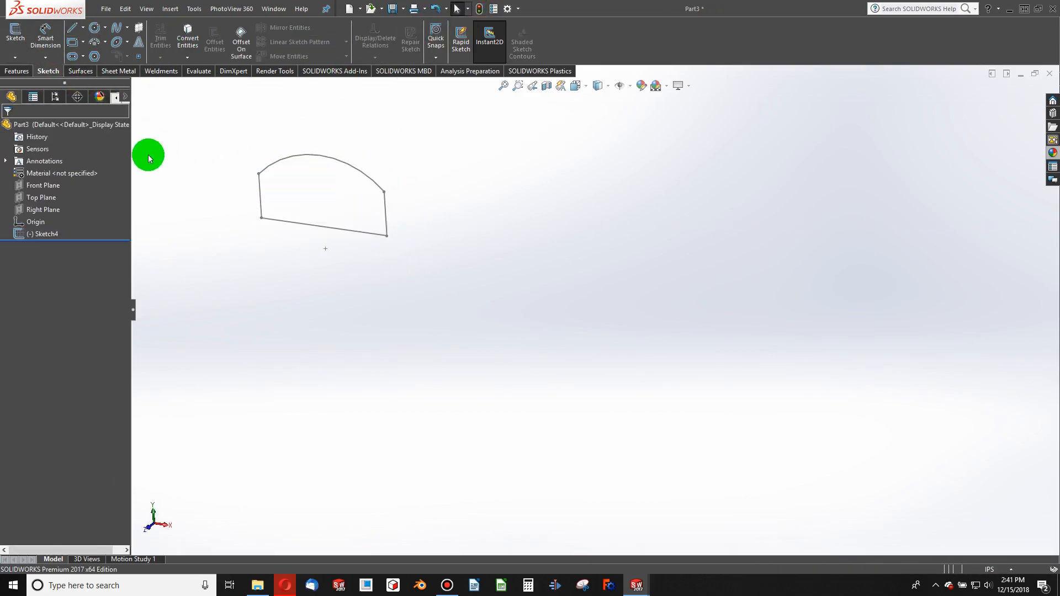
Step: Create a reference plane offset 2 in from the Front Plane
click(44, 187)
click(17, 71)
click(458, 42)
click(453, 71)
middle_drag(486, 176, 445, 211)
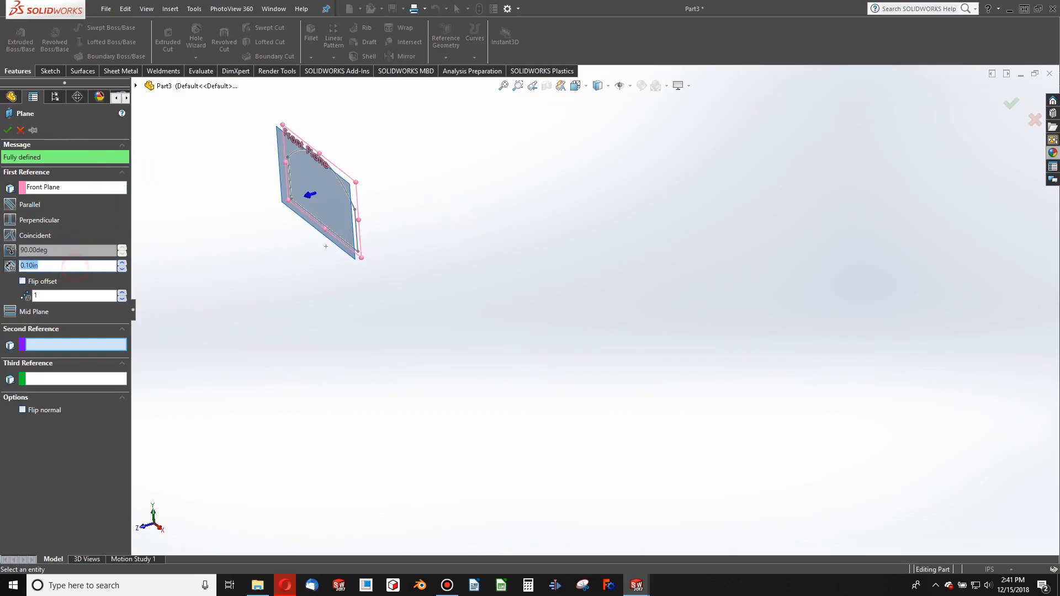
text(4)
key(Return)
scroll(552, 224, up, 6)
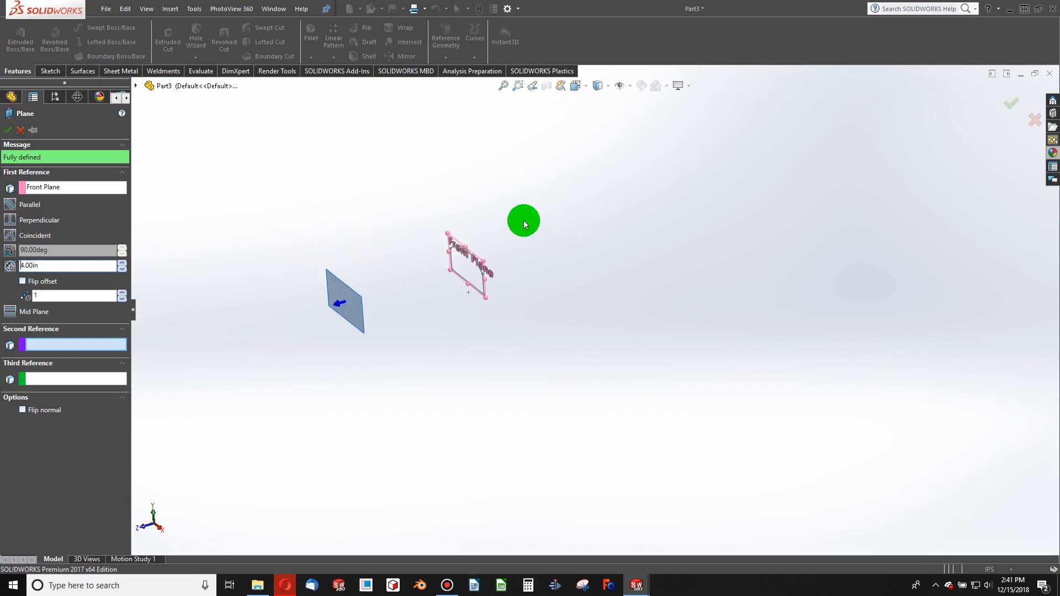
scroll(494, 202, down, 4)
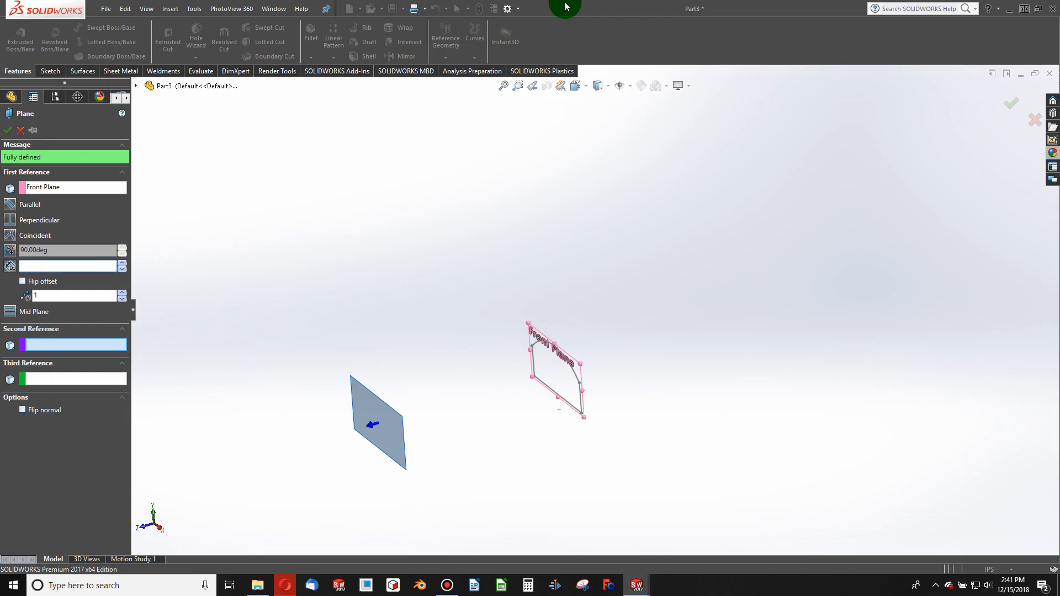
text(2)
key(Return)
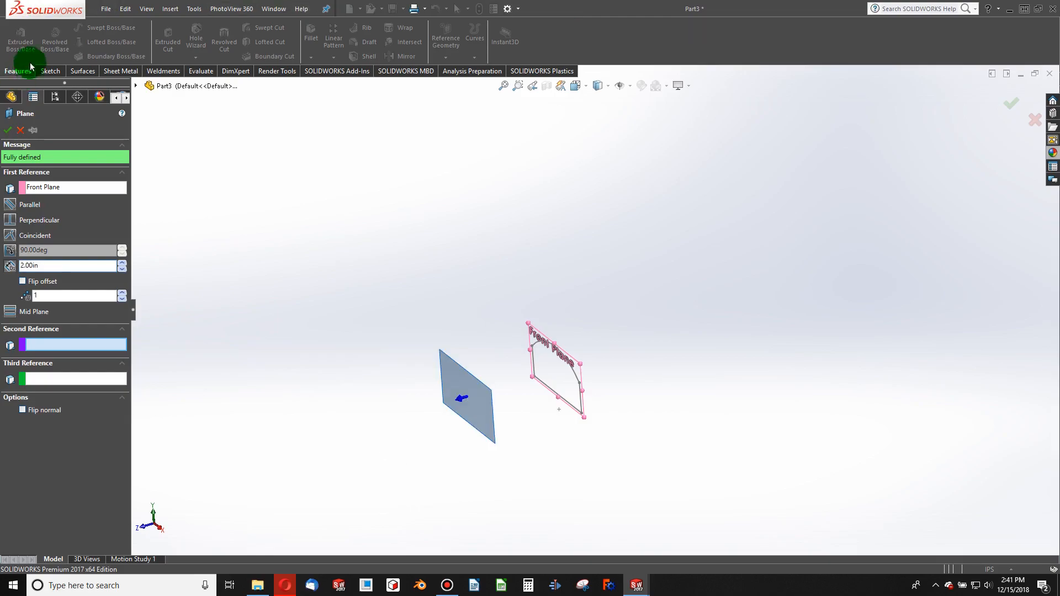
click(7, 130)
Step: Sketch a corner rectangle inside the outline of the offset plane and exit the sketch
scroll(516, 434, down, 4)
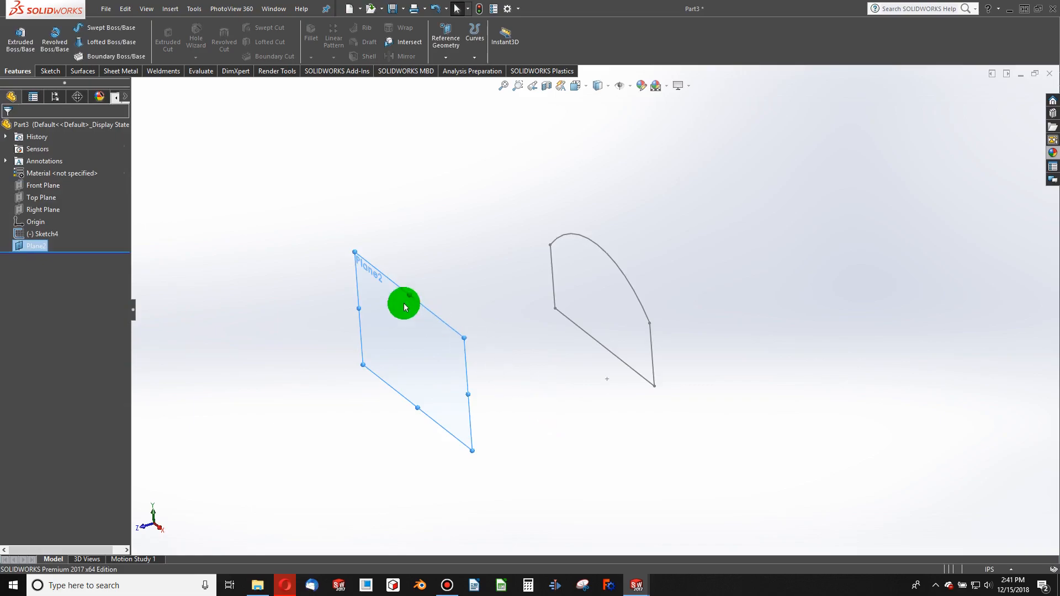
click(51, 71)
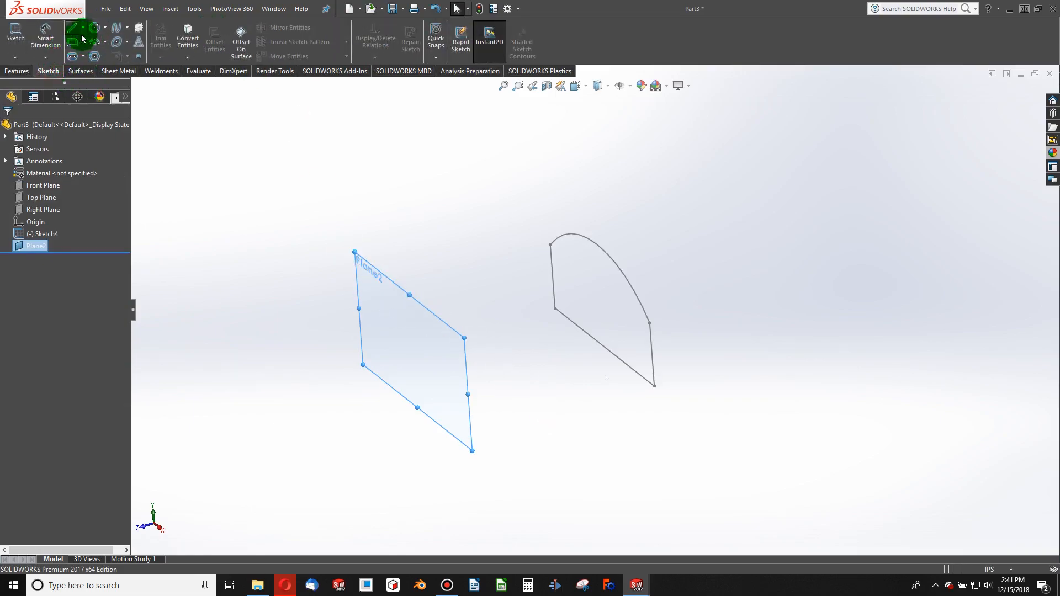
click(72, 42)
click(395, 354)
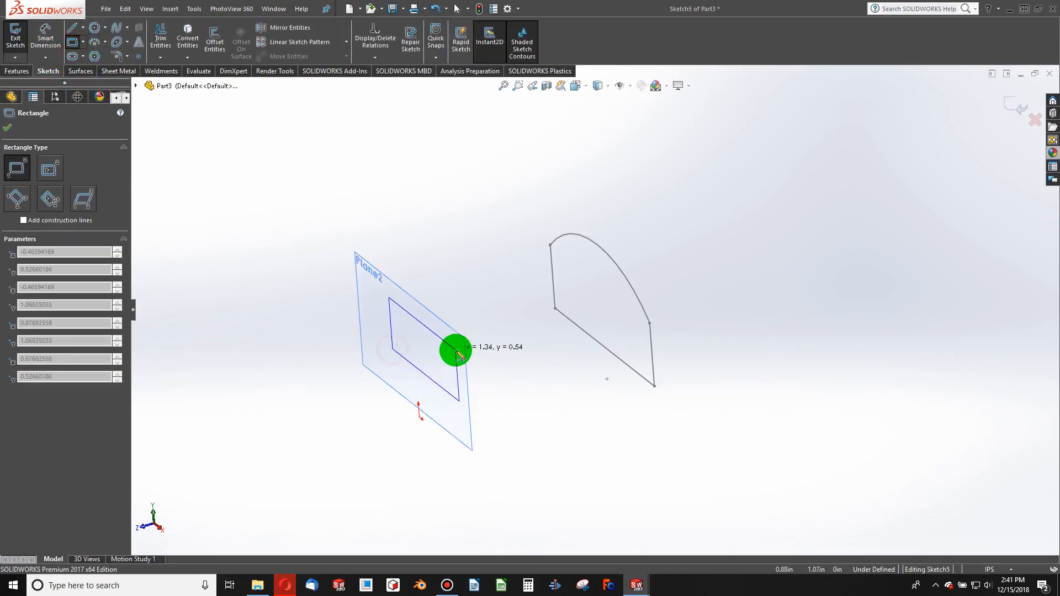
click(447, 347)
key(Escape)
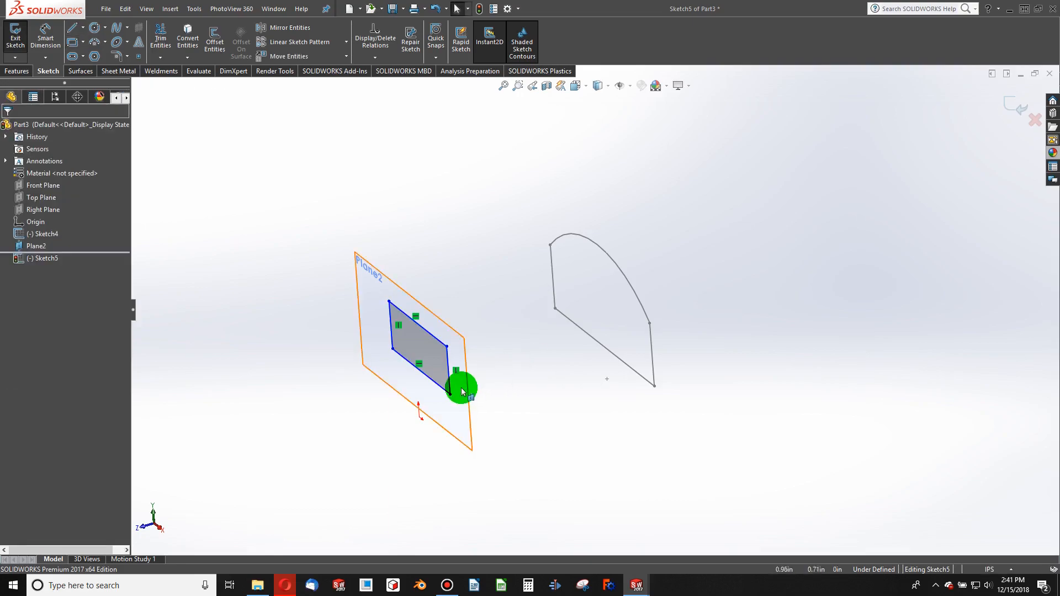
click(479, 8)
Step: Create a solid loft between the arc-topped profile and the rectangle, and inspect its faces from several angles
click(27, 71)
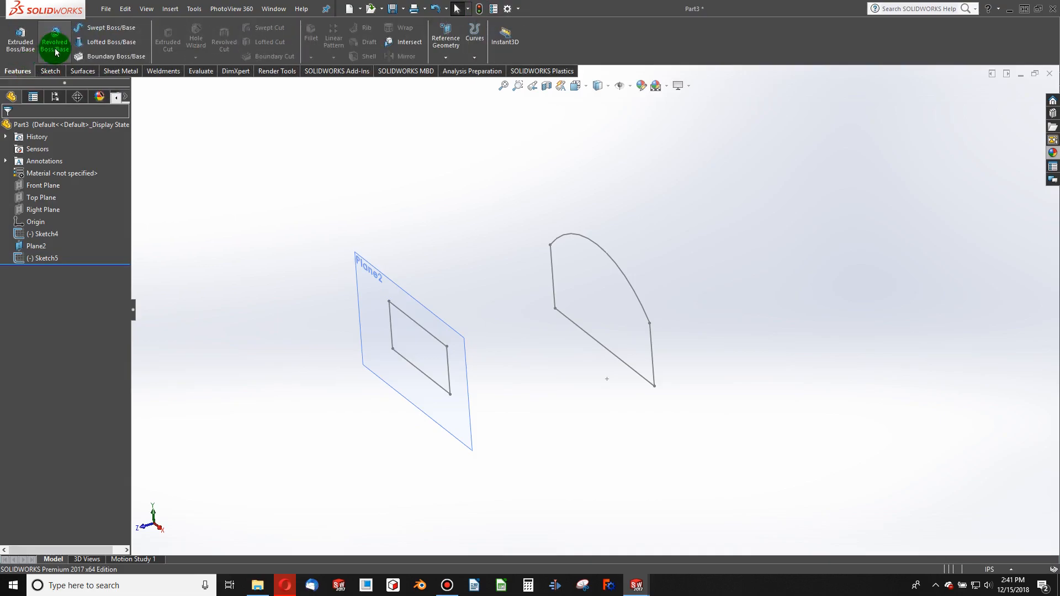
click(433, 329)
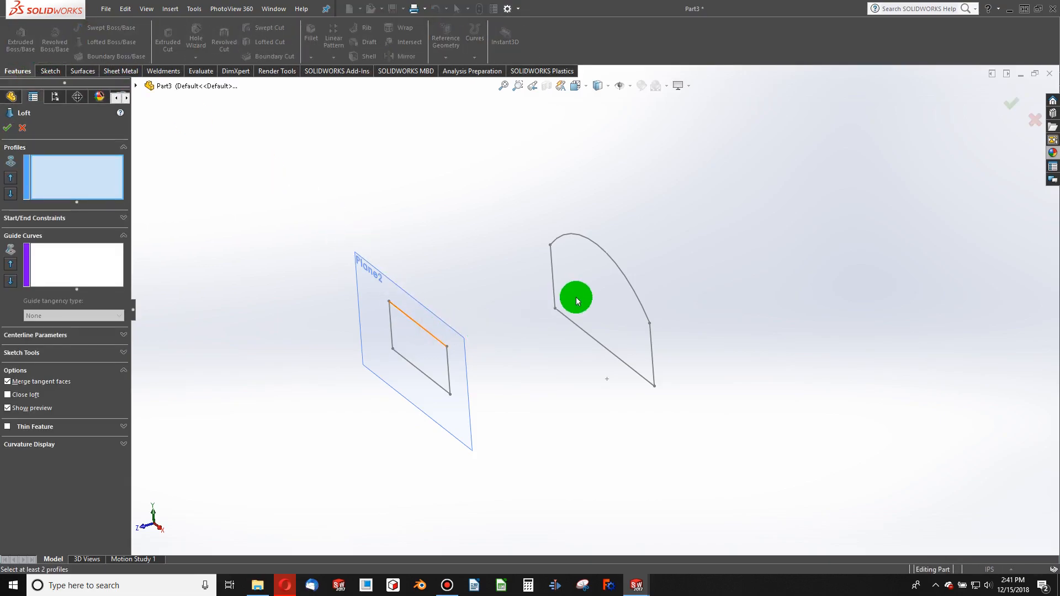
click(626, 276)
click(434, 338)
click(7, 127)
middle_drag(520, 378, 542, 381)
click(549, 357)
middle_drag(473, 375, 627, 416)
click(500, 299)
click(540, 369)
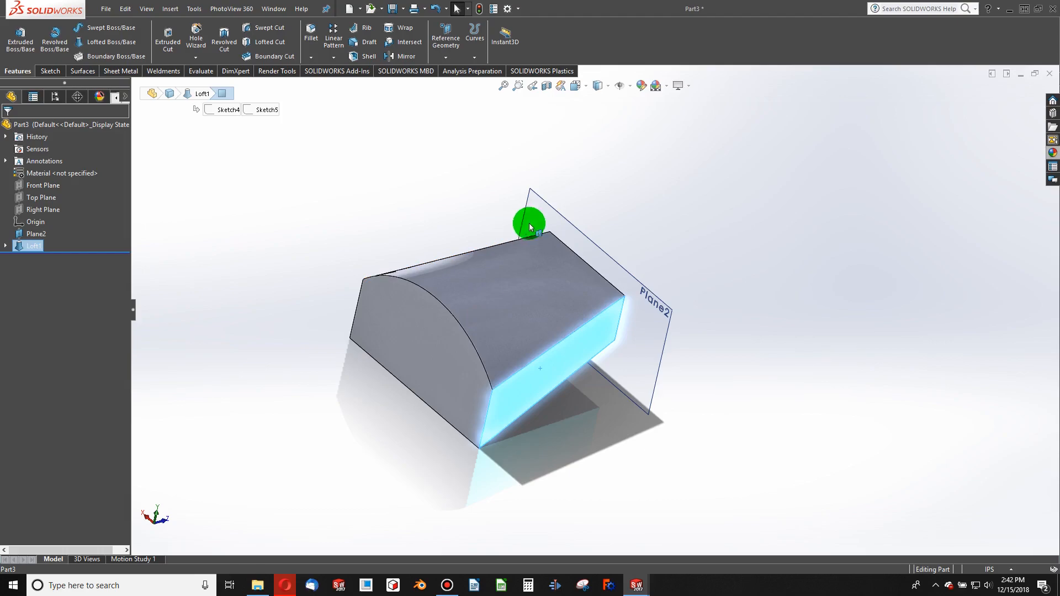
Step: Examine the loft's curved top face, flat side face and arc-topped end face by selecting each one
click(511, 264)
click(471, 293)
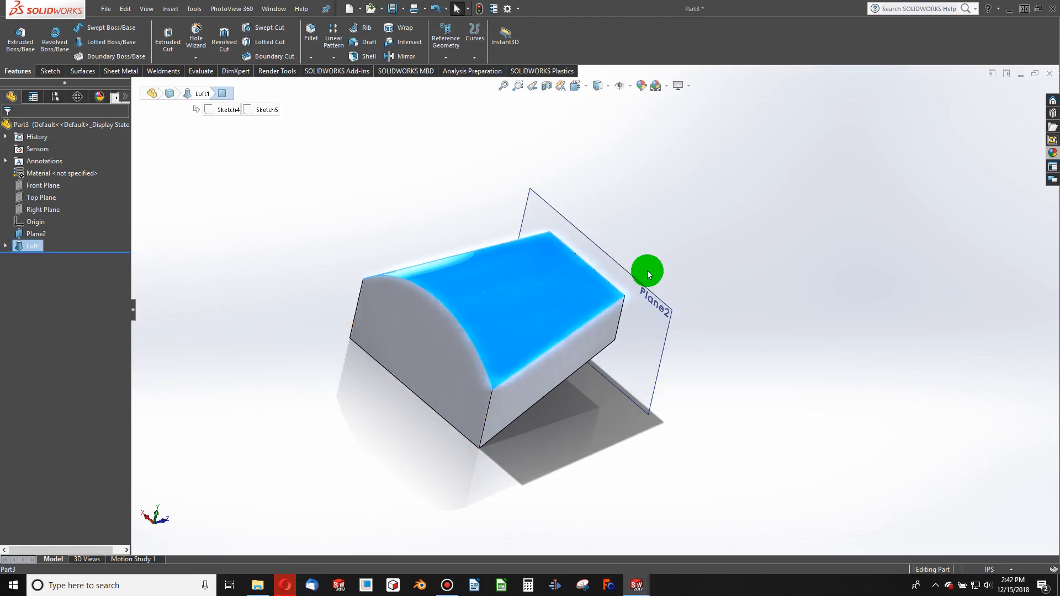
click(587, 350)
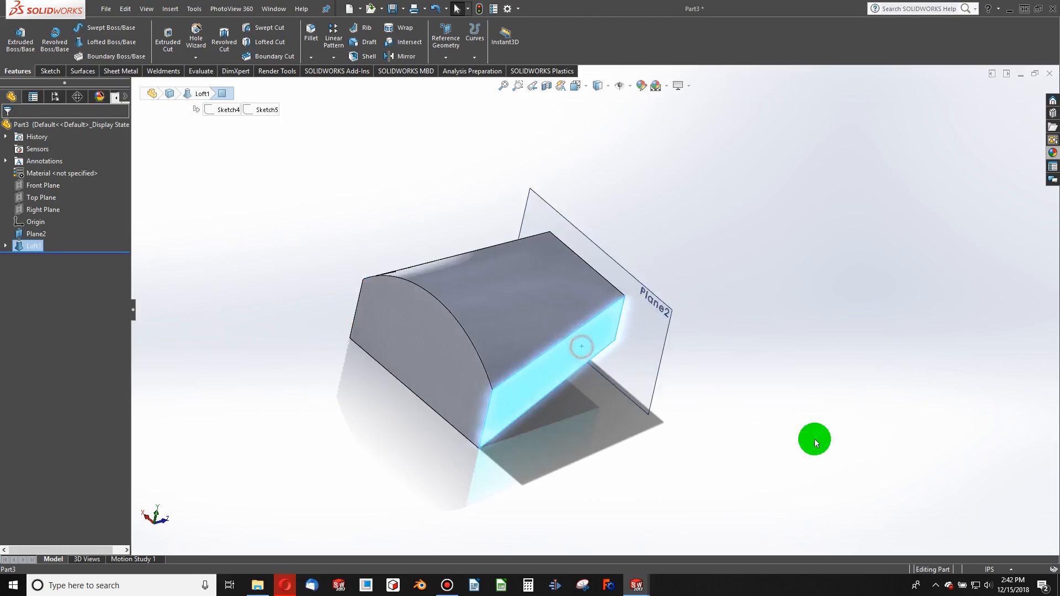
click(459, 385)
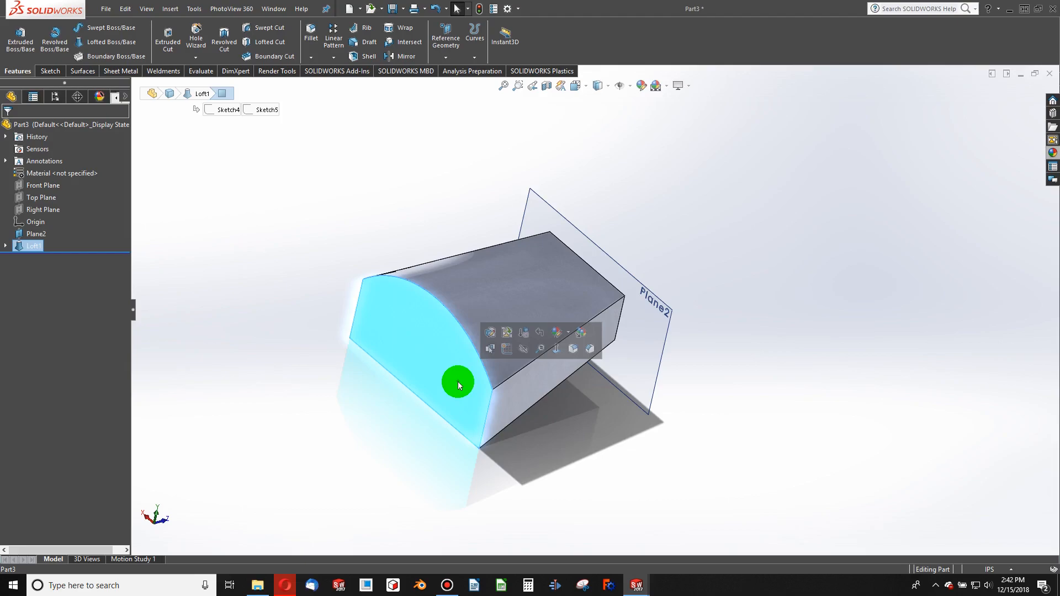
click(443, 221)
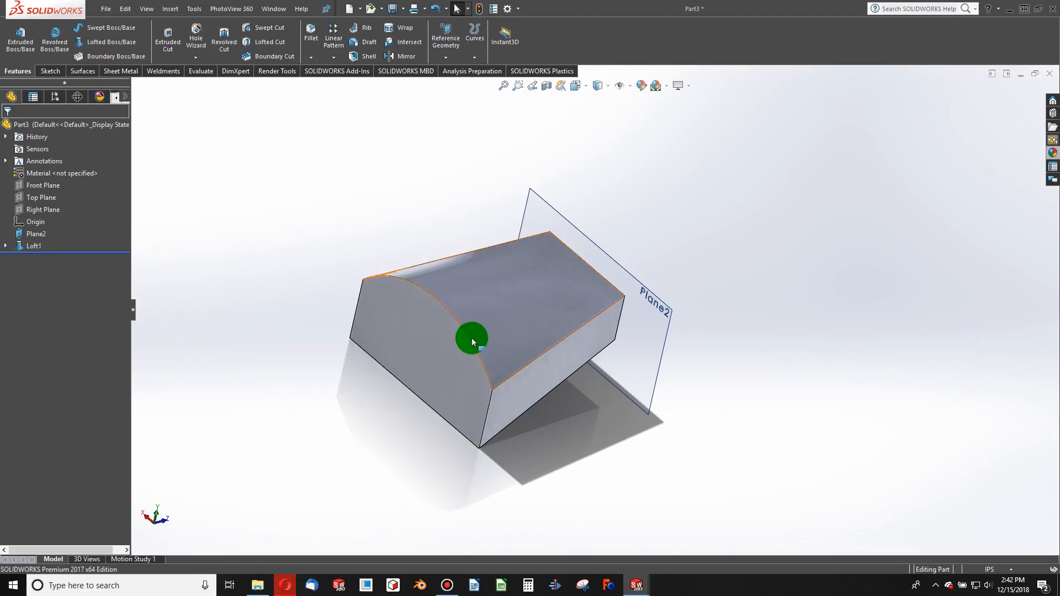
Step: Delete the loft feature and the rectangle sketch on the offset plane
right_click(557, 315)
click(596, 458)
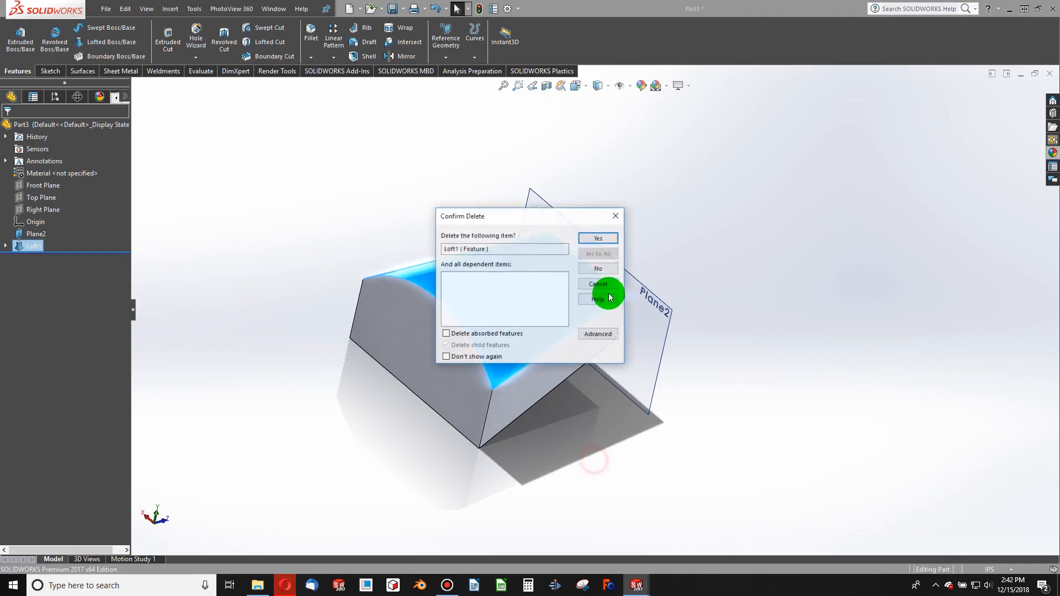
click(601, 239)
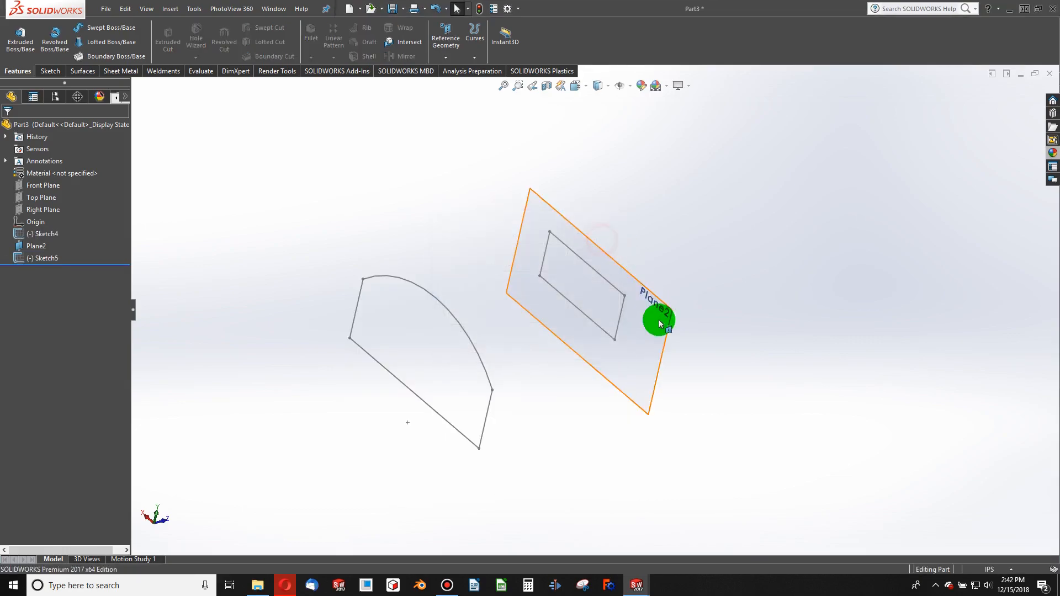
right_click(581, 260)
click(604, 374)
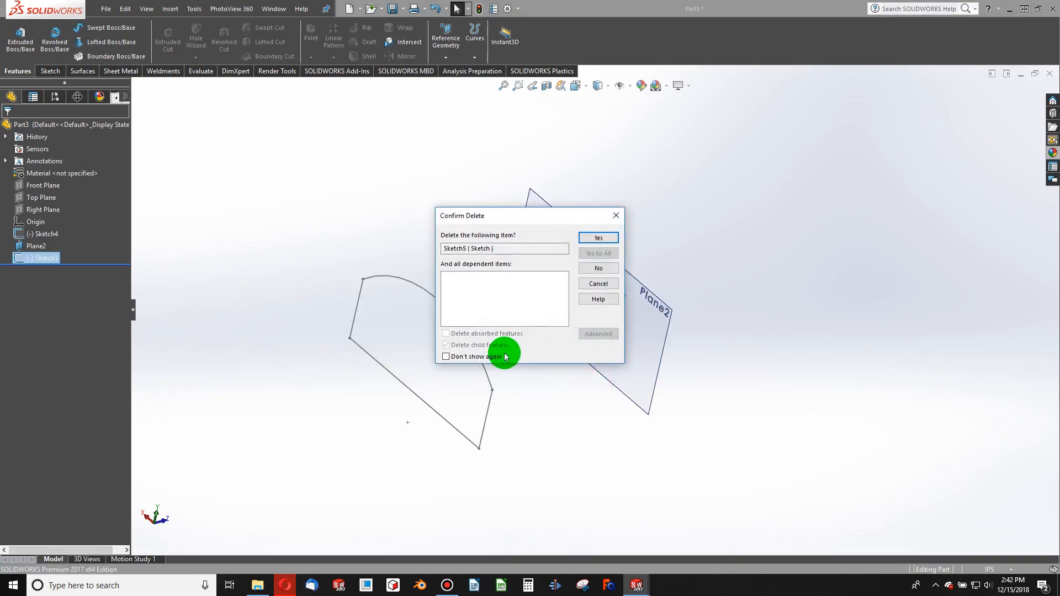
click(599, 237)
Step: Delete the arc-topped profile sketch and the offset reference plane to leave the part empty
right_click(458, 332)
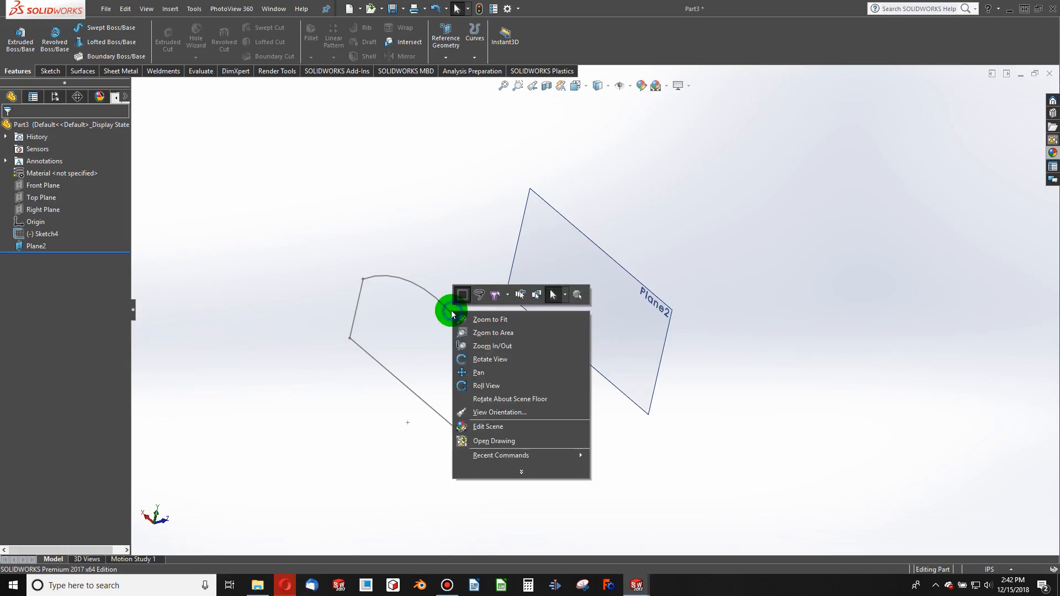
click(448, 312)
right_click(447, 311)
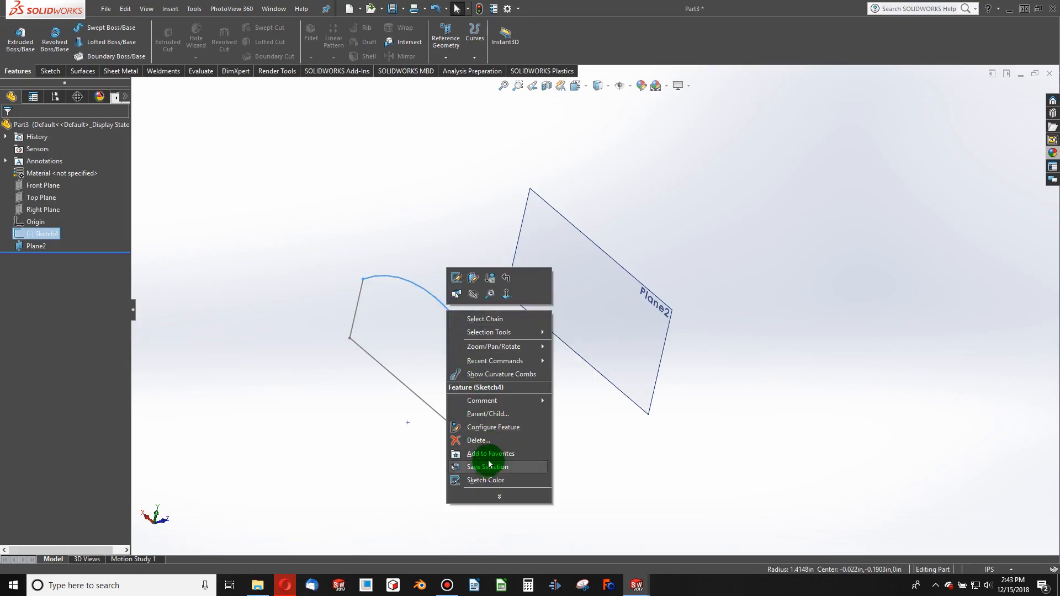
click(486, 438)
click(606, 230)
key(f)
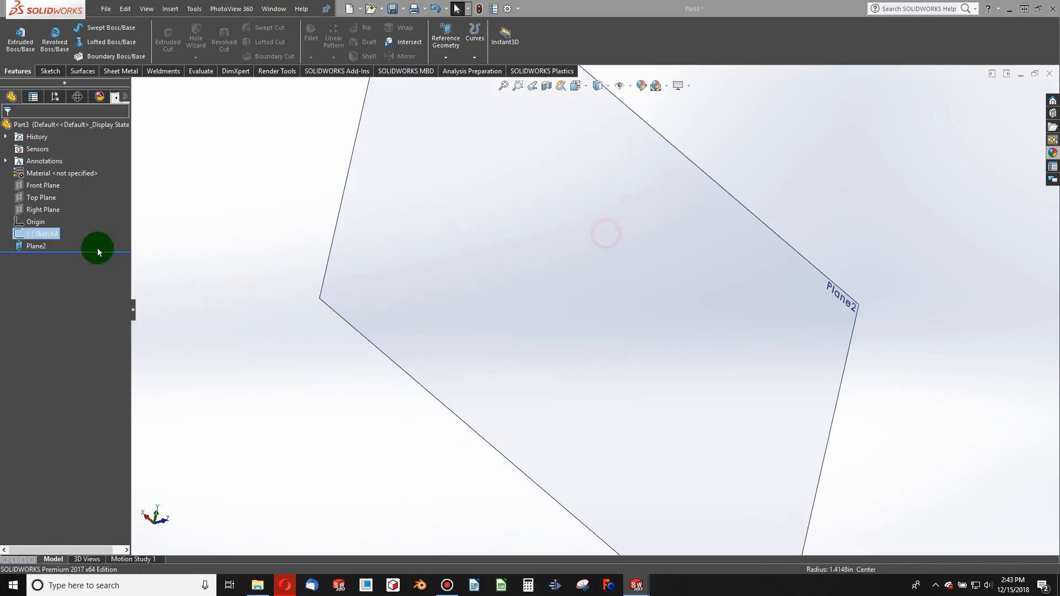
click(26, 234)
right_click(26, 234)
click(49, 350)
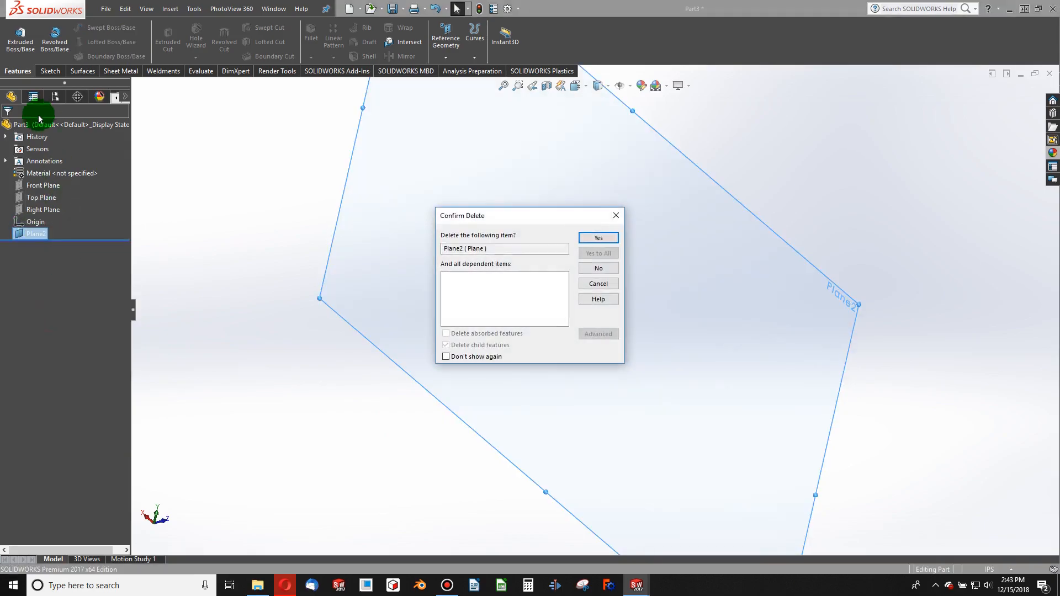
click(596, 236)
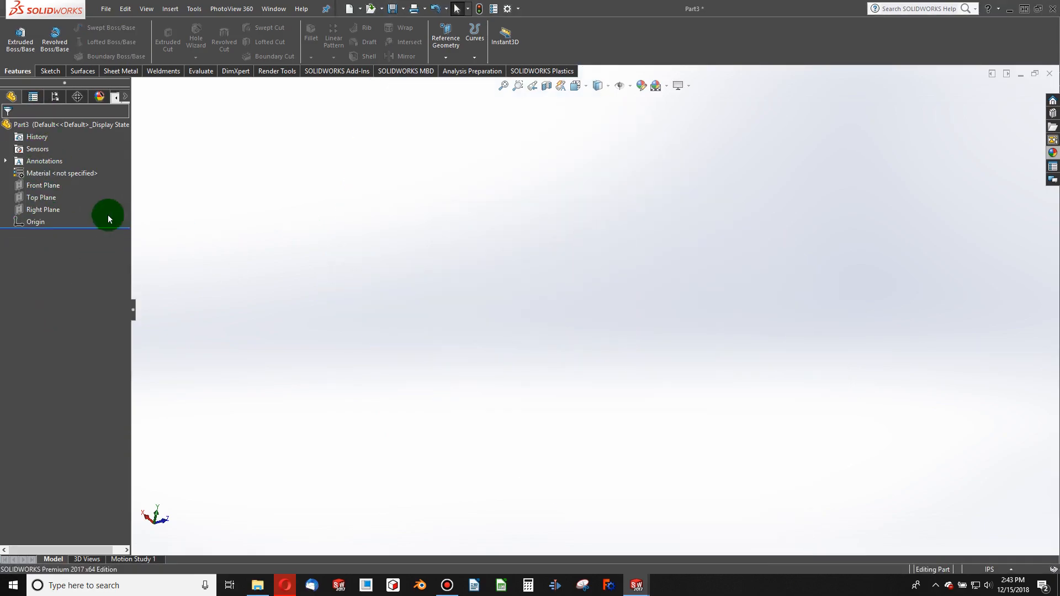
Step: Start a sketch on the Right Plane and draw a shallow three-point arc of about 3.61 in radius, ending above the origin
click(33, 186)
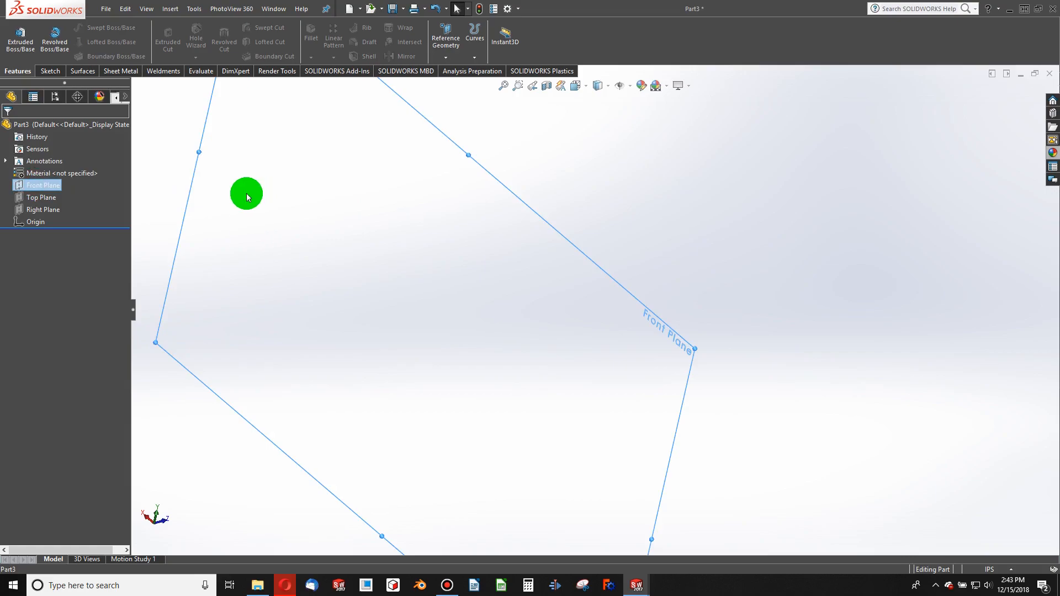
click(40, 210)
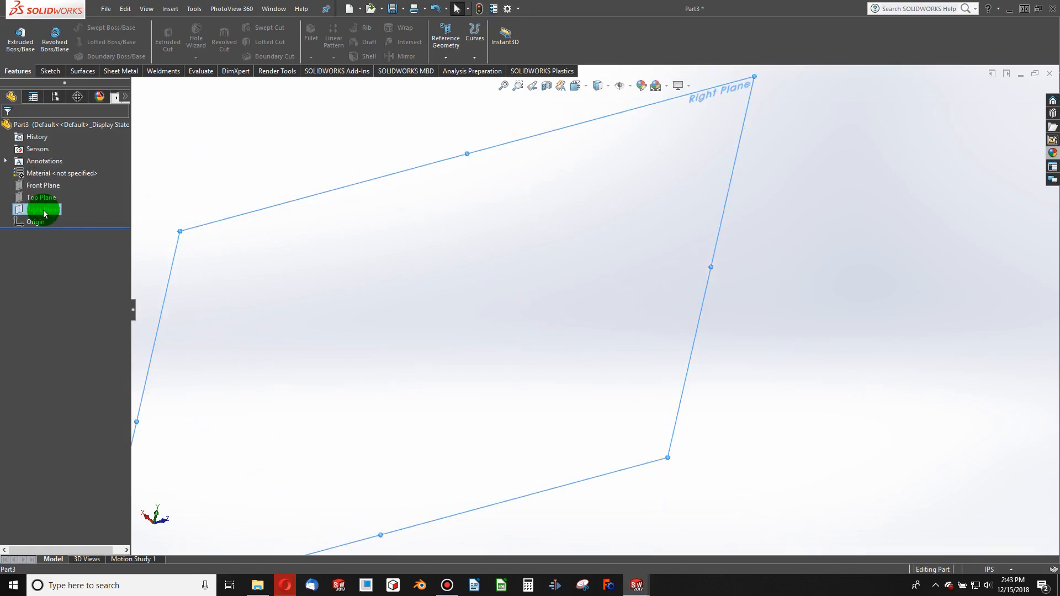
click(50, 71)
click(16, 35)
scroll(647, 291, down, 3)
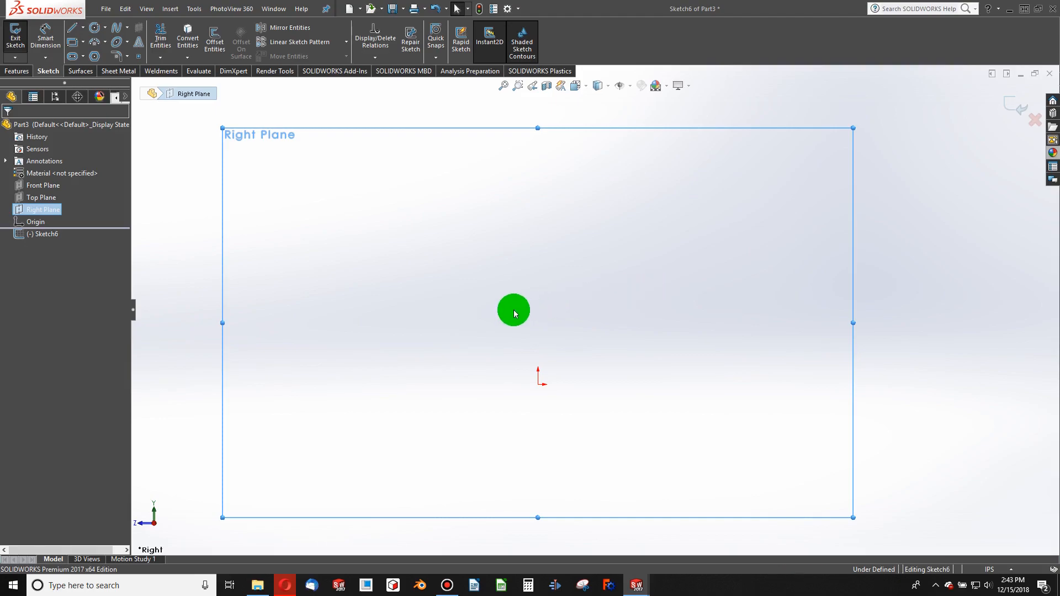
click(75, 30)
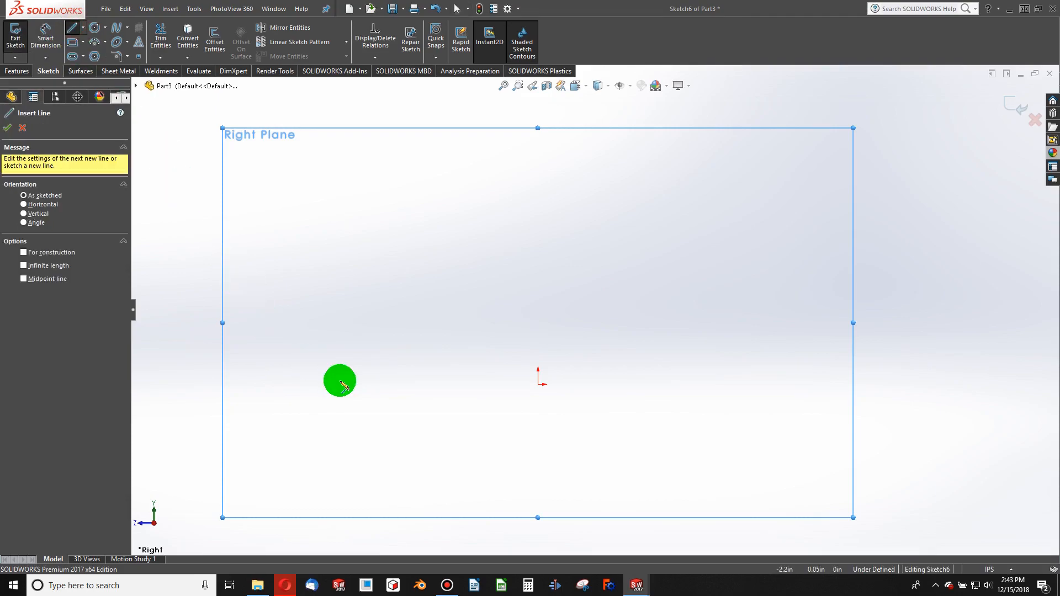
click(94, 43)
click(386, 374)
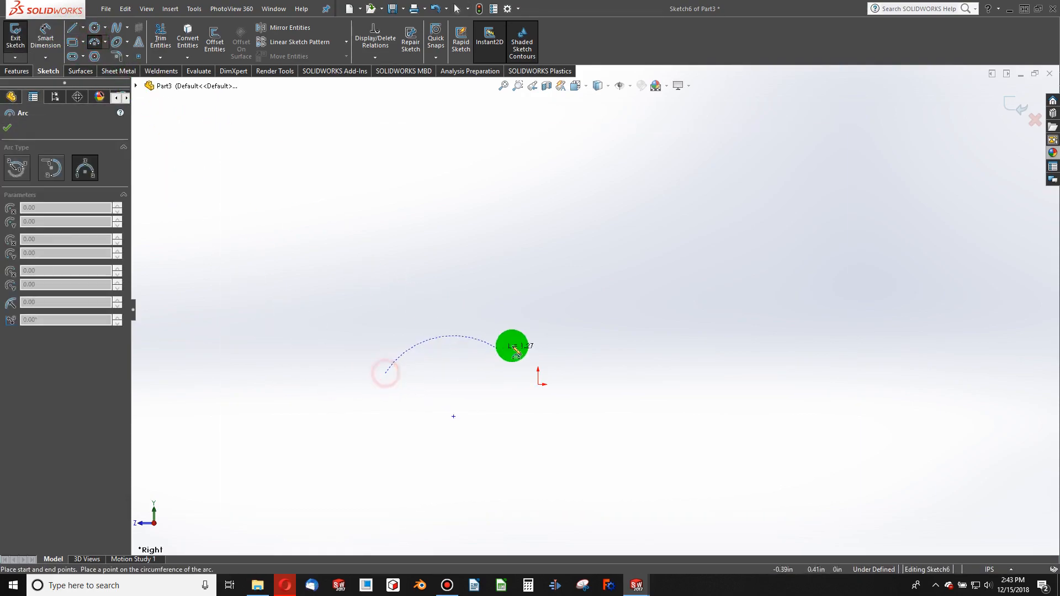
click(538, 323)
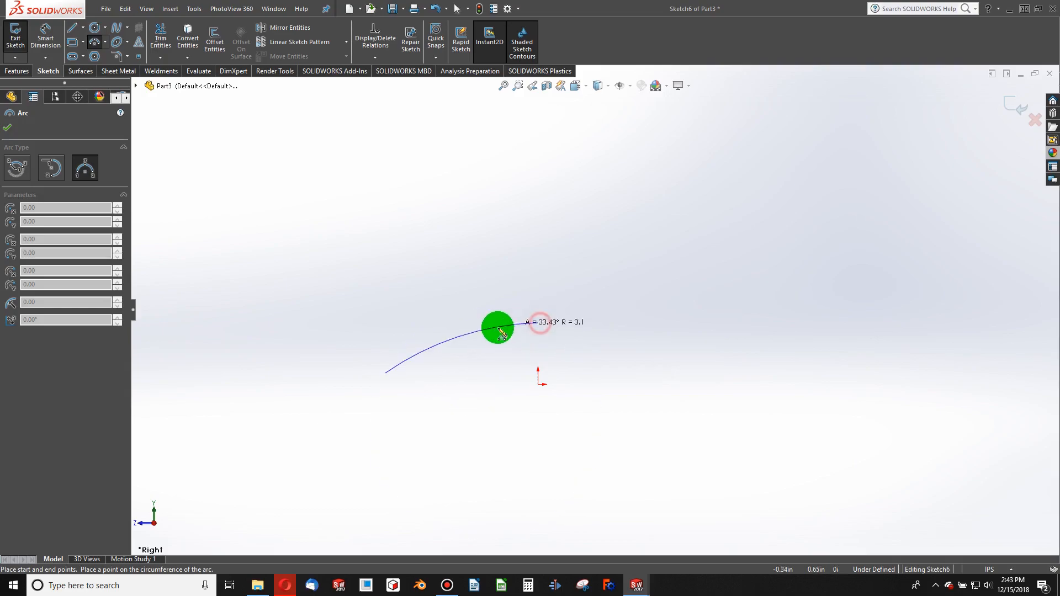
click(479, 341)
key(Escape)
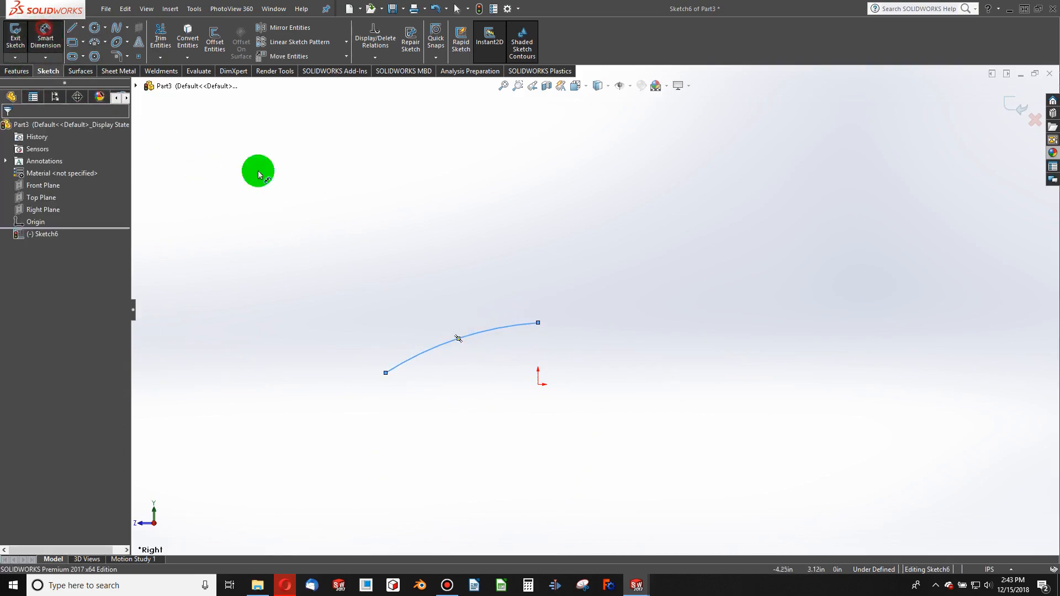
Step: Dimension the arc's radius as 4 in and the horizontal distance from its lower end to the origin as 2 in
click(488, 332)
click(467, 296)
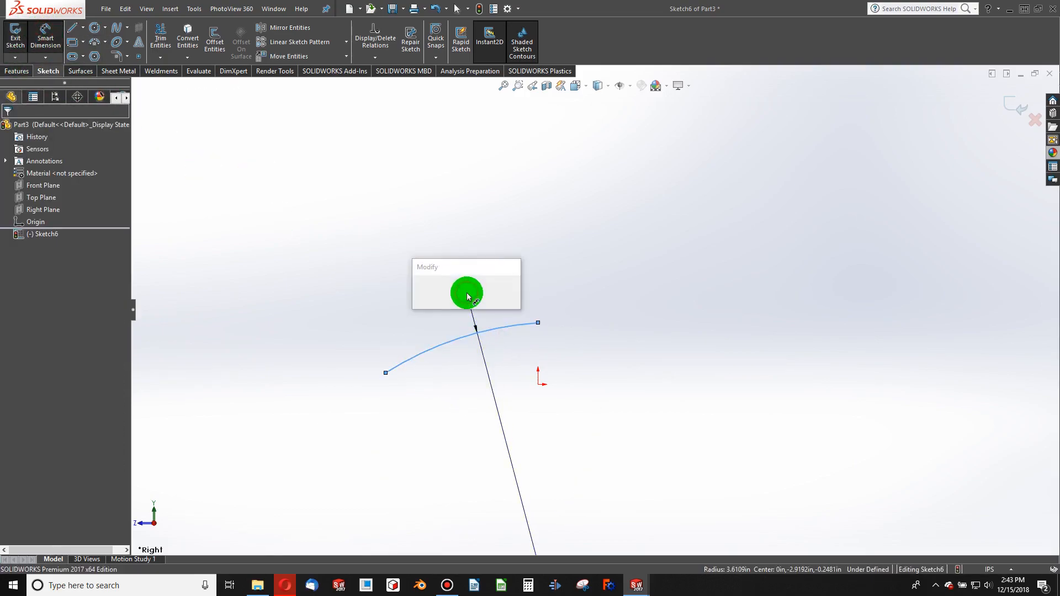
key(Return)
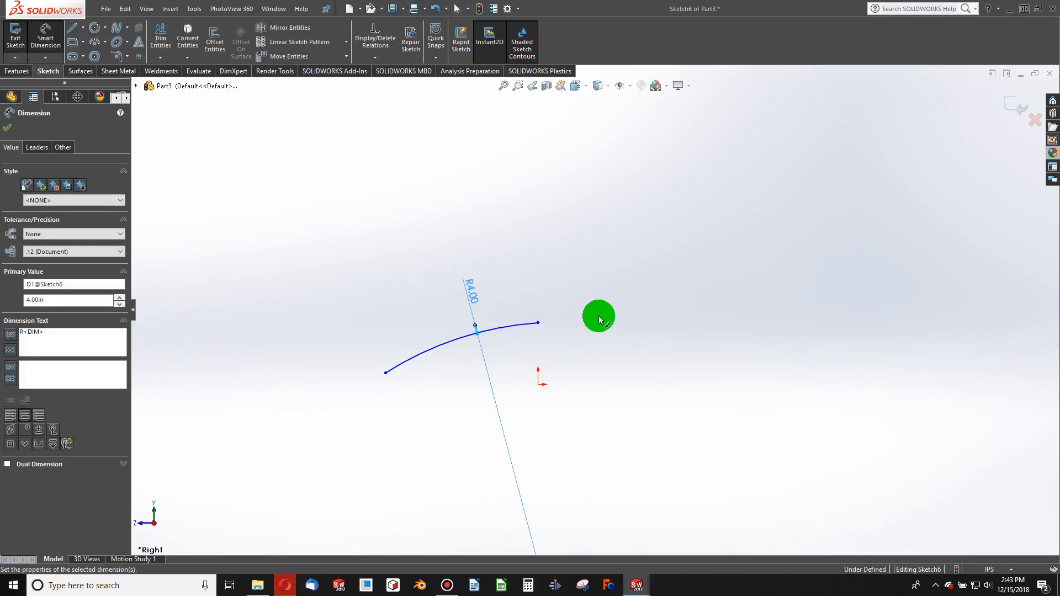
click(385, 374)
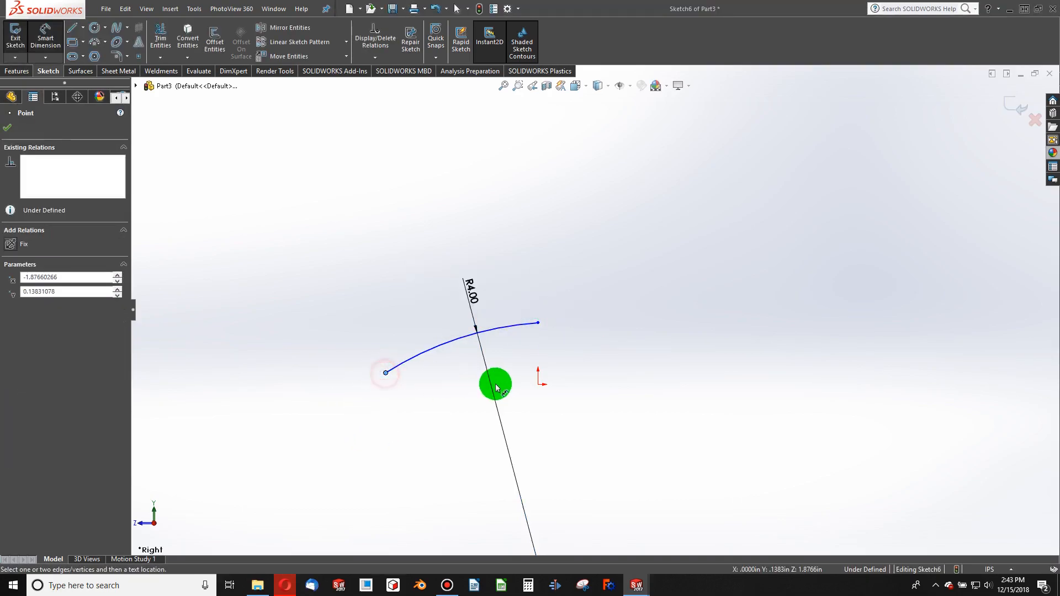
click(538, 385)
click(469, 440)
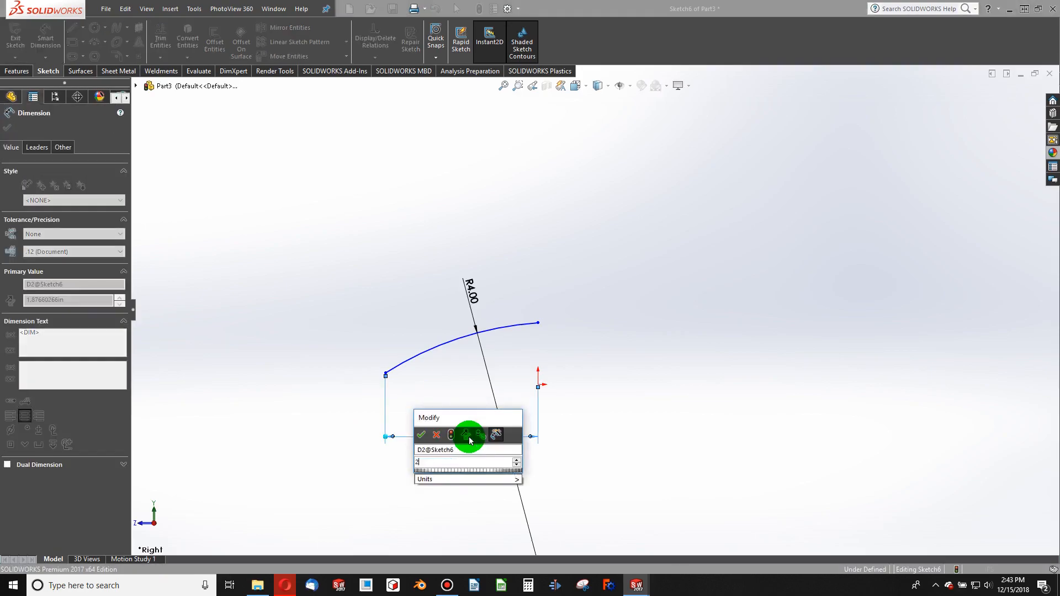
text(2)
key(Return)
key(Escape)
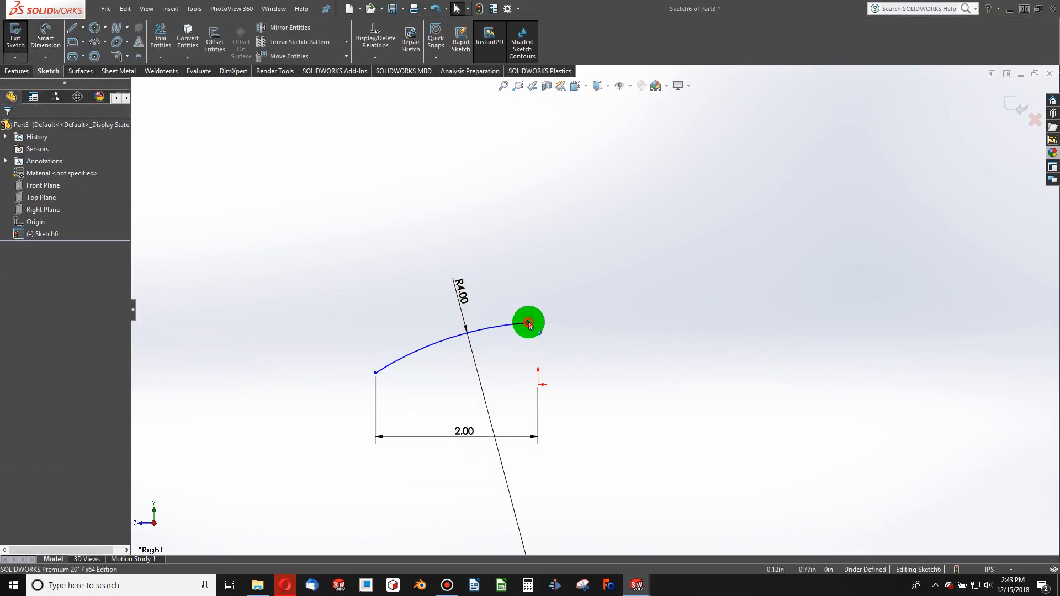
Step: Add a vertical relation between the arc's upper endpoint and the origin
click(528, 323)
ctrl+click(538, 385)
click(15, 318)
click(363, 307)
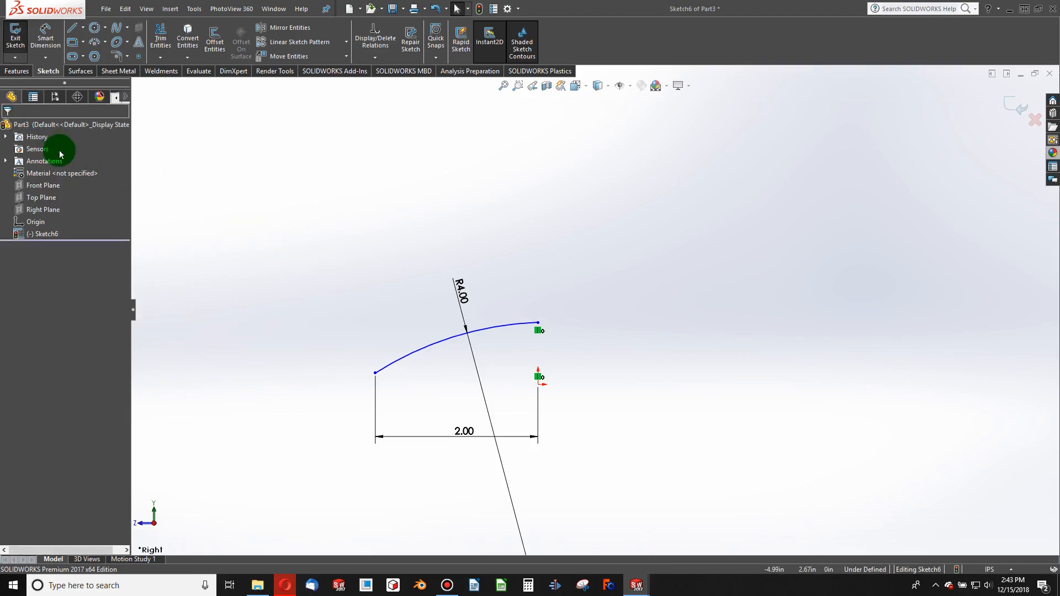
Step: Draw a horizontal centerline about 1.24 in long outward from the arc's upper endpoint
click(47, 39)
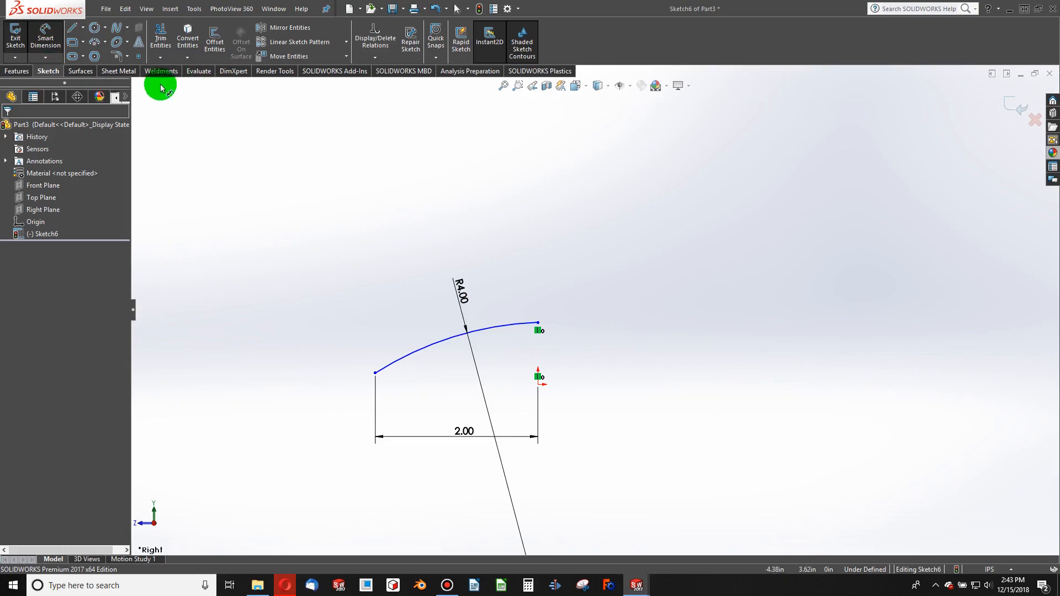
click(83, 27)
click(87, 55)
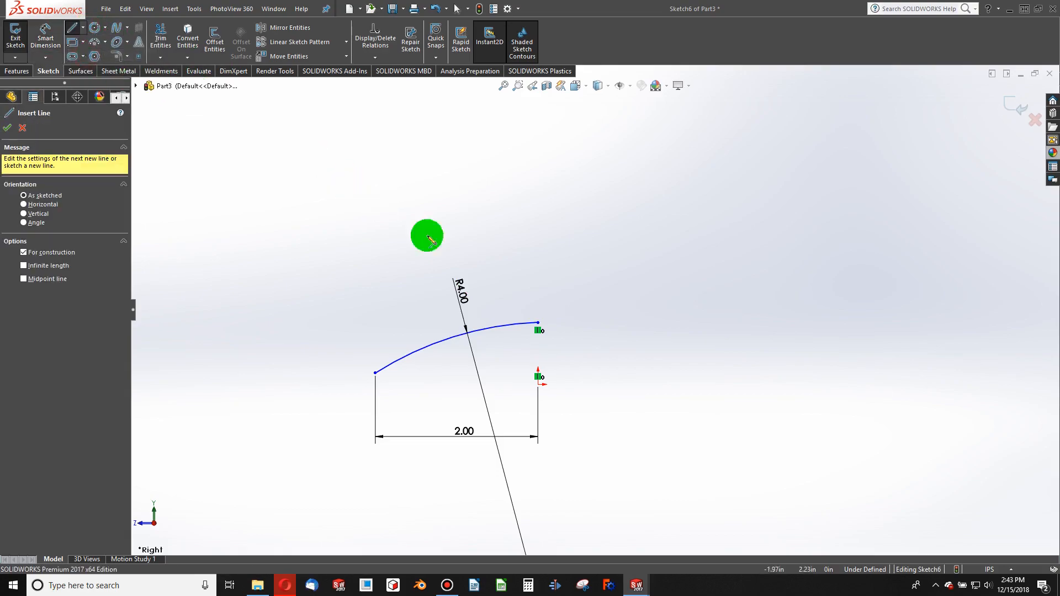
click(539, 323)
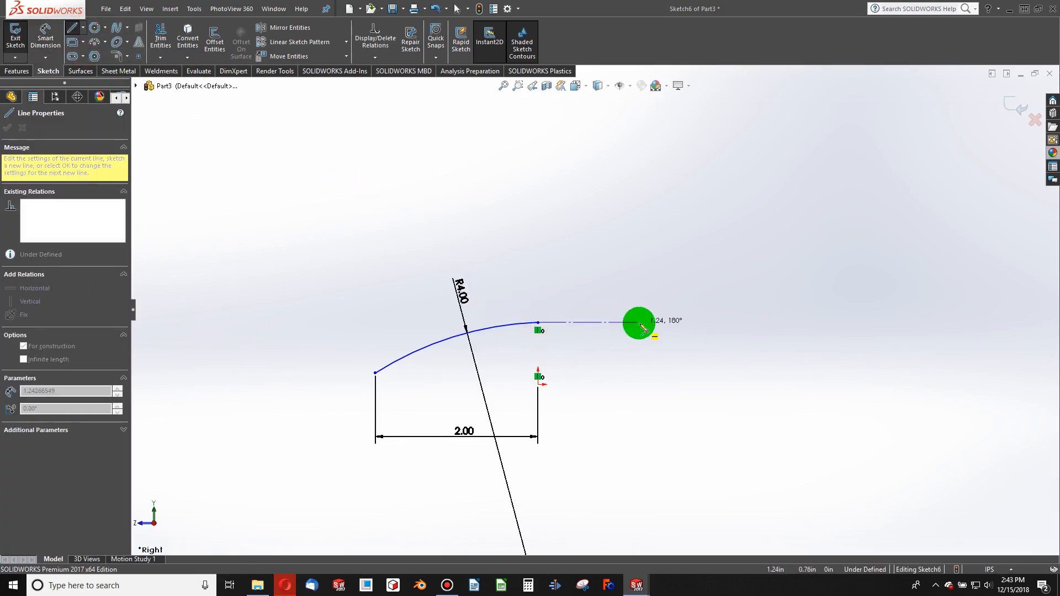
click(639, 323)
key(Escape)
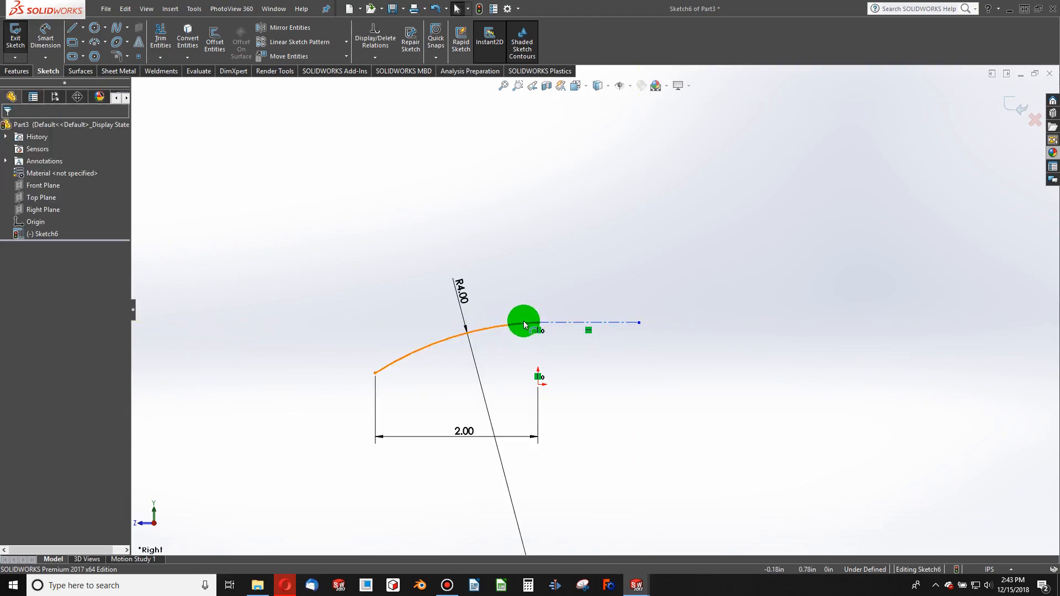
Step: Make the arc tangent to the horizontal centerline
click(525, 326)
ctrl+click(549, 322)
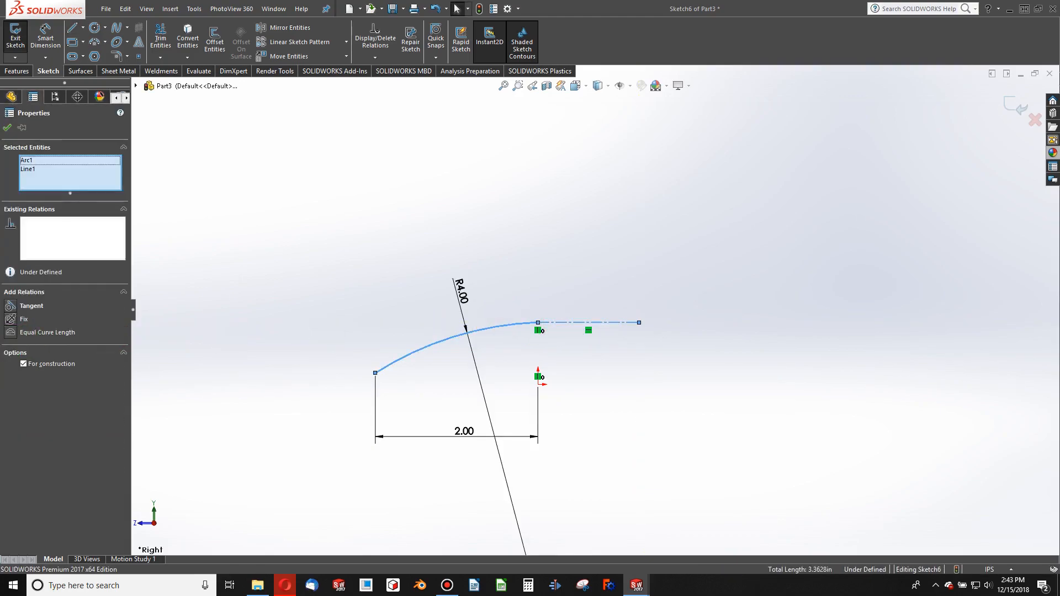
click(12, 311)
click(330, 302)
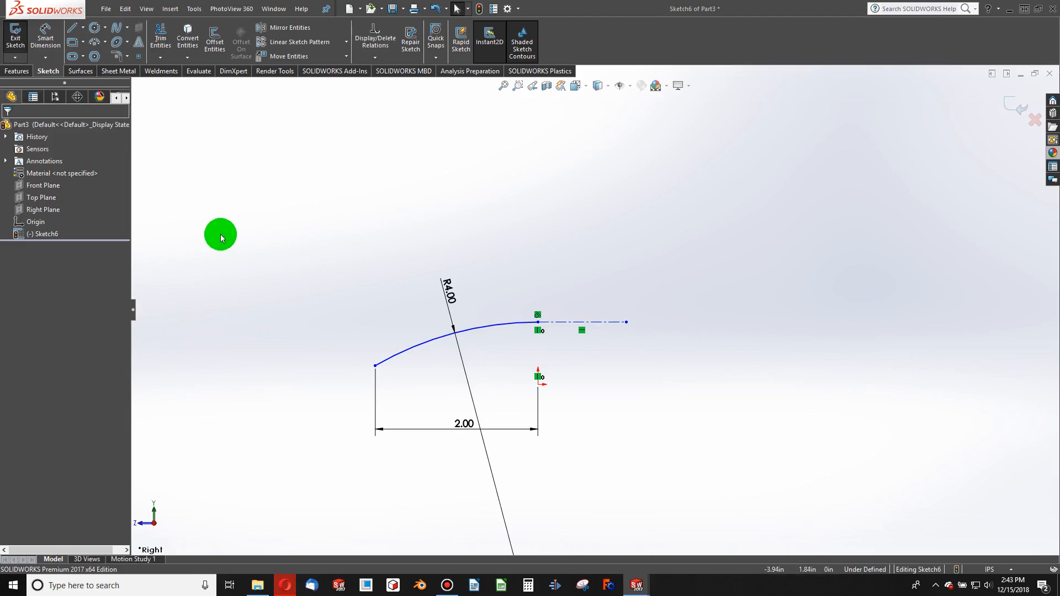
Step: Dimension the vertical distance from the origin to the arc's lower endpoint as 0.25 in
click(44, 42)
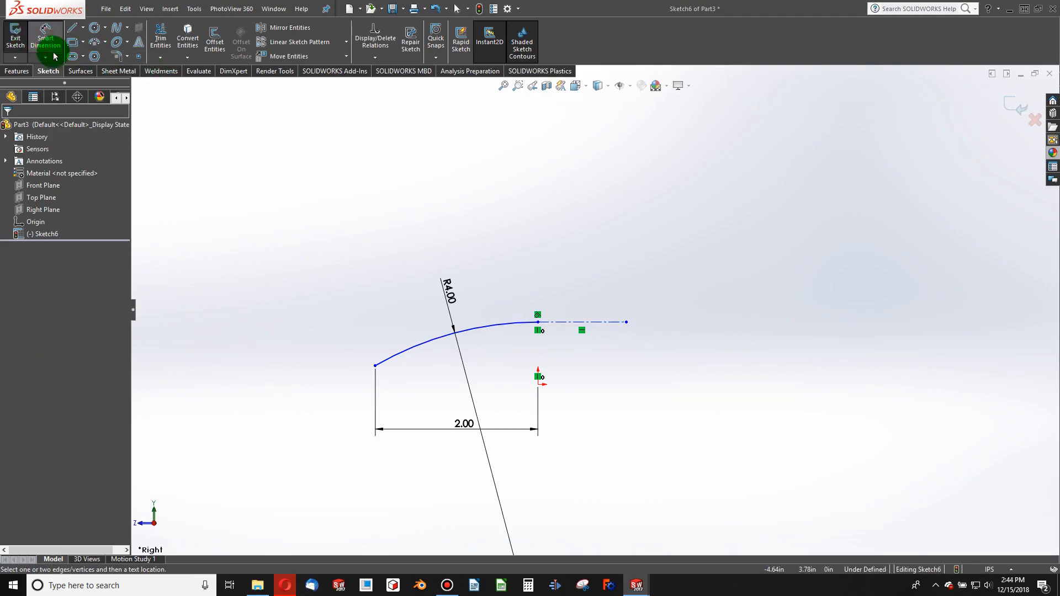
click(539, 383)
click(387, 371)
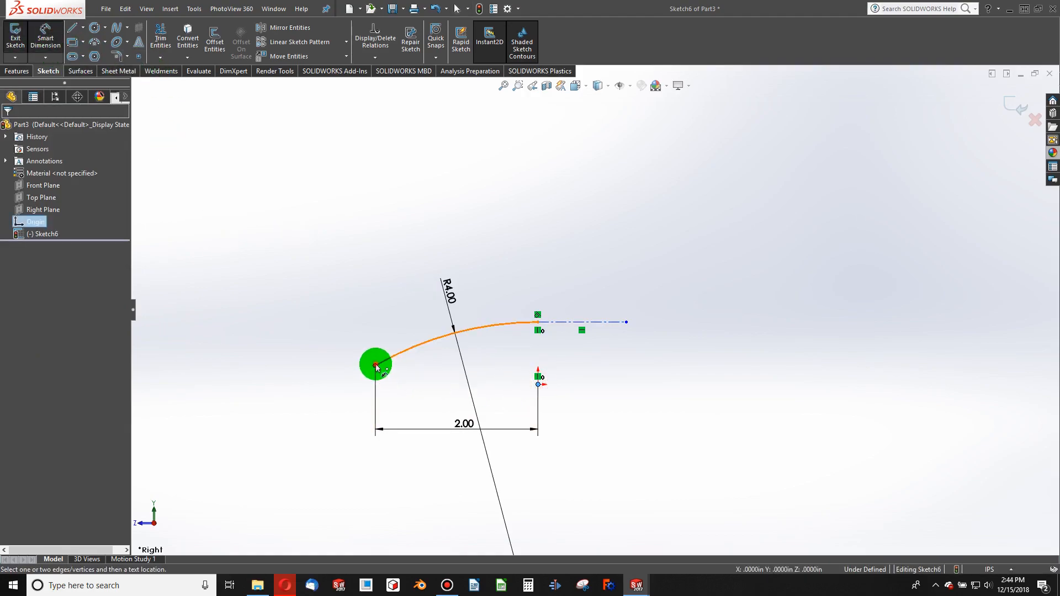
click(342, 379)
text(.1)
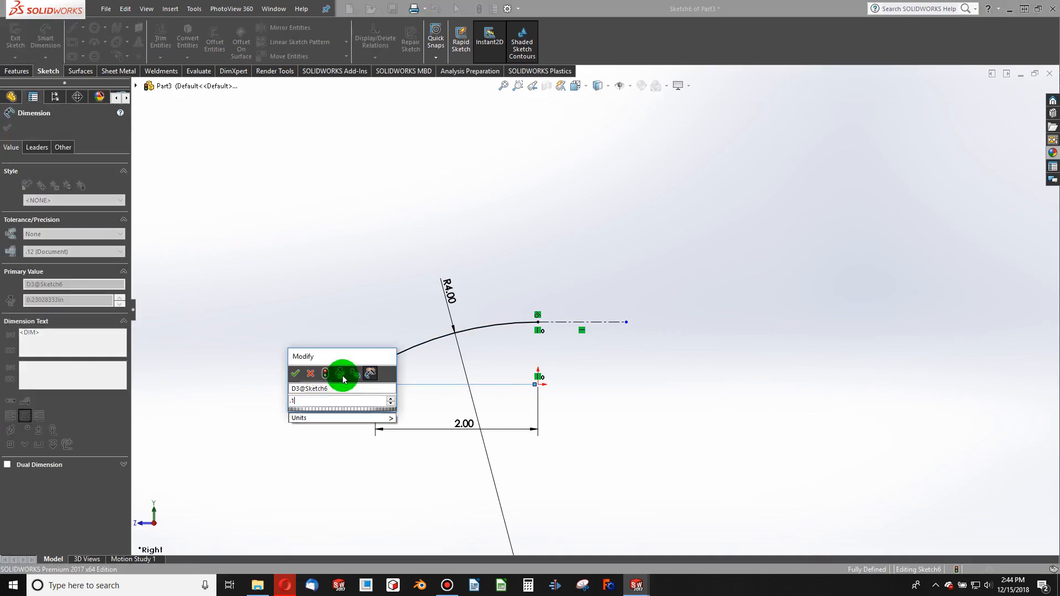
key(BackSpace)
key(BackSpace)
text(.25)
key(Return)
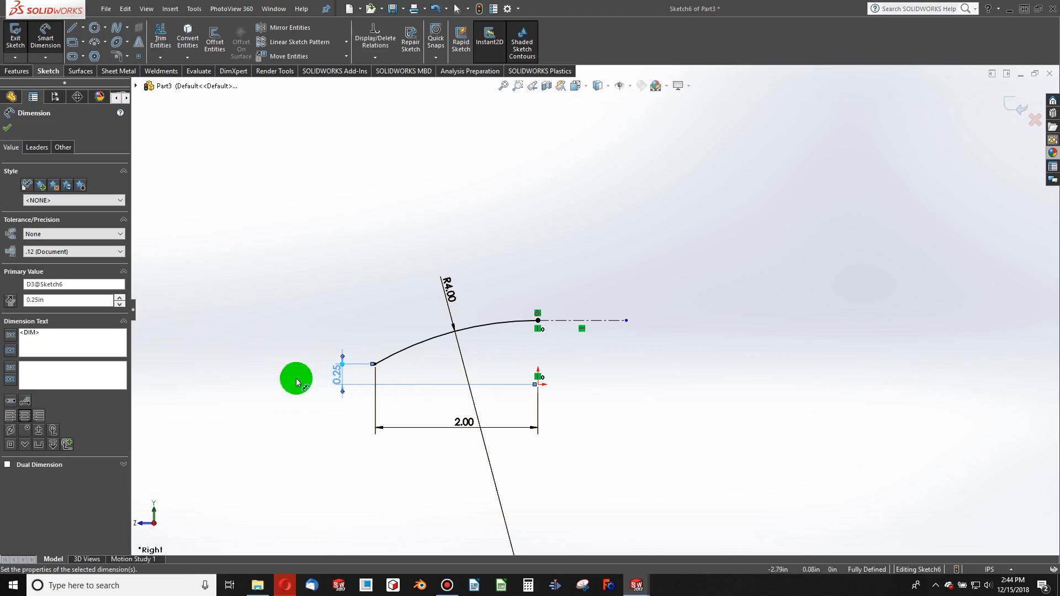
Step: Set the vertical dimension between the origin and the arc's lower endpoint to 0.4 in
click(352, 380)
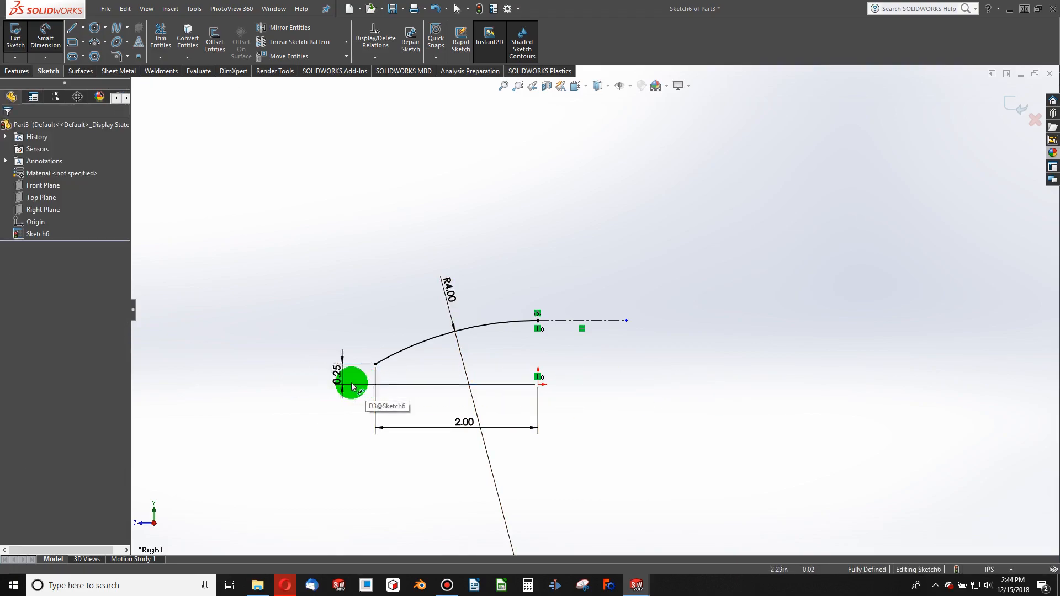
double_click(338, 374)
text(0.4)
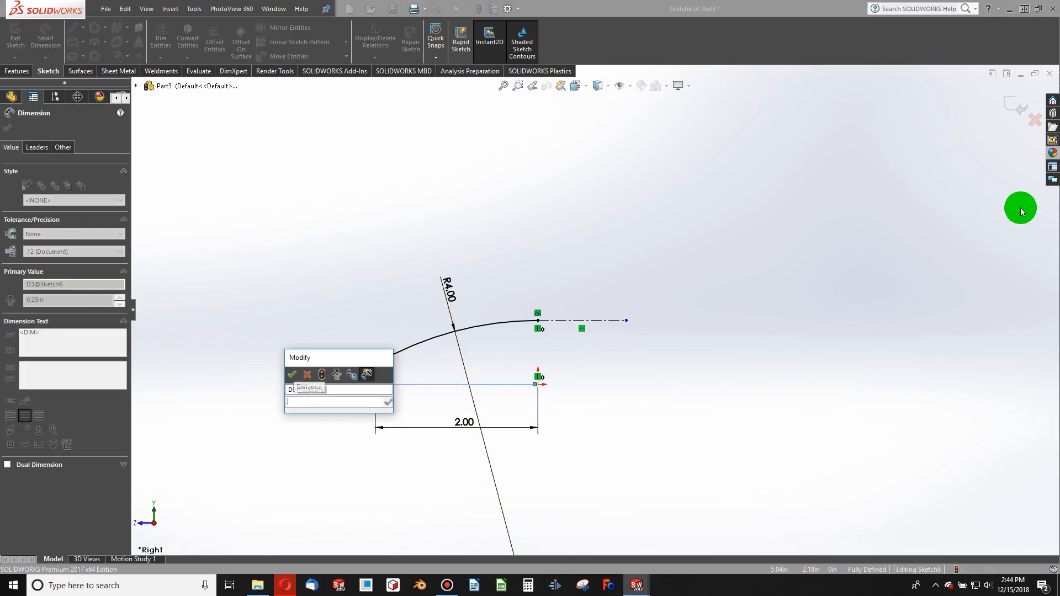
key(Return)
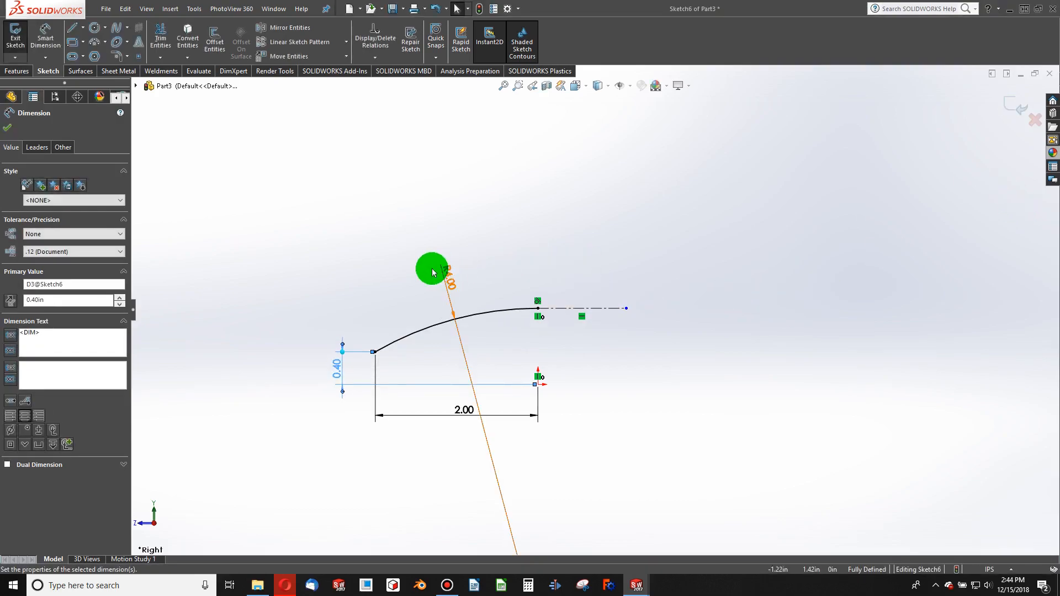
click(414, 260)
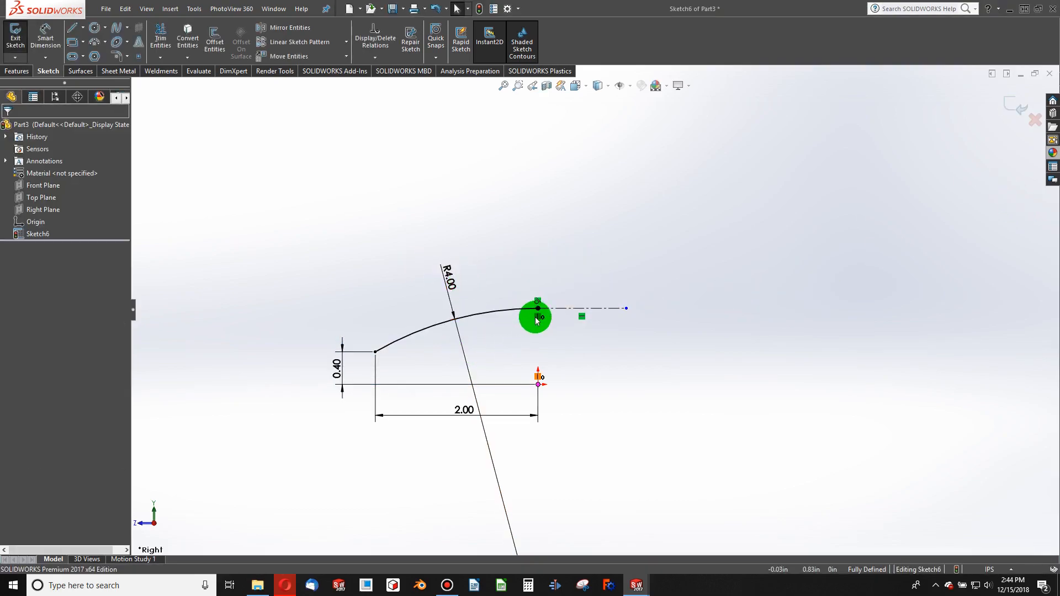
Step: Draw a second three-point arc of about 2.99 in radius outward from the first arc's upper endpoint, tangent to the first arc
click(94, 42)
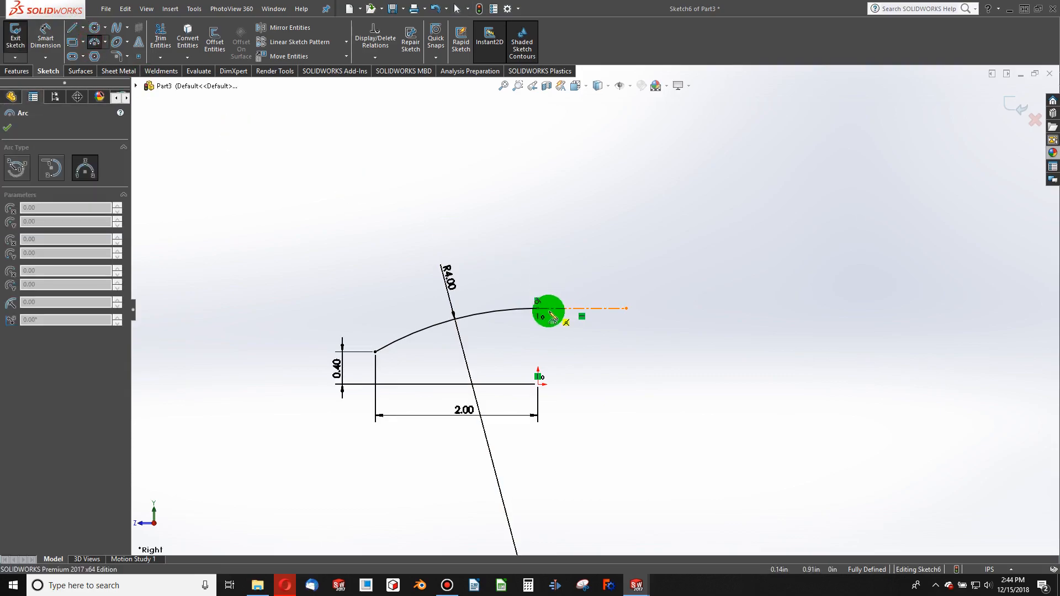
click(539, 309)
click(674, 355)
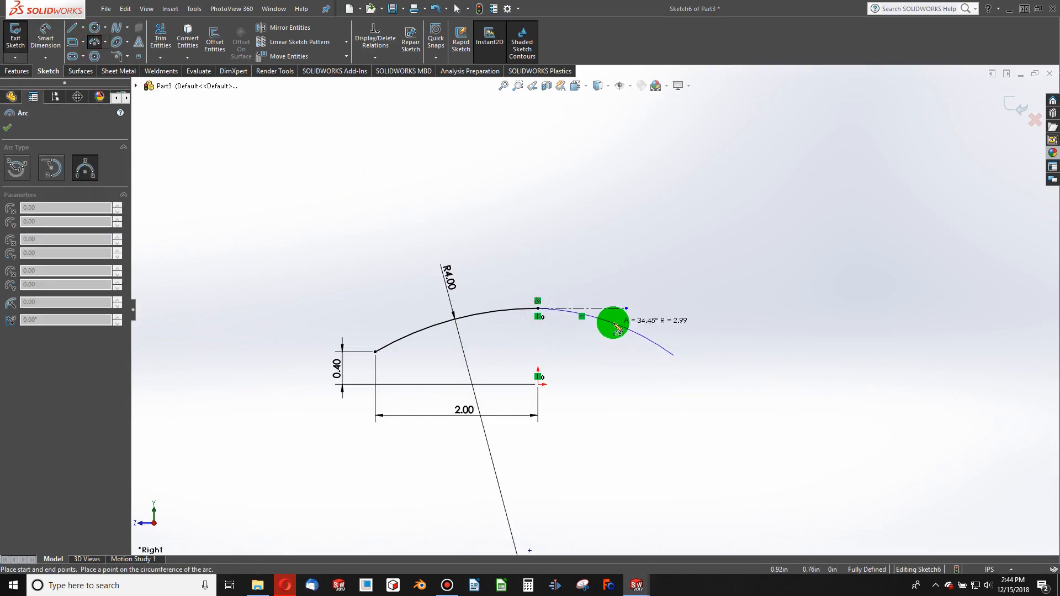
key(Escape)
ctrl+click(514, 308)
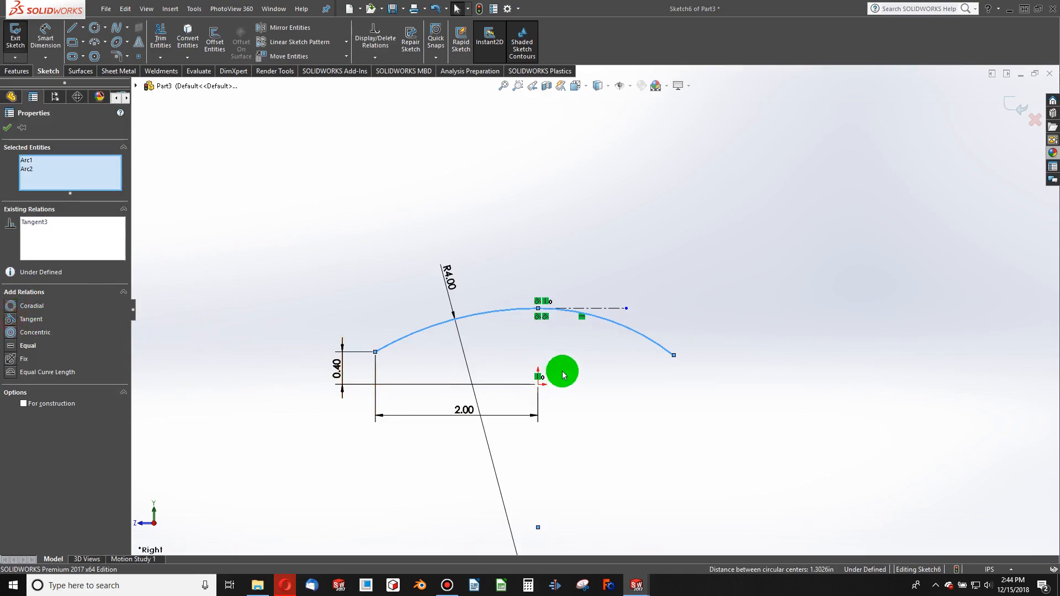
click(589, 364)
Step: Dimension the horizontal distance from the origin to the second arc's outer endpoint as 0.5 in
click(45, 34)
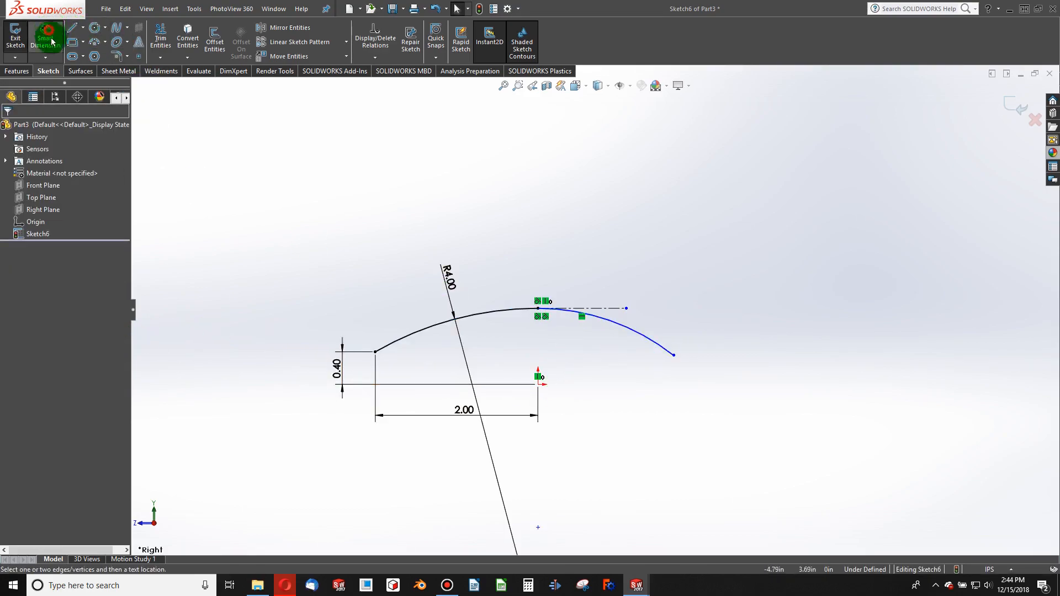
click(538, 384)
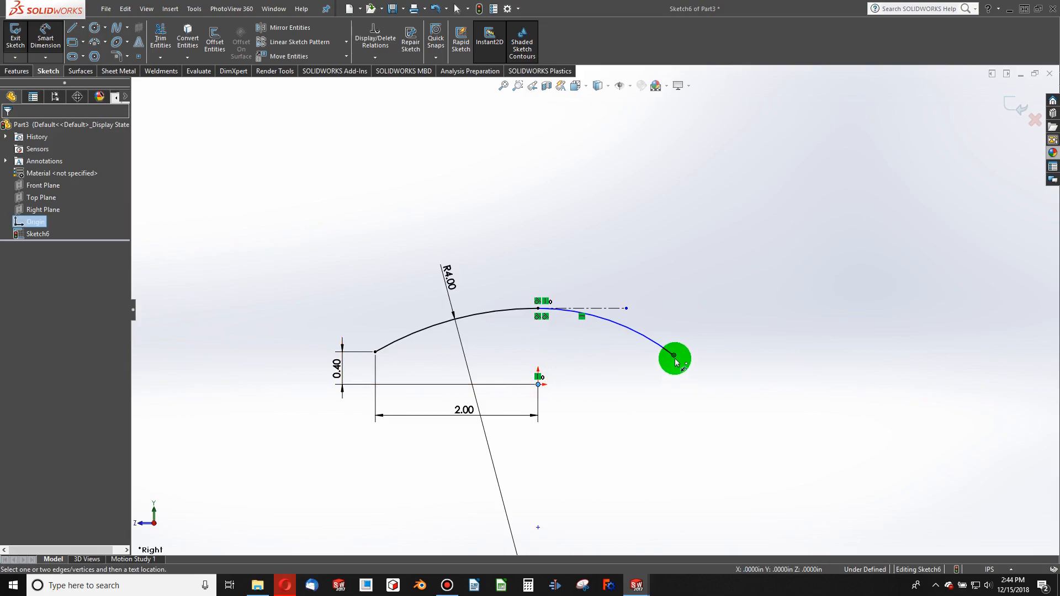
click(674, 355)
click(604, 396)
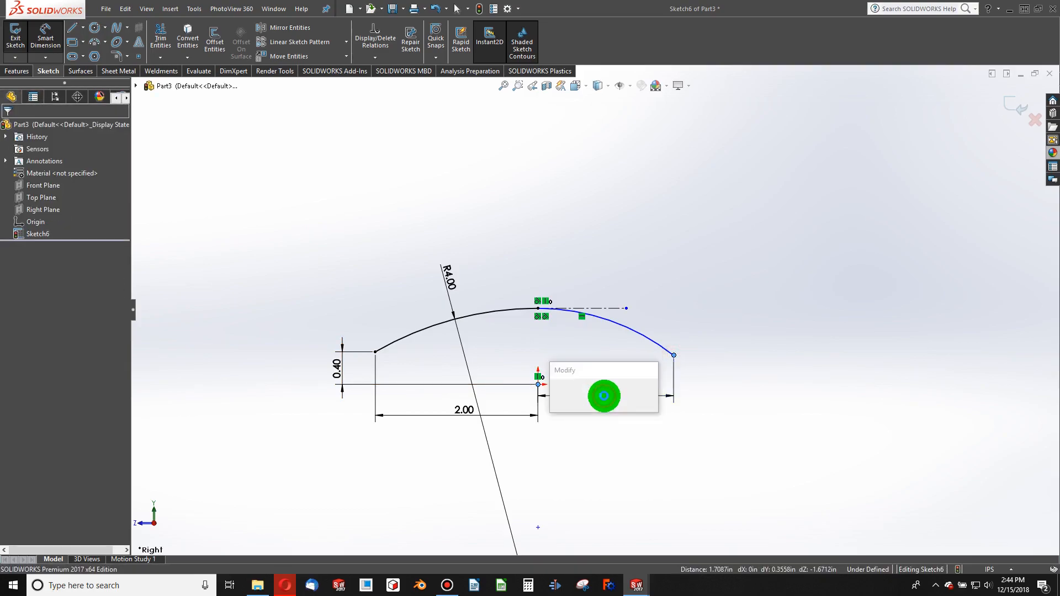
text(0.5)
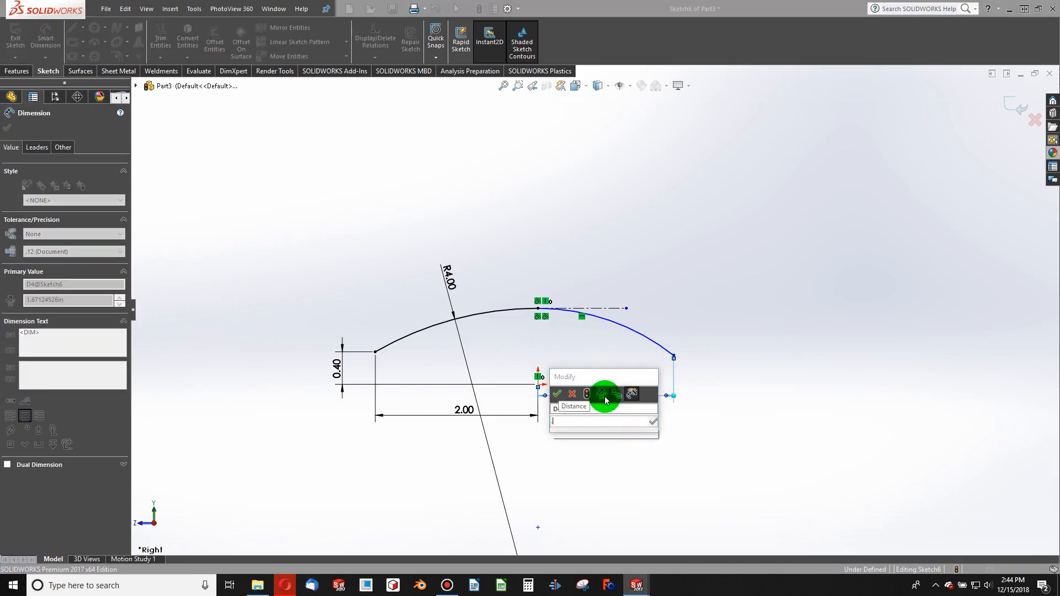
key(Return)
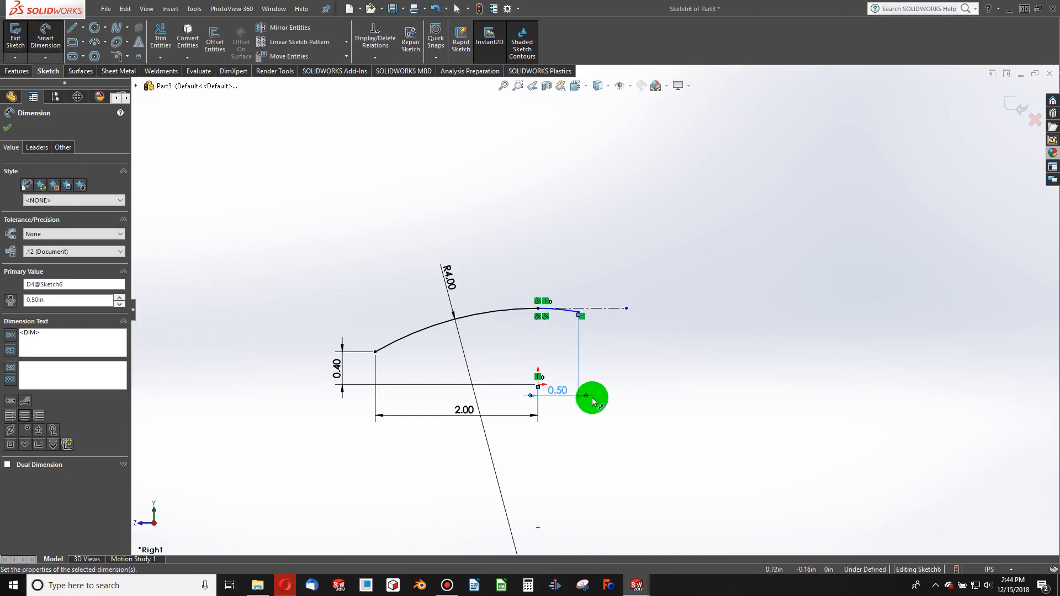
Step: Set the horizontal dimension between the origin and the second arc's outer endpoint to 1.5 in
double_click(558, 391)
text(1.5)
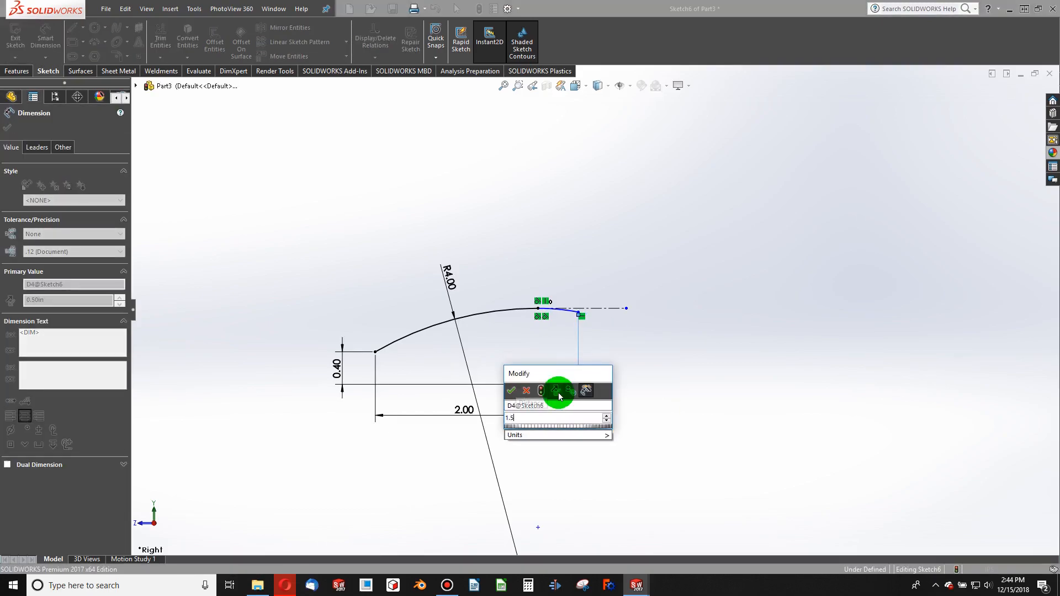
key(Return)
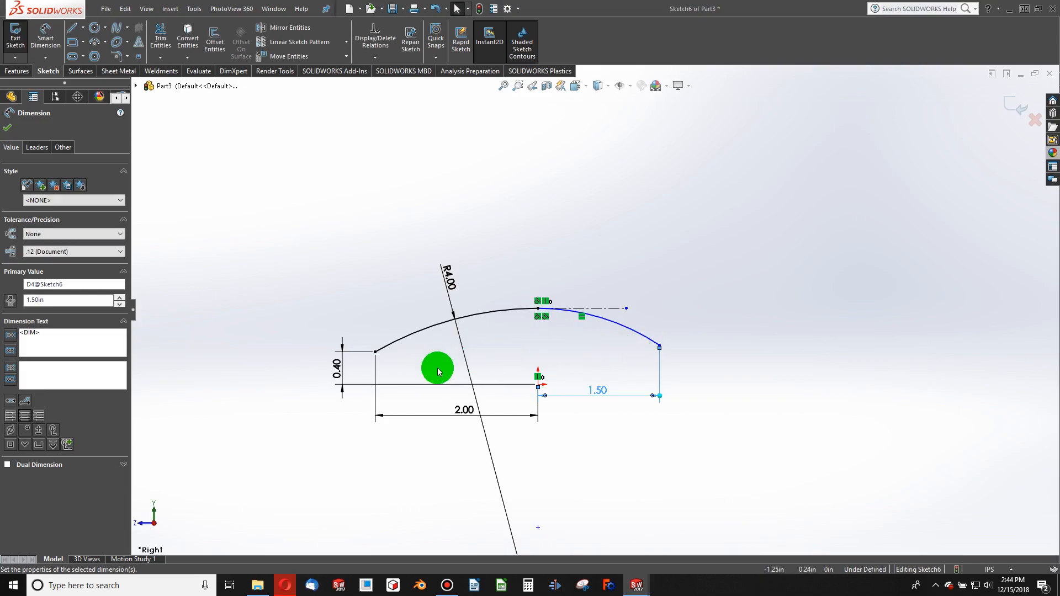
Step: Set the second arc's horizontal distance dimension to 1 in and maximize the program window
click(437, 370)
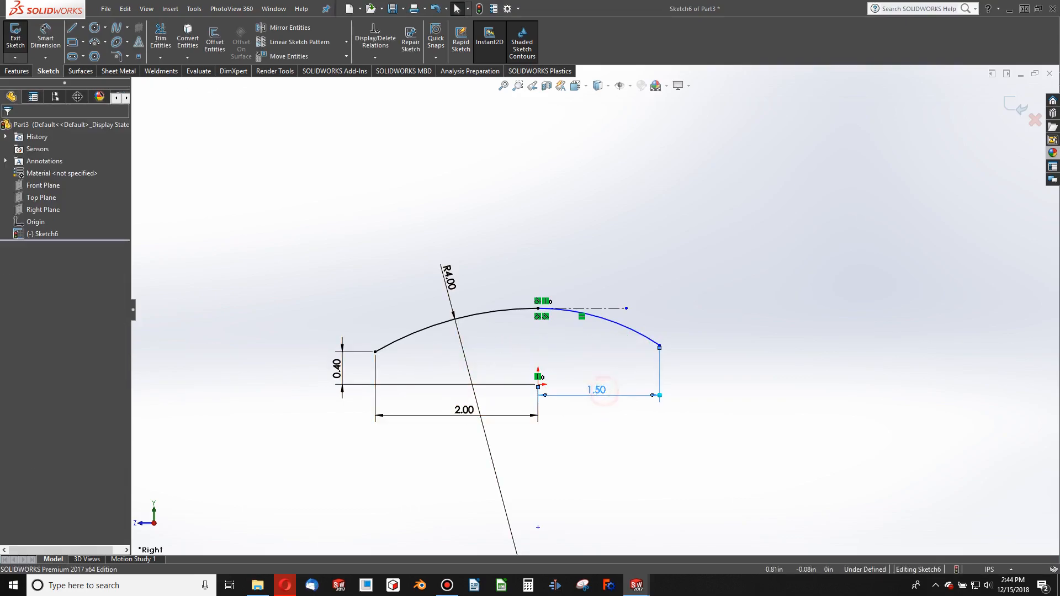
click(664, 380)
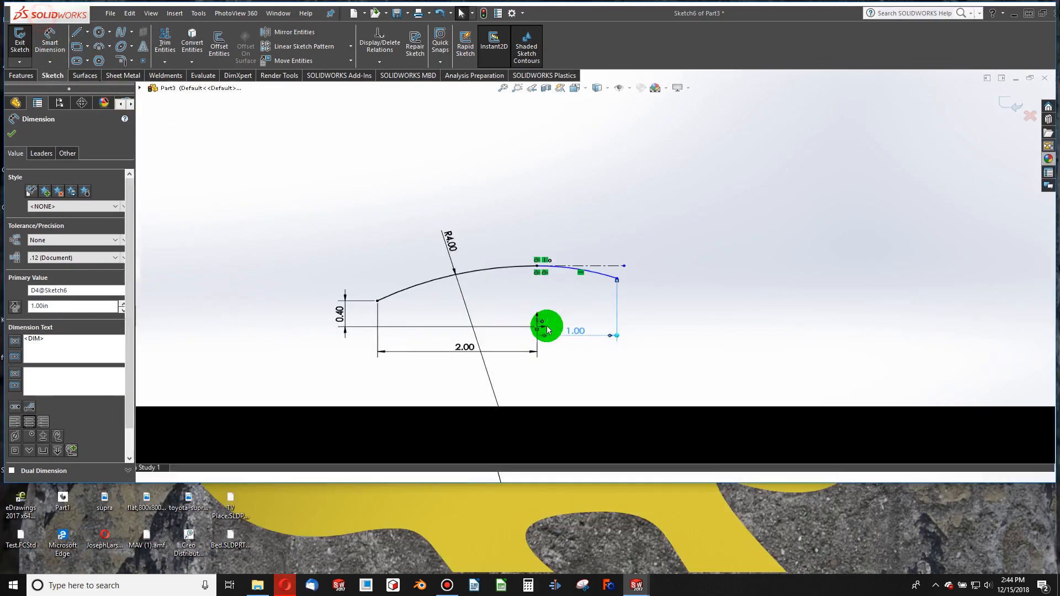
click(1033, 12)
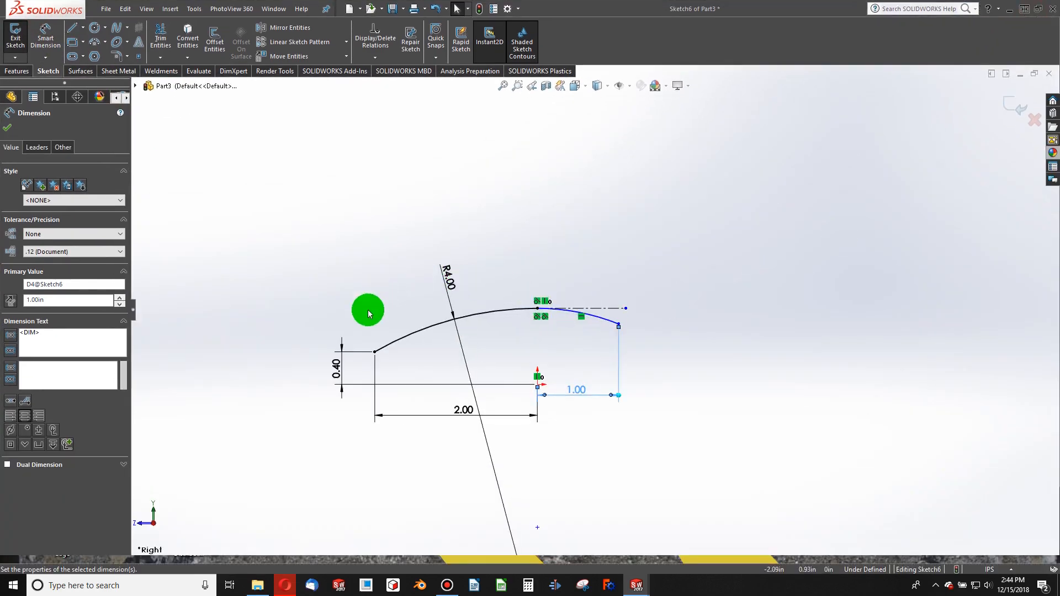
Step: Dimension the vertical distance from the origin to the second arc's outer endpoint as 0.5 in
click(48, 38)
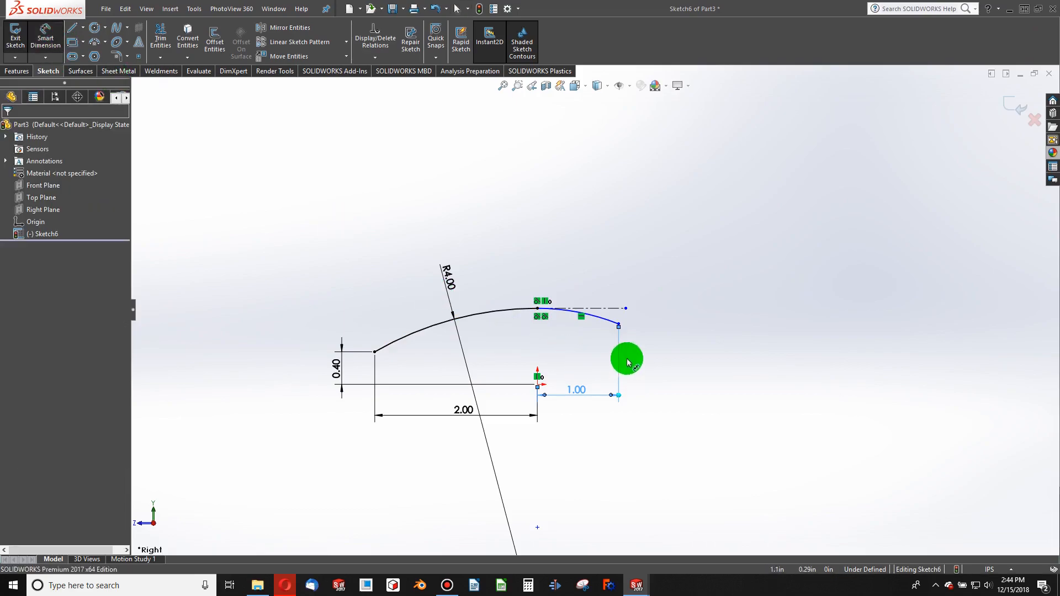
click(619, 326)
click(538, 384)
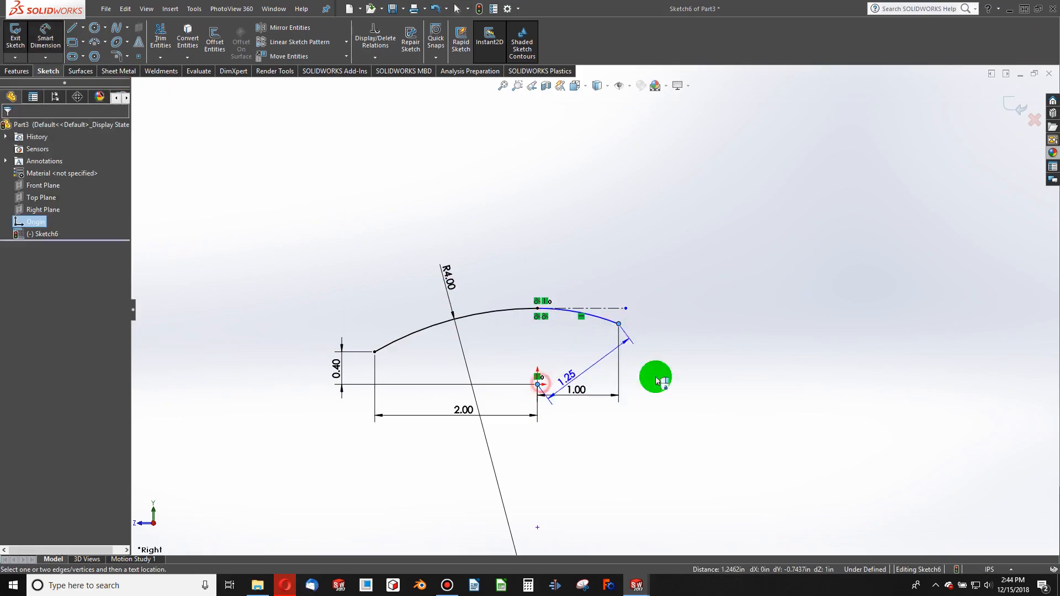
click(728, 367)
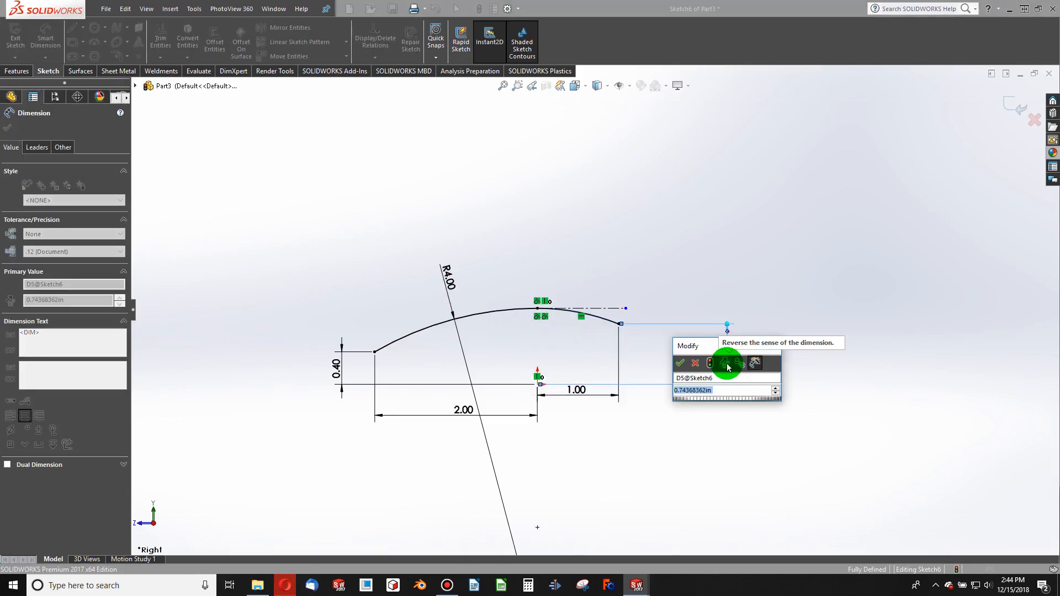
text(.5)
key(Return)
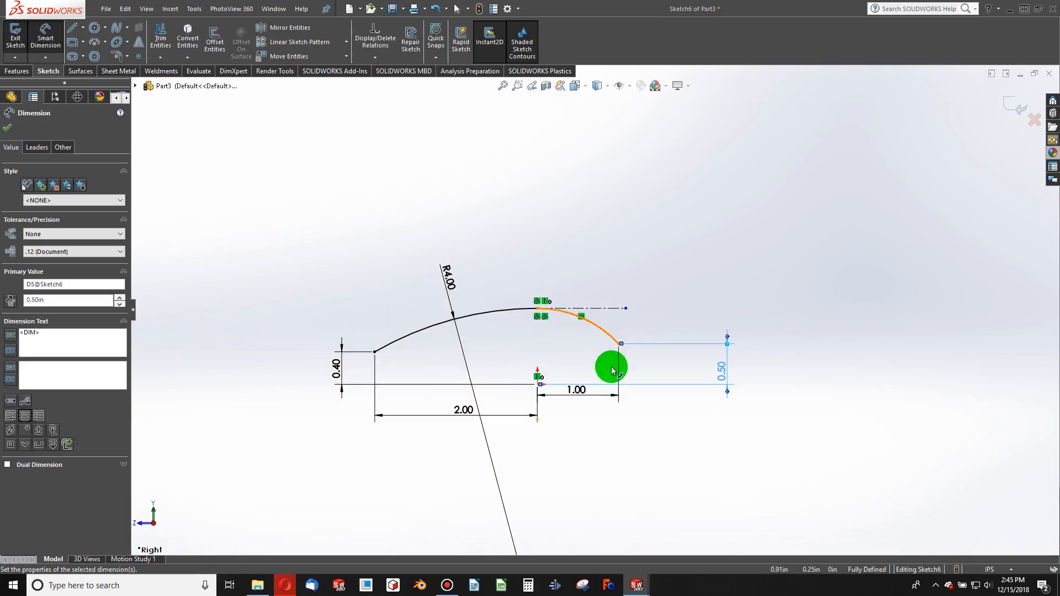
Step: Add a vertical relation between the centerline's free endpoint and the second arc's outer endpoint
click(646, 321)
click(626, 308)
ctrl+click(619, 344)
click(667, 299)
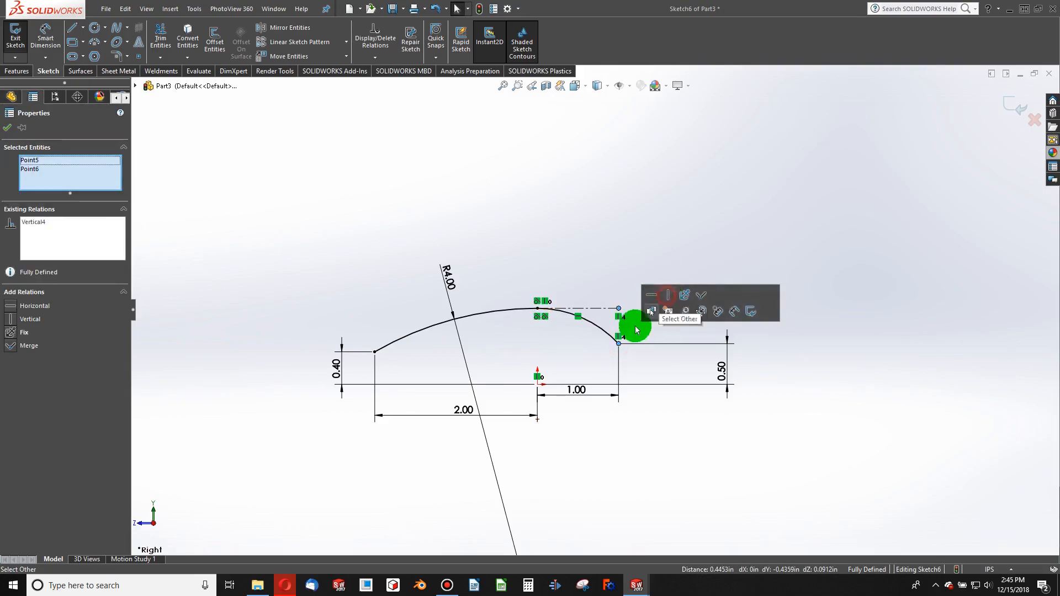
click(585, 282)
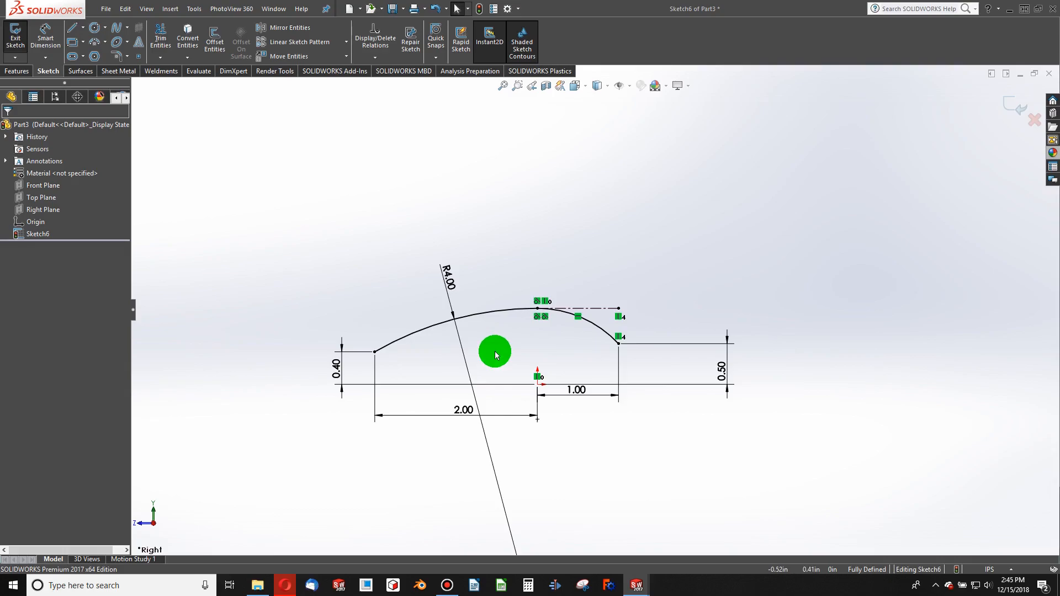
Step: Close the two-arc sketch and start a new sketch on the Front Plane, viewed head-on
mouse_move(489, 352)
middle_down()
mouse_move(533, 419)
mouse_move(525, 406)
middle_up()
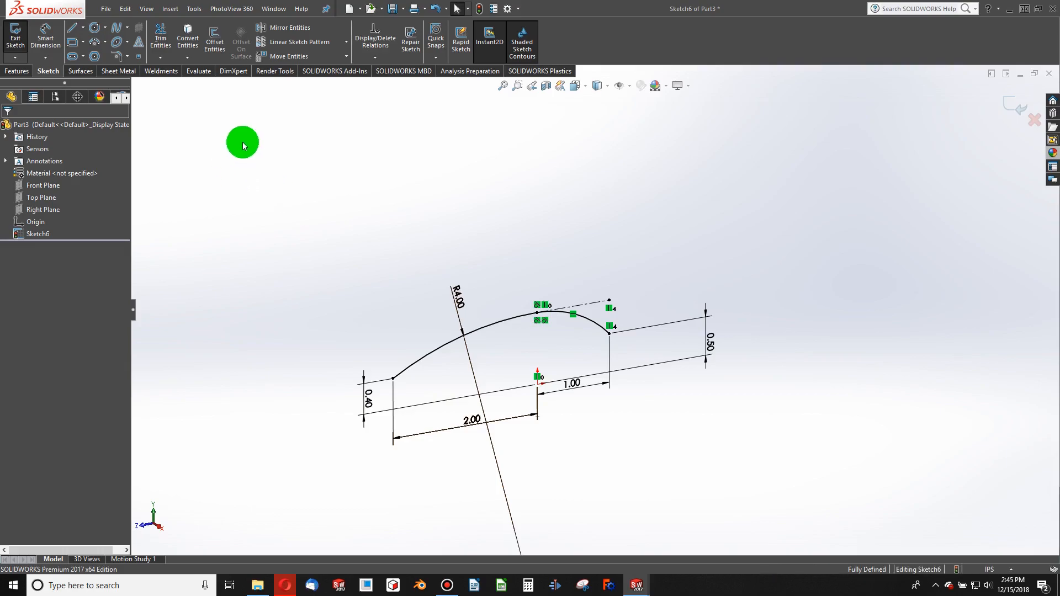
click(478, 9)
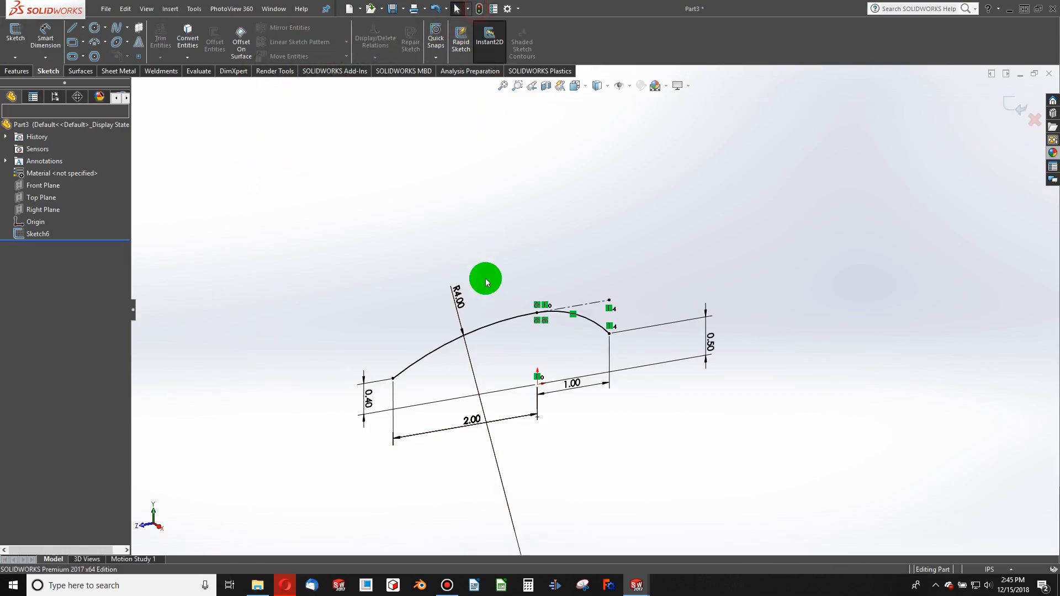
click(35, 191)
click(24, 31)
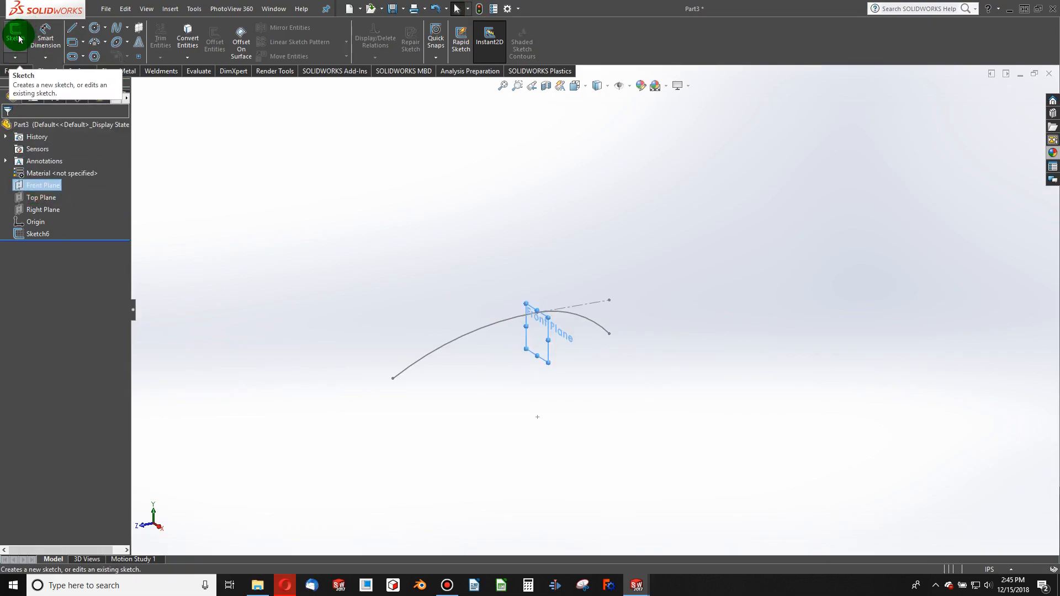
click(19, 39)
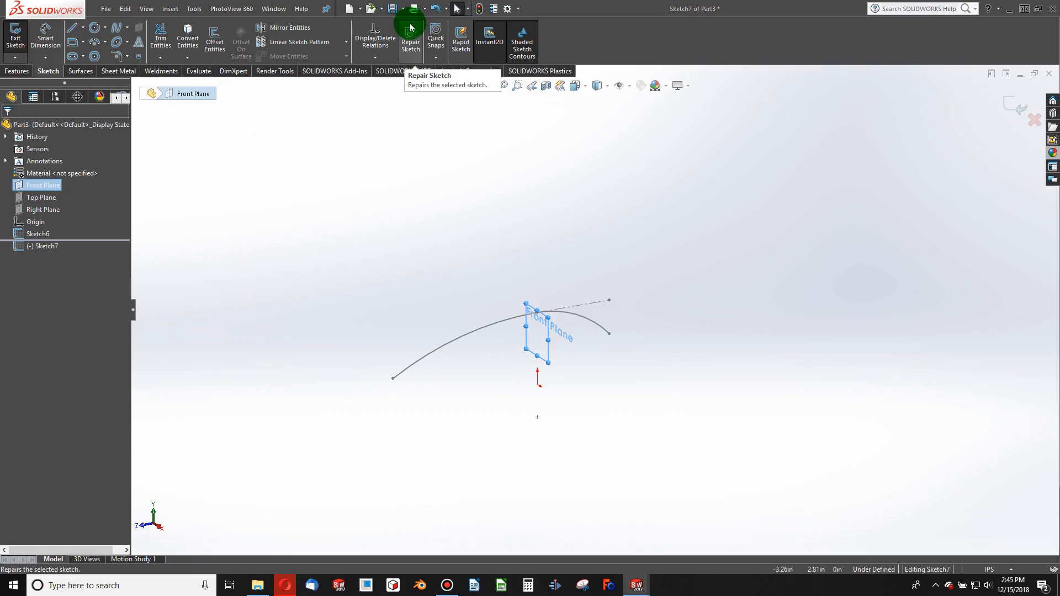
key(ctrl+8)
scroll(415, 27, up, 1)
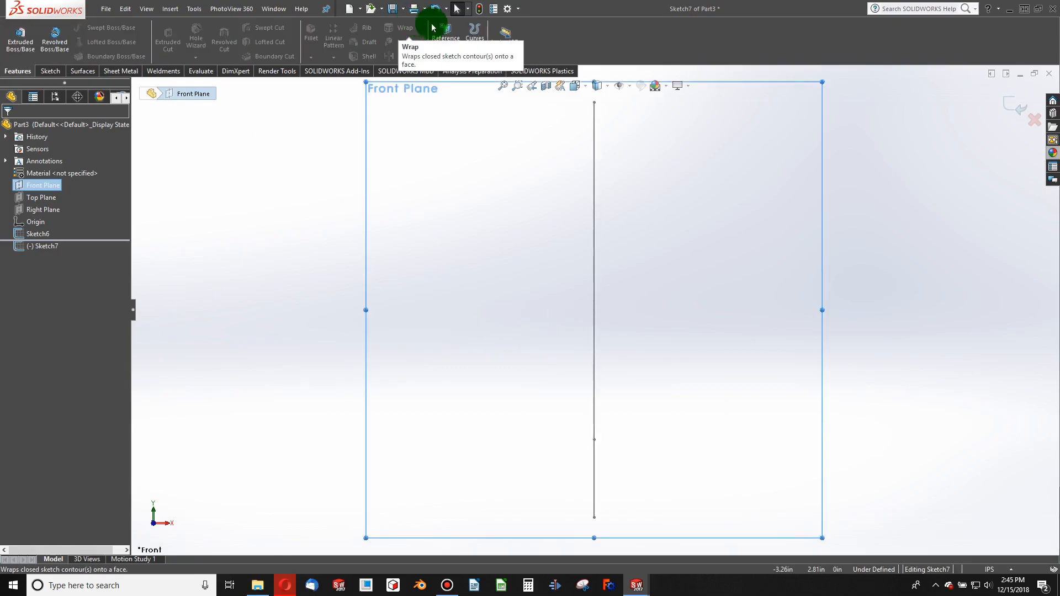
scroll(620, 175, up, 4)
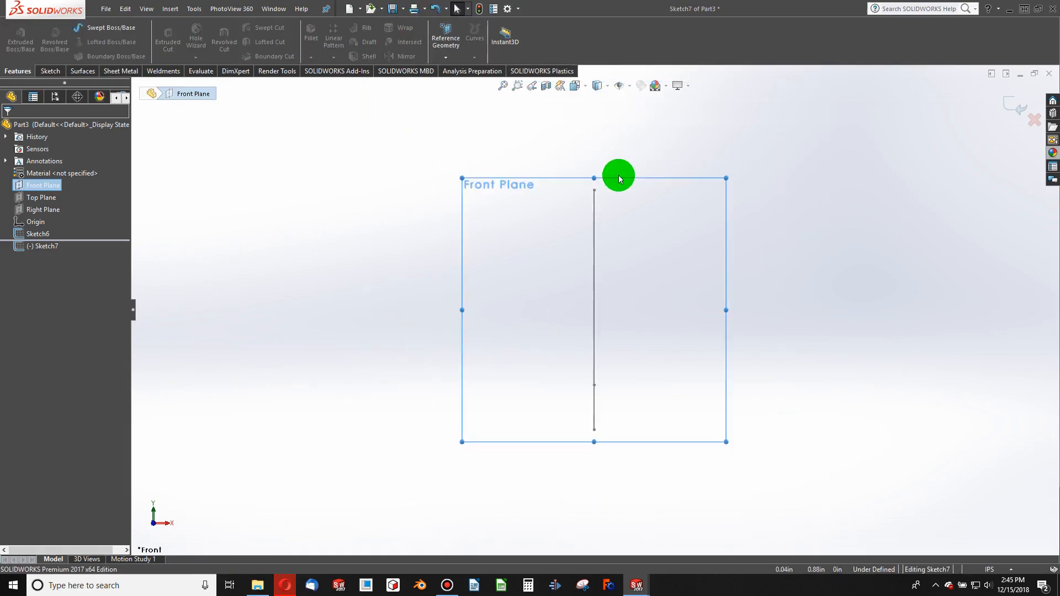
Step: Draw a three-point arc of about 1.02 in radius and 36° from the profile's highest point down toward positive X
click(53, 74)
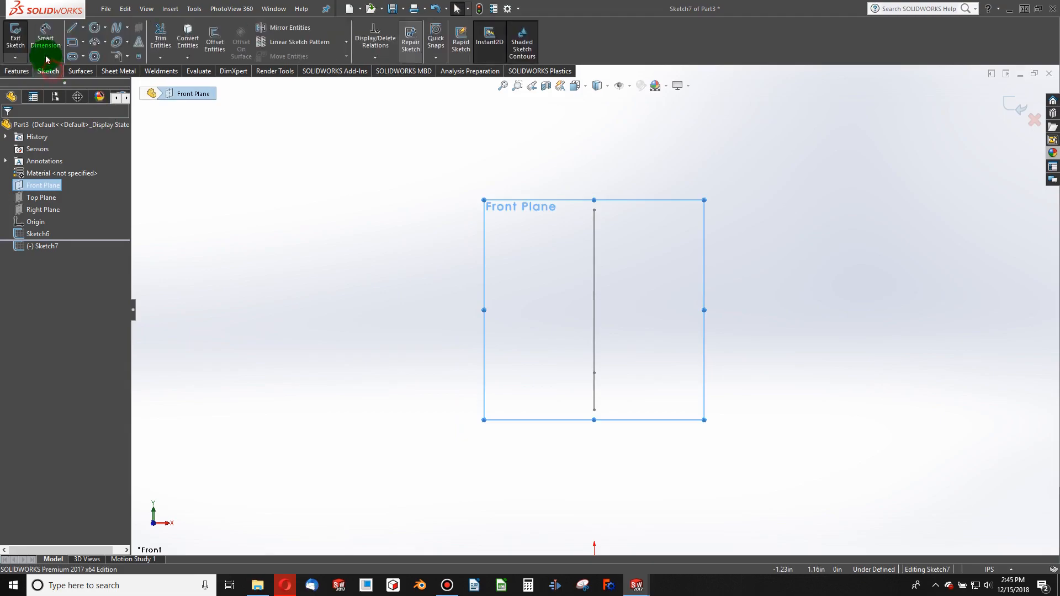
click(90, 43)
click(594, 209)
click(819, 285)
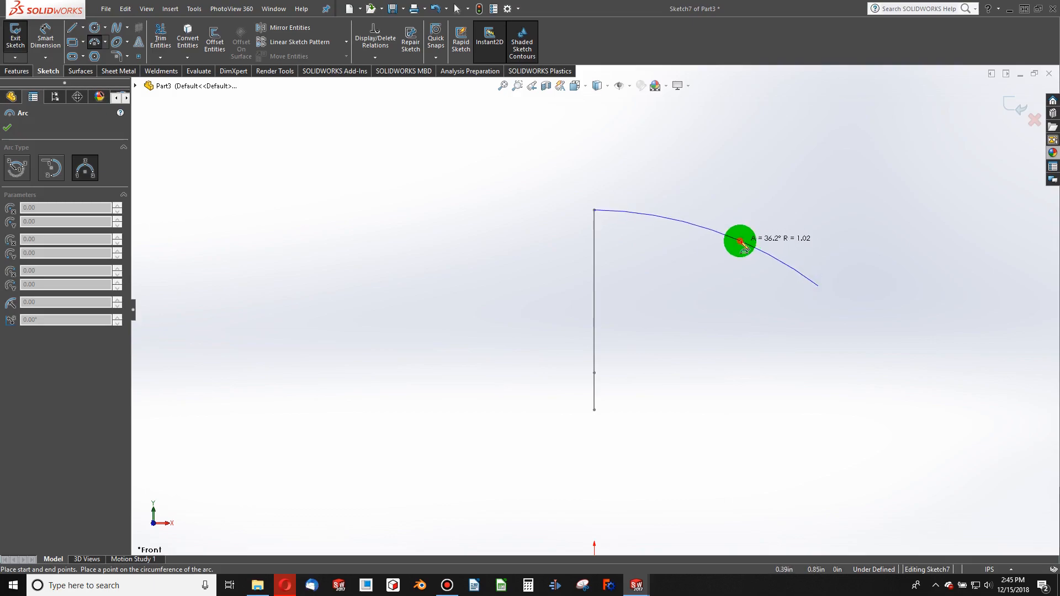
click(742, 243)
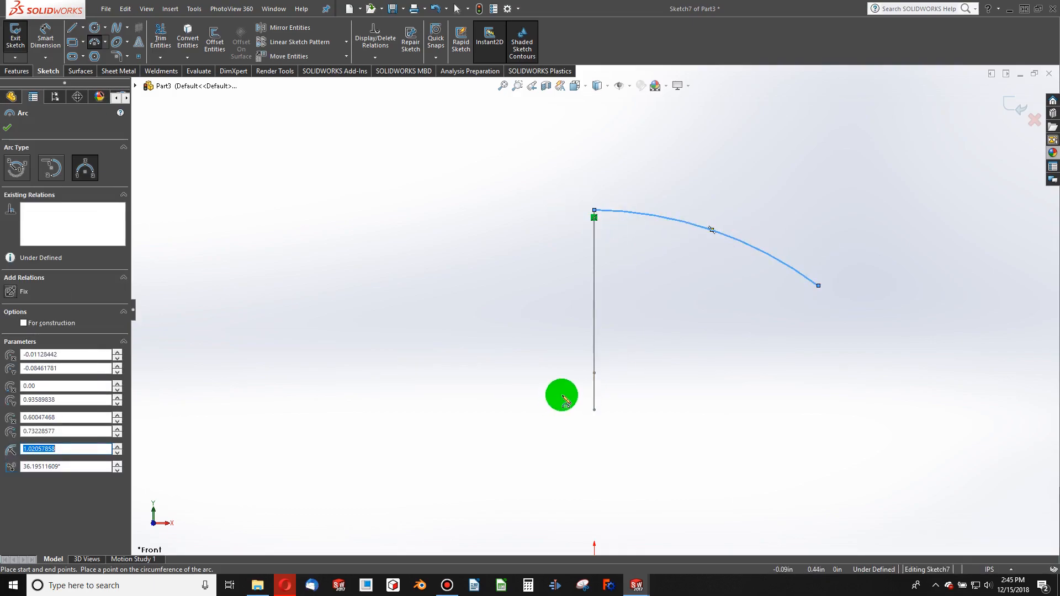
Step: Draw a second three-point arc from the same highest point, sloping down toward negative X
click(594, 210)
click(339, 310)
click(528, 225)
key(Escape)
Step: Make the two arcs on the Front Plane tangent to each other
ctrl+click(621, 209)
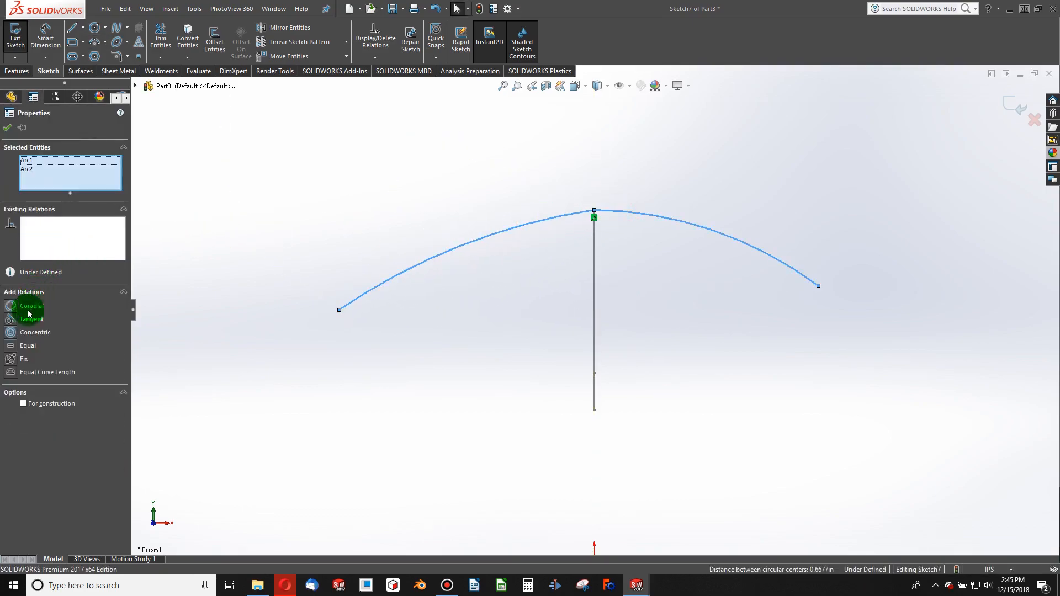
click(13, 320)
click(343, 319)
Step: Make the free ends of the two Front Plane arcs horizontal to each other
click(240, 317)
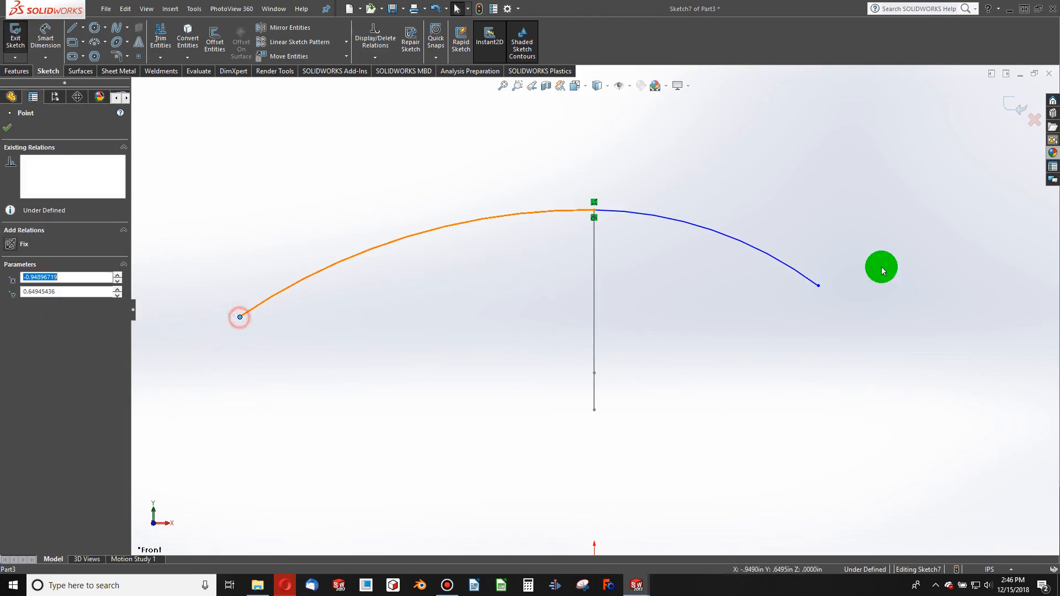
ctrl+click(818, 286)
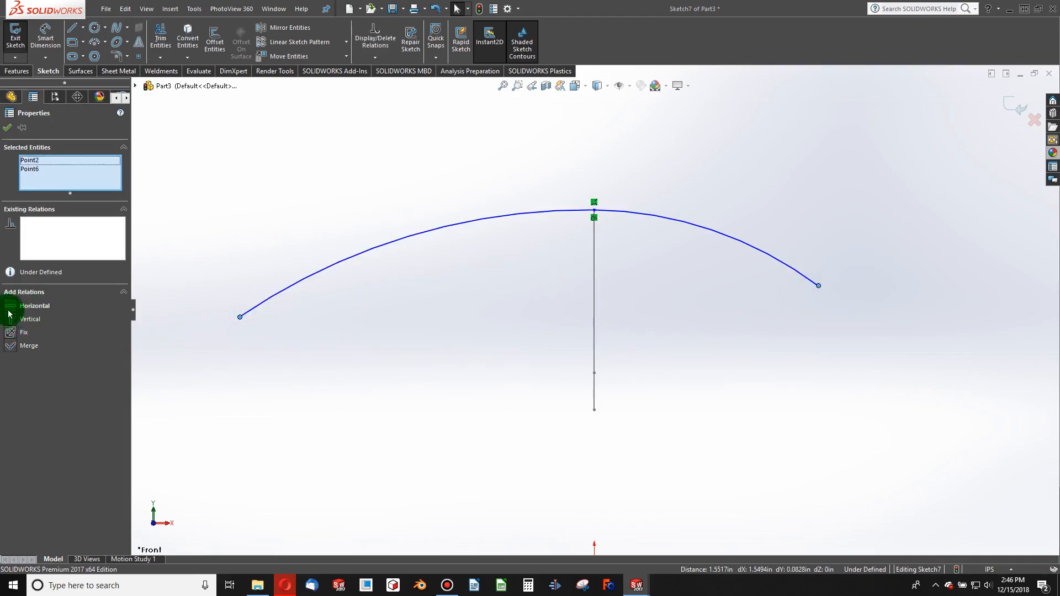
click(272, 315)
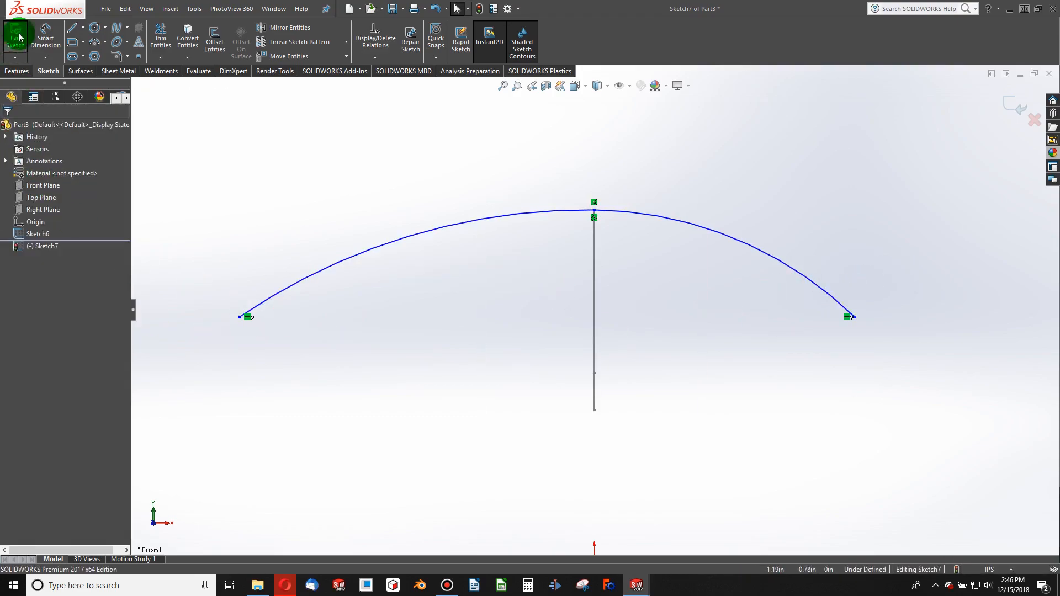
Step: Apply an equal relation to the two arcs so they share the same radius
click(422, 235)
ctrl+click(639, 213)
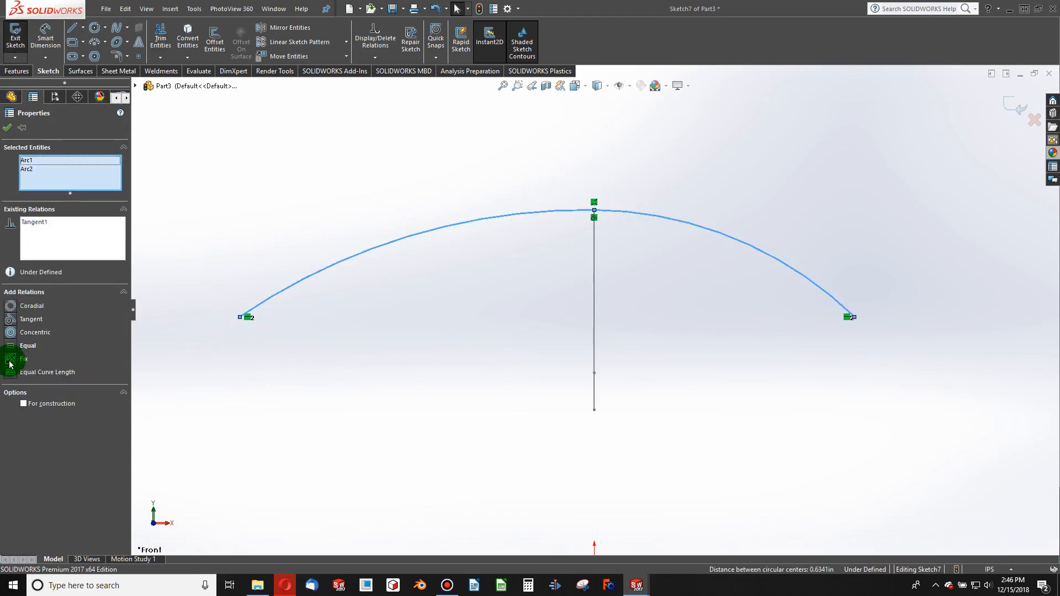
click(9, 347)
click(336, 353)
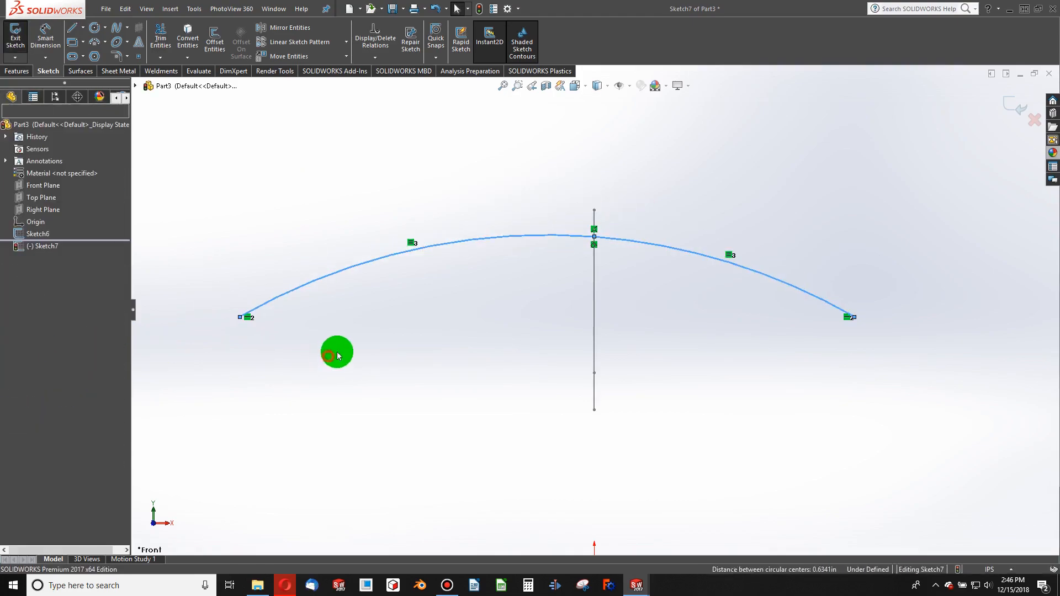
Step: Make the point where the two arcs meet coincident with the highest point of the Right Plane profile
click(595, 238)
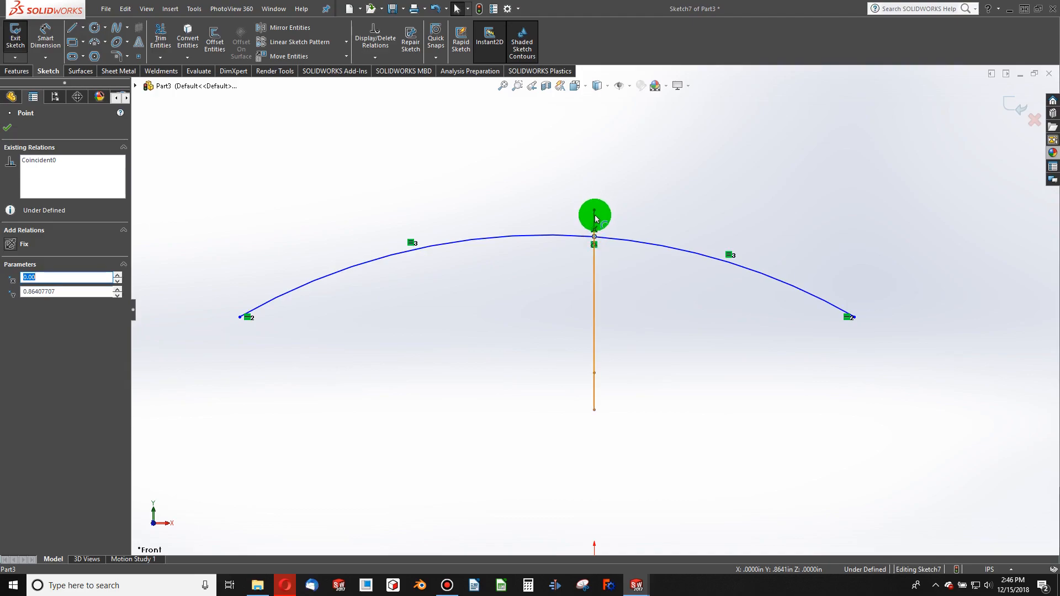
ctrl+click(540, 236)
click(14, 333)
click(446, 337)
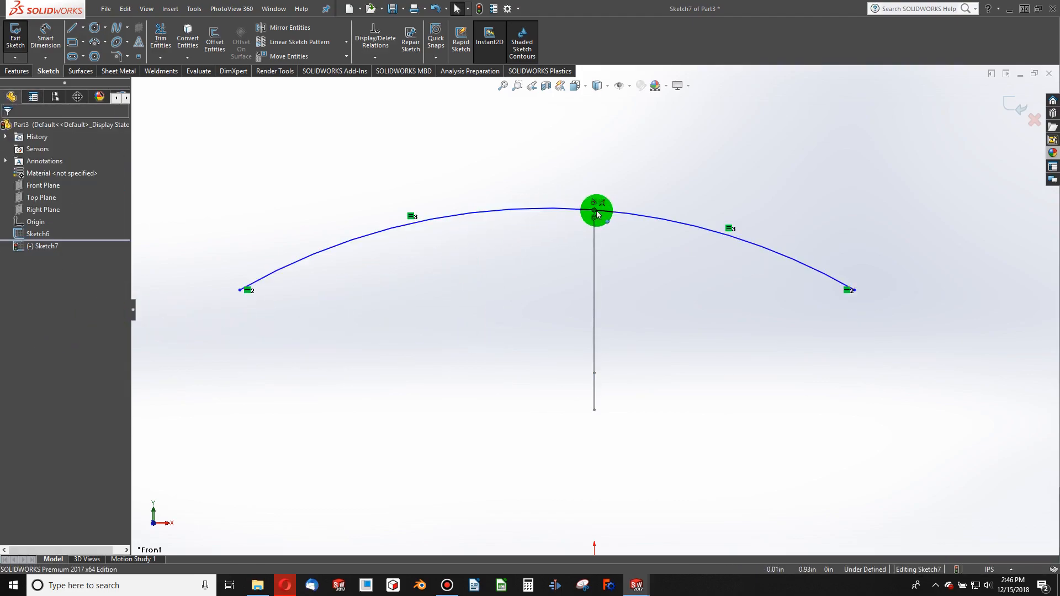
click(74, 27)
click(595, 210)
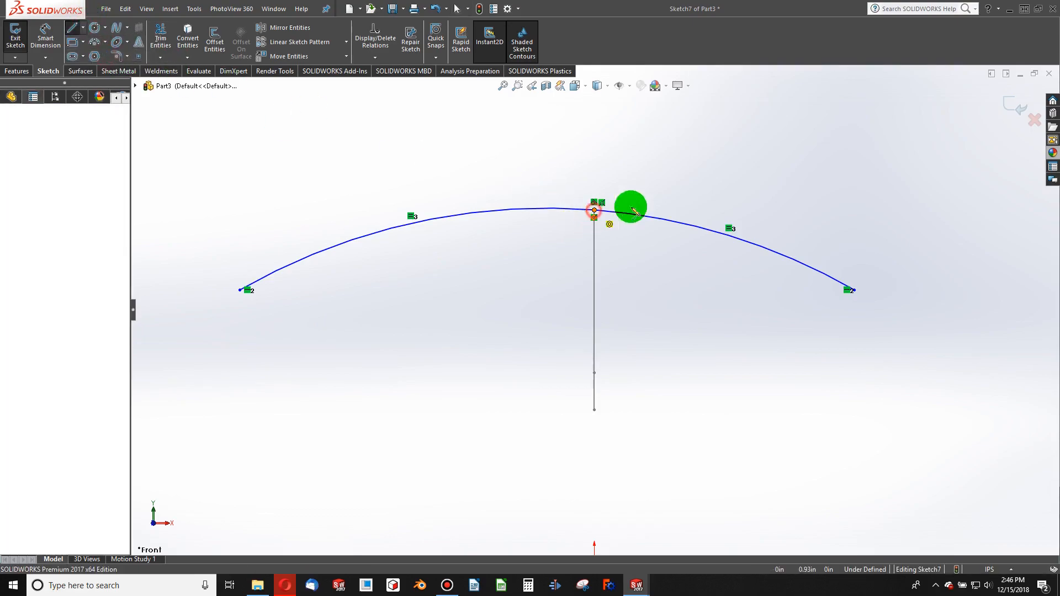
key(Escape)
key(Escape)
Step: Make the arc's centre point coincident with the sketch origin
scroll(647, 309, up, 6)
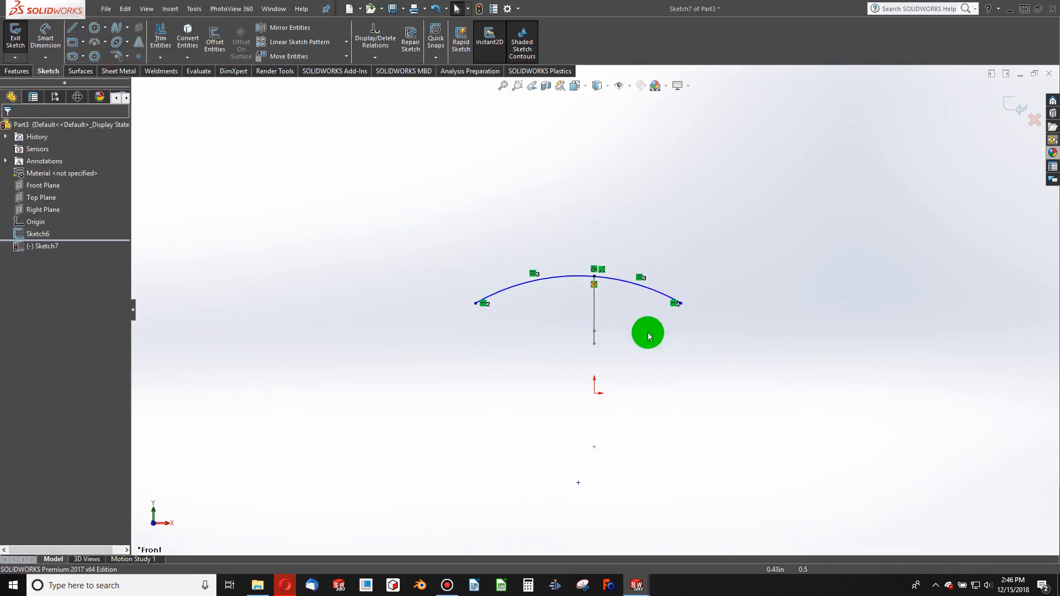
click(594, 447)
click(578, 484)
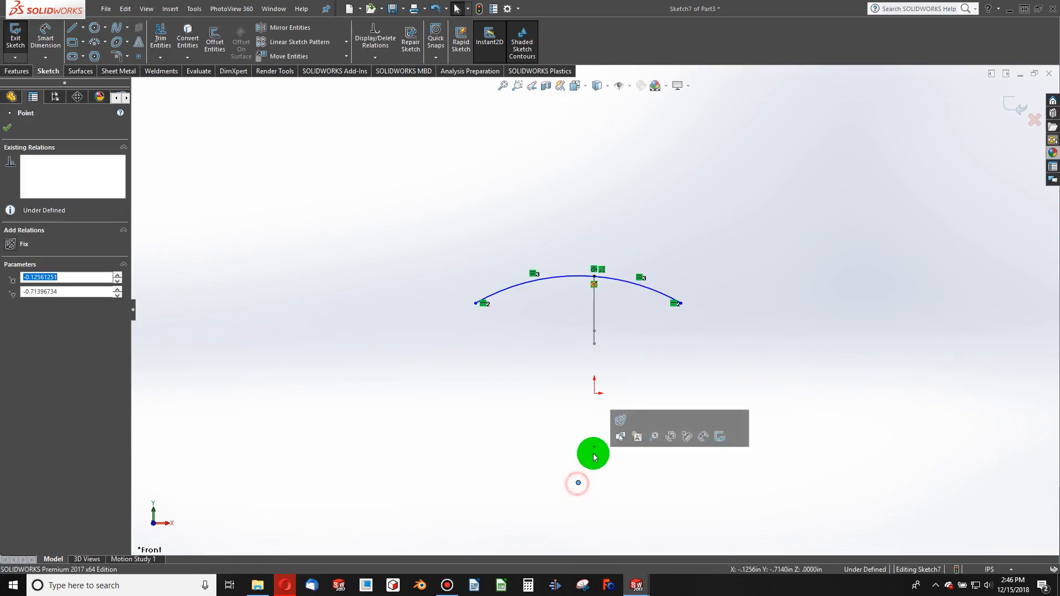
click(595, 393)
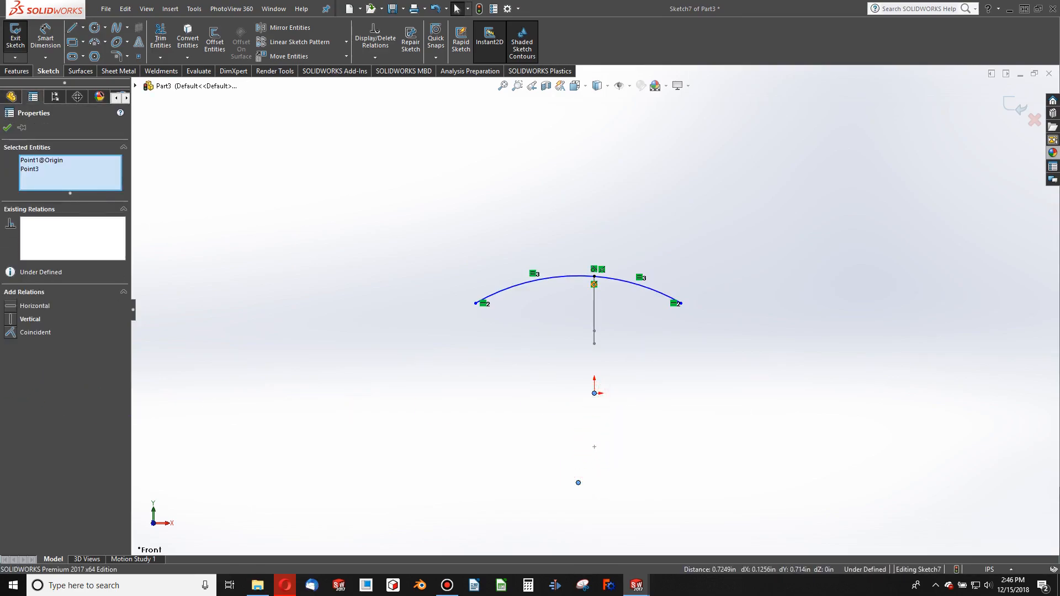
click(14, 336)
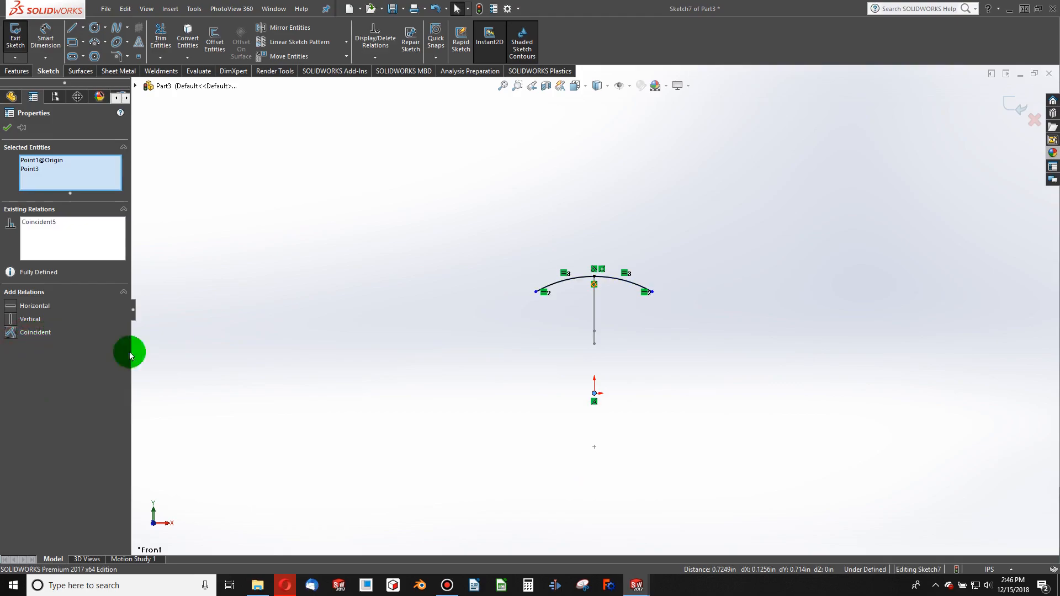
Step: Stretch the arcs further outward and dimension the horizontal distance between their two free ends
scroll(633, 329, down, 3)
drag(675, 251, 771, 316)
click(368, 212)
click(42, 31)
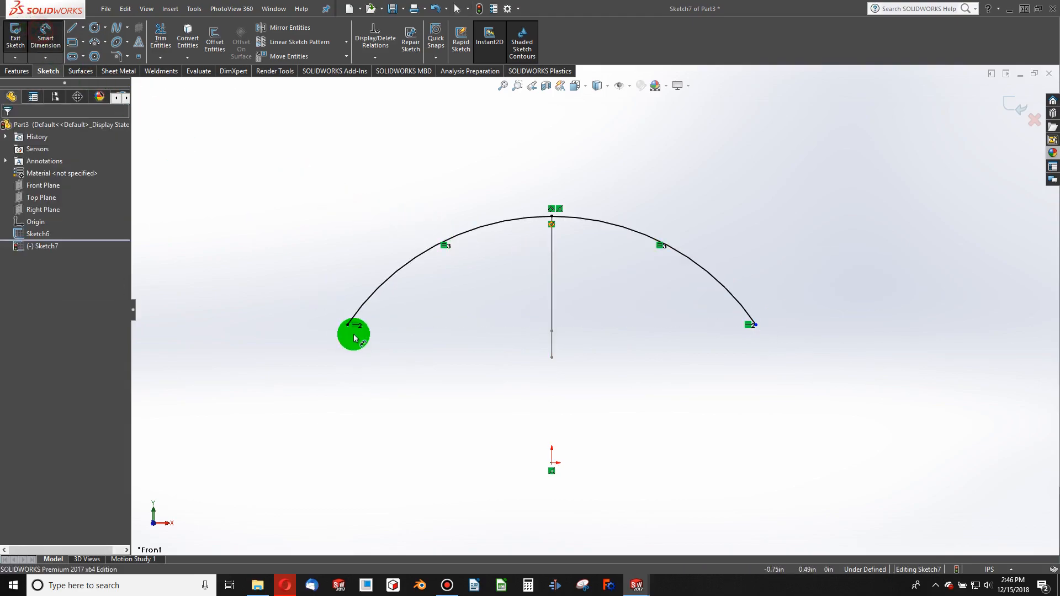
click(755, 325)
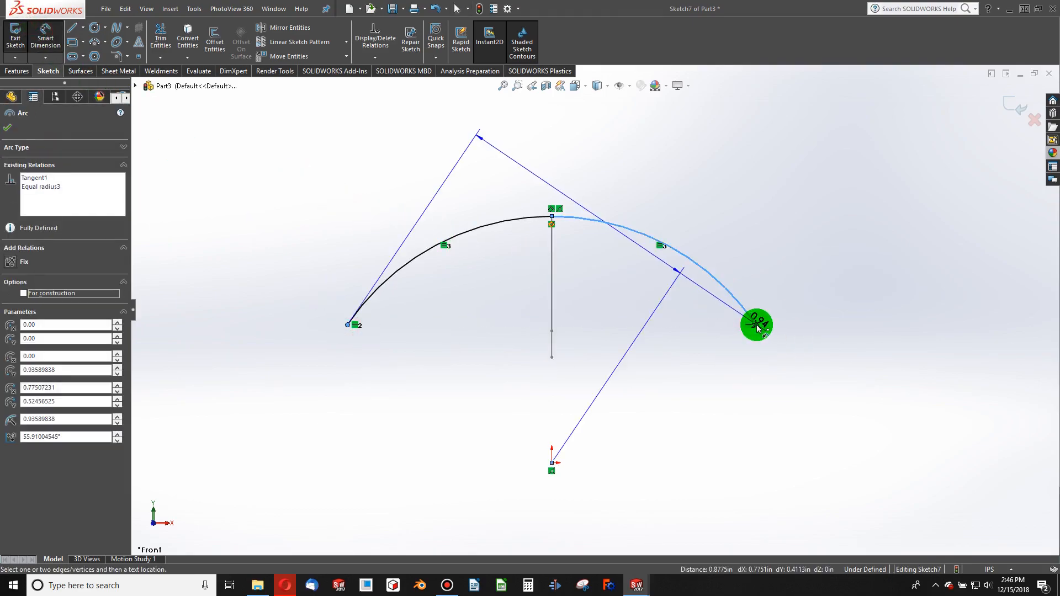
key(Escape)
click(756, 326)
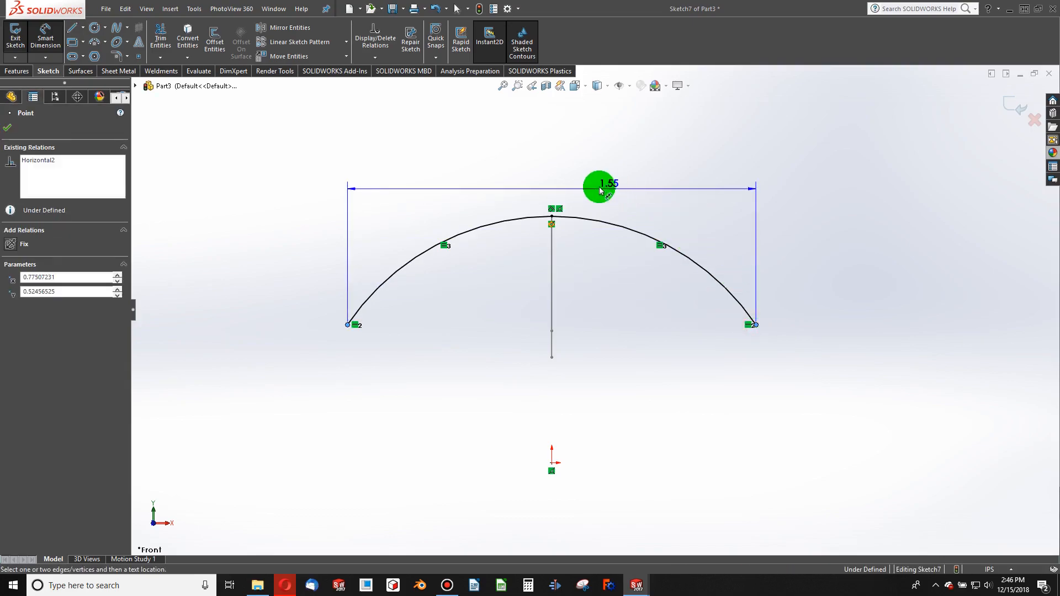
click(578, 175)
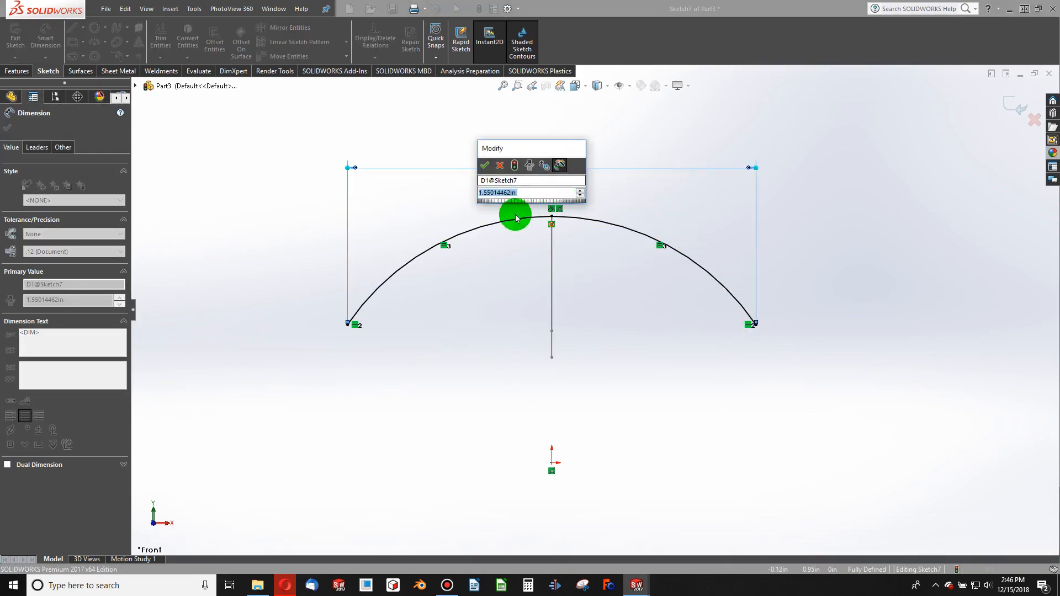
click(495, 283)
key(Escape)
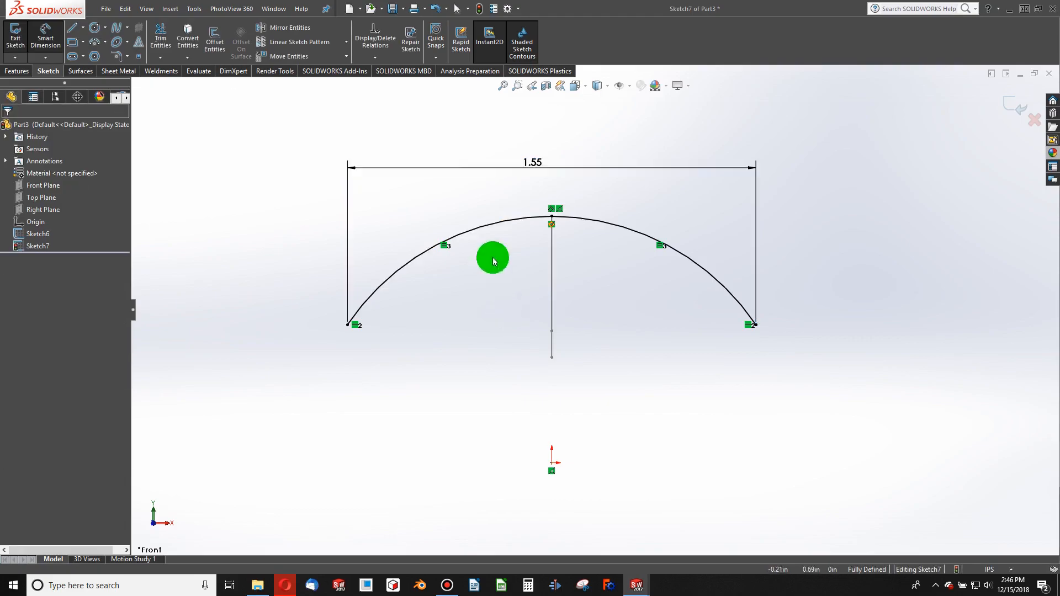
Step: Delete the dimension across the arcs and the coincident relation at the origin, and loosen the arcs from it
drag(536, 164, 532, 137)
key(Delete)
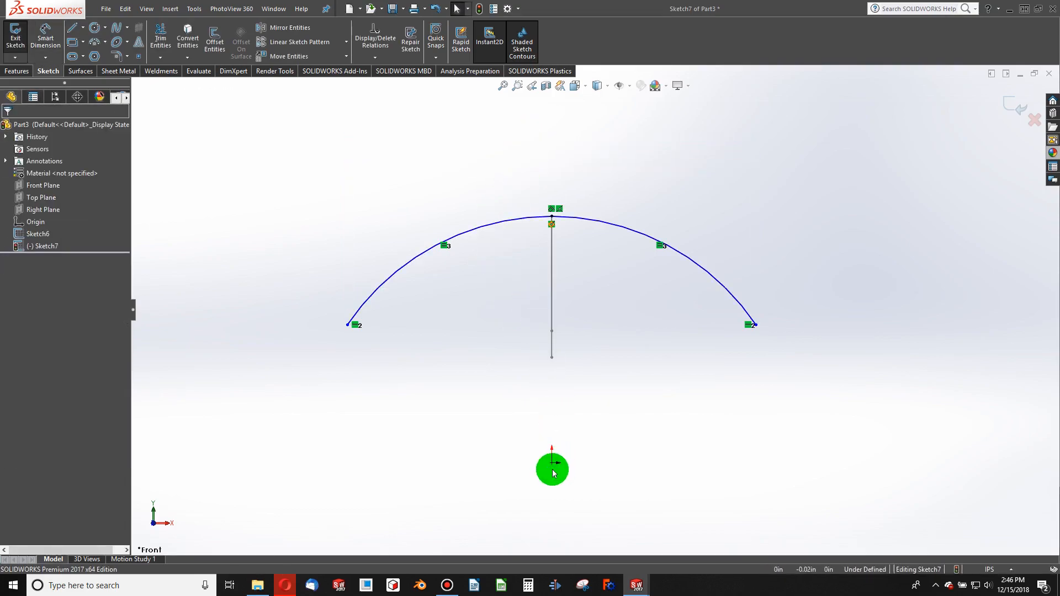
drag(553, 491, 583, 512)
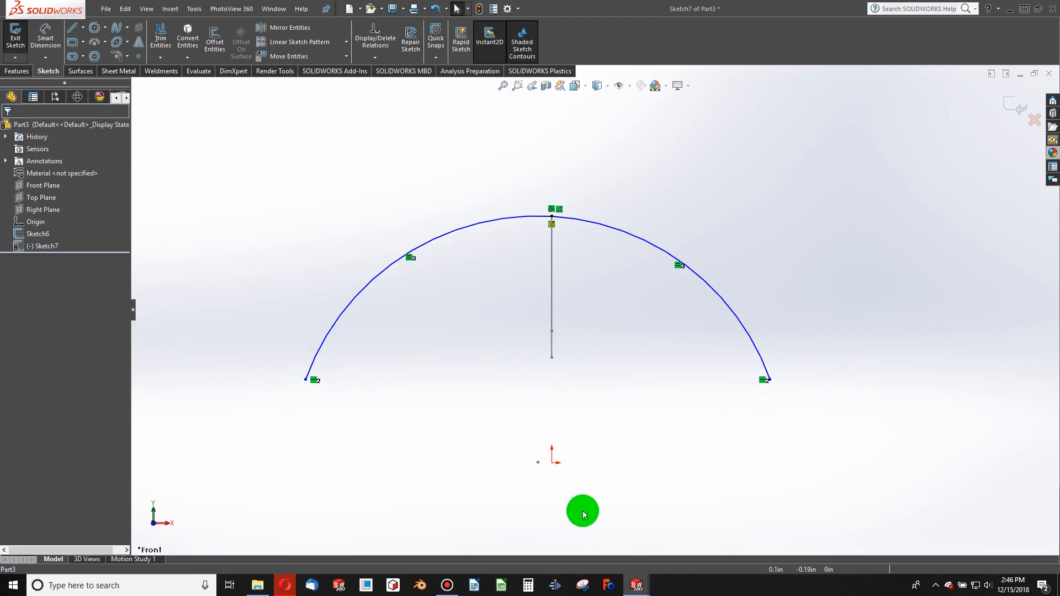
Step: Move the arcs' centre point above the origin and constrain it vertically to the origin
click(536, 462)
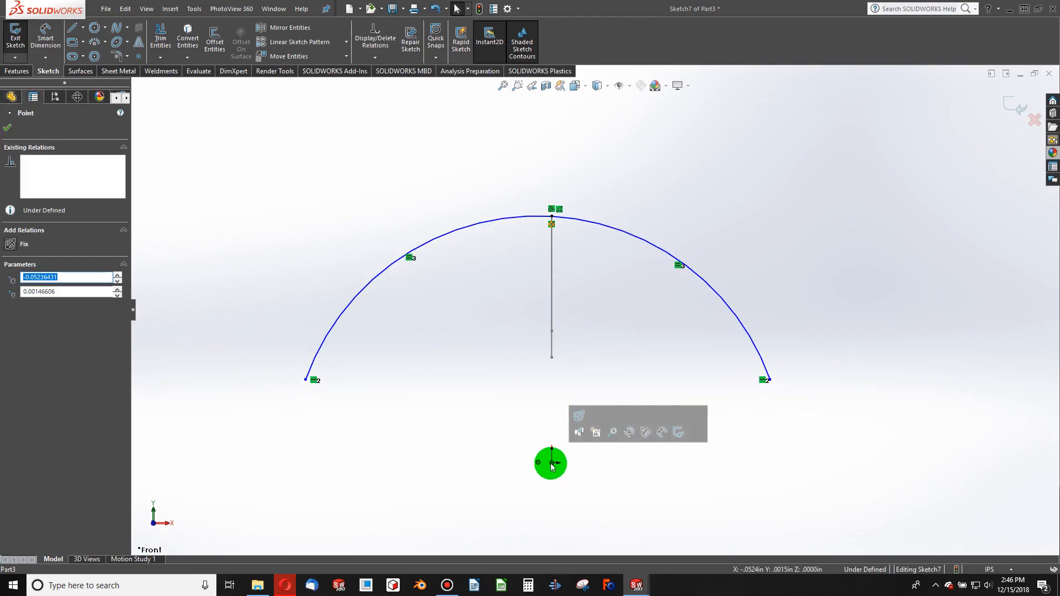
drag(539, 461, 560, 416)
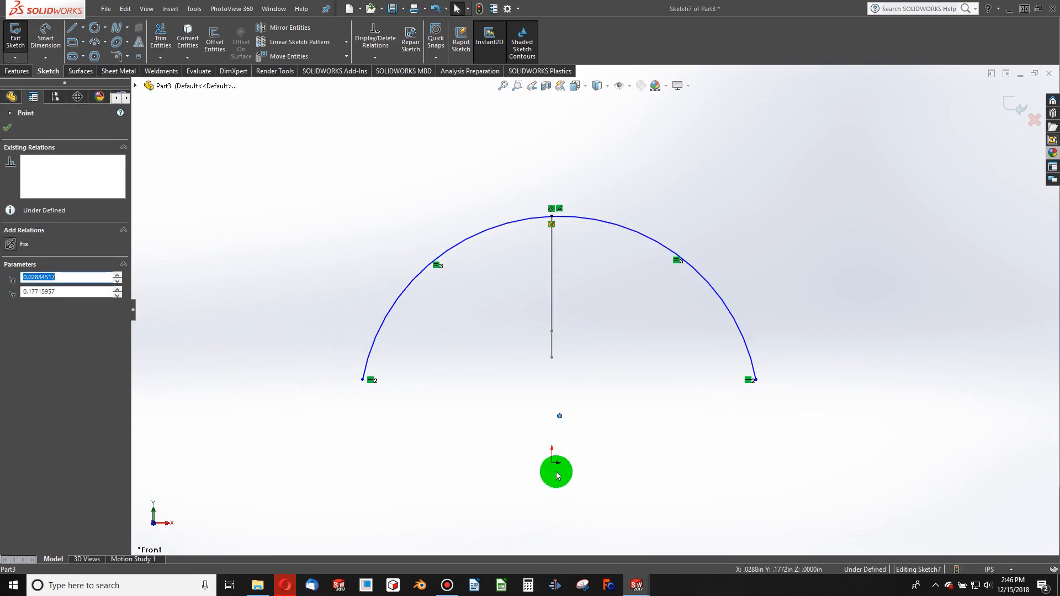
ctrl+click(554, 464)
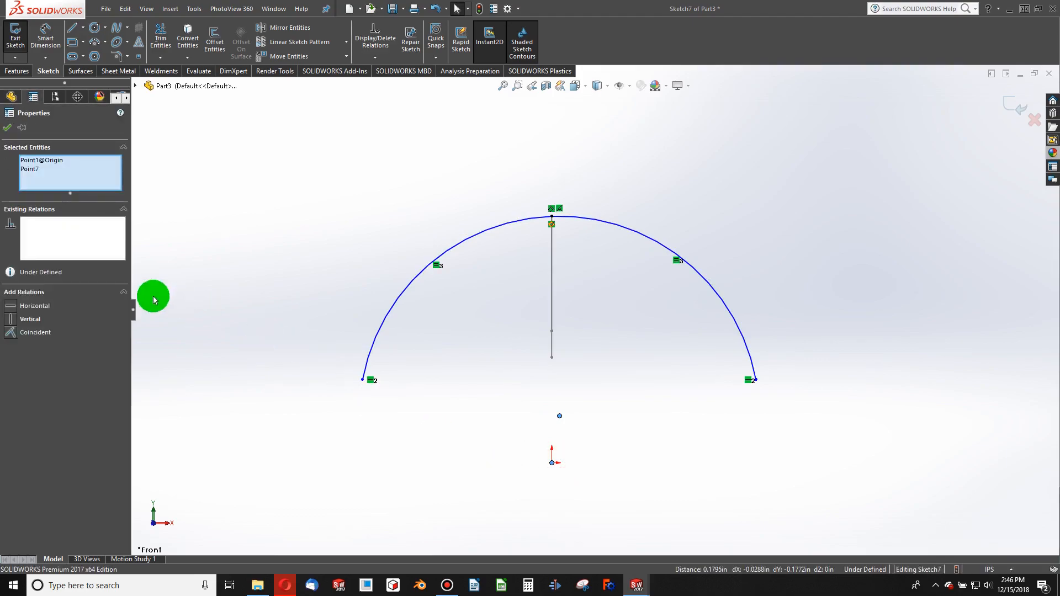
click(17, 321)
click(282, 393)
Step: Dimension the arc's radius at 3 in and fit the sketch in view
click(45, 36)
click(478, 235)
click(464, 156)
text(3)
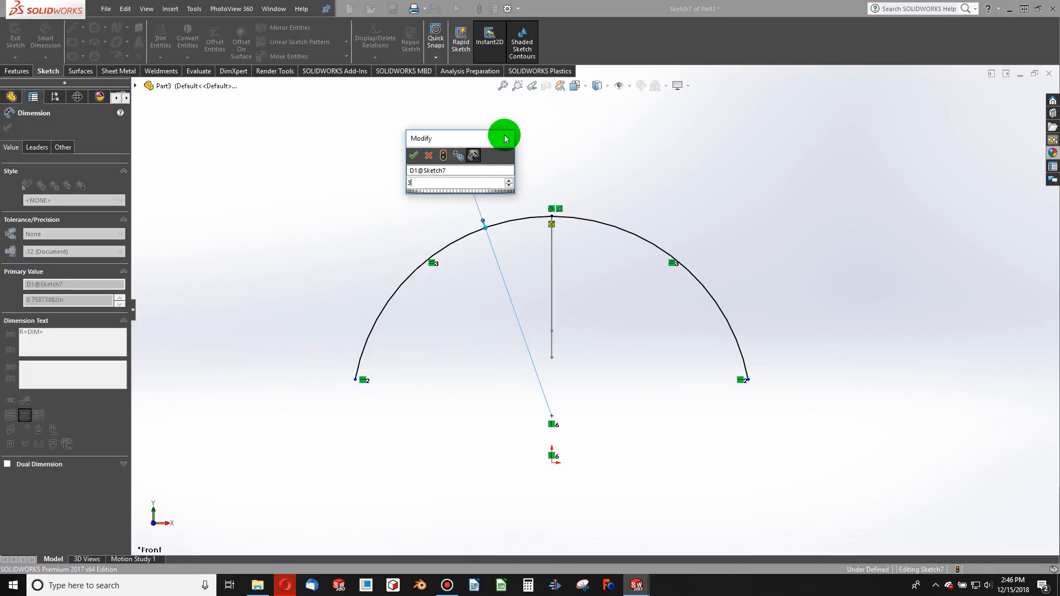
key(Return)
key(f)
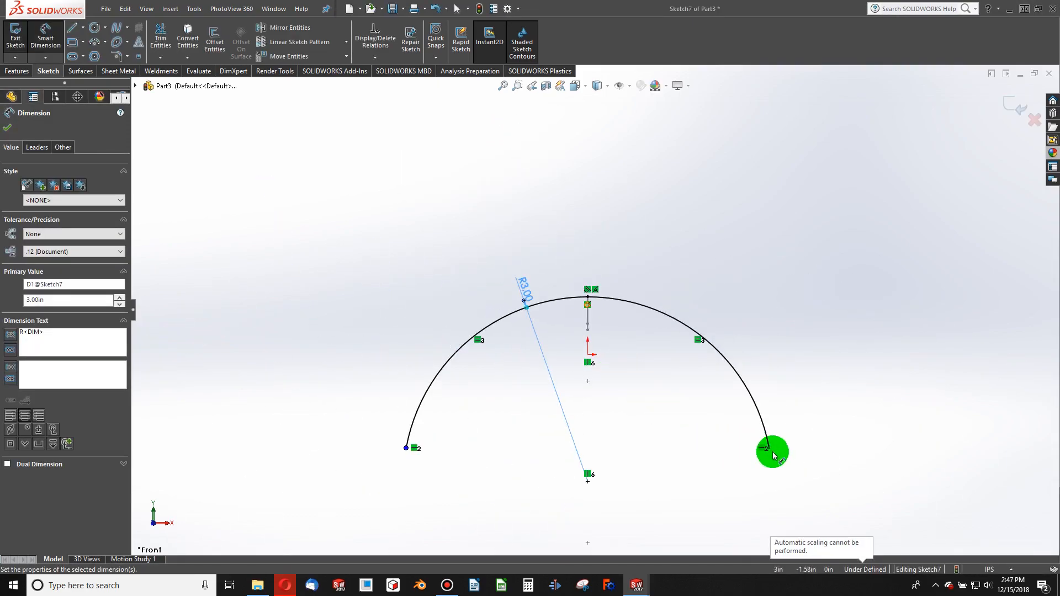
click(768, 449)
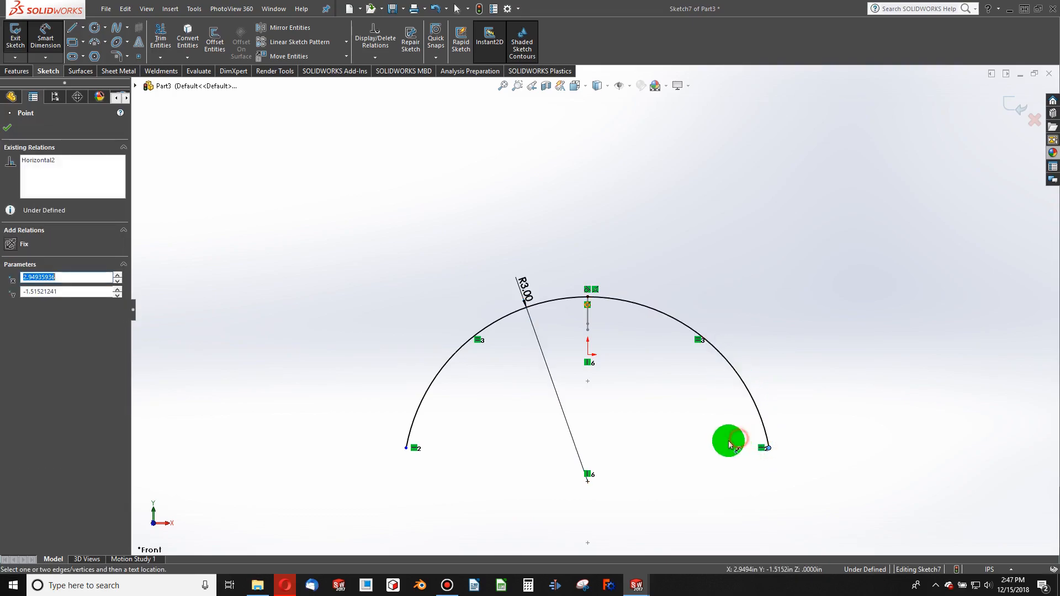
scroll(718, 442, down, 3)
click(711, 442)
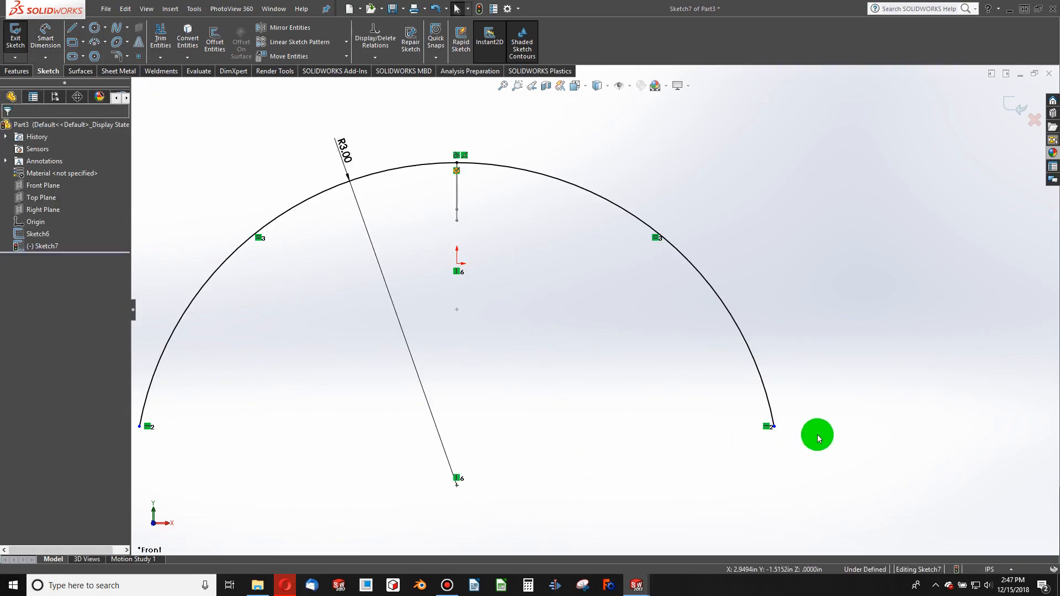
Step: Shorten the arcs by pulling an end inward to about 1.48 in from the vertical centre axis
mouse_move(775, 426)
mouse_down()
mouse_move(760, 327)
mouse_move(647, 184)
mouse_move(612, 178)
mouse_move(650, 209)
mouse_move(635, 208)
mouse_up()
mouse_move(635, 208)
middle_down()
mouse_move(561, 289)
mouse_move(518, 246)
mouse_move(497, 273)
mouse_move(504, 281)
mouse_move(523, 223)
middle_up()
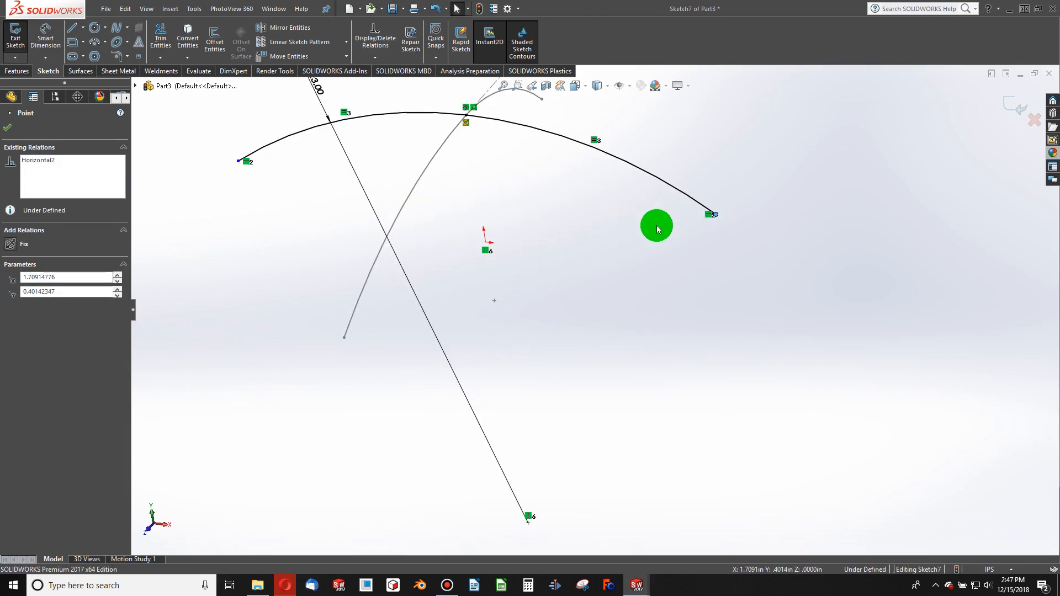
drag(717, 217, 677, 189)
mouse_move(538, 236)
middle_down()
mouse_move(493, 209)
mouse_move(558, 236)
middle_up()
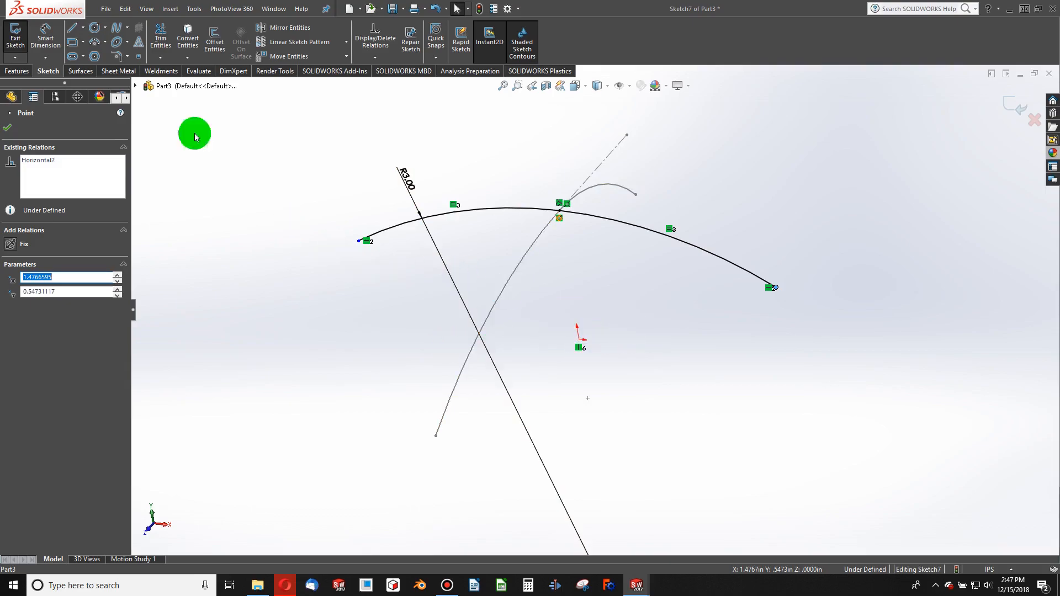
Step: Dimension the distance between the arcs' free ends at 3 in and close the sketch
click(62, 40)
click(359, 241)
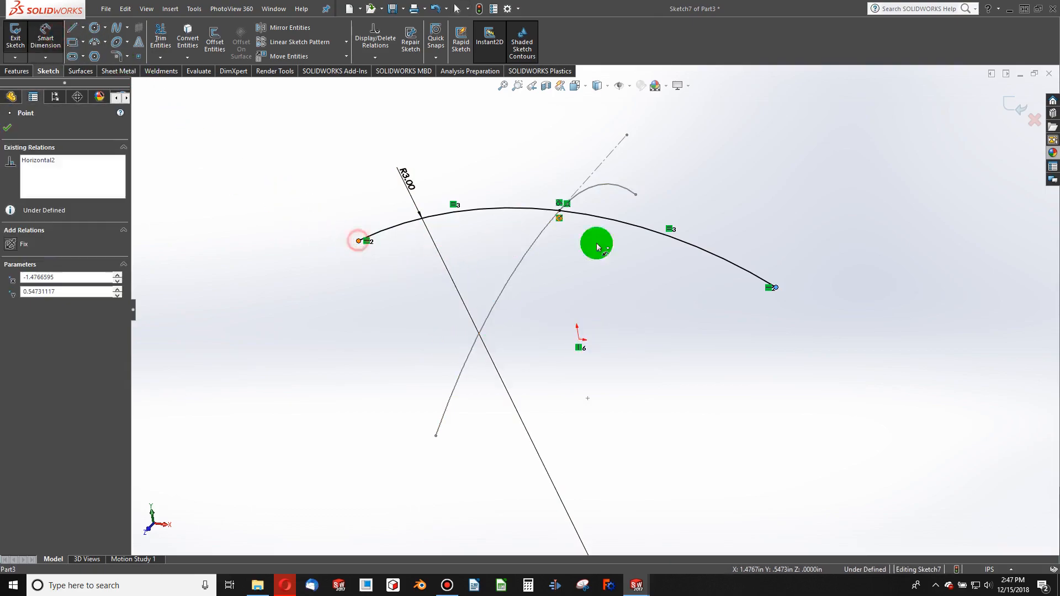
click(566, 101)
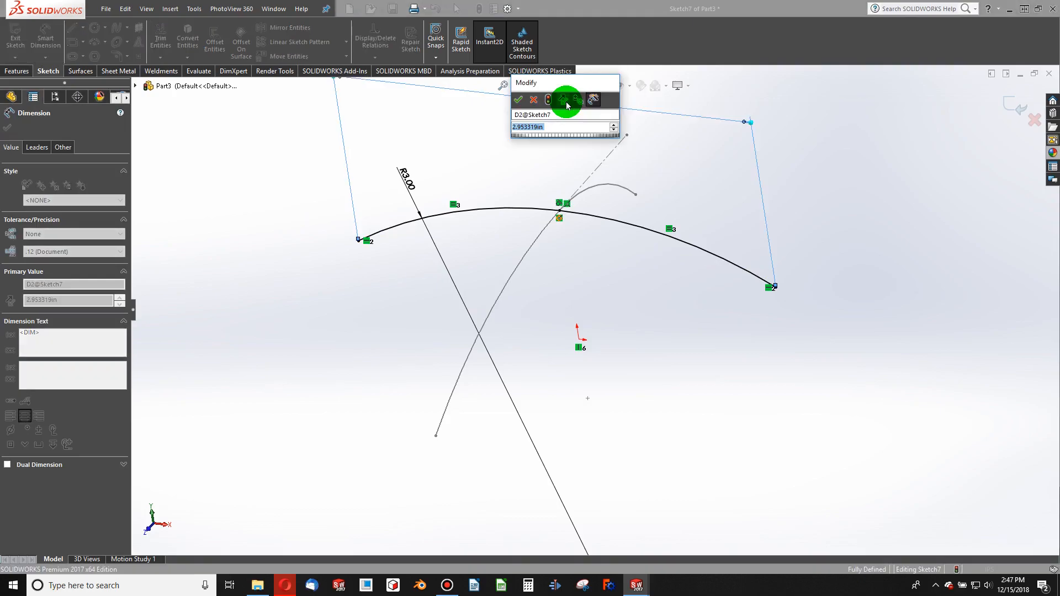
text(3)
key(Return)
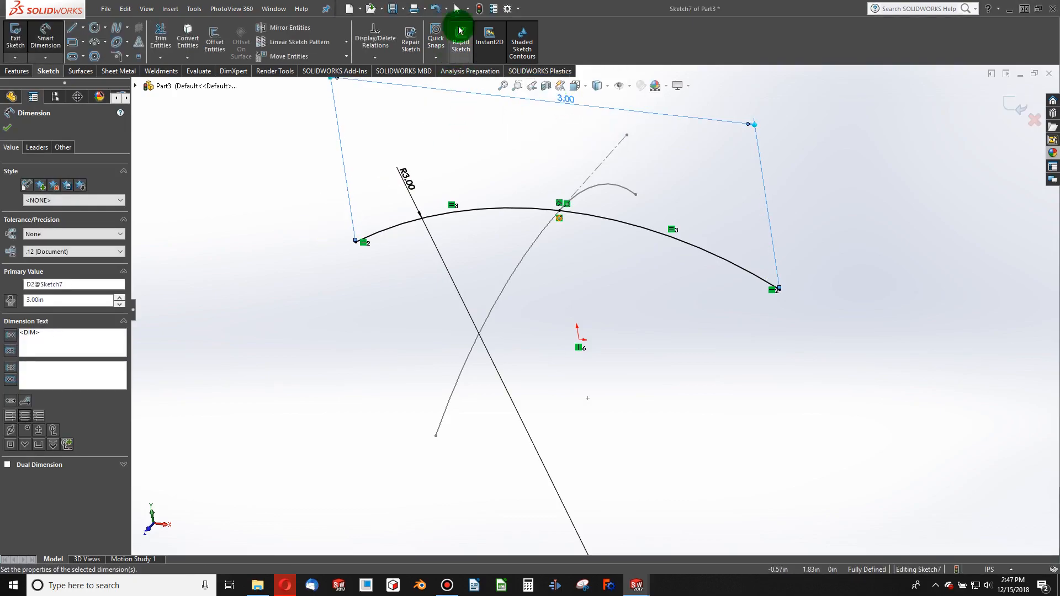
click(479, 10)
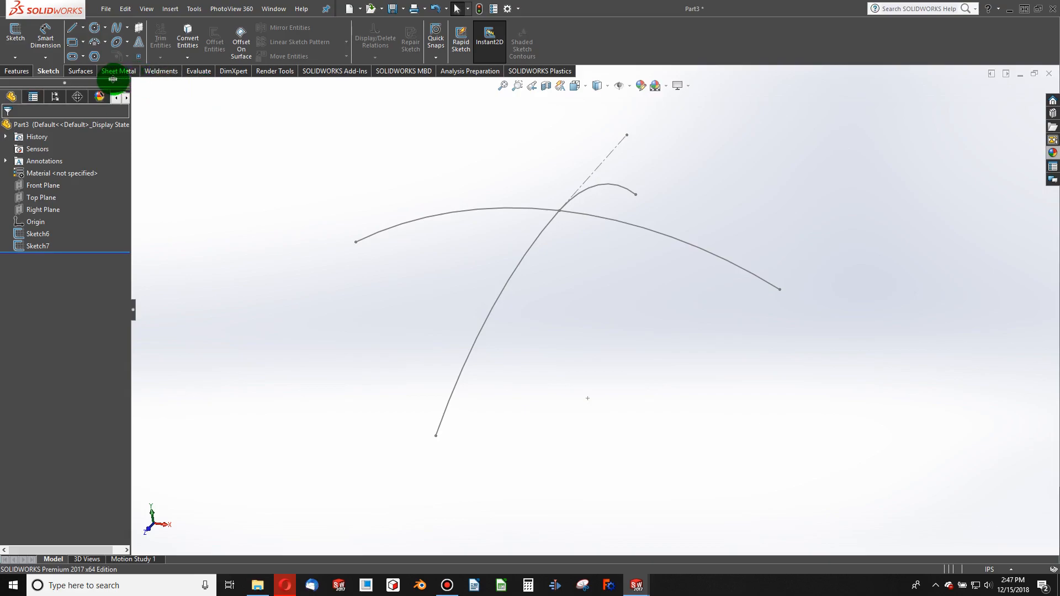
Step: Create a swept surface with Sketch7 as the profile and Sketch6 as the path, swept in both directions from the profile
click(69, 71)
click(78, 45)
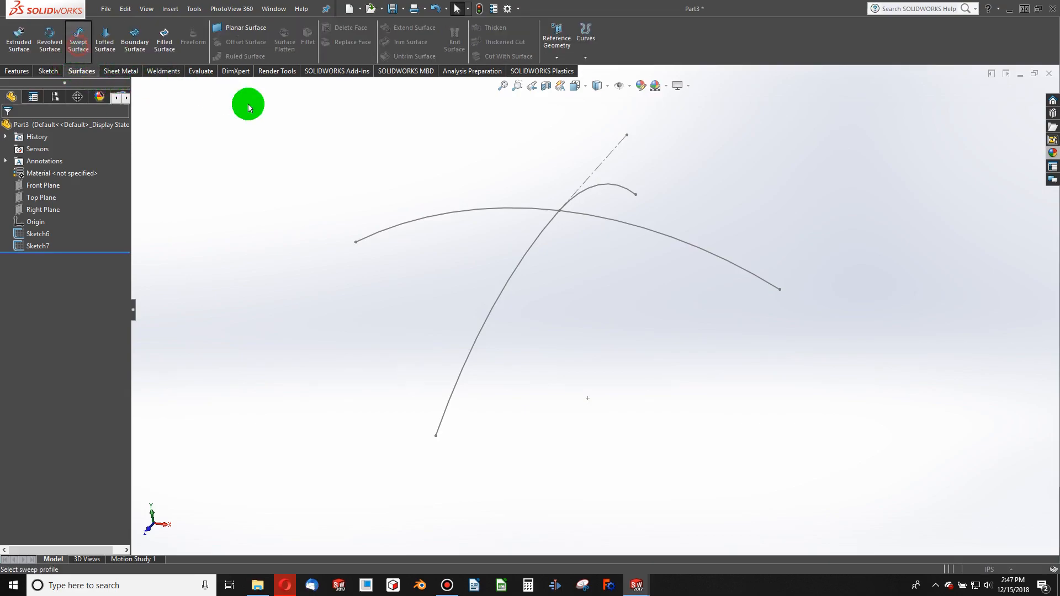
click(474, 213)
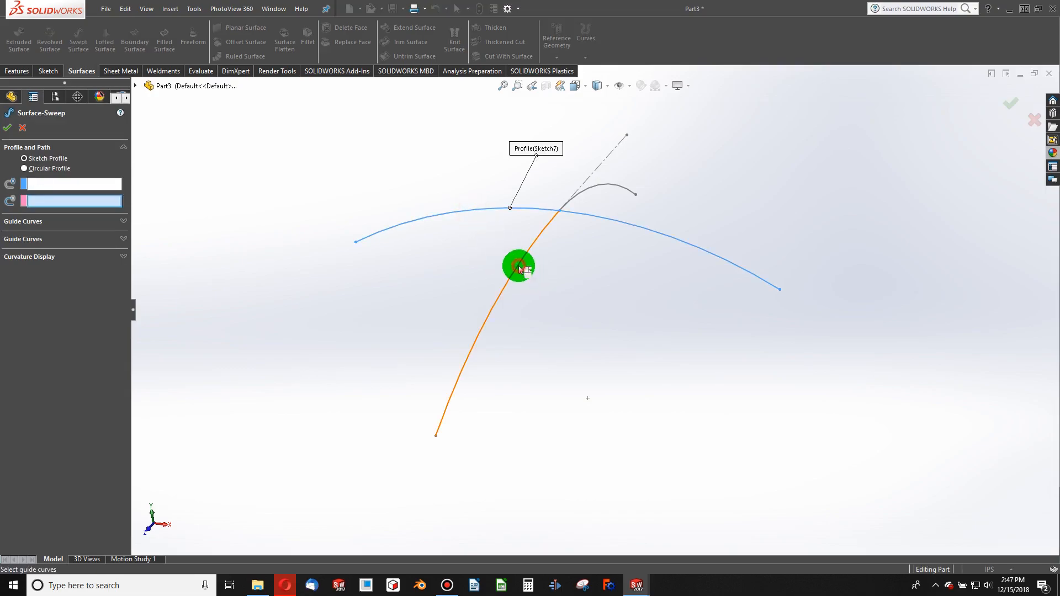
click(520, 268)
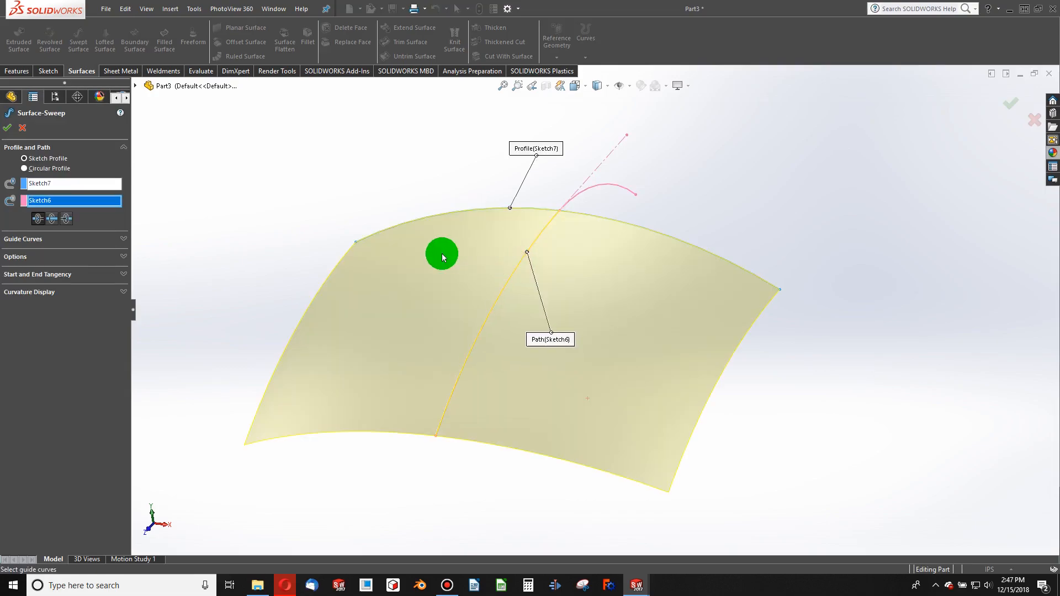
click(67, 219)
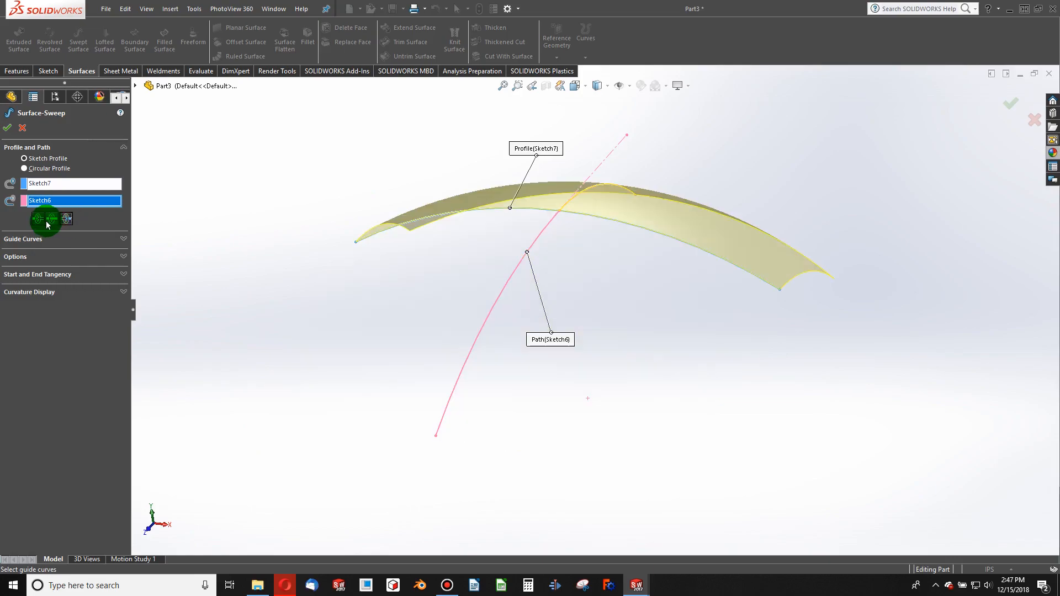
click(52, 221)
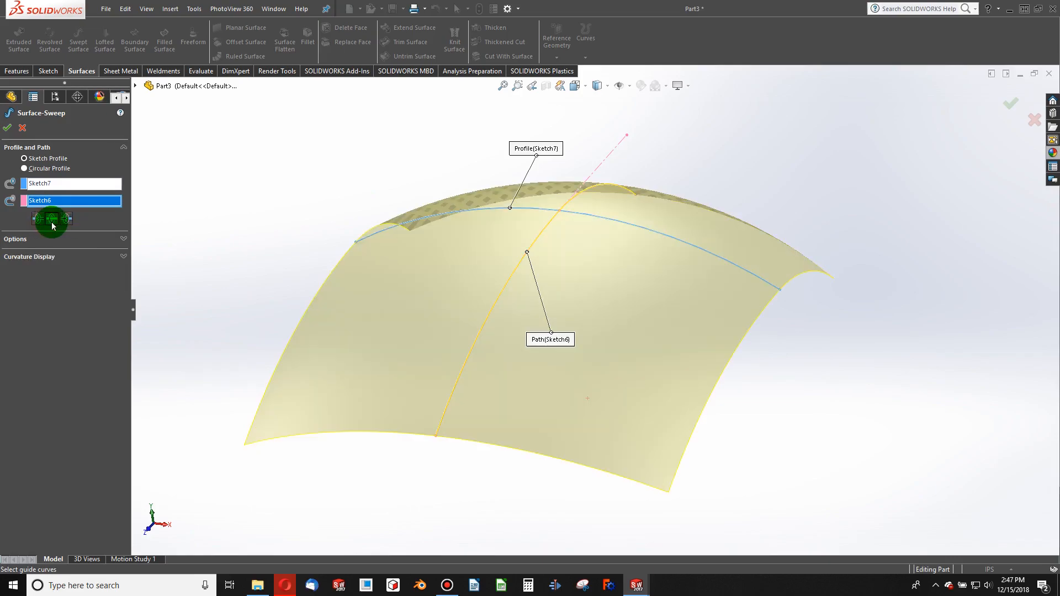
click(7, 129)
Step: Start a new sketch on the Top Plane, viewed from the top with the whole swept surface in view
middle_drag(462, 353, 313, 299)
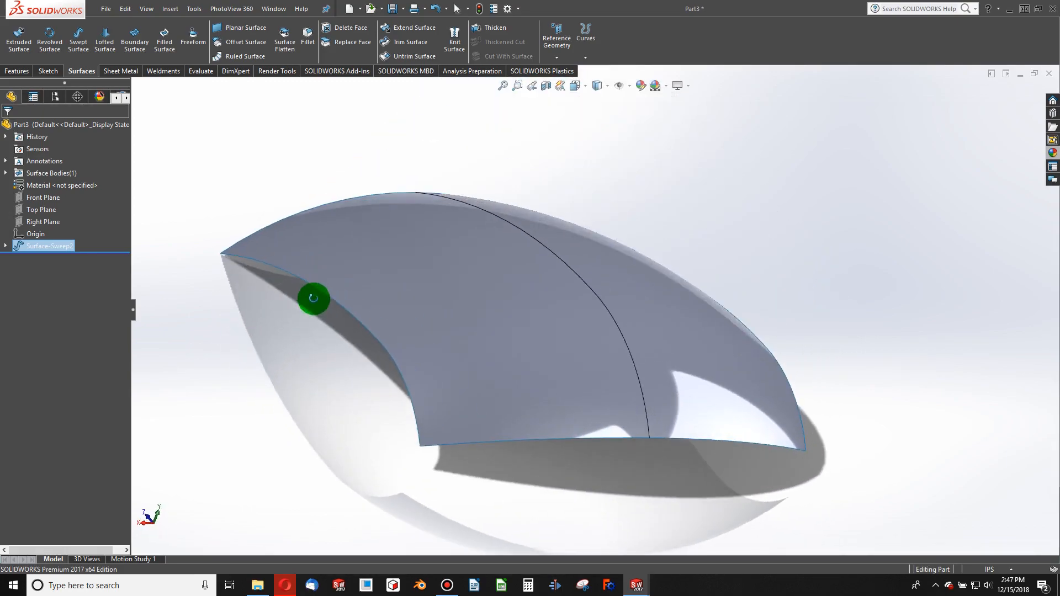
click(86, 213)
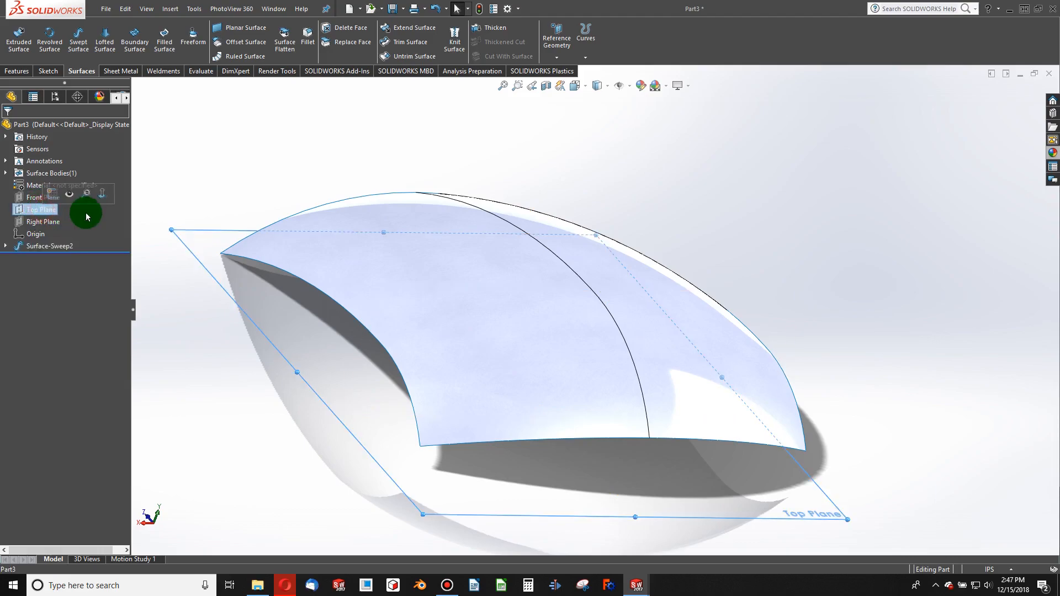
key(ctrl+7)
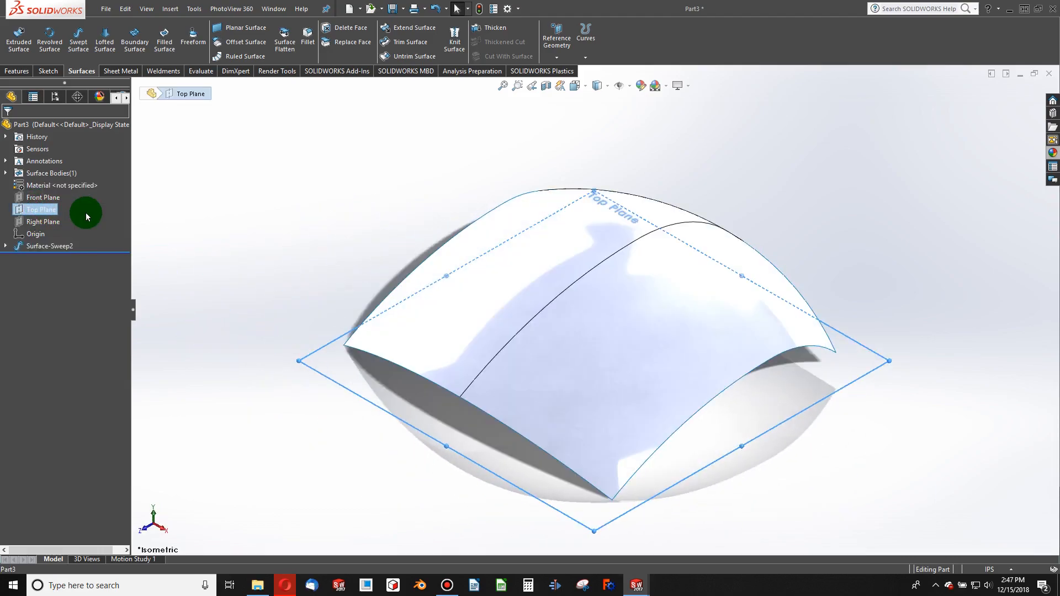
key(ctrl+5)
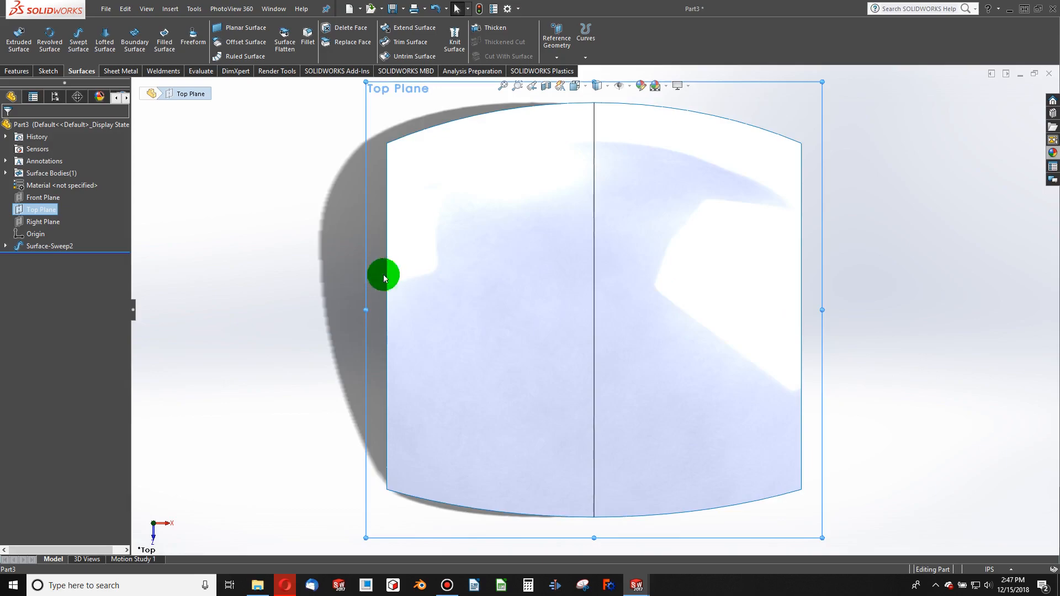
key(f)
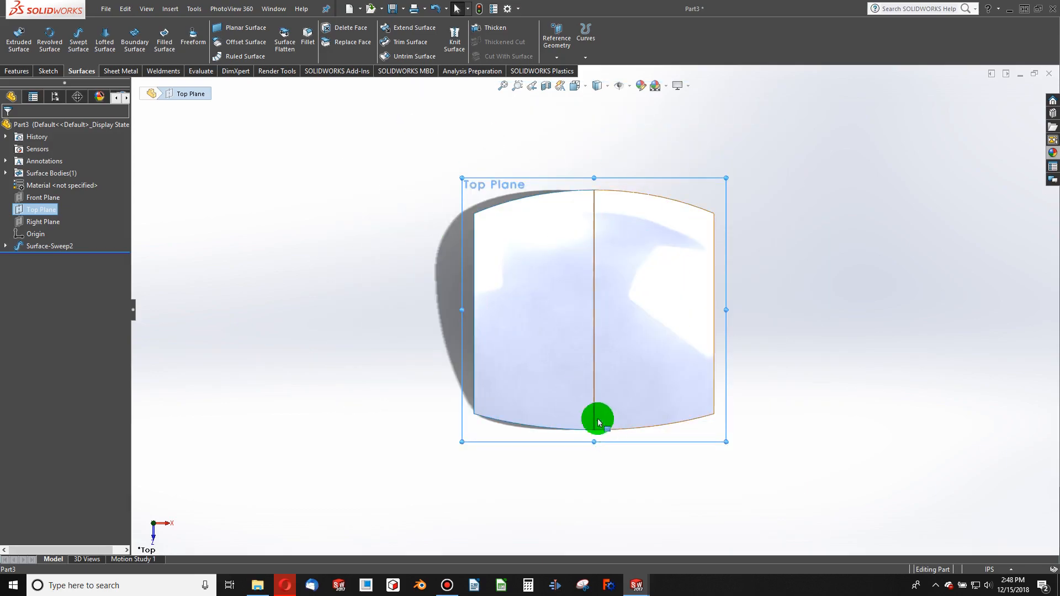
click(39, 72)
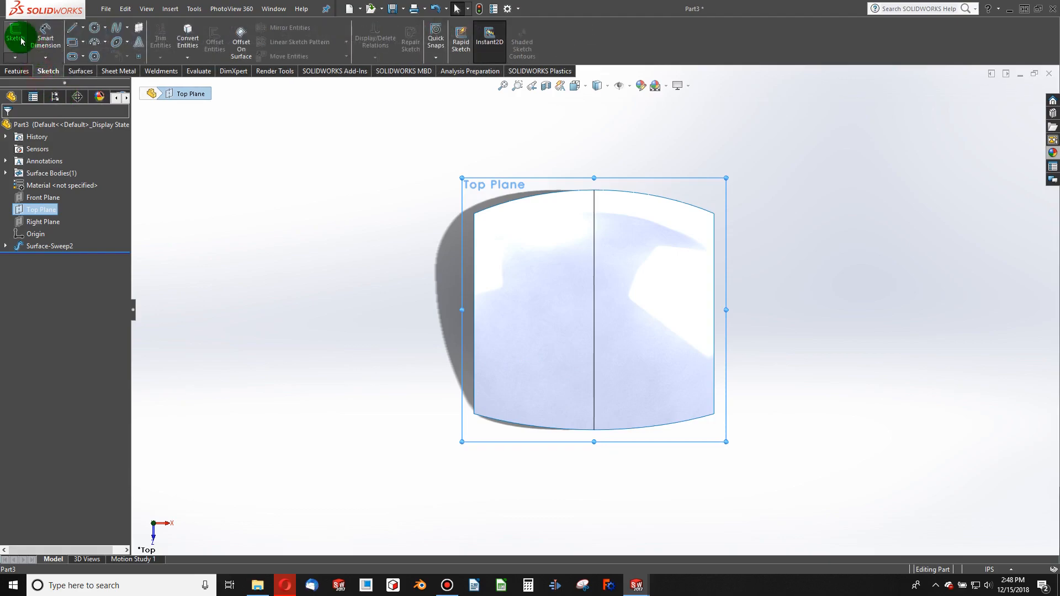
click(16, 35)
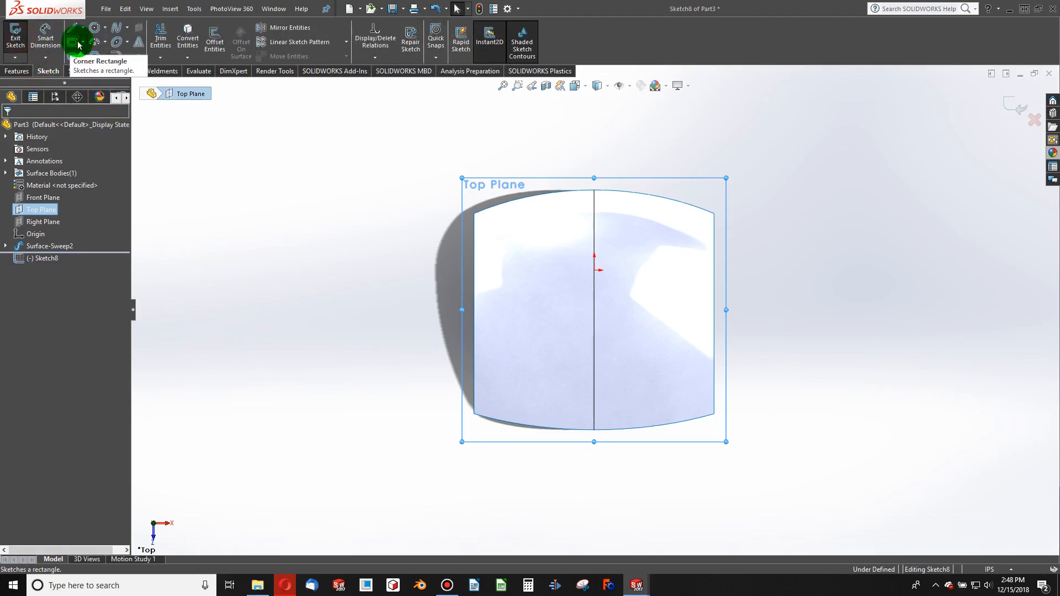
click(96, 47)
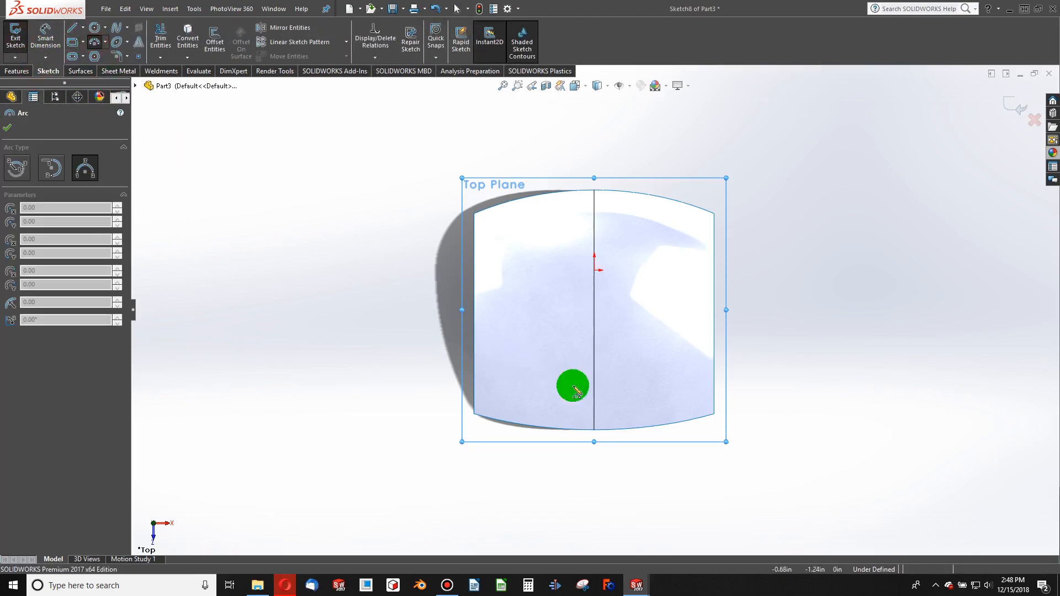
drag(595, 431, 631, 414)
scroll(631, 414, down, 5)
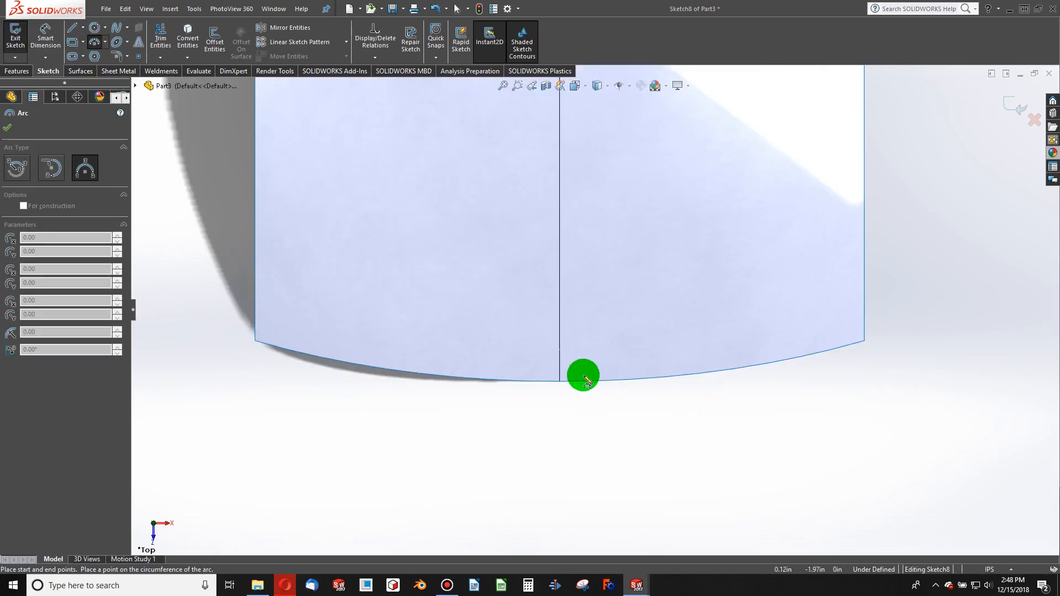
key(Escape)
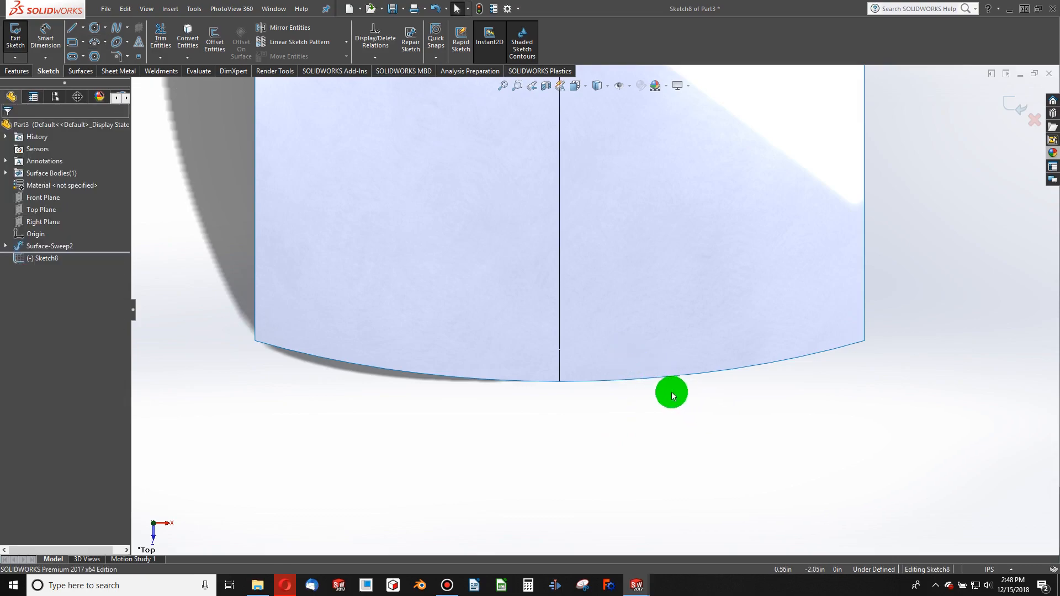
Step: Sketch a three-point arc starting where the surface's centre line meets its front edge and curving up inside the right half
click(92, 43)
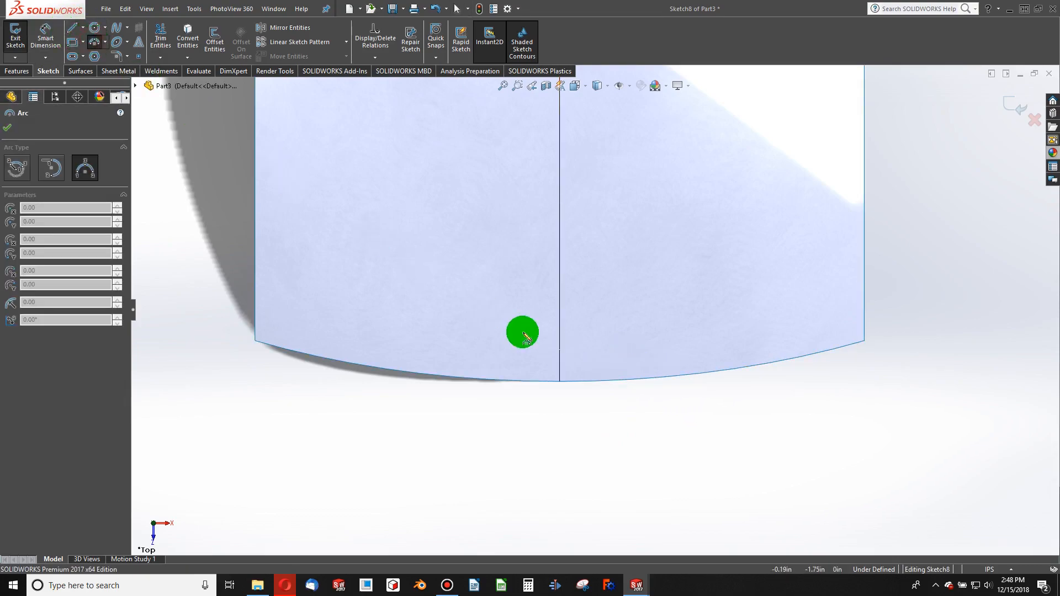
click(559, 381)
click(701, 319)
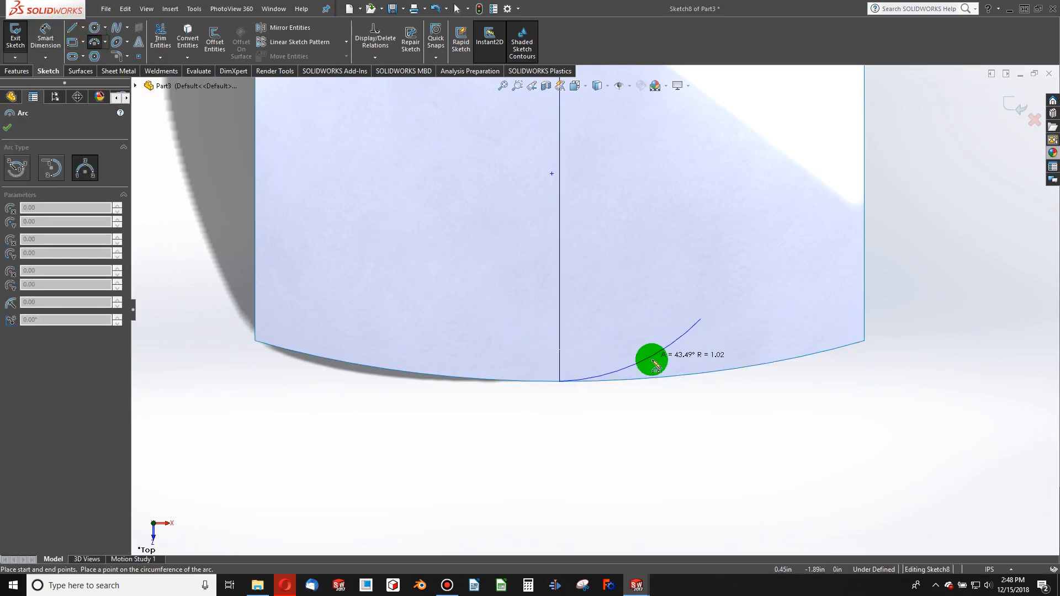
click(651, 360)
key(Escape)
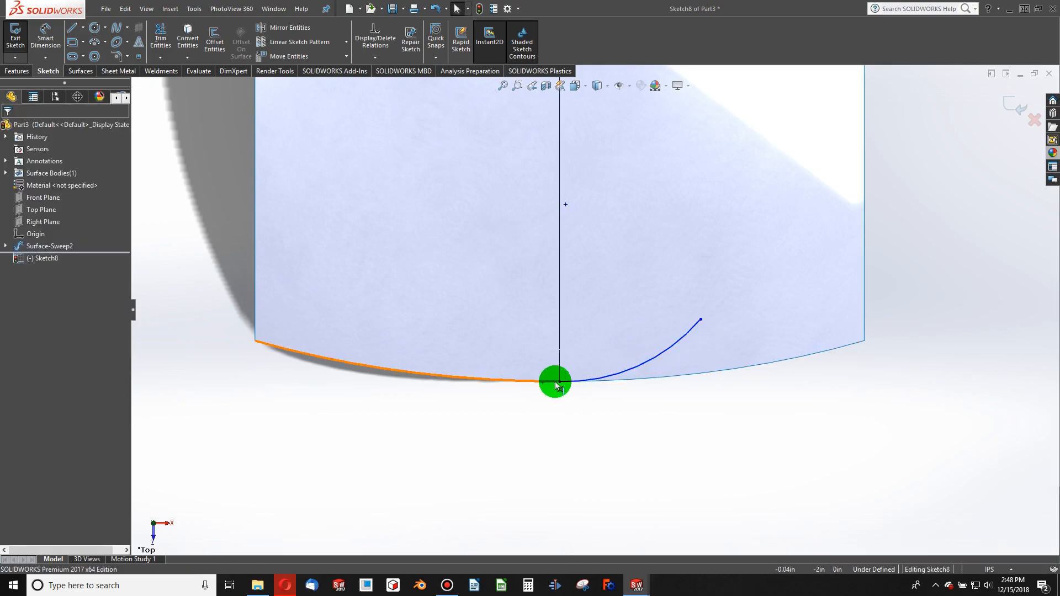
Step: Make the arc tangent to the surface's front edge and shorten it by pulling its free end to about 0.23 in from the centre line
click(557, 384)
ctrl+click(580, 379)
click(22, 308)
click(560, 431)
click(691, 329)
drag(691, 329, 608, 380)
Step: Sketch a line from the arc's free end sloping toward the surface's right side and make it tangent to the arc
click(72, 28)
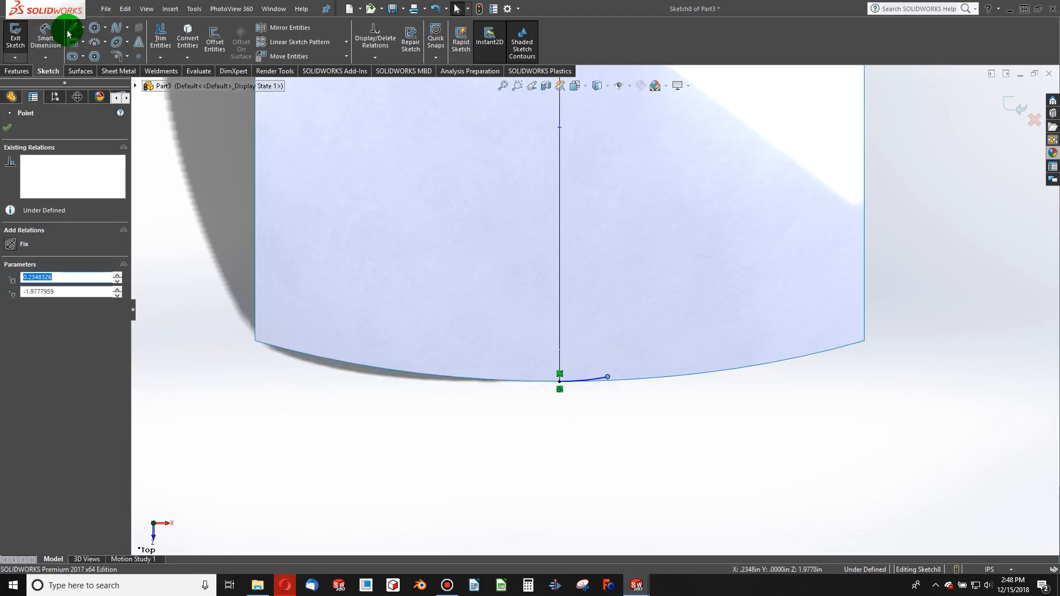
click(607, 378)
click(757, 325)
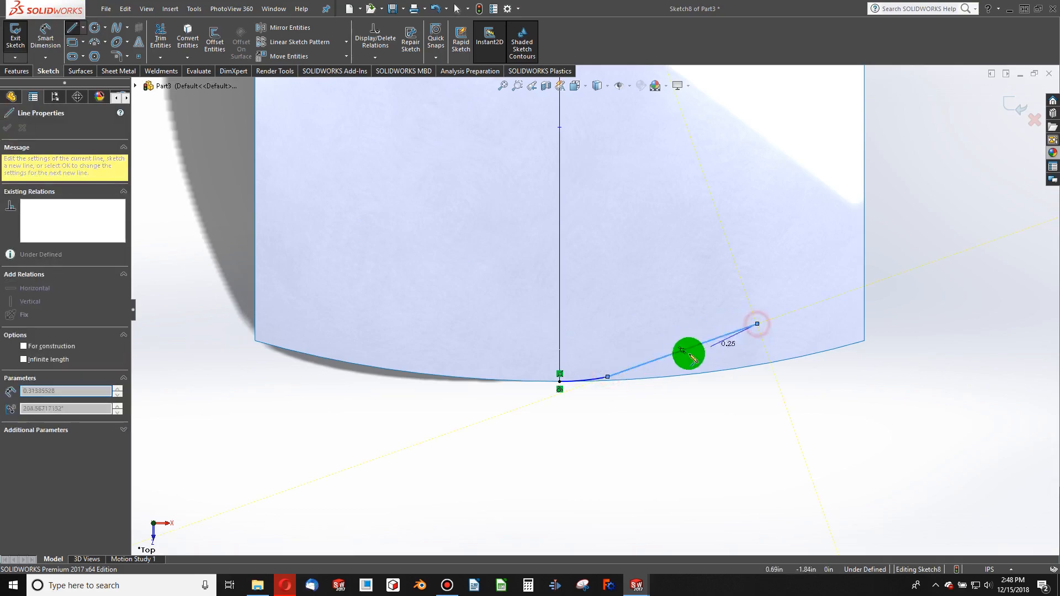
key(Escape)
click(595, 380)
ctrl+click(634, 367)
click(22, 305)
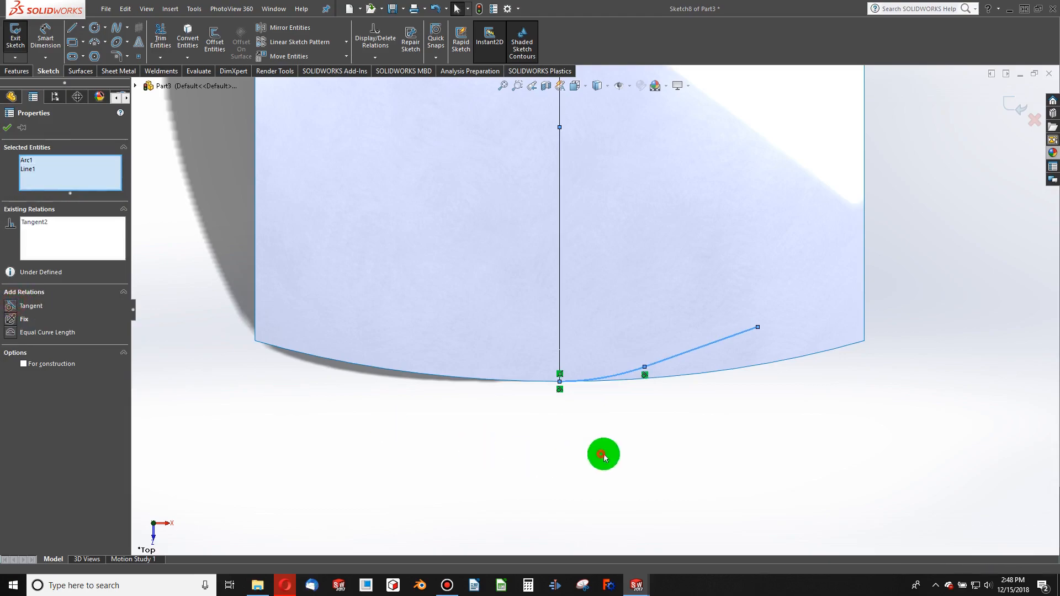
click(601, 453)
Step: Move the joint of arc and line to about 0.29 in from the centre line and dimension the arc's radius at 1 in
drag(641, 368, 618, 372)
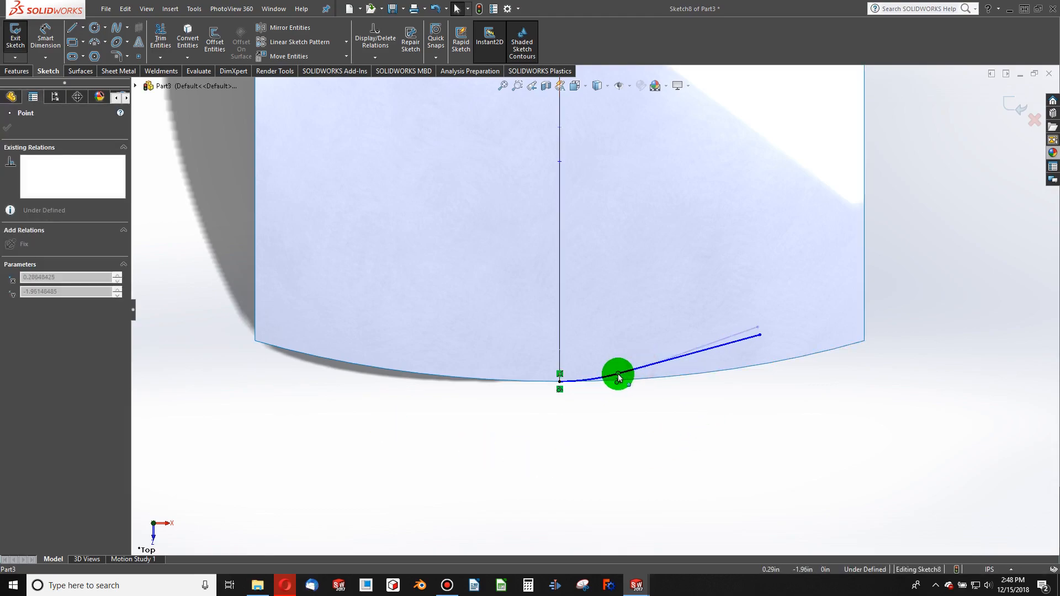
click(45, 34)
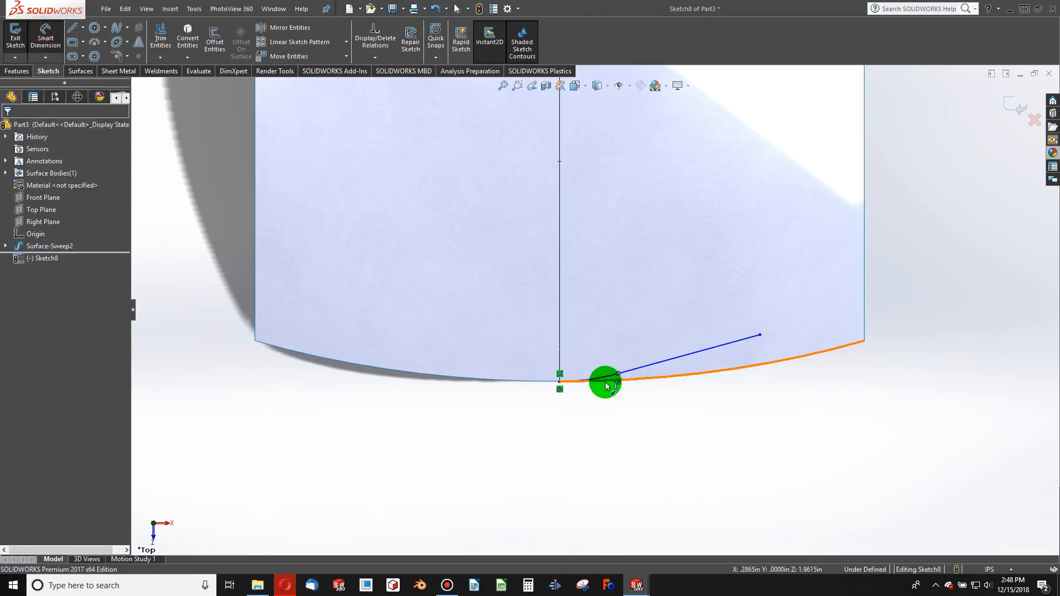
drag(596, 381, 621, 456)
click(622, 456)
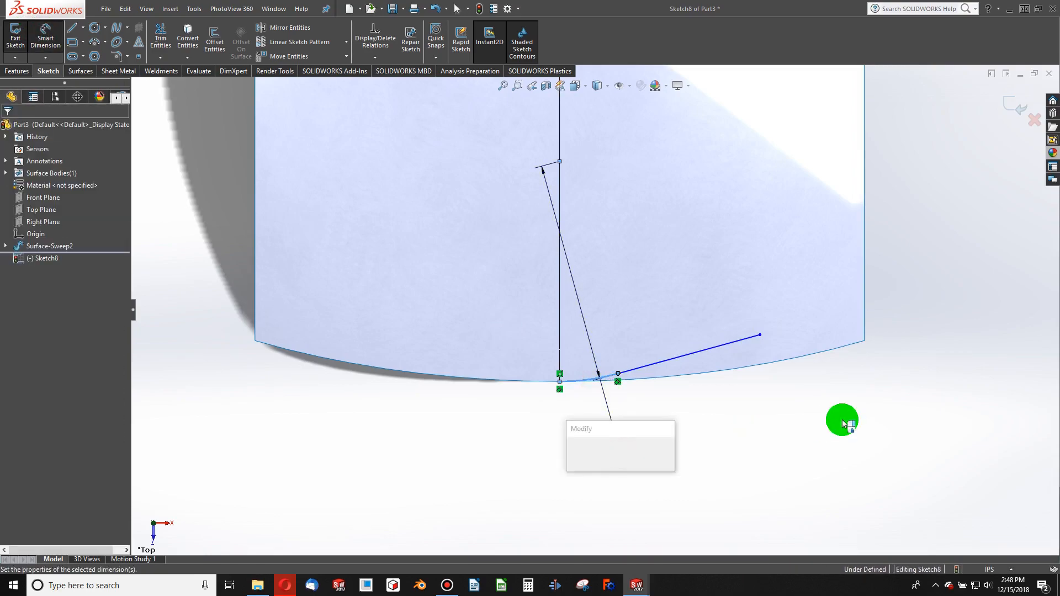
text(1)
key(Return)
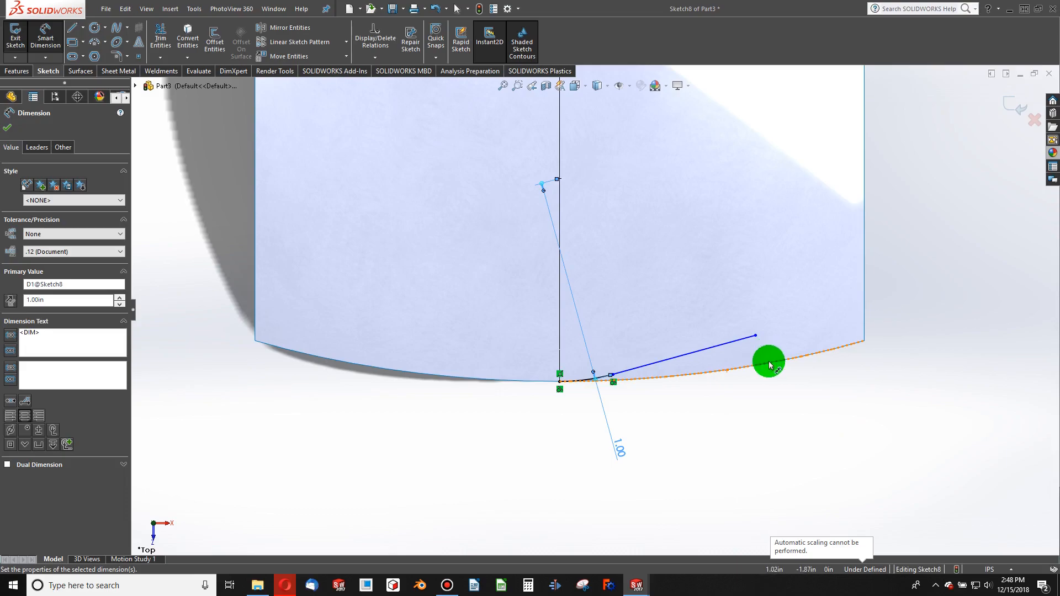
Step: Sketch a three-point arc of about 4.23 in radius from the line's free end up to the origin's level, near the surface's right side
scroll(774, 382, up, 4)
scroll(678, 257, down, 2)
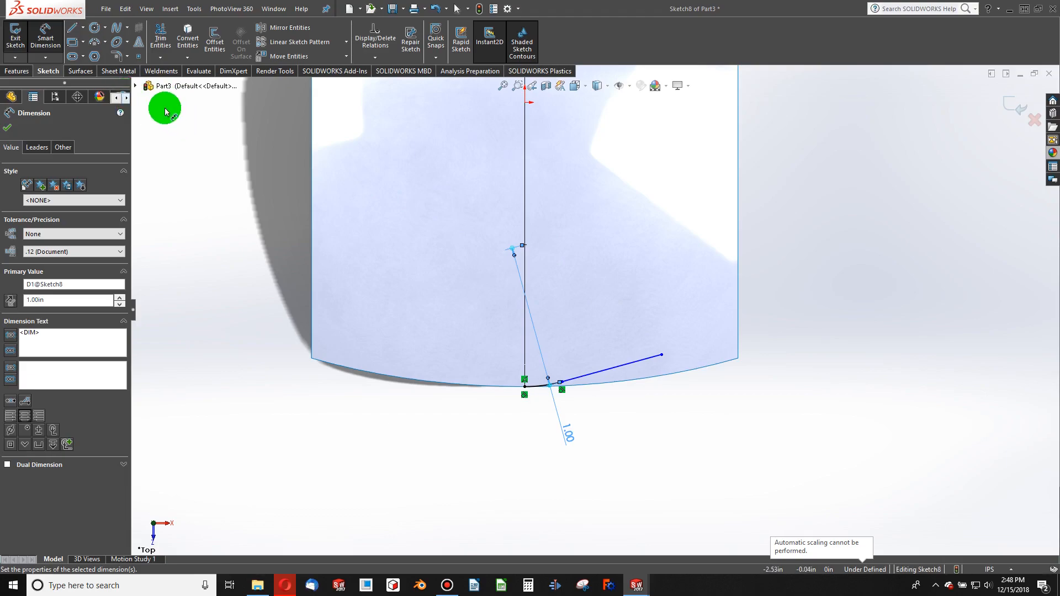
click(94, 43)
click(662, 355)
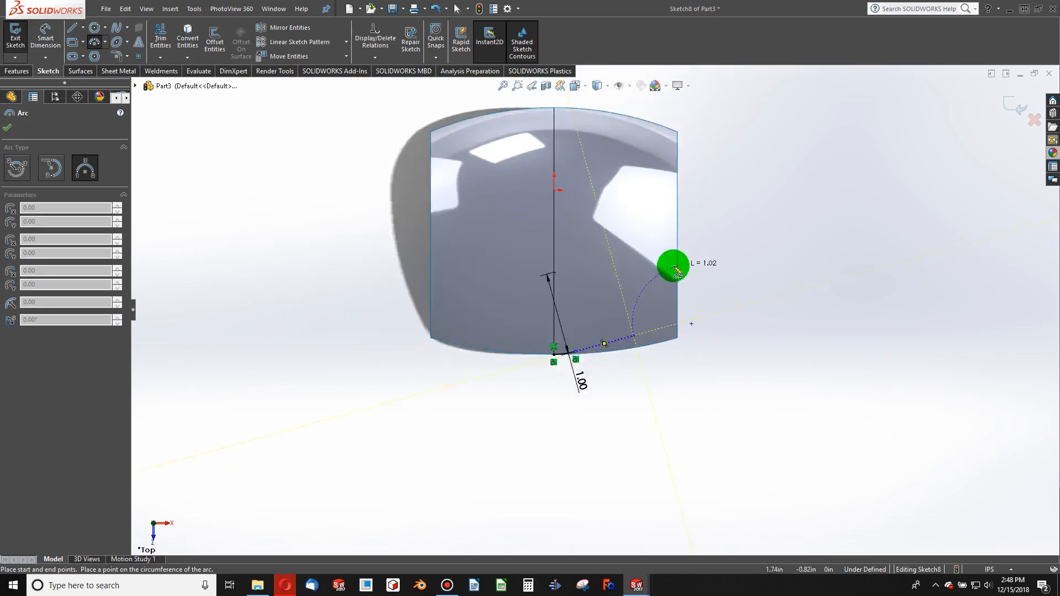
scroll(671, 265, up, 3)
scroll(630, 253, down, 3)
click(620, 234)
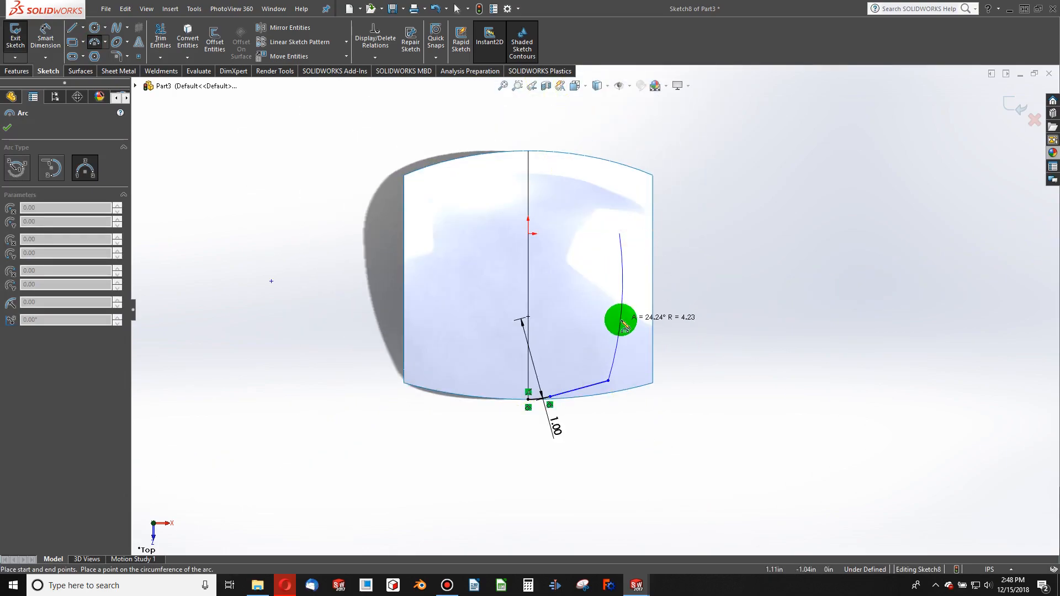
click(623, 325)
key(Escape)
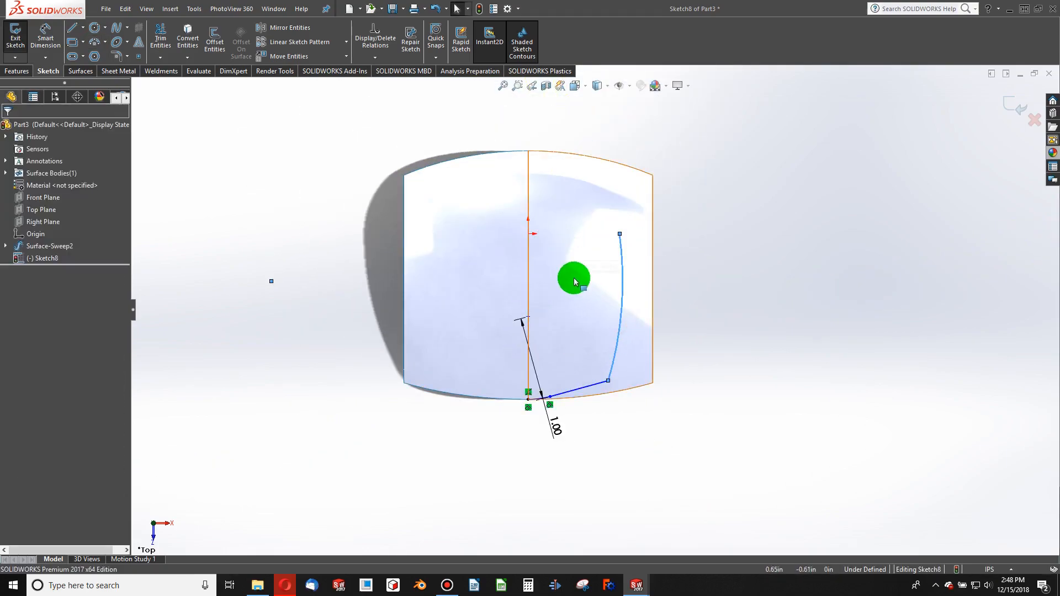
key(Escape)
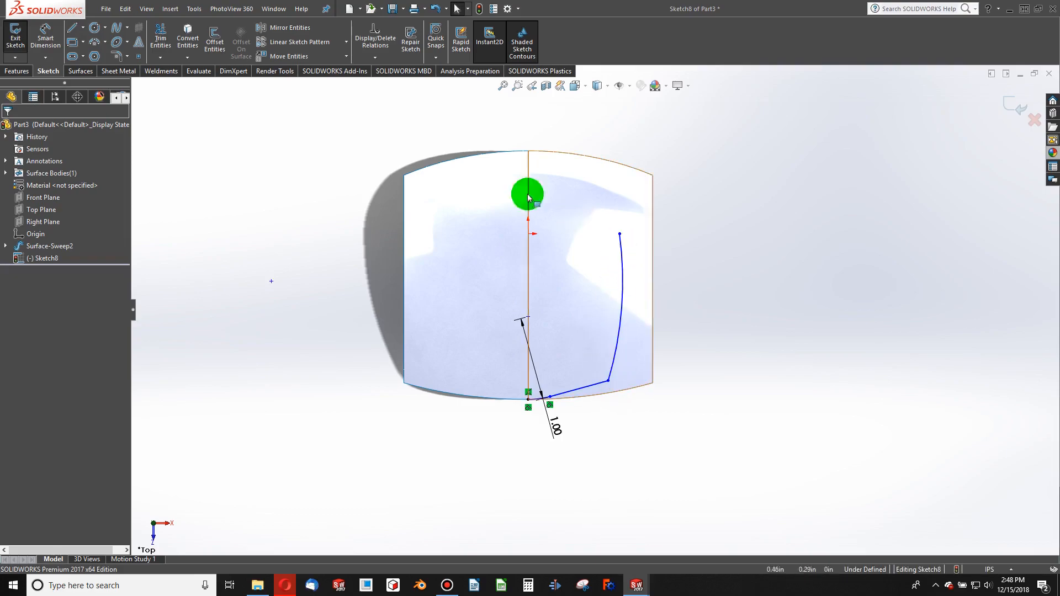
Step: Dimension the horizontal distance from the origin to the side arc's upper end at 1.5 in
click(45, 37)
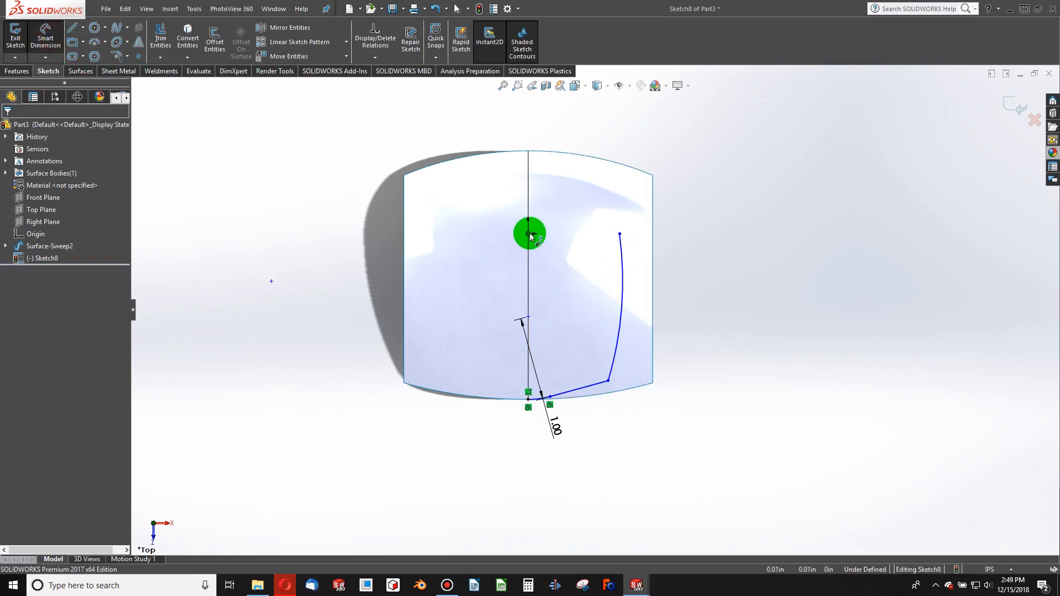
click(529, 234)
click(619, 235)
click(580, 137)
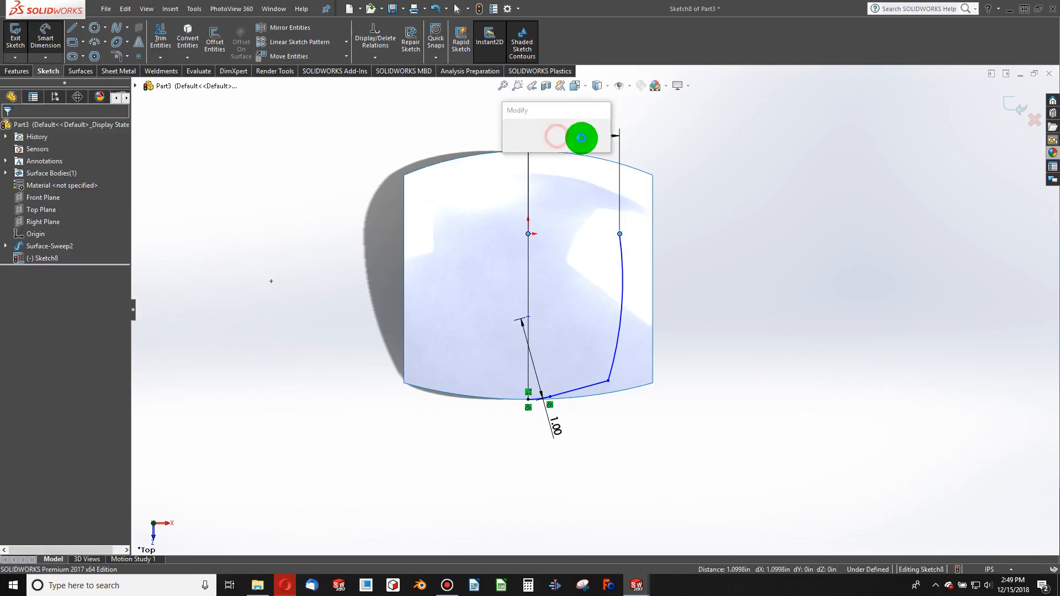
text(1.5)
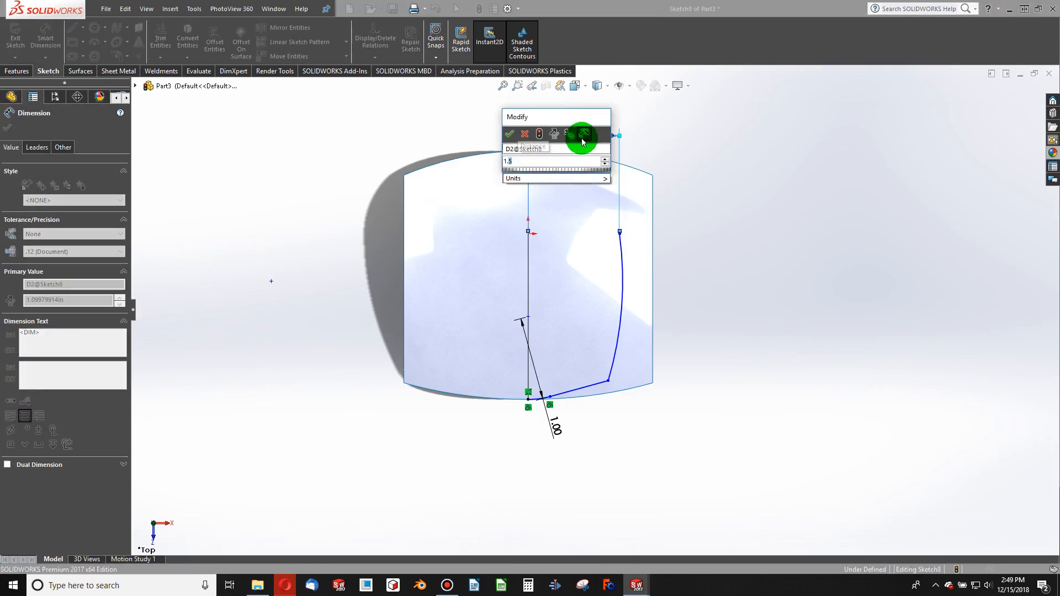
key(Return)
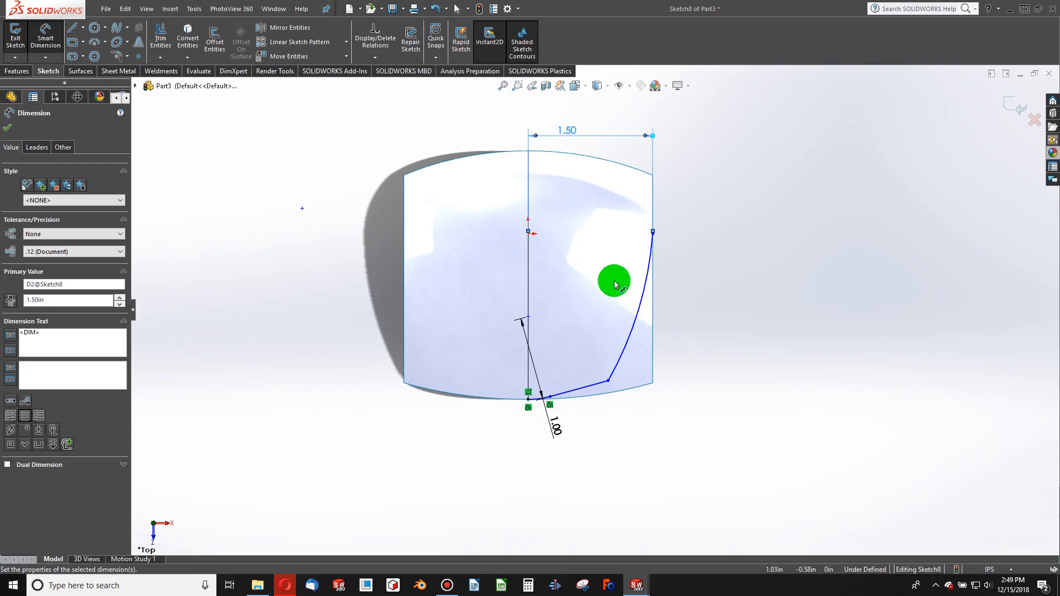
Step: Set the distance from the origin to the side arc's upper end to 1.25 in
double_click(575, 132)
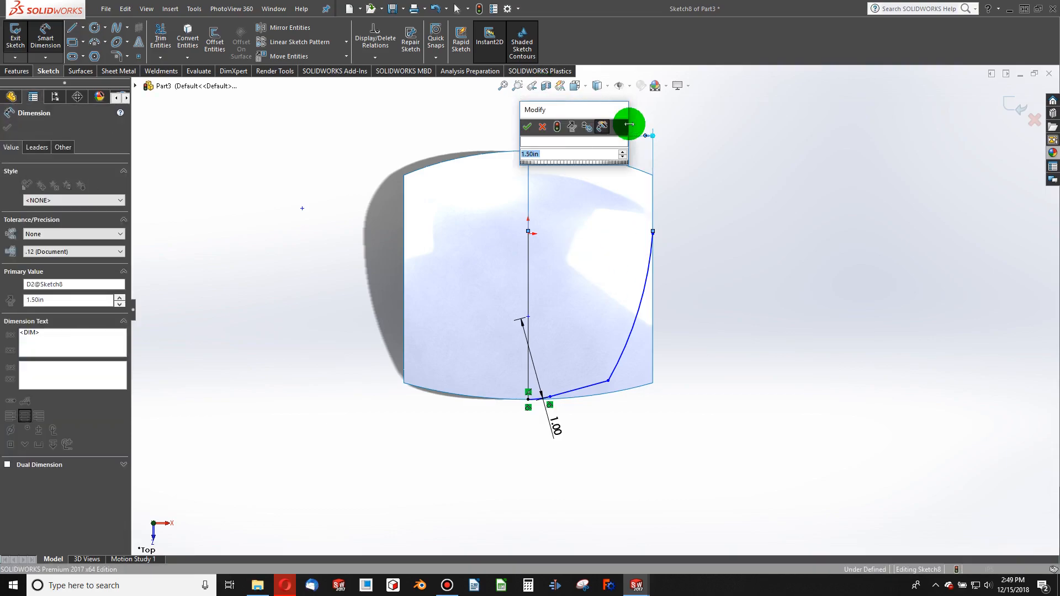
text(1.25)
key(Return)
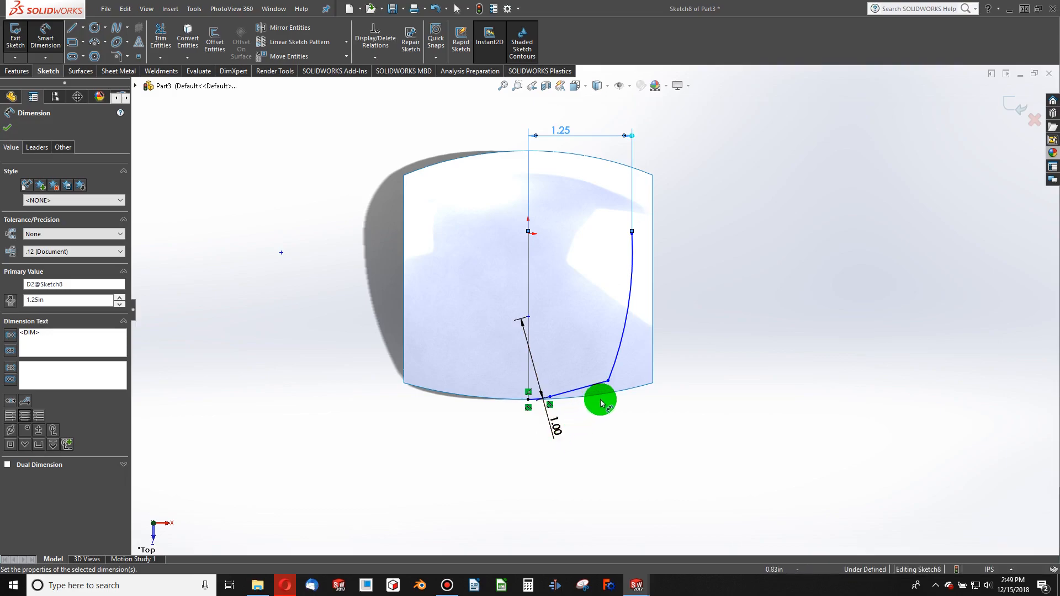
key(Escape)
Step: Sketch a short vertical construction line from the side arc's upper end toward the surface's back edge
click(83, 32)
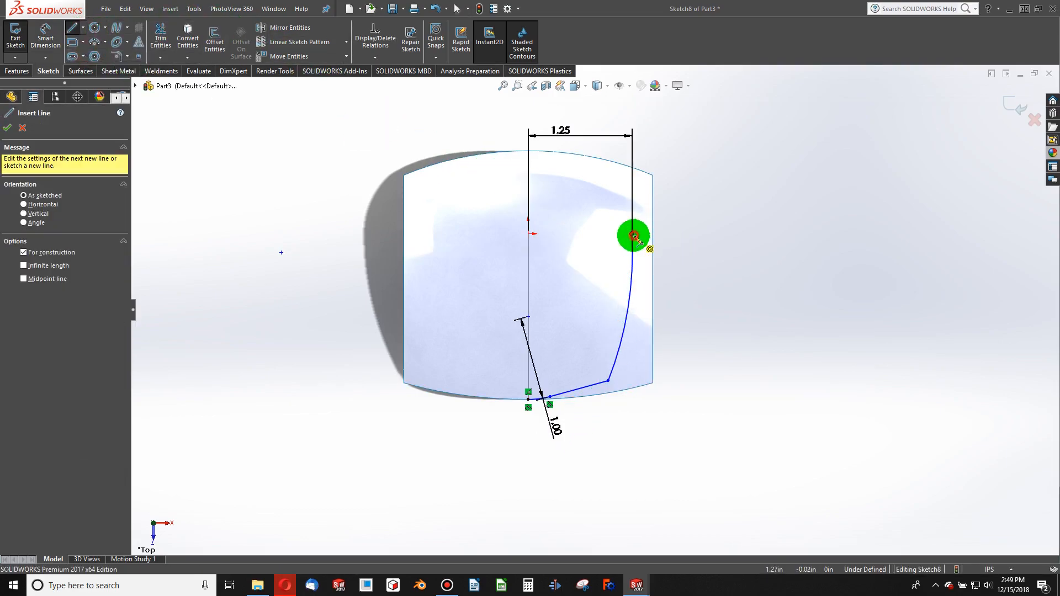
click(633, 235)
click(633, 184)
key(Escape)
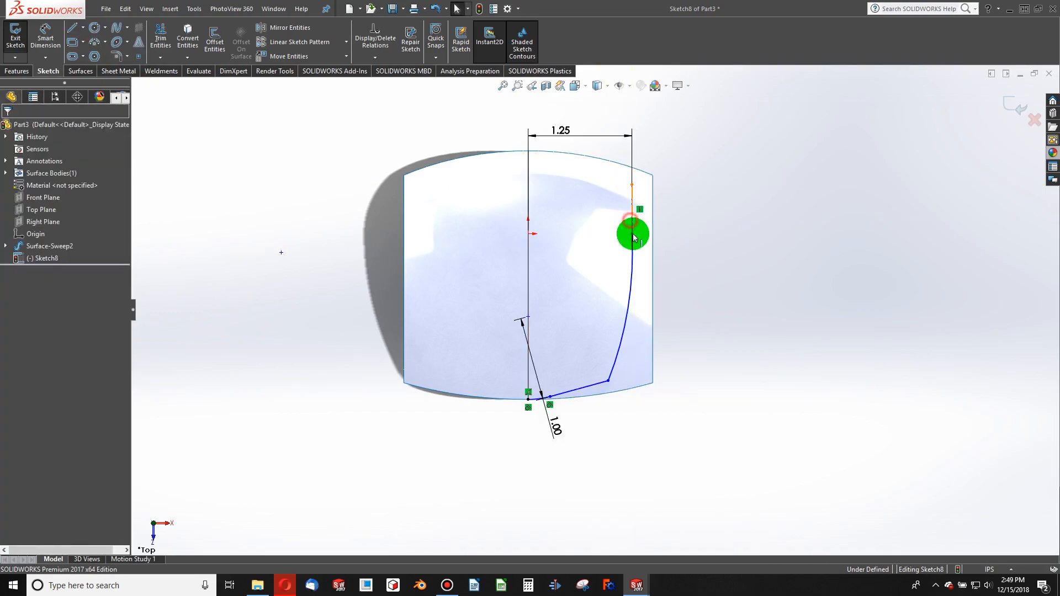
Step: Make the side arc tangent to the vertical construction line
click(630, 221)
ctrl+click(633, 251)
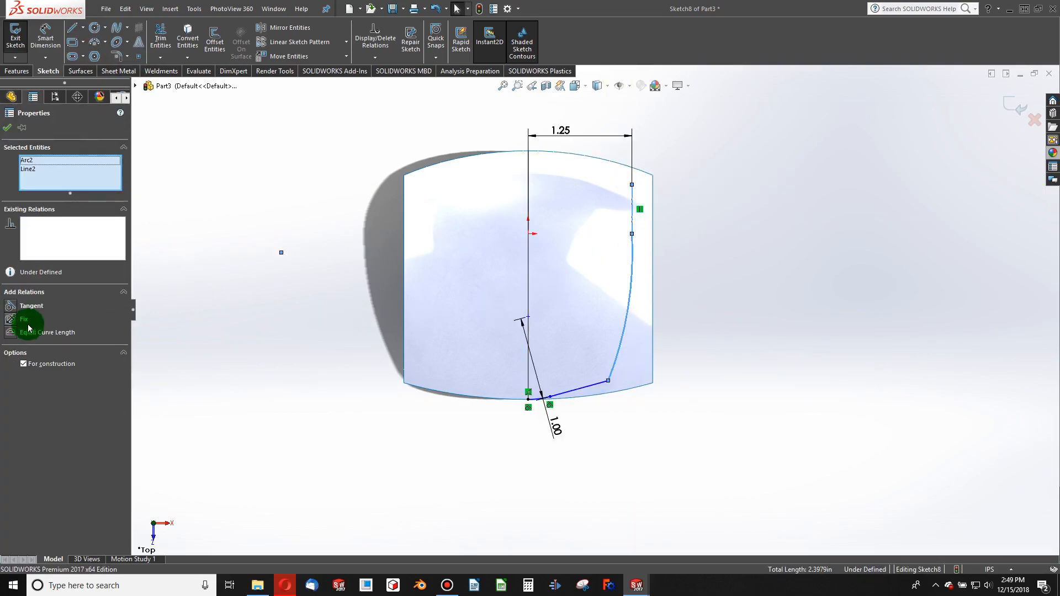
click(12, 307)
click(523, 304)
click(814, 307)
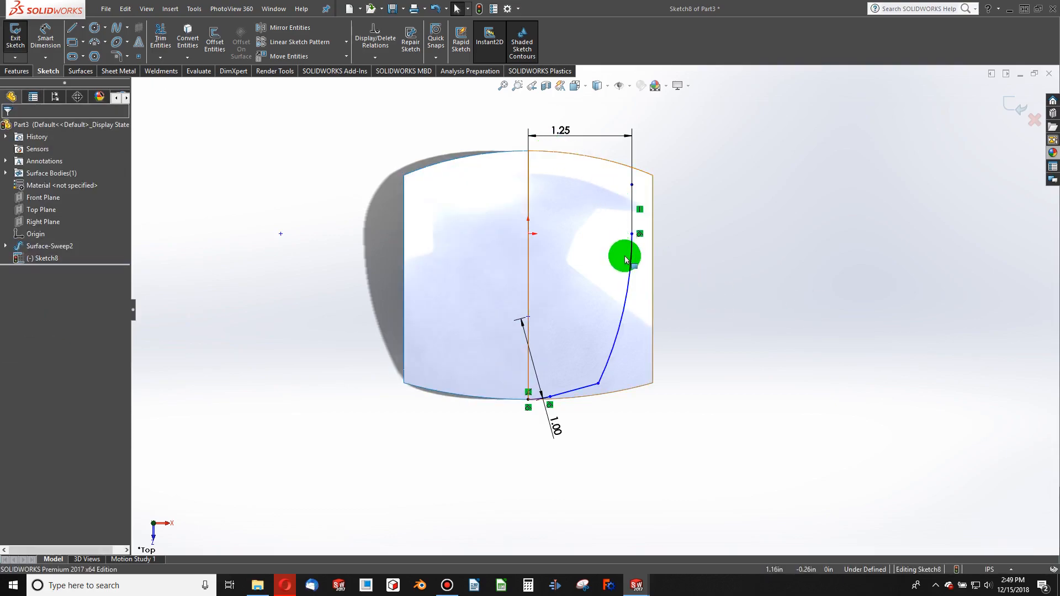
Step: Sketch a three-point arc of about 0.99 in radius from the side arc's upper end to the surface's back edge
click(94, 42)
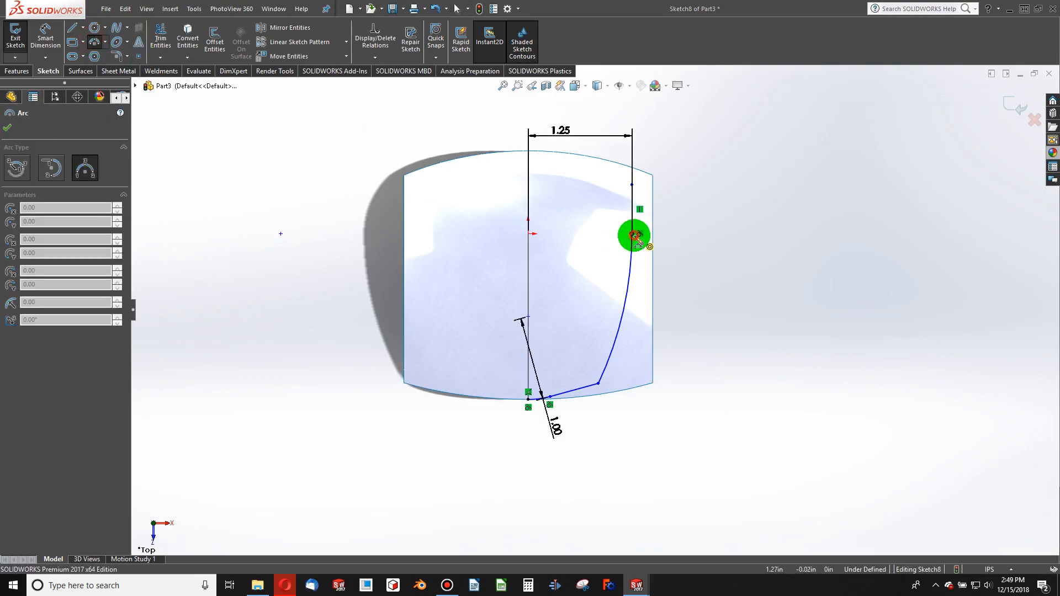
click(633, 234)
click(585, 156)
click(622, 190)
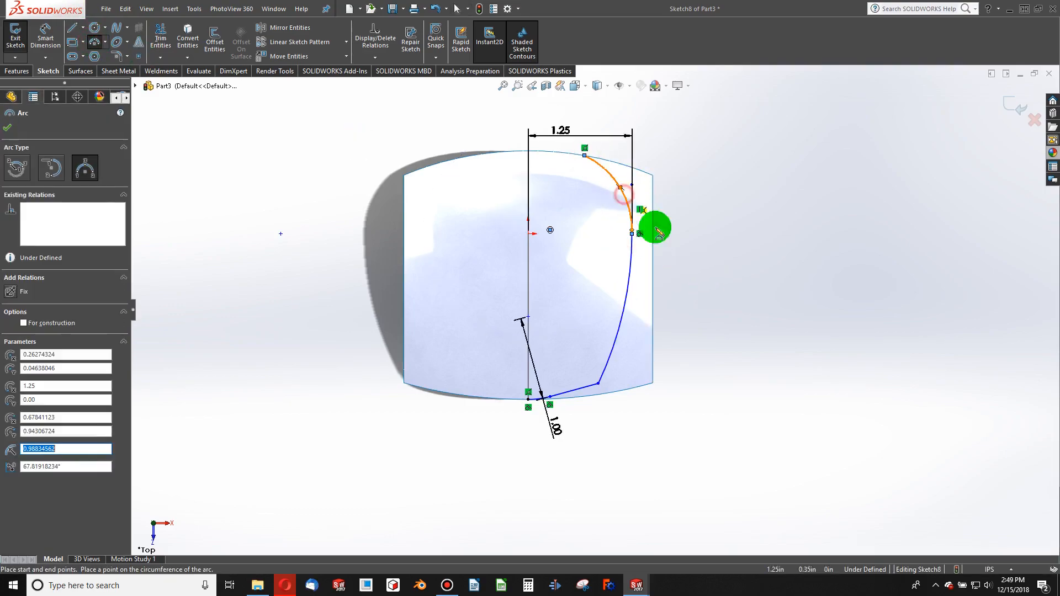
key(Escape)
Step: Make the new corner arc tangent to the side arc
click(625, 206)
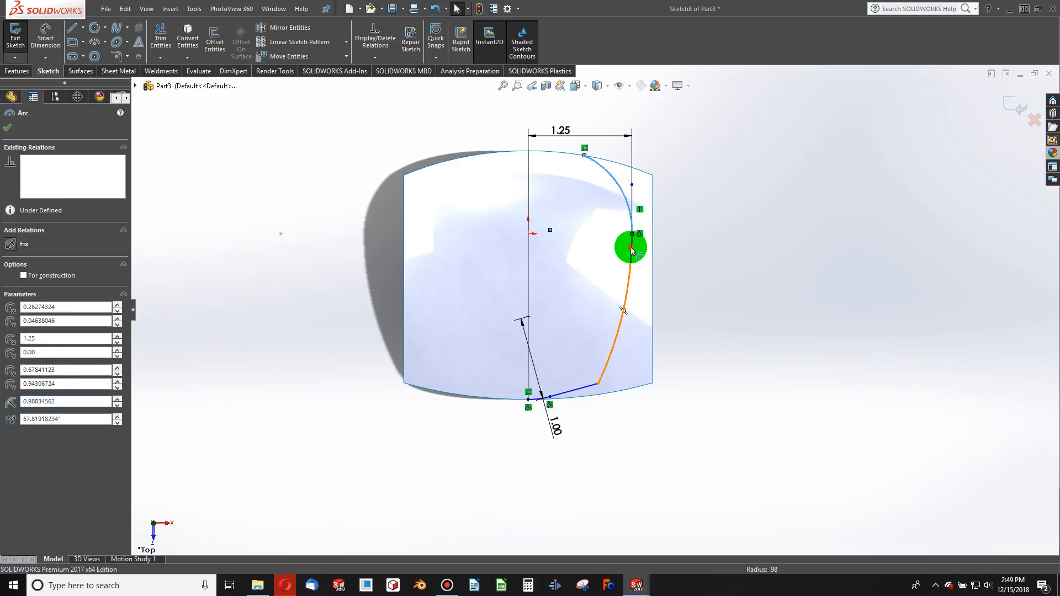
ctrl+click(632, 243)
click(21, 323)
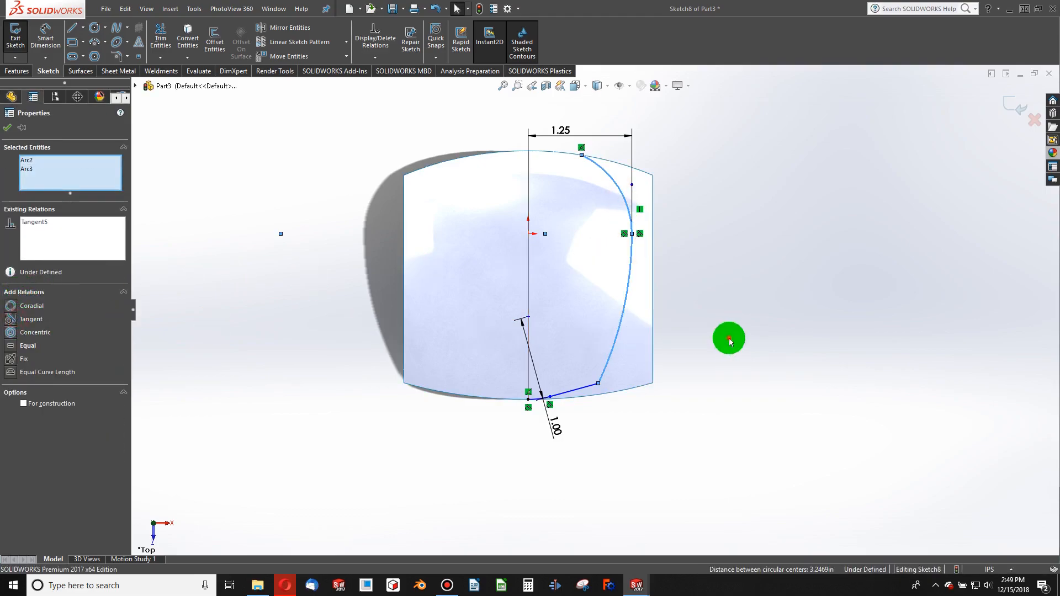
click(729, 341)
Step: Sketch a three-point arc along the surface's back edge from the centre line's back end to the corner arc's free end
scroll(583, 157, down, 3)
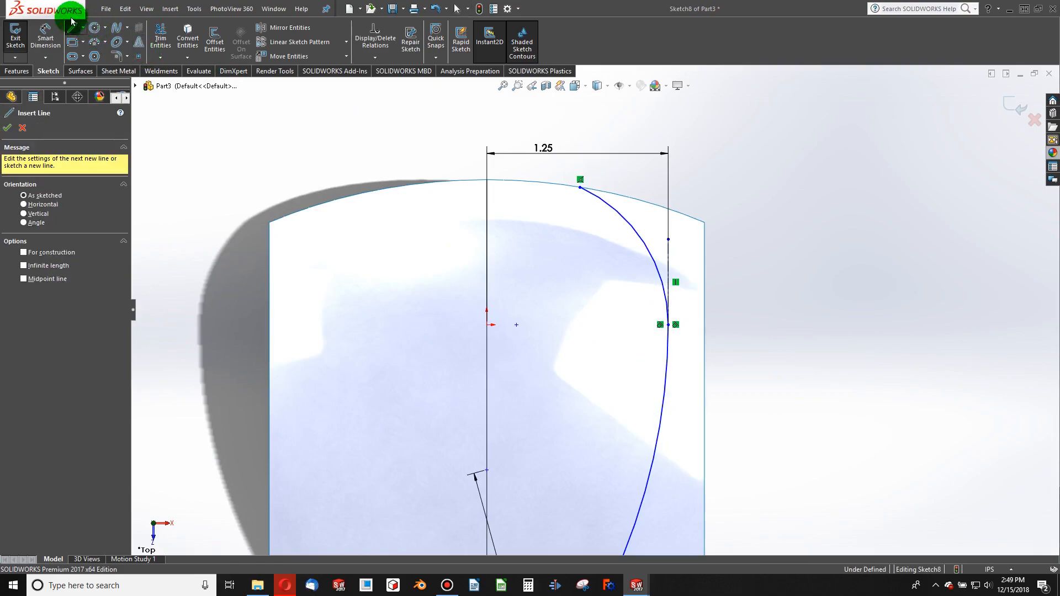
click(90, 43)
click(489, 180)
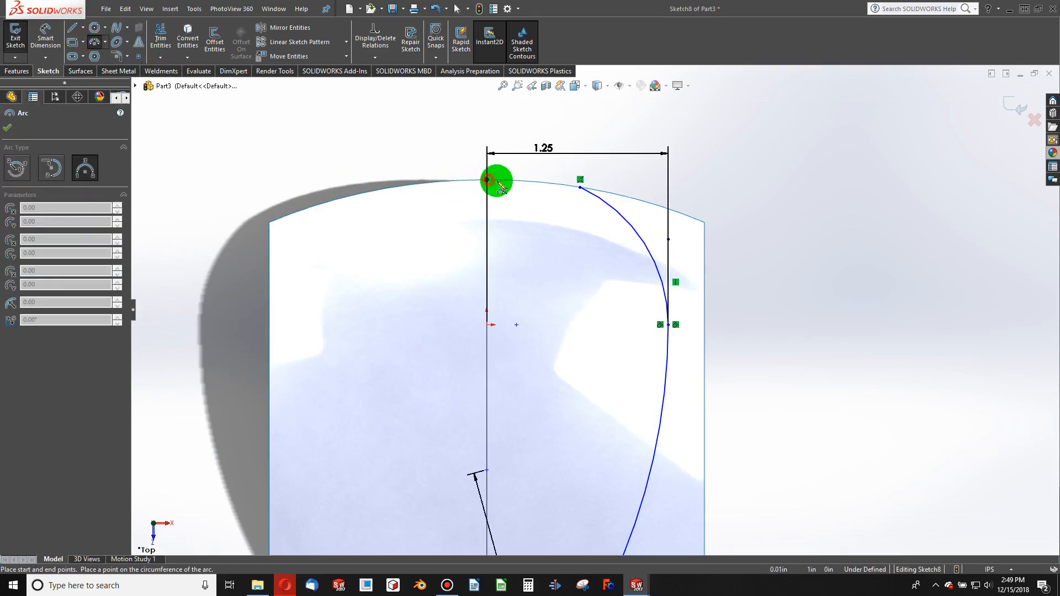
click(580, 188)
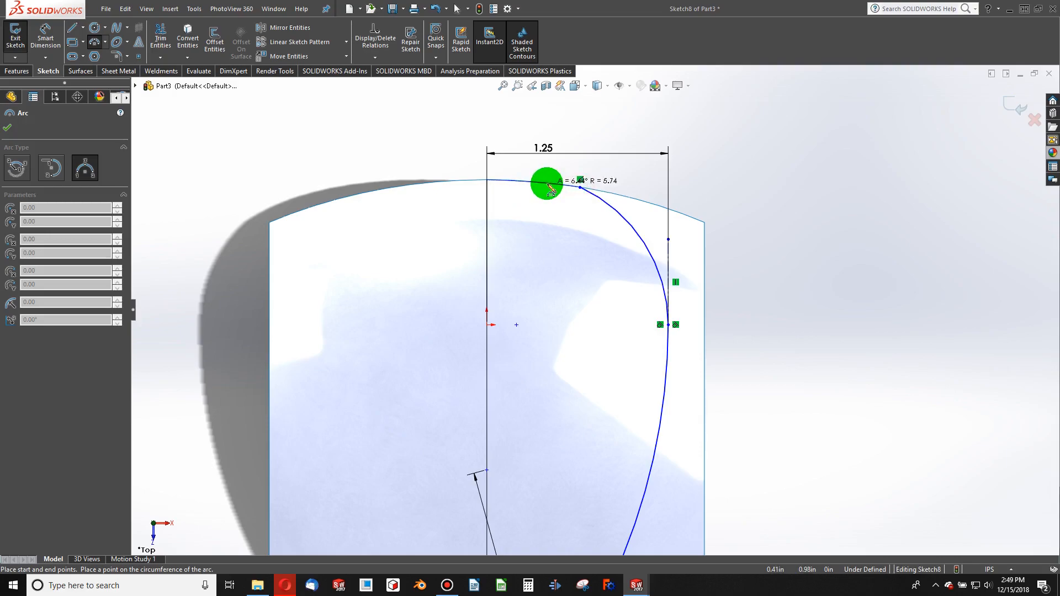
click(546, 183)
key(Escape)
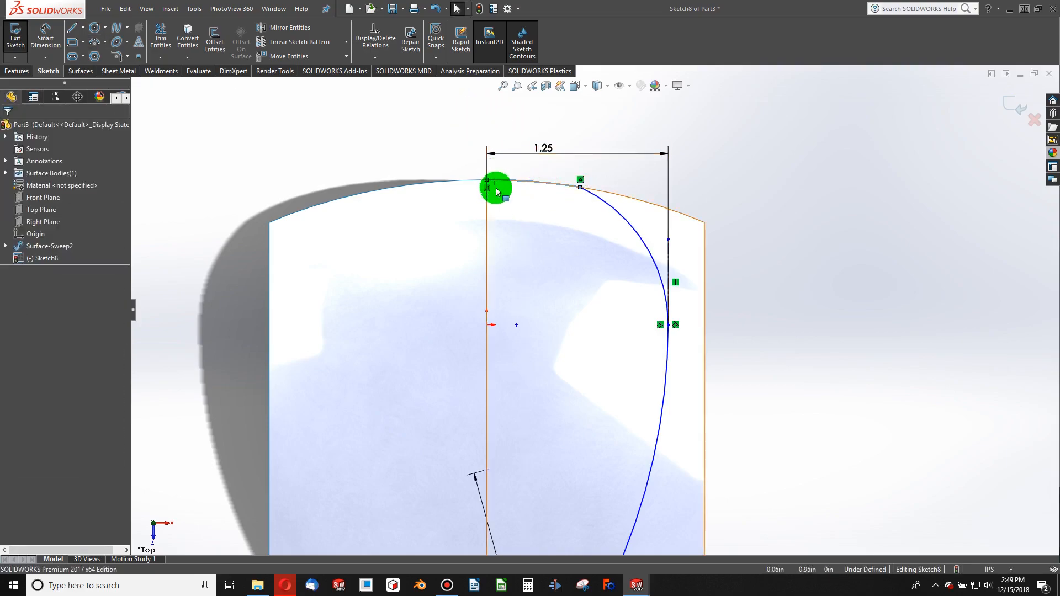
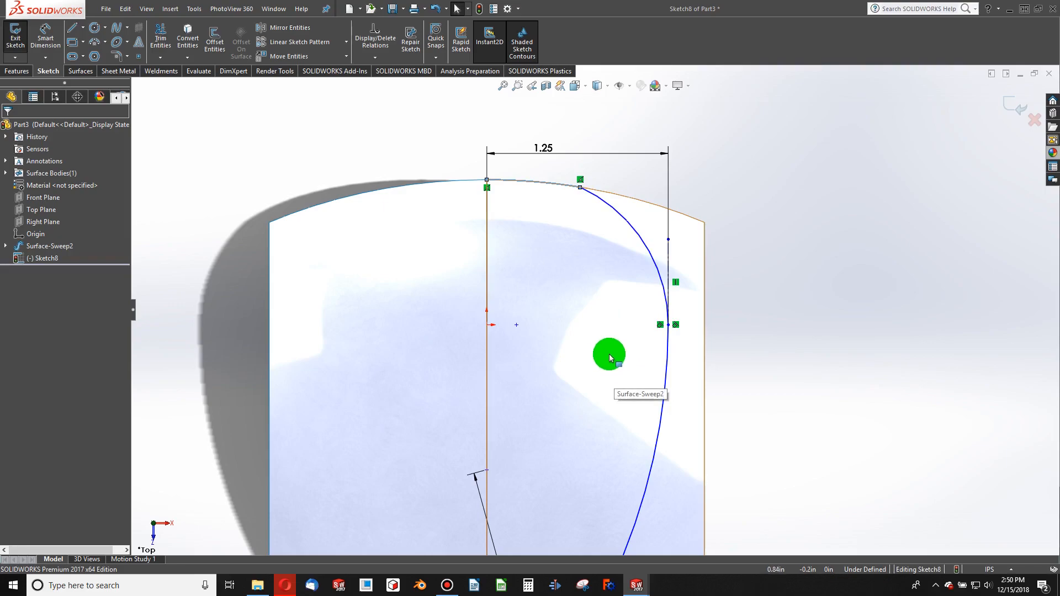
Step: Dimension the horizontal distance from the centre line to the joint of the back and corner arcs at 0.65 in
scroll(661, 327, up, 3)
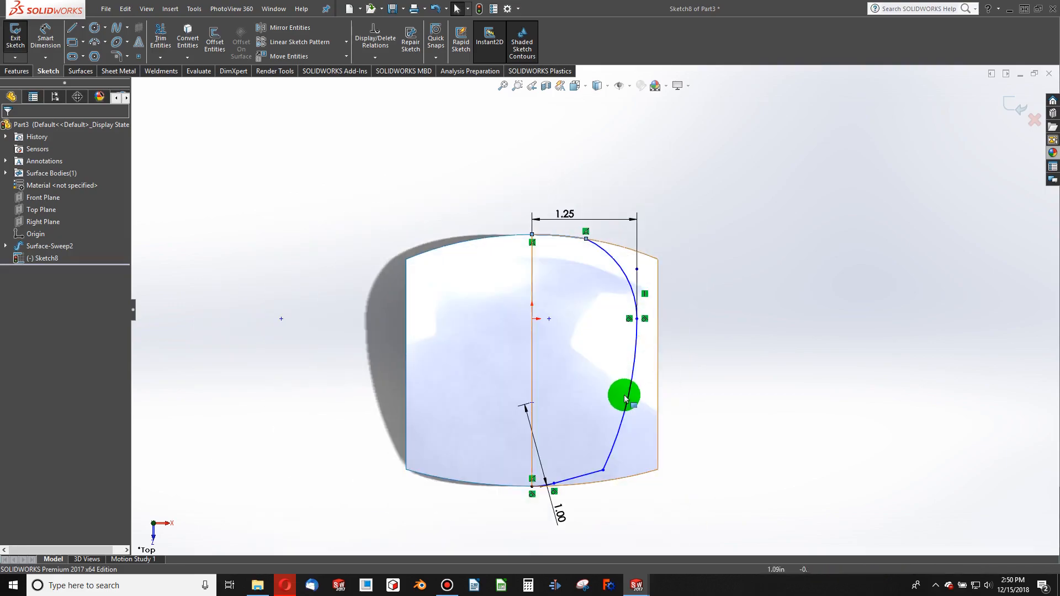
scroll(617, 418, down, 2)
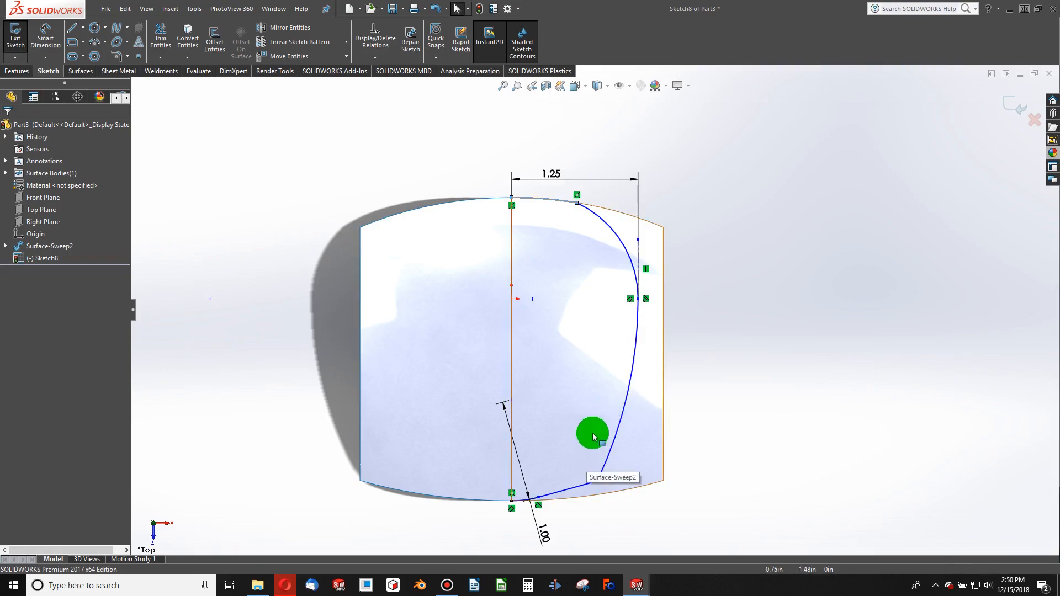
scroll(554, 315, down, 2)
click(555, 326)
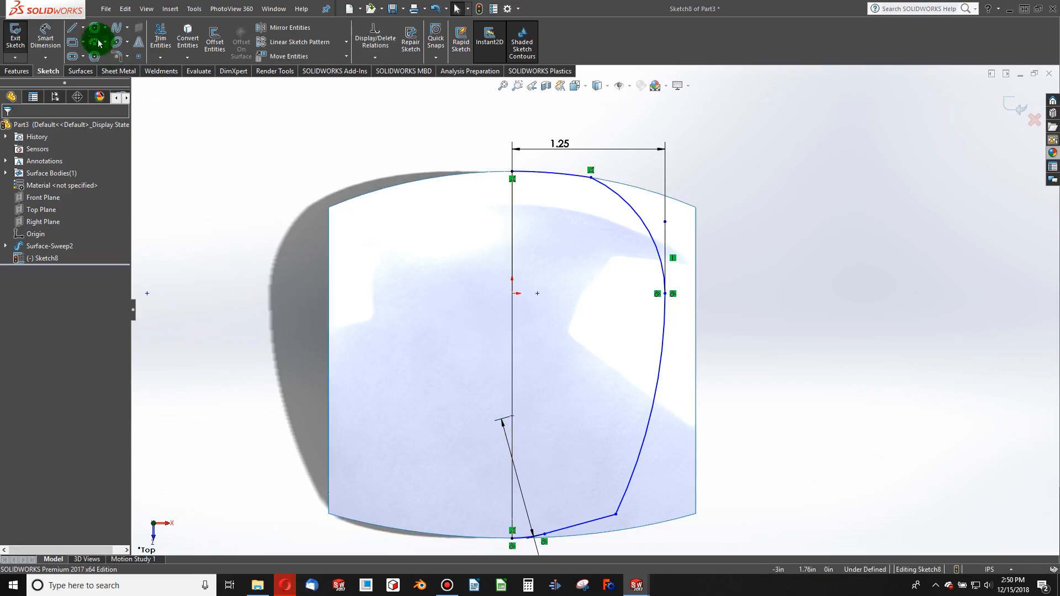
click(54, 35)
click(509, 139)
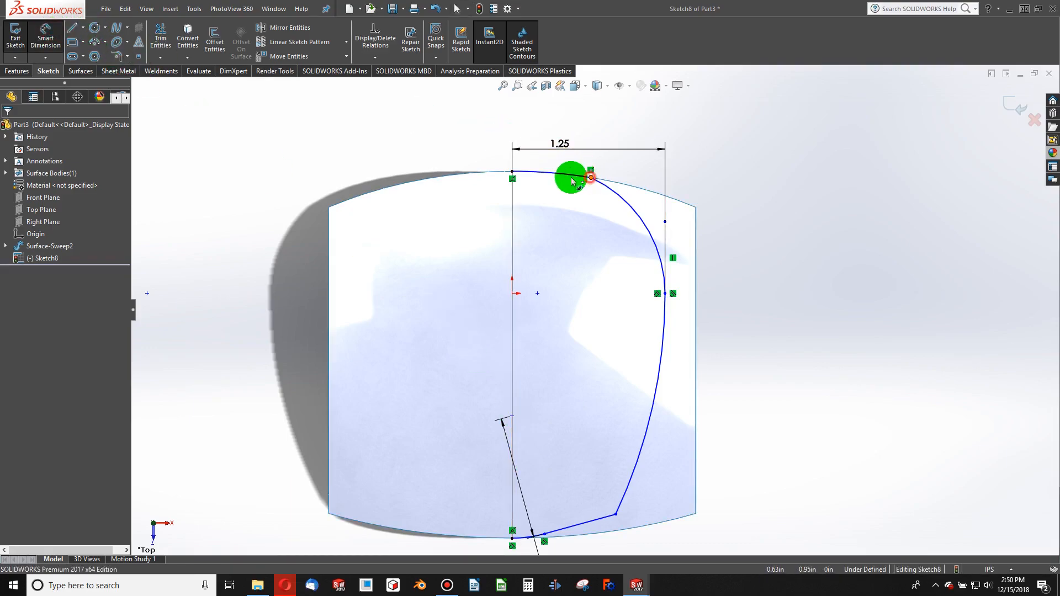
click(573, 182)
click(523, 116)
text(0.)
key(Return)
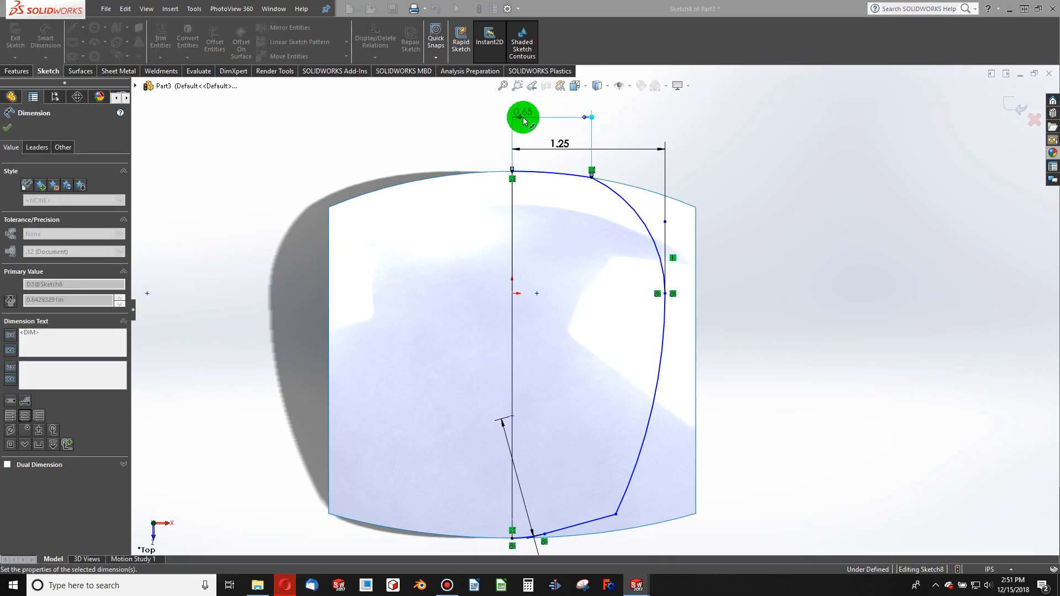
Step: Make the back arc tangent to the surface's back edge on the other side of the centre line
click(536, 171)
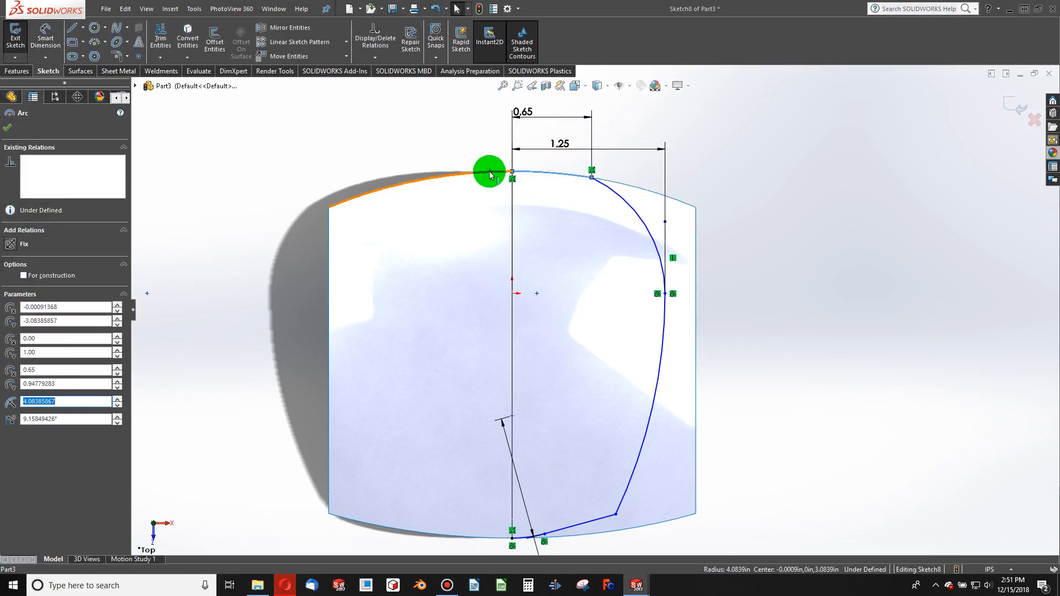
ctrl+click(490, 175)
click(12, 307)
click(220, 179)
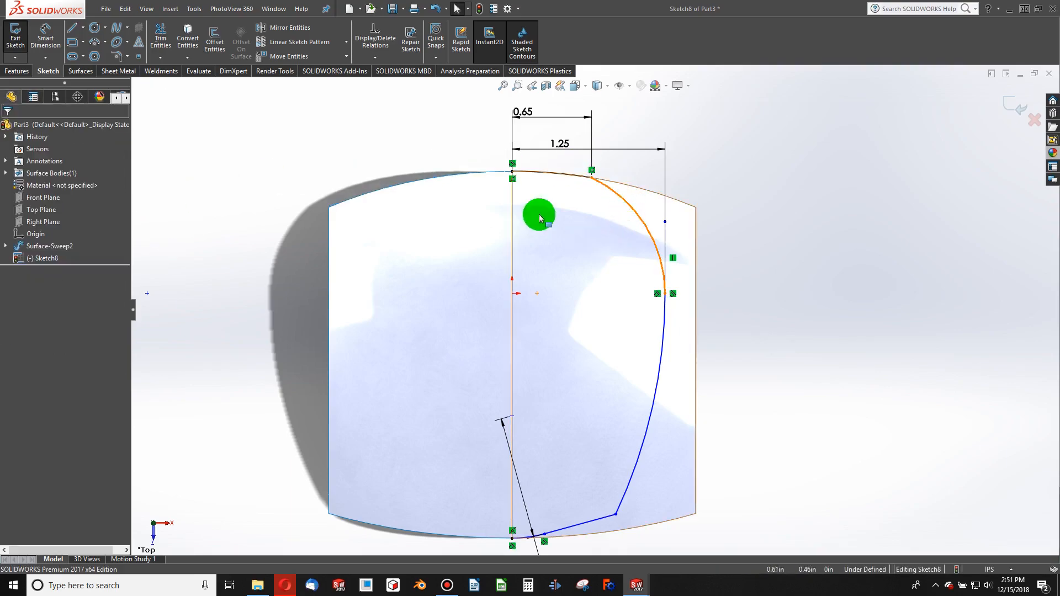
Step: Dimension the corner arc's radius at 1 in
click(46, 39)
click(624, 206)
click(561, 247)
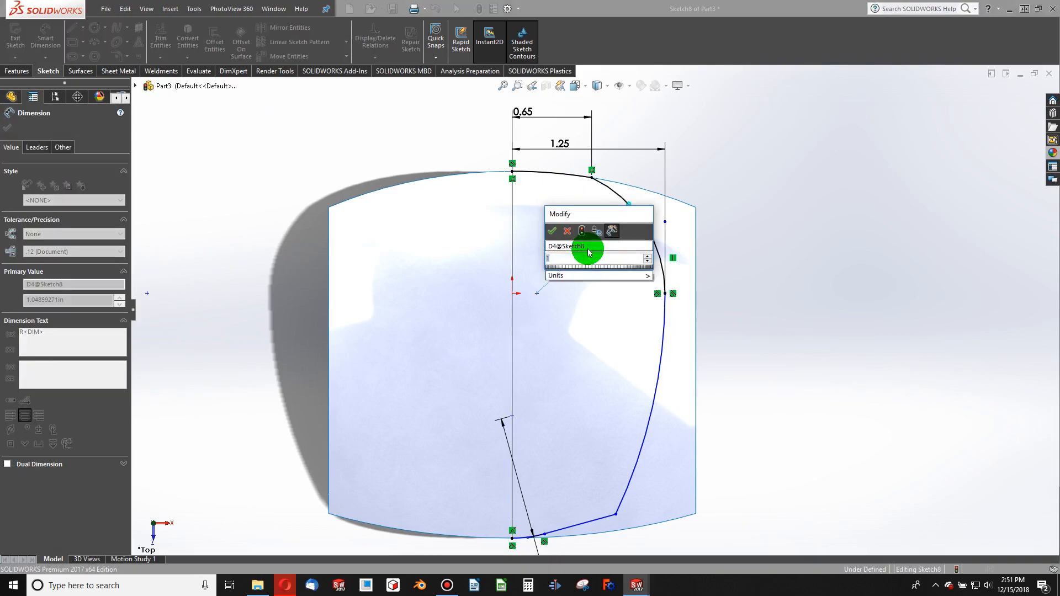
text(1)
key(Return)
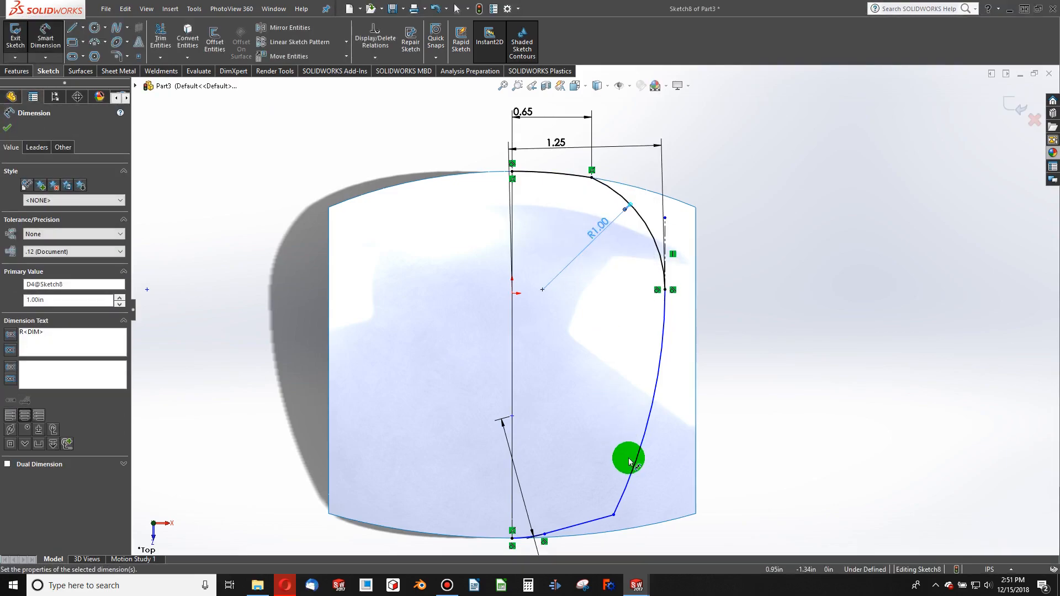
Step: Dimension the side arc's radius at 4.25 in
click(627, 490)
click(592, 461)
text(4.25)
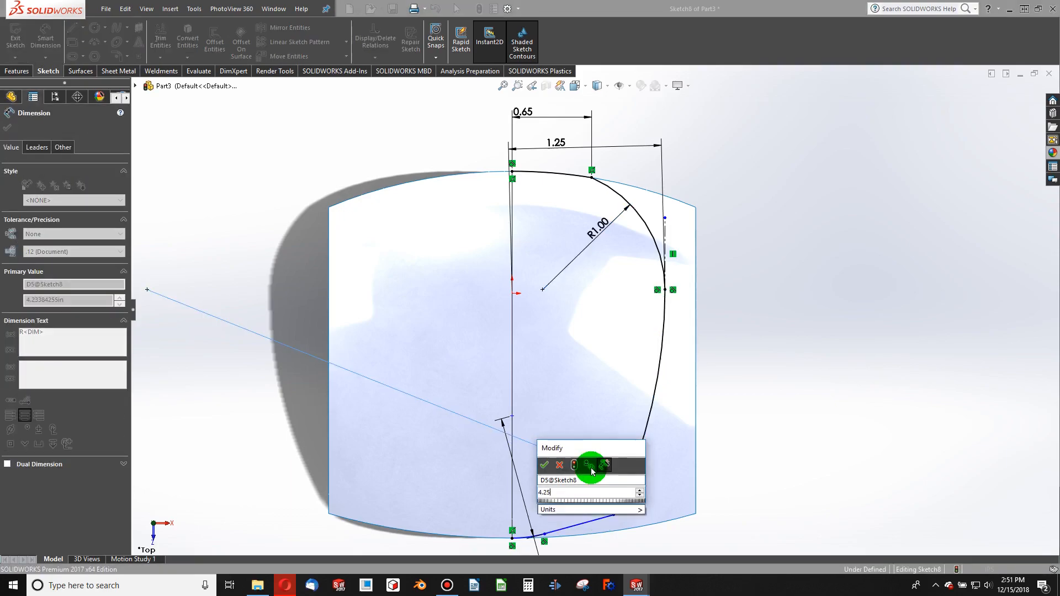
key(Return)
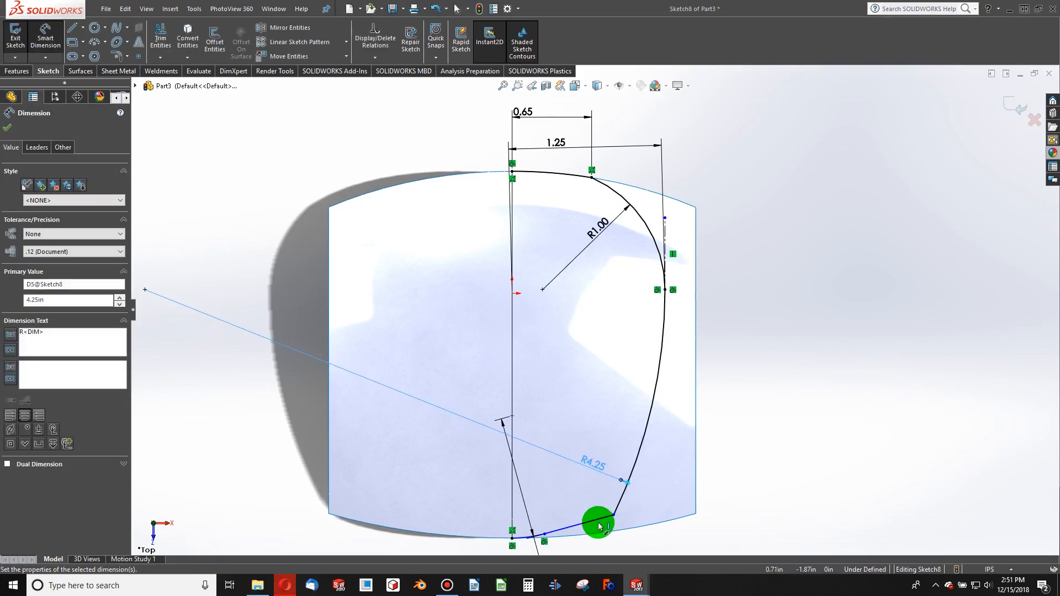
Step: Dimension the distance from the centre line's front end to the sloping line's outer end at 0.85 in
click(614, 516)
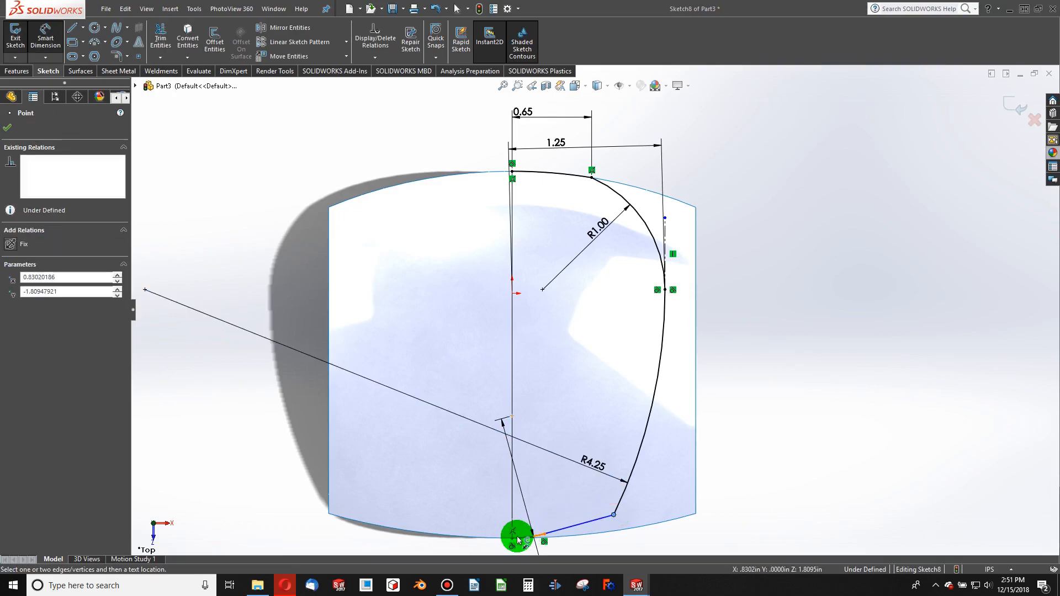
click(461, 516)
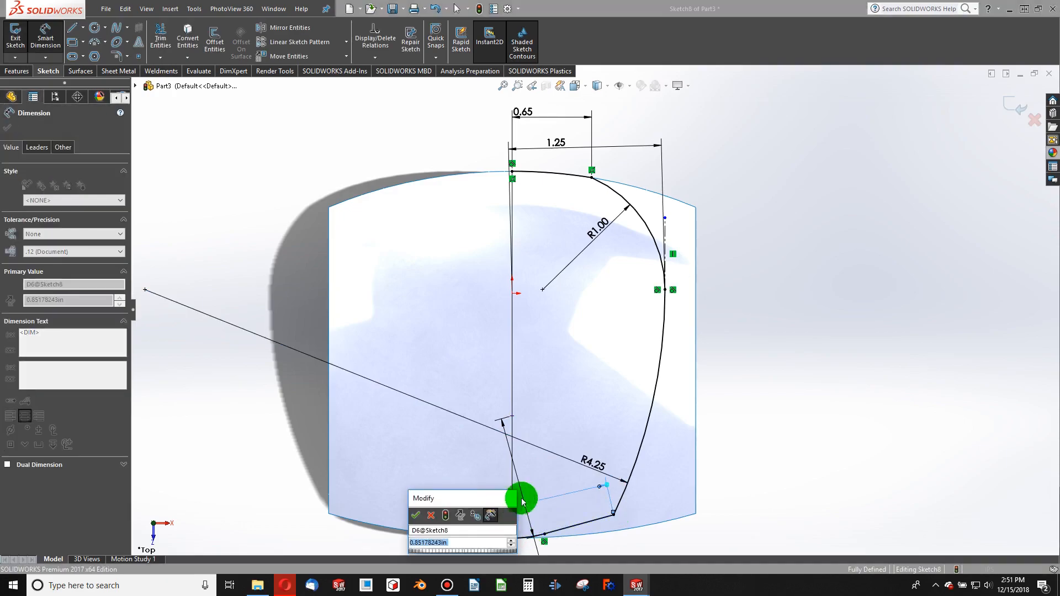
text(0.8)
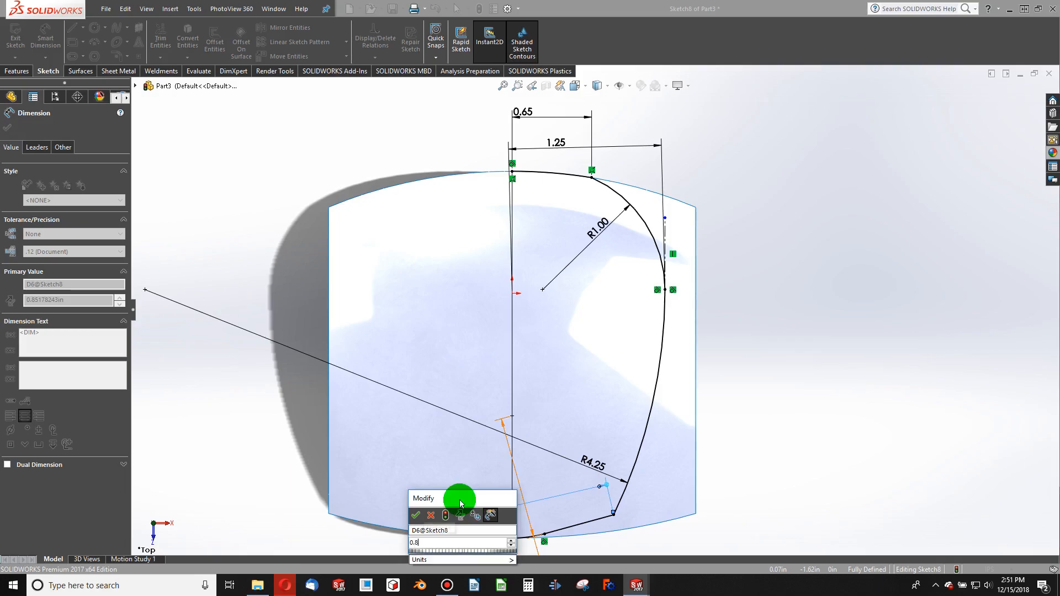
text(5)
key(Return)
key(Escape)
key(f)
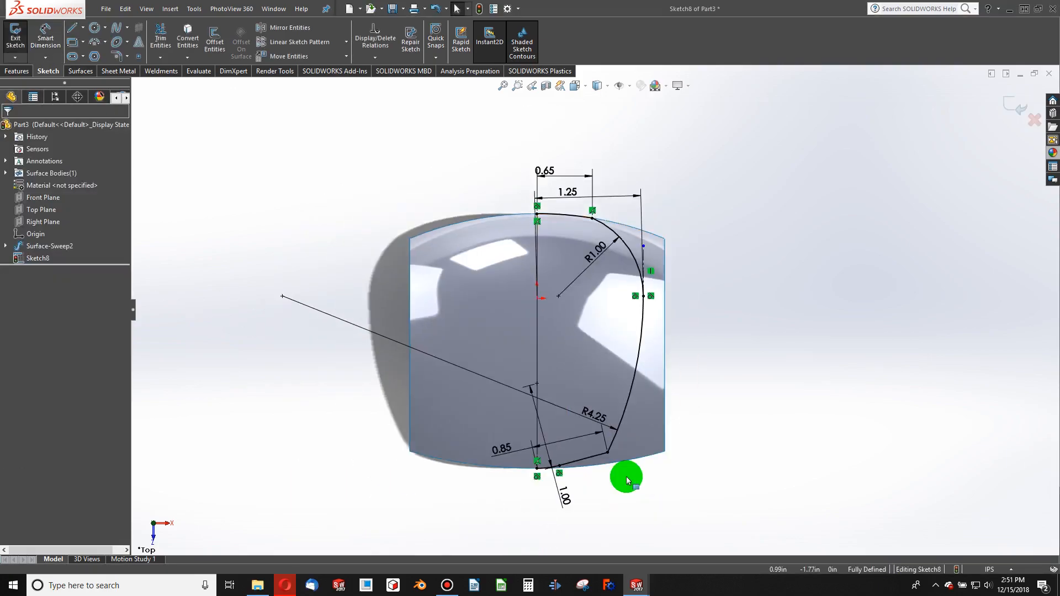
scroll(627, 481, down, 5)
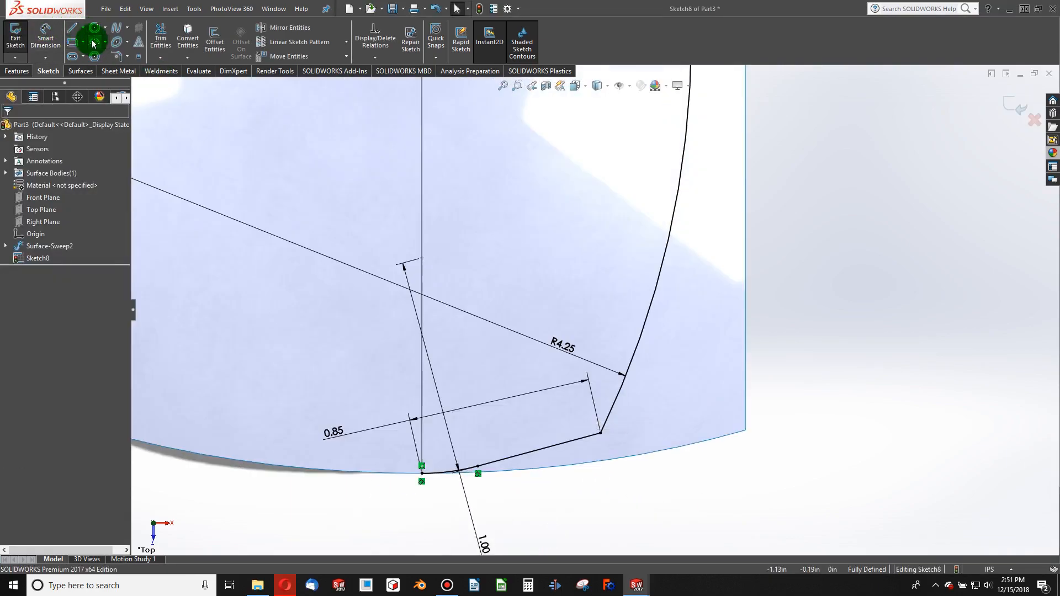
Step: Fillet the corner between the sloping line and the side arc with a 0.5 in radius
click(117, 56)
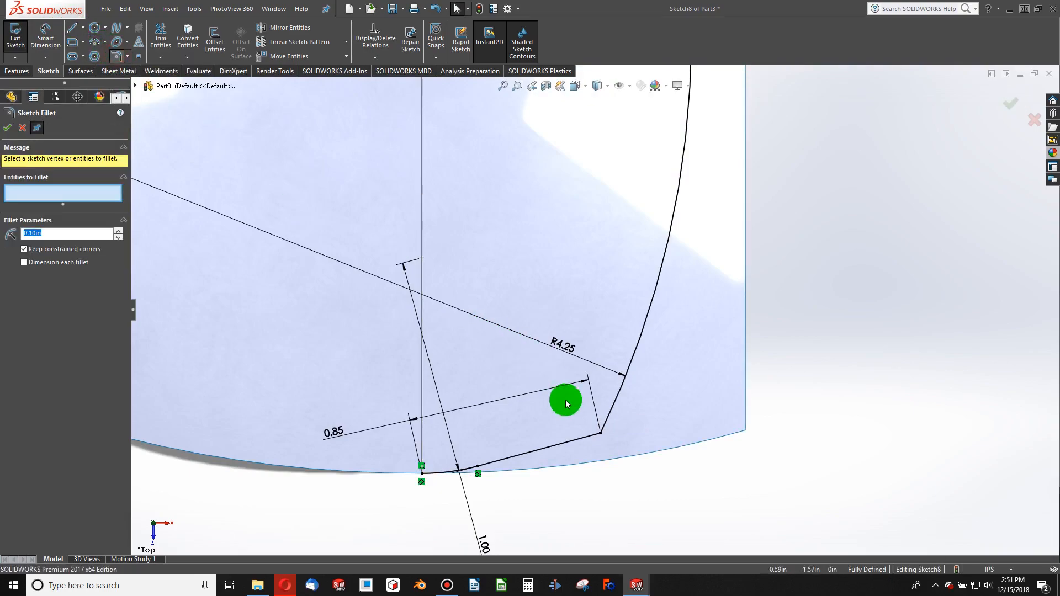
click(601, 436)
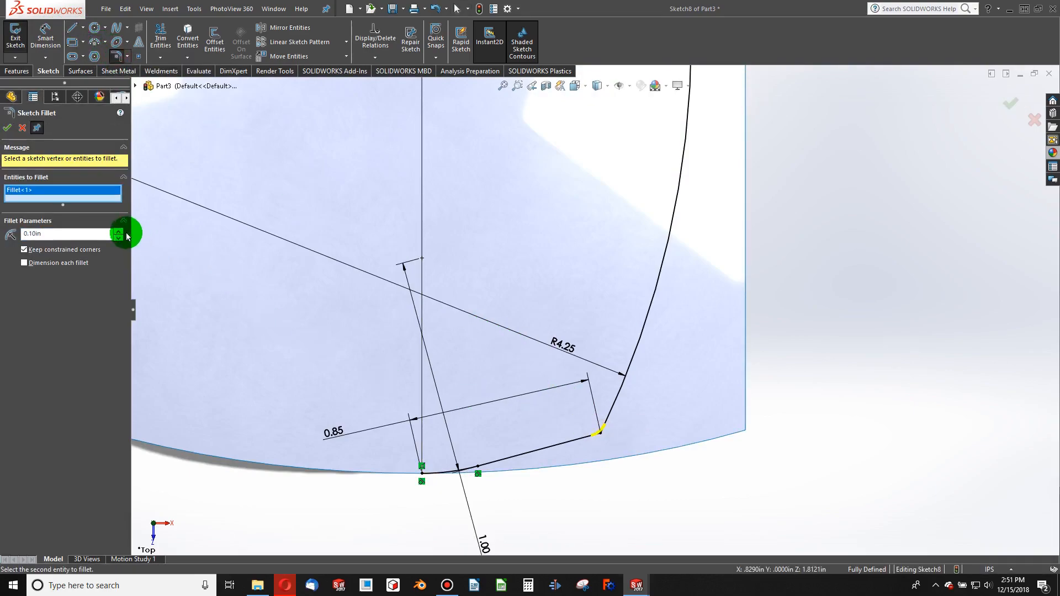
click(4, 130)
scroll(539, 366, up, 5)
scroll(530, 402, down, 4)
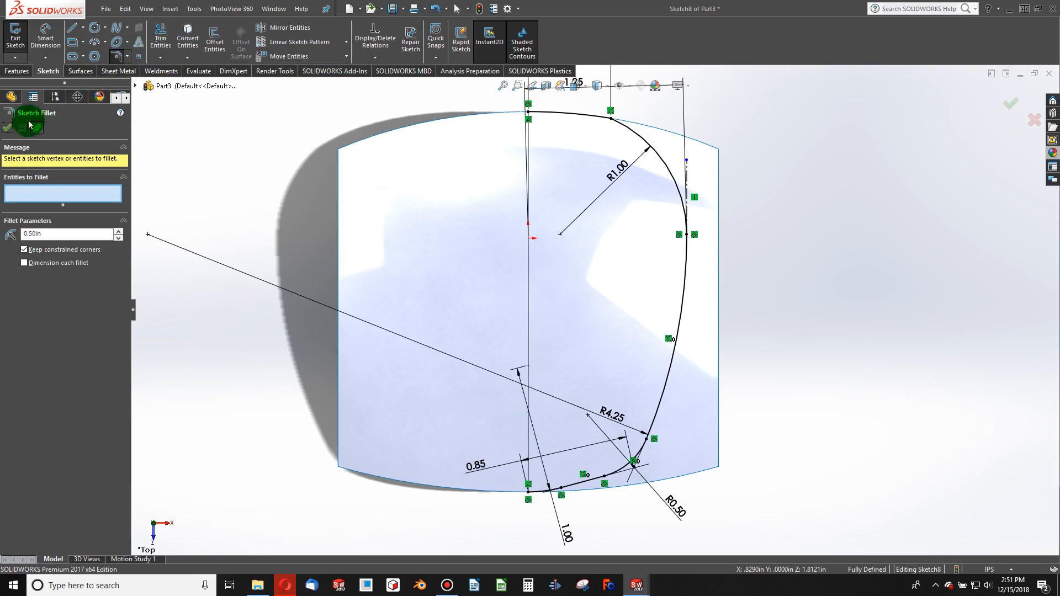
click(6, 131)
Step: Delete the 0.85 in dimension between the centre line's front end and the sloping line's outer end
click(476, 465)
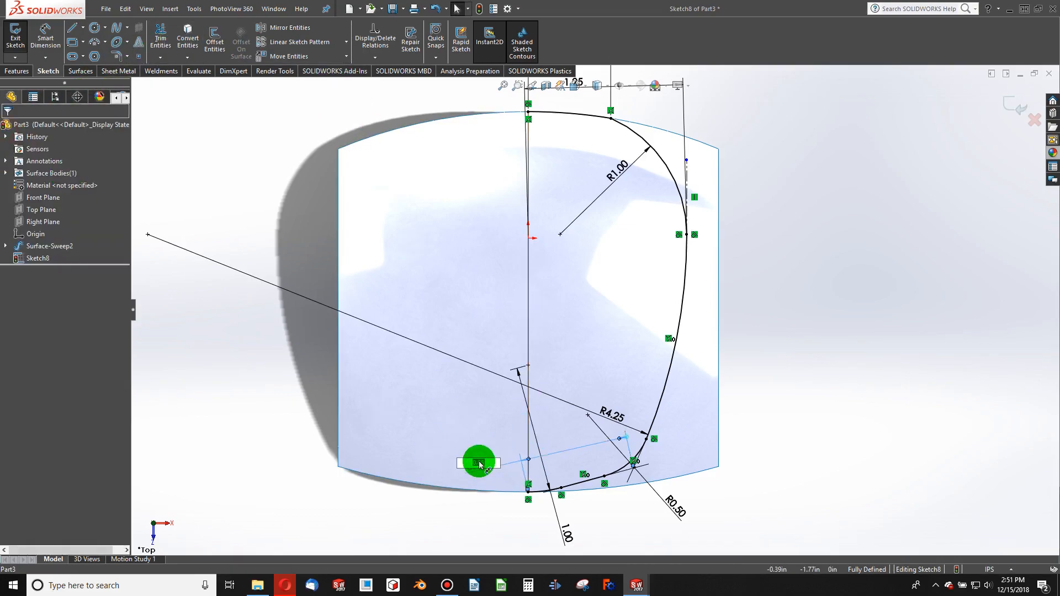
drag(478, 464, 475, 443)
click(329, 302)
Step: Dimension the front-to-back distance from the outline's front centre point to the side arc's front end at 0.5 in
click(46, 36)
click(546, 395)
click(635, 440)
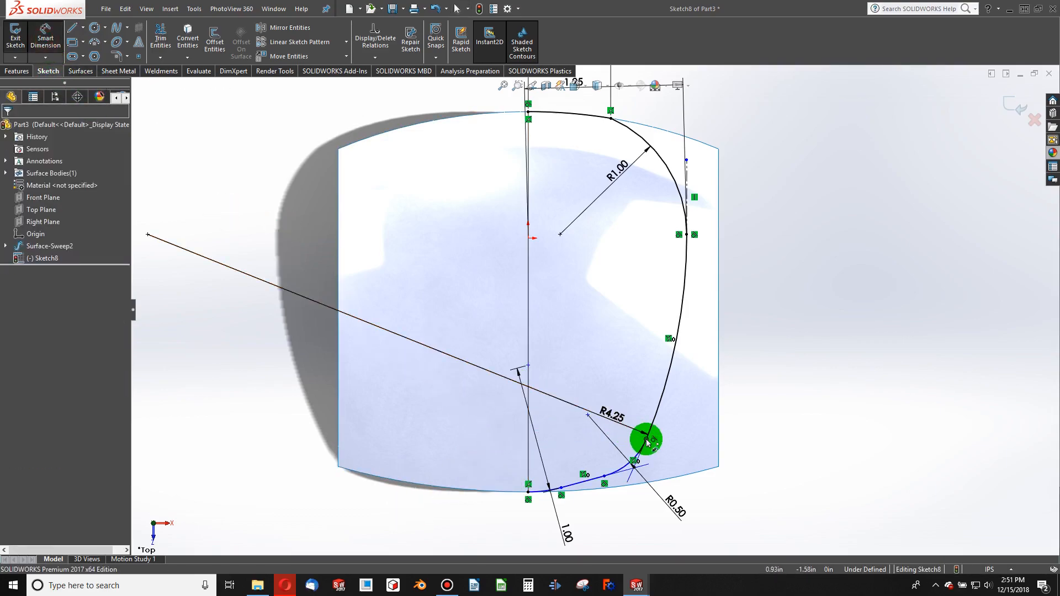
click(539, 497)
click(479, 474)
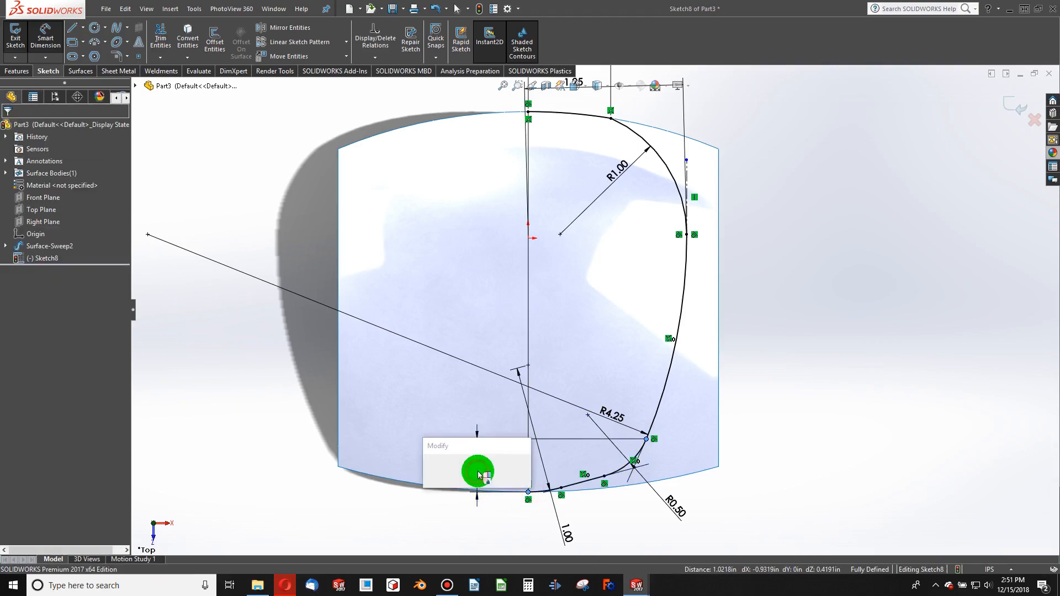
text(0.5)
key(Return)
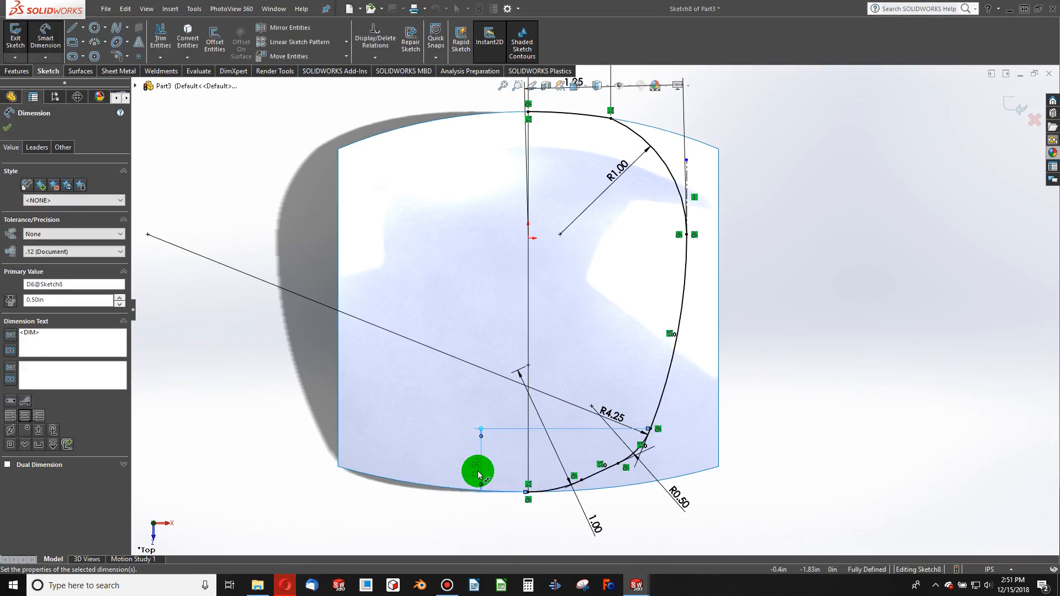
scroll(639, 405, down, 3)
scroll(557, 271, up, 2)
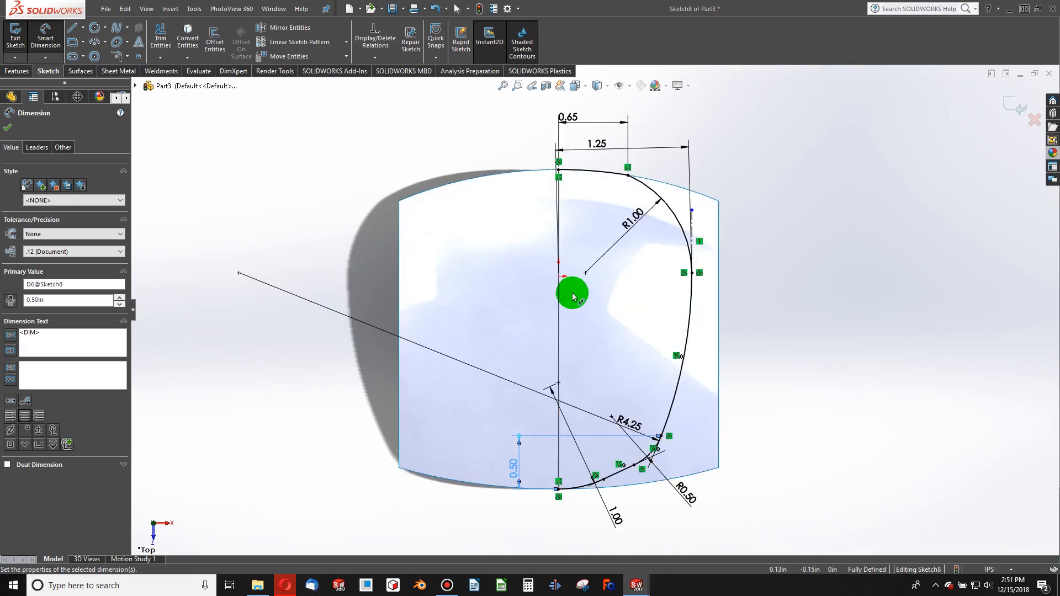
Step: Draw a construction line along the centre from the outline's back end point to its front end point
click(82, 29)
click(100, 56)
mouse_move(558, 171)
mouse_down()
mouse_move(545, 386)
mouse_move(555, 505)
mouse_move(559, 490)
mouse_up()
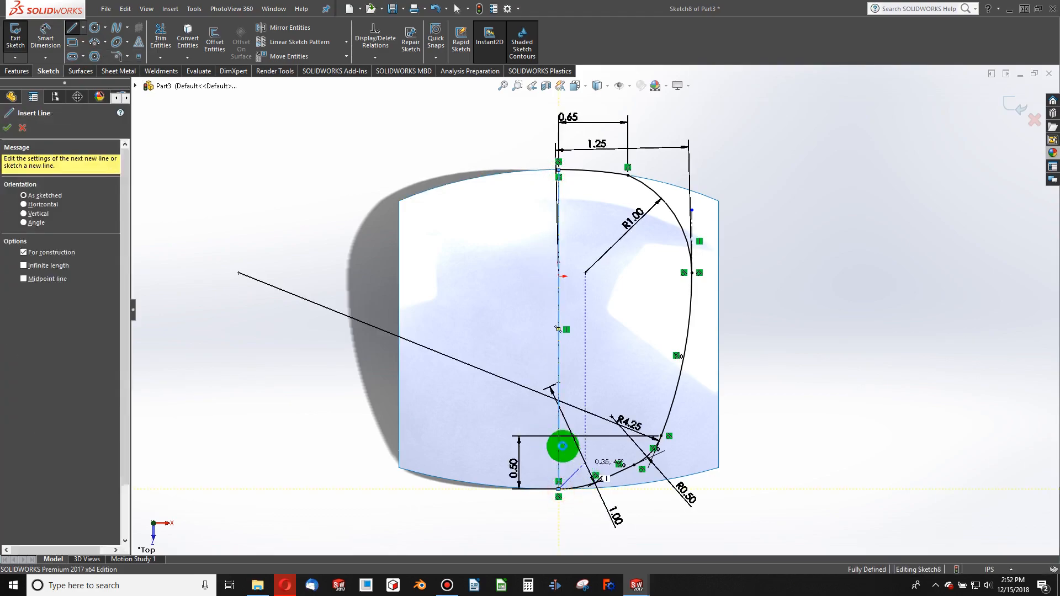
key(Escape)
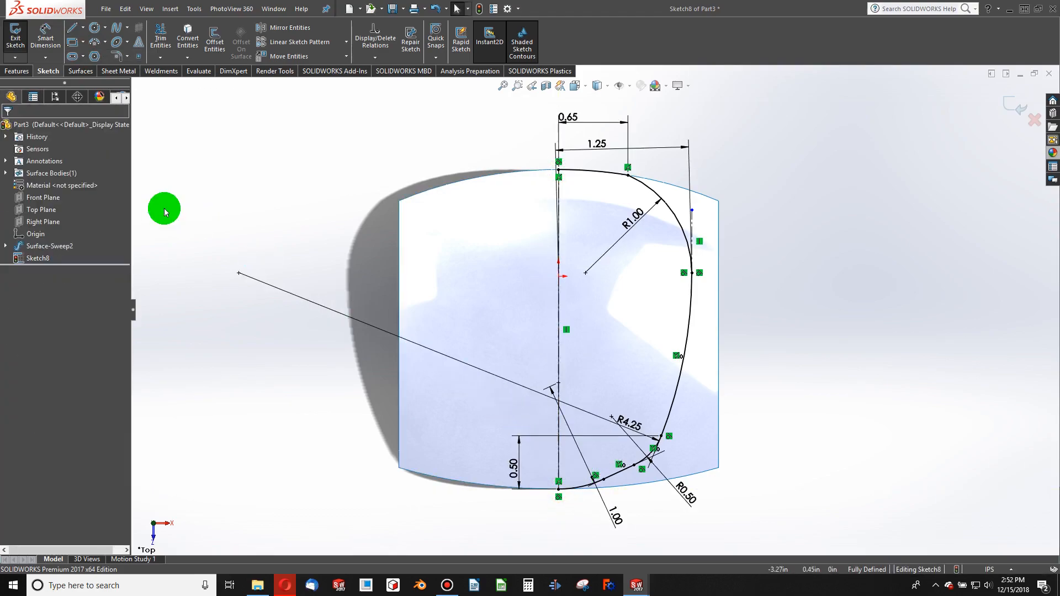
Step: Mirror all arcs and lines of the half outline about the central construction line, keeping the originals
click(281, 33)
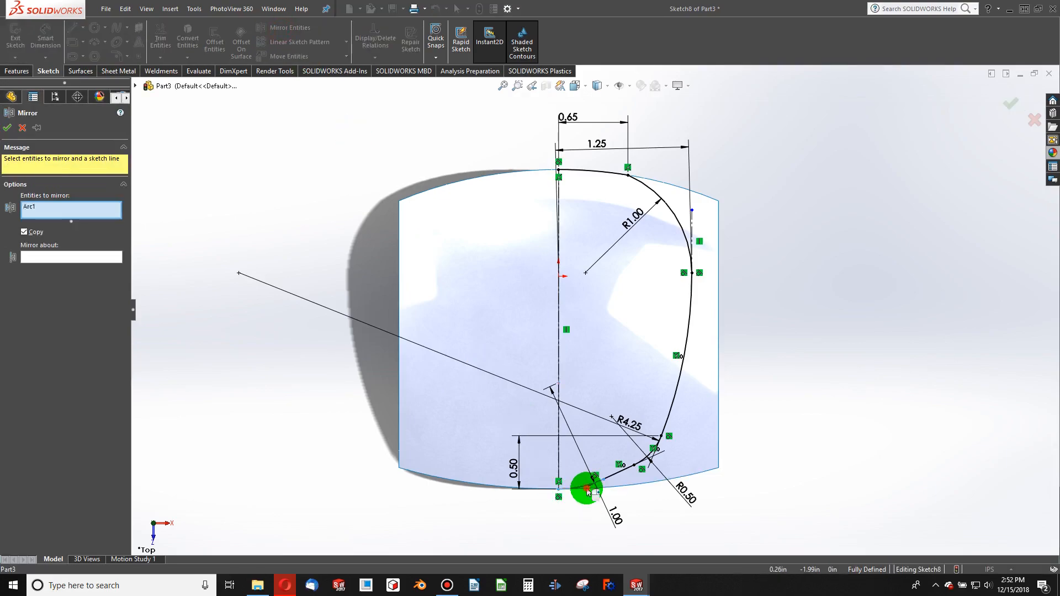
click(611, 476)
click(645, 456)
mouse_move(569, 534)
mouse_down()
mouse_move(603, 500)
mouse_move(730, 94)
mouse_up()
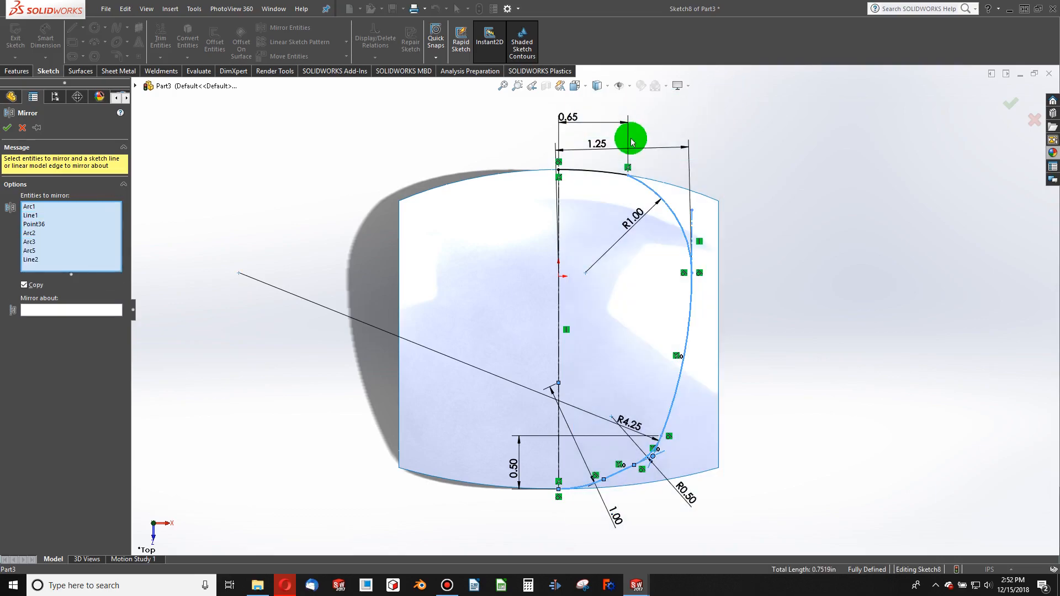
click(613, 184)
click(142, 301)
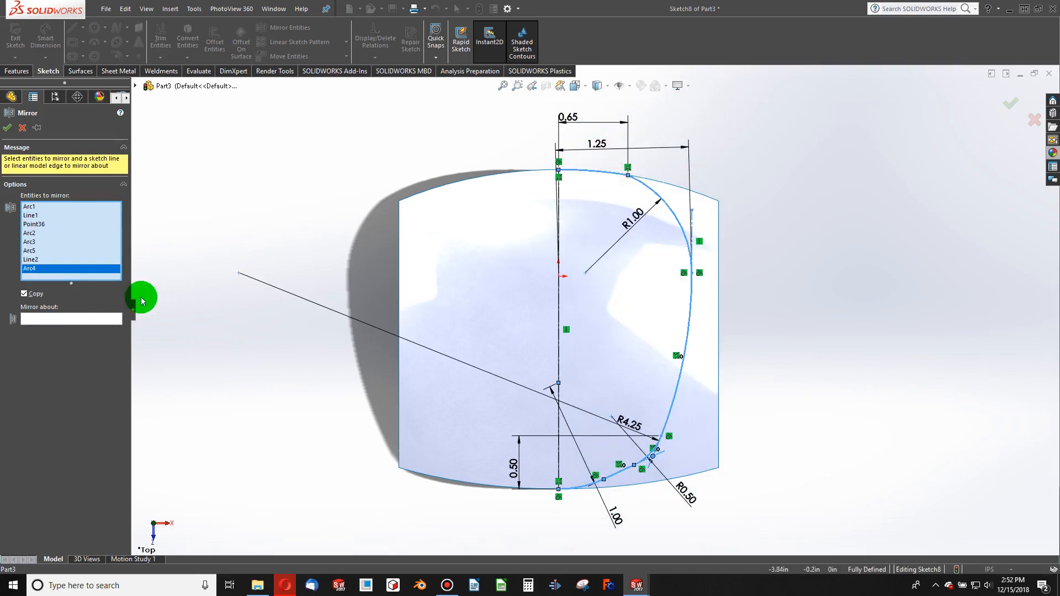
click(74, 319)
click(562, 289)
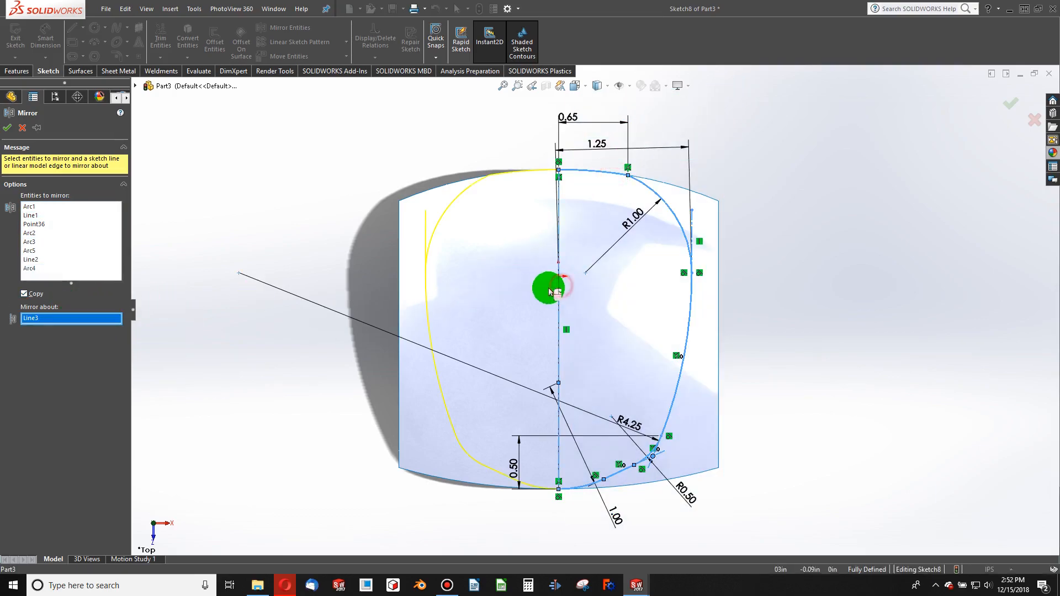
click(5, 128)
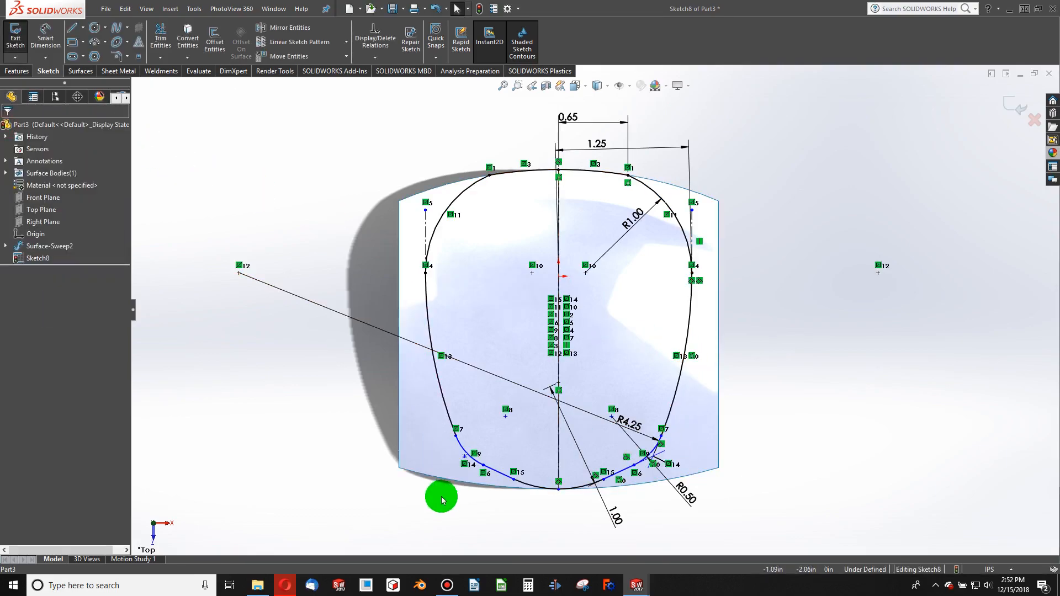
Step: Move the side arc's front end slightly forward along the outline to test the sketch's remaining freedom
scroll(594, 495, down, 1)
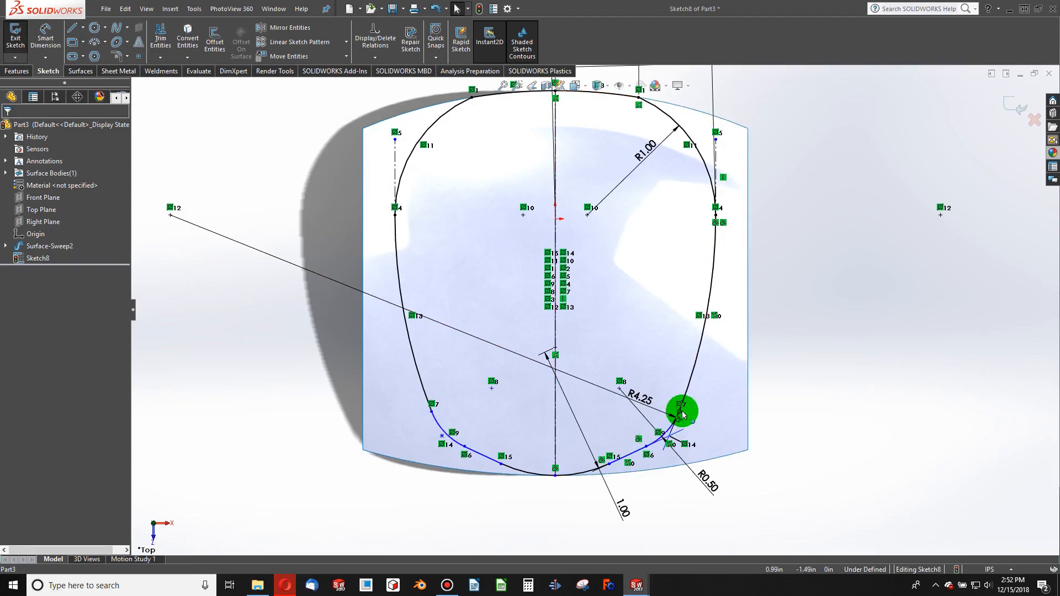
mouse_move(680, 412)
mouse_down()
mouse_move(710, 381)
mouse_move(694, 421)
mouse_move(717, 379)
mouse_move(701, 431)
mouse_move(685, 440)
mouse_up()
click(750, 456)
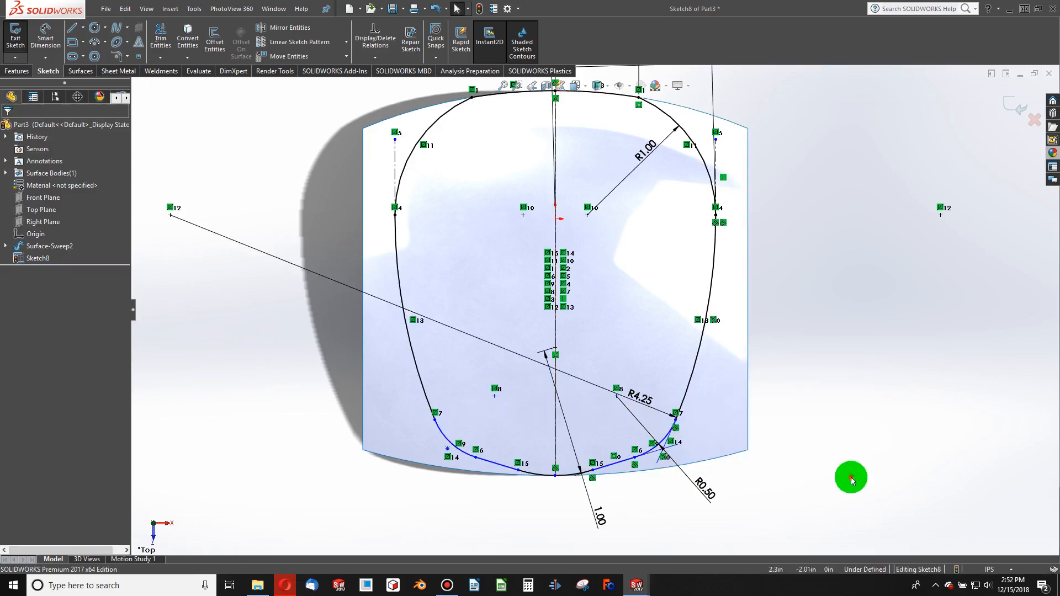
Step: Add a 0.5 in front-to-back dimension between the side arc's front end and the construction line's front end
click(45, 37)
click(635, 414)
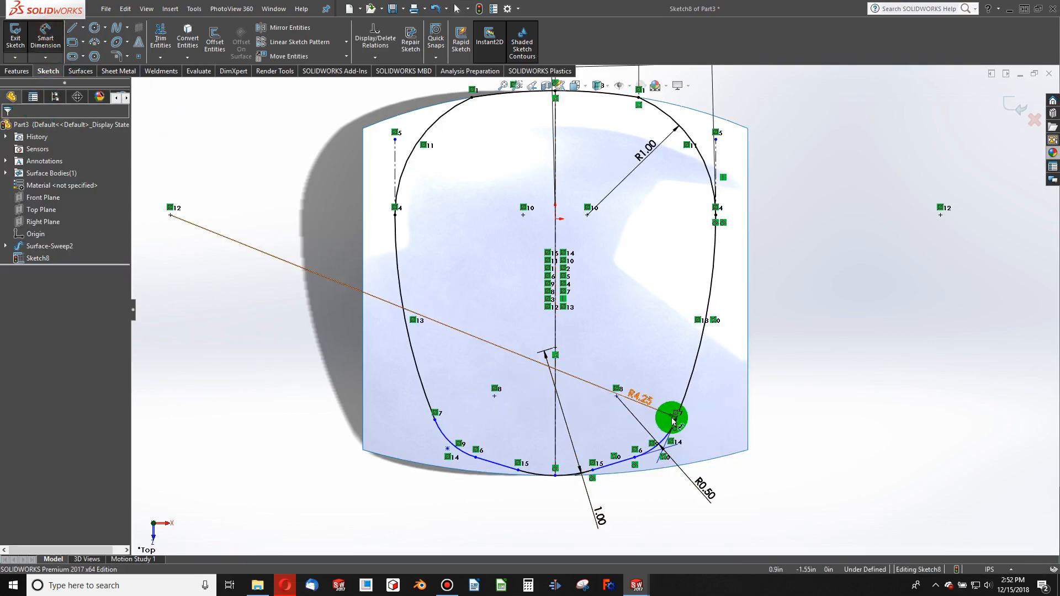
click(549, 474)
click(530, 444)
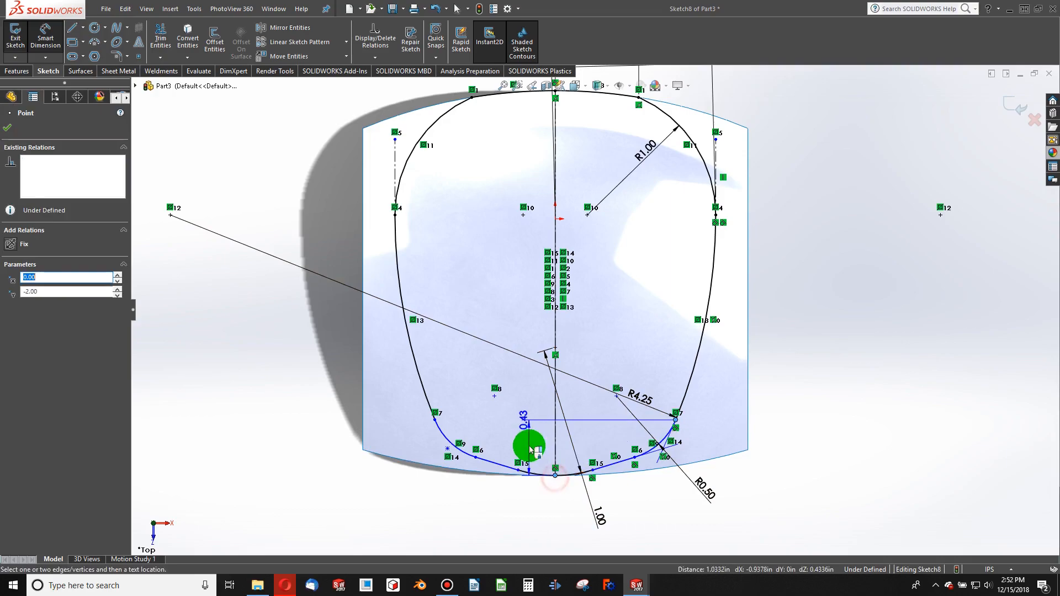
text(.2)
key(BackSpace)
key(BackSpace)
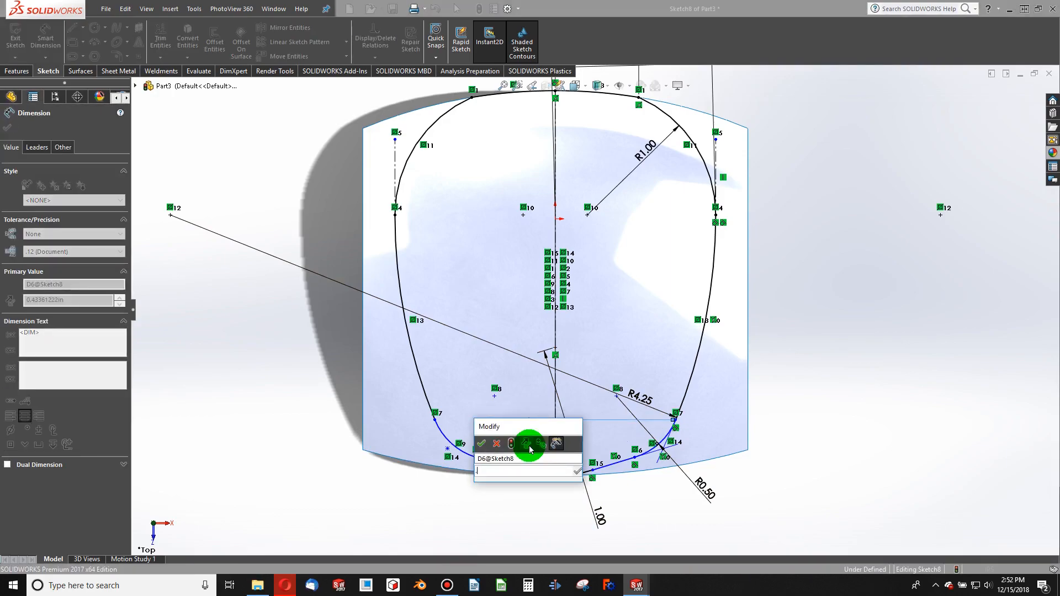
text(.5)
key(Return)
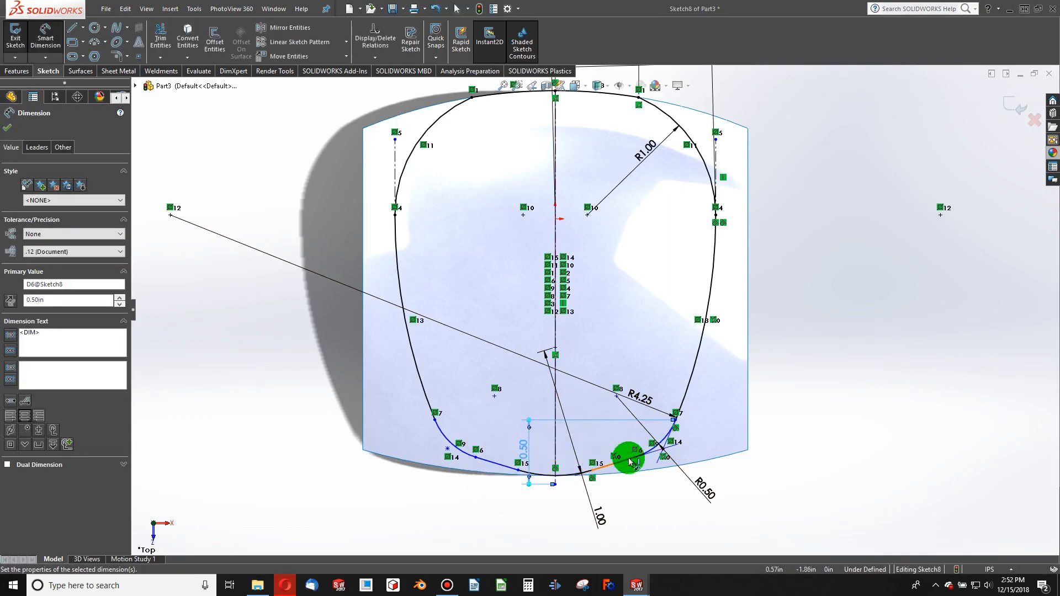
Step: Make the construction line's front end point coincident with the front arc
click(561, 491)
ctrl+click(556, 484)
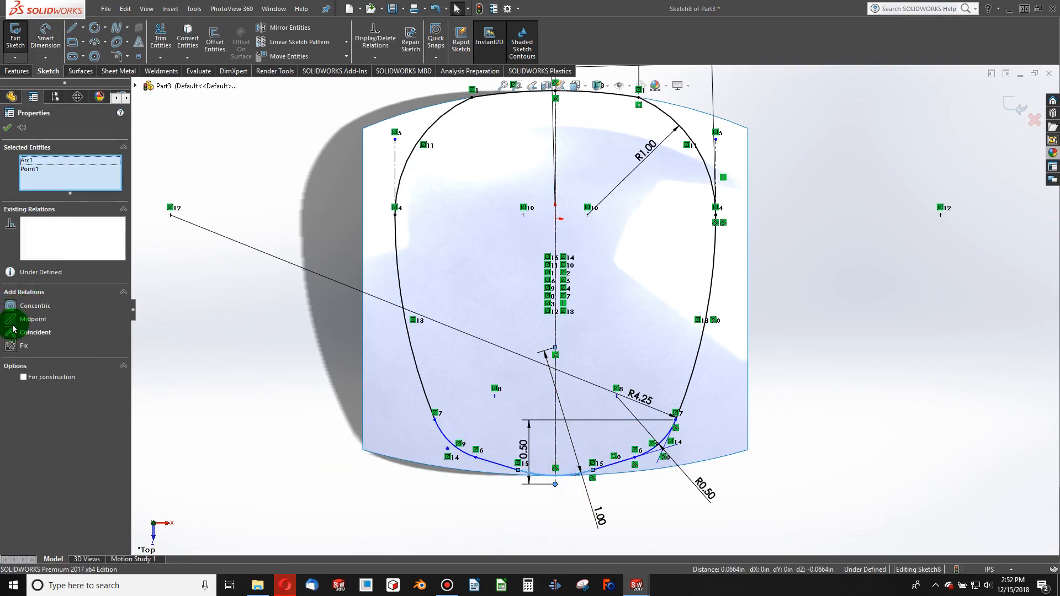
click(13, 333)
click(267, 405)
scroll(663, 369, up, 3)
scroll(664, 290, down, 2)
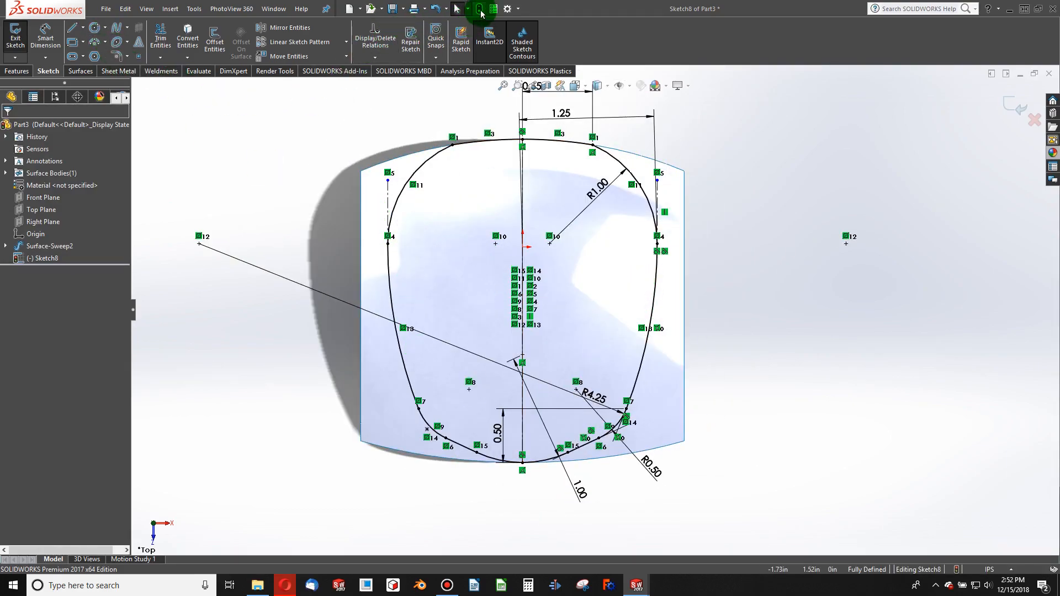
Step: Finish the outline sketch and check its shape against the swept surface in a tilted view
click(480, 10)
mouse_move(563, 379)
middle_down()
mouse_move(558, 187)
mouse_move(584, 97)
mouse_move(508, 291)
mouse_move(608, 293)
middle_up()
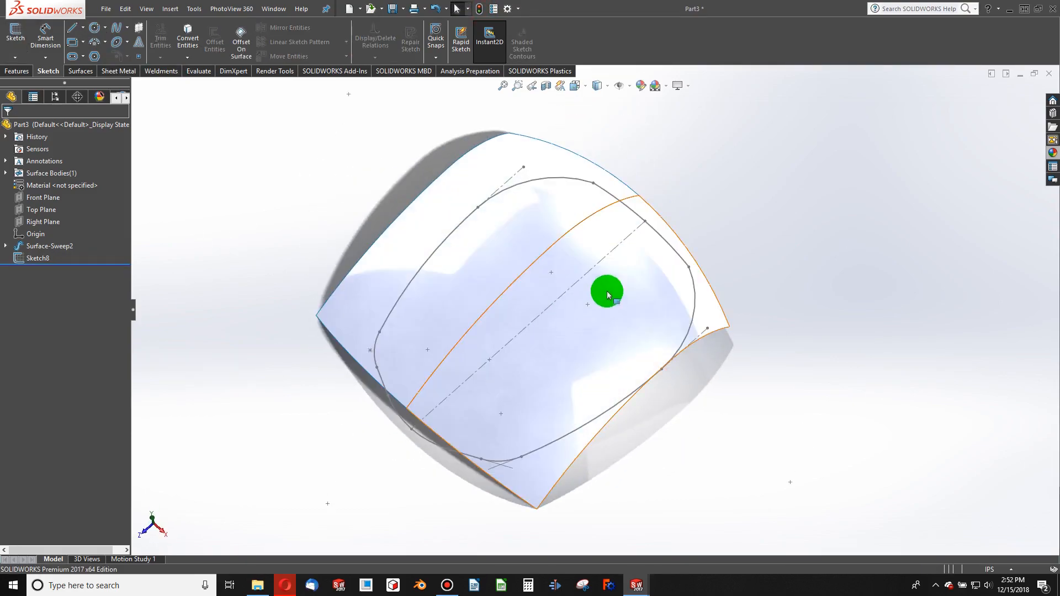
click(580, 308)
click(556, 441)
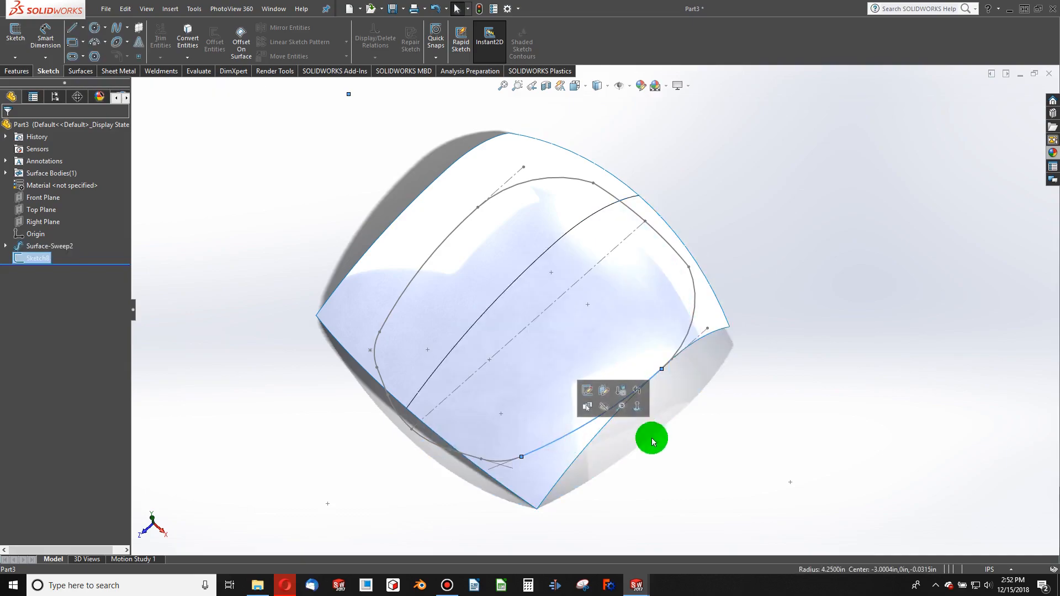
click(289, 378)
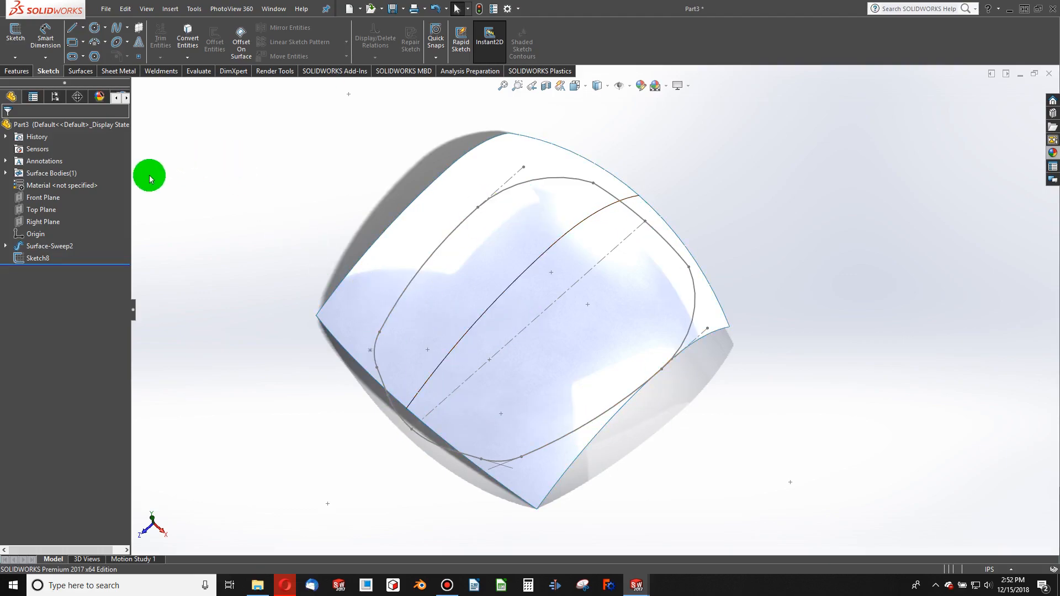
Step: Trim the swept surface with the closed outline sketch as a standard trim, keeping the portion inside the outline
click(82, 71)
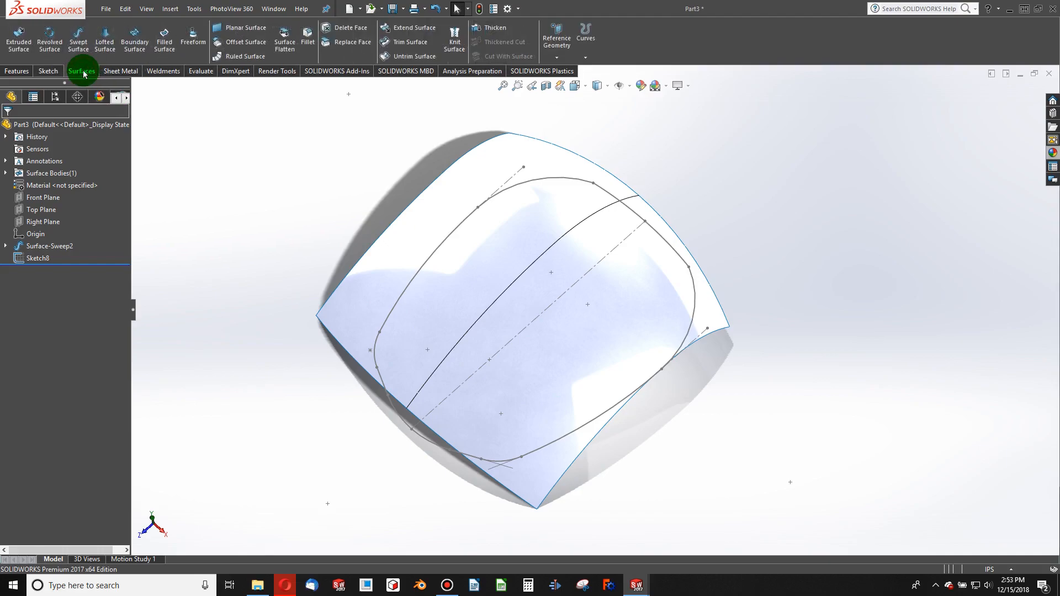
click(349, 9)
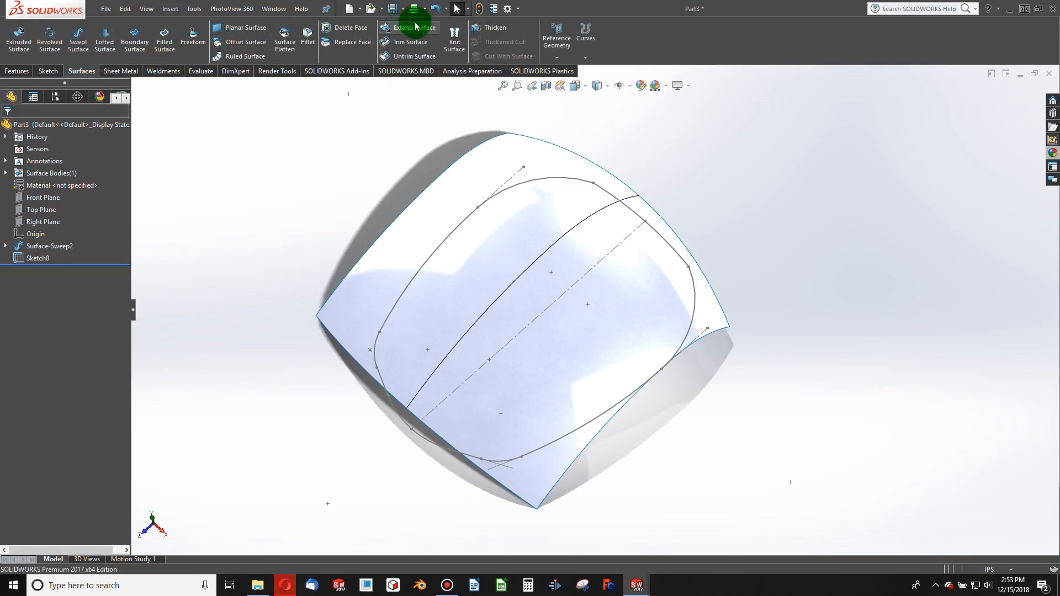
click(417, 44)
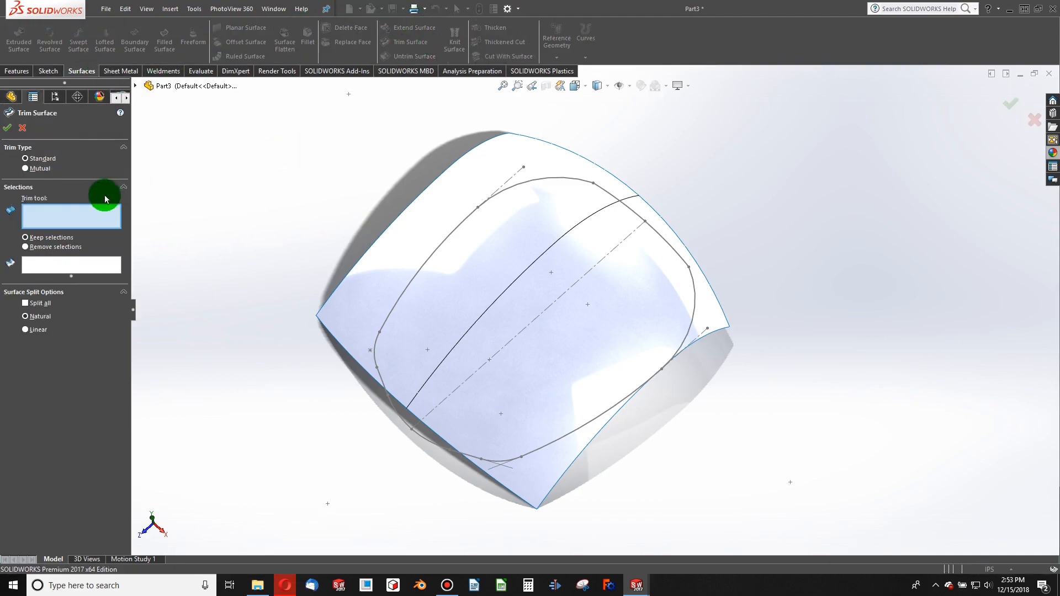
click(428, 261)
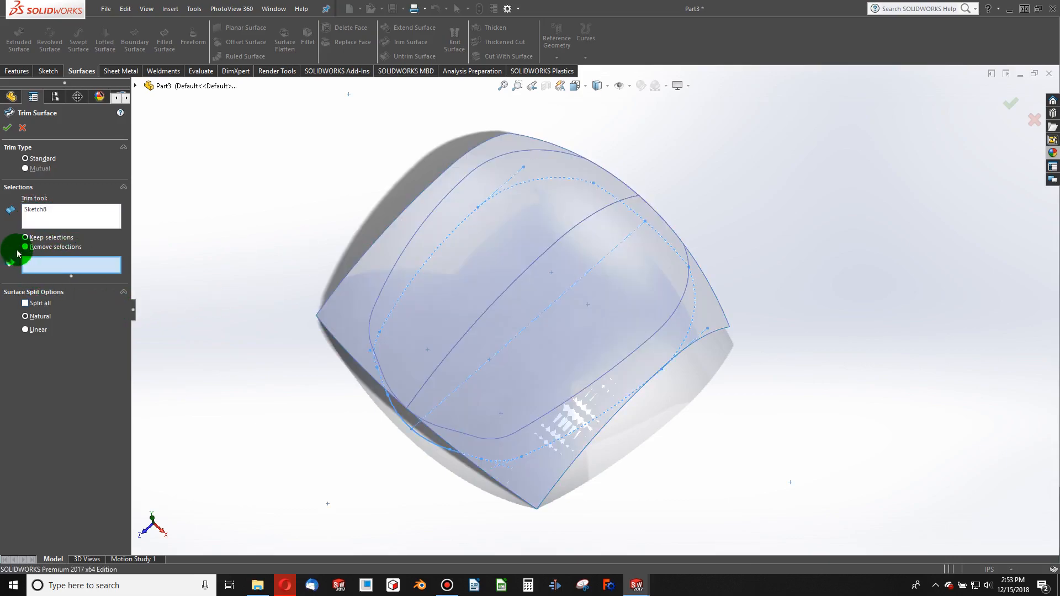
click(426, 268)
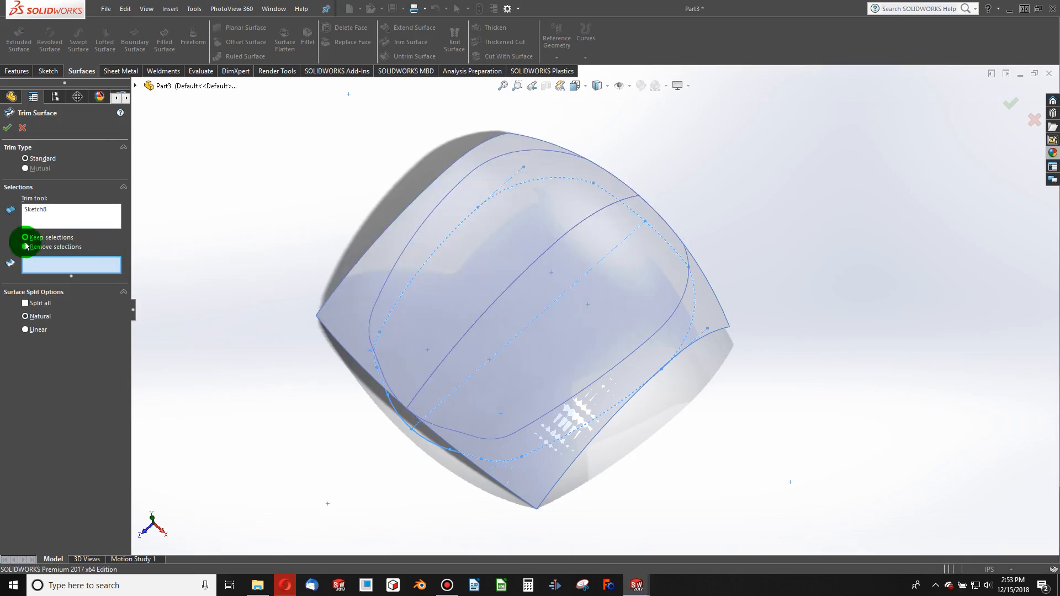
click(450, 300)
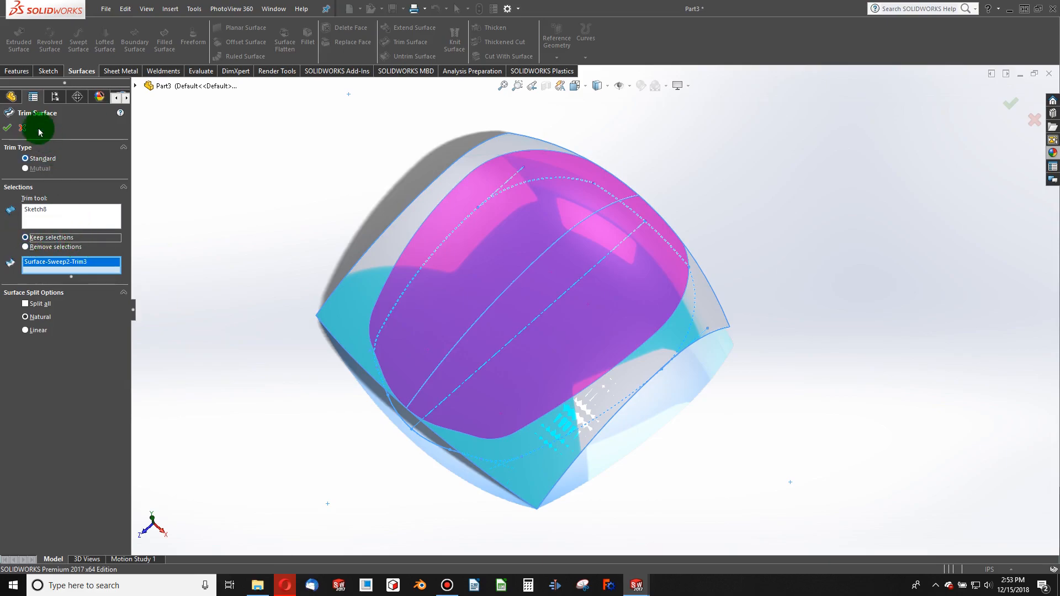
click(9, 129)
middle_drag(466, 296, 498, 307)
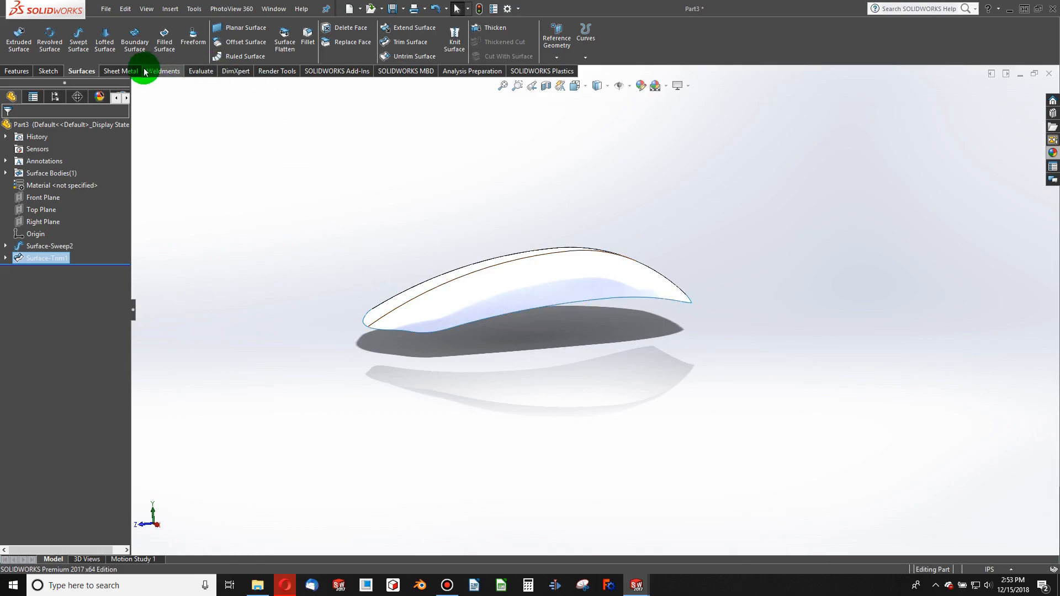
Step: Edit the swept surface's path sketch to set the long arc's radius to 3 in, and rebuild the part
click(41, 246)
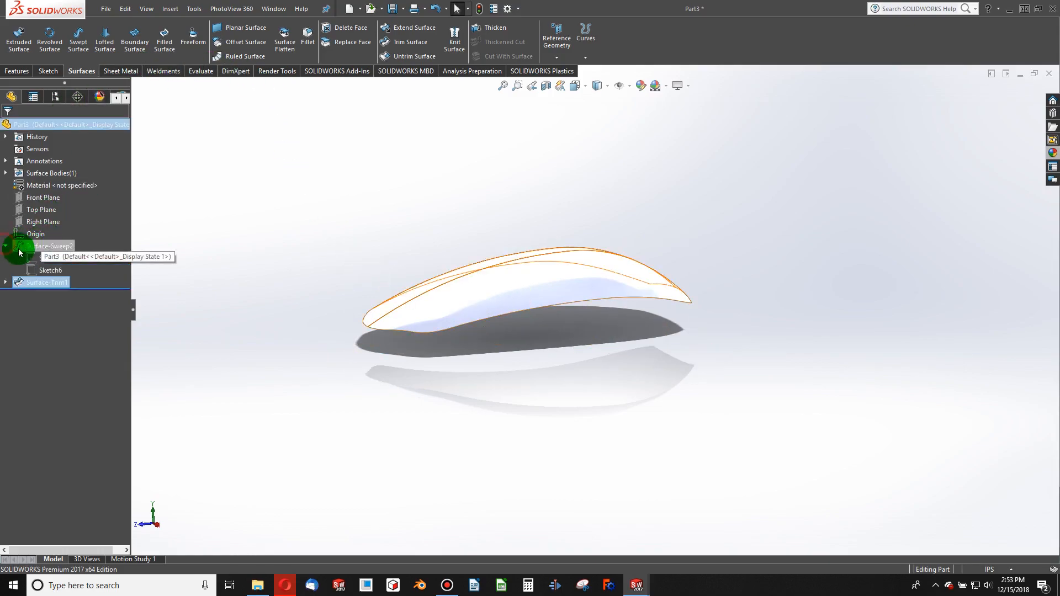
click(48, 271)
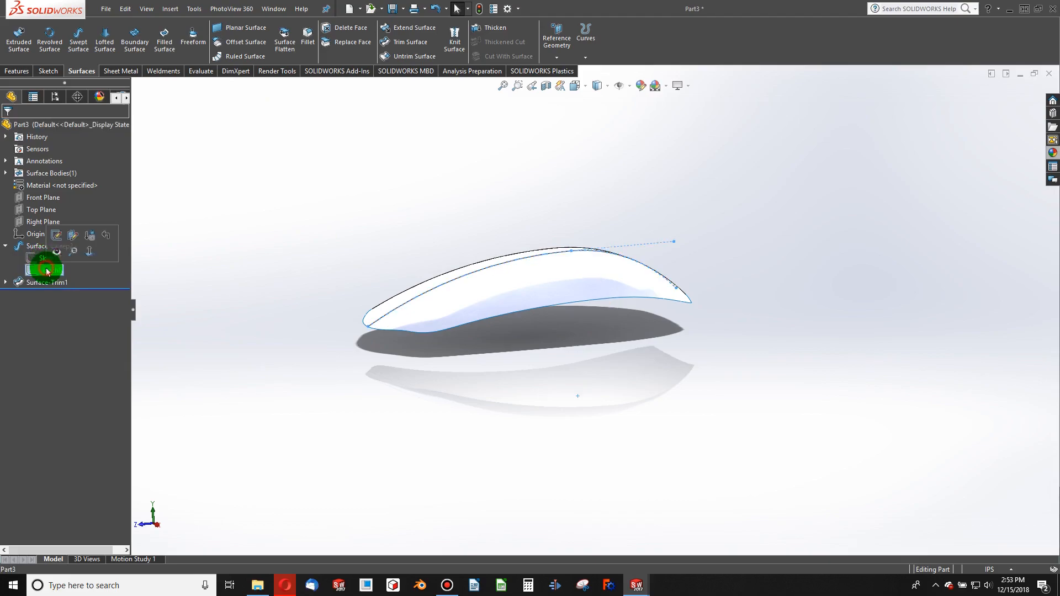
click(61, 246)
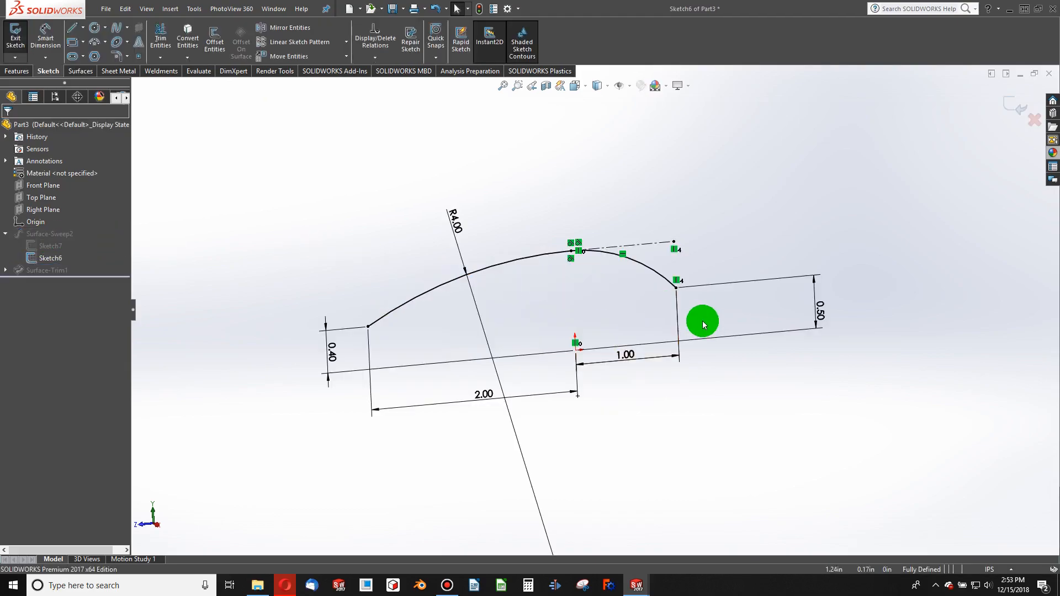
click(815, 316)
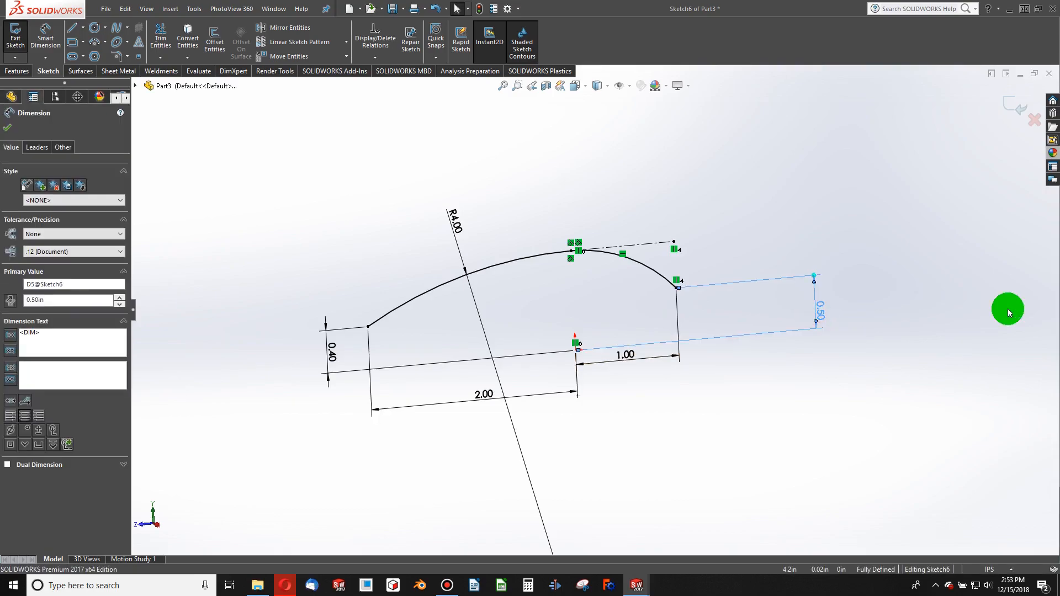
click(792, 321)
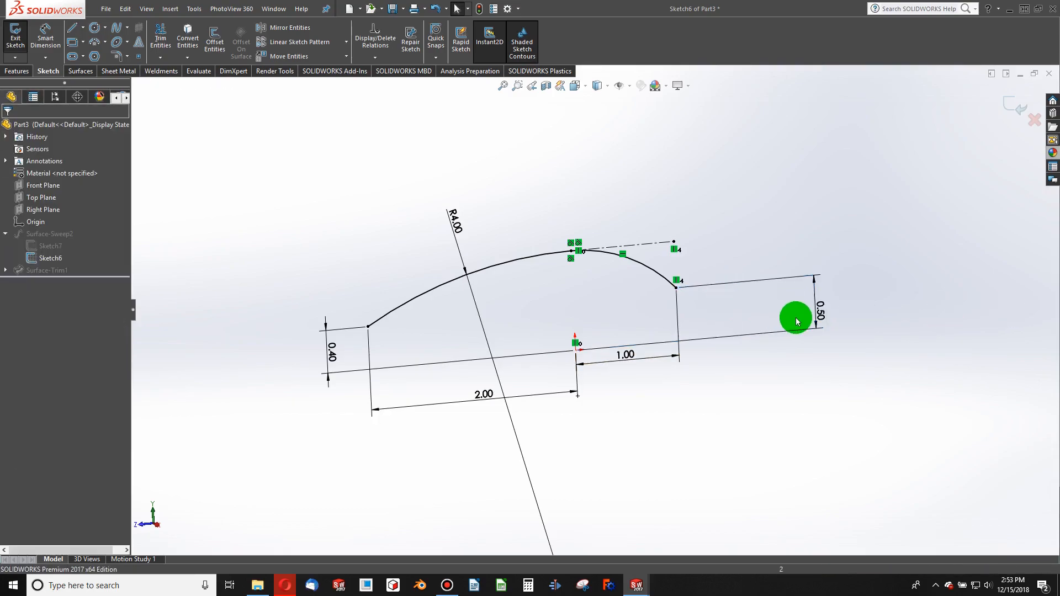
double_click(459, 226)
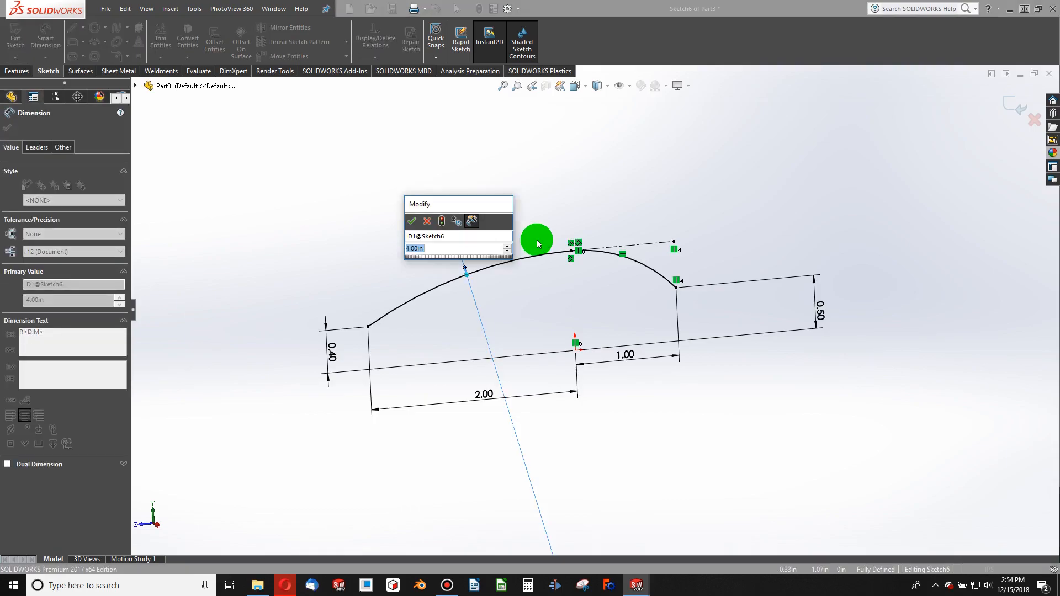
text(3)
key(Return)
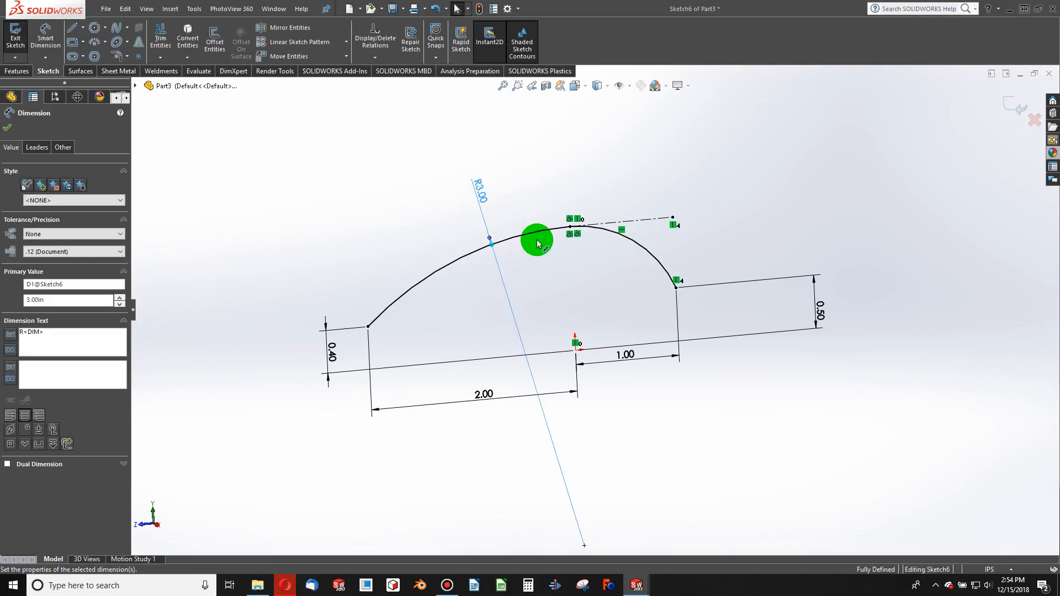
click(479, 10)
mouse_move(565, 297)
middle_down()
mouse_move(615, 293)
mouse_move(729, 343)
mouse_move(668, 263)
mouse_move(599, 298)
mouse_move(575, 411)
mouse_move(558, 270)
mouse_move(481, 207)
mouse_move(539, 301)
mouse_move(552, 223)
mouse_move(542, 232)
mouse_move(523, 225)
mouse_move(573, 219)
mouse_move(559, 227)
mouse_move(667, 313)
middle_up()
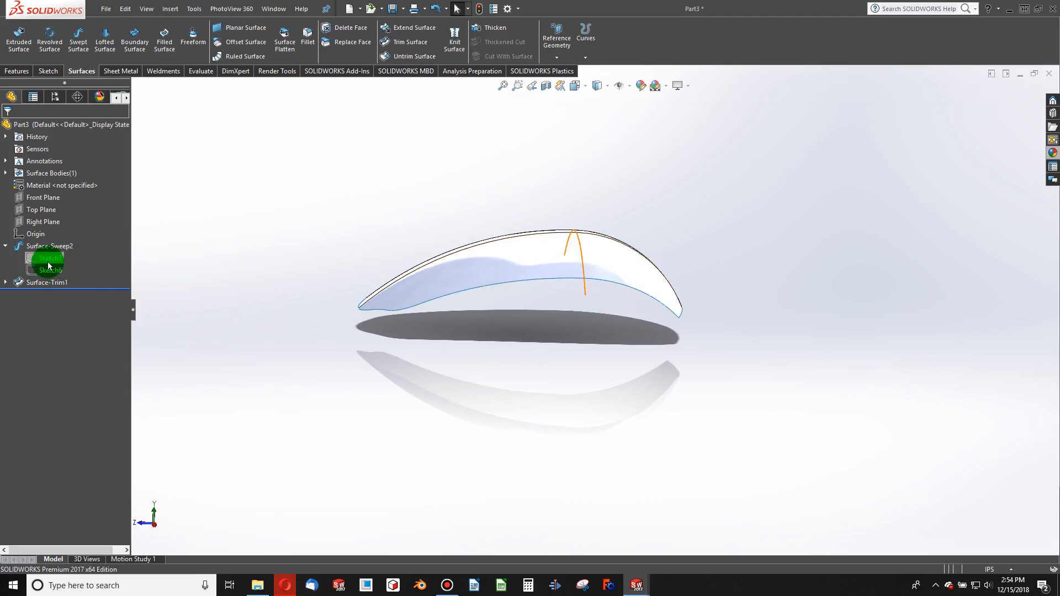
Step: Reopen the sweep path sketch and set the height of the short arc's rear end to 0.75 in
click(58, 234)
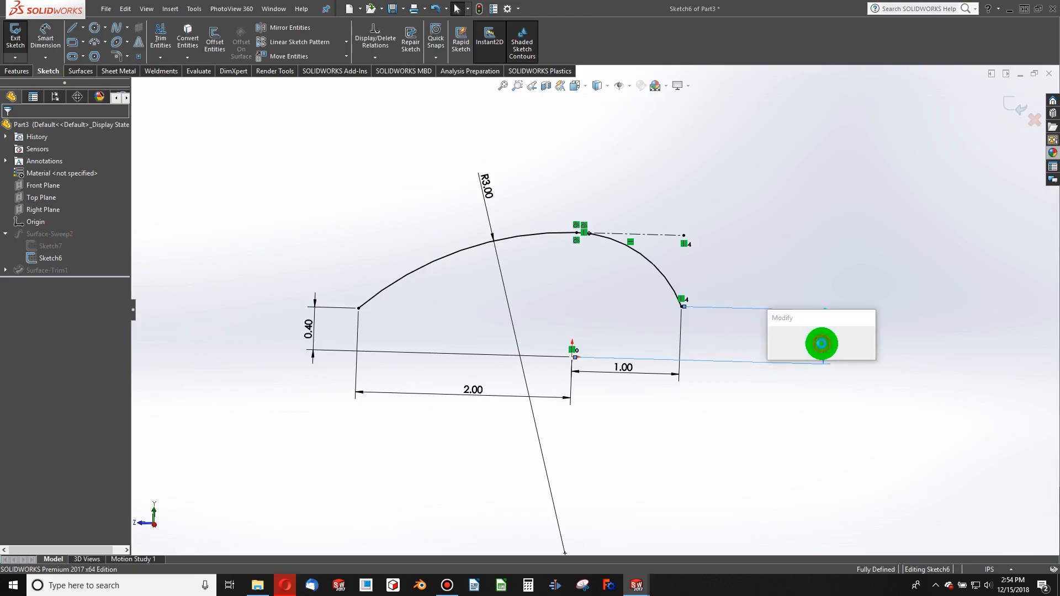
double_click(817, 344)
text(.75)
key(Return)
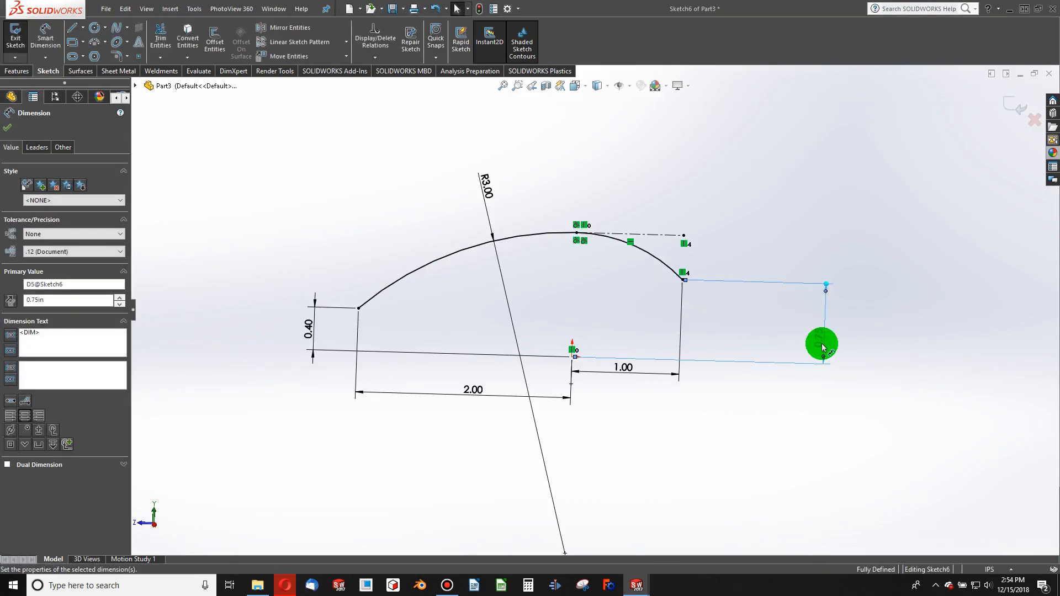
Step: Set the height of the long arc's front end to 0.45 in, then rebuild and choose to stop and repair
double_click(309, 330)
text(.45)
key(Return)
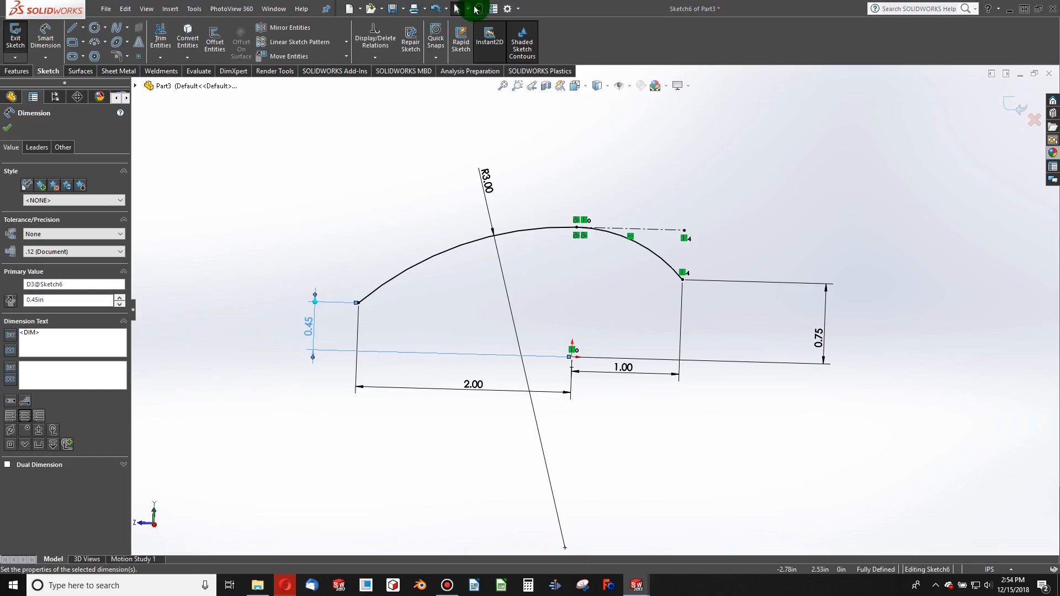
click(476, 9)
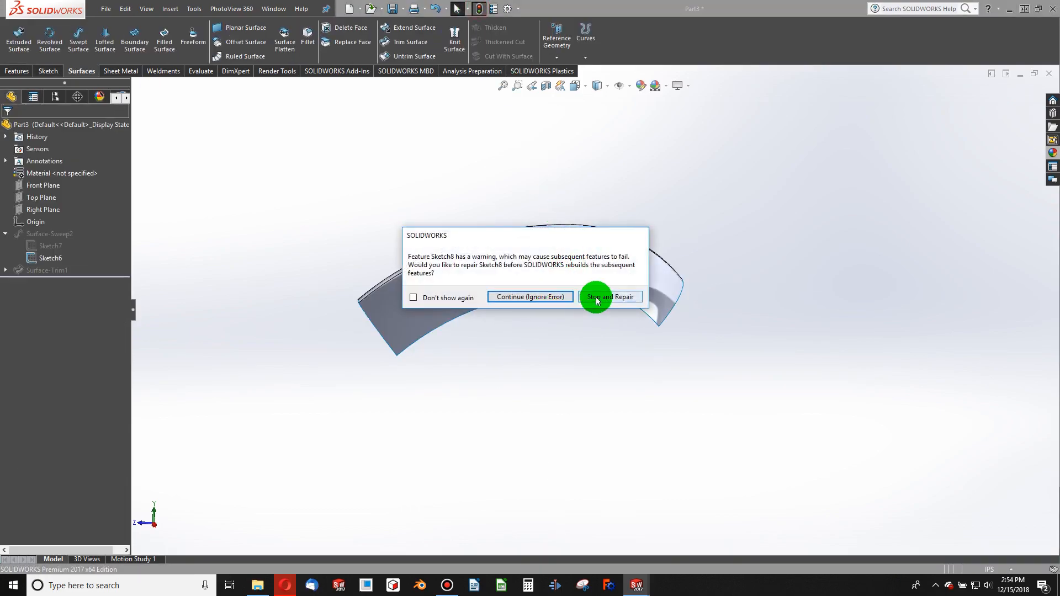
click(596, 298)
click(339, 95)
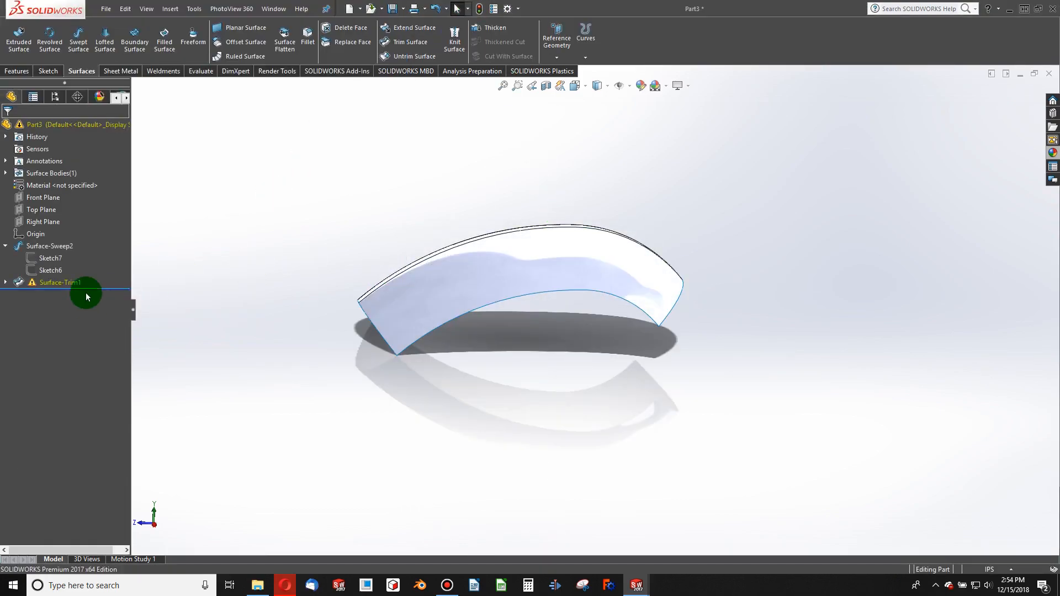
Step: Open the trim feature's outline sketch for editing and view it from the top
click(44, 282)
right_click(43, 287)
click(3, 283)
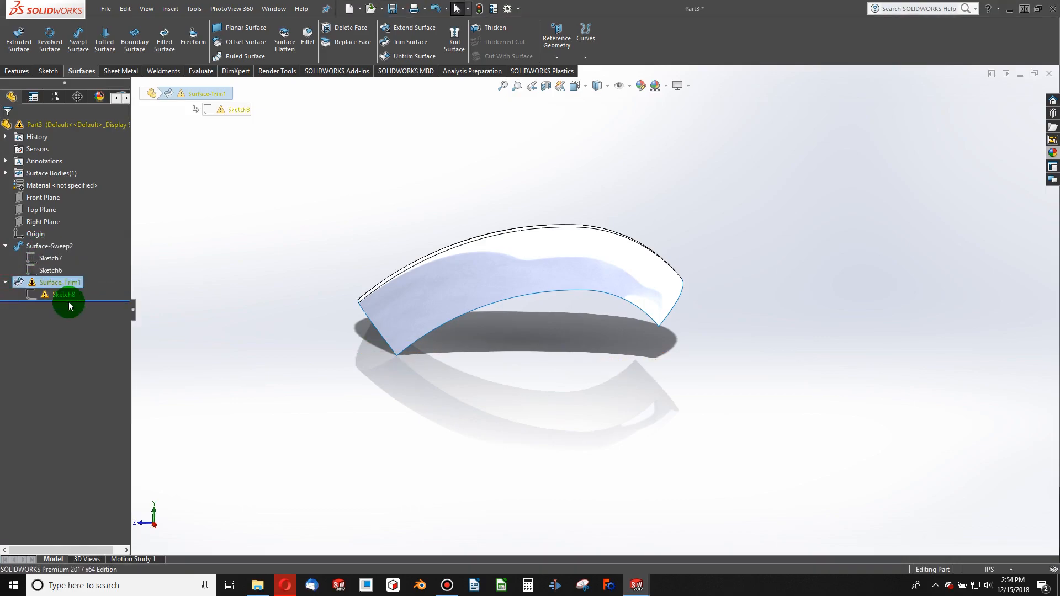
right_click(60, 294)
click(65, 176)
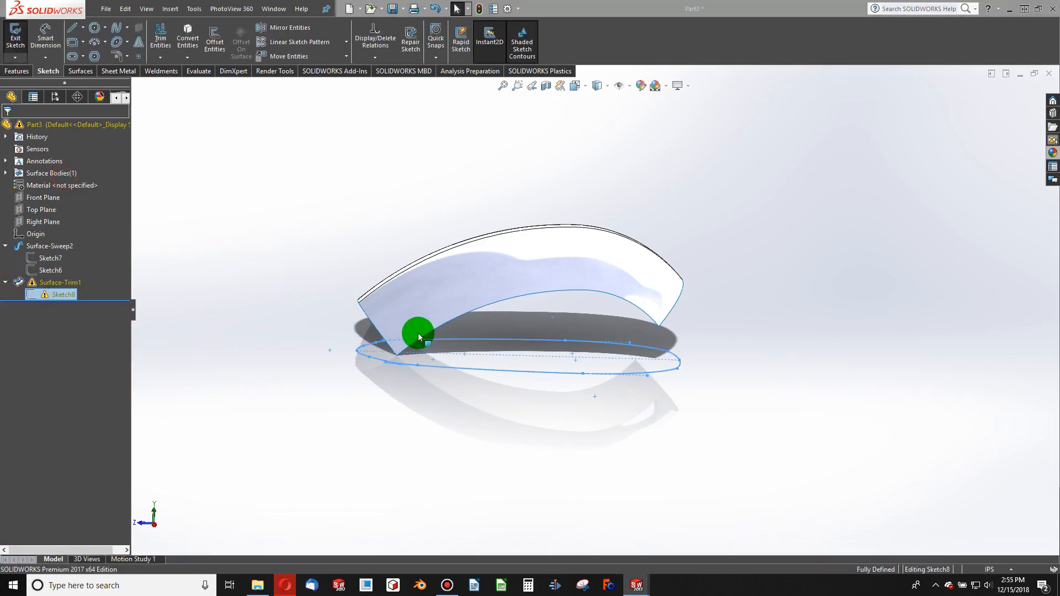
key(ctrl+7)
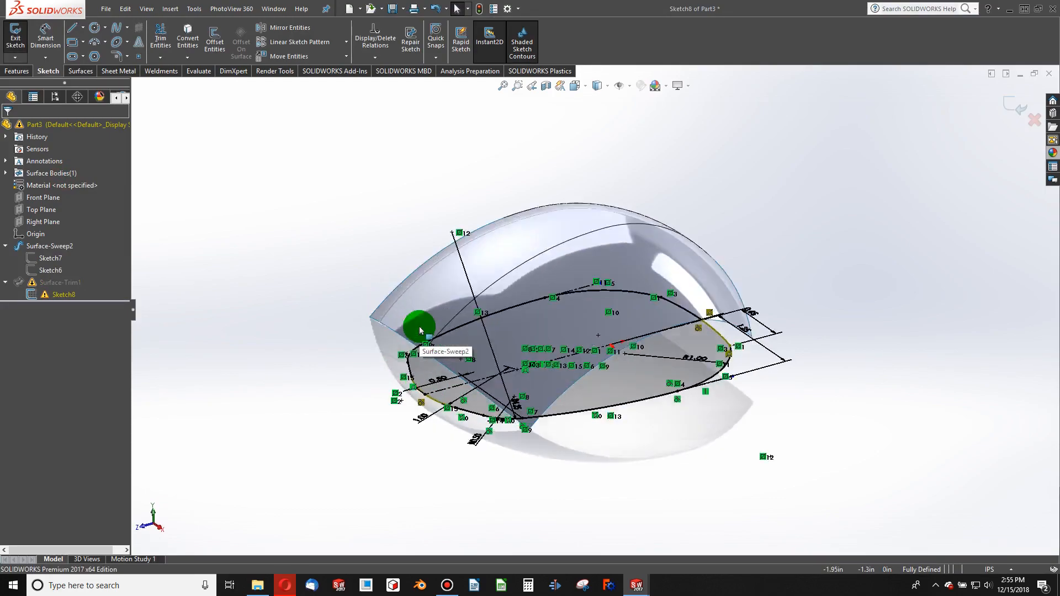
key(ctrl+5)
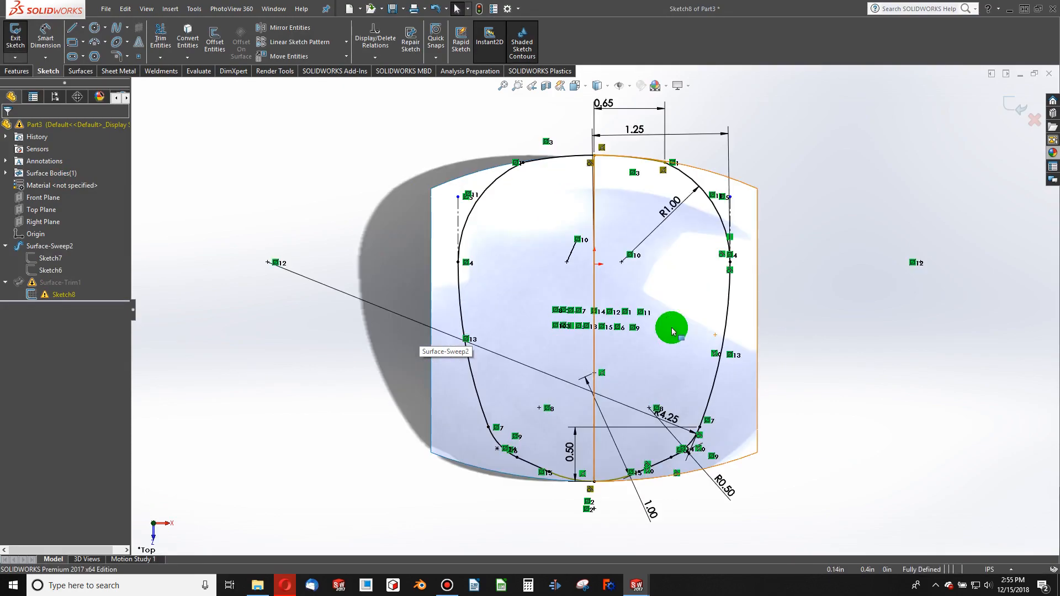
Step: Pull the rear arc's centre end off the swept surface's edge, along the centerline to about 0.93 in behind the origin
scroll(661, 178, down, 3)
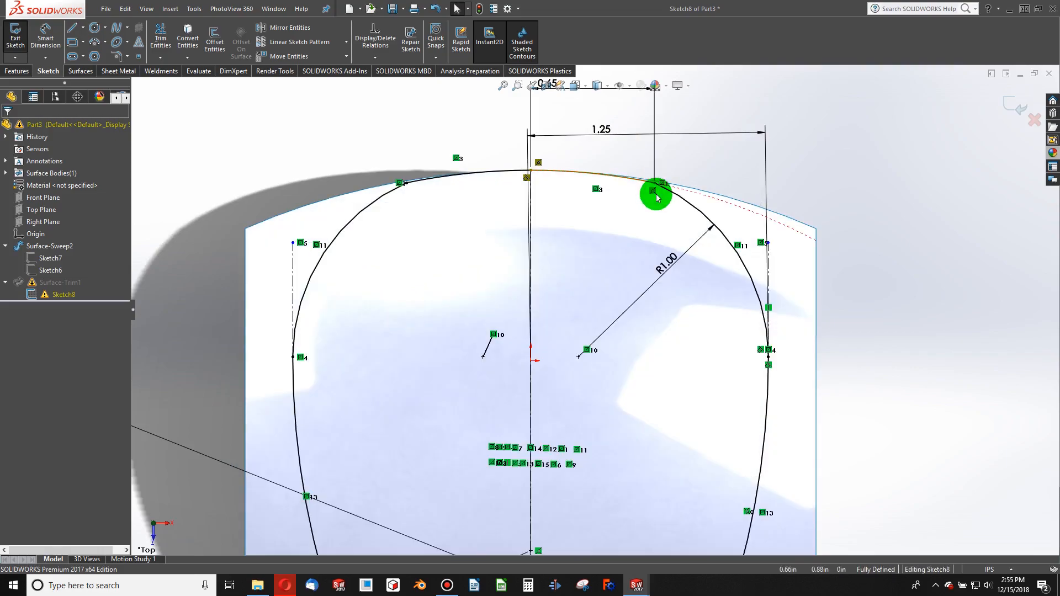
mouse_move(657, 199)
mouse_down()
mouse_move(662, 208)
mouse_move(547, 165)
mouse_move(530, 178)
mouse_up()
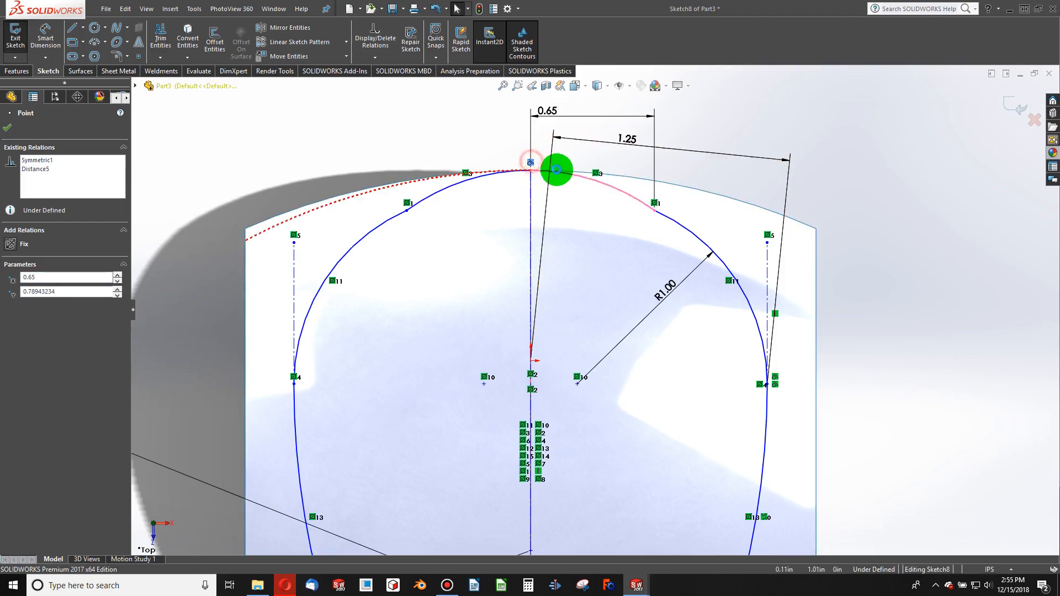
mouse_move(530, 175)
mouse_down()
mouse_move(530, 206)
mouse_move(540, 201)
mouse_move(528, 183)
mouse_move(540, 183)
mouse_up()
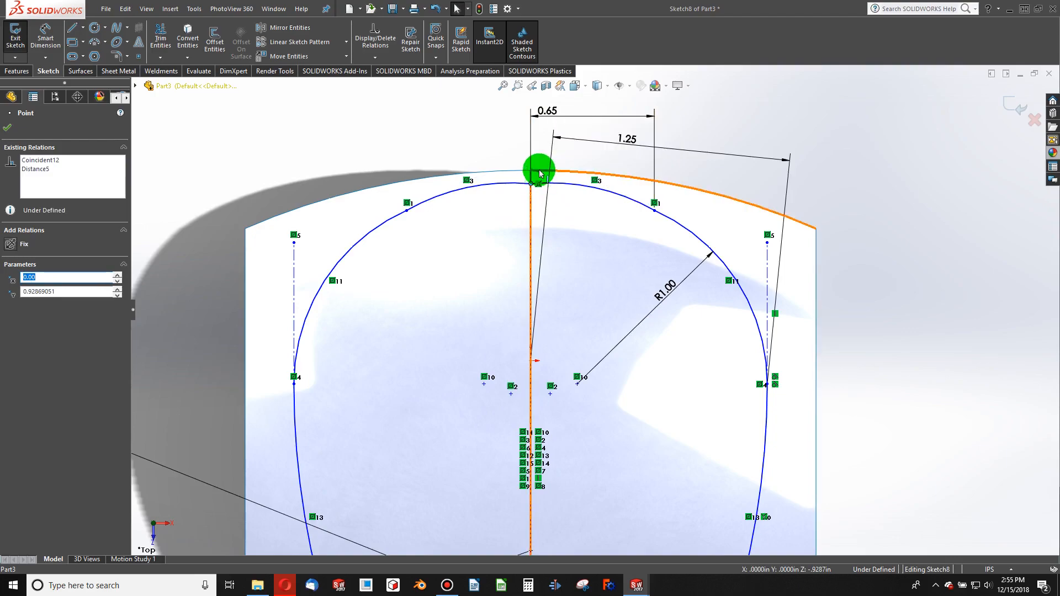
Step: Make the top arc's centreline endpoint coincident with the surface's upper edge and the arc tangent to that edge
ctrl+click(540, 170)
click(33, 319)
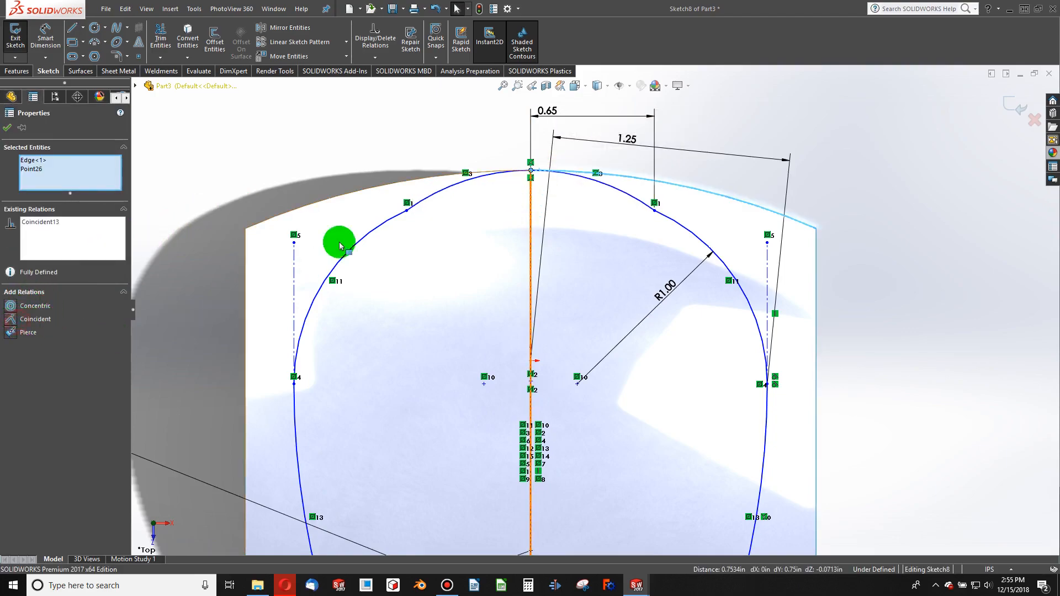
click(548, 175)
ctrl+click(691, 186)
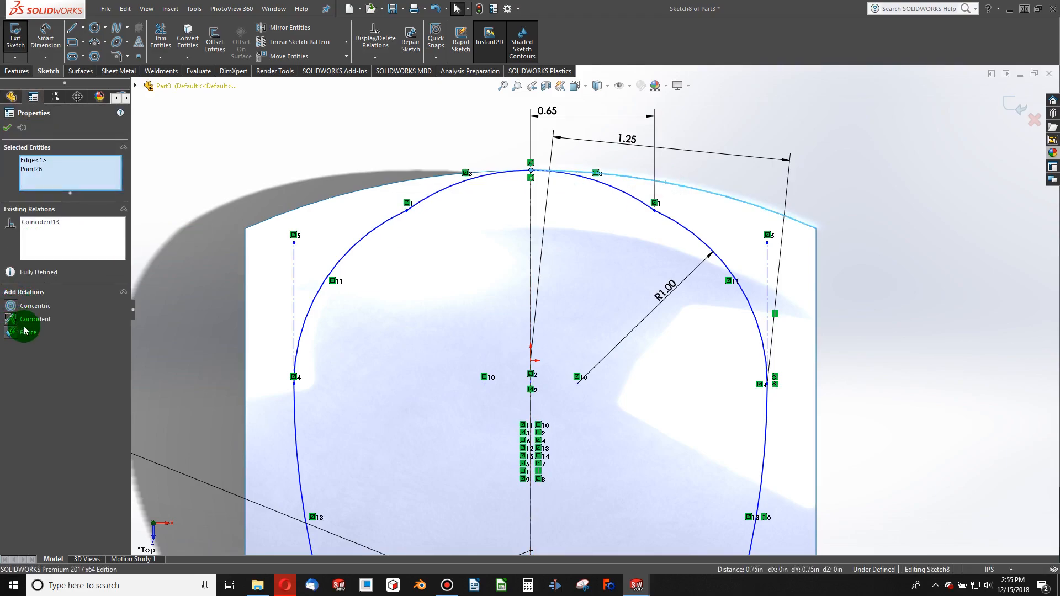
click(355, 132)
click(615, 189)
click(694, 188)
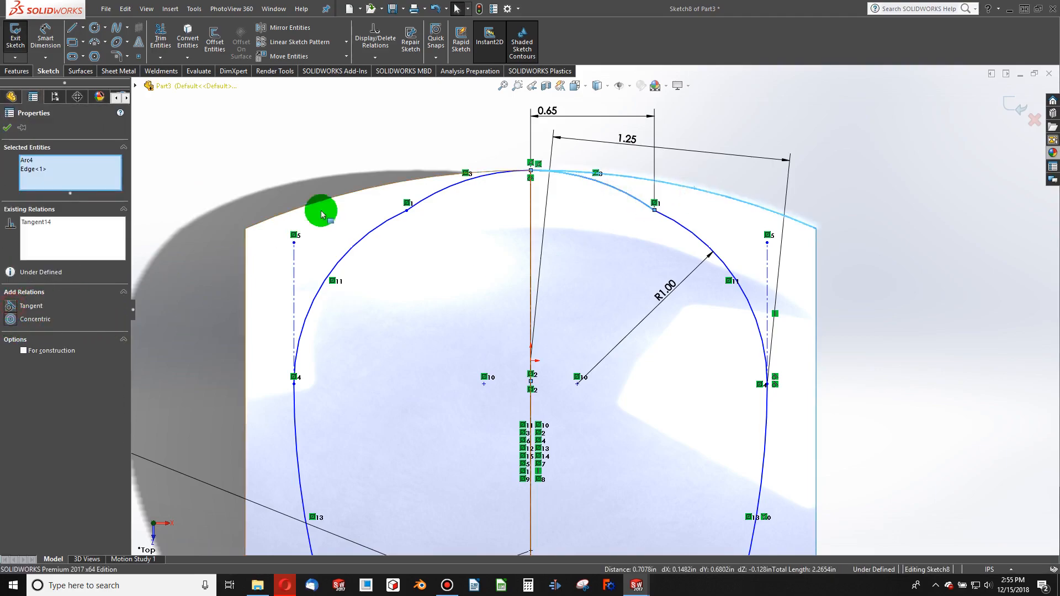
Step: Add a tangent relation between the top arc and the adjoining R1.00 side arc of the trim profile
click(375, 150)
click(668, 221)
ctrl+click(641, 201)
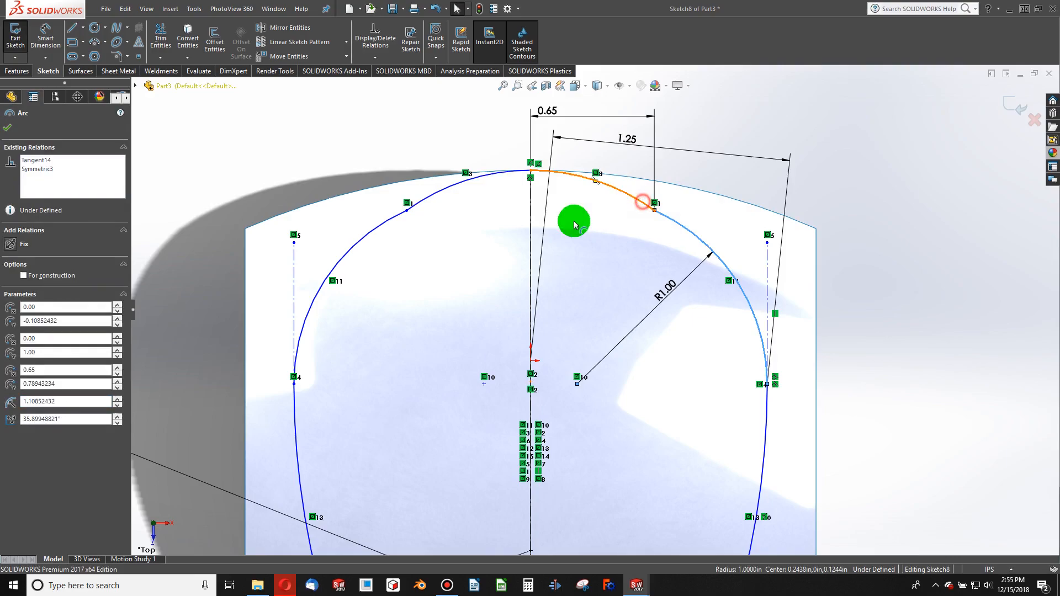
click(720, 182)
mouse_move(665, 207)
mouse_down()
mouse_move(686, 188)
mouse_move(646, 264)
mouse_move(651, 161)
mouse_move(654, 185)
mouse_up()
click(689, 174)
scroll(733, 225, up, 4)
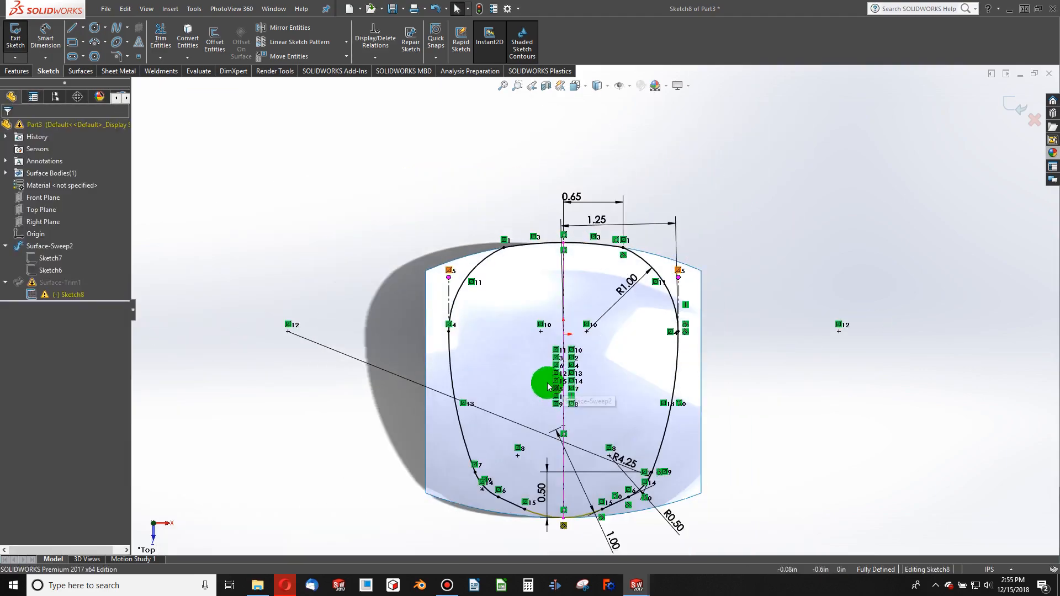
Step: Make the bottom arc of the trim profile tangent to the surface's lower edge
scroll(560, 522, down, 6)
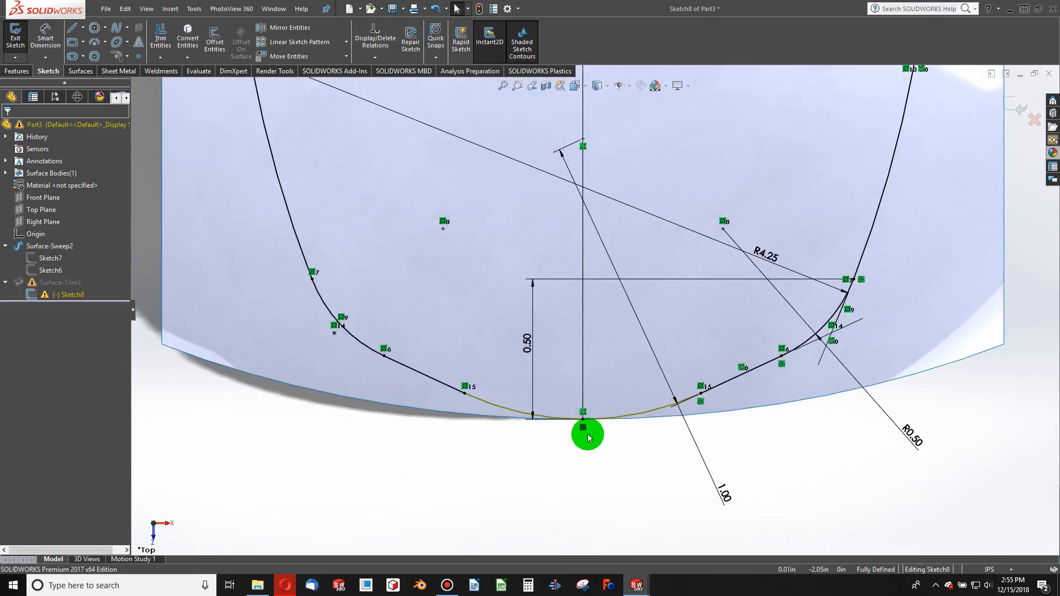
click(639, 421)
ctrl+click(664, 416)
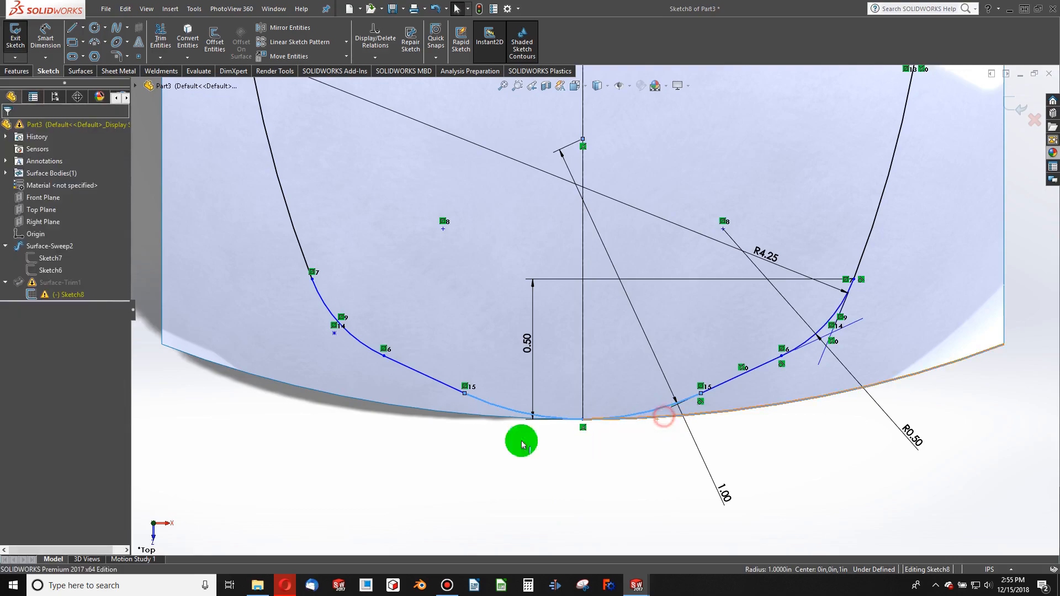
click(10, 312)
click(160, 379)
scroll(565, 429, up, 5)
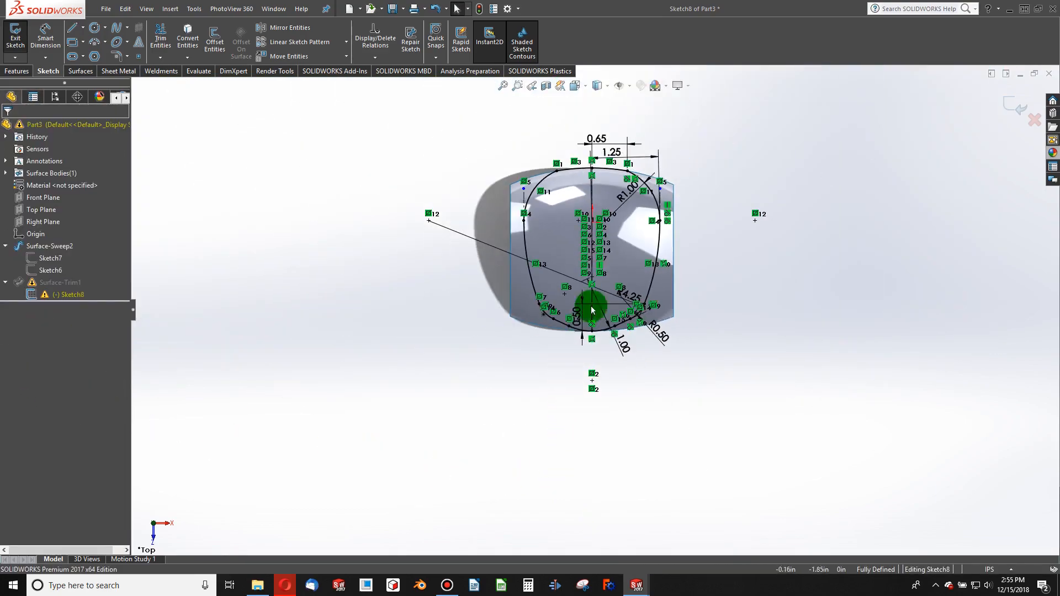
Step: Add a horizontal relation between the construction line's upper endpoint and the junction of the top and R1.00 arcs
scroll(599, 232, down, 3)
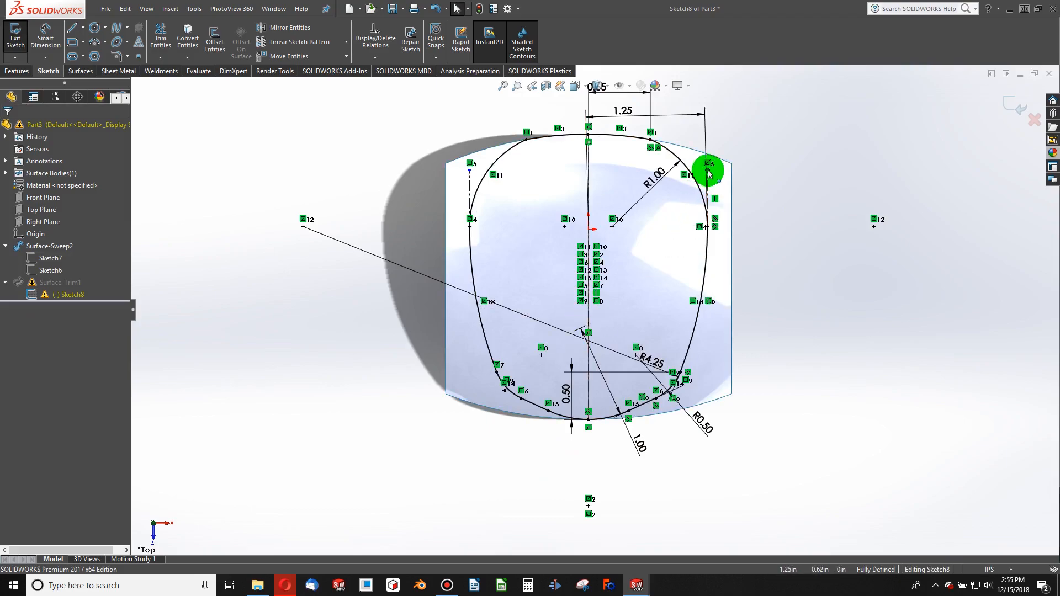
click(708, 171)
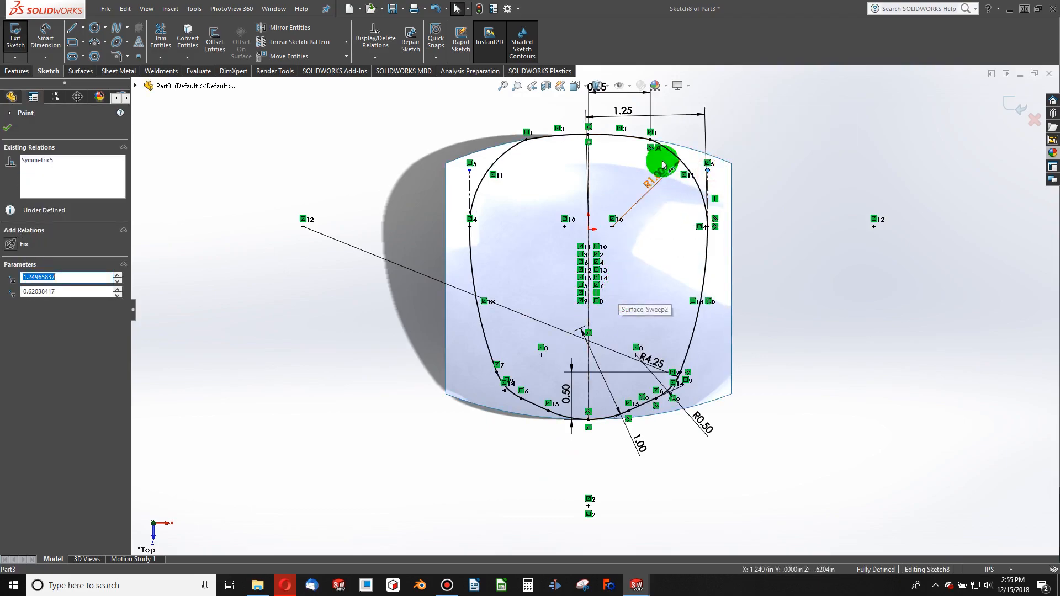
ctrl+click(650, 139)
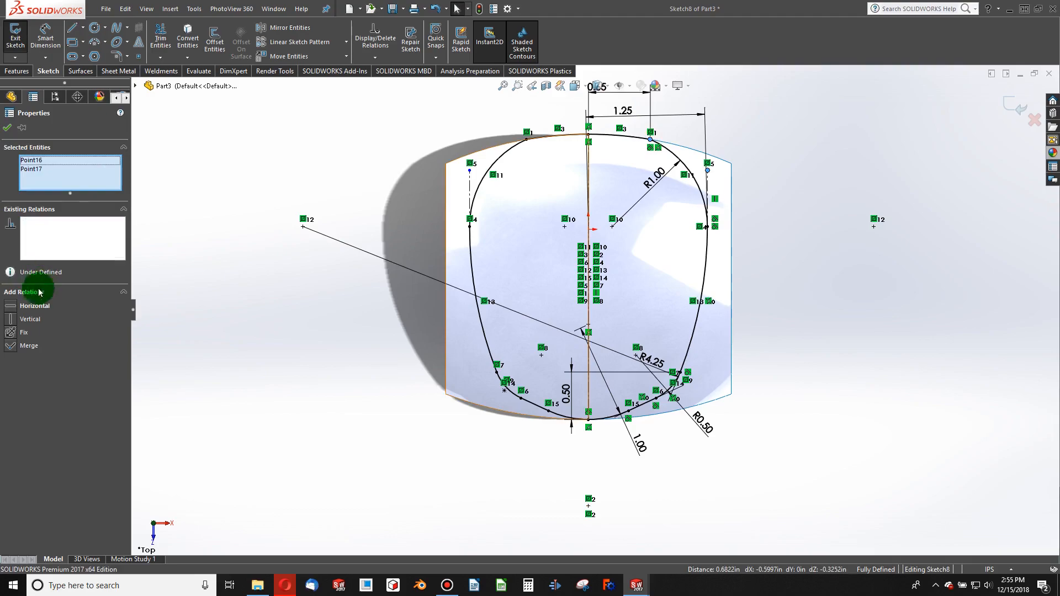
click(11, 311)
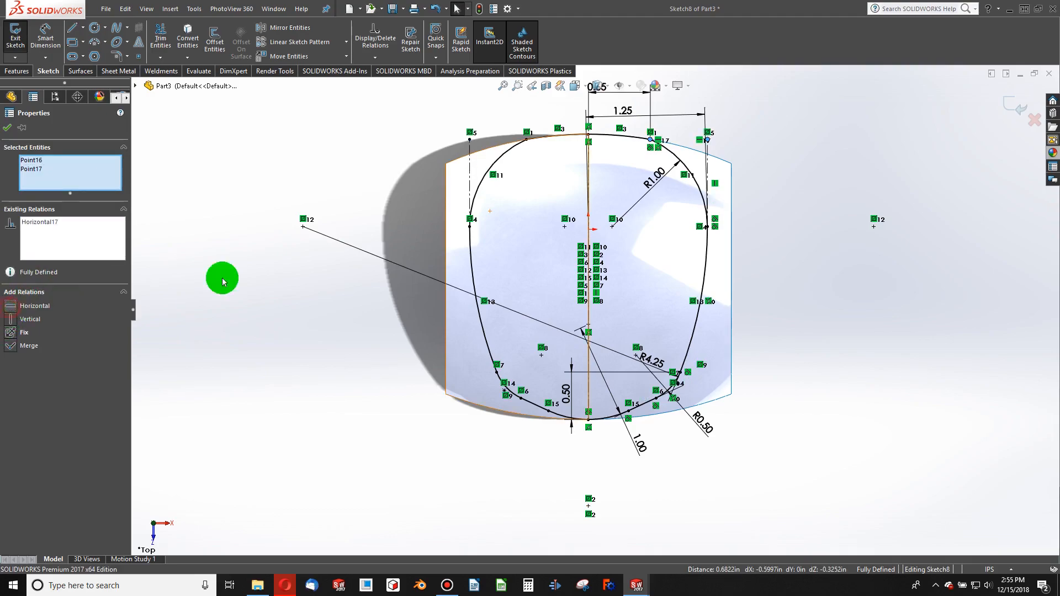
click(301, 257)
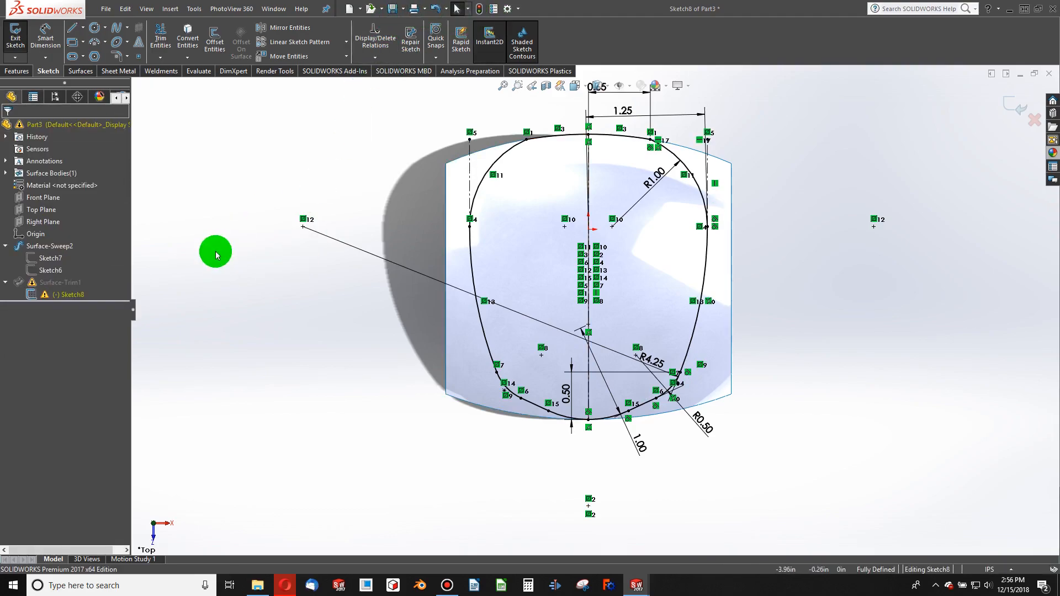
Step: Rebuild the part to apply the edited sketch to the surface trim, and inspect the trimmed shell from the side
click(479, 9)
click(116, 284)
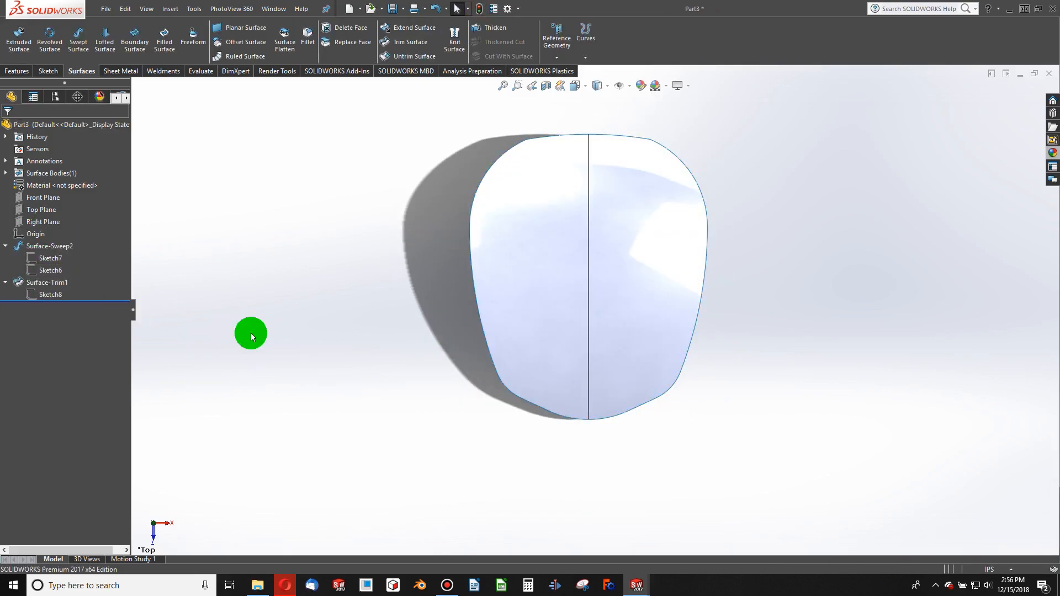
middle_drag(487, 108, 600, 423)
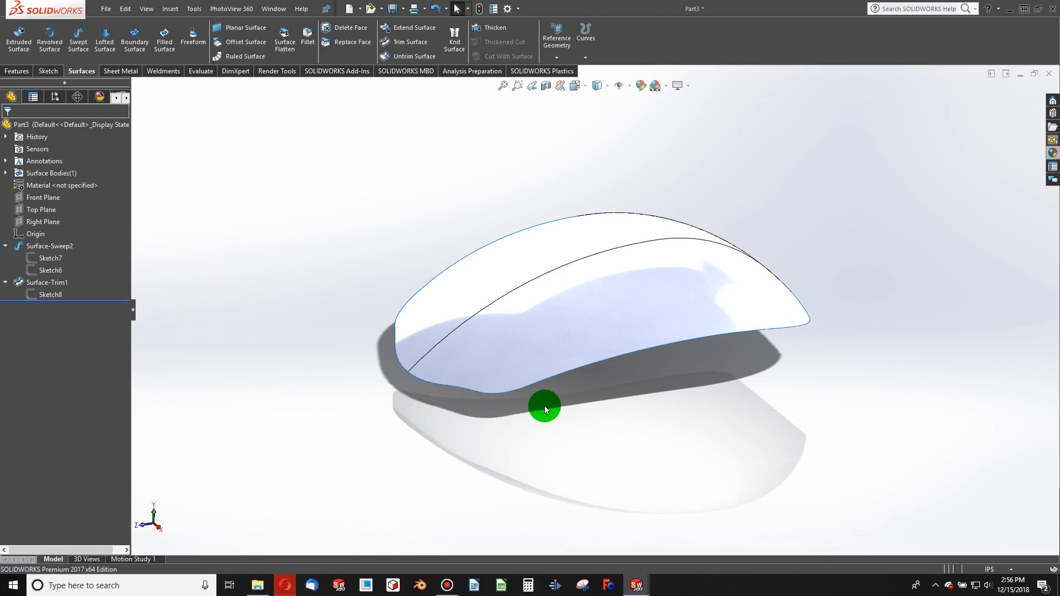
middle_drag(613, 412, 525, 387)
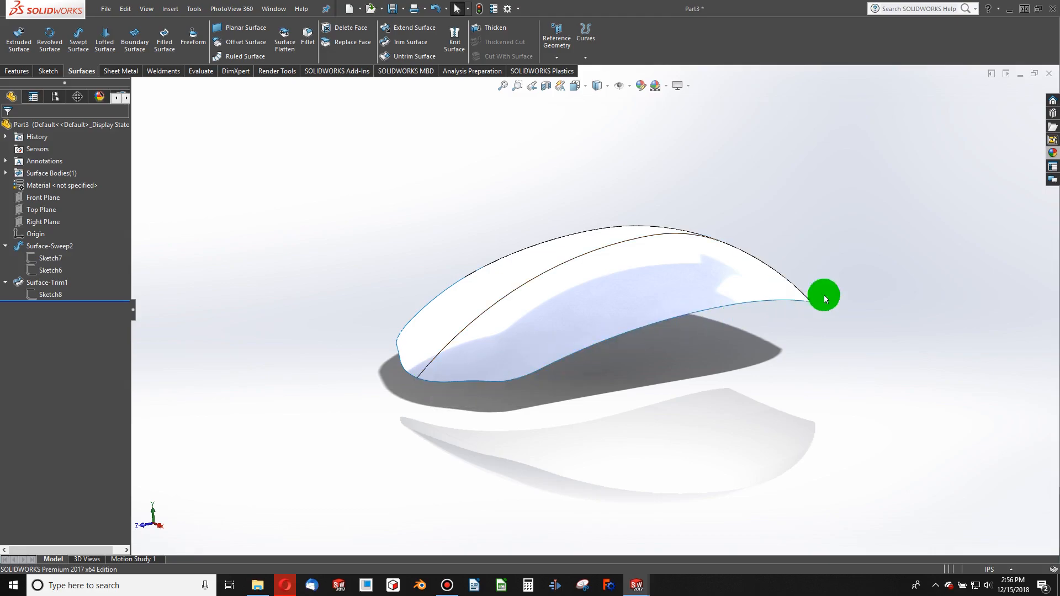
Step: Create a 3D sketch by converting the trimmed surface's perimeter edges on one half, and rebuild to close it
click(432, 379)
click(557, 360)
mouse_move(752, 305)
middle_down()
mouse_move(753, 322)
mouse_move(691, 381)
mouse_move(674, 369)
middle_up()
ctrl+click(674, 369)
scroll(648, 423, up, 2)
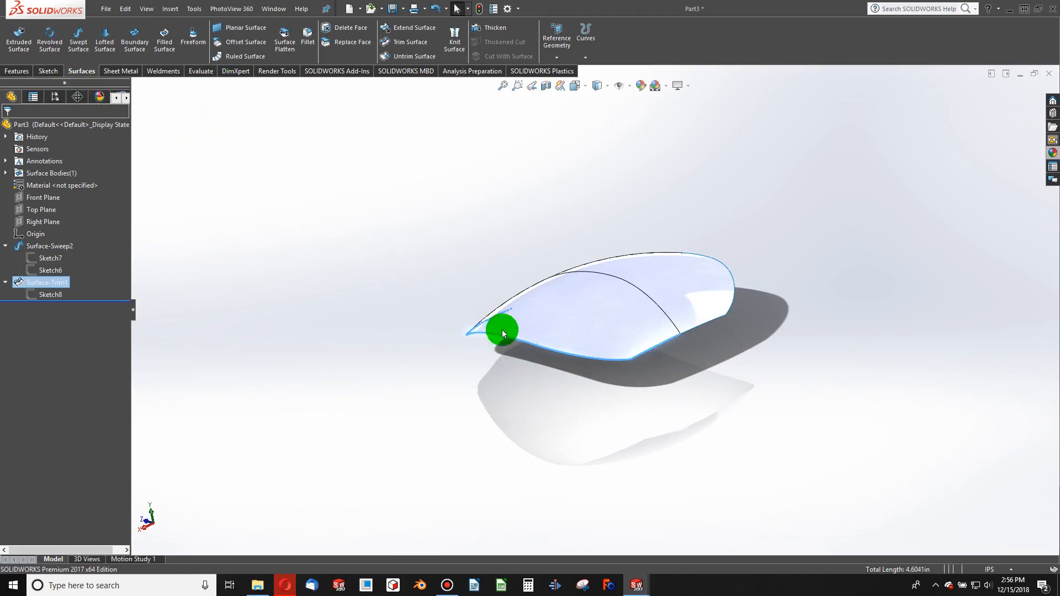
mouse_move(626, 357)
middle_down()
mouse_move(703, 376)
mouse_move(606, 324)
middle_up()
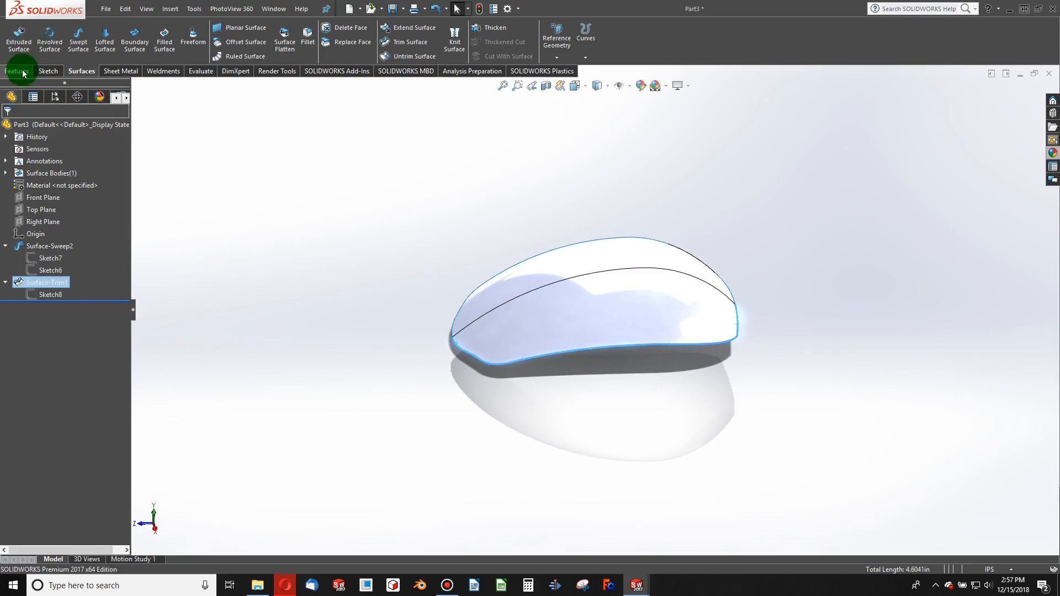
click(44, 73)
click(15, 58)
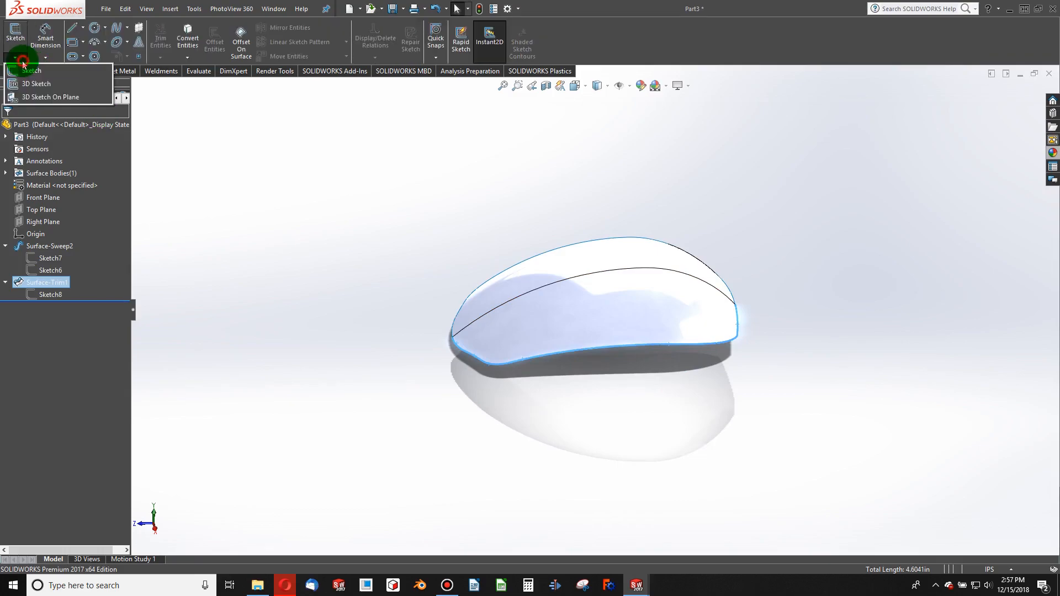
click(25, 81)
click(196, 43)
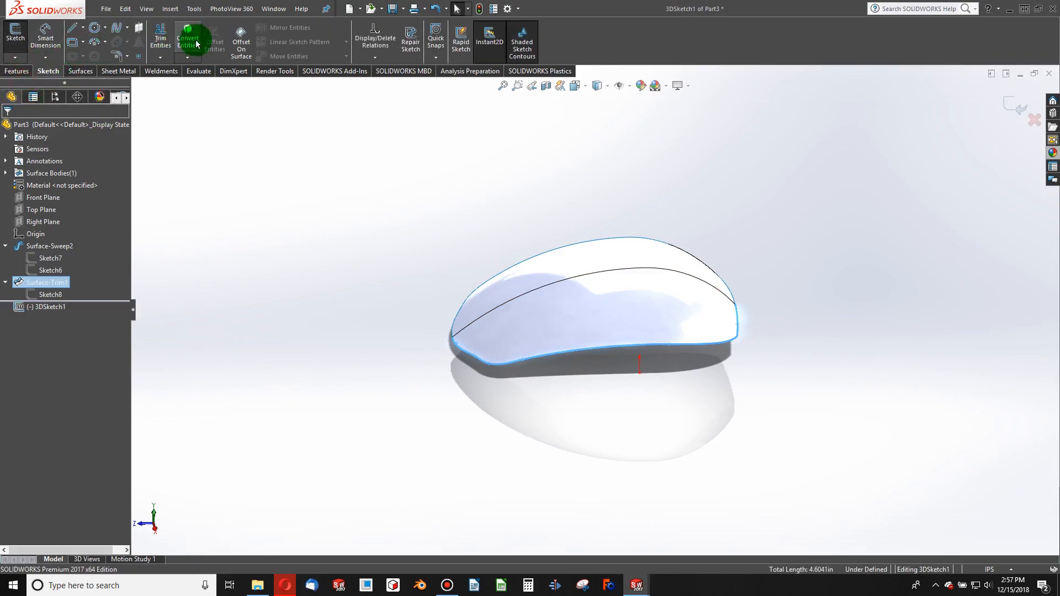
click(531, 425)
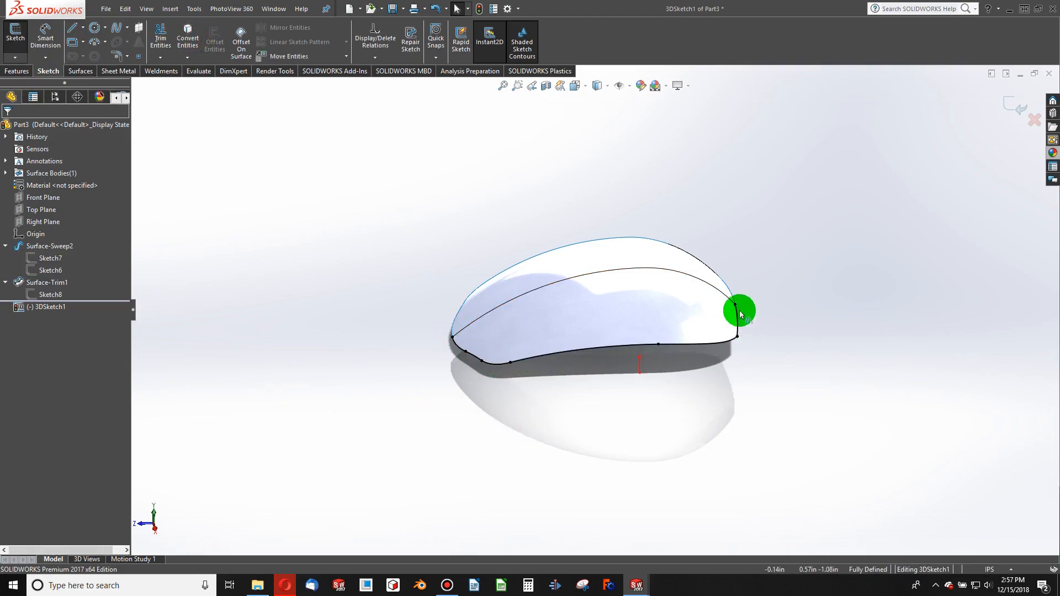
mouse_move(486, 378)
middle_down()
mouse_move(465, 365)
mouse_move(503, 357)
mouse_move(484, 375)
middle_up()
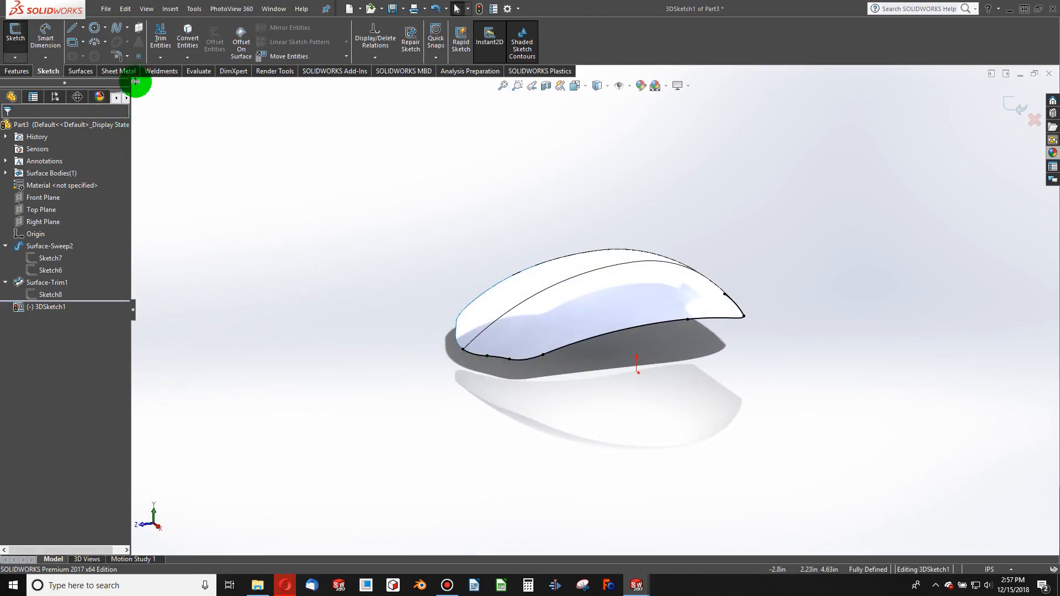
click(479, 9)
Step: Start a sketch on the Top Plane, convert the 3D sketch's curves into it and rebuild to close it
click(34, 210)
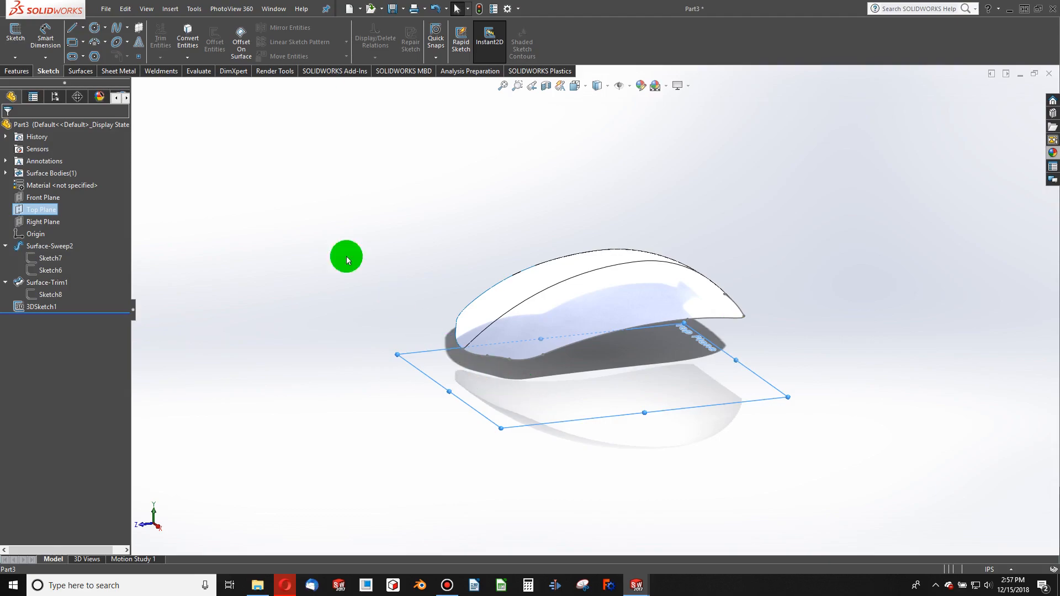
click(11, 54)
click(451, 360)
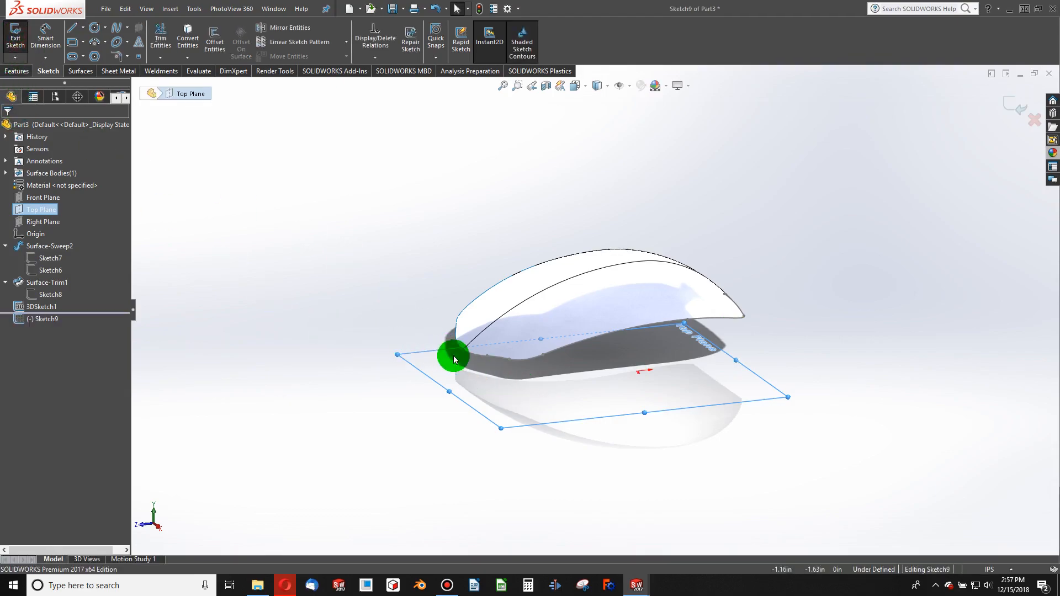
click(477, 354)
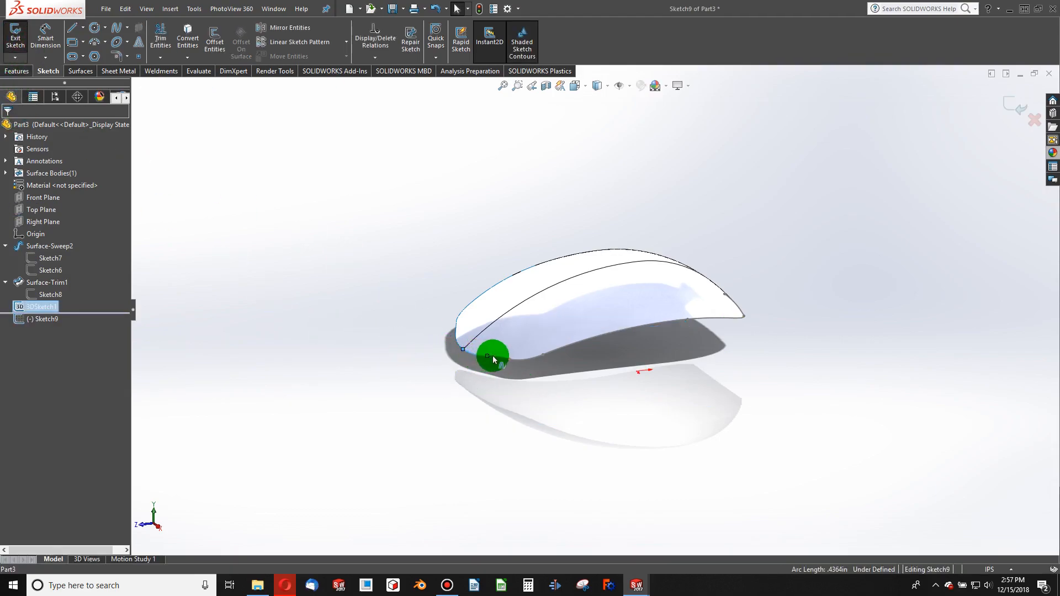
click(550, 359)
middle_drag(561, 349, 639, 396)
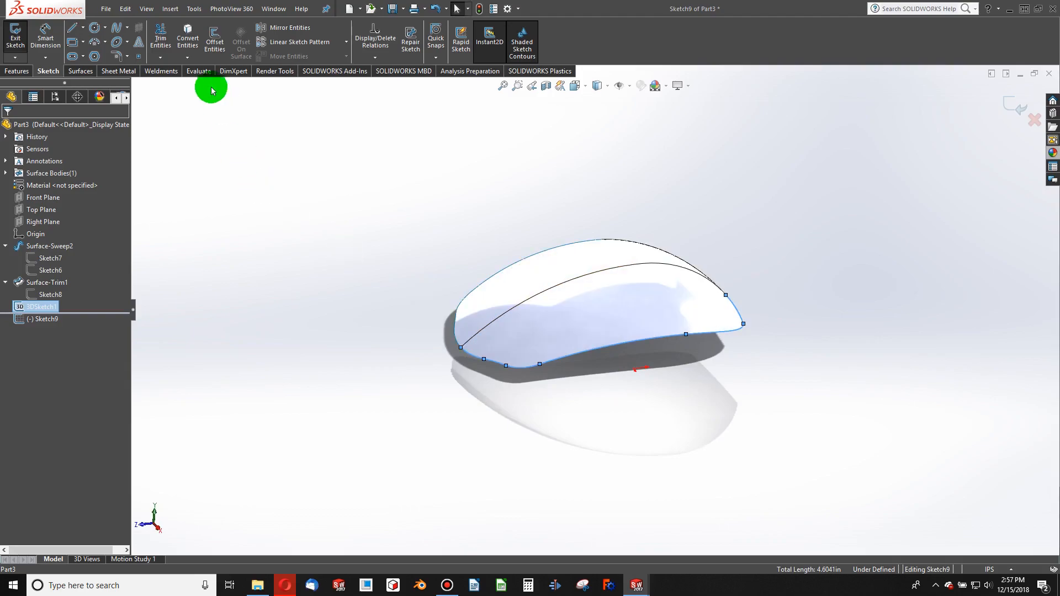
click(185, 46)
middle_drag(511, 370, 541, 409)
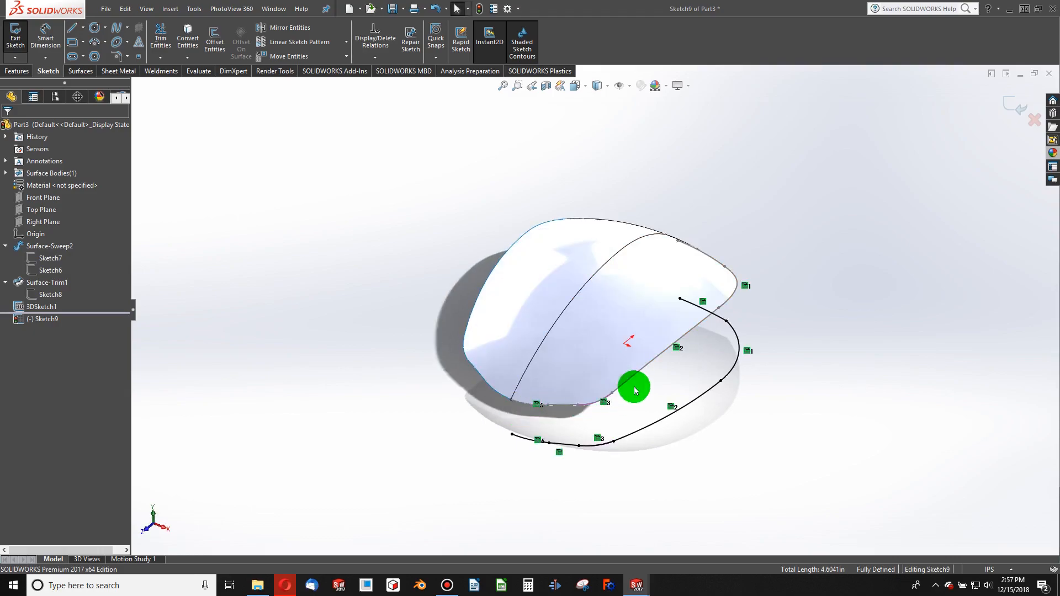
click(480, 9)
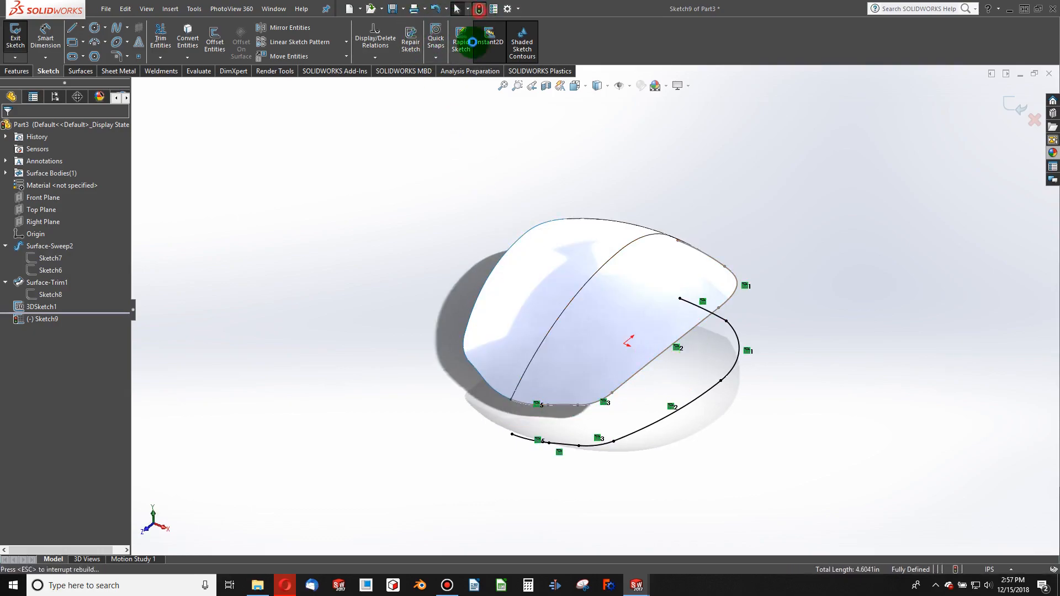
Step: Edit Sketch6 of the surface sweep and set the height of the curve's endpoint on the 2.00 in side to 0.25 in
mouse_move(545, 432)
middle_down()
mouse_move(540, 331)
mouse_move(592, 322)
mouse_move(440, 345)
mouse_move(479, 350)
mouse_move(492, 385)
mouse_move(444, 373)
mouse_move(515, 313)
mouse_move(508, 362)
mouse_move(486, 331)
mouse_move(497, 350)
mouse_move(429, 376)
mouse_move(462, 332)
mouse_move(549, 402)
mouse_move(535, 369)
mouse_move(436, 327)
mouse_move(471, 339)
mouse_move(448, 151)
middle_up()
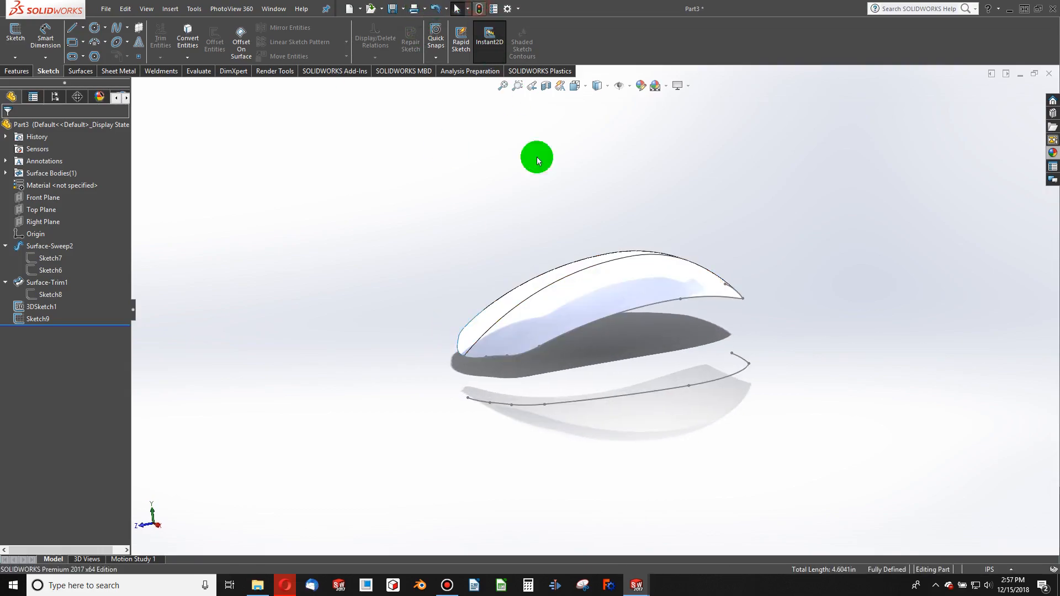
click(44, 270)
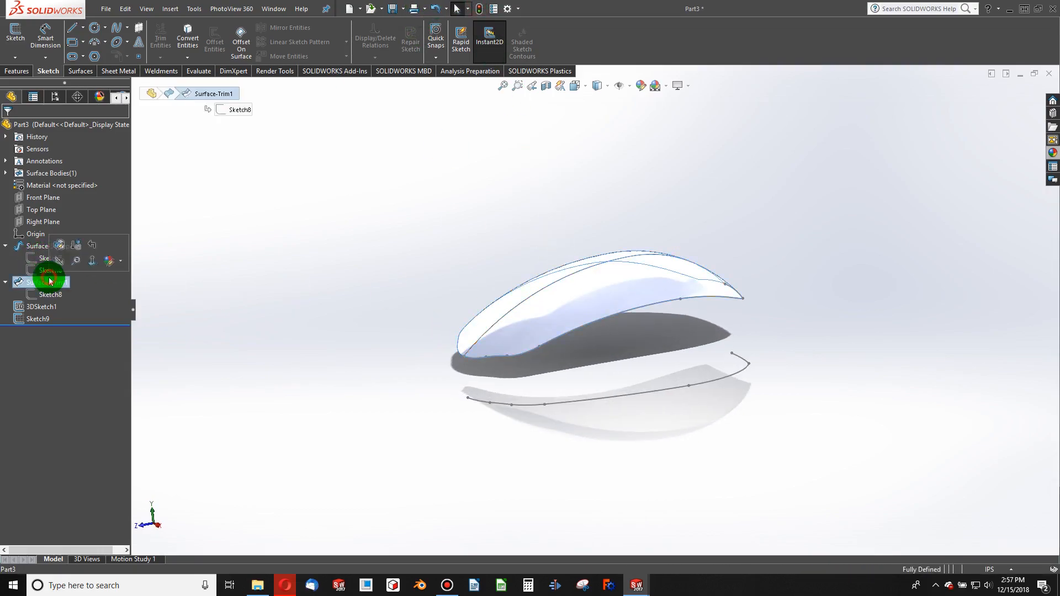
click(60, 241)
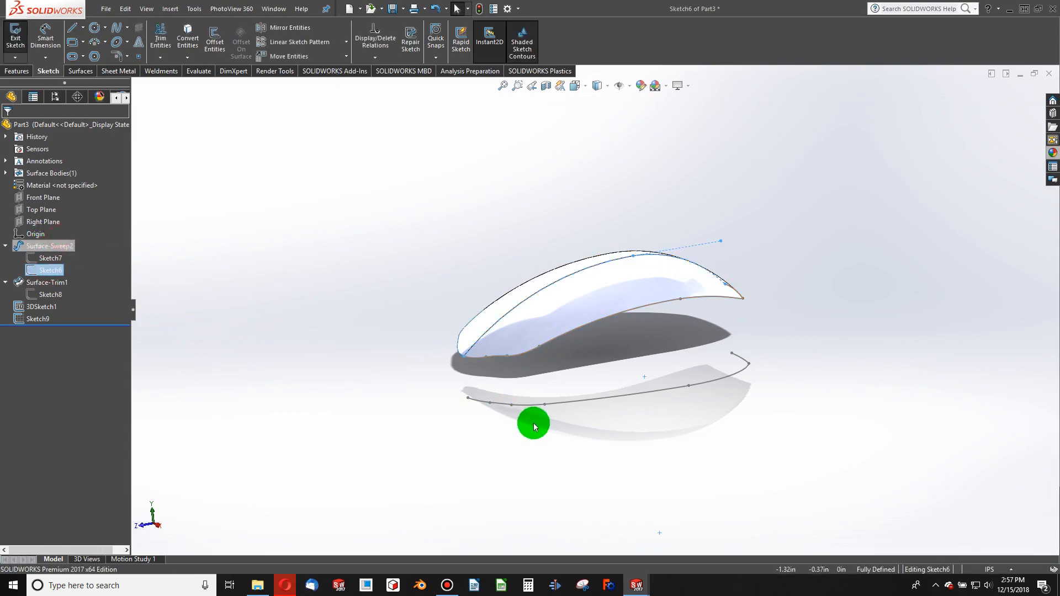
click(430, 385)
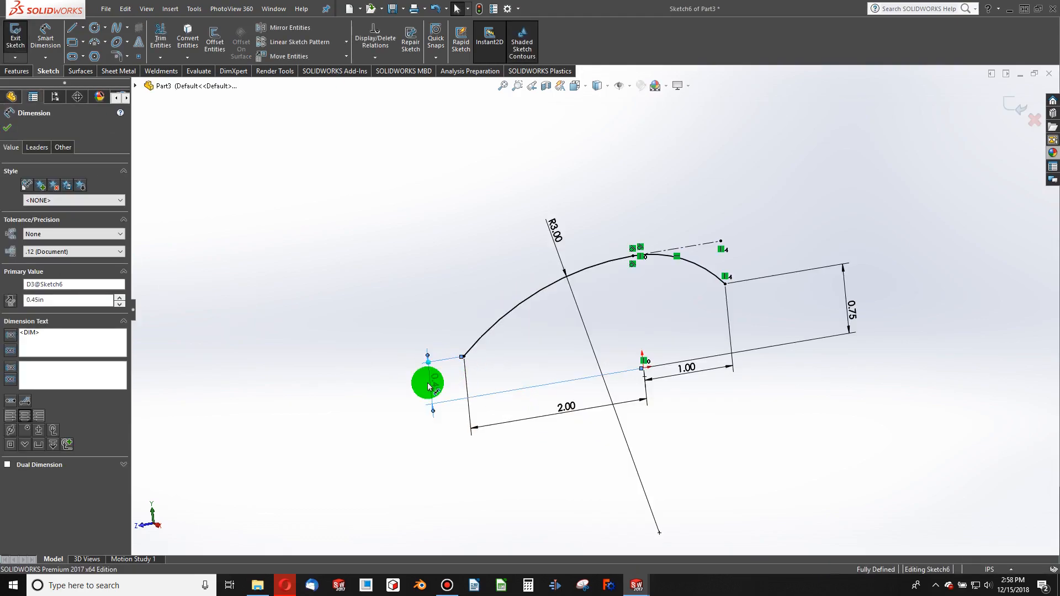
double_click(438, 389)
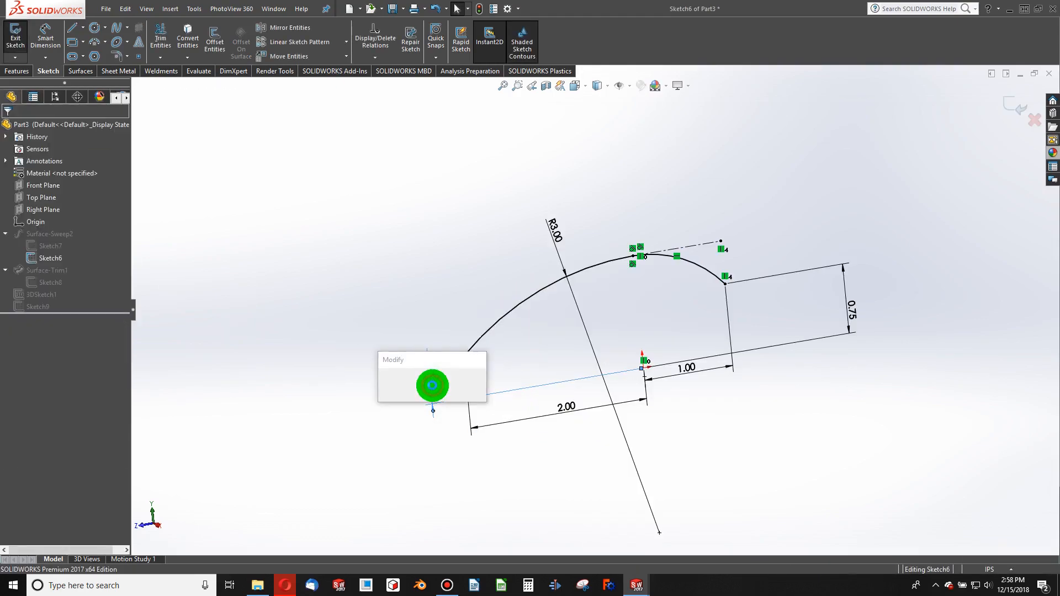
text(.25)
click(434, 388)
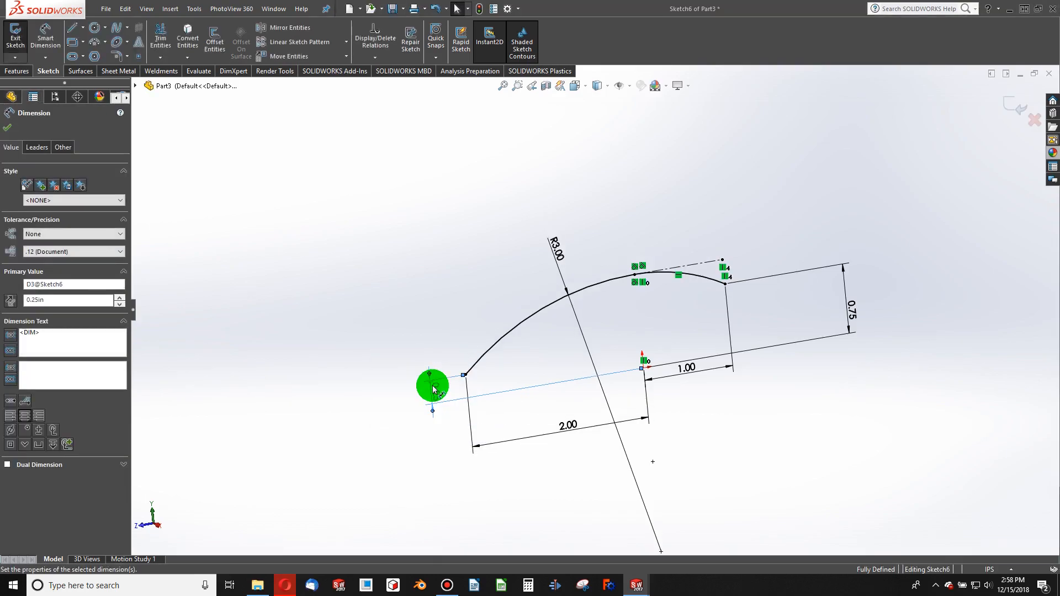
Step: Set the height of the curve's endpoint on the 1.00 in side to 0.5 in and rebuild the part
click(851, 312)
double_click(852, 312)
text(.5)
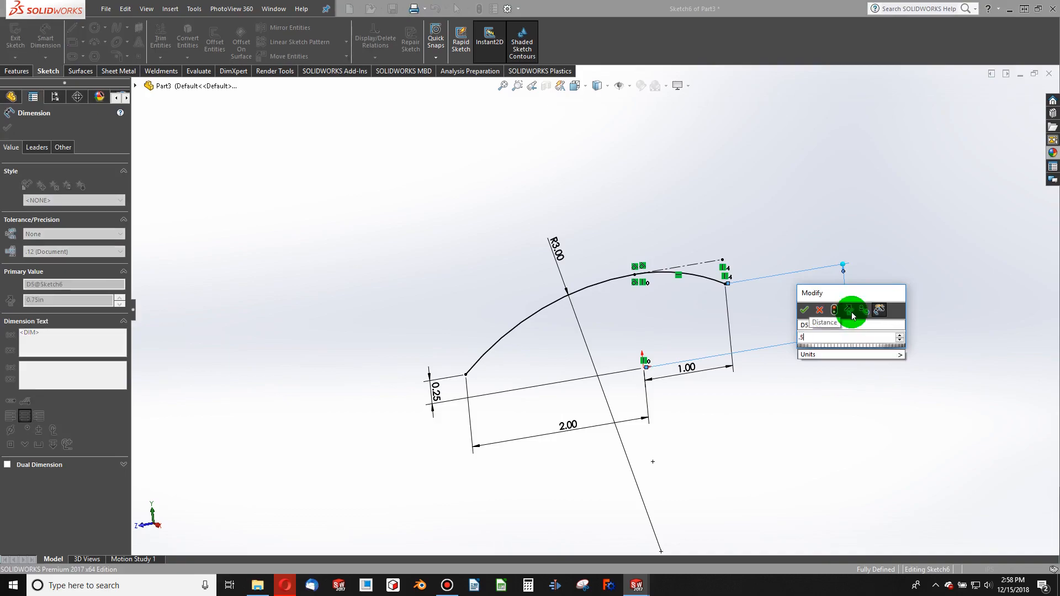
key(Return)
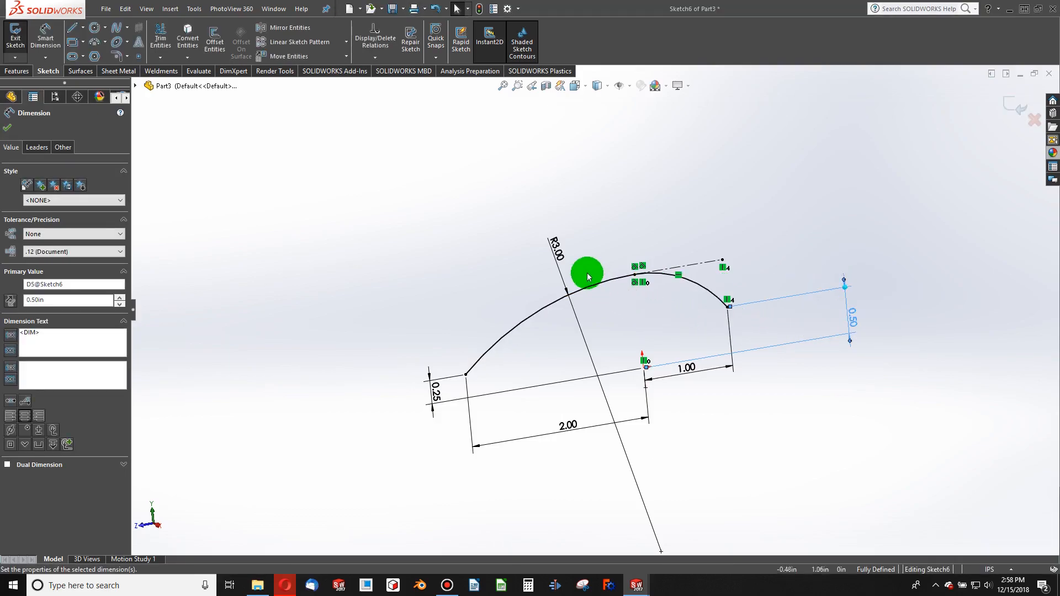
click(473, 11)
Step: Sketch a vertical line on the Right Plane from the shell's edge down to the base curve at the 2.00 in end, and rebuild to close it
mouse_move(519, 237)
middle_down()
mouse_move(573, 343)
mouse_move(554, 313)
mouse_move(542, 366)
mouse_move(469, 358)
mouse_move(614, 356)
mouse_move(592, 379)
mouse_move(539, 384)
mouse_move(570, 402)
mouse_move(568, 390)
mouse_move(455, 367)
mouse_move(440, 298)
mouse_move(490, 320)
mouse_move(285, 138)
middle_up()
scroll(476, 412, down, 3)
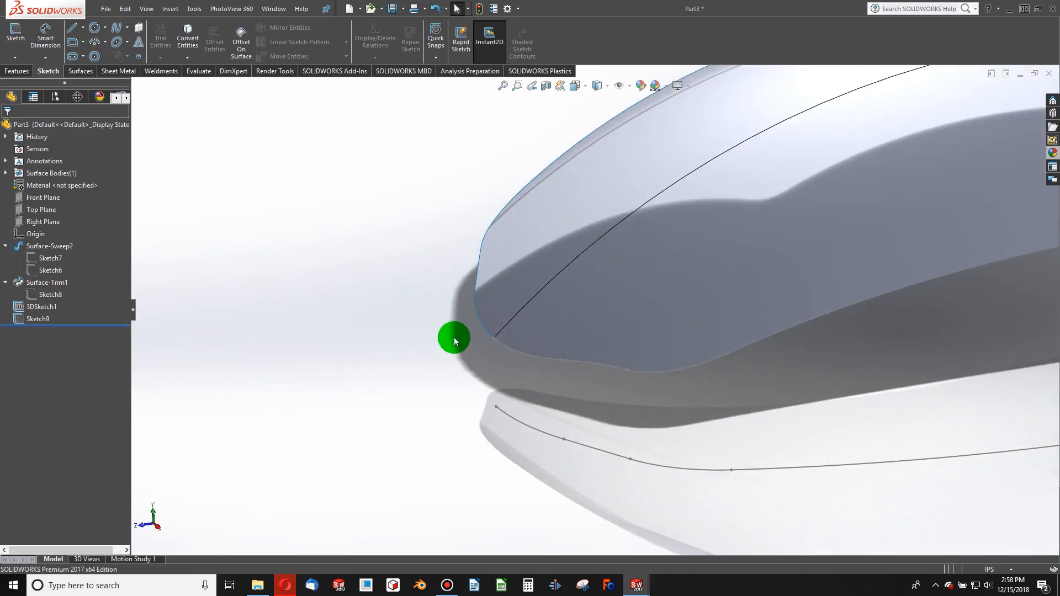
click(45, 225)
mouse_move(443, 345)
middle_down()
mouse_move(504, 341)
mouse_move(473, 313)
mouse_move(449, 326)
middle_up()
click(11, 34)
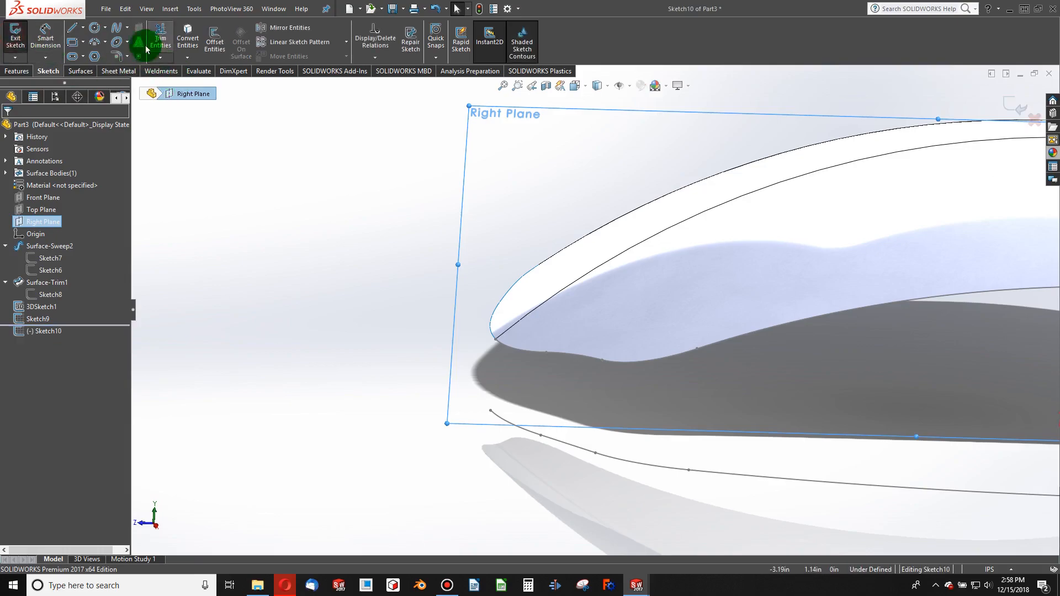
click(72, 27)
drag(494, 338, 492, 411)
key(Escape)
mouse_move(516, 407)
middle_down()
mouse_move(572, 367)
mouse_move(578, 445)
mouse_move(544, 395)
mouse_move(659, 319)
middle_up()
click(479, 9)
Step: Sketch a second vertical line on the Right Plane joining shell edge and base curve at the opposite end, and rebuild to close it
mouse_move(628, 187)
middle_down()
mouse_move(734, 298)
mouse_move(602, 243)
mouse_move(582, 334)
middle_up()
click(48, 214)
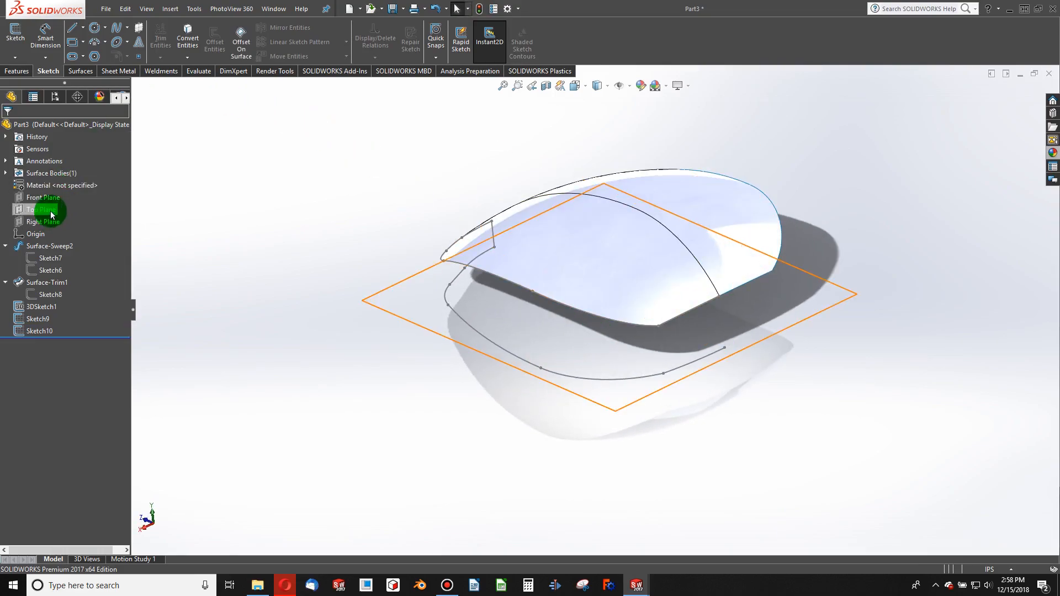
click(44, 222)
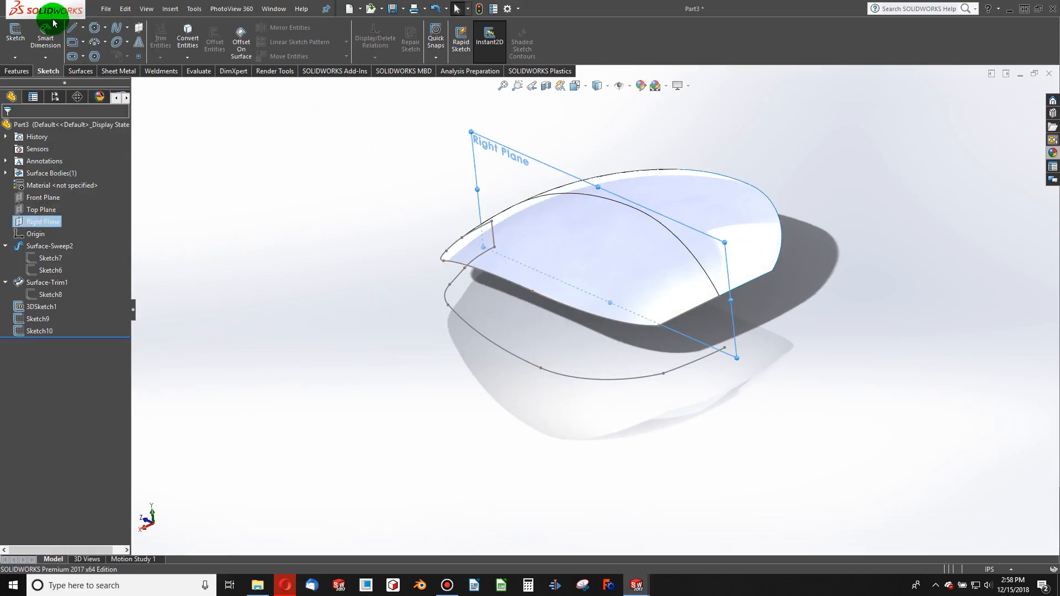
click(14, 34)
click(71, 28)
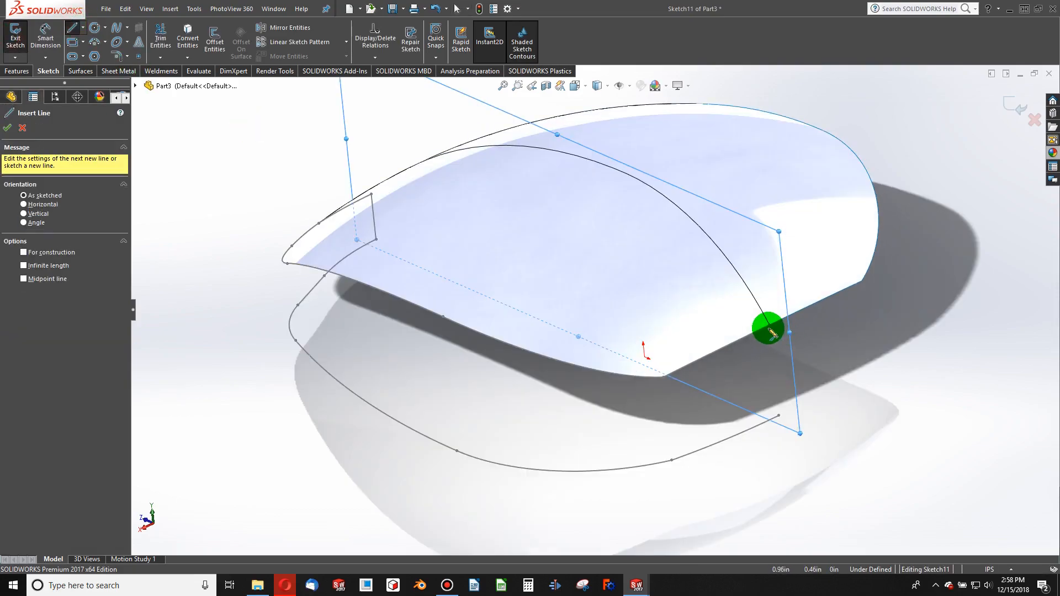
click(771, 326)
click(781, 415)
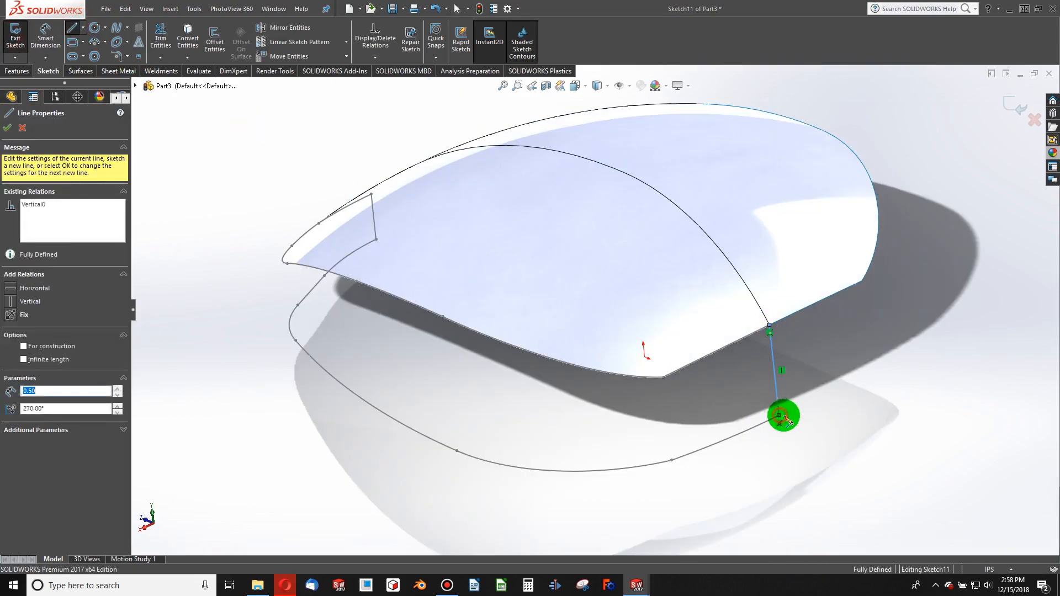
key(Escape)
key(shift+z)
click(479, 8)
Step: Start a sketch on the Front Plane and draw an inward-bowing three-point arc between the shell's side edge and the base curve
mouse_move(498, 326)
middle_down()
mouse_move(580, 243)
mouse_move(668, 282)
mouse_move(655, 301)
mouse_move(703, 265)
mouse_move(693, 307)
mouse_move(681, 293)
mouse_move(639, 294)
mouse_move(695, 286)
middle_up()
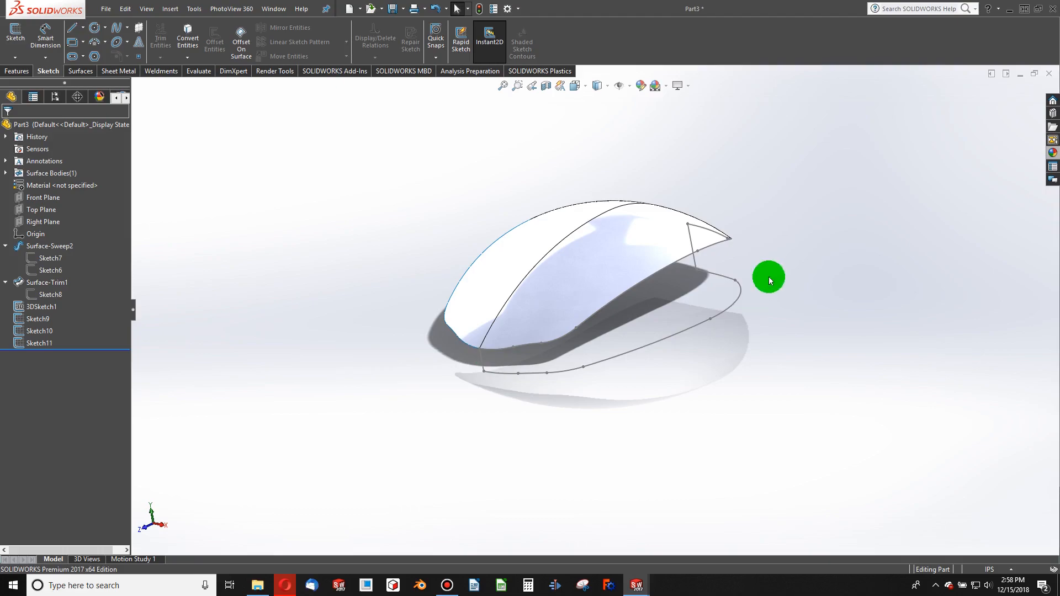
middle_drag(765, 275, 736, 253)
scroll(718, 268, down, 3)
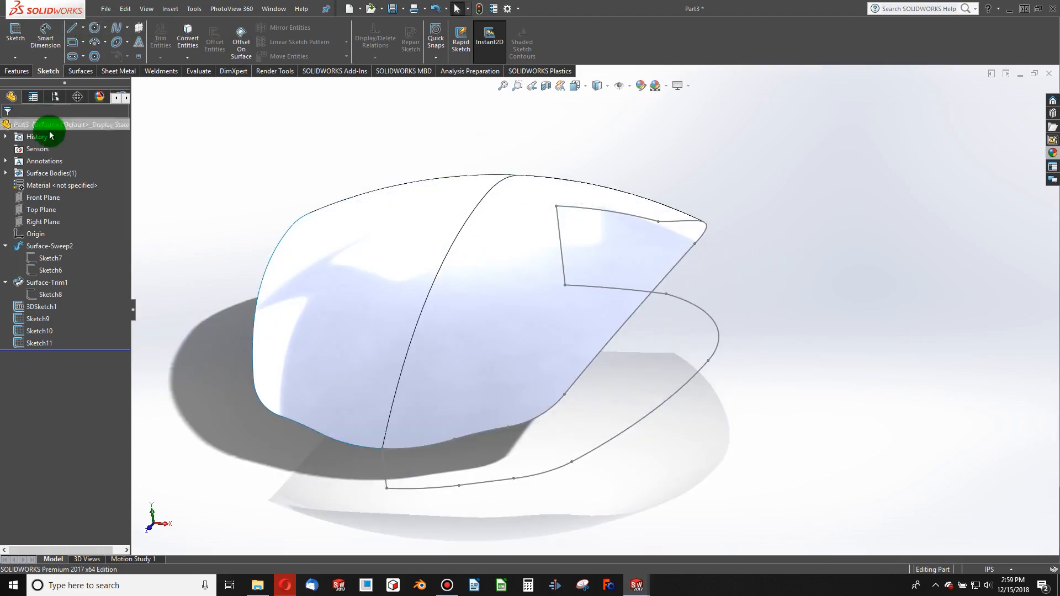
click(43, 197)
mouse_move(450, 218)
middle_down()
mouse_move(440, 333)
mouse_move(454, 409)
middle_up()
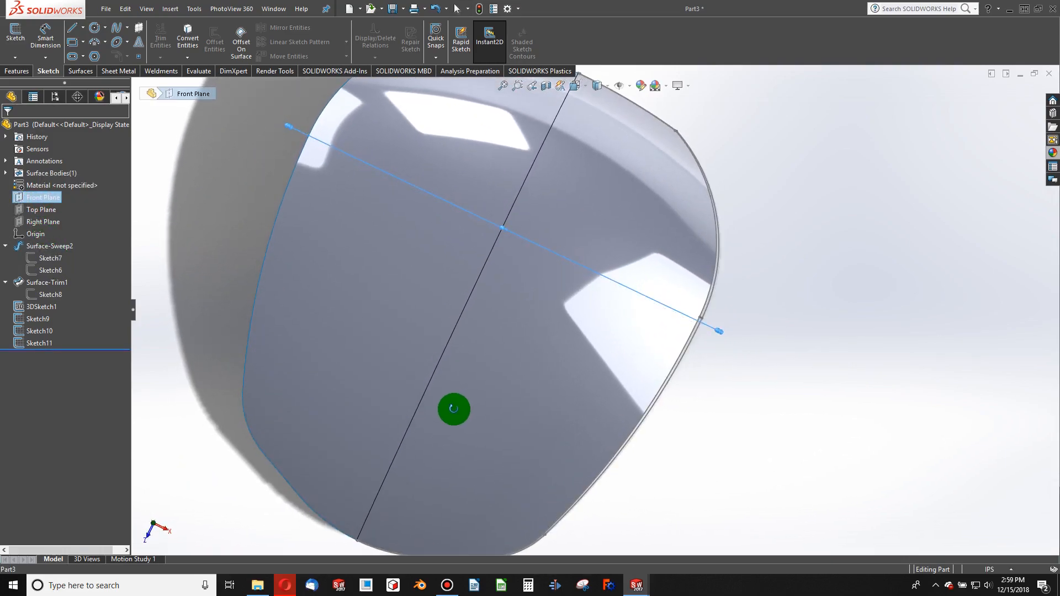
scroll(675, 323, down, 4)
scroll(726, 273, down, 4)
mouse_move(725, 273)
middle_down()
mouse_move(739, 267)
mouse_move(701, 293)
mouse_move(691, 239)
mouse_move(576, 170)
middle_up()
scroll(575, 170, up, 1)
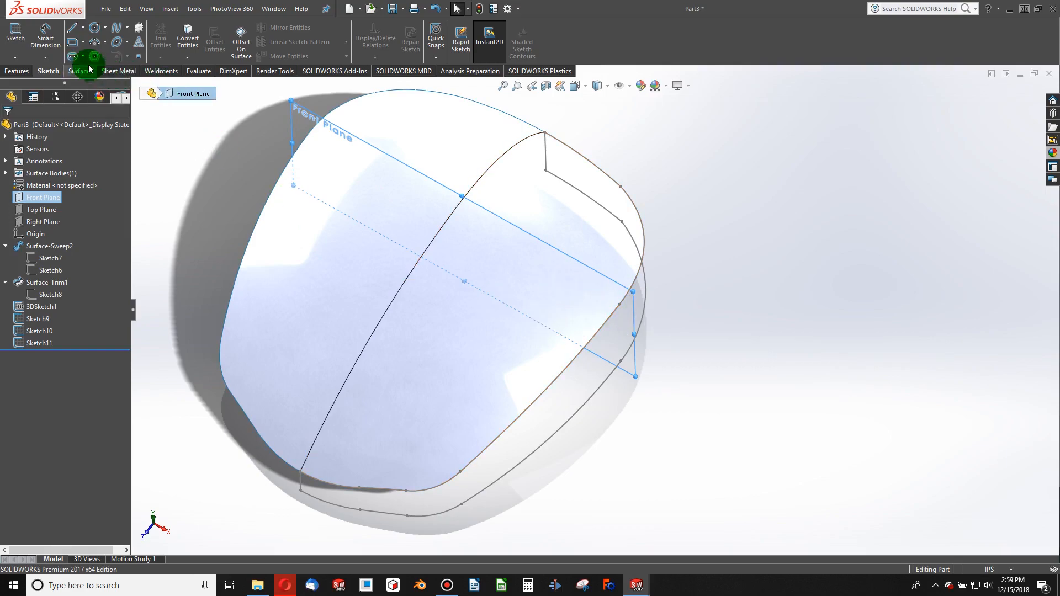
click(16, 33)
middle_drag(569, 318, 585, 287)
scroll(647, 252, down, 4)
click(571, 275)
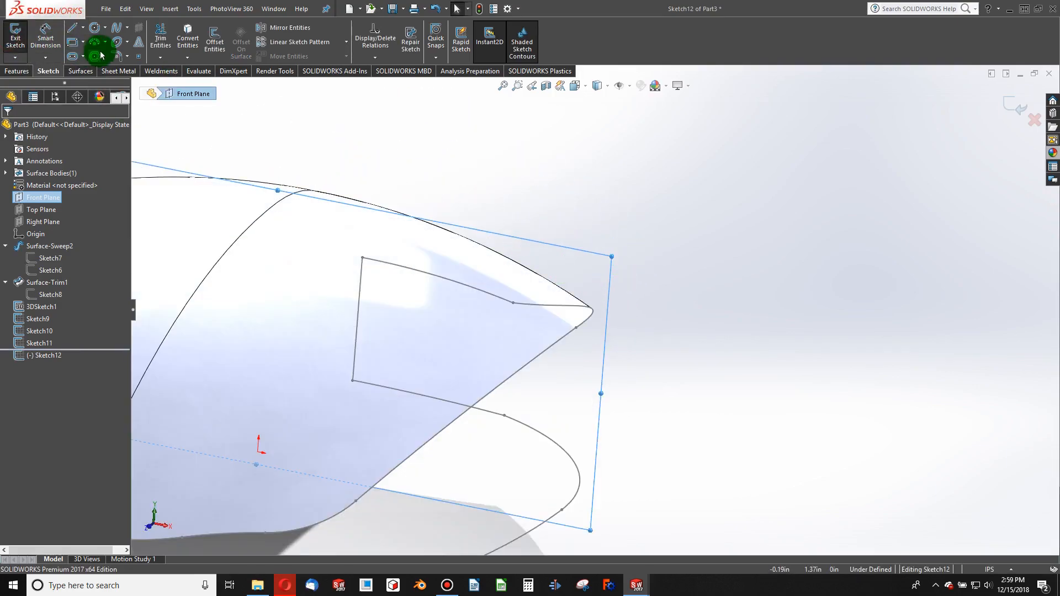
click(572, 338)
click(549, 510)
click(509, 476)
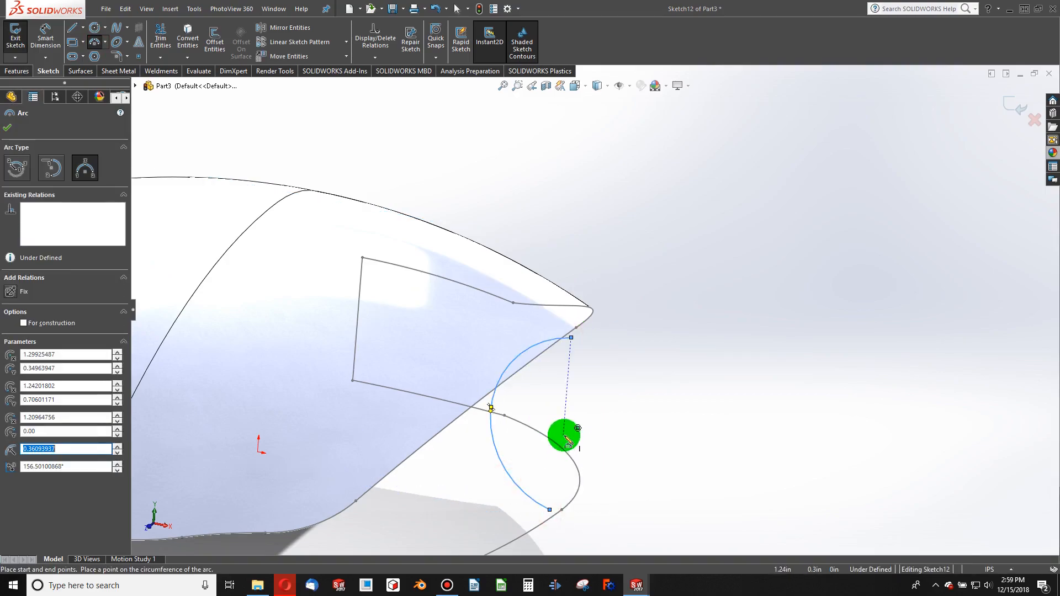
key(Escape)
click(571, 338)
ctrl+click(582, 322)
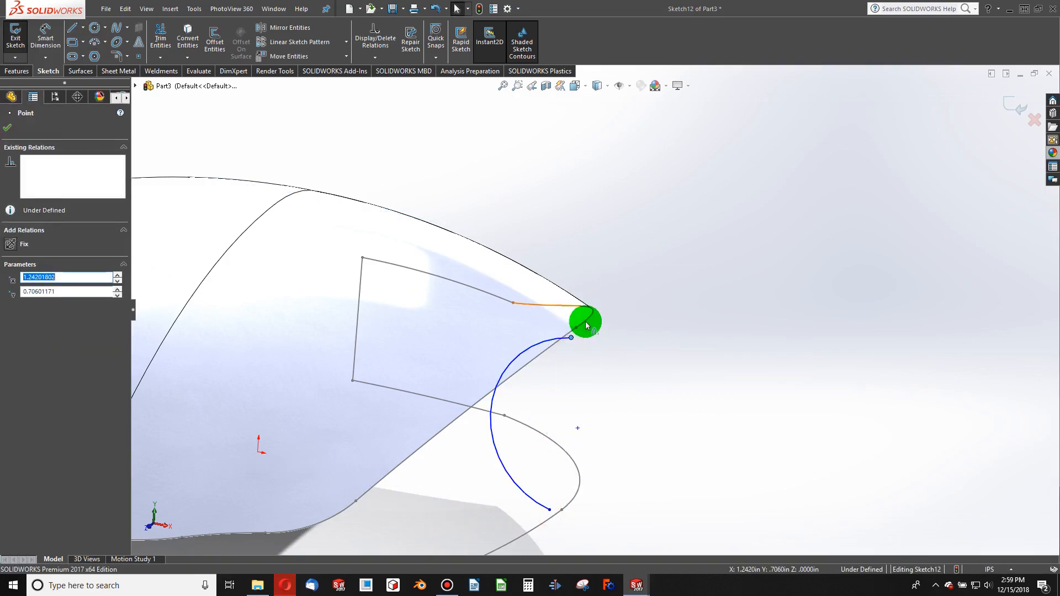
click(123, 319)
click(11, 323)
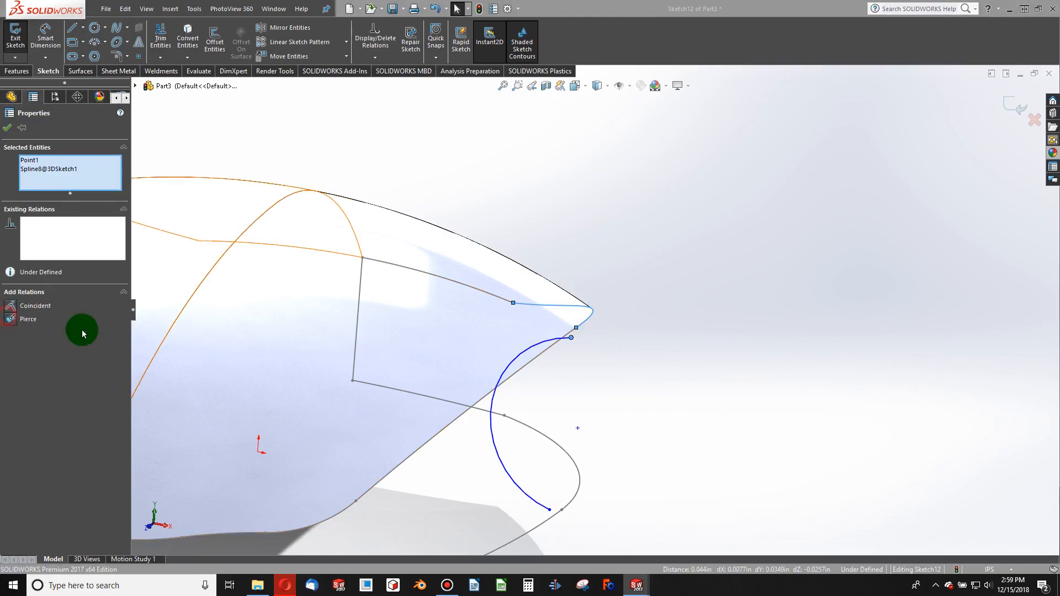
click(598, 291)
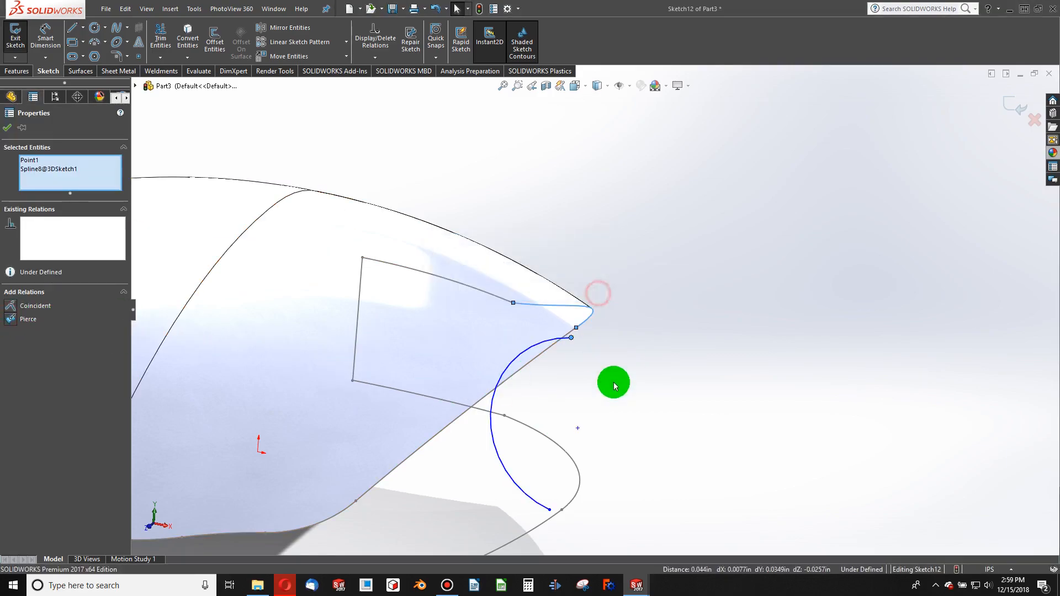
Step: Add Pierce relations tying the arc's upper endpoint to the straight 3D sketch side edge and its lower endpoint to the base sketch curve
click(543, 354)
ctrl+click(571, 338)
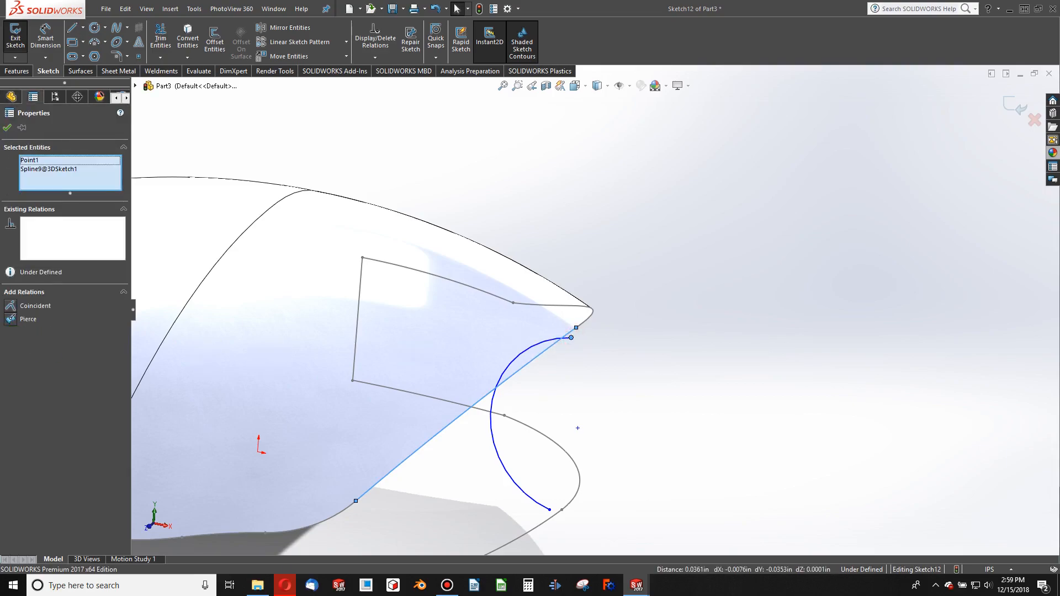
click(26, 324)
scroll(587, 458, up, 2)
scroll(586, 459, down, 2)
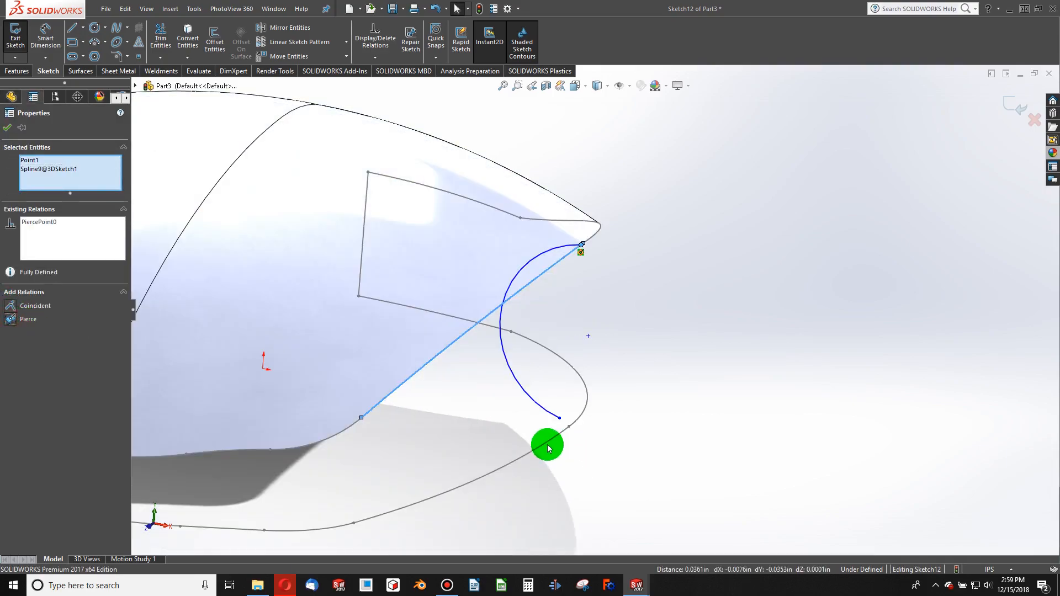
click(547, 444)
ctrl+click(560, 419)
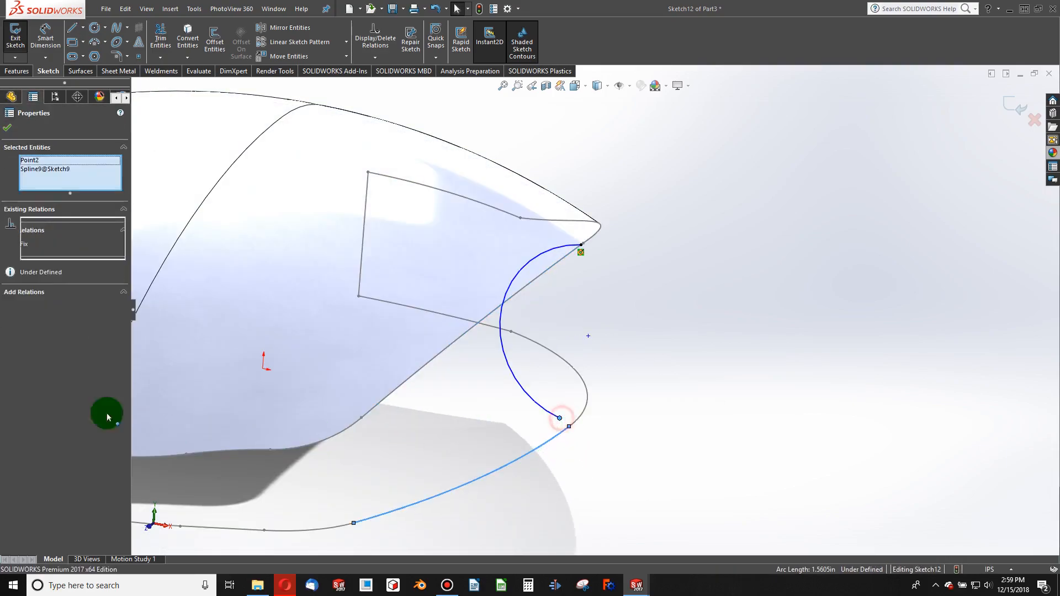
click(16, 338)
click(662, 415)
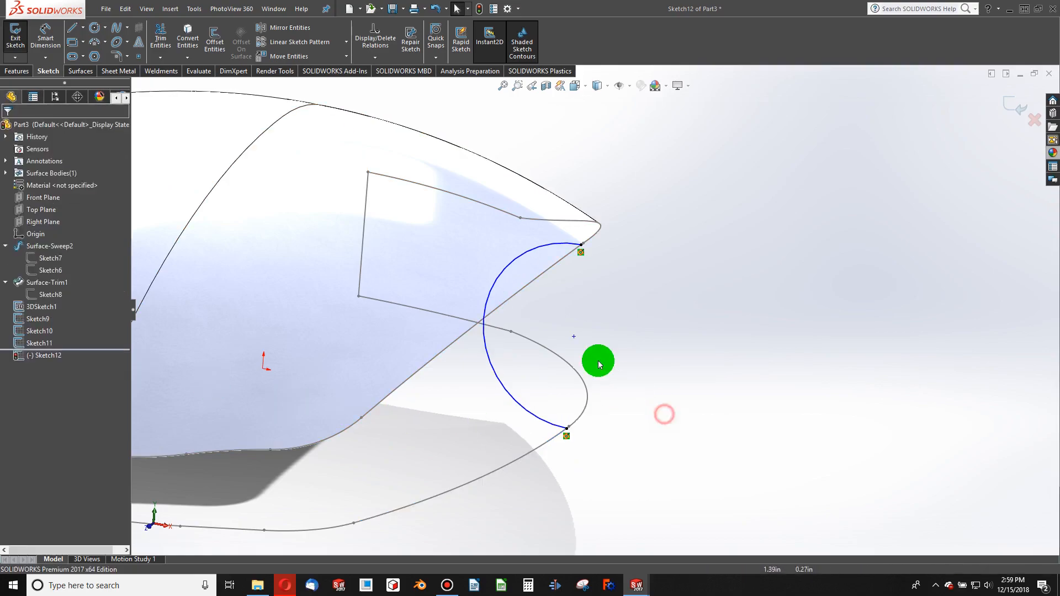
Step: Flatten the side arc by moving its centre outward, dimension its radius as 0.5 in and rebuild to close the sketch
drag(573, 336, 667, 355)
click(612, 328)
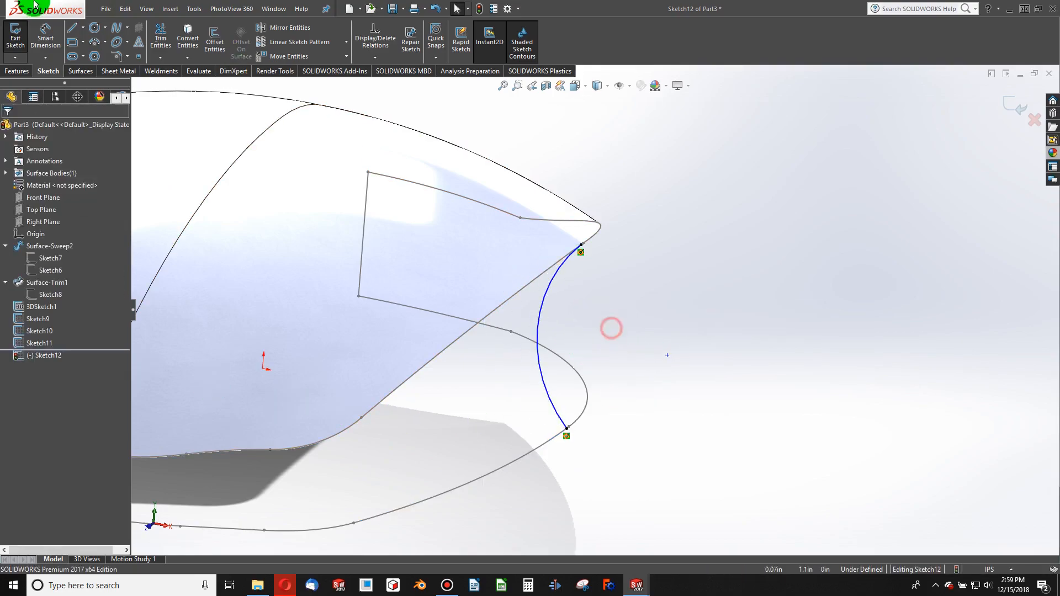
click(47, 52)
click(538, 354)
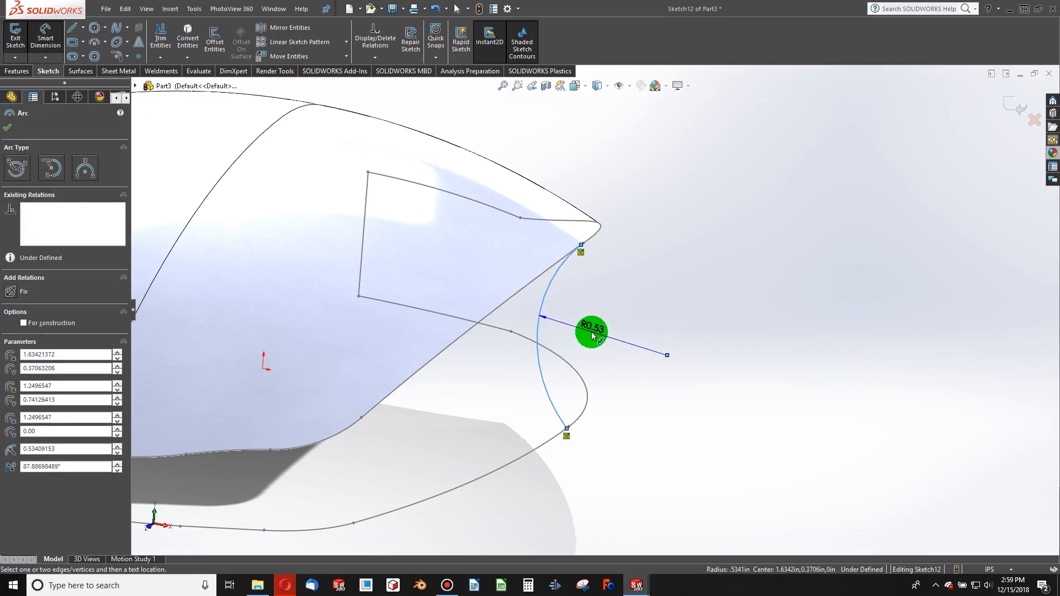
click(617, 347)
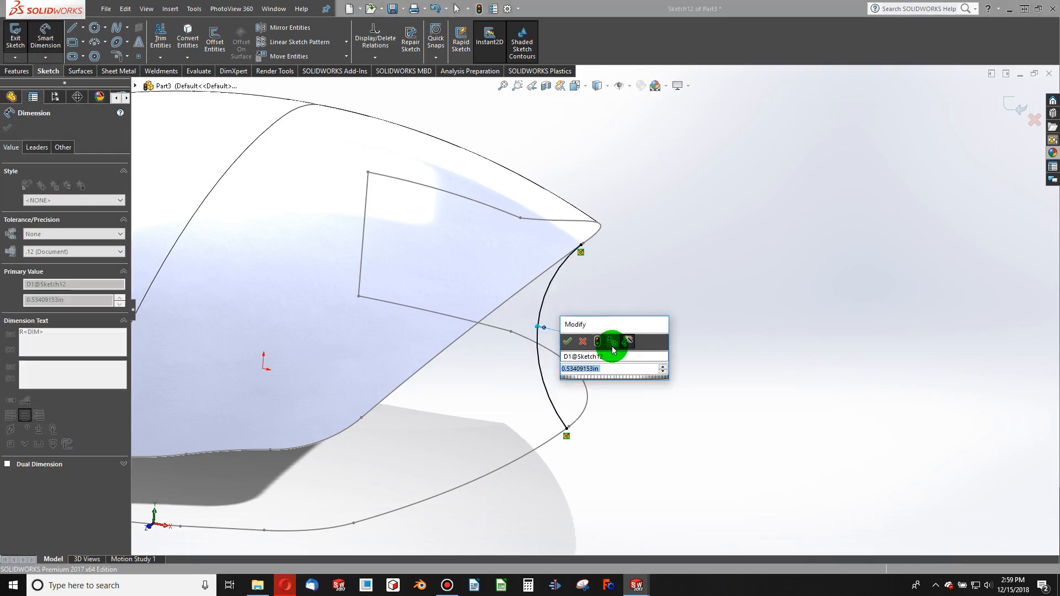
text(.5)
key(Return)
middle_drag(610, 348, 485, 107)
click(478, 7)
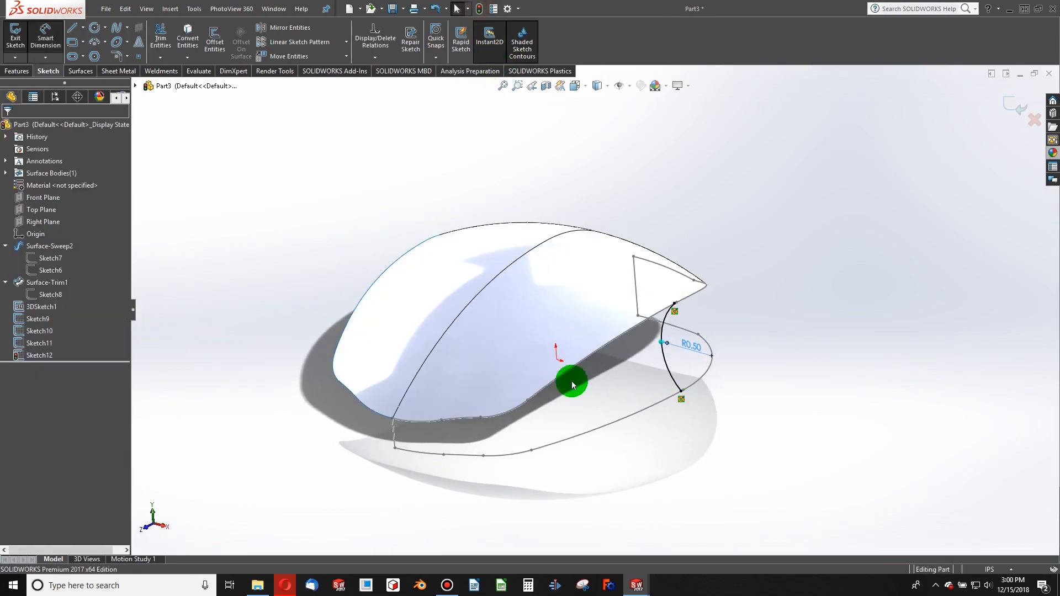
Step: Create a reference plane parallel to the Front Plane through the shell edge vertex where the straight side meets the rounded 2.00 in end
scroll(546, 418, down, 3)
middle_drag(545, 418, 553, 438)
scroll(502, 325, up, 5)
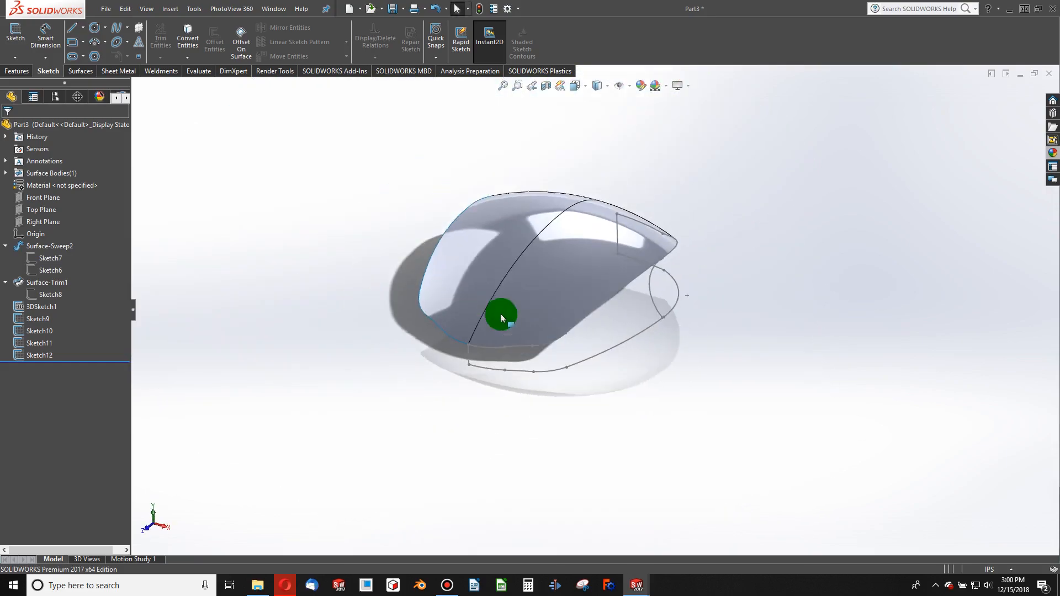
scroll(576, 365, down, 3)
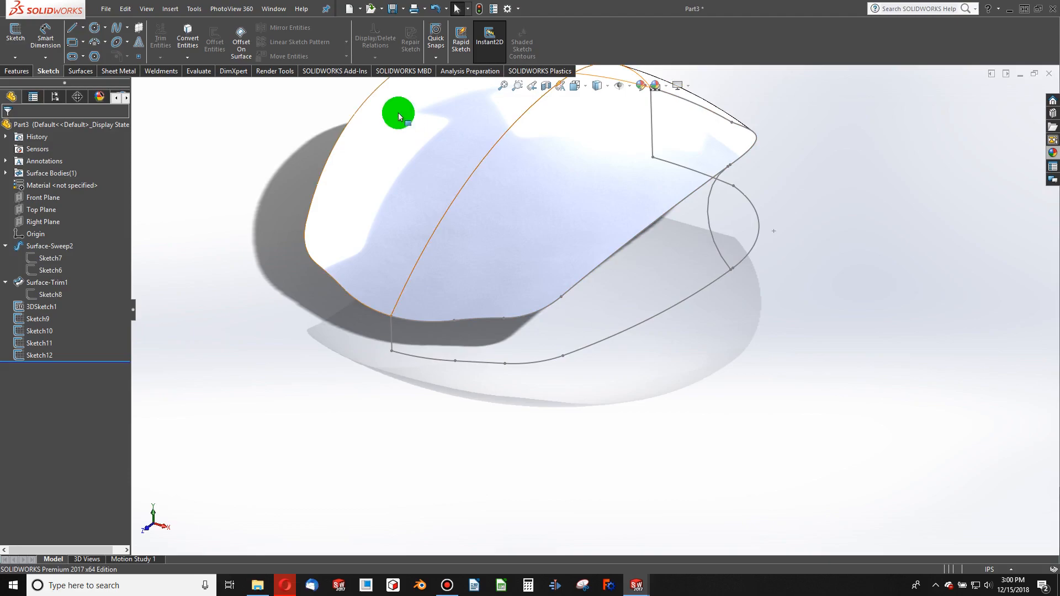
click(22, 73)
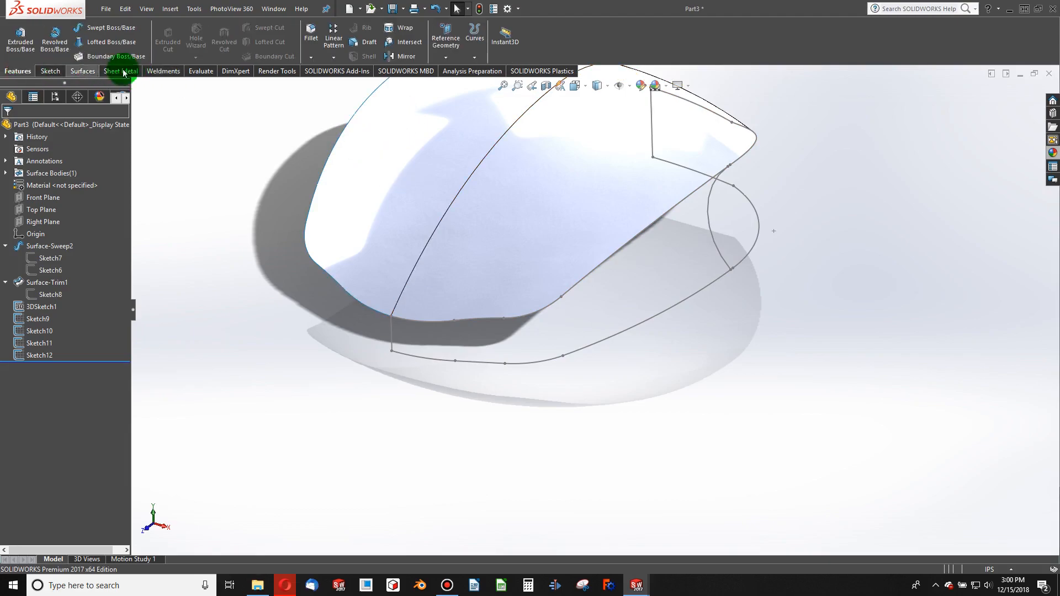
click(448, 52)
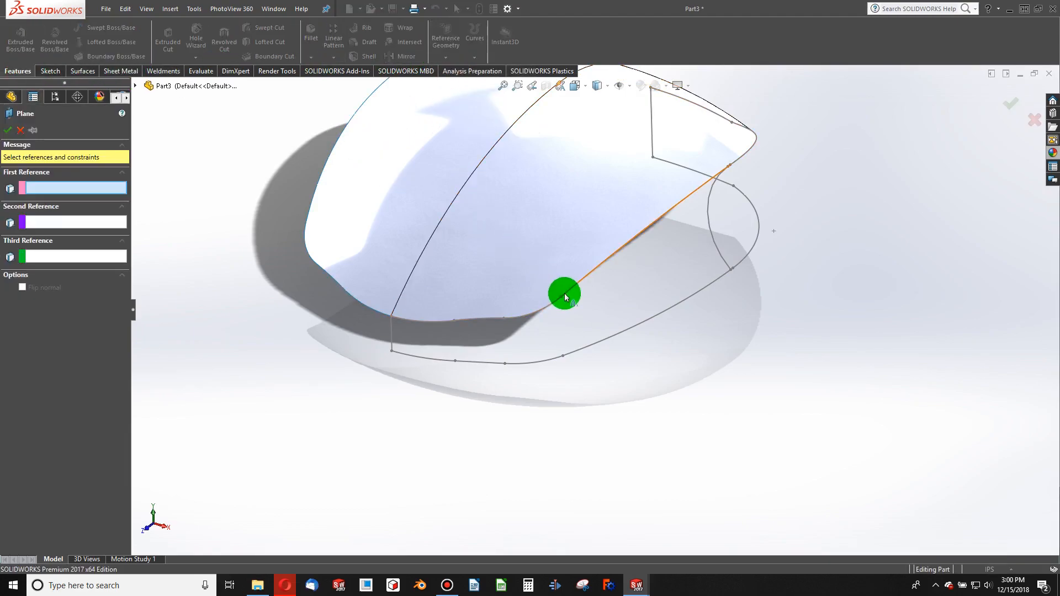
scroll(560, 283, up, 5)
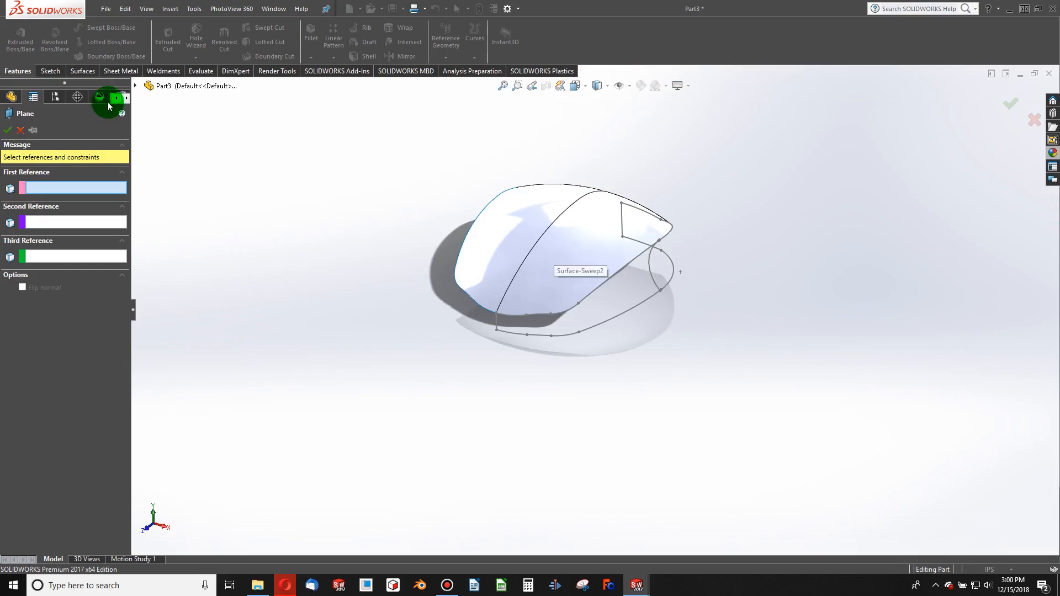
click(137, 87)
click(184, 159)
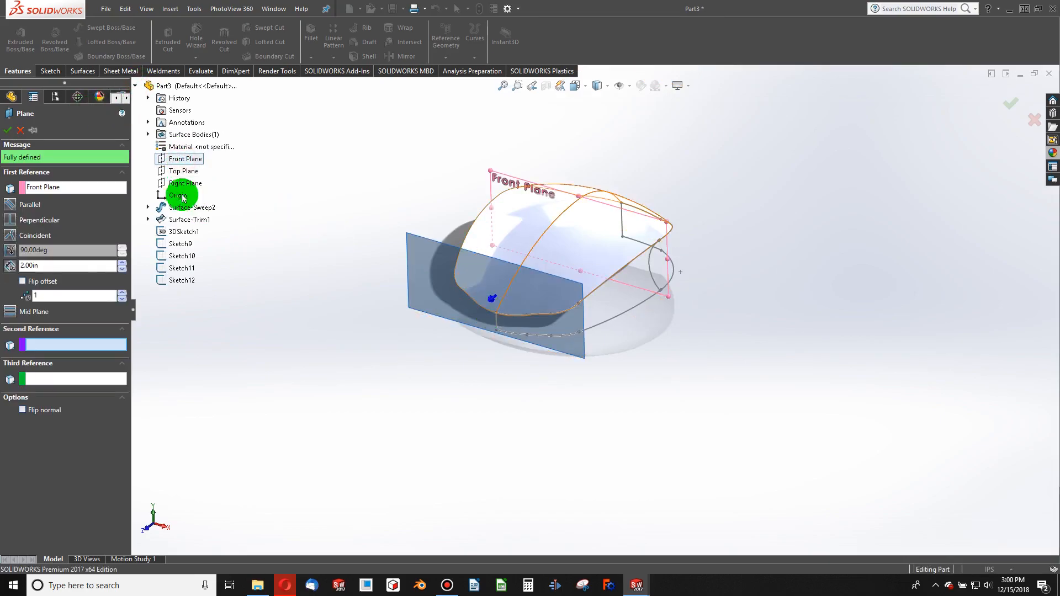
scroll(593, 312, down, 4)
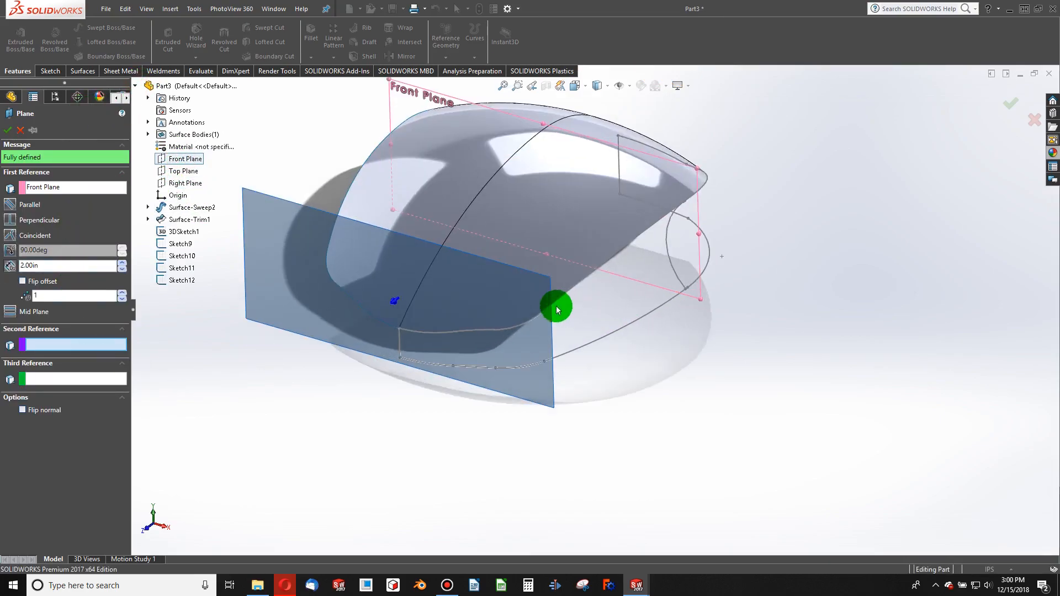
click(544, 313)
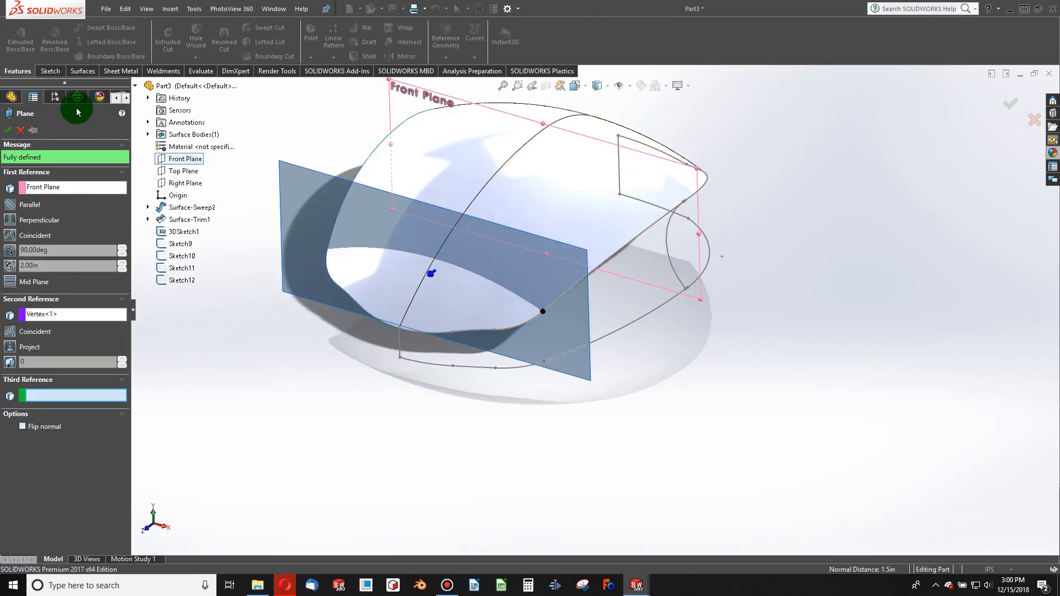
click(13, 132)
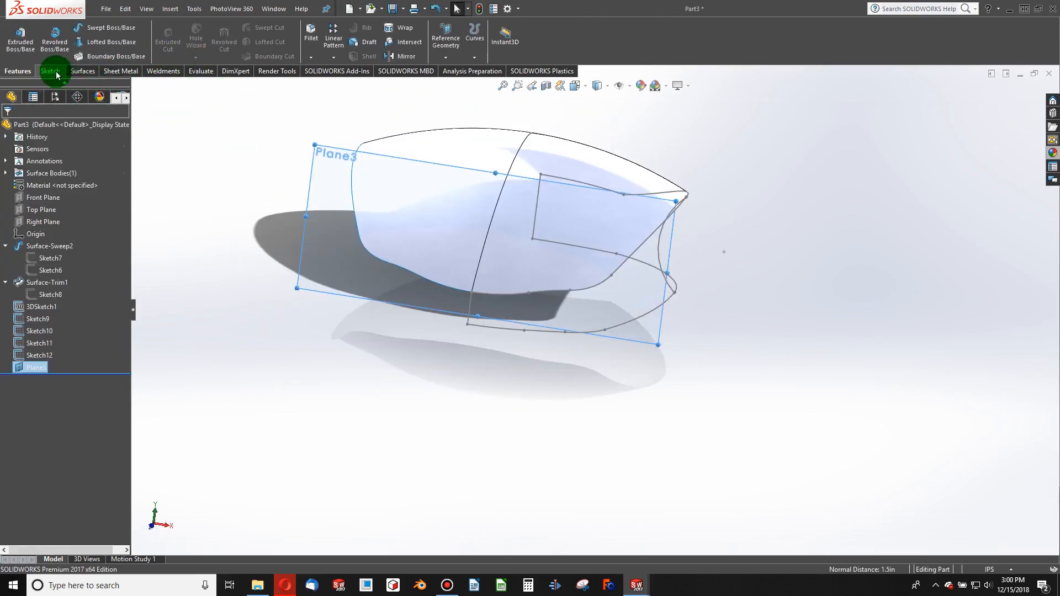
Step: Start a sketch on Plane3 and draw a slightly bowed three-point arc from the shell edge vertex down to the base curve
click(54, 71)
click(20, 36)
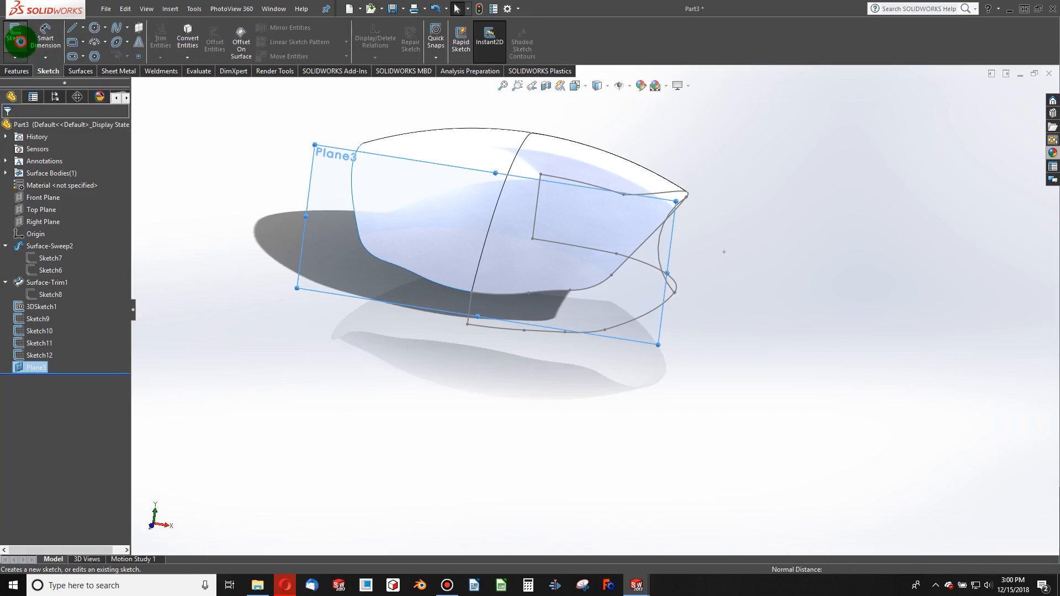
click(93, 45)
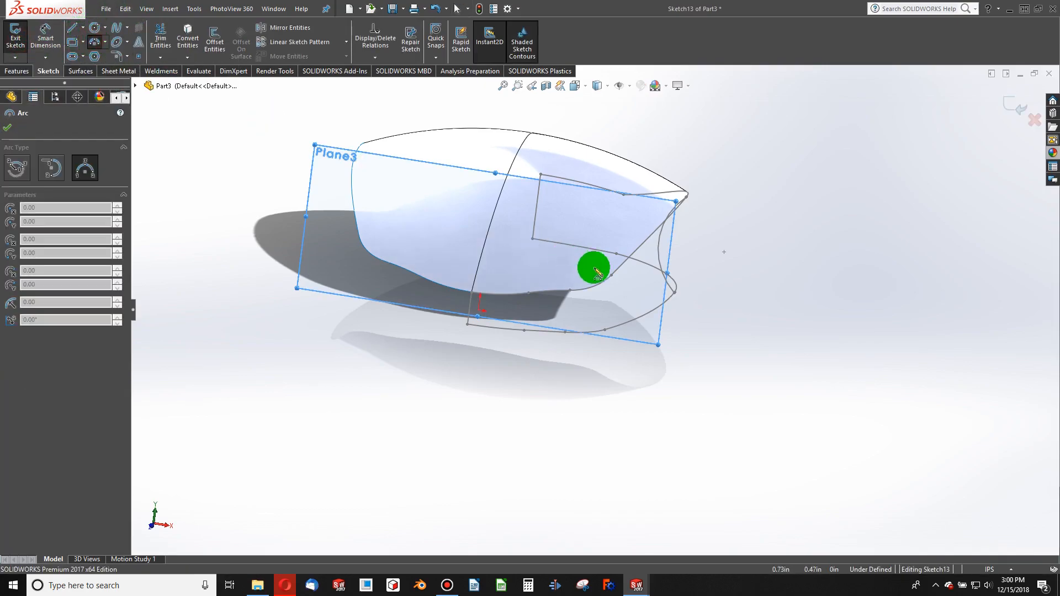
drag(613, 275, 606, 320)
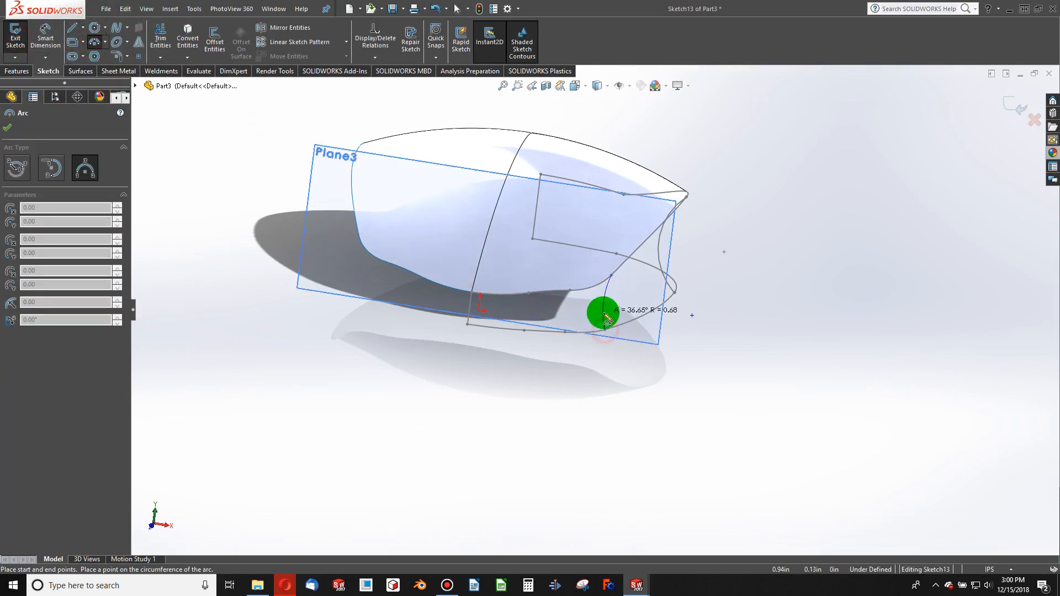
click(606, 313)
key(Escape)
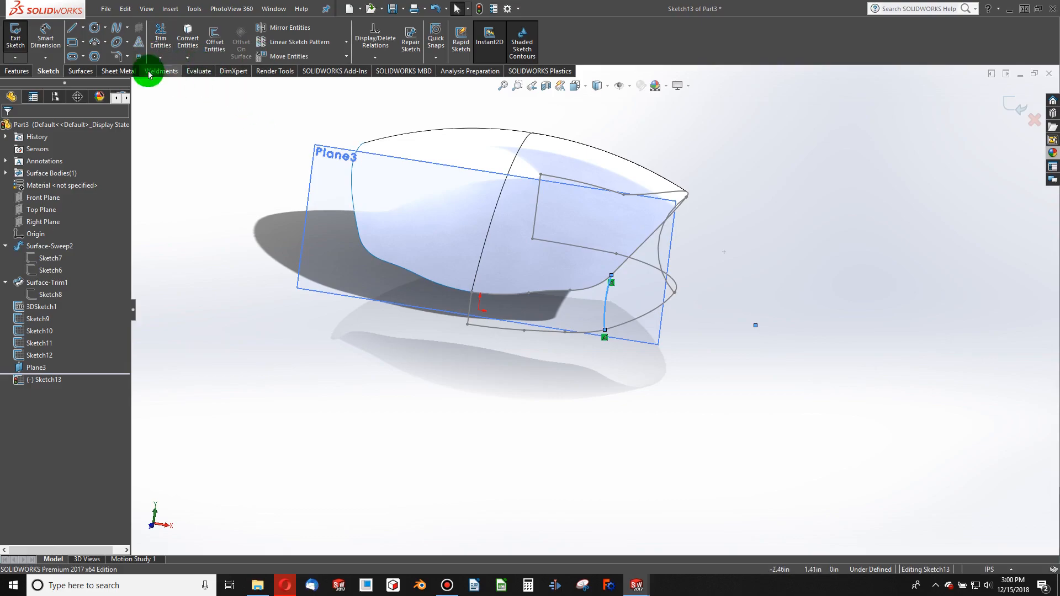
Step: Dimension the new arc's radius as 1 in and rebuild to close the sketch
click(46, 38)
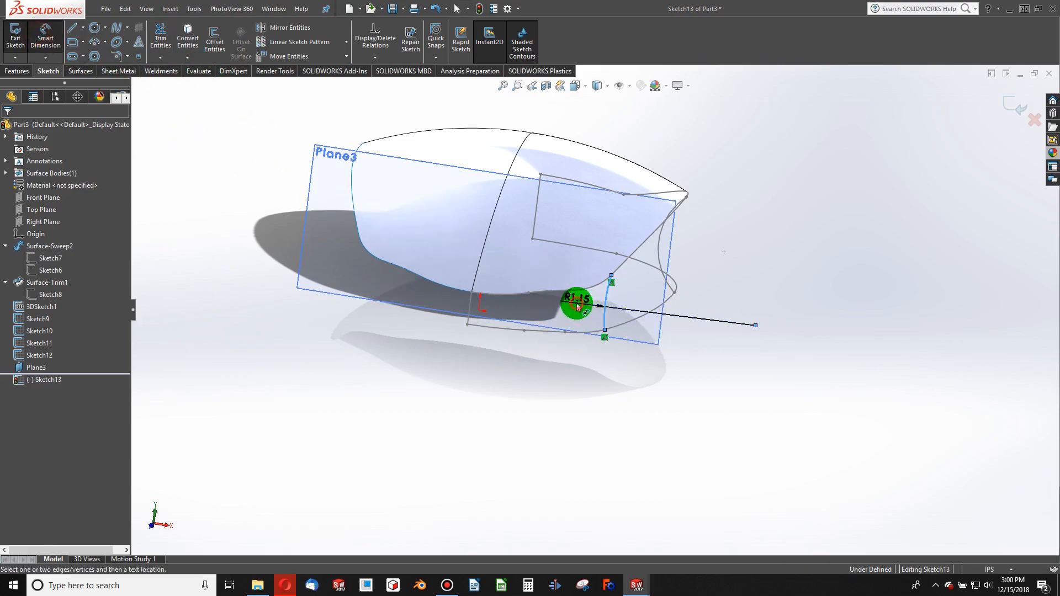
click(578, 308)
text(1)
key(Return)
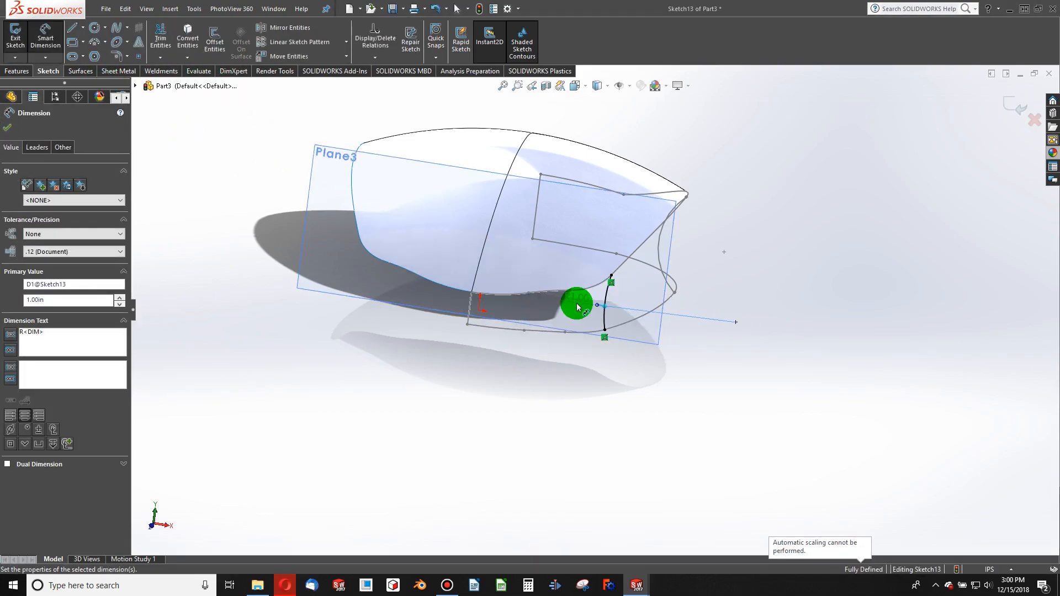
mouse_move(711, 374)
middle_down()
mouse_move(656, 483)
mouse_move(661, 516)
mouse_move(658, 457)
mouse_move(625, 346)
mouse_move(535, 407)
mouse_move(595, 335)
mouse_move(677, 395)
mouse_move(509, 331)
middle_up()
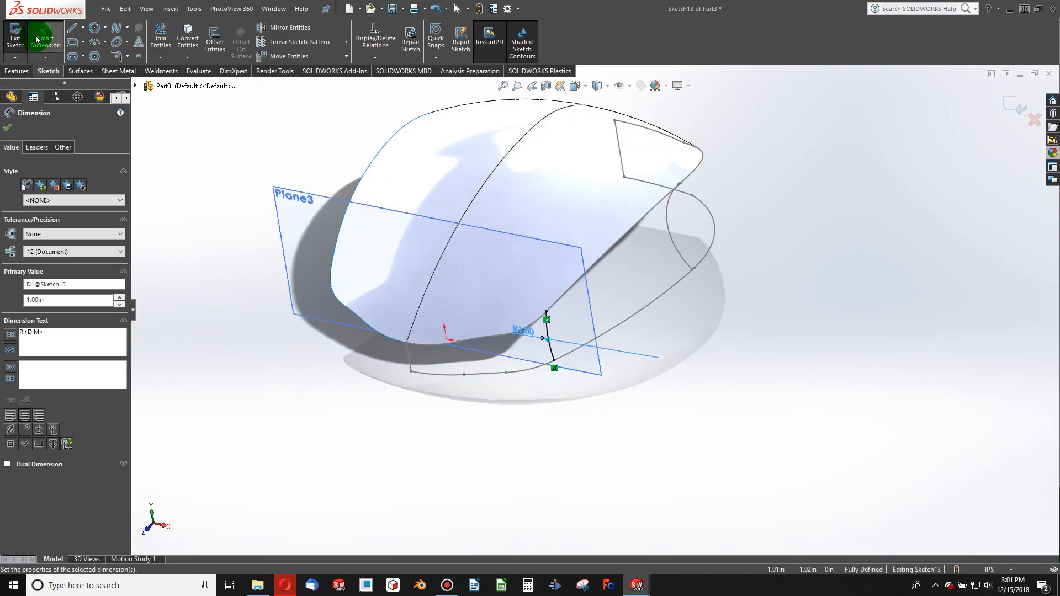
click(481, 9)
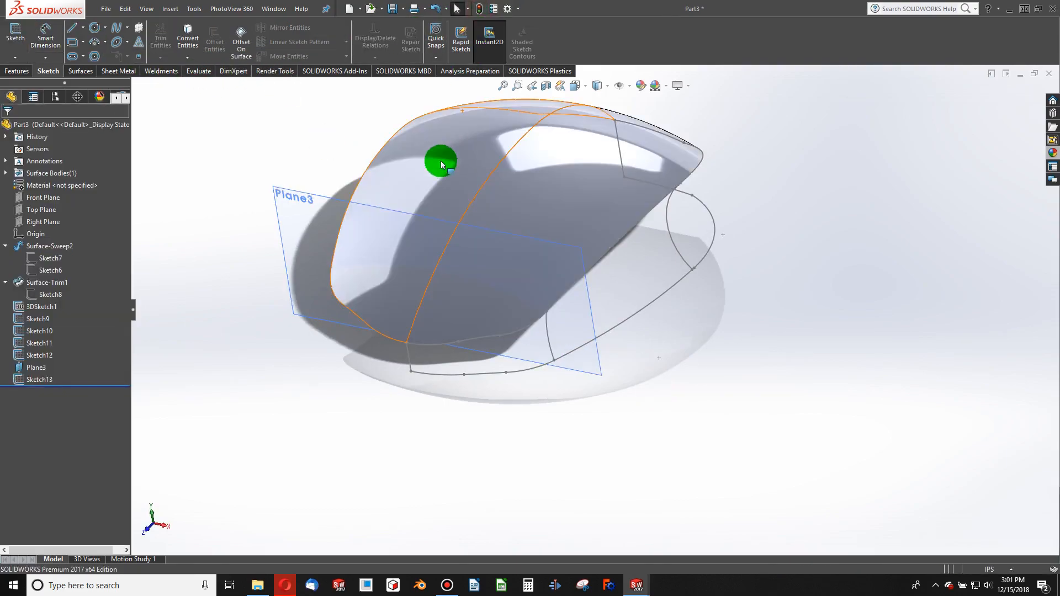
right_click(318, 194)
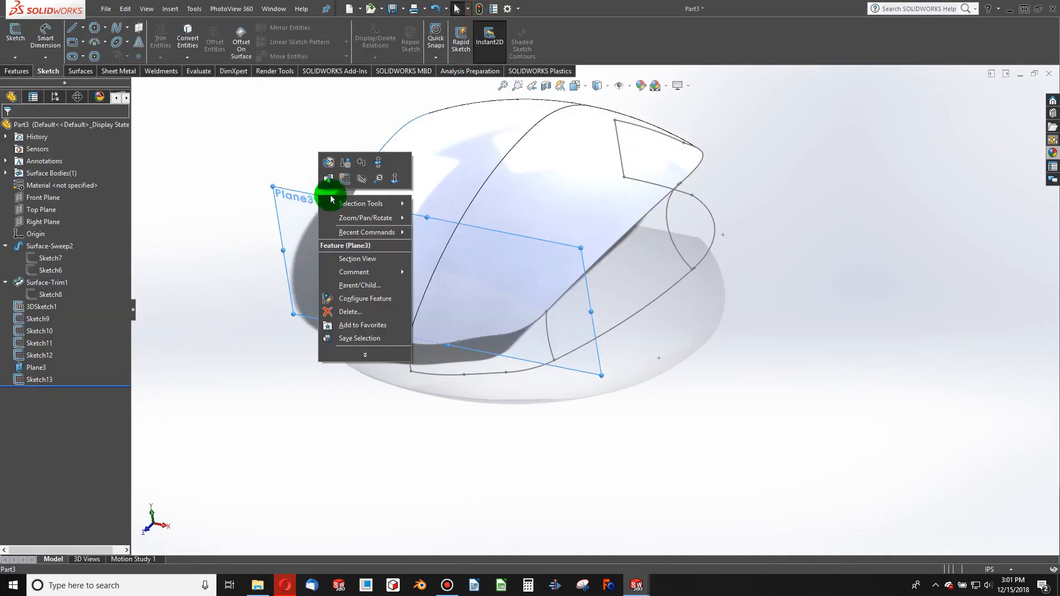
click(351, 307)
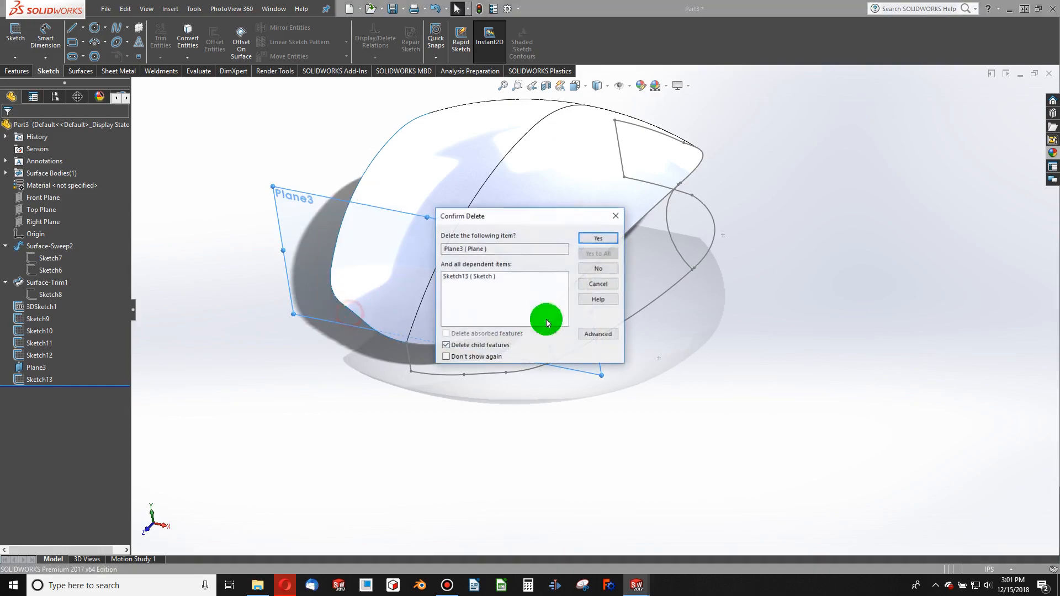
click(596, 268)
Step: Hide the reference plane Plane3 used for the last arc
right_click(310, 195)
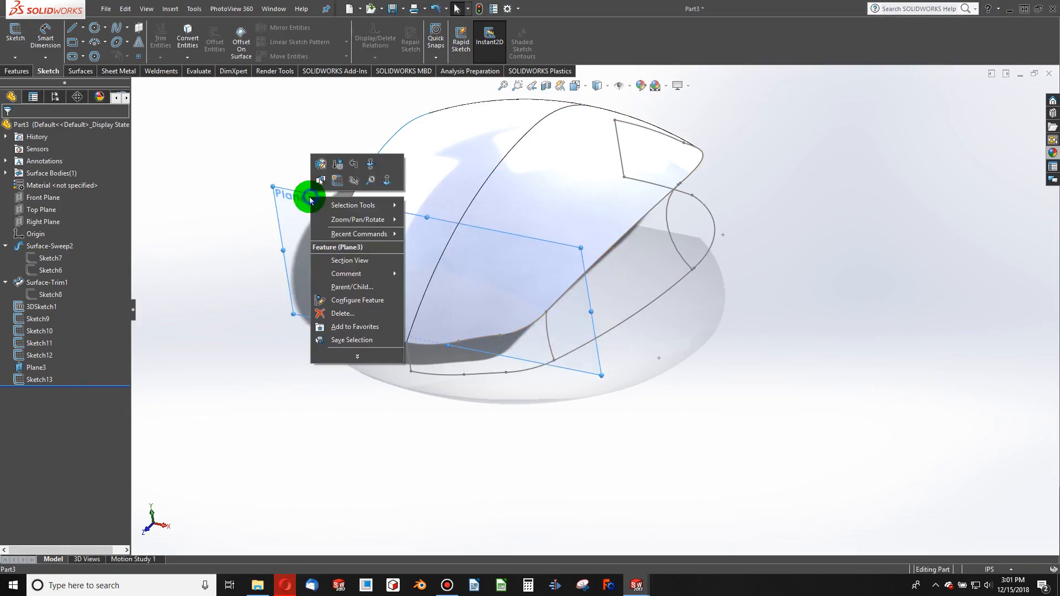
click(352, 177)
middle_drag(535, 336, 393, 199)
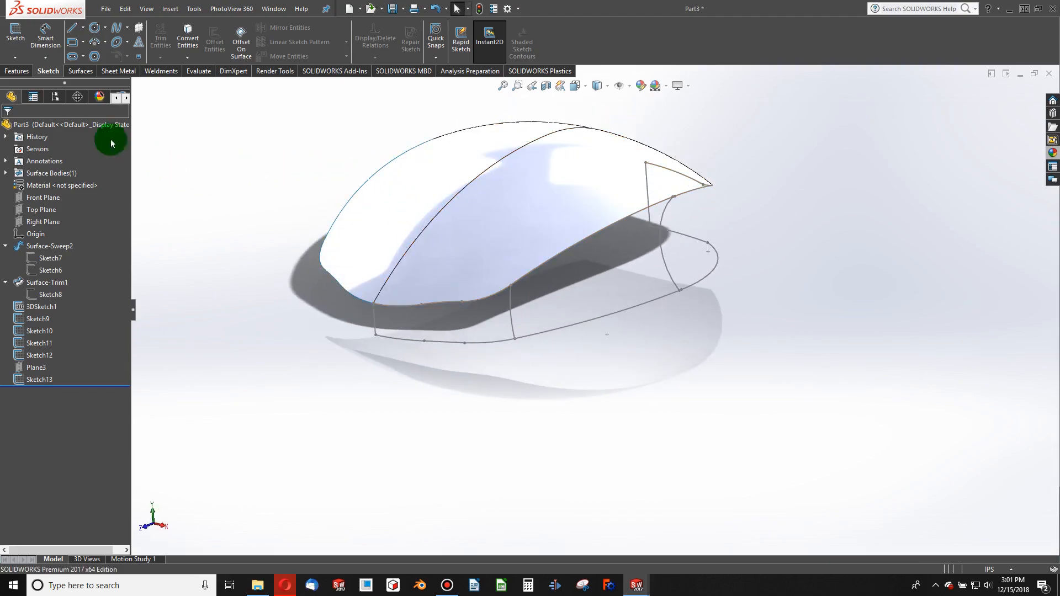
Step: Start a lofted surface with the connecting line and arc sketches Sketch10, Sketch13, Sketch12 and Sketch11 as profiles, in that order
click(87, 76)
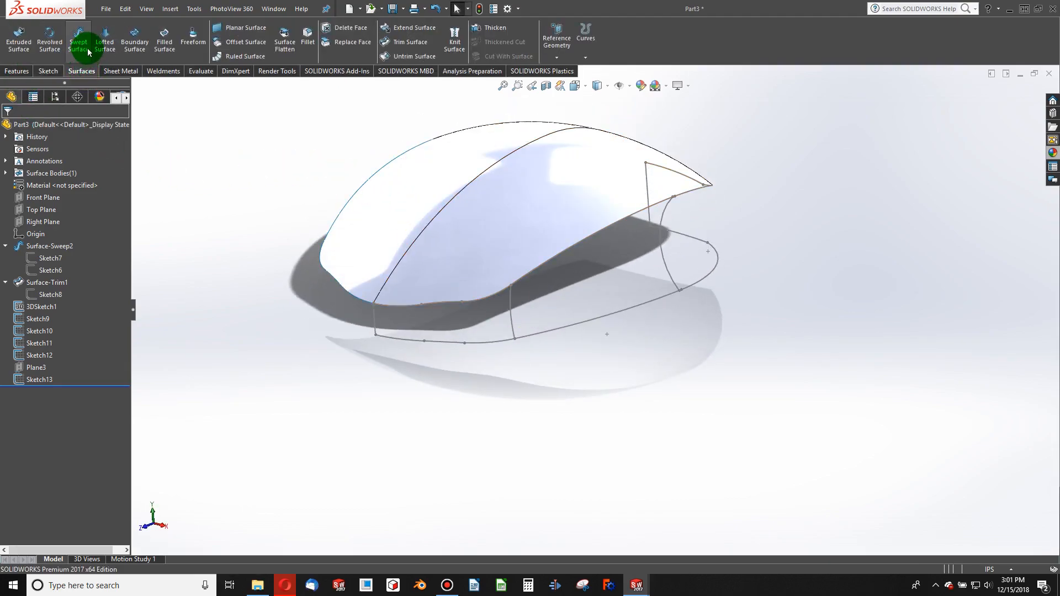
click(112, 46)
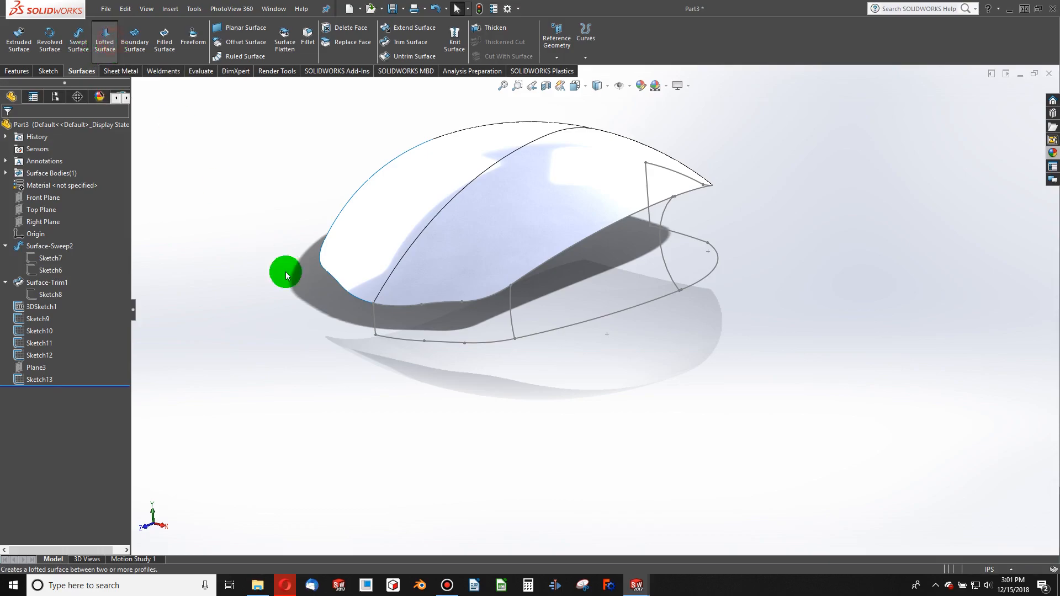
click(376, 324)
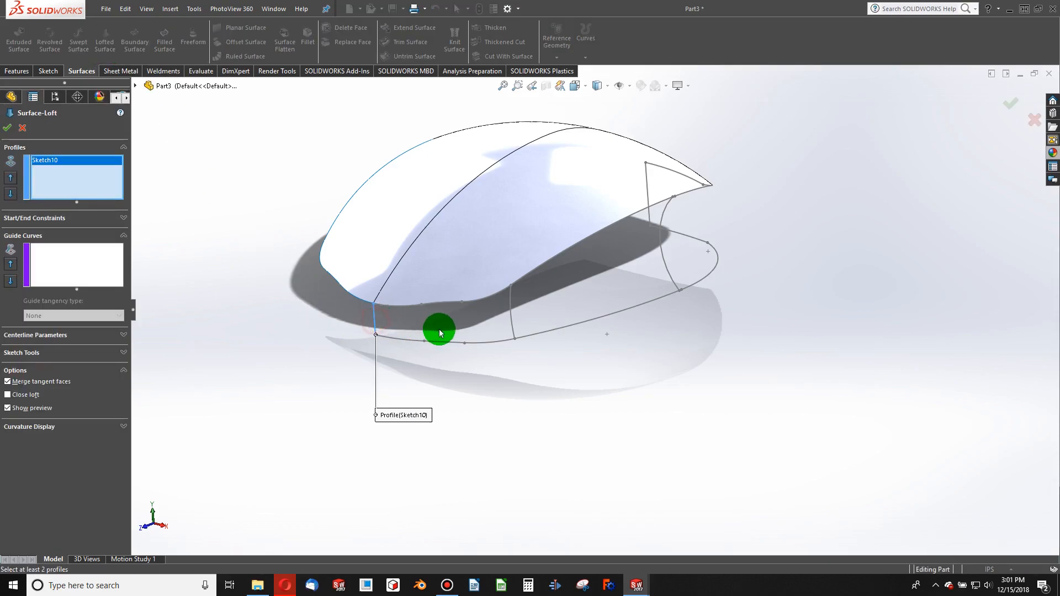
click(513, 331)
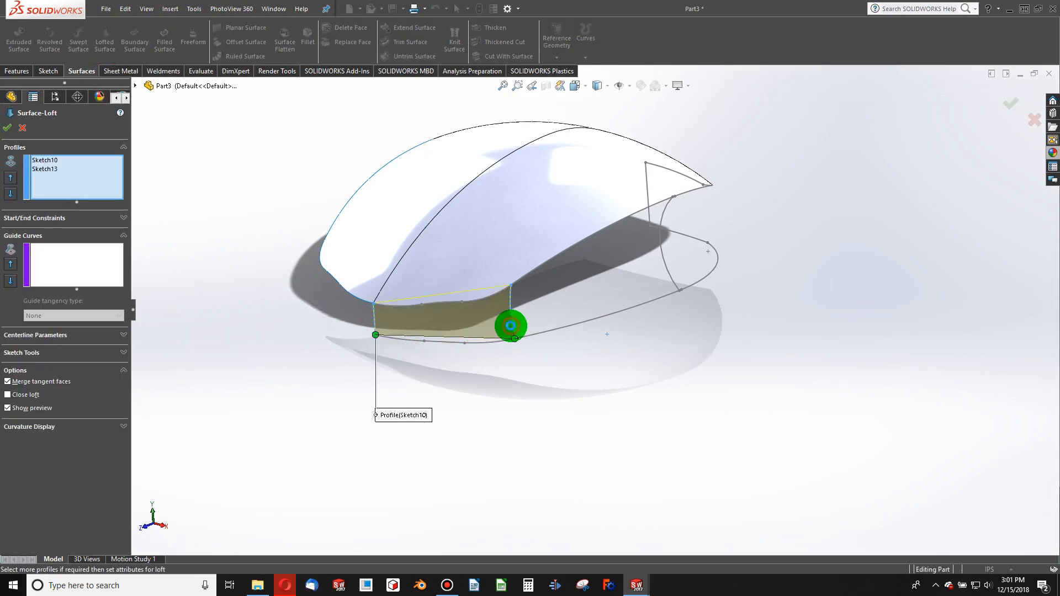
click(672, 280)
mouse_move(703, 268)
middle_down()
mouse_move(611, 317)
mouse_move(700, 264)
middle_up()
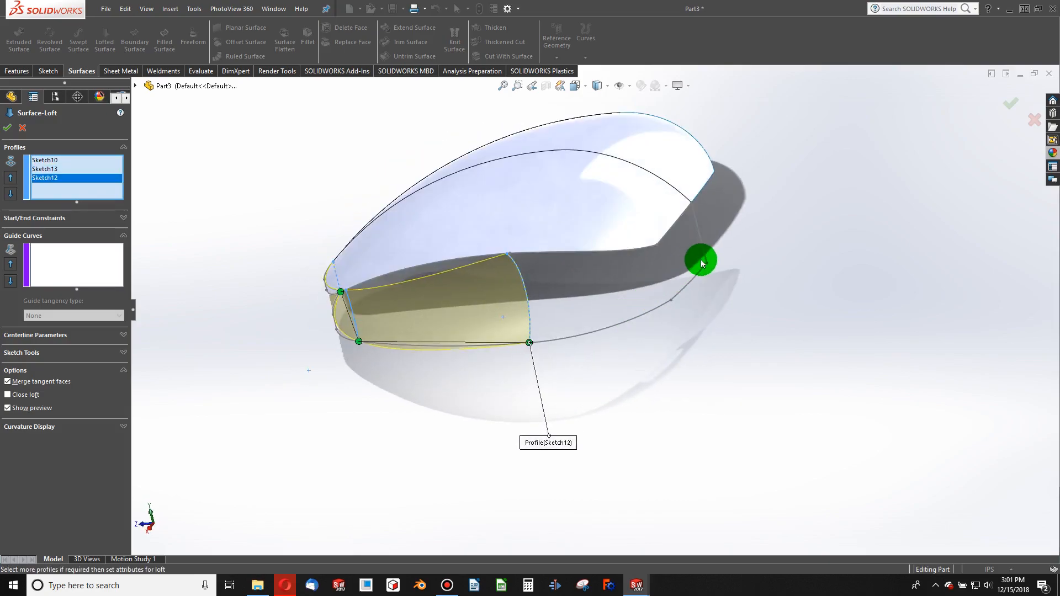
click(706, 260)
Step: Add base curve Sketch9 and shell edge 3DSketch1 as the loft's guide curves, create the surface and inspect its shape
click(37, 259)
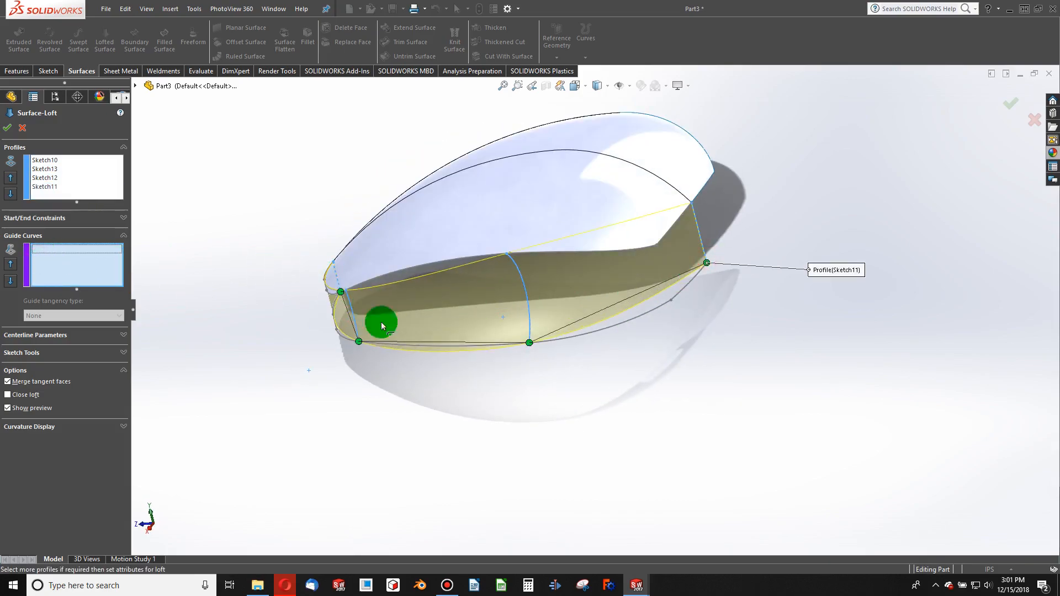
click(417, 350)
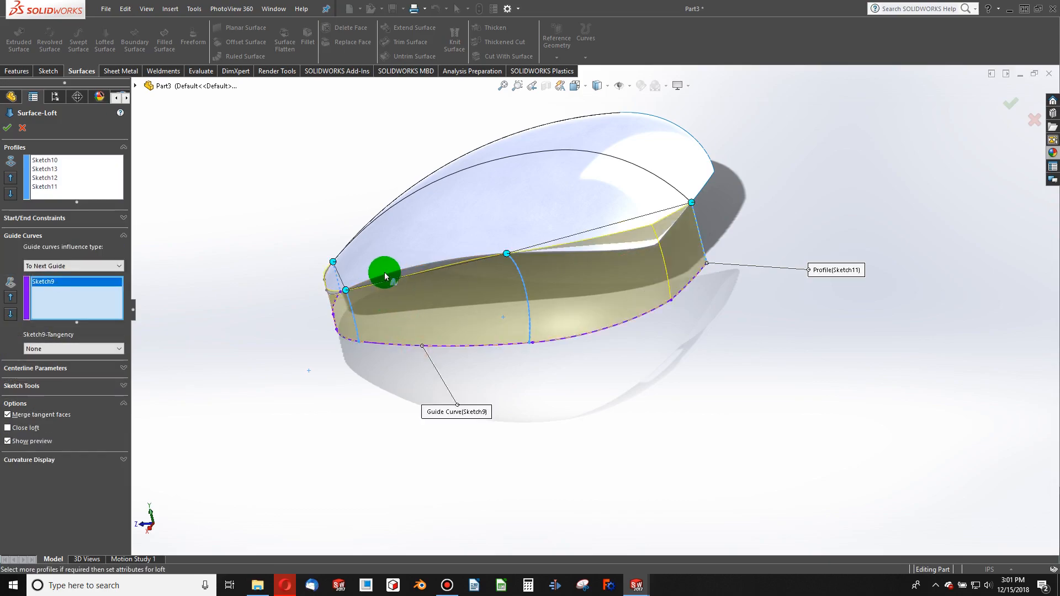
click(384, 272)
middle_drag(376, 369, 501, 312)
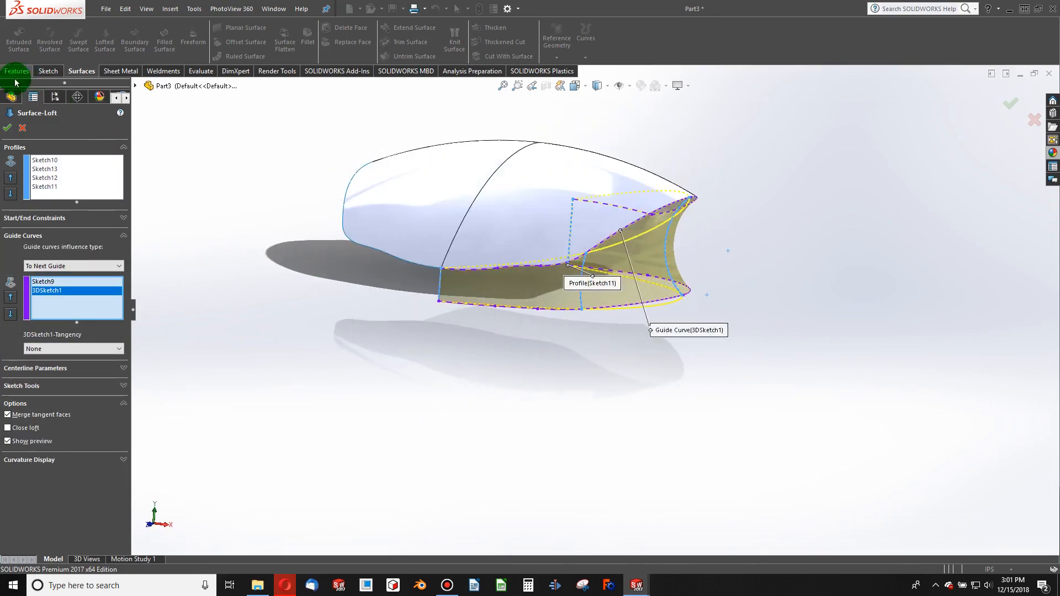
click(6, 131)
middle_drag(490, 268, 639, 246)
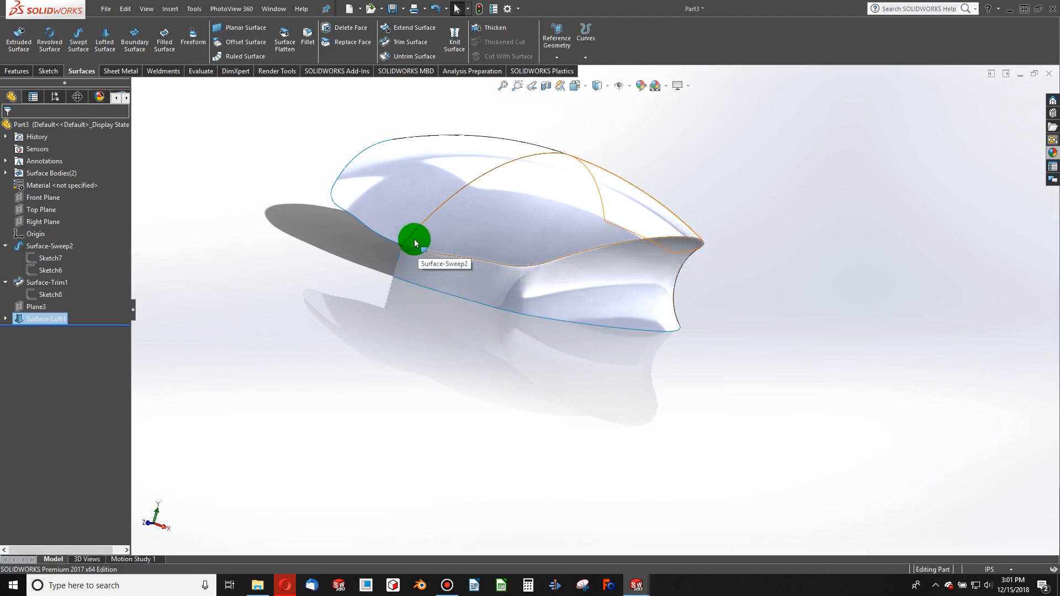
middle_drag(481, 256, 564, 226)
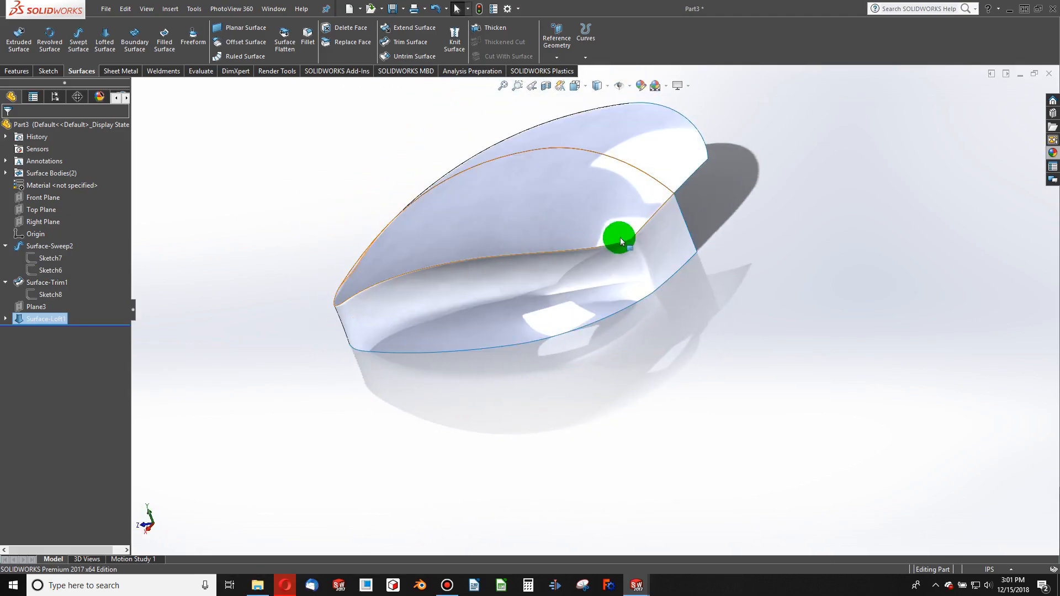
mouse_move(570, 263)
middle_down()
mouse_move(538, 237)
mouse_move(638, 206)
mouse_move(630, 237)
middle_up()
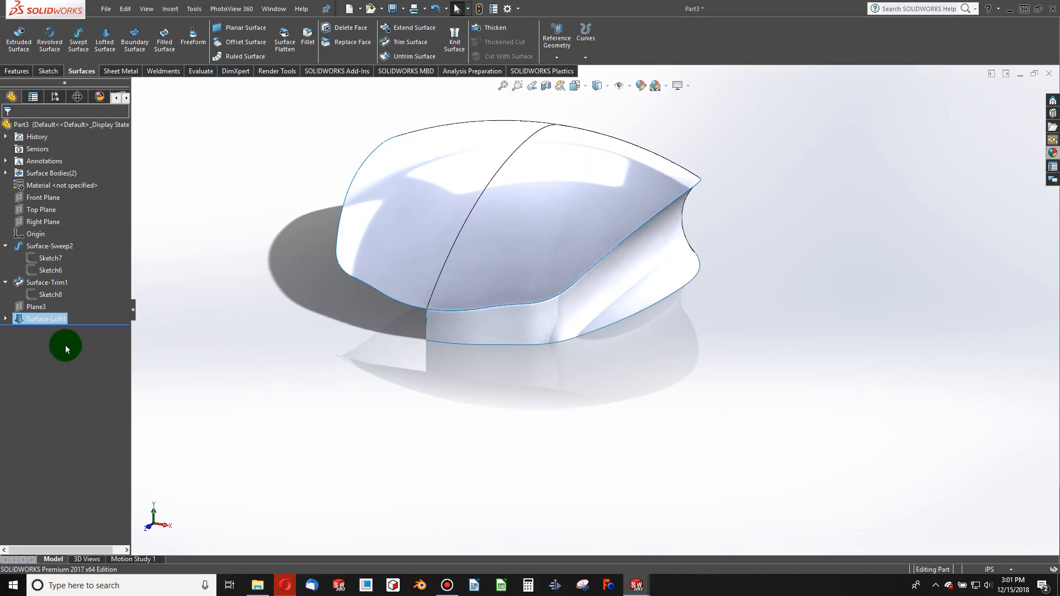
right_click(22, 320)
click(105, 378)
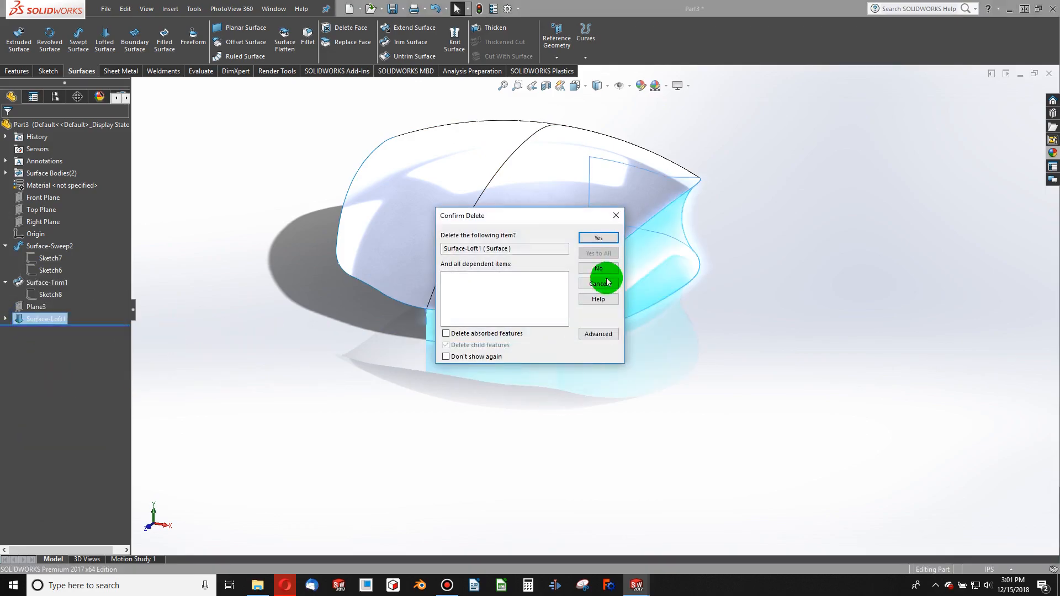
click(601, 267)
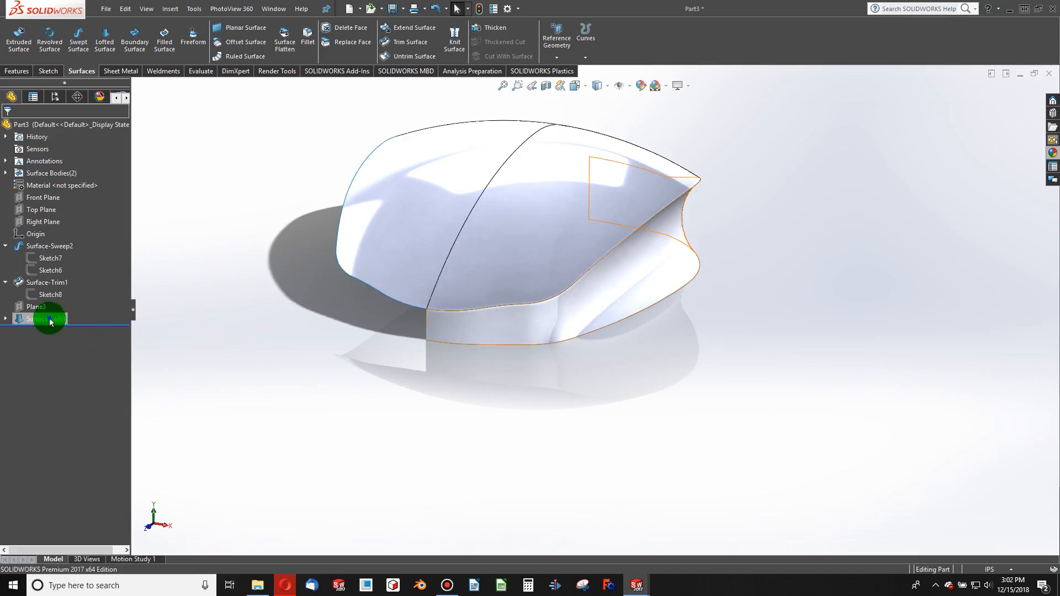
Step: Delete the lofted side surface while keeping its absorbed sketches
right_click(63, 320)
click(76, 379)
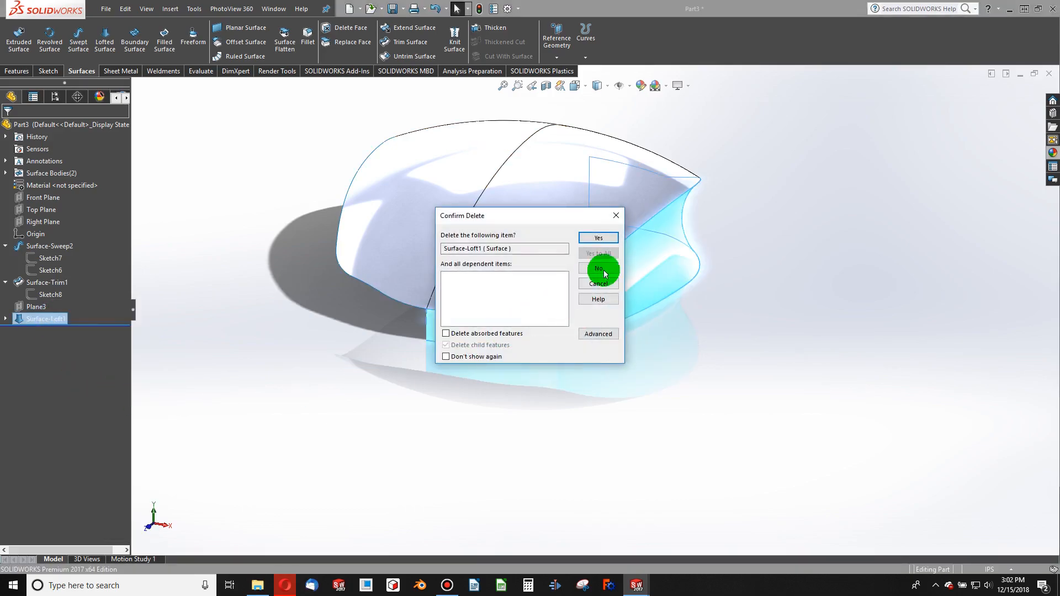
click(602, 240)
Step: Start a lofted surface between profiles 3DSketch1 and base curve Sketch9, moving the base connector to the end matching the upper one
click(113, 44)
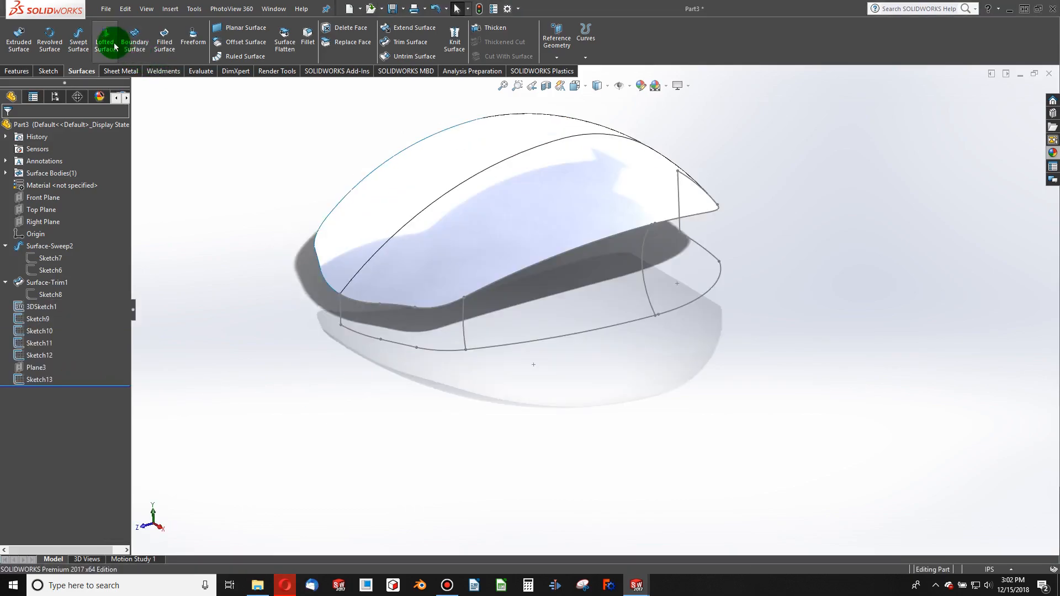
click(523, 271)
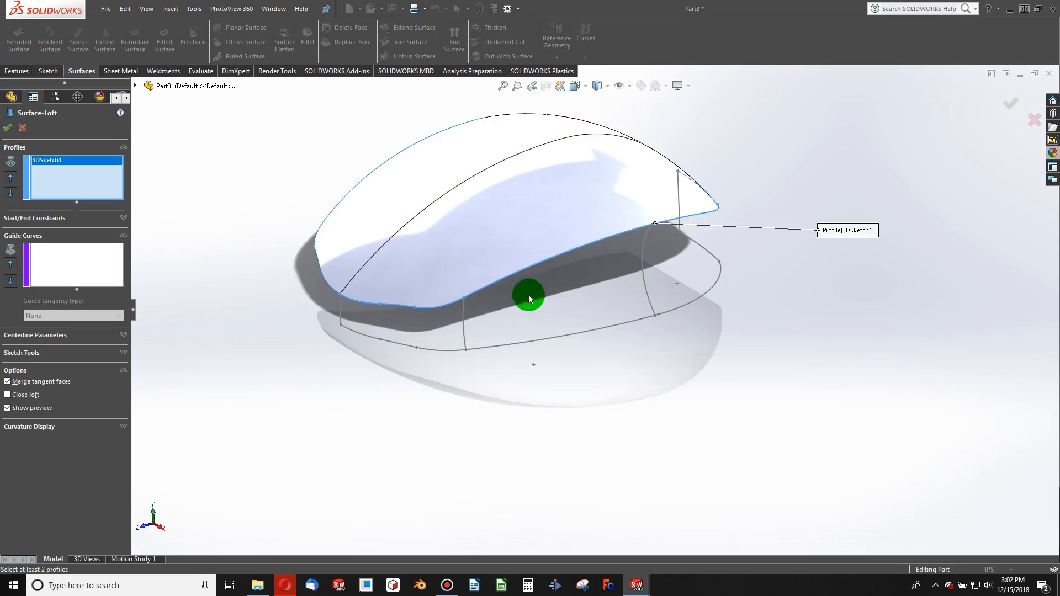
click(547, 340)
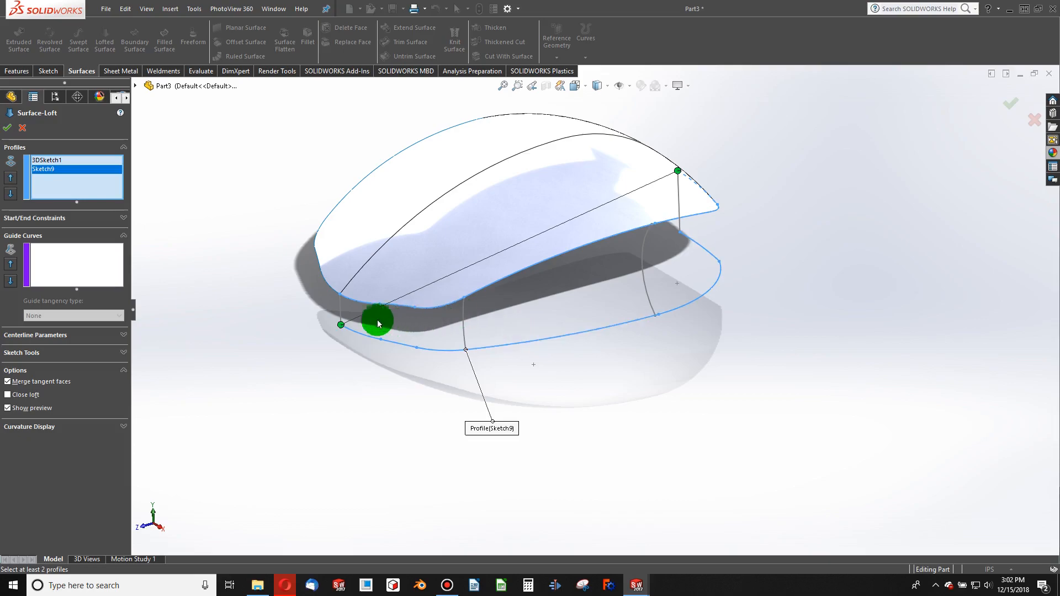
drag(341, 329, 679, 349)
drag(688, 239, 684, 243)
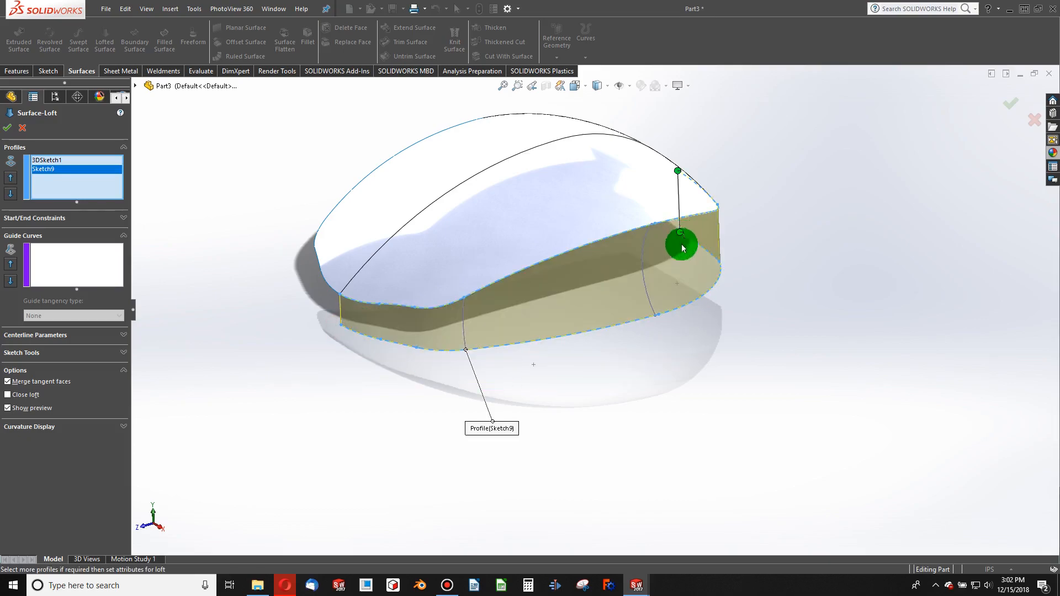
Step: Add Sketch10, Sketch13, Sketch12 and Sketch11 as guide curves and create the lofted side surface
click(58, 262)
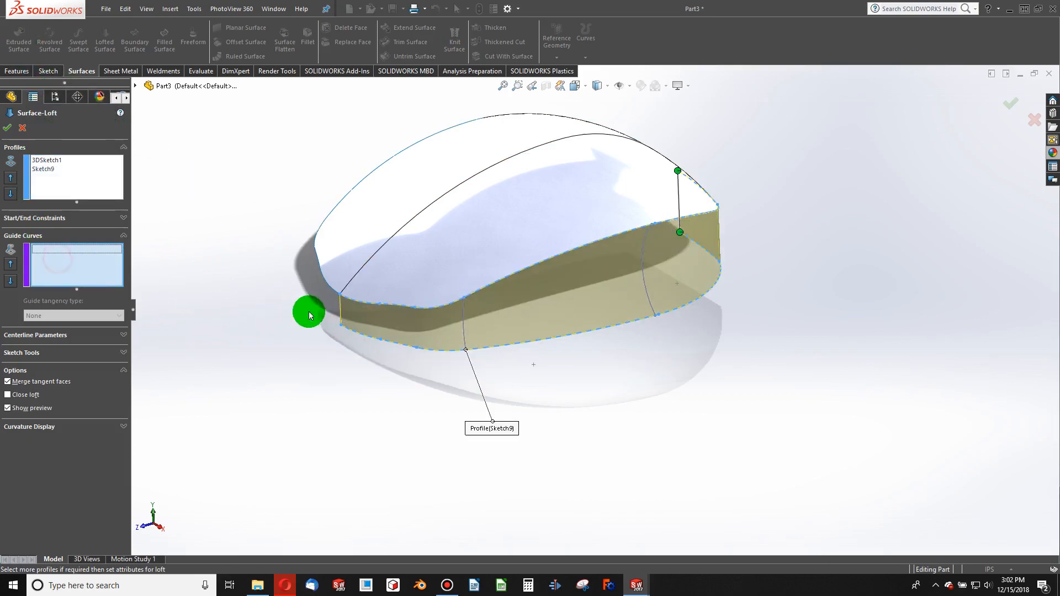
click(342, 313)
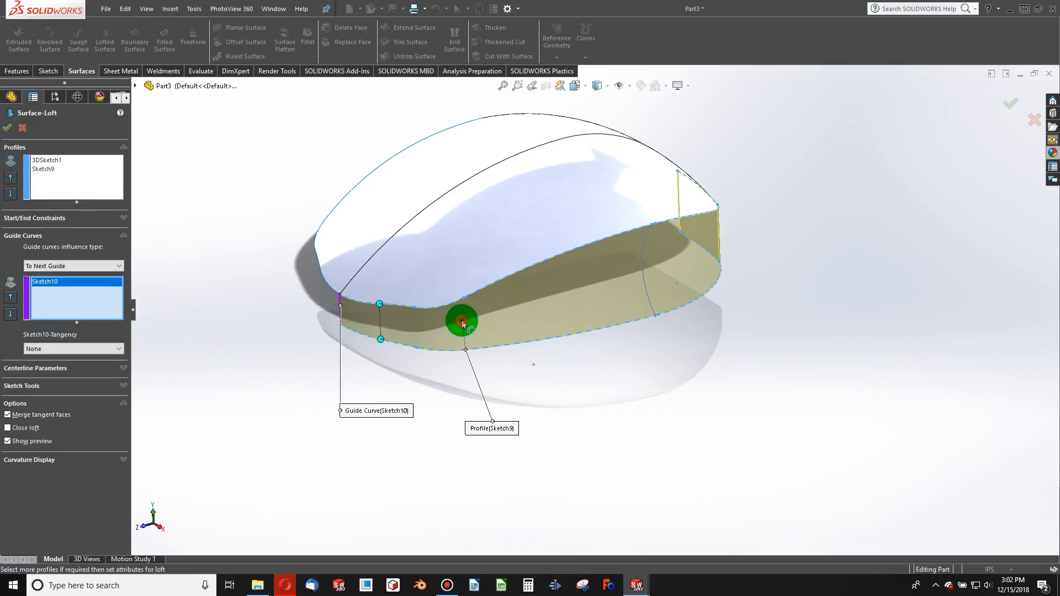
click(647, 283)
mouse_move(693, 263)
middle_down()
mouse_move(589, 267)
mouse_move(661, 264)
middle_up()
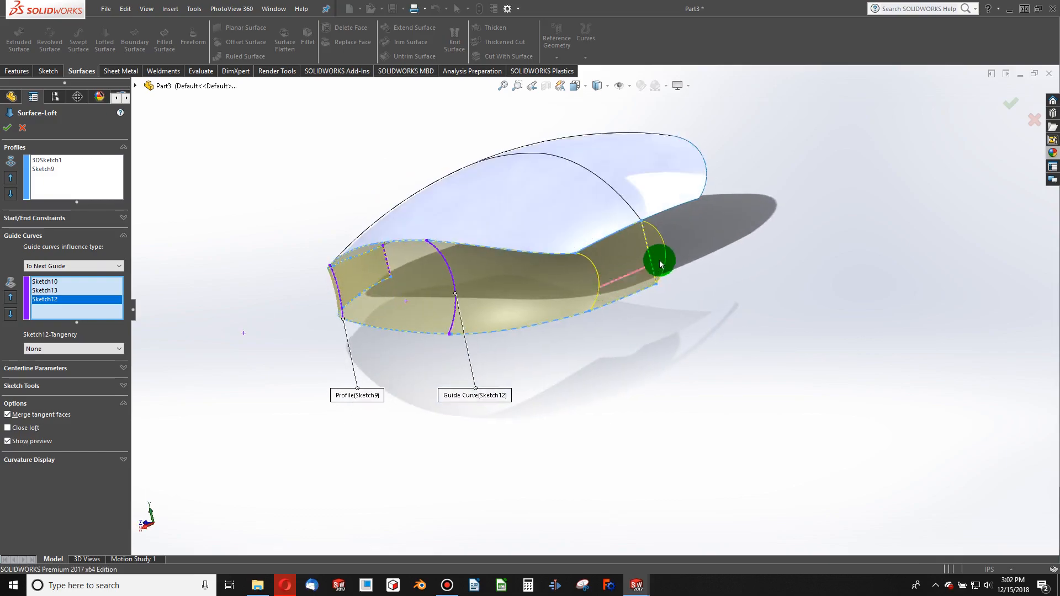
click(651, 263)
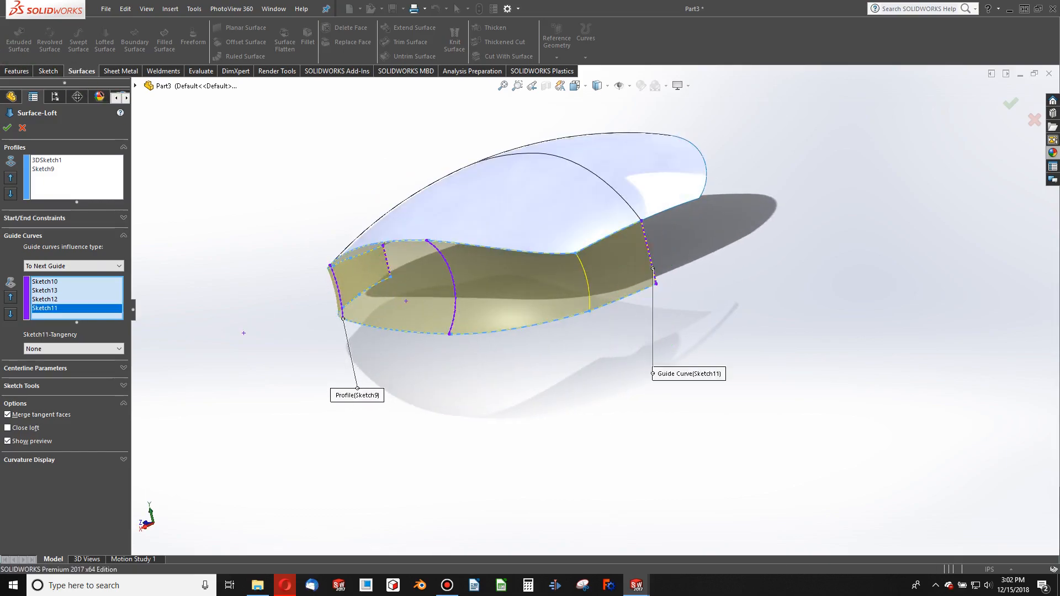
click(12, 129)
middle_drag(563, 372, 528, 272)
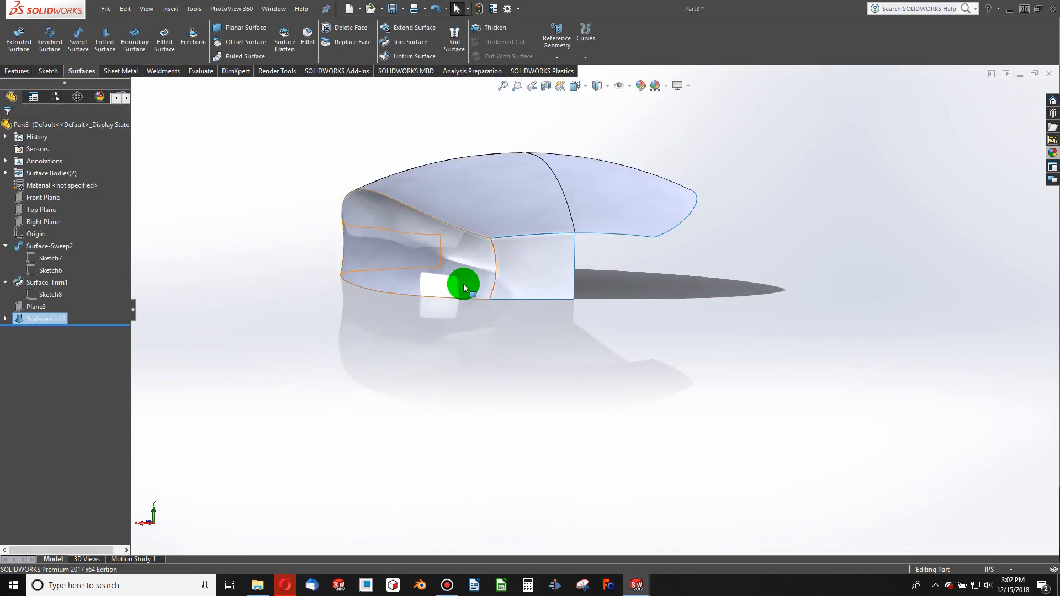
Step: Inspect the lofted side surface from several angles and delete it
middle_drag(301, 255, 459, 249)
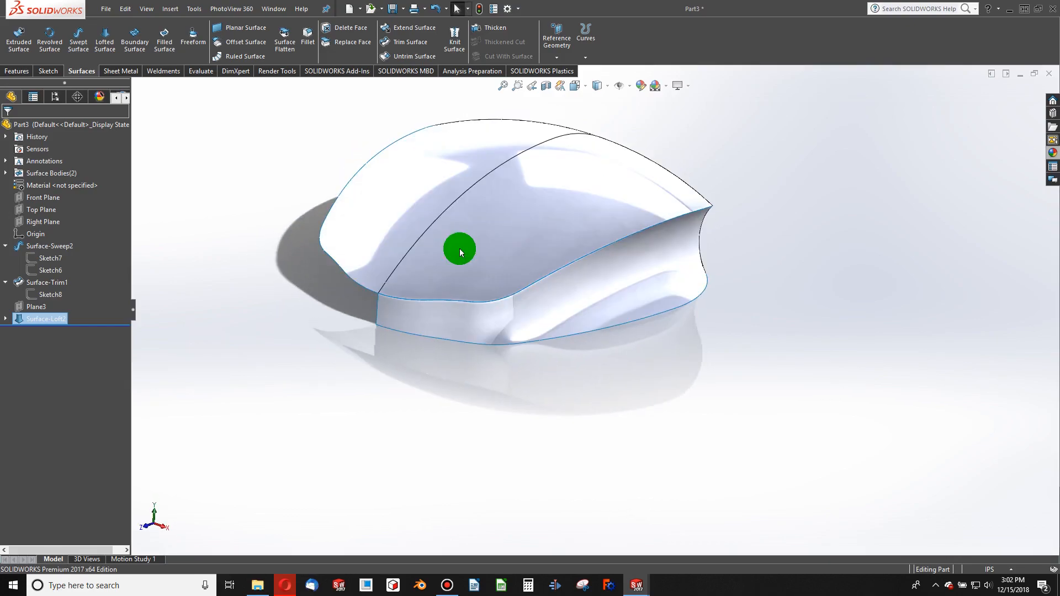
mouse_move(566, 356)
middle_down()
mouse_move(476, 330)
mouse_move(353, 324)
mouse_move(365, 369)
mouse_move(565, 320)
mouse_move(564, 338)
middle_up()
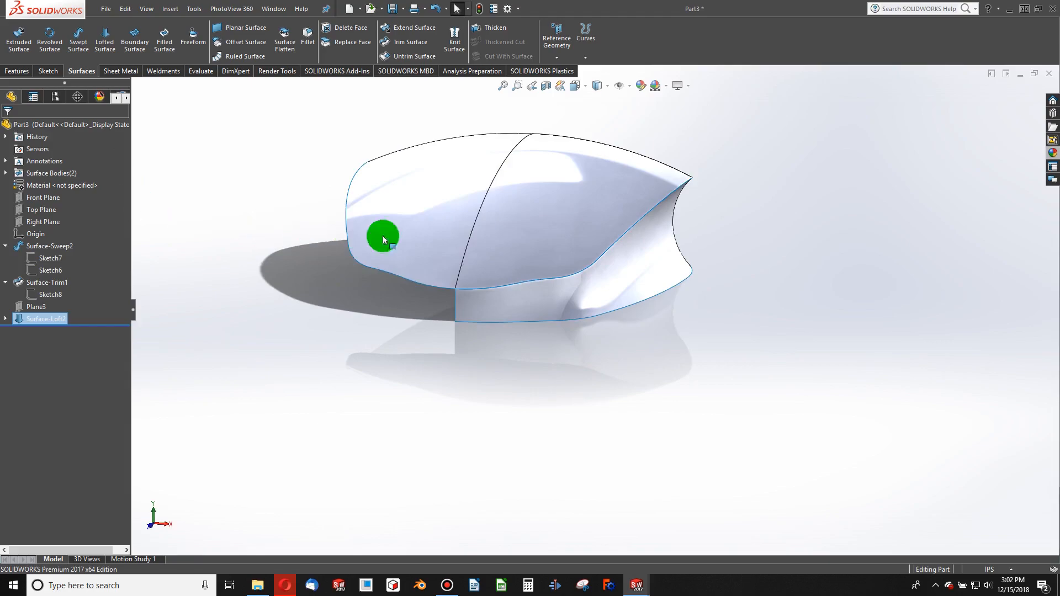
key(Delete)
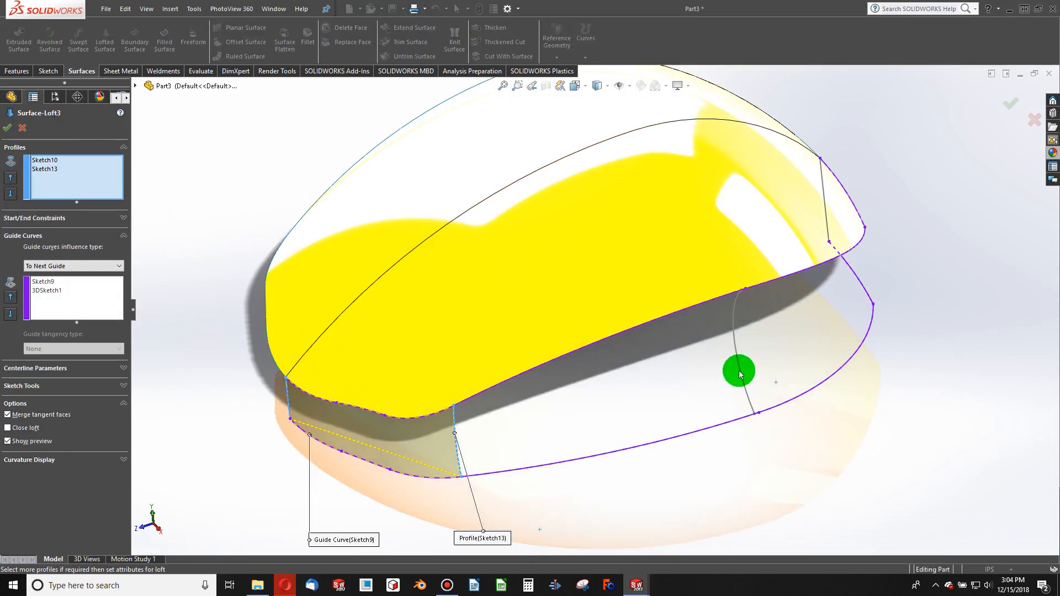
Step: Add Sketch12 and Sketch11 to the loft profiles, with Sketch9 and 3DSketch1 as guide curves, and create the side surface
click(740, 373)
mouse_move(740, 373)
middle_down()
mouse_move(635, 355)
mouse_move(1014, 347)
mouse_move(795, 375)
middle_up()
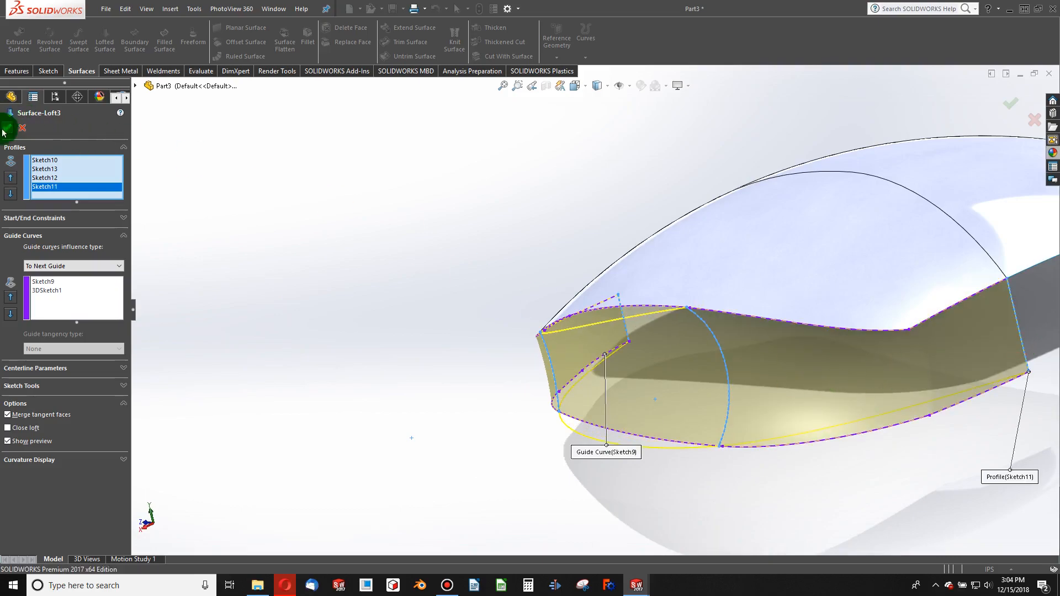
click(8, 127)
middle_drag(492, 402, 763, 337)
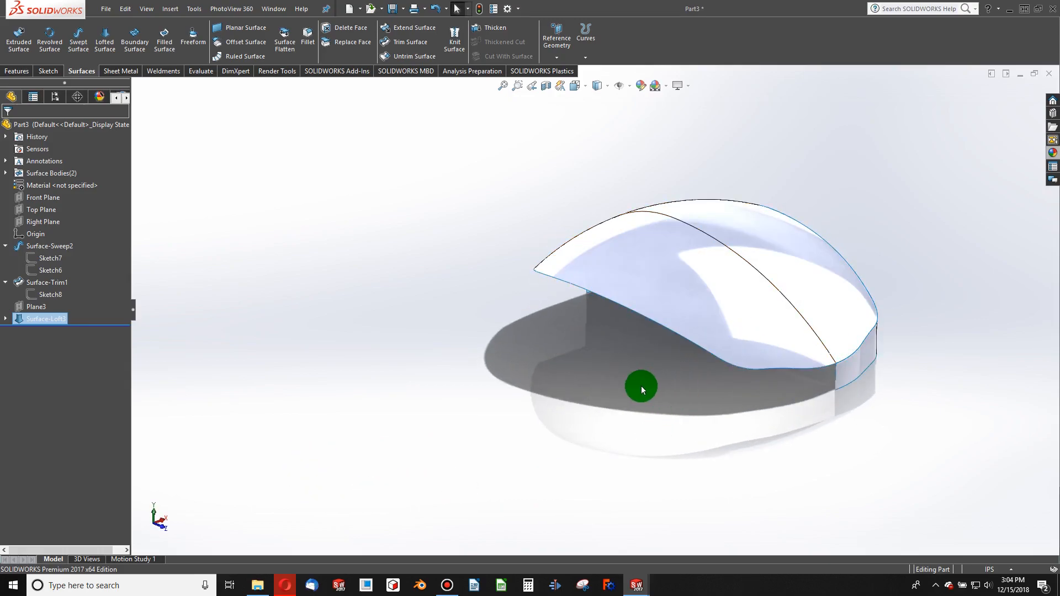
Step: Start a mirror about the Right Plane
scroll(723, 382, up, 2)
scroll(685, 273, down, 4)
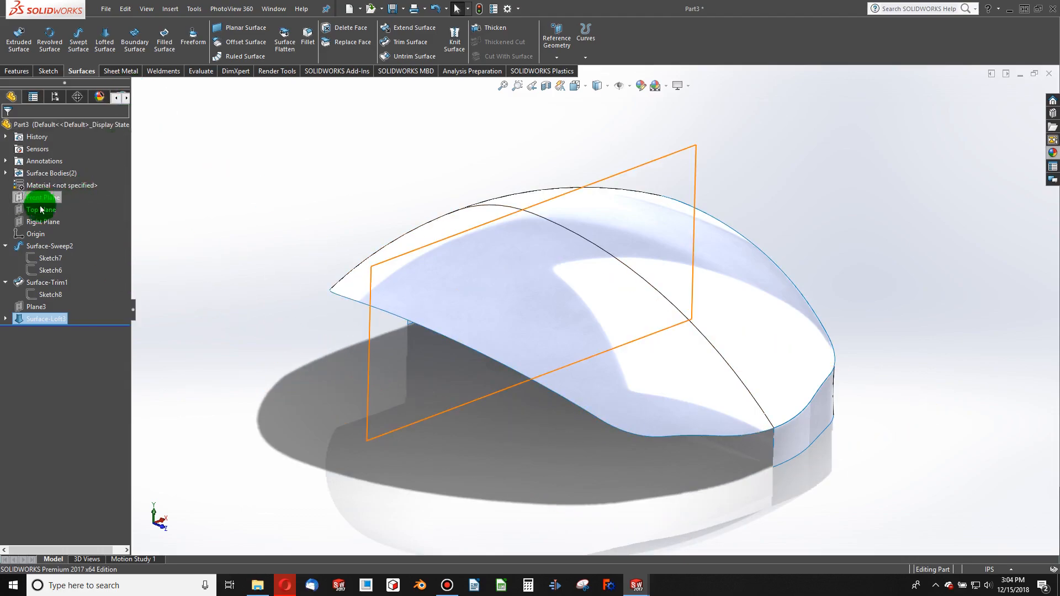
click(46, 227)
middle_drag(256, 237, 749, 356)
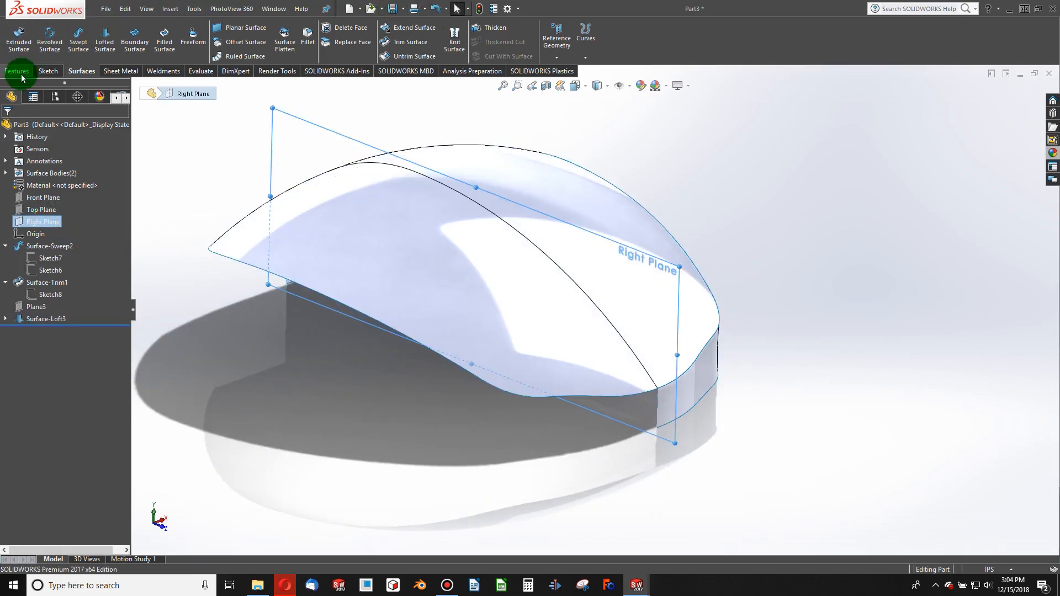
click(20, 74)
click(404, 56)
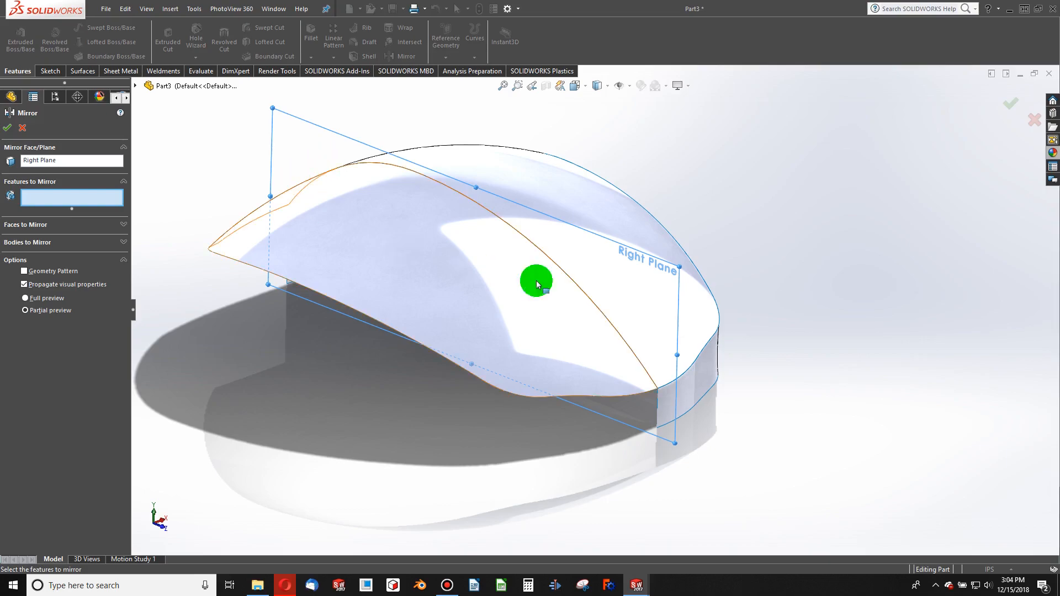
Step: Try to pick the lofted side surface first as a feature and then as a face to mirror
click(713, 373)
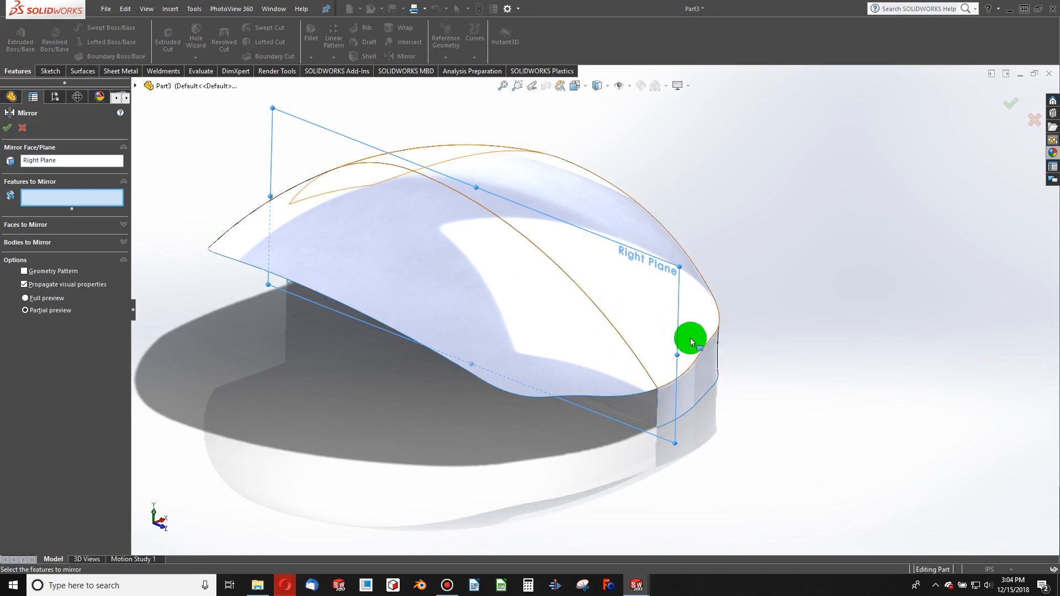
click(44, 197)
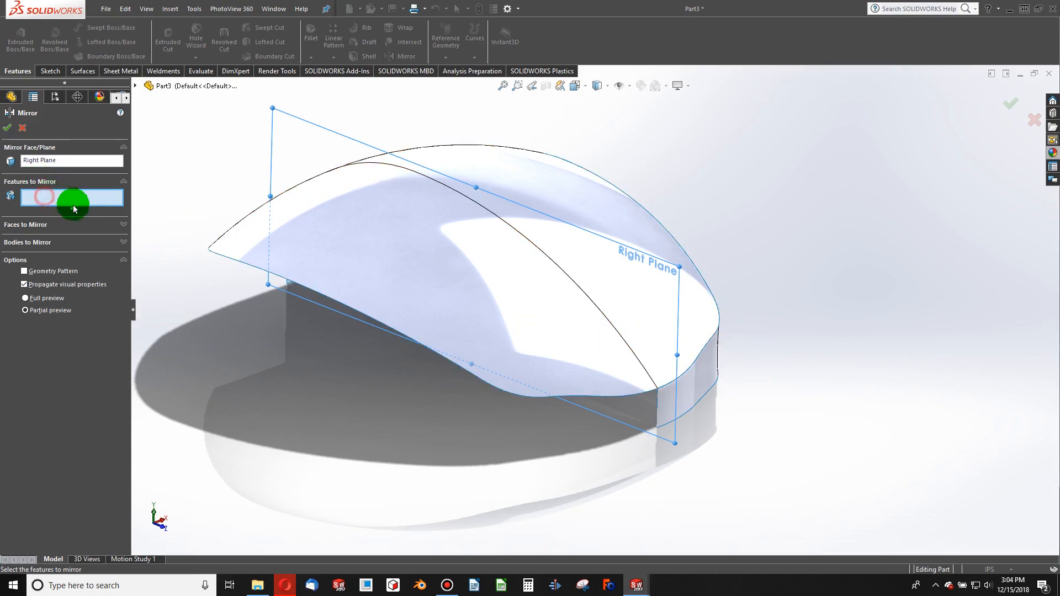
click(24, 225)
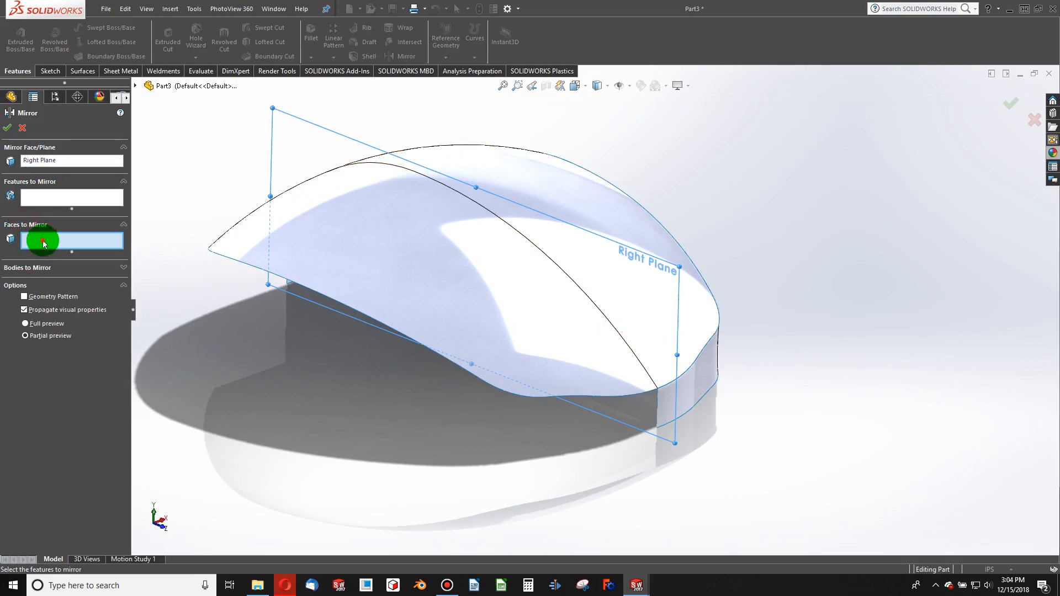
click(692, 381)
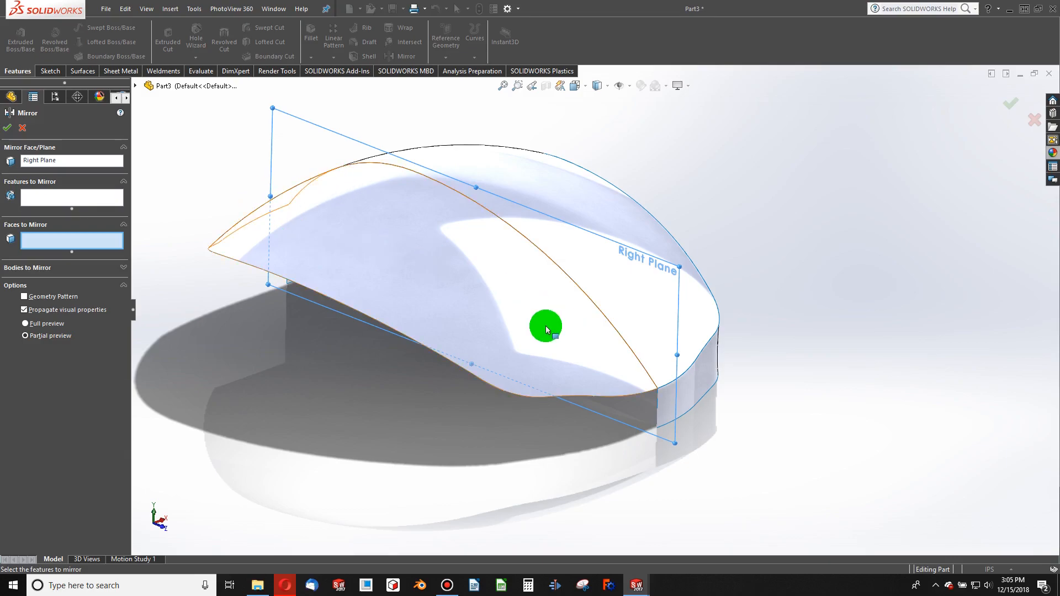
Step: Mirror the lofted side surface as a body about the Right Plane
click(122, 269)
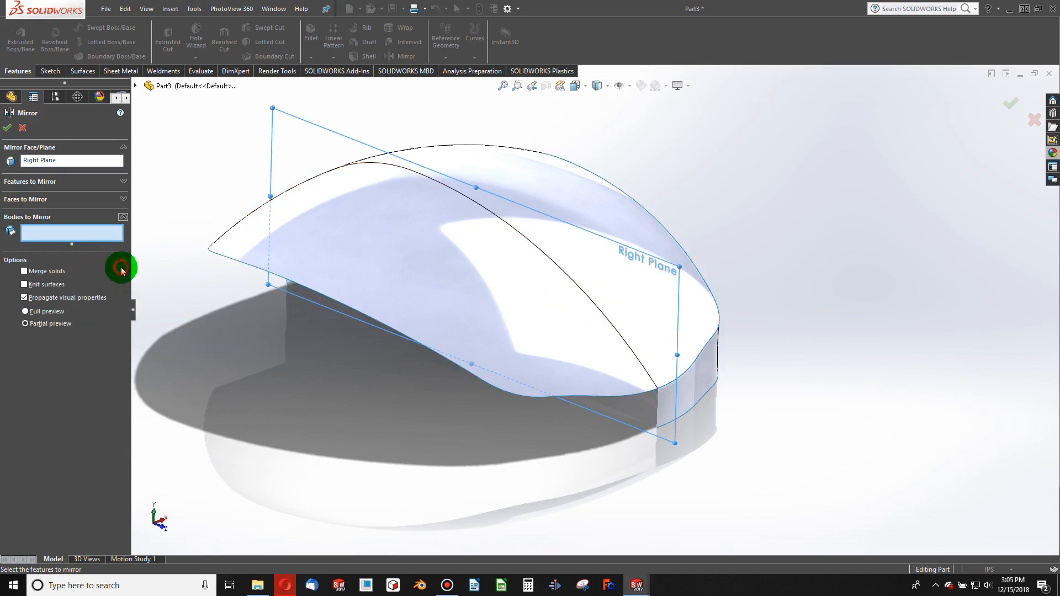
click(694, 386)
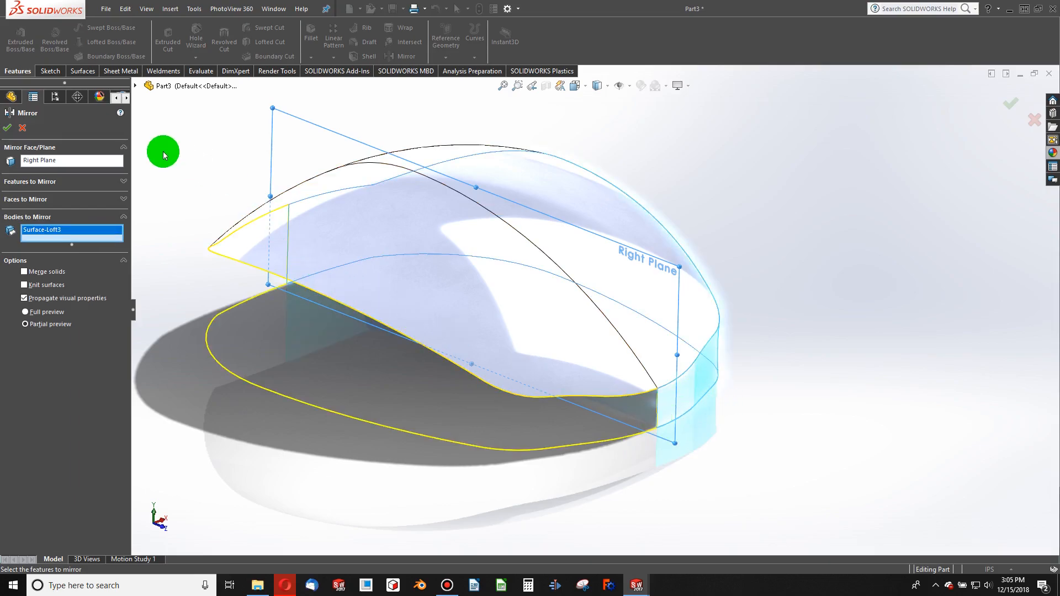
click(7, 130)
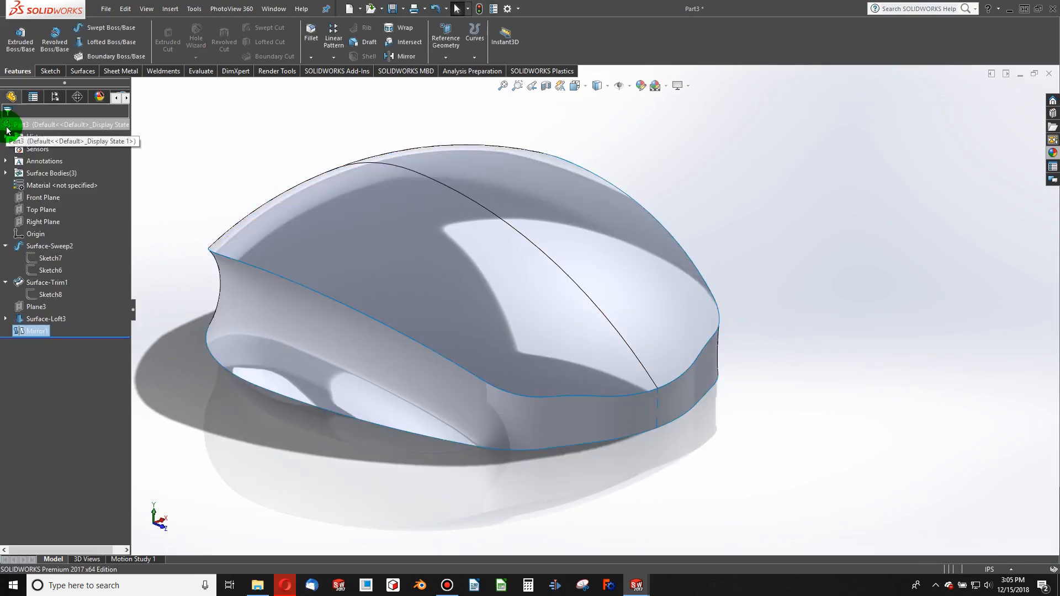
Step: Examine the mirrored side wall and review the mirror feature's plane and body settings
middle_drag(445, 466, 509, 386)
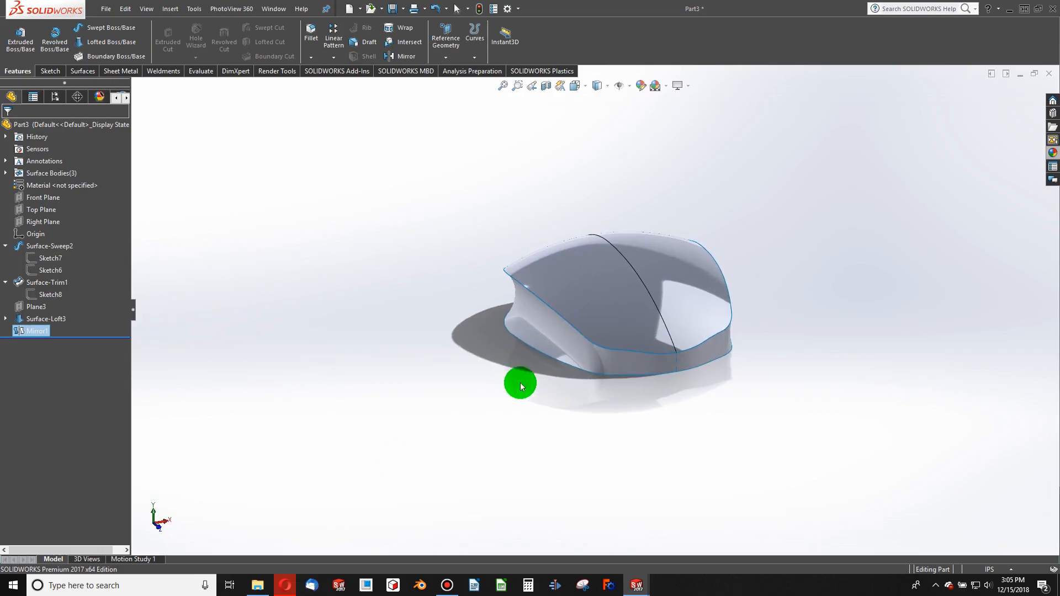
scroll(731, 299, down, 3)
scroll(551, 412, down, 2)
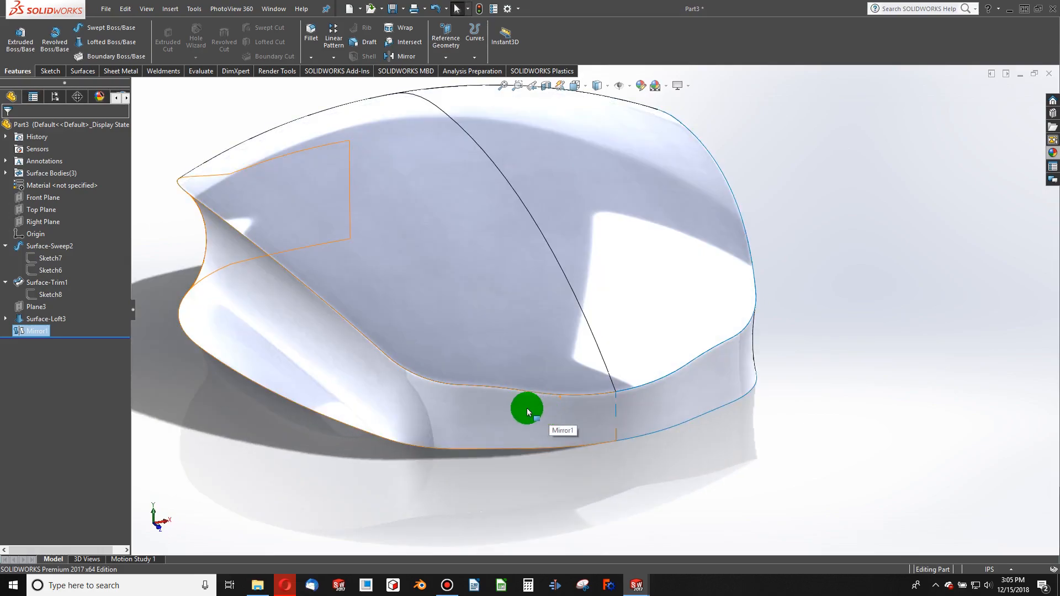
right_click(36, 333)
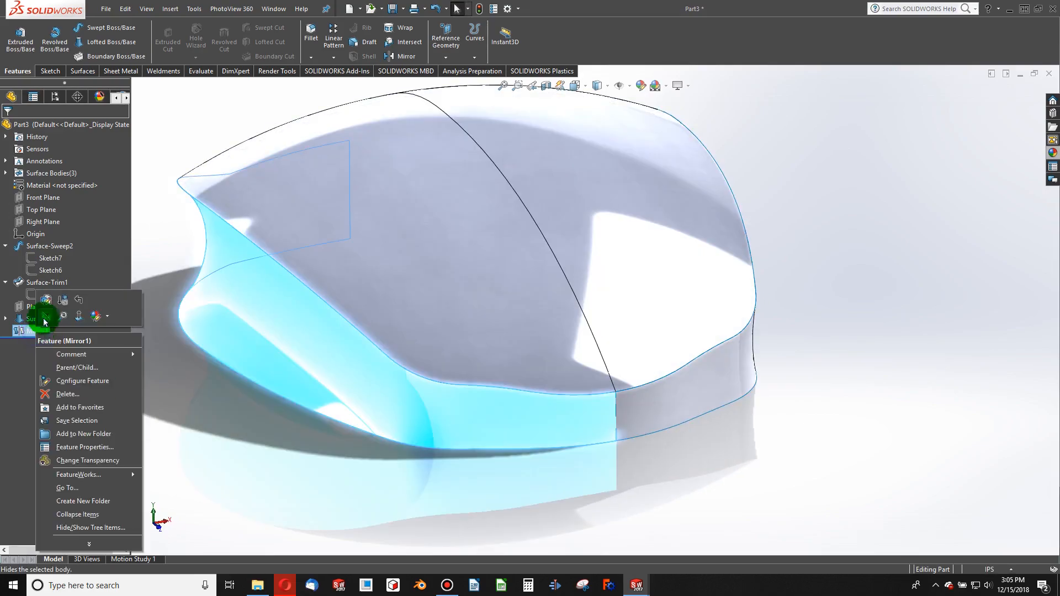
click(43, 302)
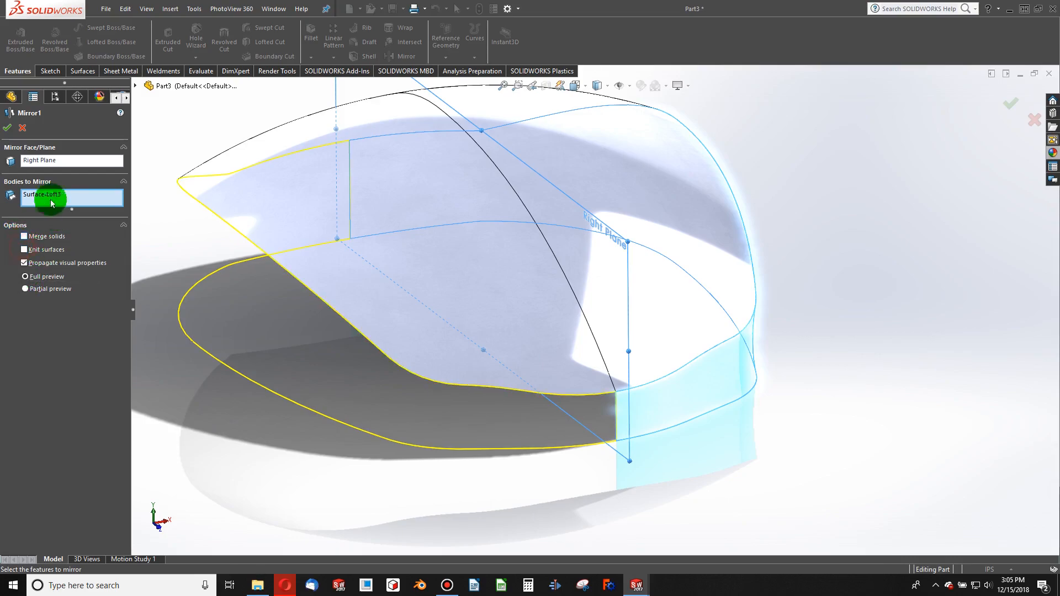
click(8, 128)
scroll(552, 425, up, 3)
click(548, 423)
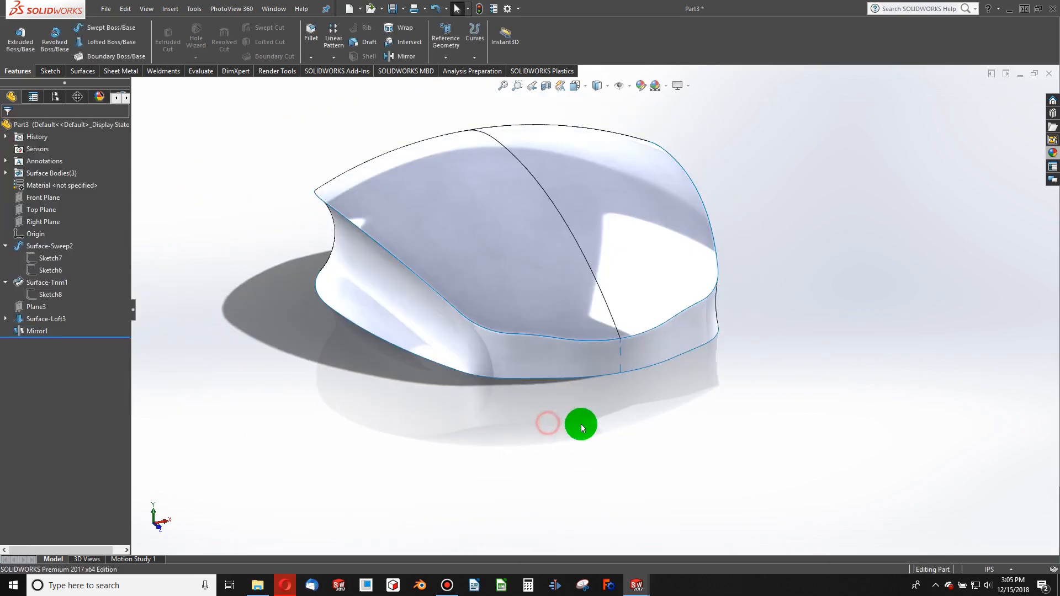
middle_drag(572, 401, 486, 319)
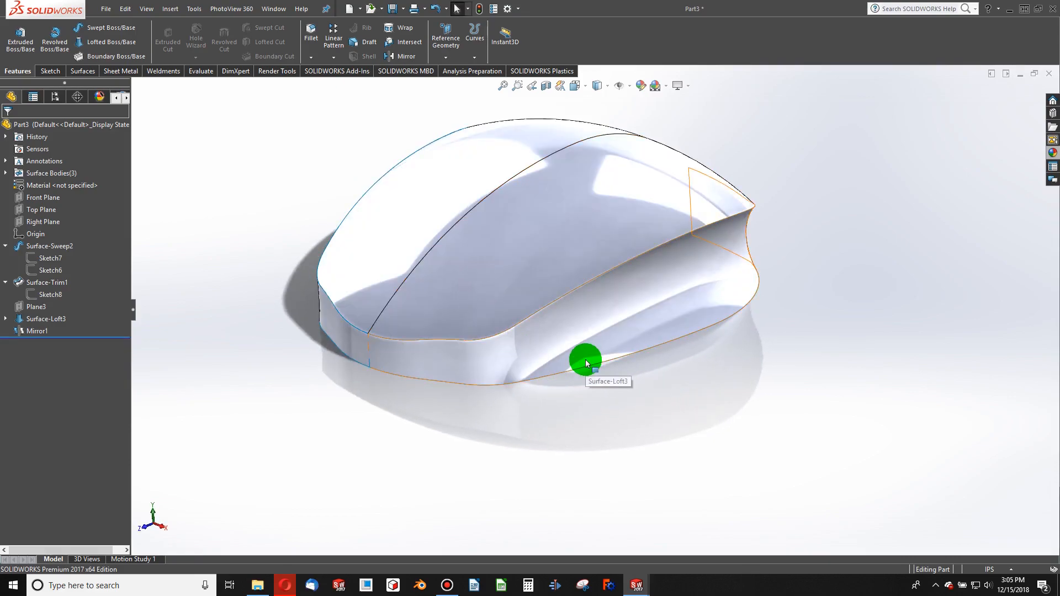
Step: Highlight the top shell and side wall surfaces in turn to check which faces belong to separate bodies
click(577, 272)
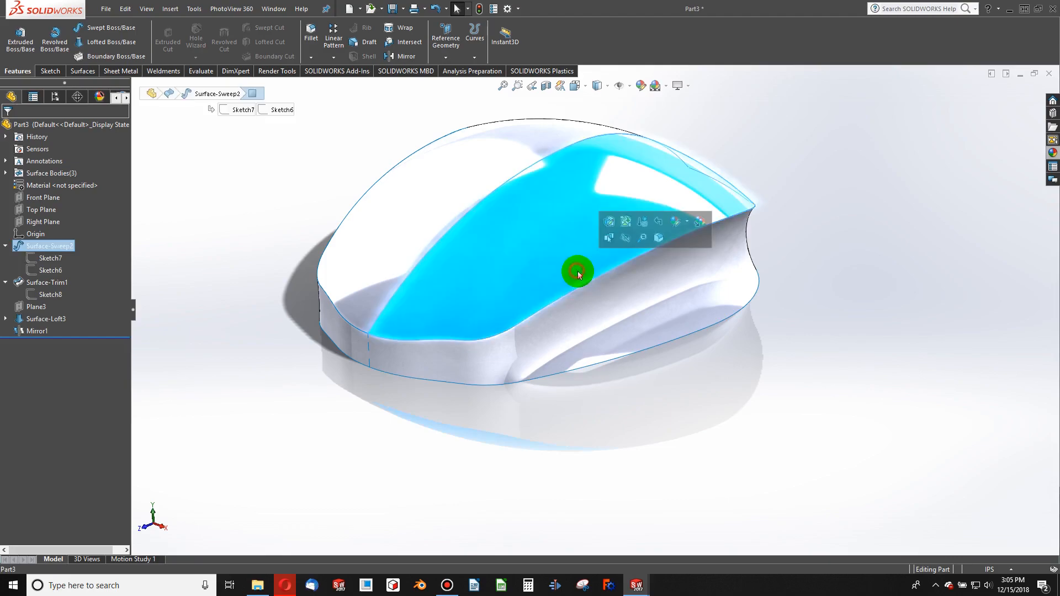
click(590, 313)
click(374, 258)
click(340, 345)
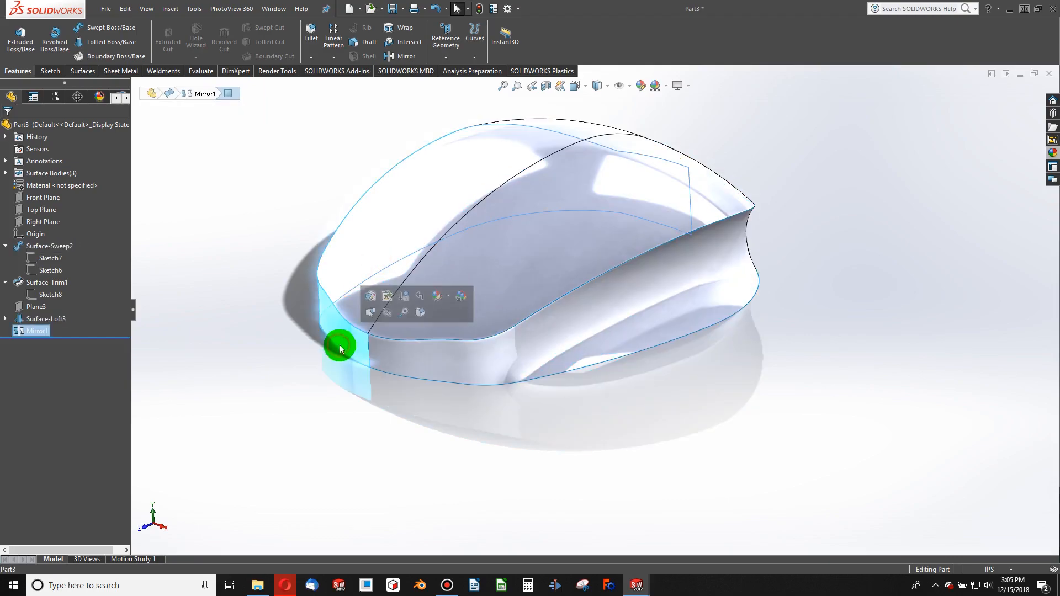
click(438, 406)
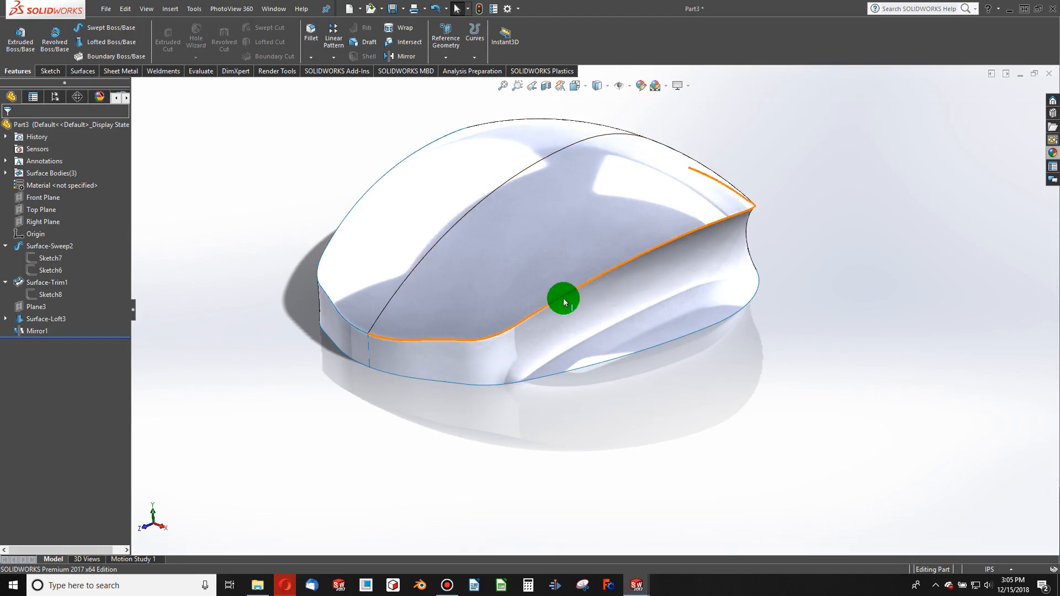
click(598, 274)
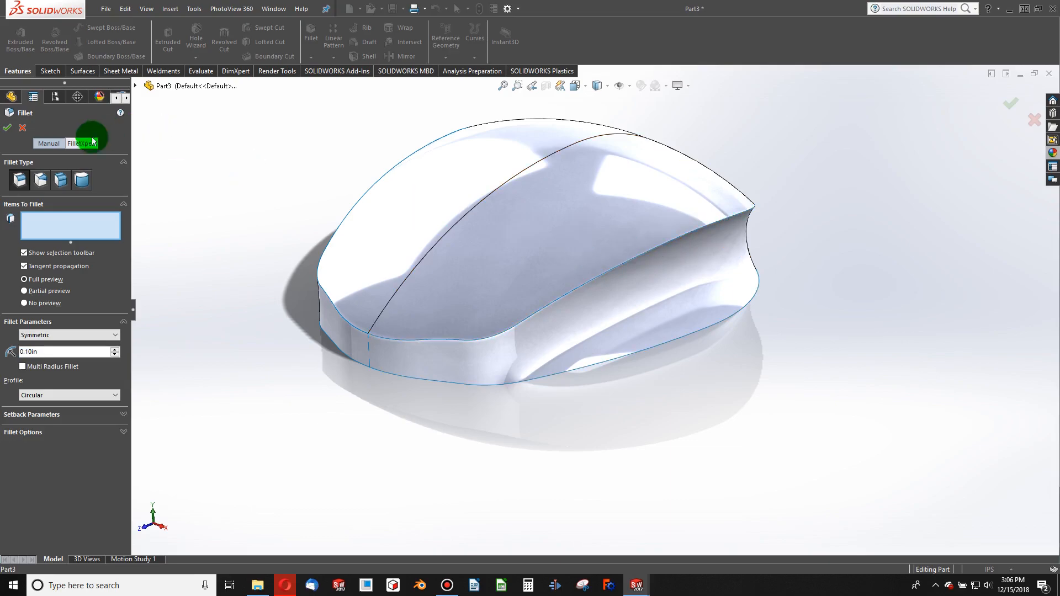
click(22, 129)
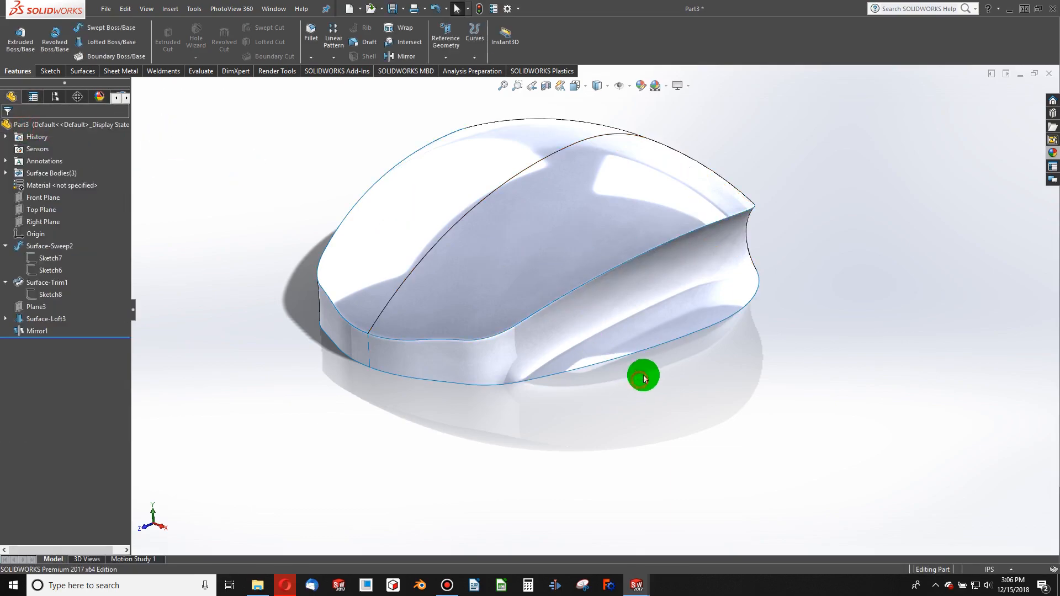
scroll(585, 276, up, 1)
scroll(542, 153, down, 2)
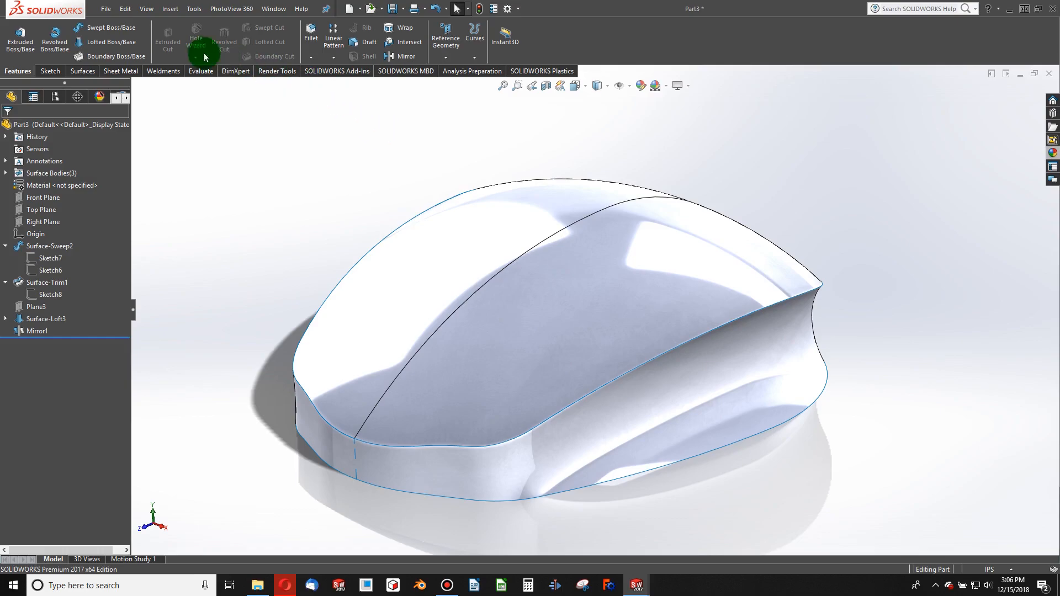
Step: Start a surface knit and select the trimmed top shell, the lofted side wall and its mirrored copy
click(88, 70)
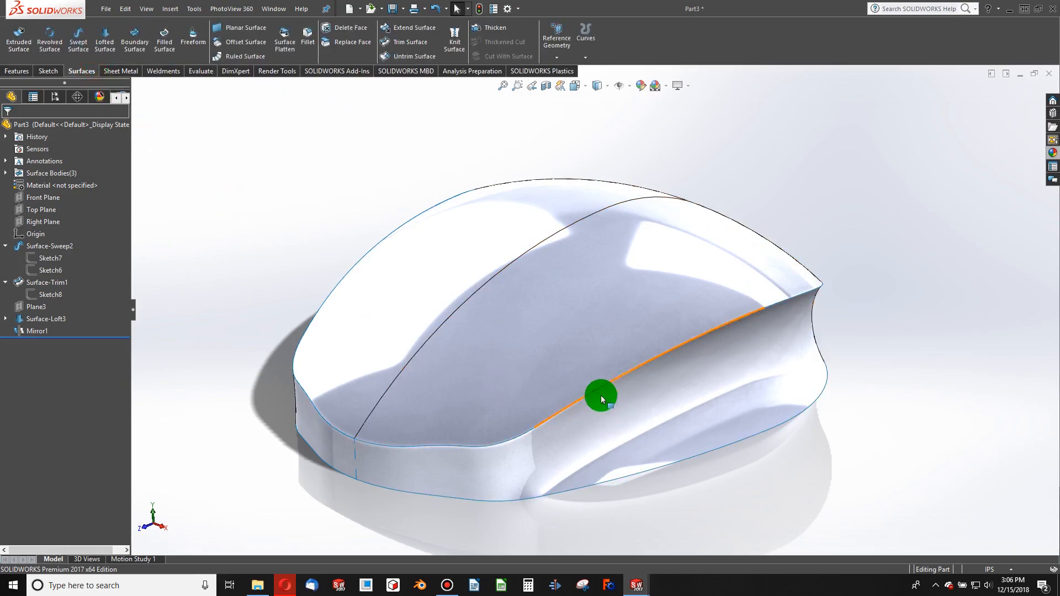
click(628, 325)
click(670, 395)
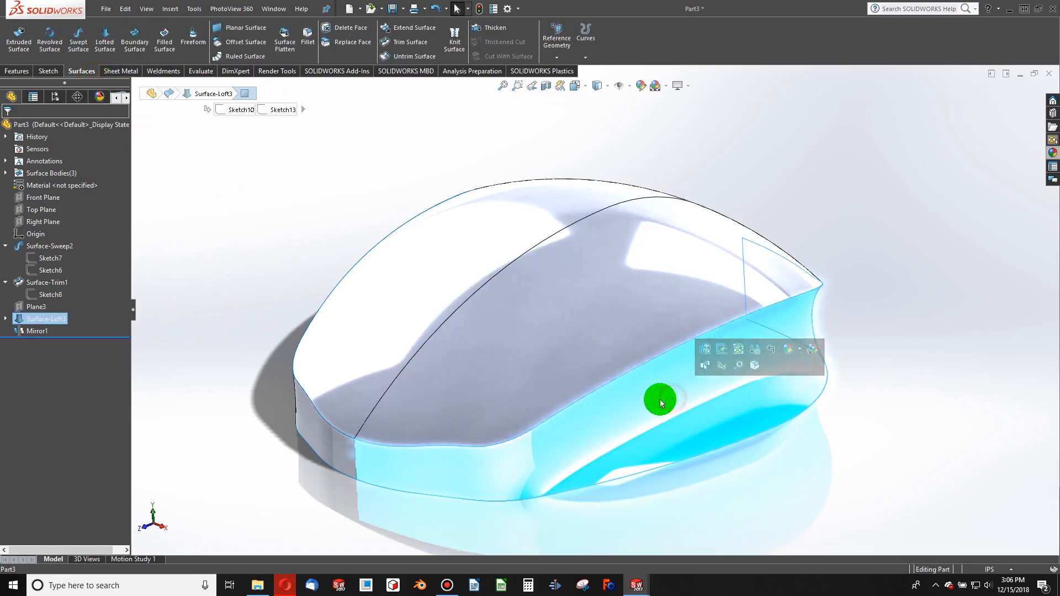
click(401, 214)
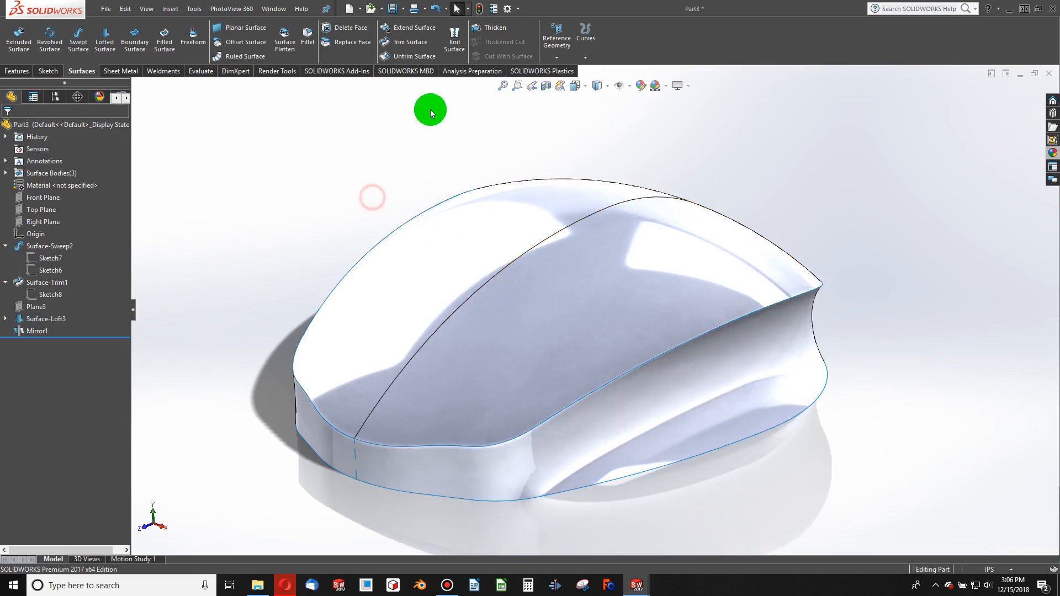
click(454, 40)
click(494, 326)
click(439, 280)
click(491, 331)
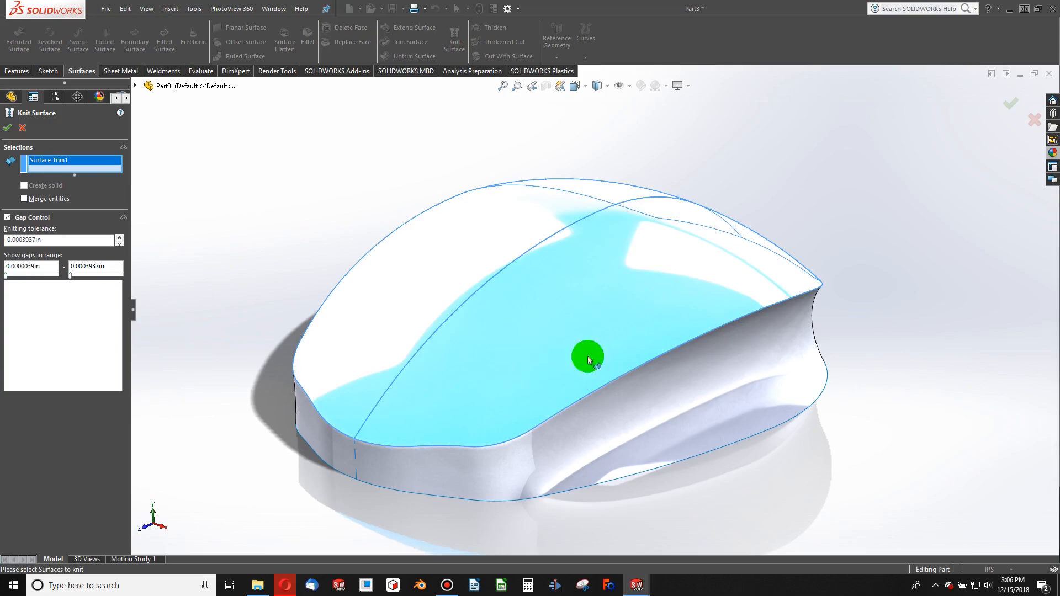
click(709, 408)
click(388, 436)
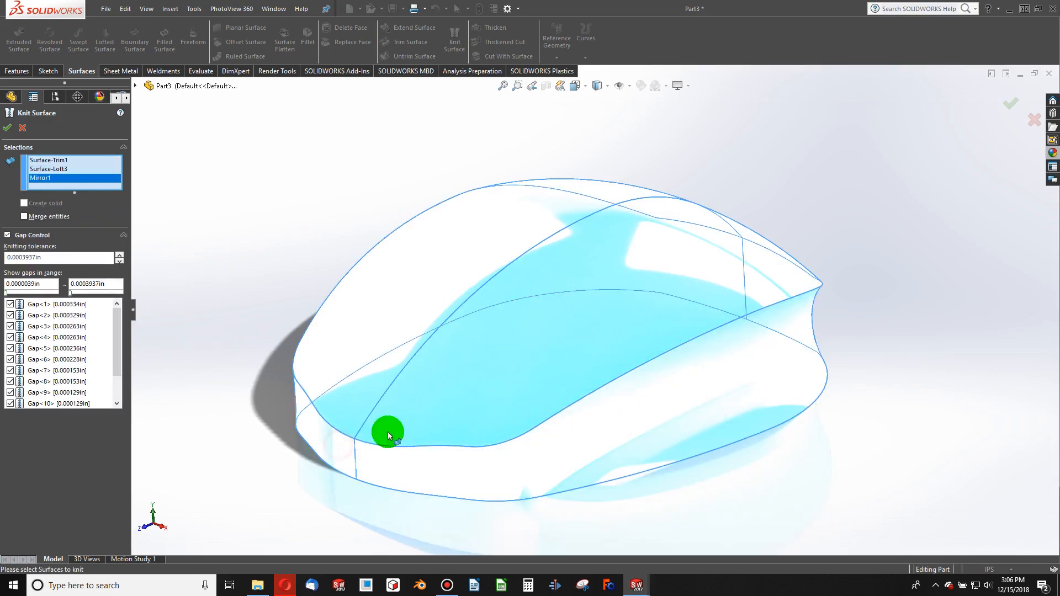
Step: Enable merging of entities and create the knitted surface
middle_drag(420, 389, 625, 206)
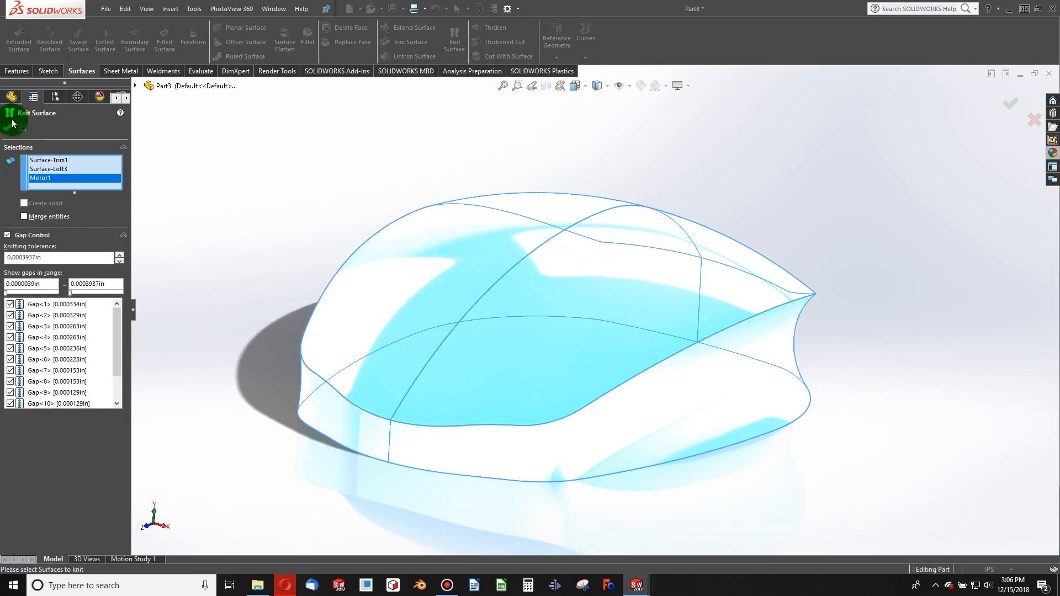
click(24, 216)
click(38, 179)
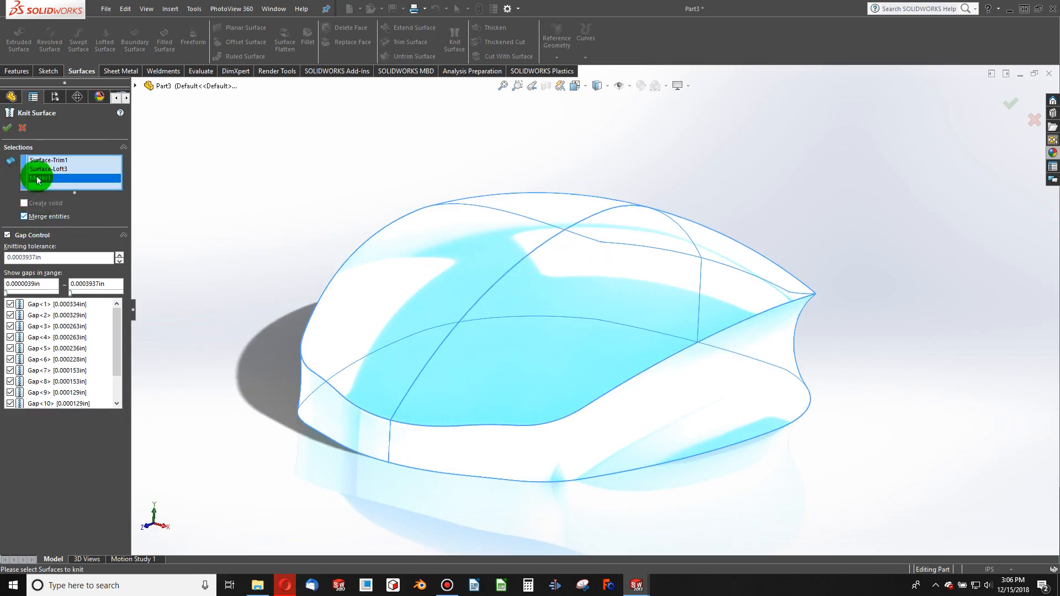
click(7, 130)
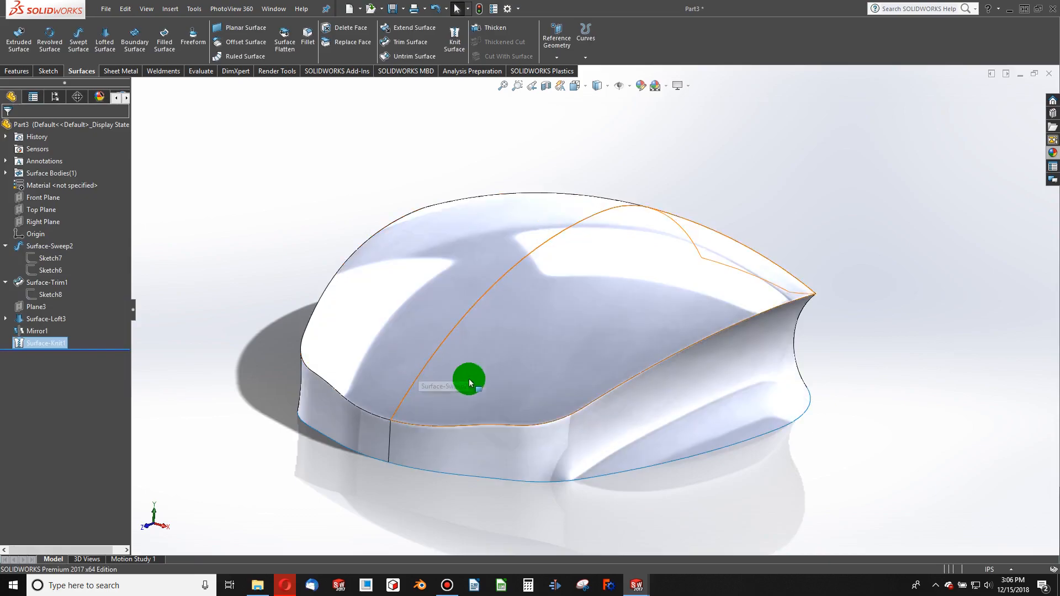
Step: Examine the knitted body by highlighting its top face and its side wall in turn
scroll(567, 365, up, 3)
click(569, 364)
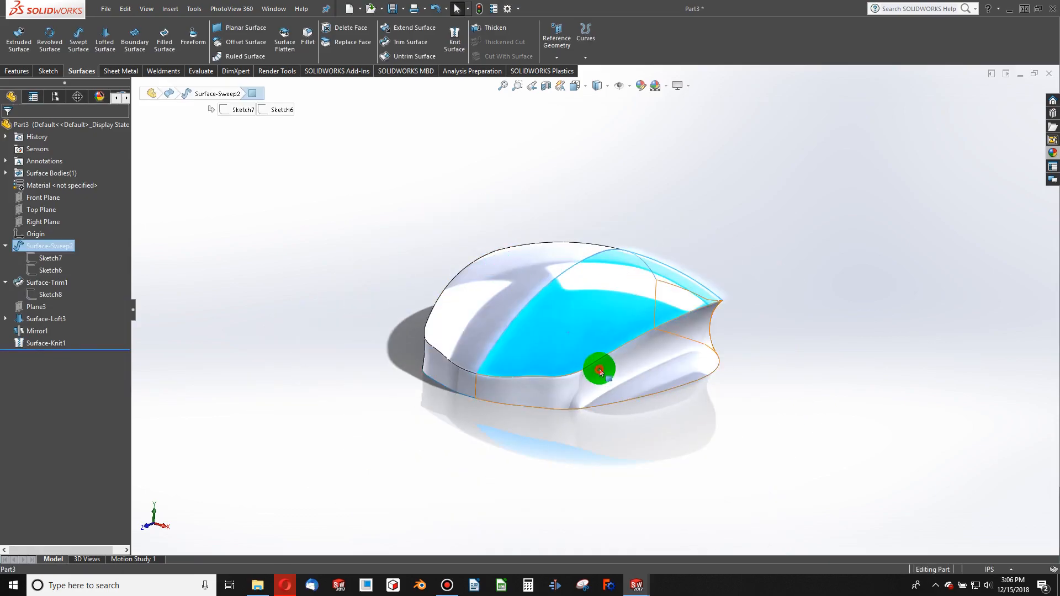
click(458, 376)
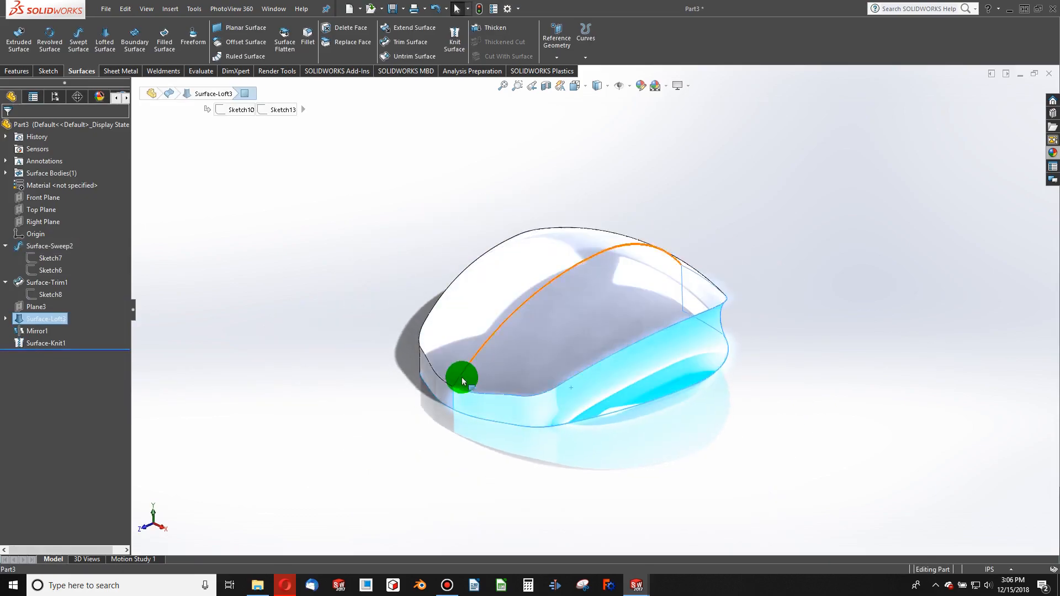
scroll(462, 379, down, 3)
click(334, 237)
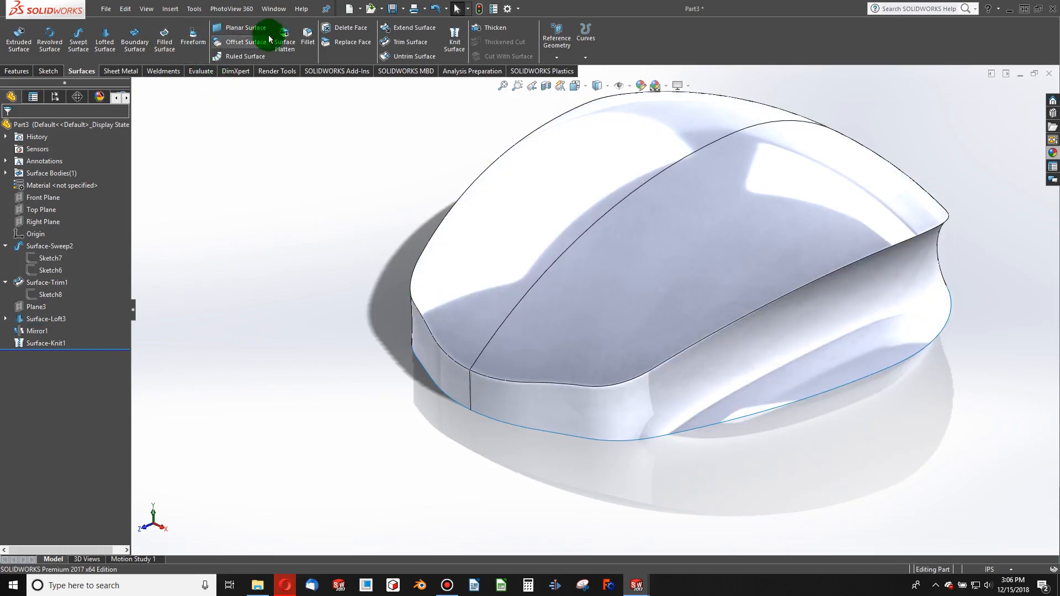
click(306, 34)
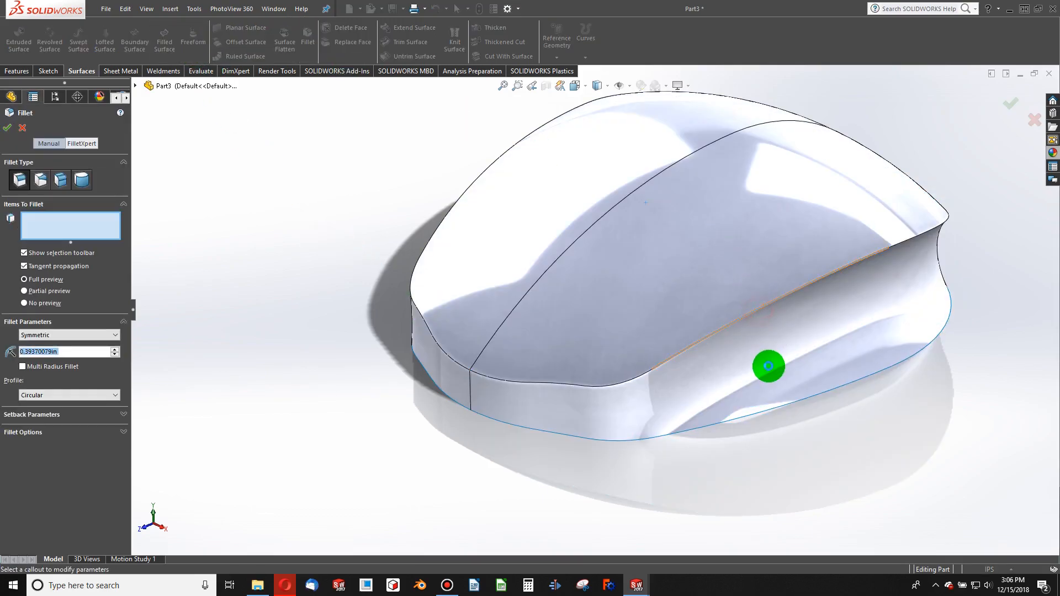
click(770, 370)
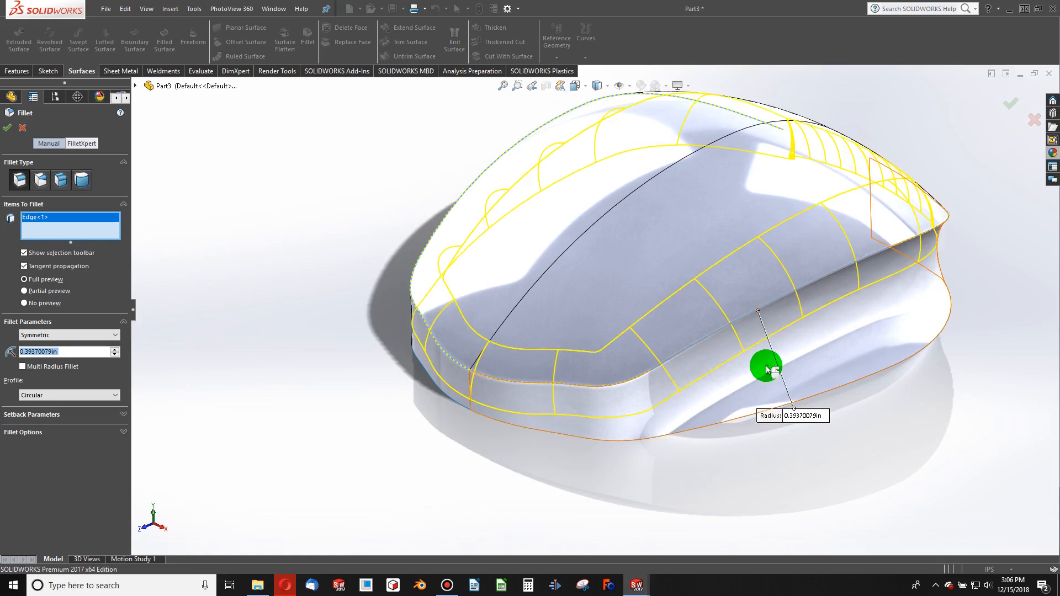
middle_drag(476, 319, 316, 326)
click(23, 128)
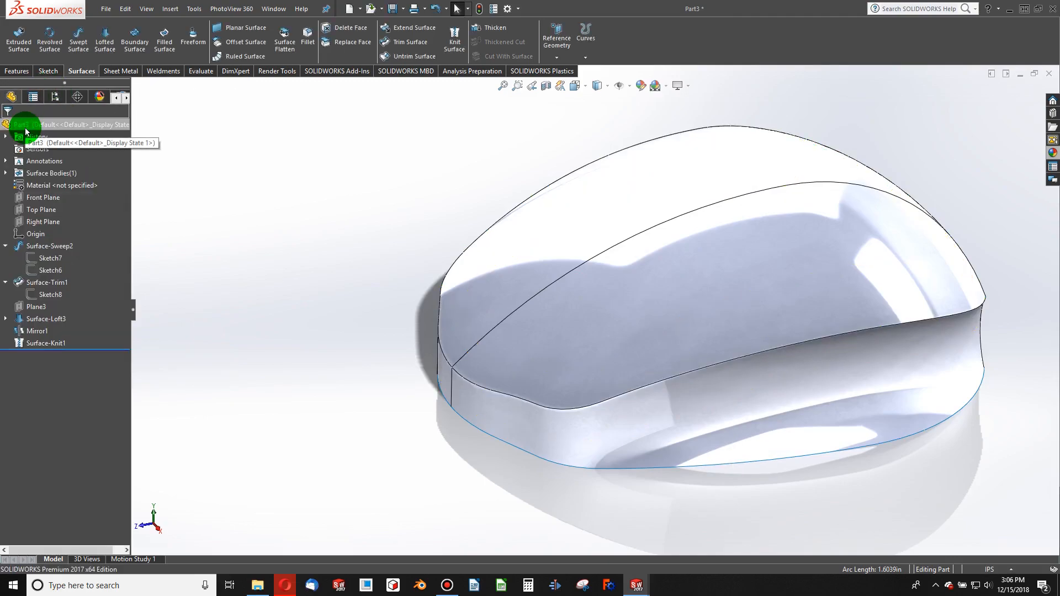
Step: Start a Thicken feature on the knitted surface and direct the thickness to the inner side
scroll(755, 317, up, 3)
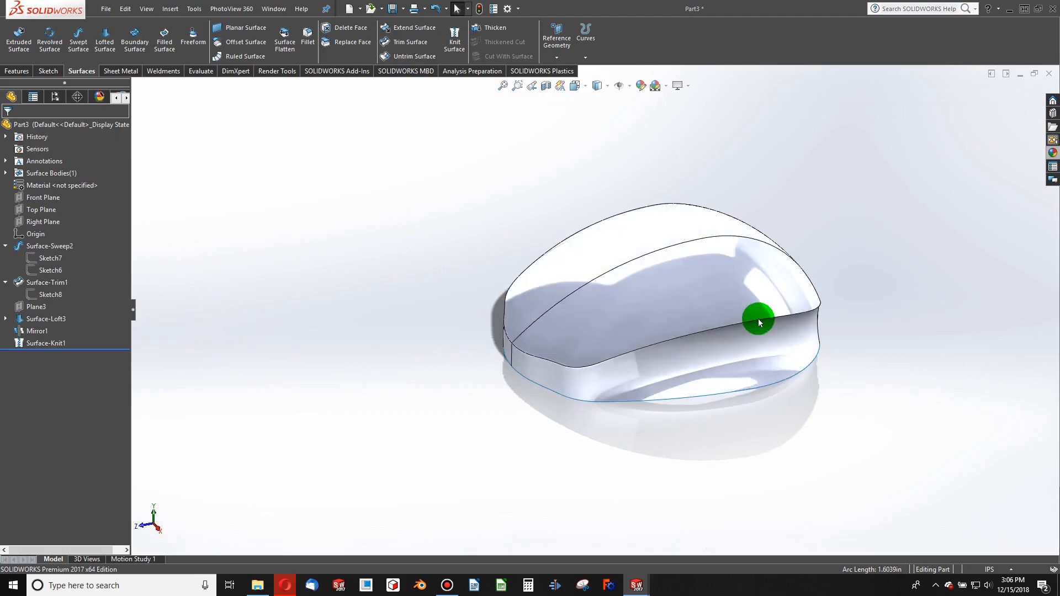
scroll(755, 318, down, 2)
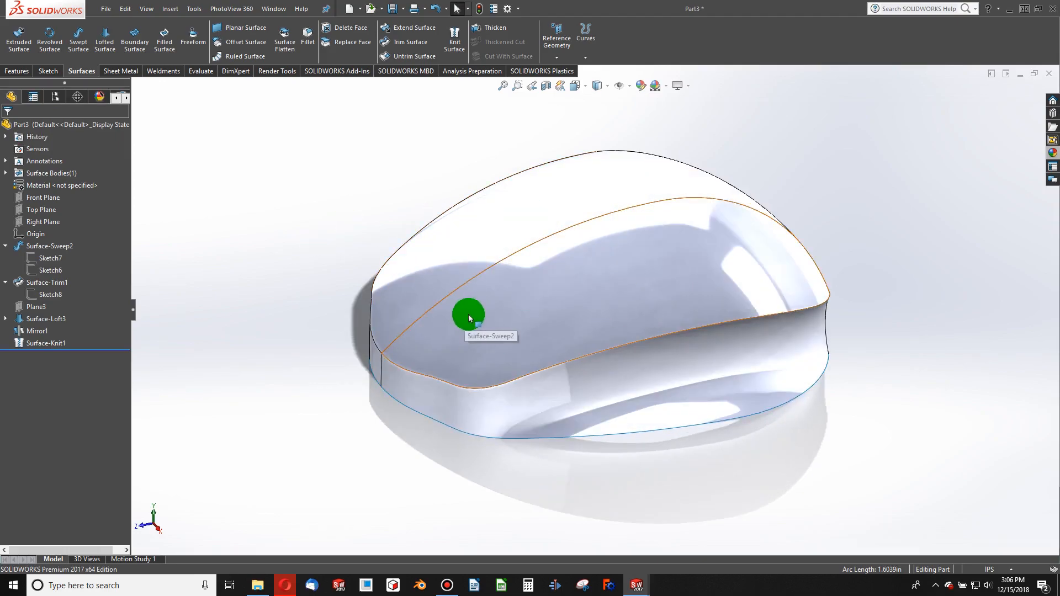
mouse_move(654, 338)
middle_down()
mouse_move(653, 248)
mouse_move(684, 260)
mouse_move(706, 189)
mouse_move(686, 303)
mouse_move(701, 313)
mouse_move(836, 293)
mouse_move(871, 319)
mouse_move(721, 353)
mouse_move(611, 288)
mouse_move(680, 305)
mouse_move(655, 320)
mouse_move(656, 267)
mouse_move(707, 158)
mouse_move(696, 260)
mouse_move(704, 342)
mouse_move(694, 345)
mouse_move(668, 310)
mouse_move(674, 333)
middle_up()
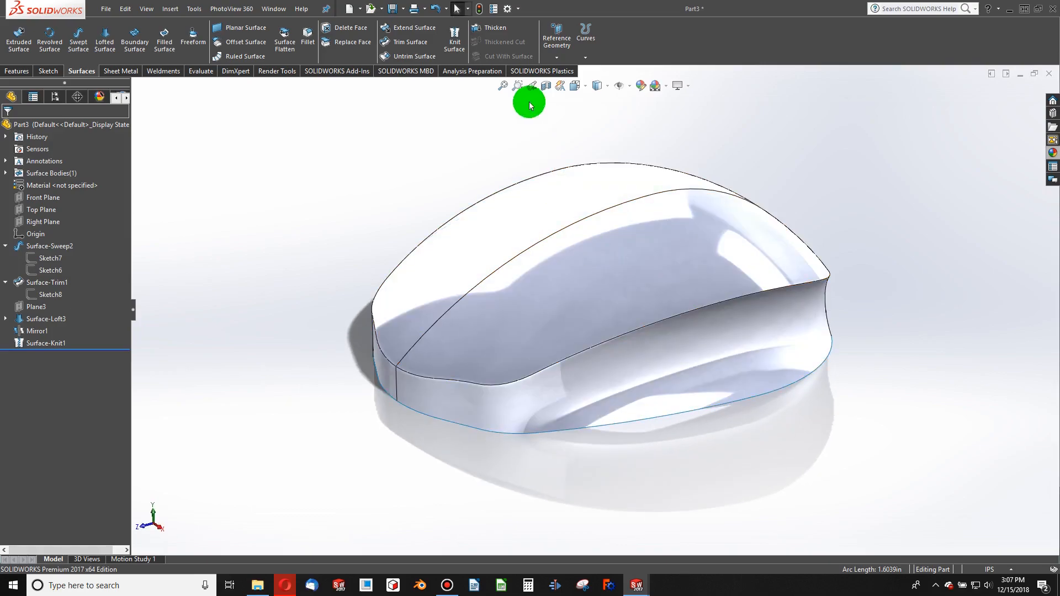
click(489, 31)
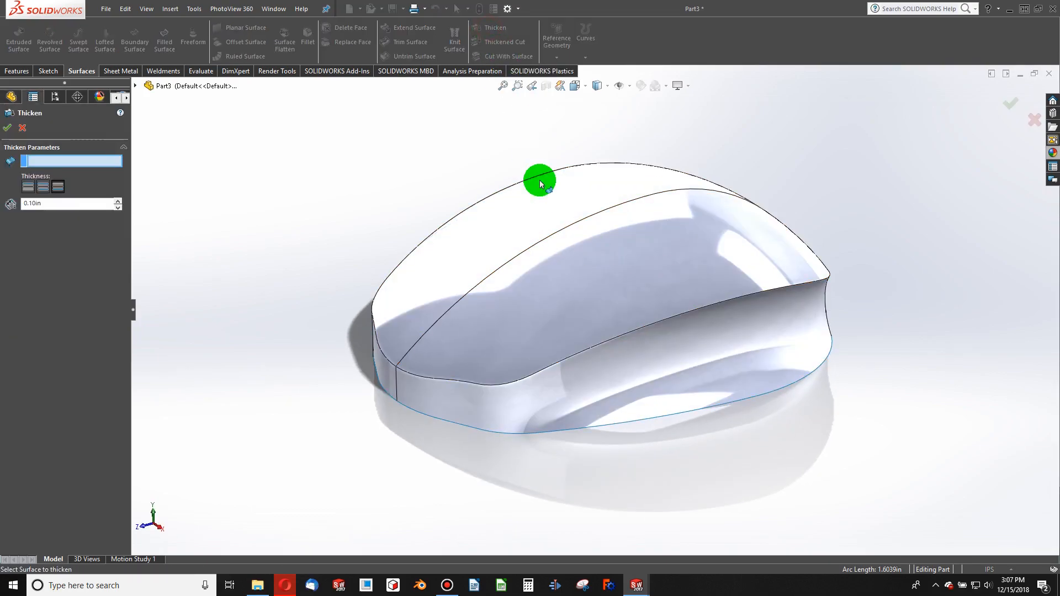
click(602, 277)
middle_drag(595, 287, 534, 322)
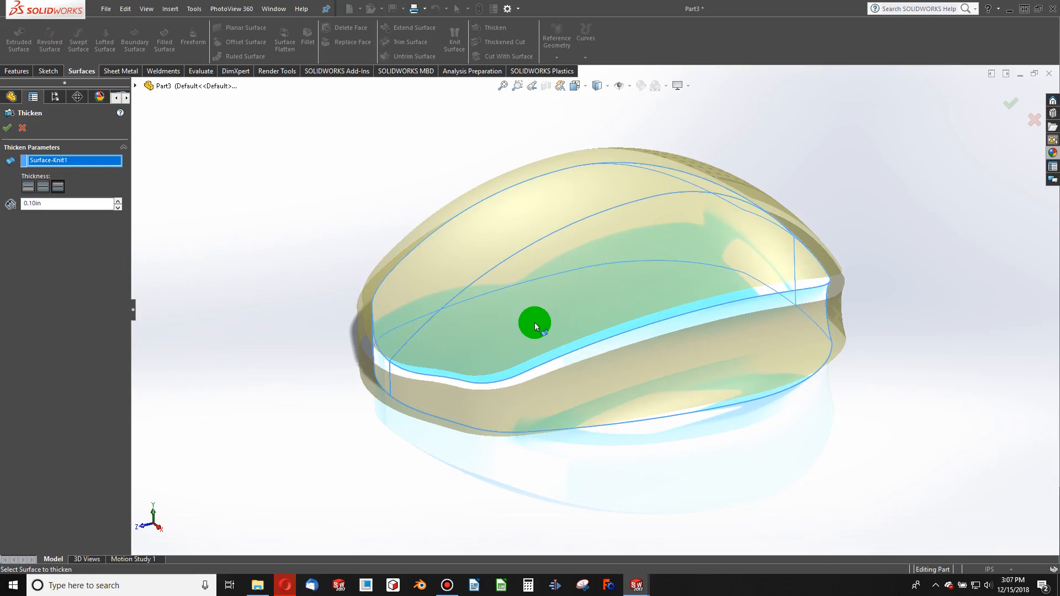
click(29, 191)
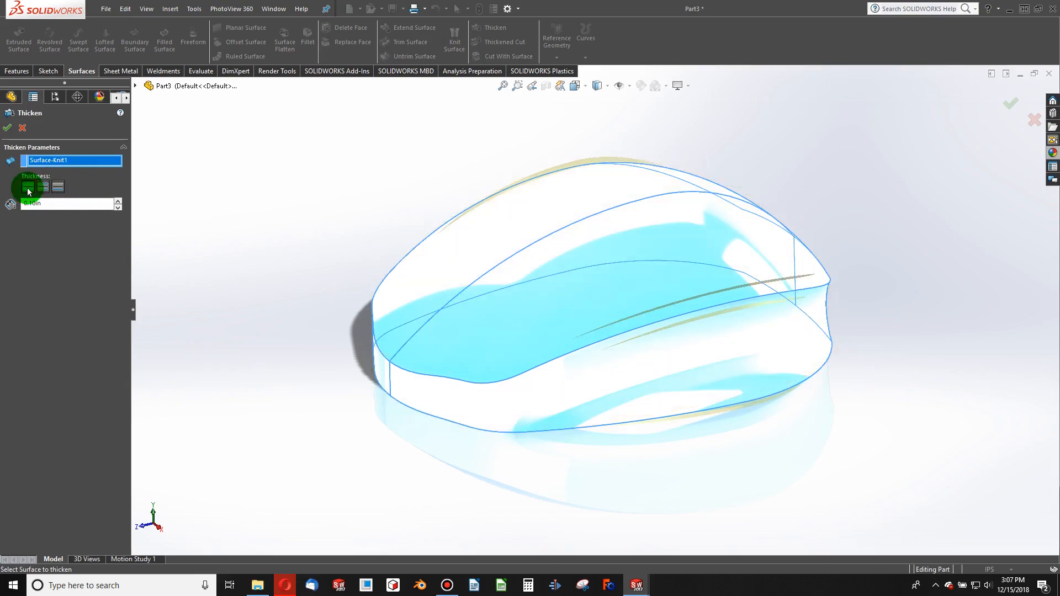
Step: Compare the thickening directions and thicken the knitted surface 0.10 in toward the inside
mouse_move(502, 462)
middle_down()
mouse_move(525, 270)
mouse_move(492, 247)
mouse_move(492, 348)
mouse_move(516, 472)
mouse_move(497, 442)
middle_up()
click(29, 159)
click(46, 190)
mouse_move(412, 386)
middle_down()
mouse_move(490, 249)
mouse_move(487, 340)
mouse_move(436, 411)
middle_up()
click(45, 179)
click(27, 188)
middle_drag(571, 441, 564, 287)
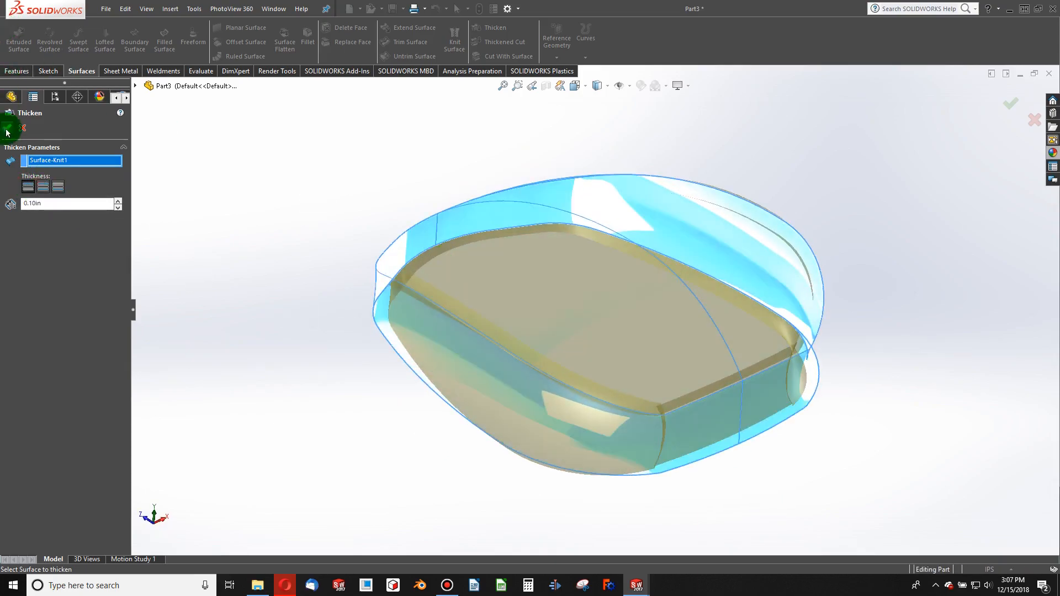
middle_drag(714, 423, 569, 395)
middle_drag(273, 260, 380, 213)
click(20, 72)
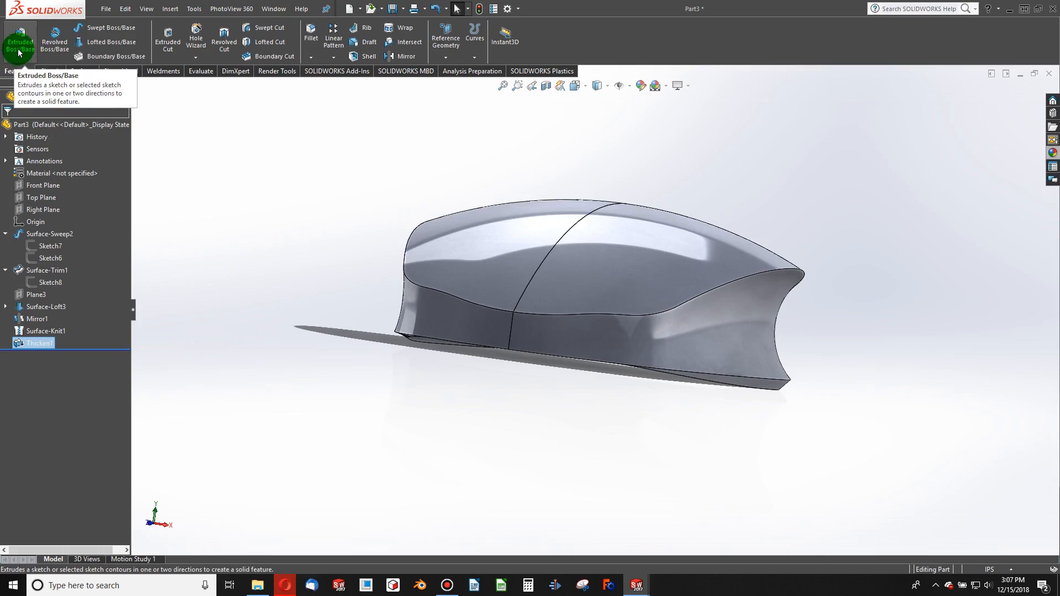
click(162, 36)
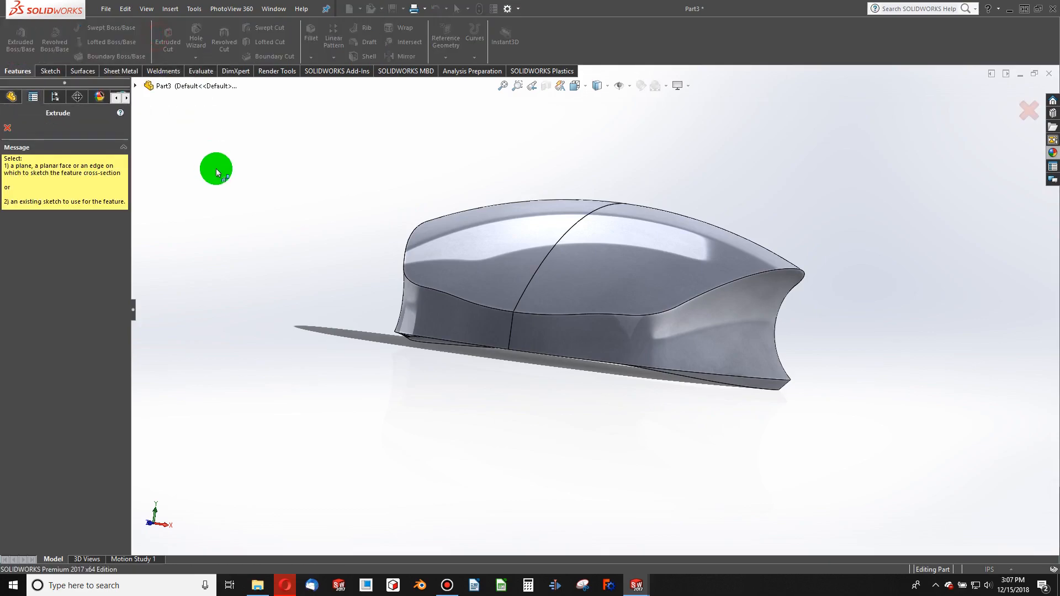
click(6, 130)
Step: Start a new sketch on the Top Plane at the open underside of the thickened shell
middle_drag(605, 307, 789, 360)
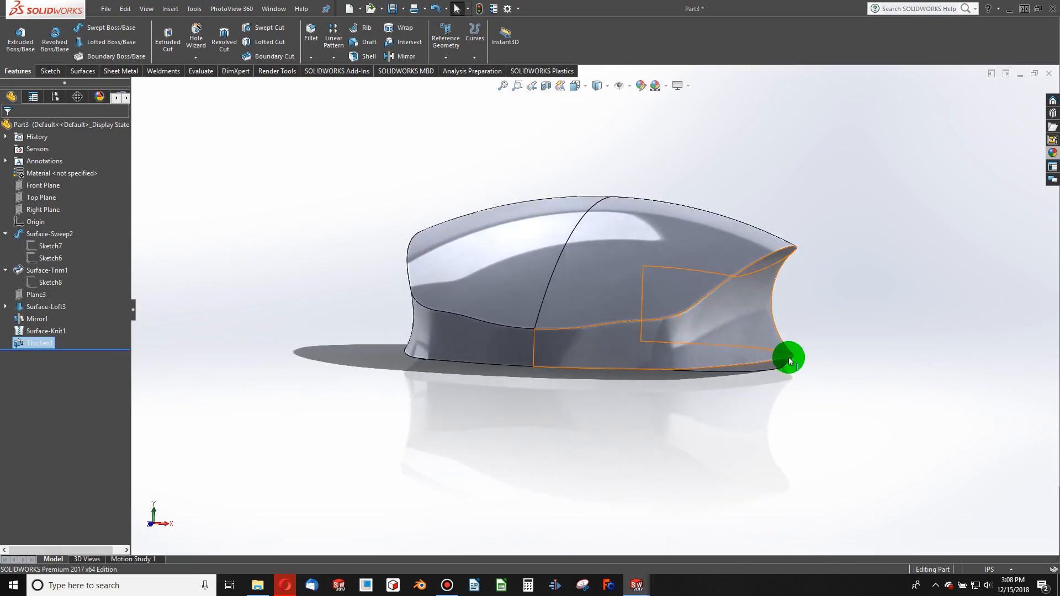
click(790, 362)
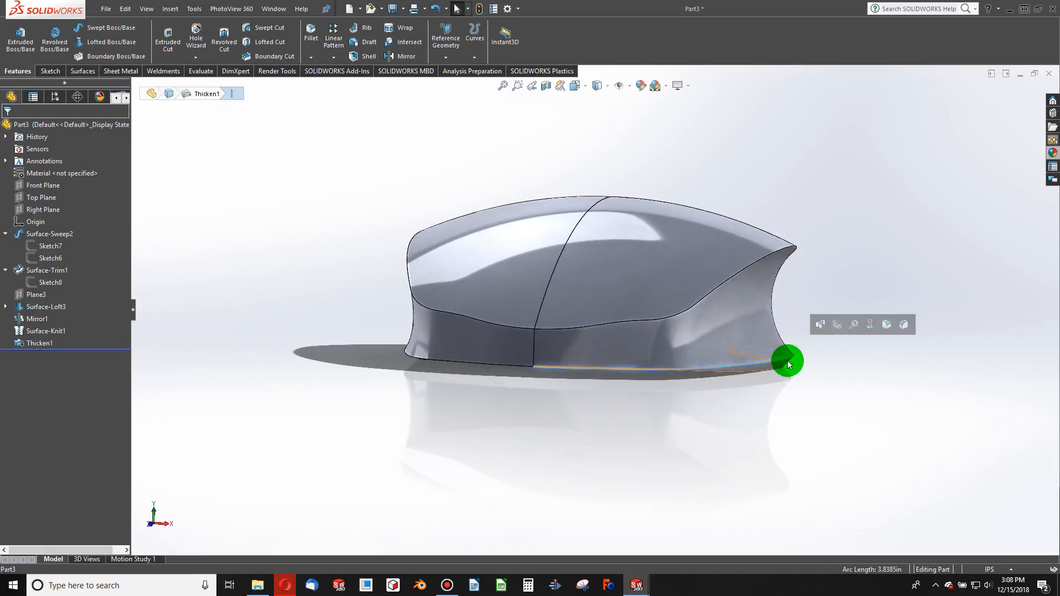
middle_drag(614, 390, 549, 293)
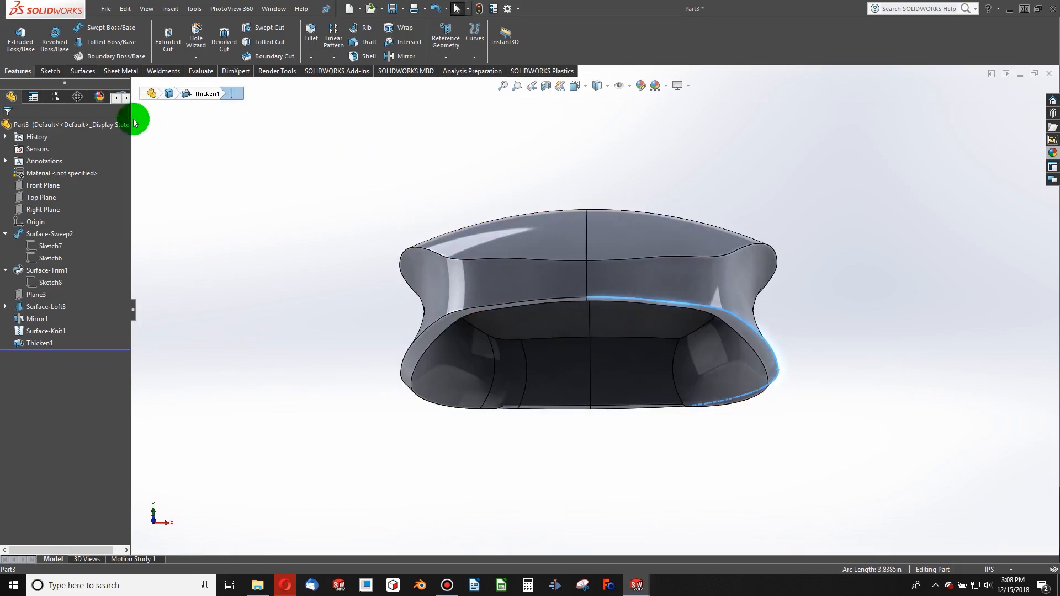
click(38, 197)
middle_drag(481, 225, 481, 138)
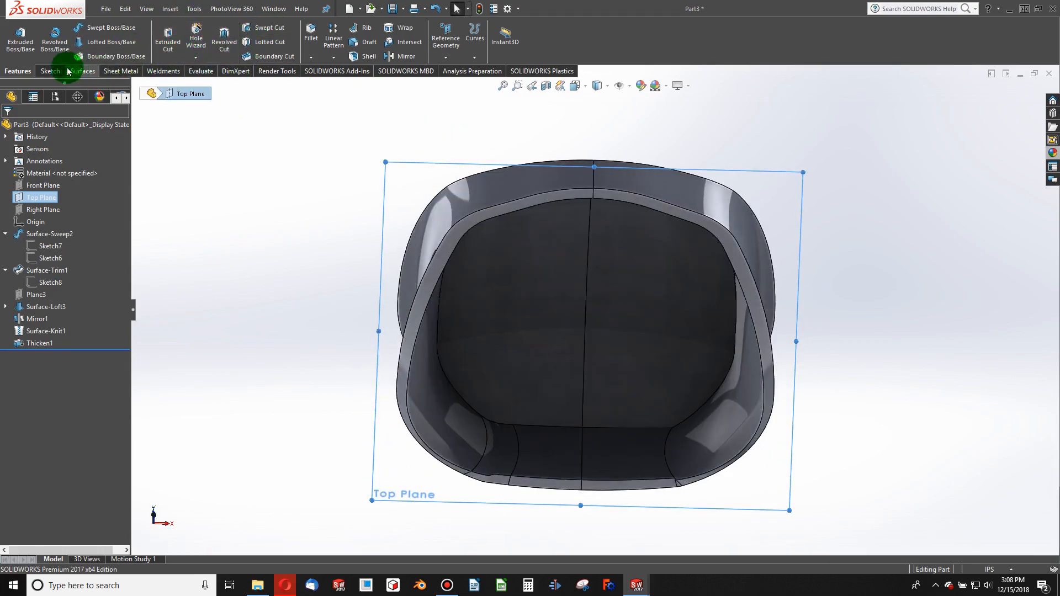
click(50, 70)
click(16, 36)
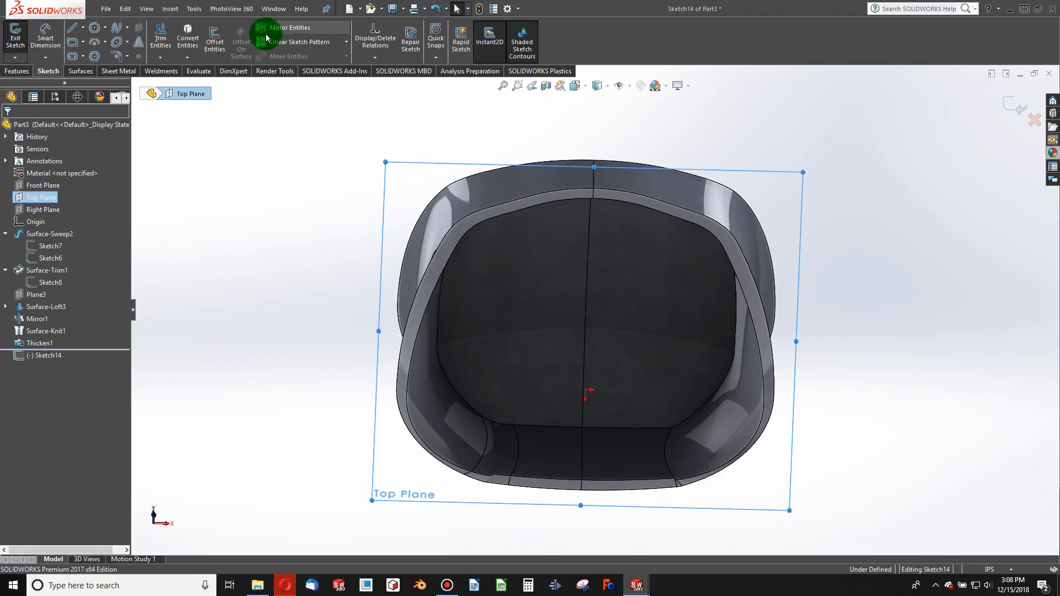
Step: Start Convert Entities and select both long outer bottom edges plus two adjoining short edges at the end of the rim
click(202, 47)
click(452, 227)
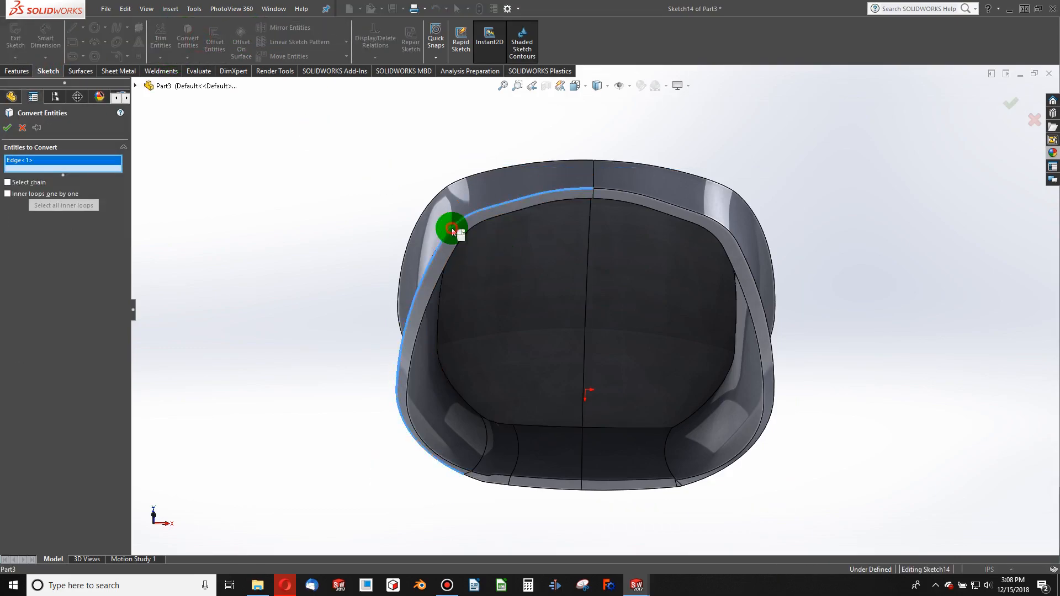
click(628, 197)
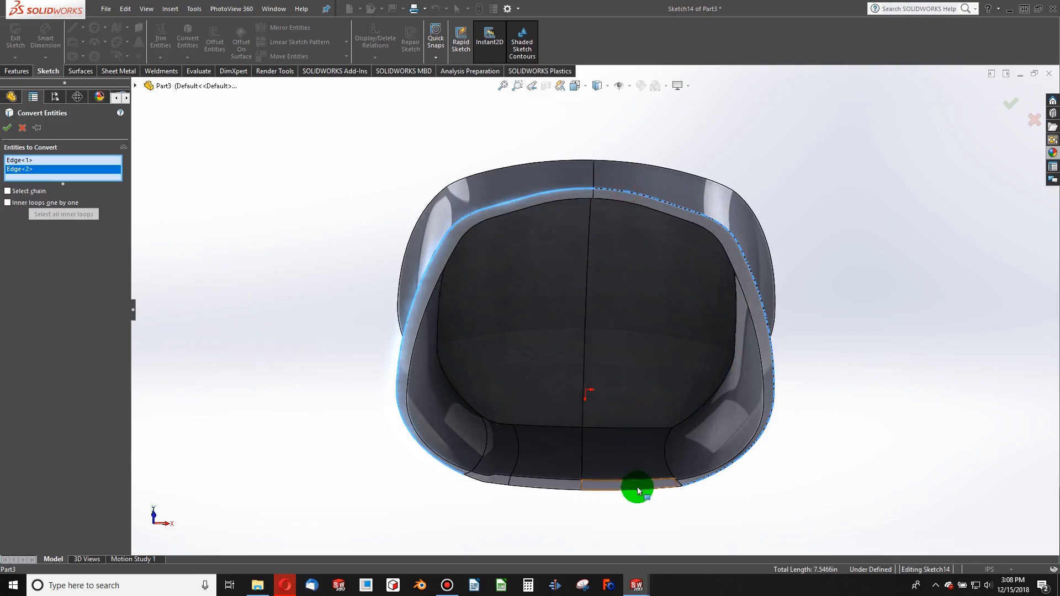
scroll(669, 481, down, 5)
middle_drag(639, 429, 525, 339)
scroll(700, 435, down, 5)
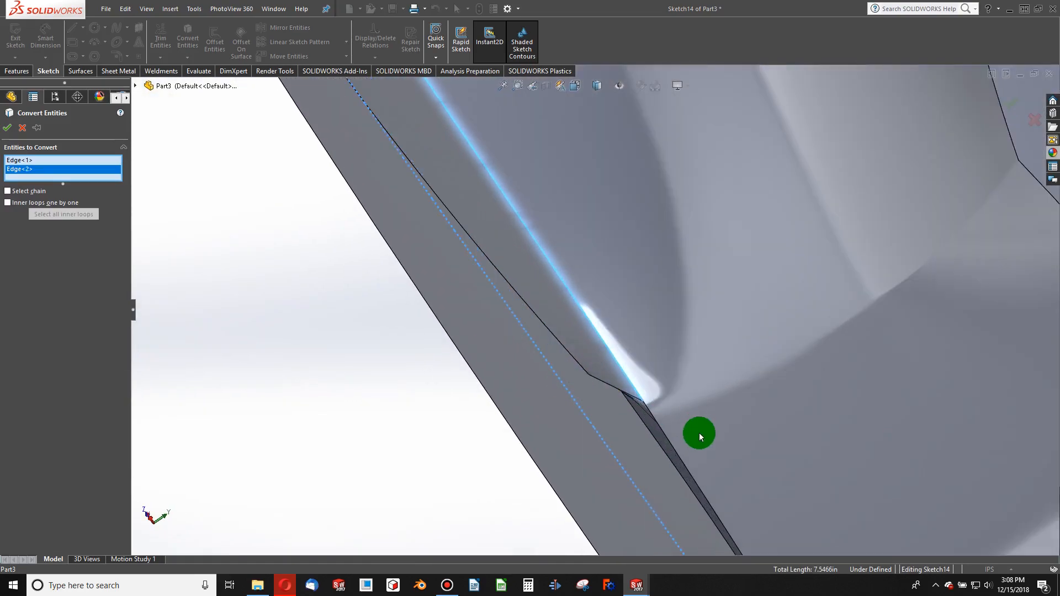
click(622, 391)
click(639, 422)
scroll(674, 436, up, 6)
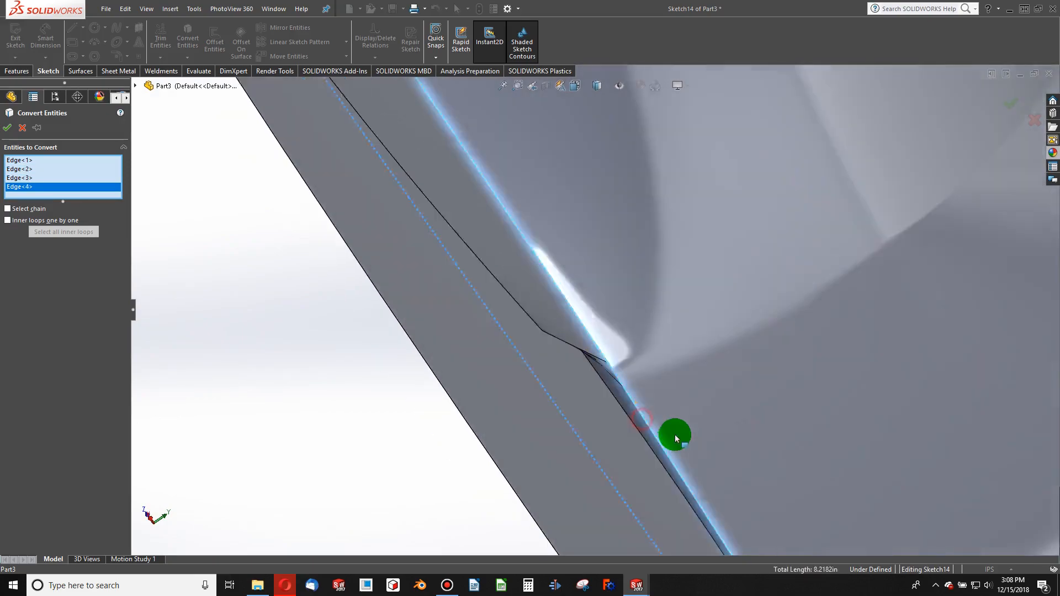
middle_drag(639, 387, 603, 346)
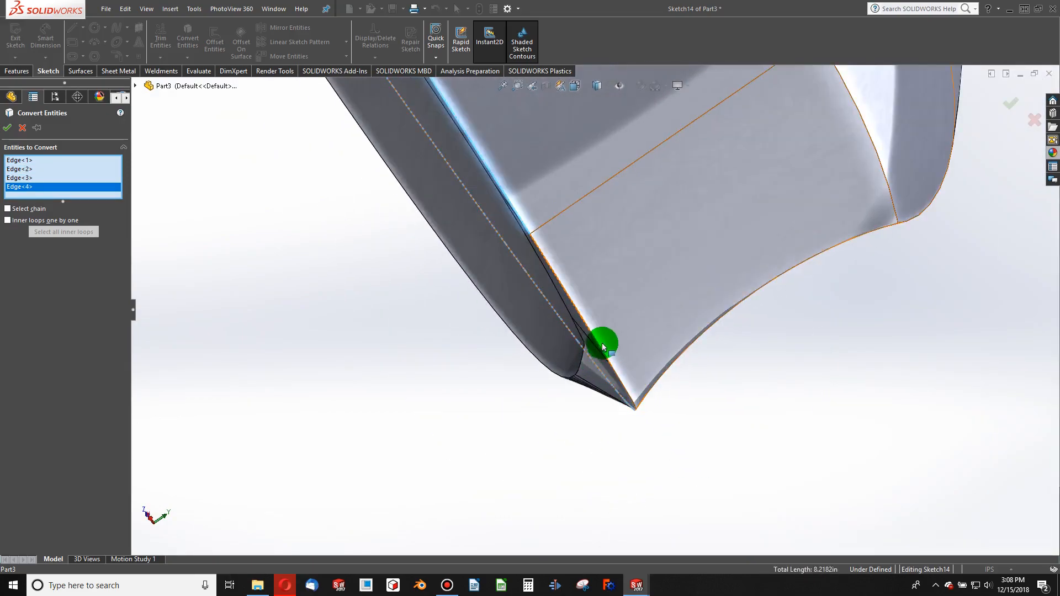
Step: Add the adjoining end wall face to the selection and try to convert all selected entities into the sketch
click(588, 325)
scroll(629, 405, down, 5)
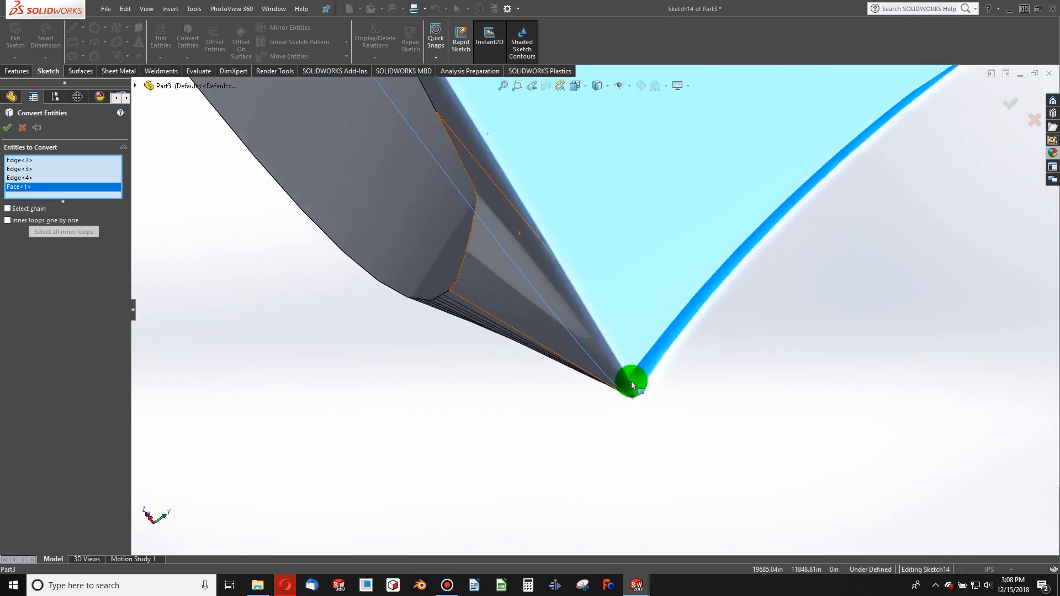
scroll(635, 371, up, 7)
scroll(580, 353, up, 5)
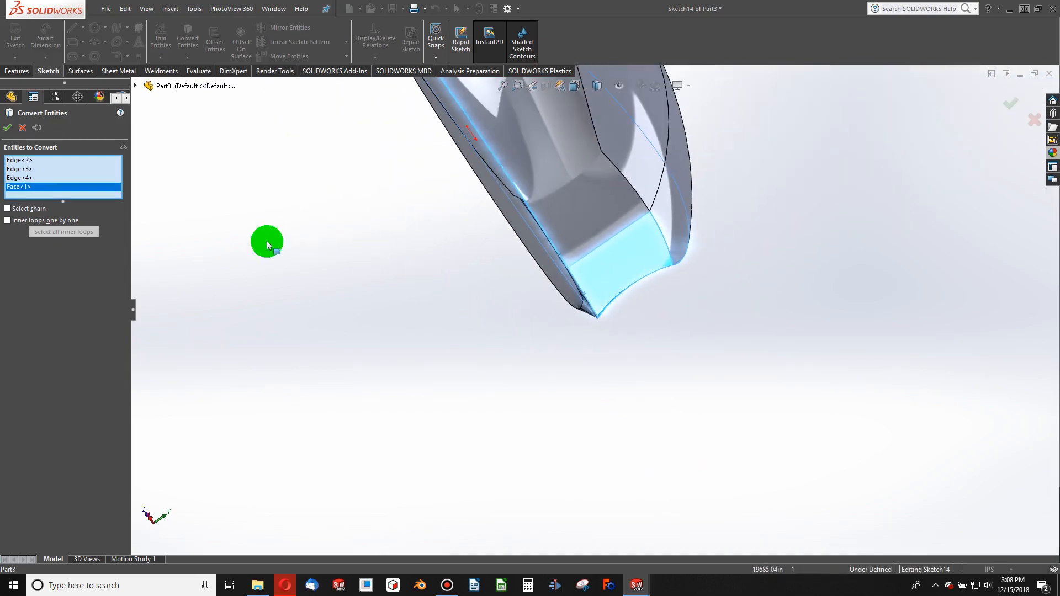
click(10, 129)
click(594, 289)
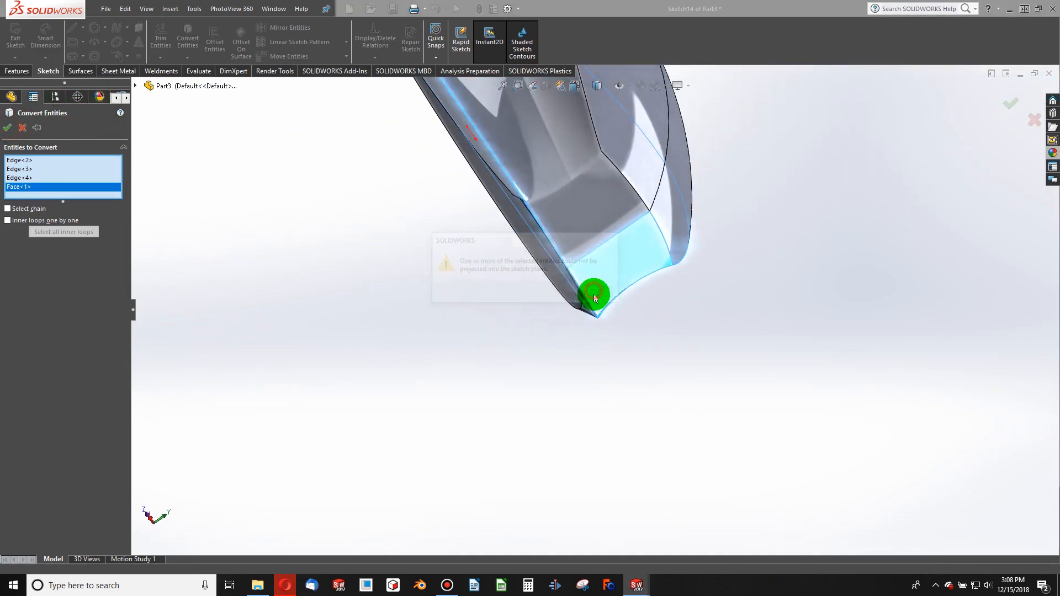
Step: Convert the remaining short end edge and long side edge of the outer bottom rim into the sketch
scroll(597, 299, down, 8)
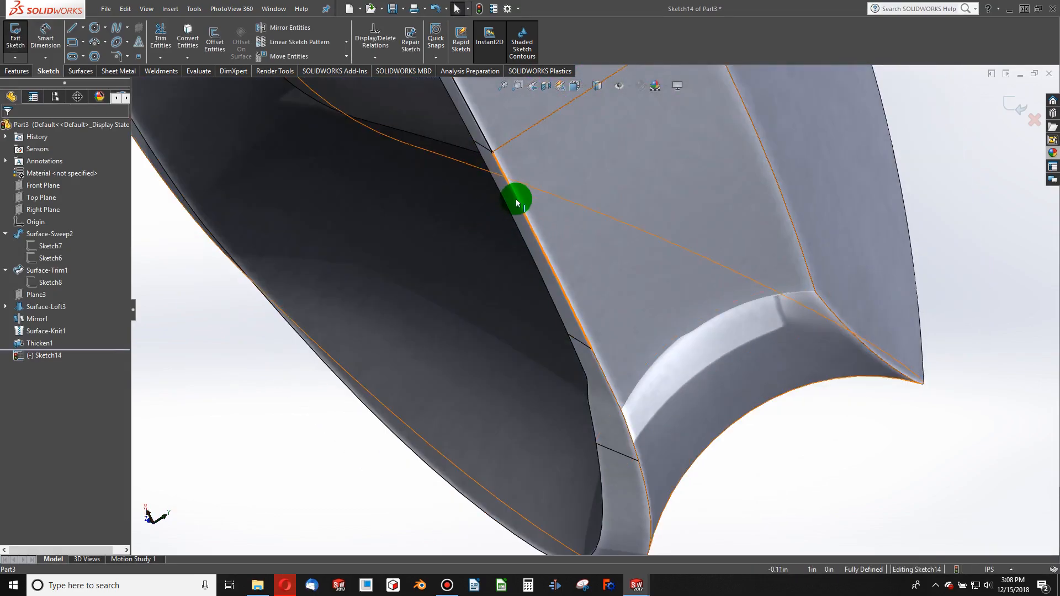
click(516, 200)
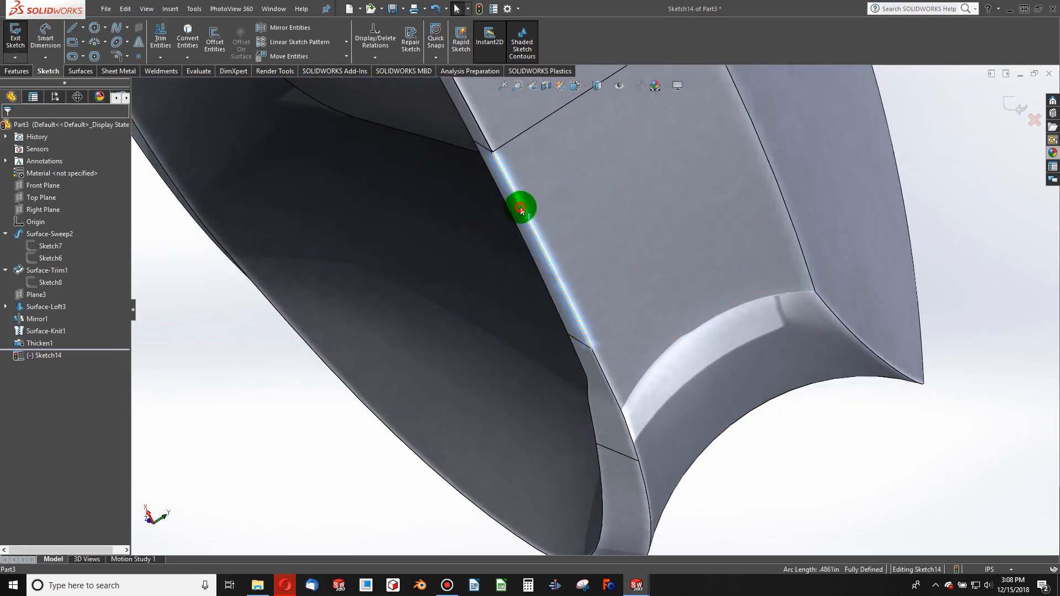
ctrl+click(612, 394)
scroll(646, 485, up, 3)
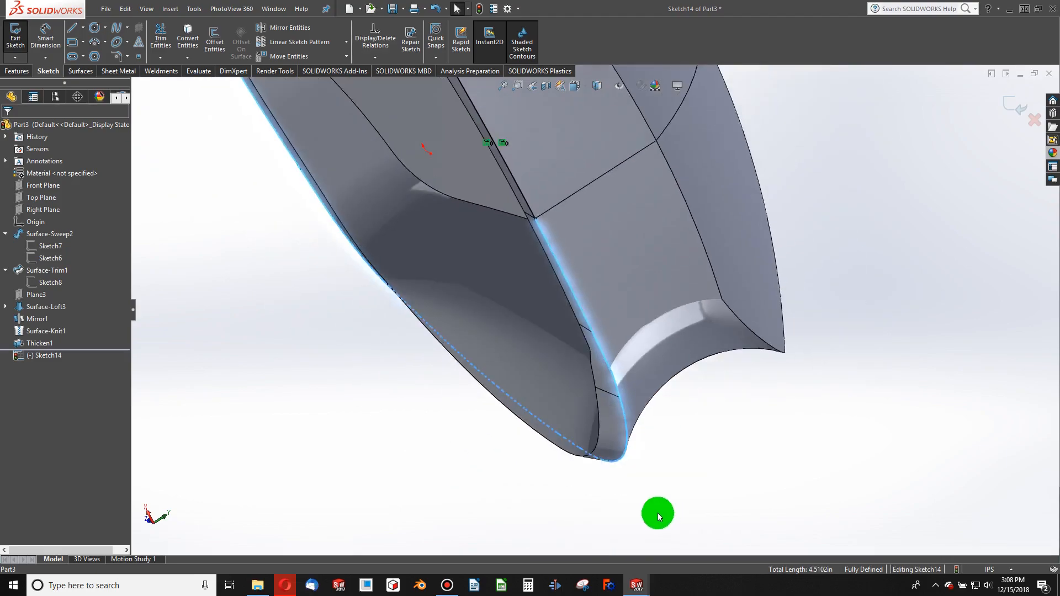
scroll(661, 515, down, 5)
middle_drag(606, 433, 559, 387)
scroll(552, 375, up, 9)
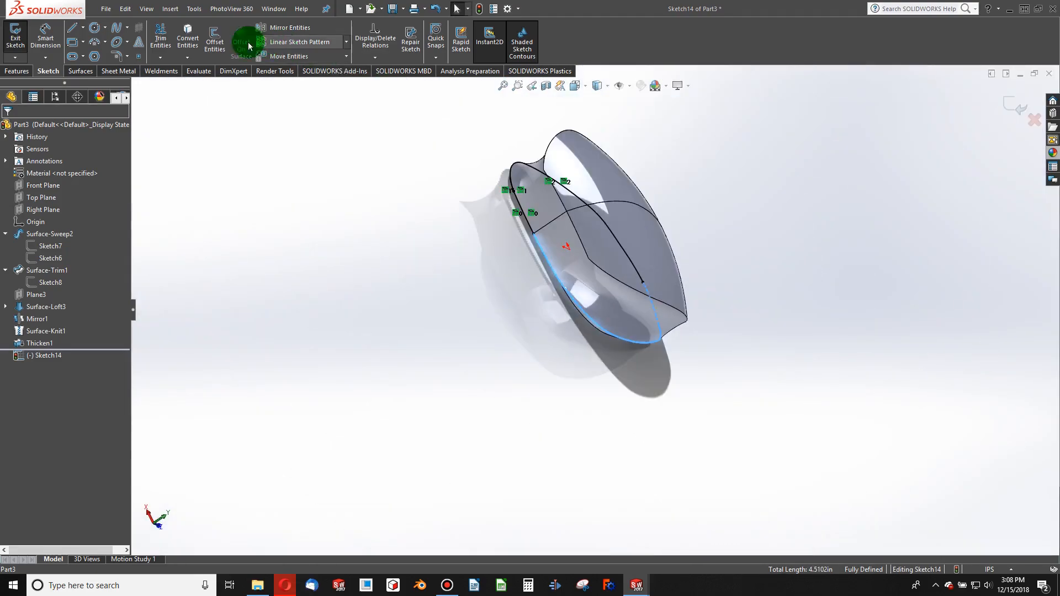
click(185, 39)
Step: Cut-extrude the converted rim outline Through All and inspect the trimmed underside of the shell
mouse_move(551, 302)
middle_down()
mouse_move(461, 286)
mouse_move(403, 185)
mouse_move(435, 189)
mouse_move(280, 131)
middle_up()
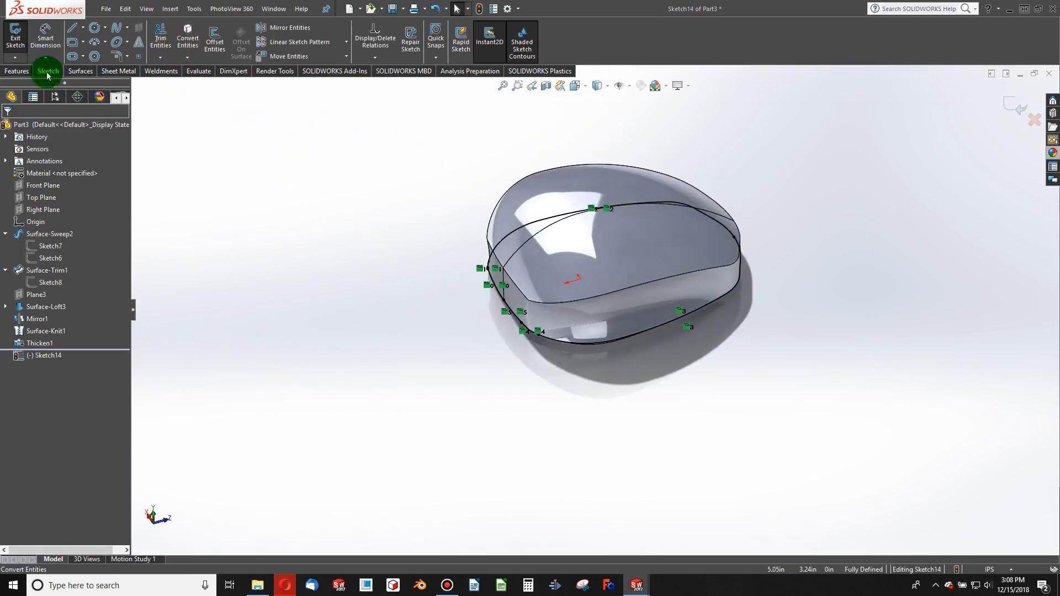
click(18, 72)
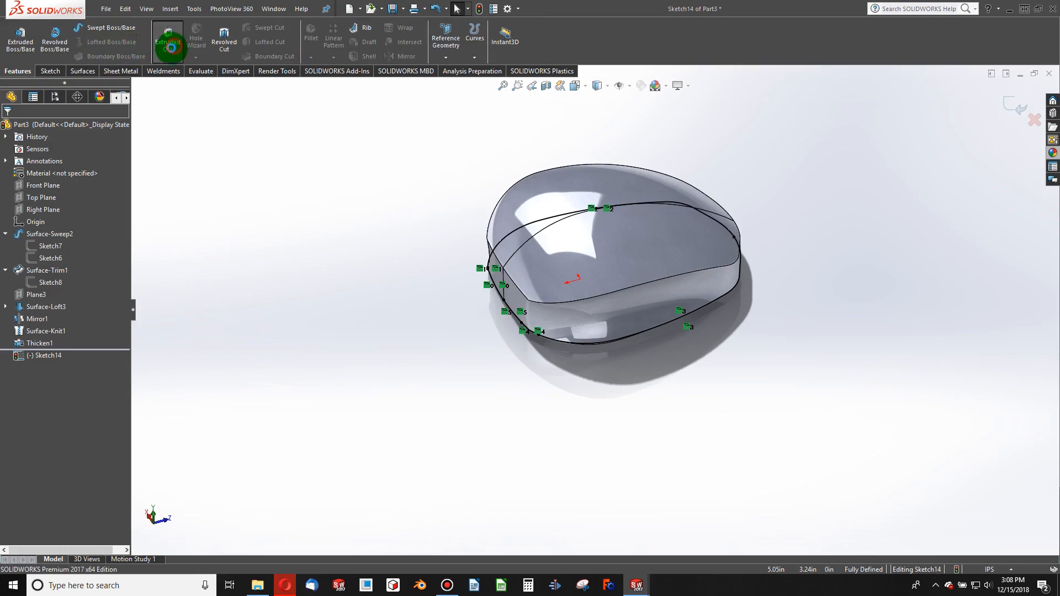
click(173, 46)
click(45, 193)
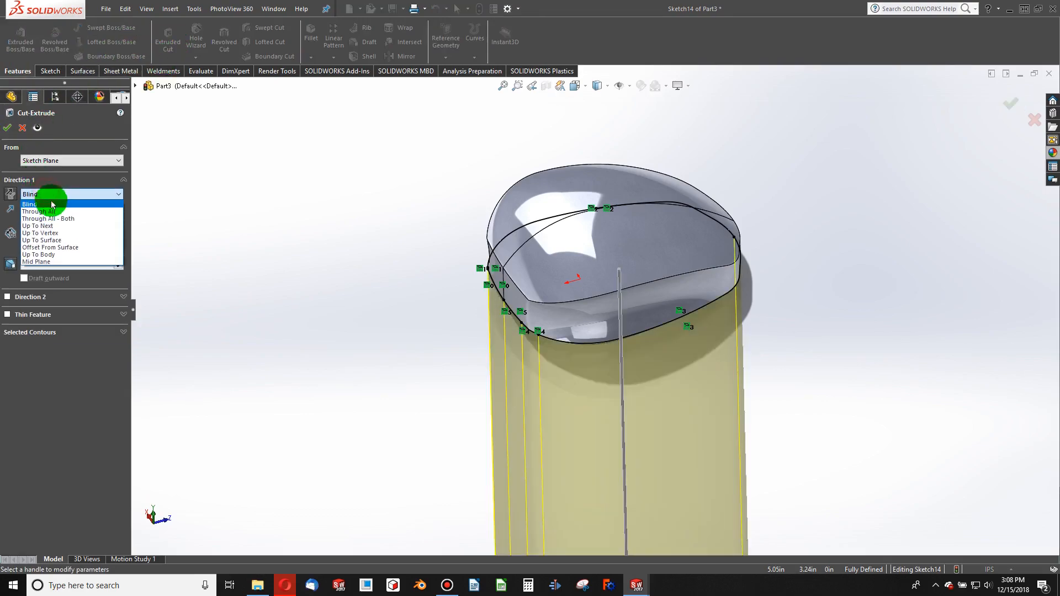
click(51, 211)
click(7, 127)
middle_drag(663, 366, 405, 230)
scroll(660, 297, down, 5)
scroll(660, 297, down, 3)
middle_click(661, 297)
middle_drag(661, 298, 476, 162)
scroll(708, 322, up, 3)
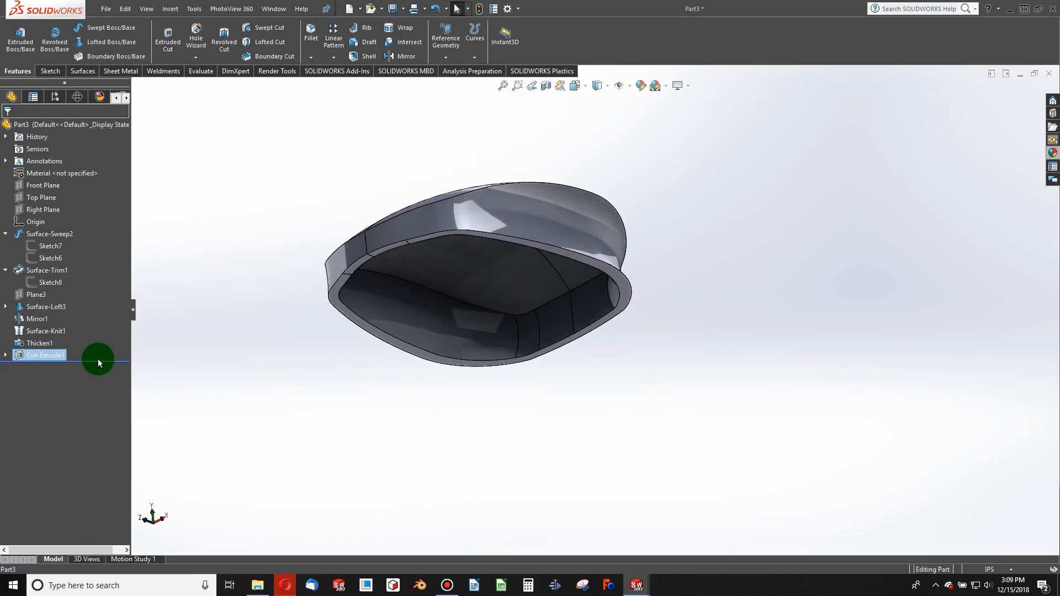
Step: Roll the model back to before the thicken feature and convert both halves of the open bottom rim into a new 3D sketch
drag(100, 363, 98, 334)
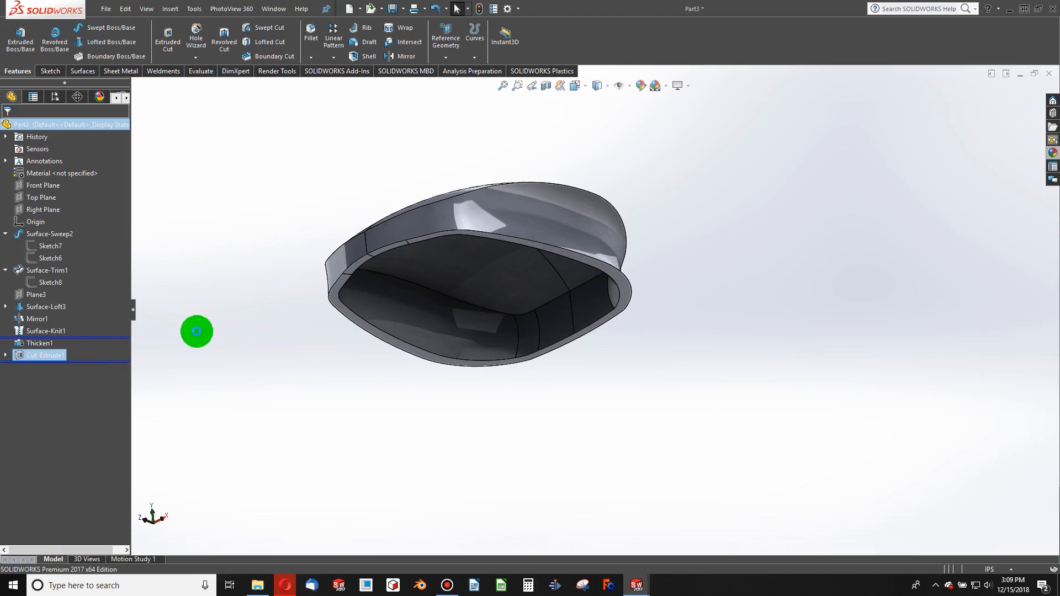
scroll(510, 252, down, 5)
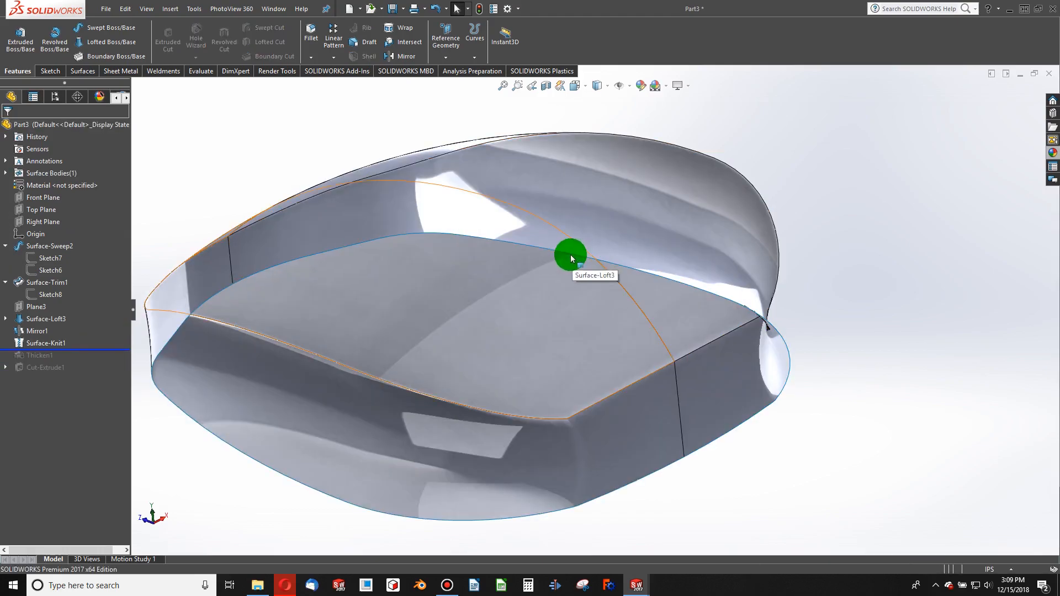
click(572, 255)
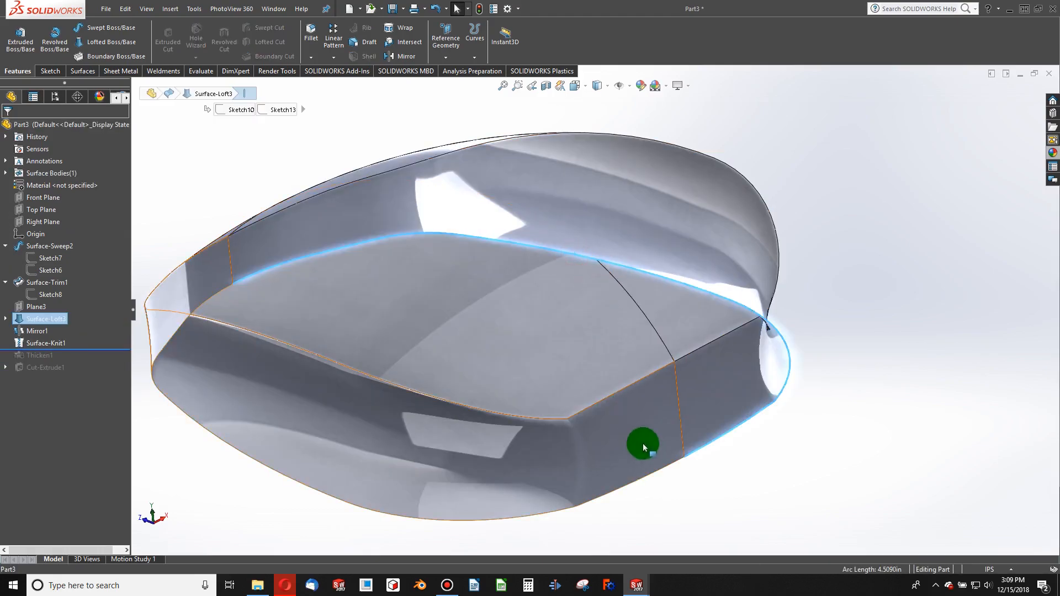
ctrl+click(669, 471)
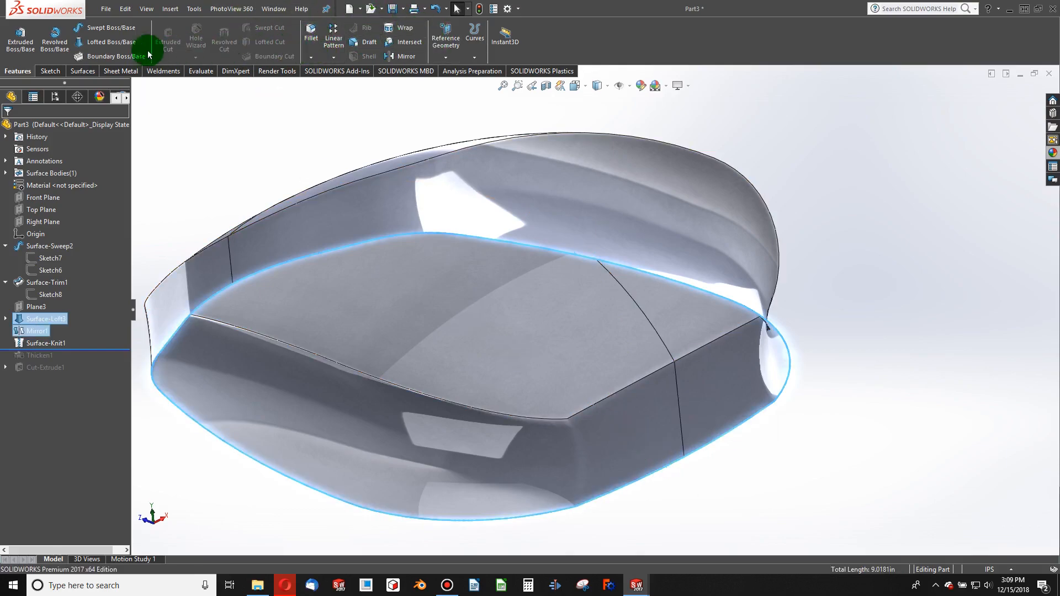
click(51, 71)
click(15, 56)
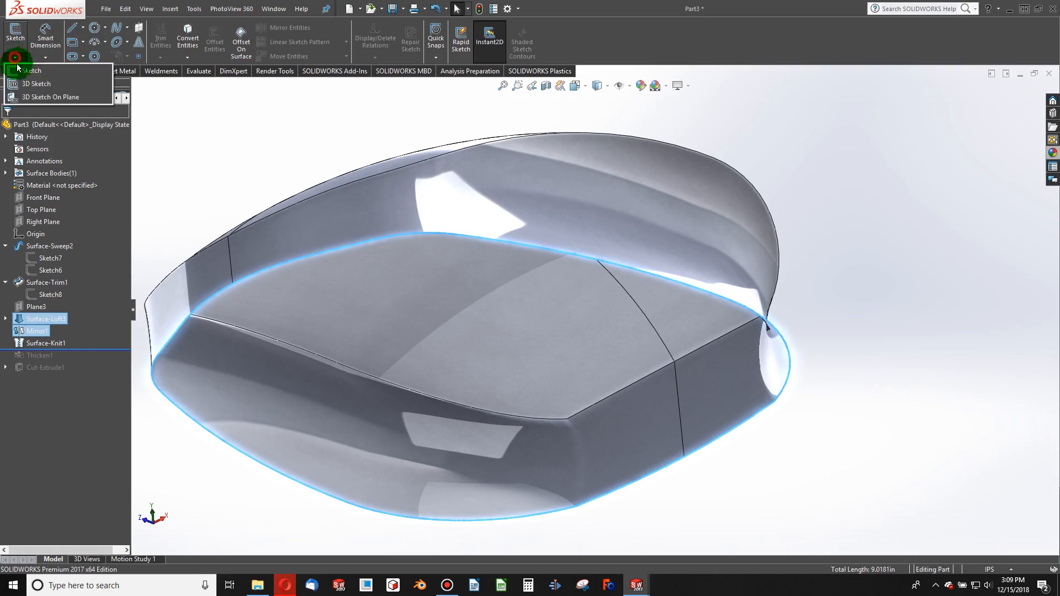
click(27, 87)
click(366, 266)
click(235, 52)
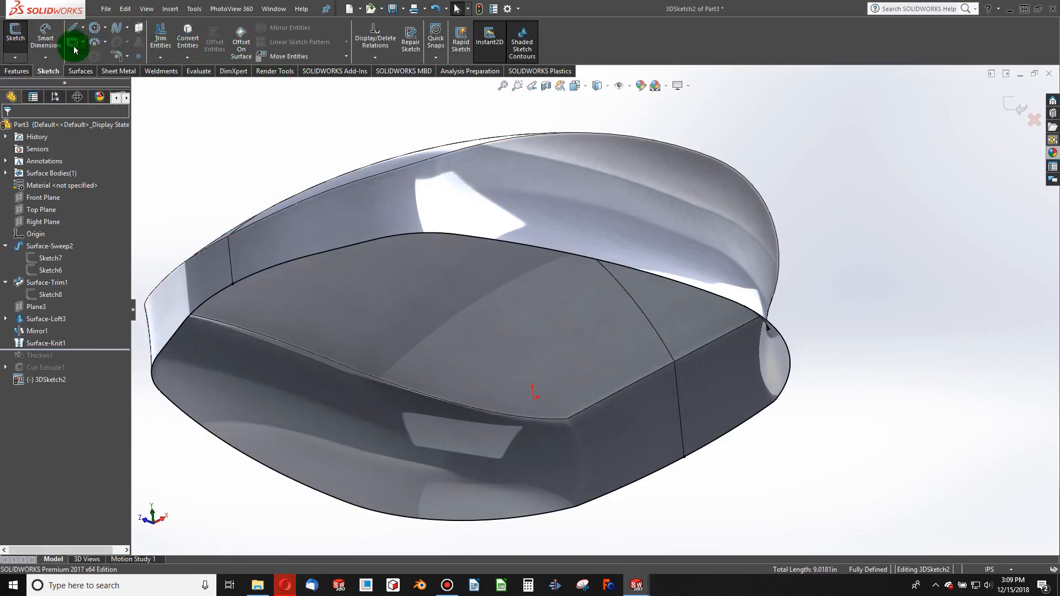
click(79, 71)
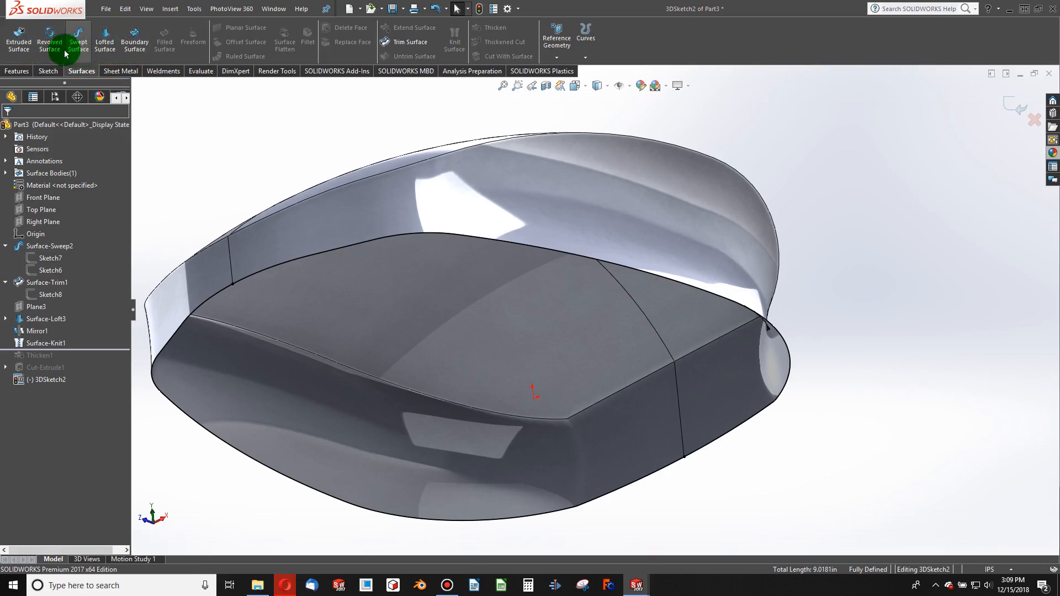
scroll(351, 176, up, 3)
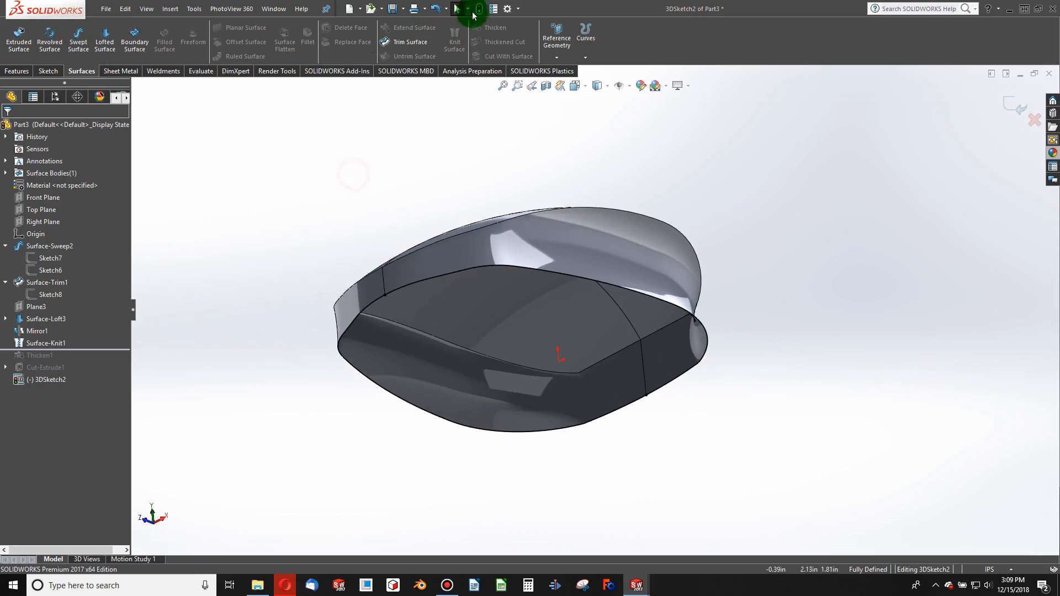
click(479, 10)
Step: Close the open bottom with a Filled Surface, using the new 3D sketch as the patch boundary with Contact edge setting
click(164, 41)
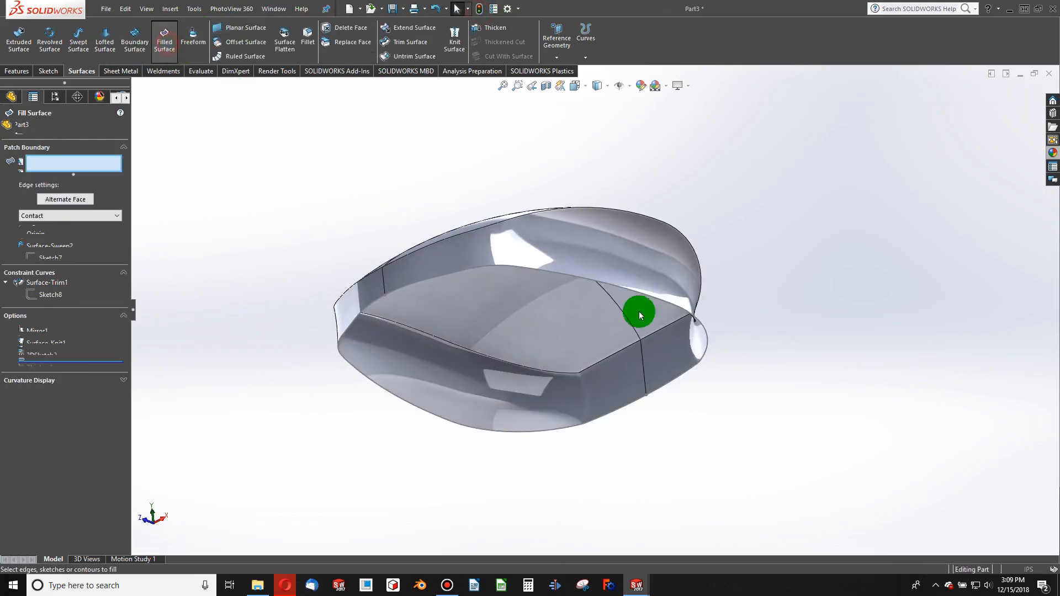
click(662, 301)
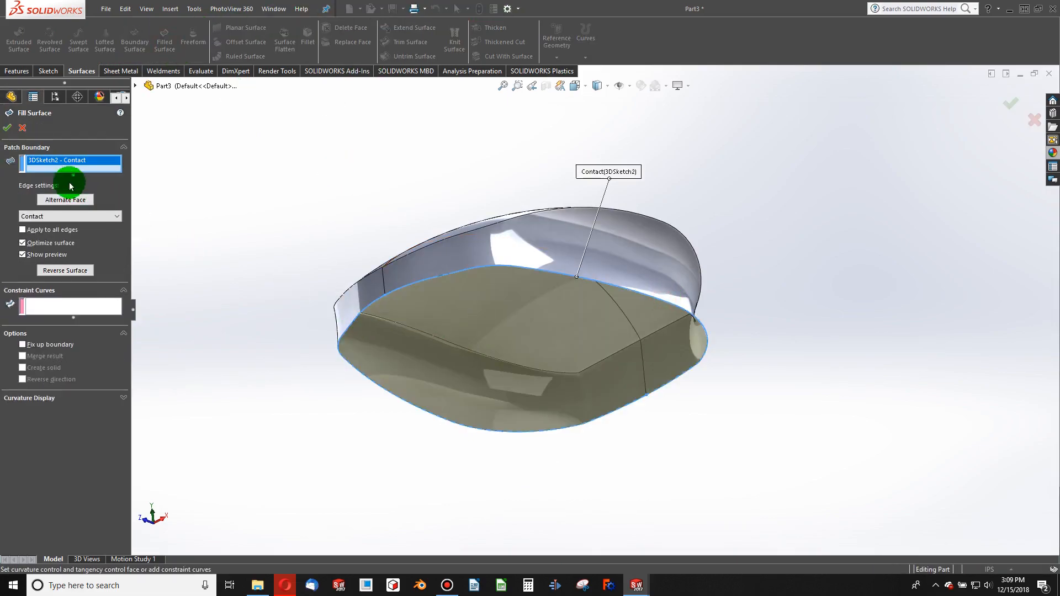
click(7, 128)
middle_drag(526, 376, 489, 423)
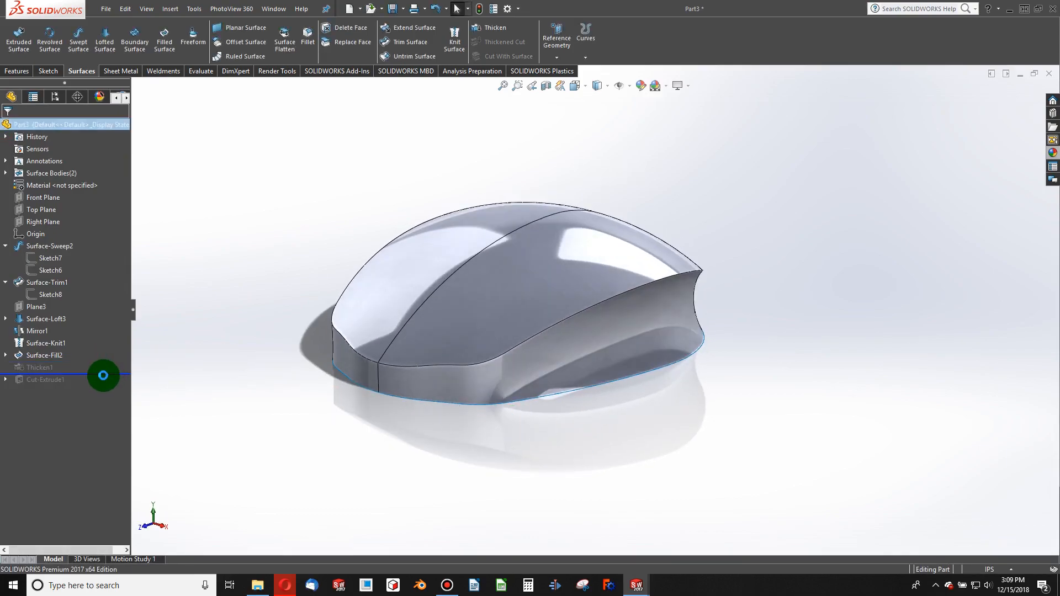
Step: Roll forward past the thicken feature and open its definition to check which surface it thickens
drag(103, 376, 102, 375)
click(43, 380)
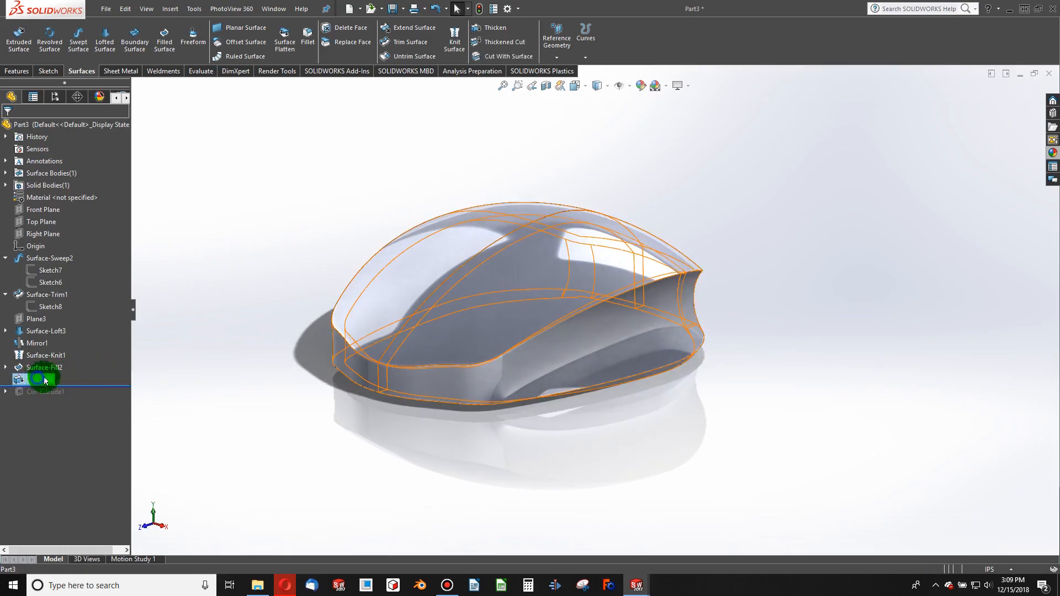
right_click(45, 379)
click(49, 325)
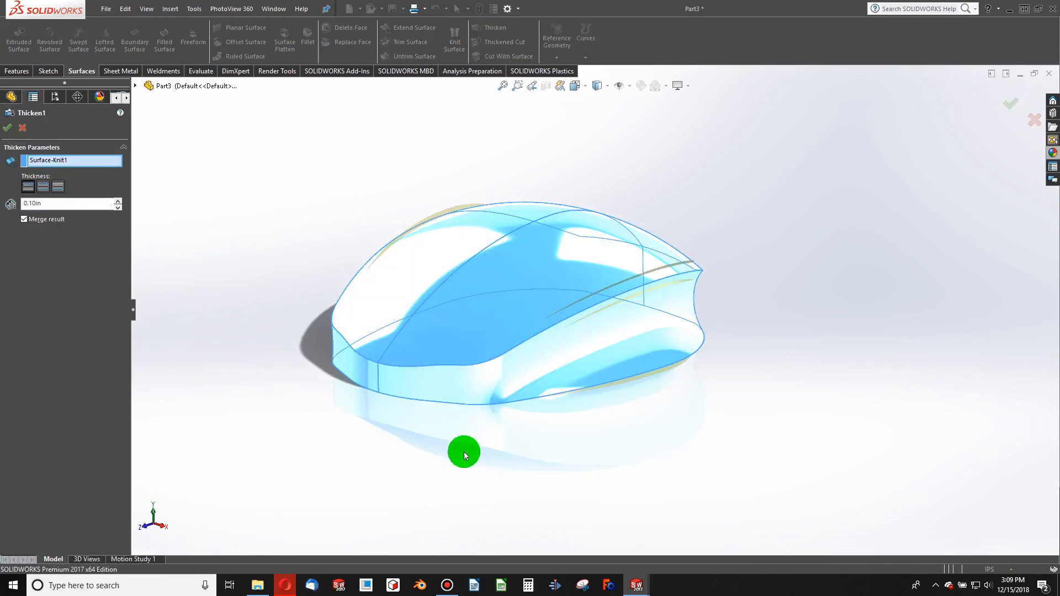
middle_drag(179, 241, 464, 393)
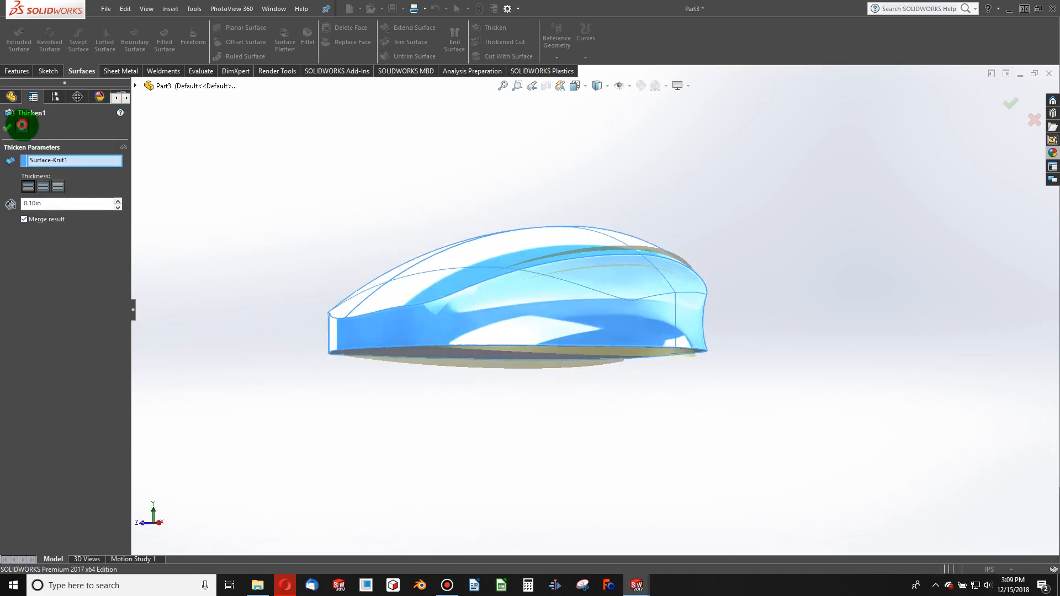
click(22, 125)
Step: Reorder the knit surface feature below the bottom fill and edit it to include the filled surface
click(55, 379)
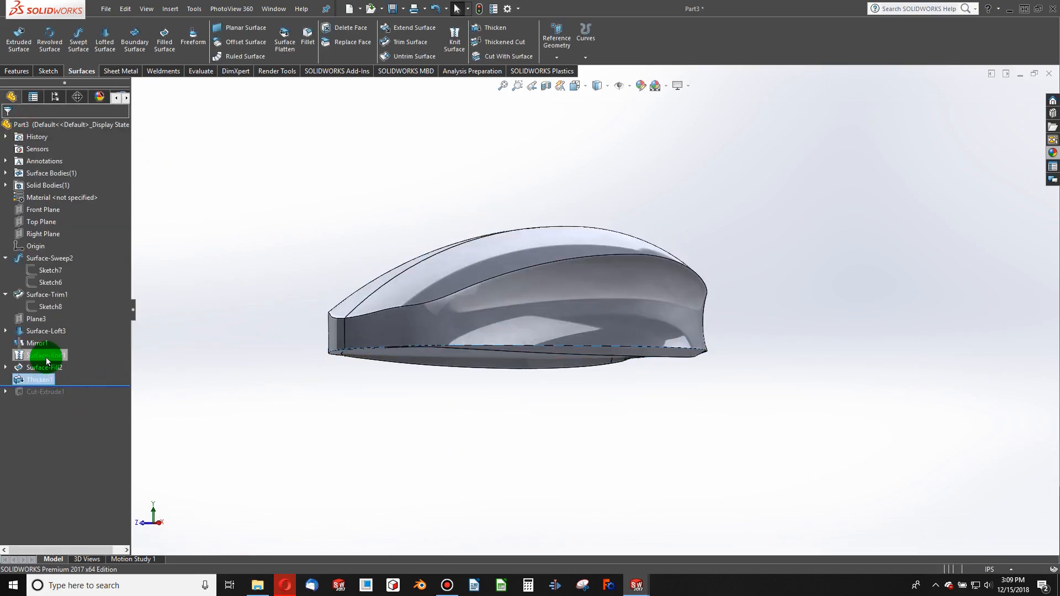
mouse_move(47, 366)
mouse_down()
mouse_move(41, 353)
mouse_move(39, 370)
mouse_up()
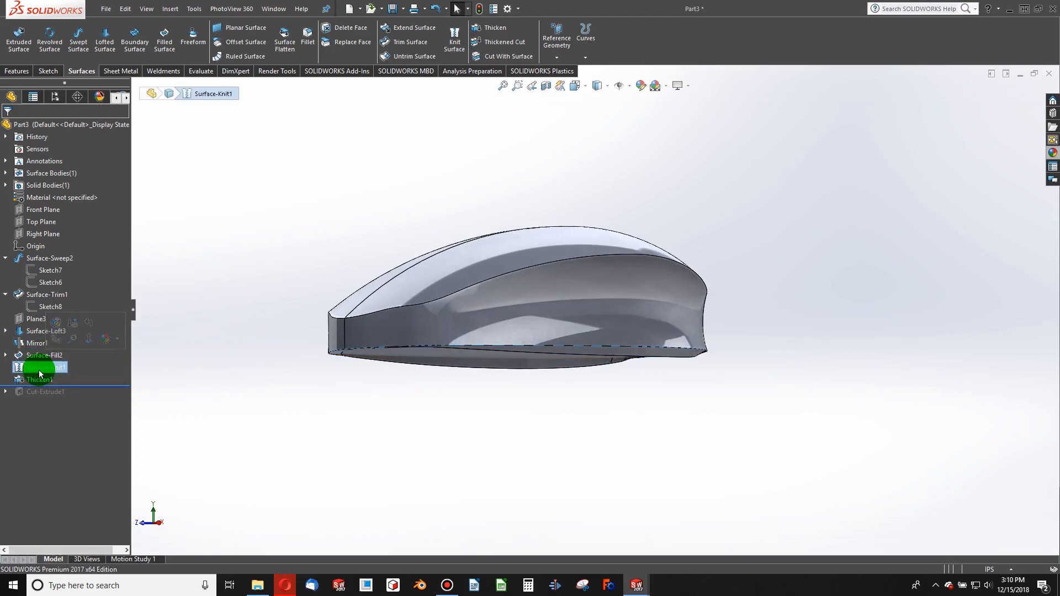
right_click(38, 370)
click(42, 312)
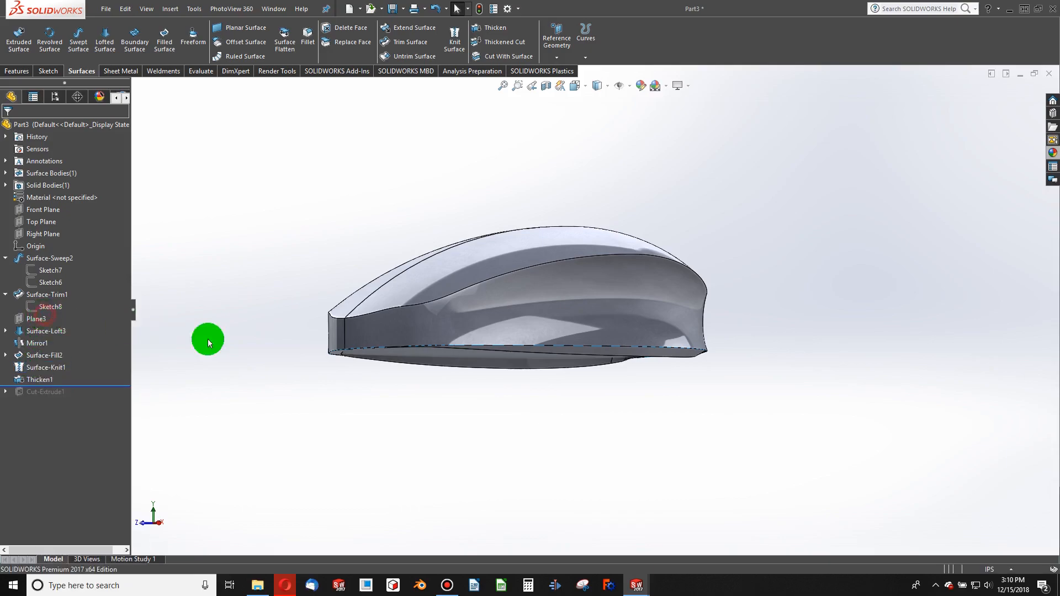
middle_drag(400, 415, 390, 348)
click(442, 335)
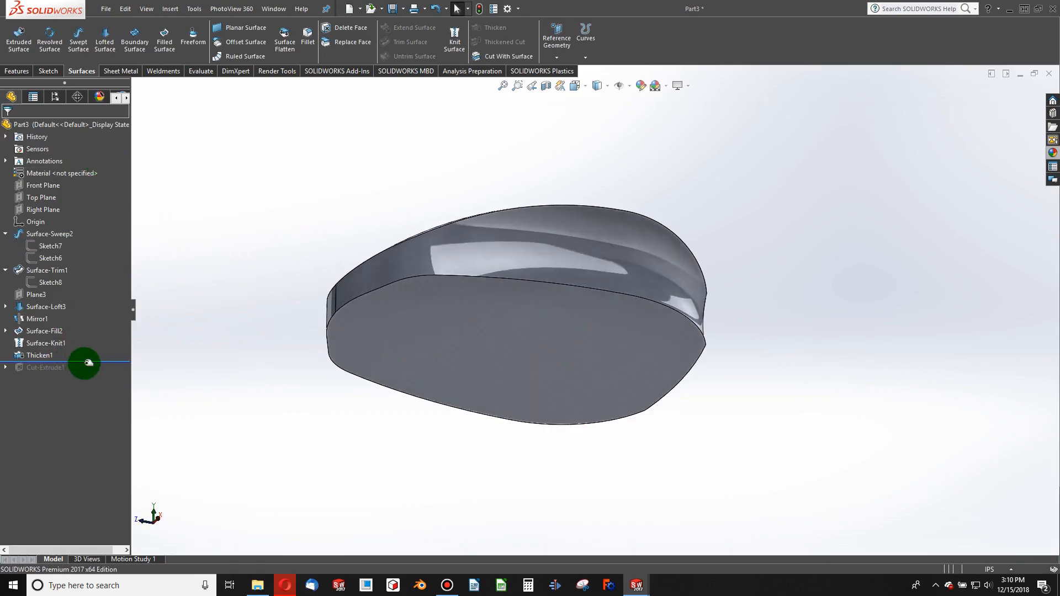
Step: Inspect the wall thickness inside the closed body with a temporary section view on the Front Plane
middle_drag(452, 193, 476, 374)
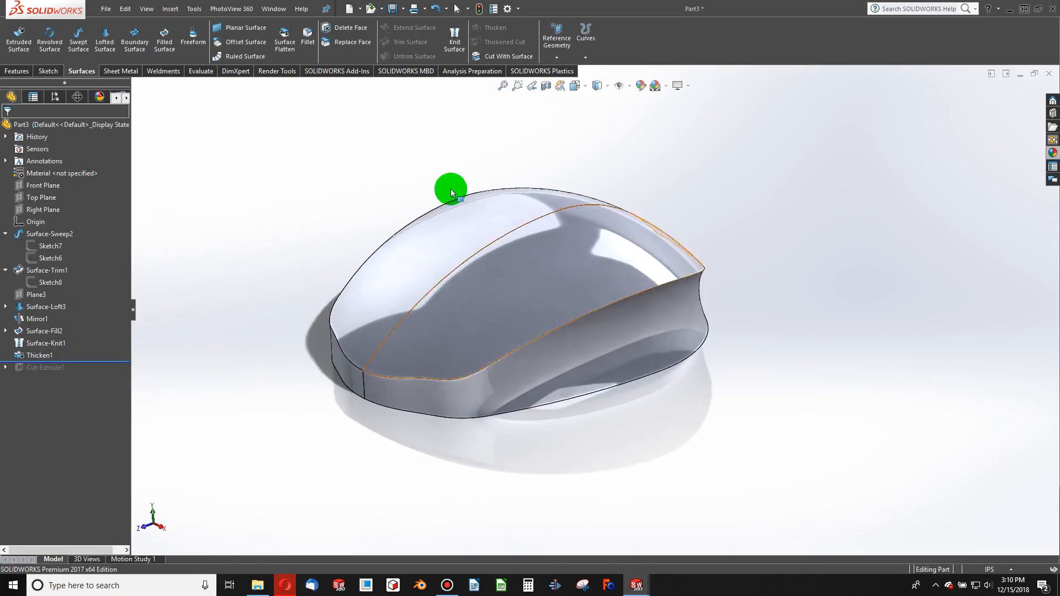
click(547, 86)
middle_drag(519, 194, 626, 258)
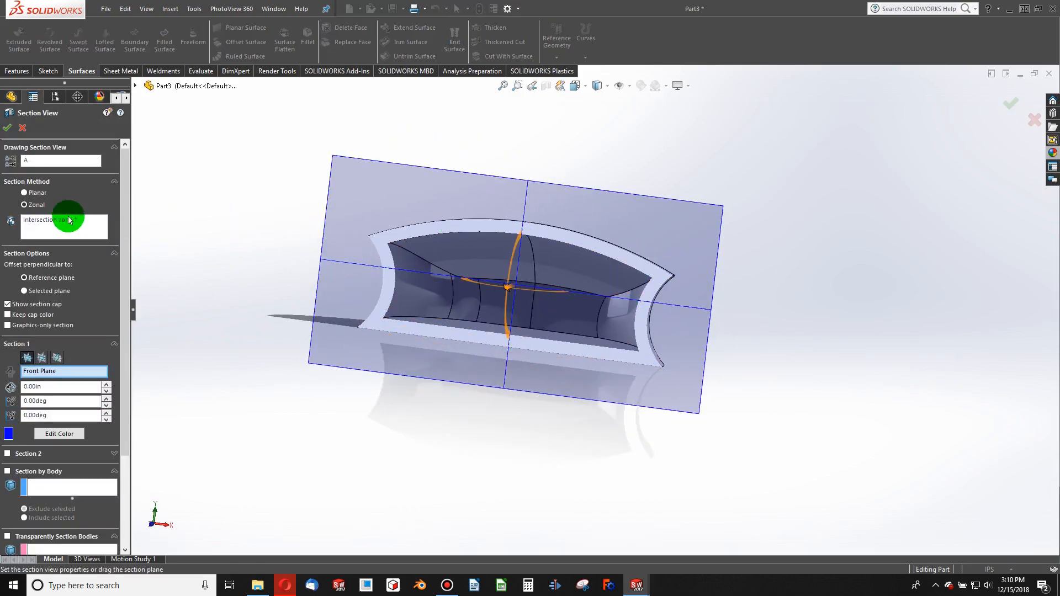
click(21, 132)
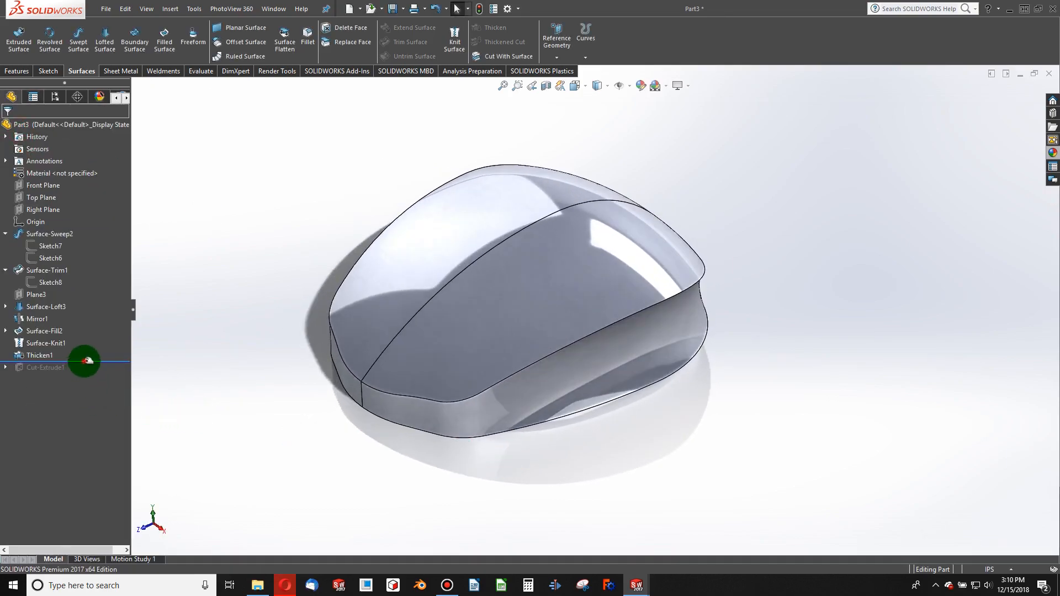
Step: Roll forward past the cut extrude and delete that feature
drag(87, 362, 83, 390)
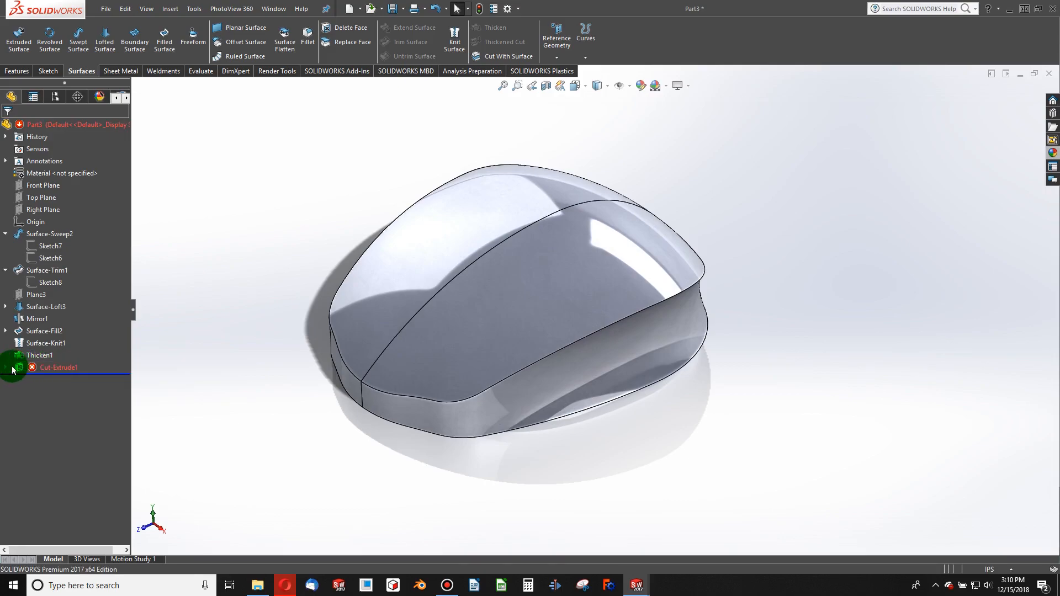
middle_drag(507, 512, 611, 319)
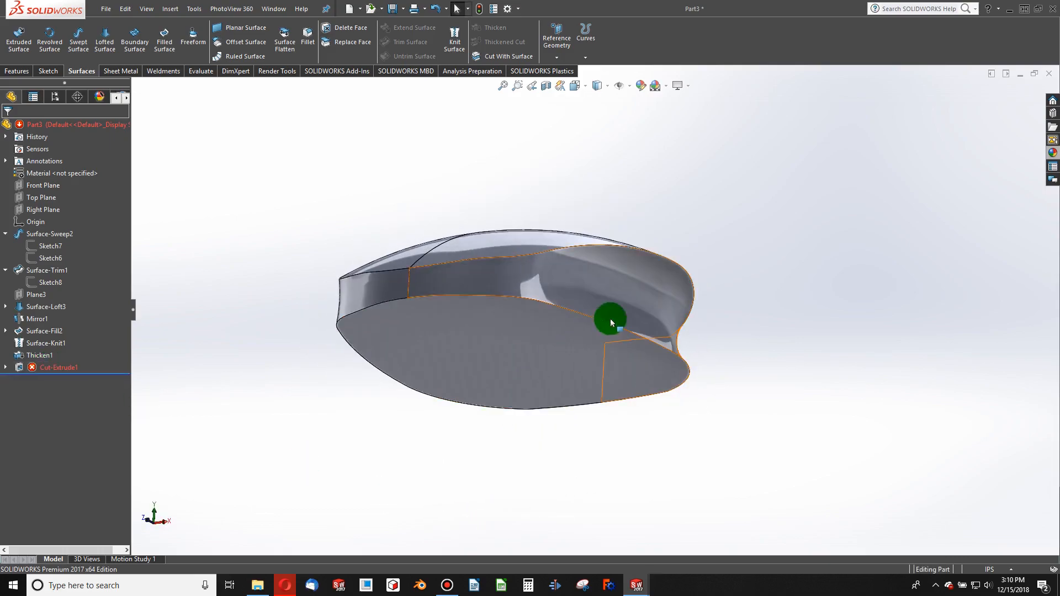
right_click(34, 367)
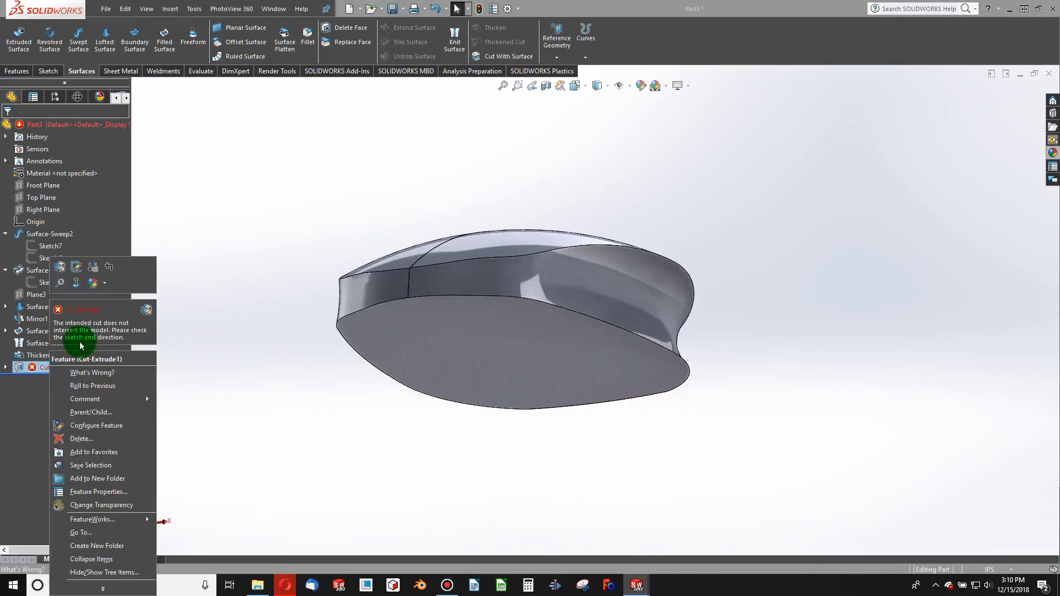
click(84, 438)
click(594, 246)
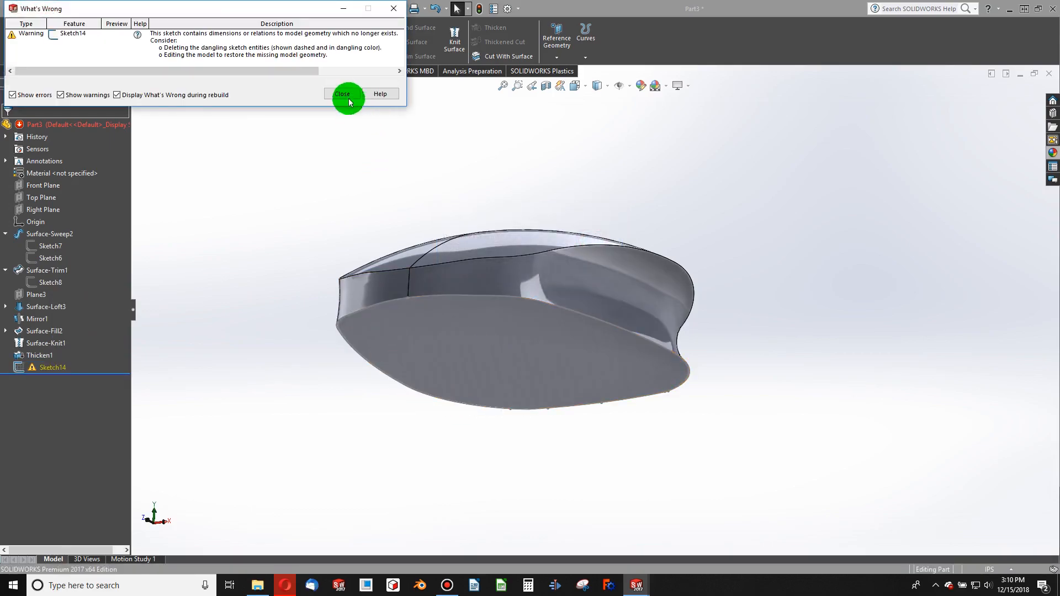
click(343, 93)
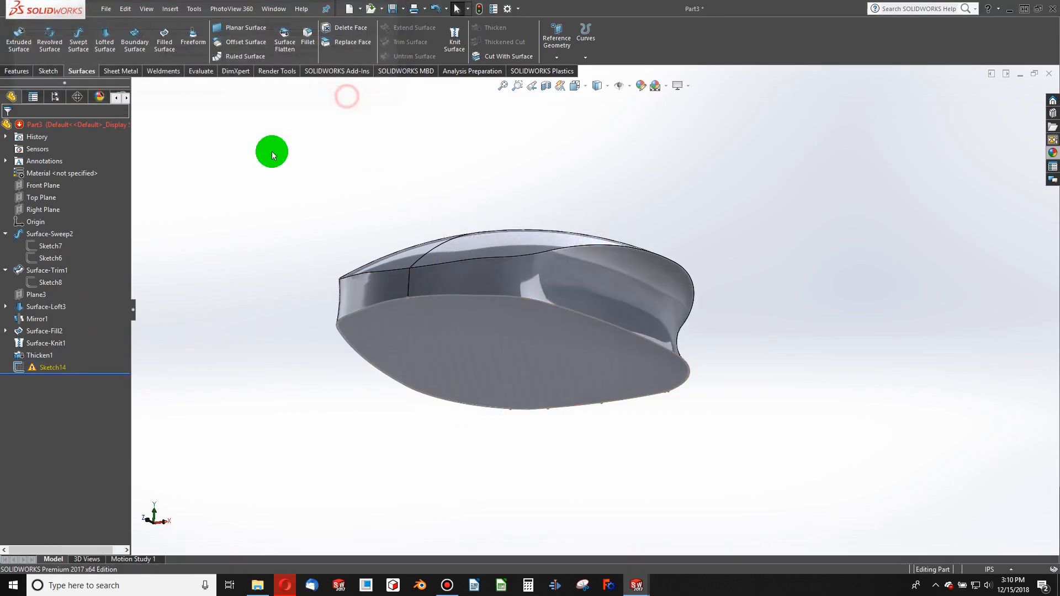
Step: Delete the leftover rim outline sketch of the removed cut
right_click(49, 367)
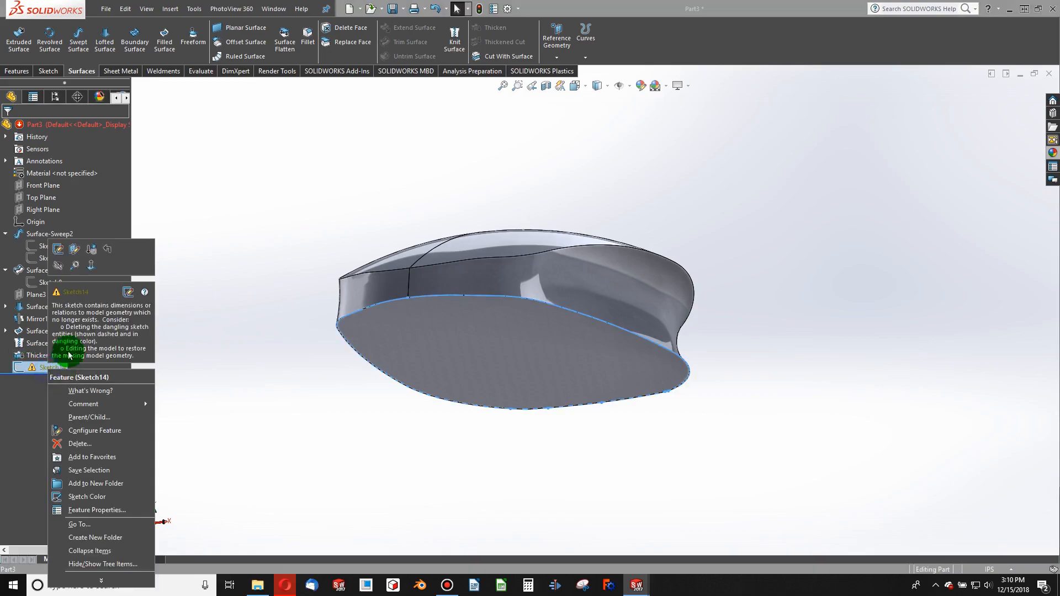
click(86, 445)
click(582, 236)
middle_drag(538, 366, 524, 461)
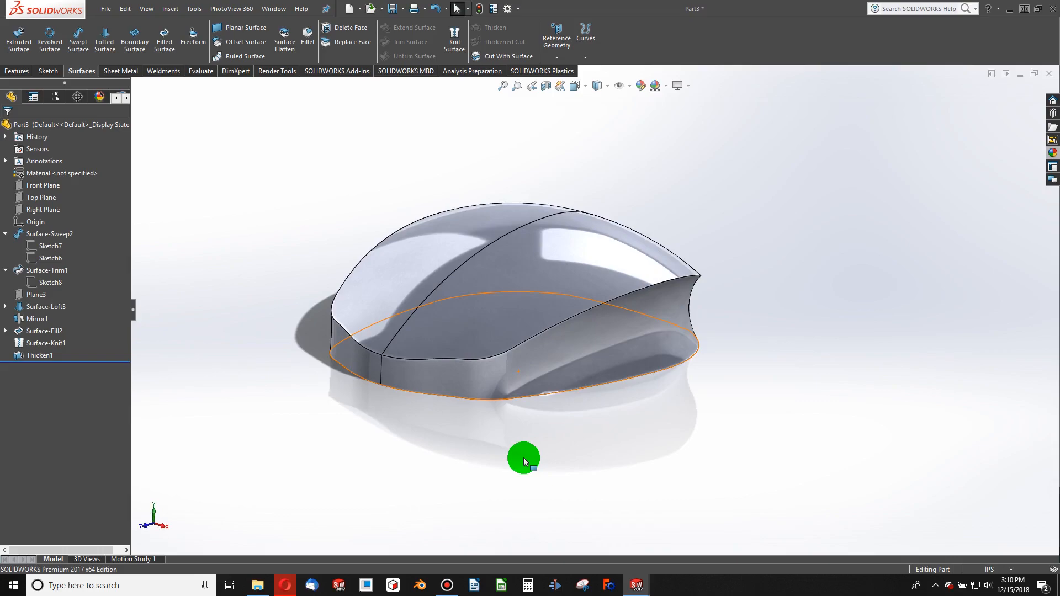
Step: Delete the thicken feature from the mouse body
right_click(65, 357)
click(78, 419)
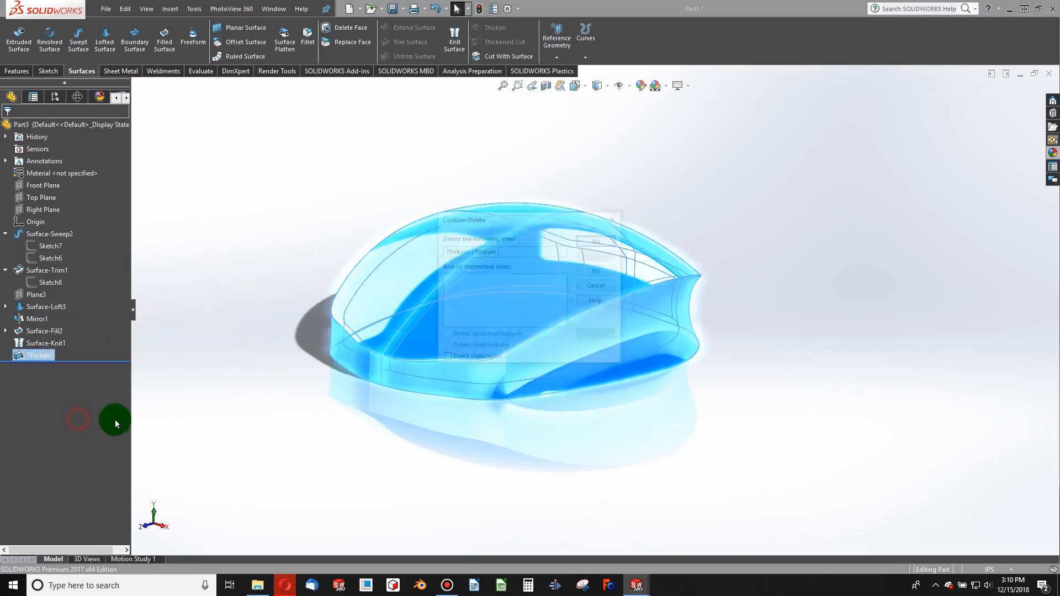
click(614, 241)
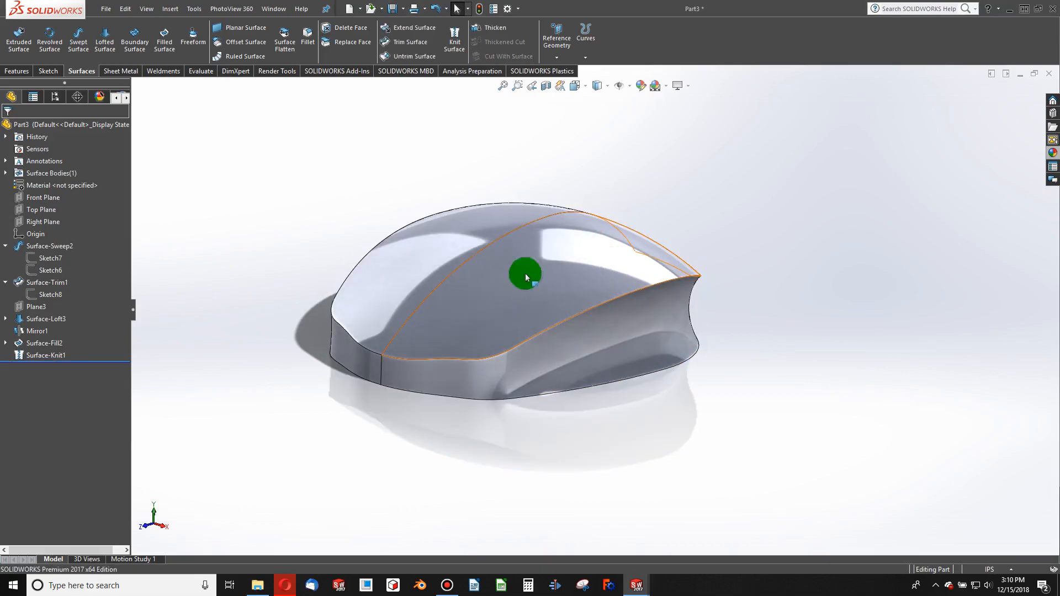
Step: Edit the knit surface feature so that it creates a solid body
click(61, 353)
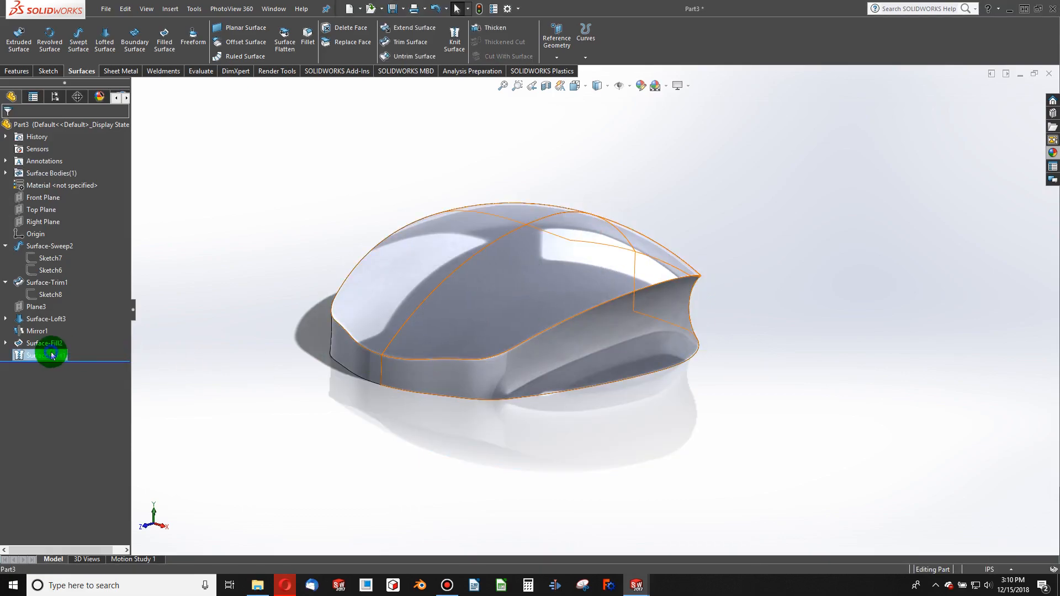
right_click(55, 353)
click(57, 315)
click(40, 220)
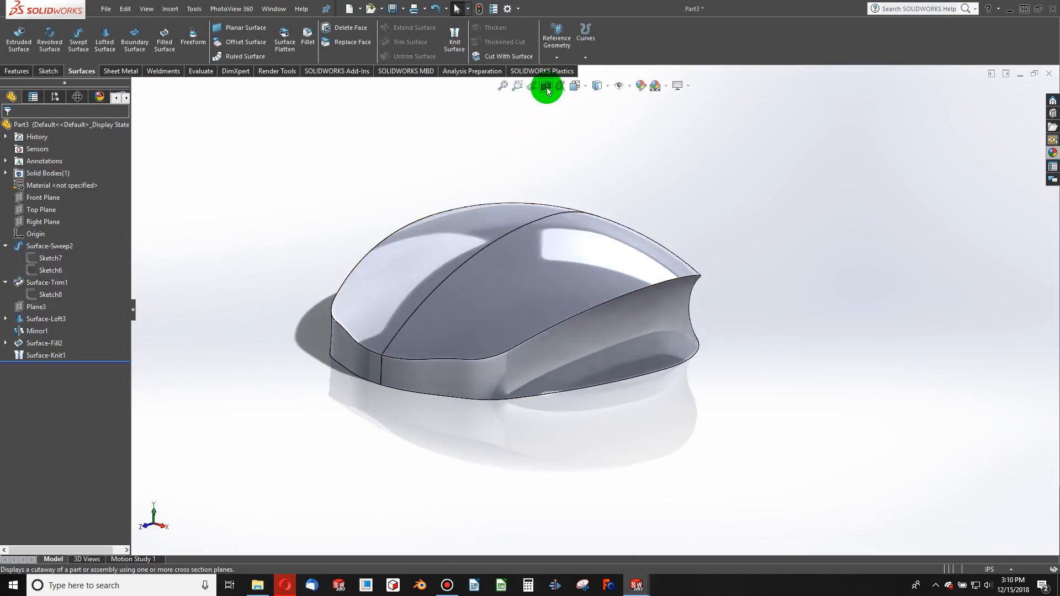
Step: Inspect the inside of the knitted body with a temporary section view on the Front Plane
click(547, 87)
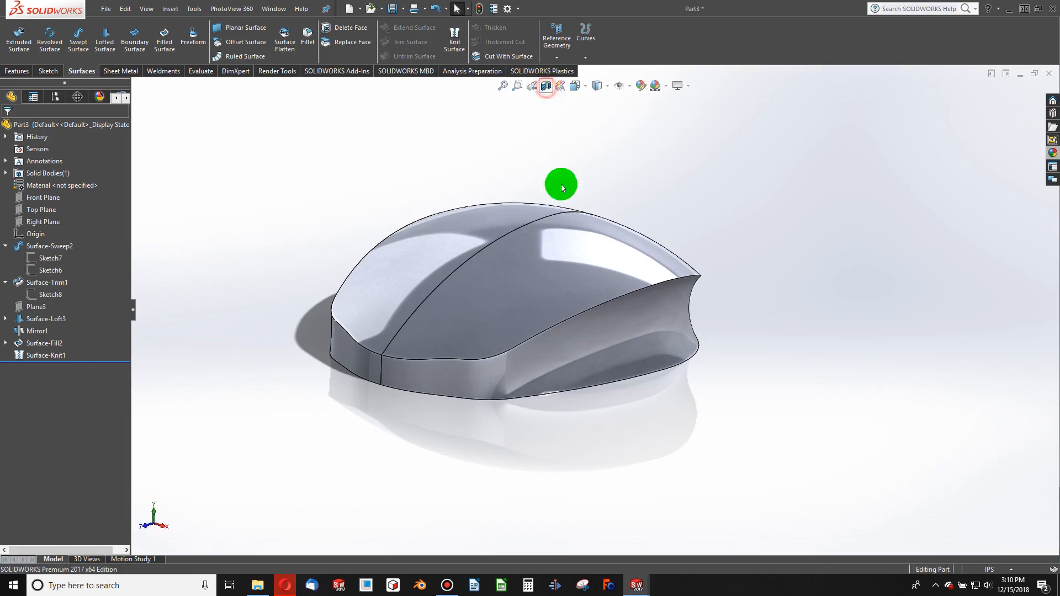
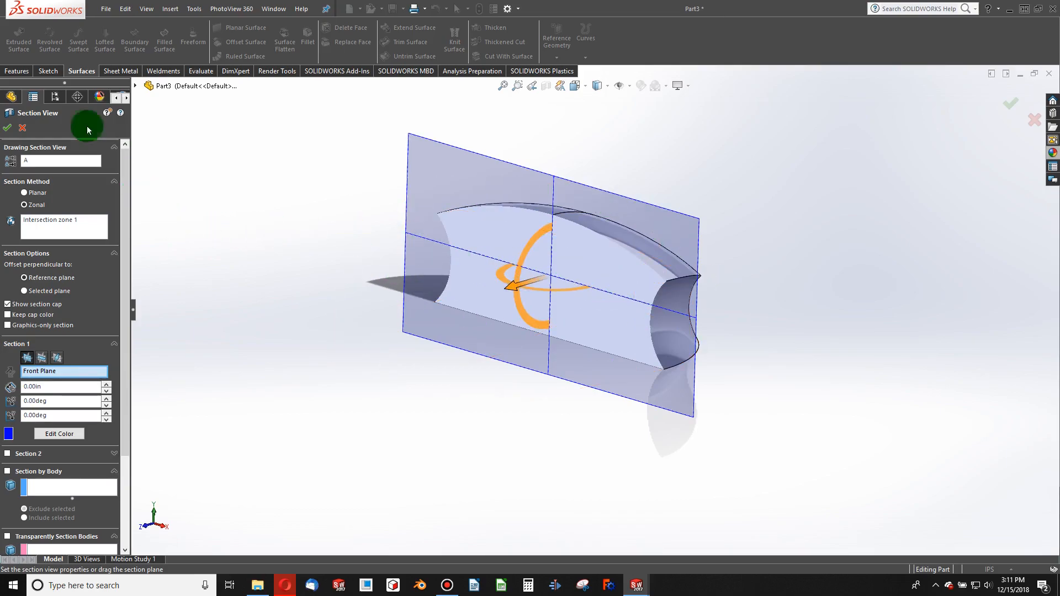
click(8, 130)
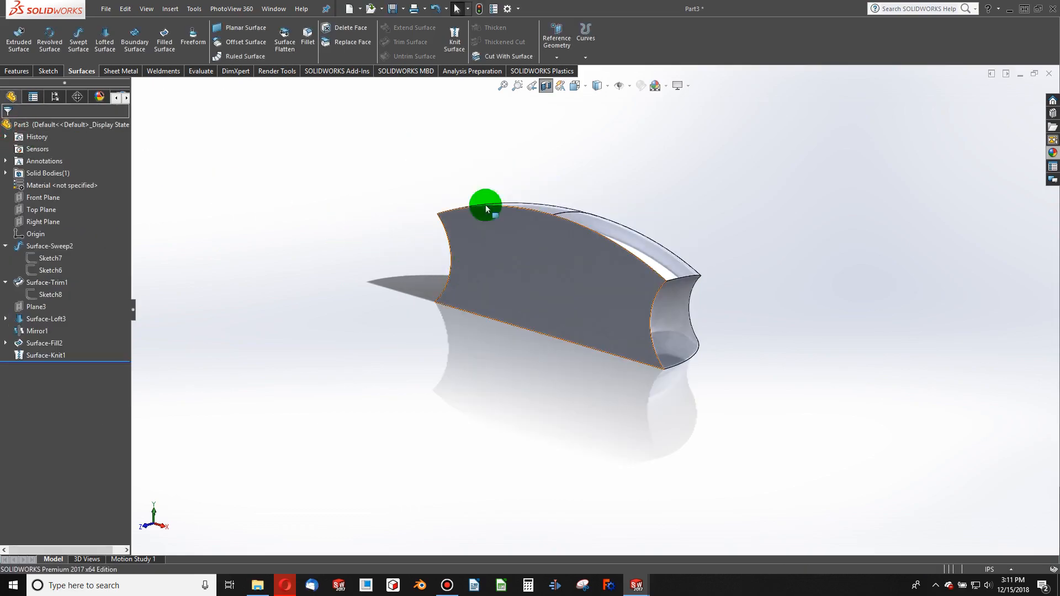
click(547, 85)
Step: Shell the mouse body to a 0.10 in wall thickness, removing its flat bottom face
middle_drag(588, 345, 456, 419)
scroll(445, 384, down, 3)
scroll(436, 379, down, 2)
scroll(455, 416, up, 3)
middle_drag(333, 357, 400, 191)
click(366, 384)
middle_drag(585, 259, 464, 384)
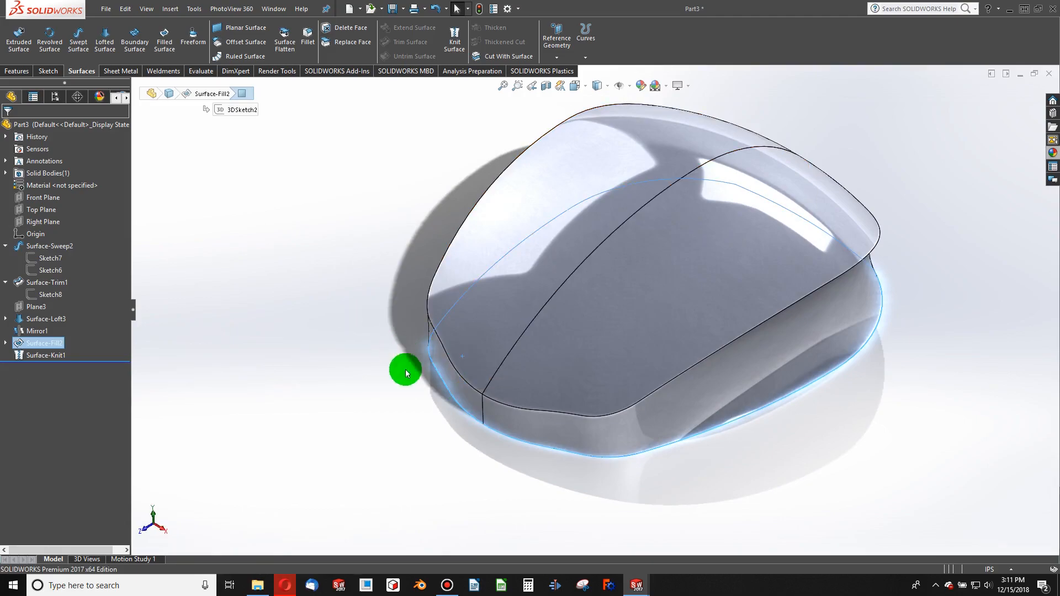
middle_drag(559, 433, 532, 242)
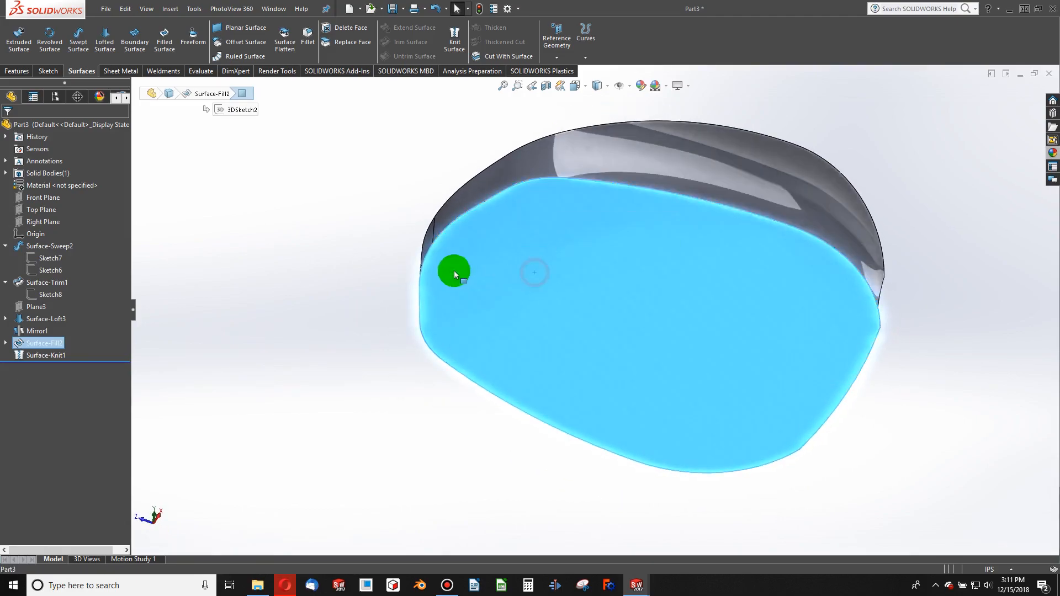
click(47, 71)
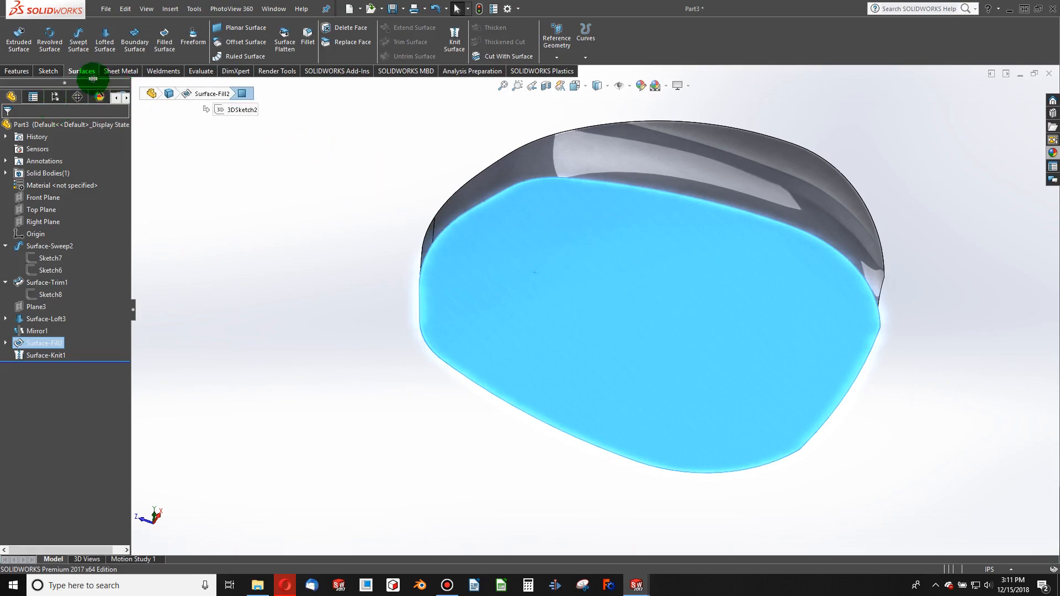
click(22, 72)
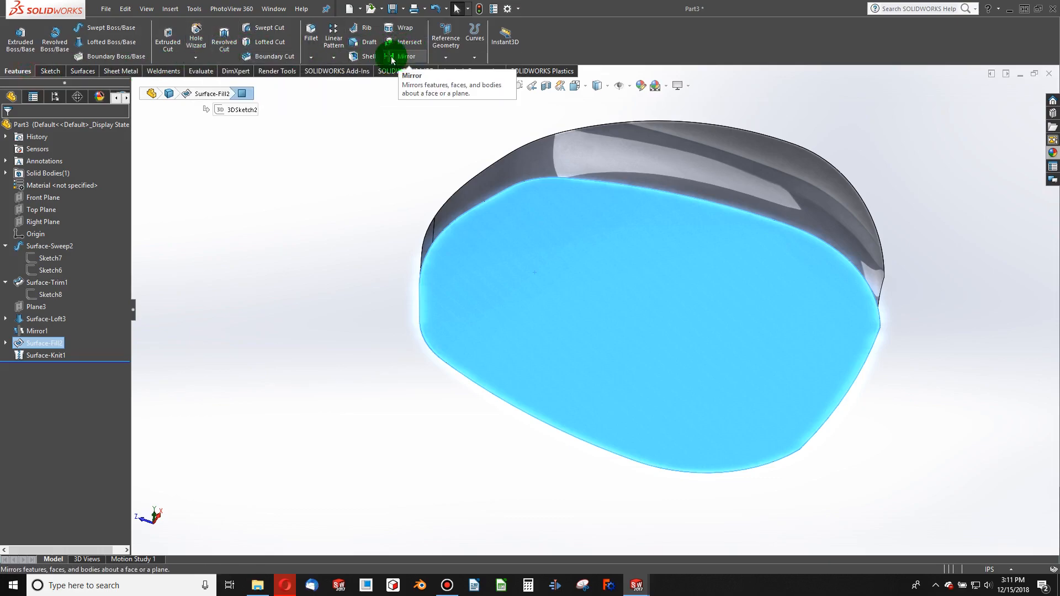
click(356, 56)
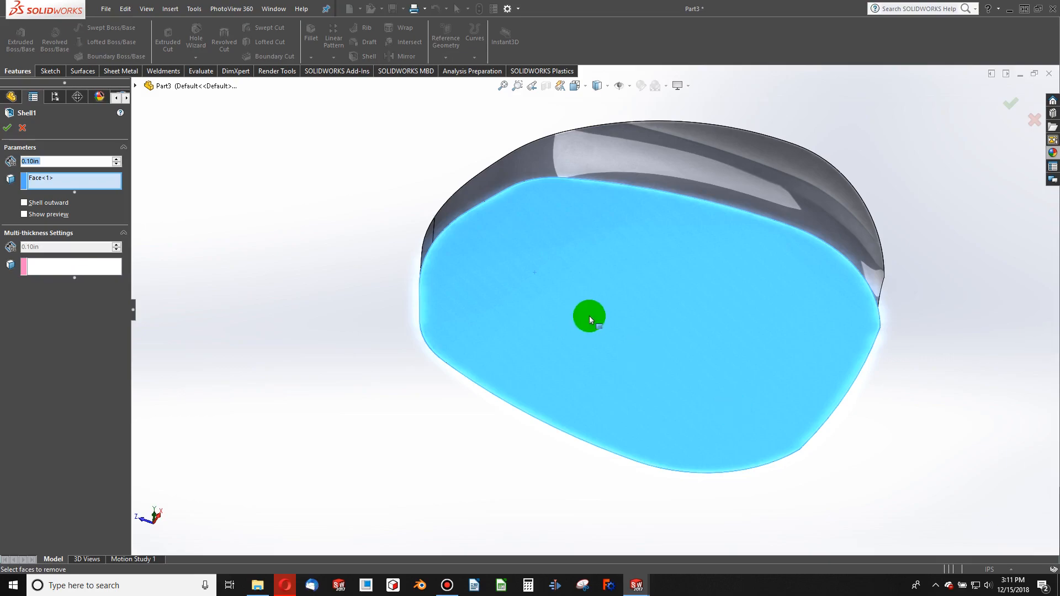
click(8, 129)
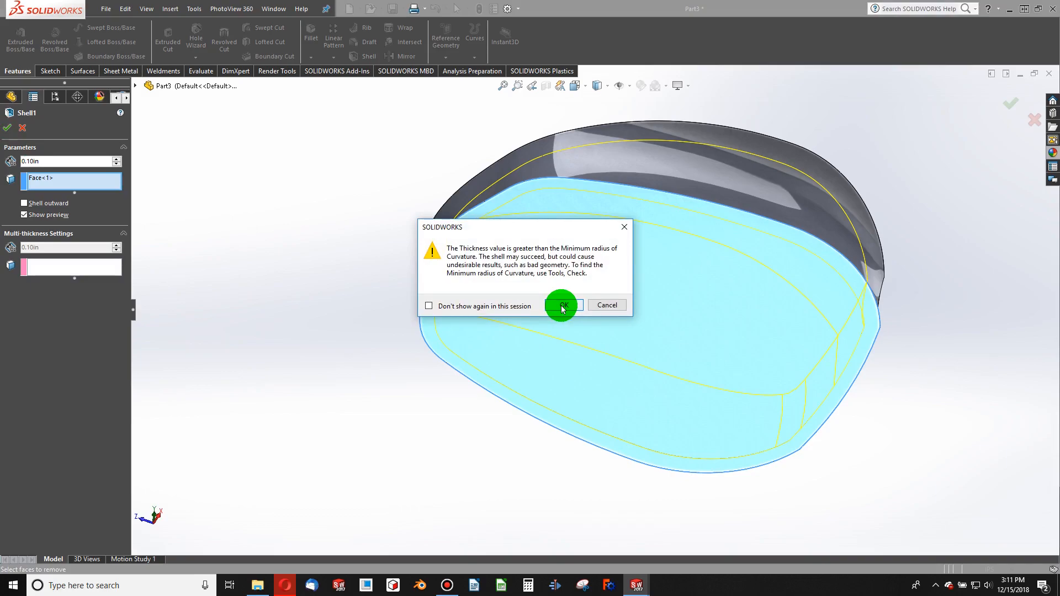
click(563, 306)
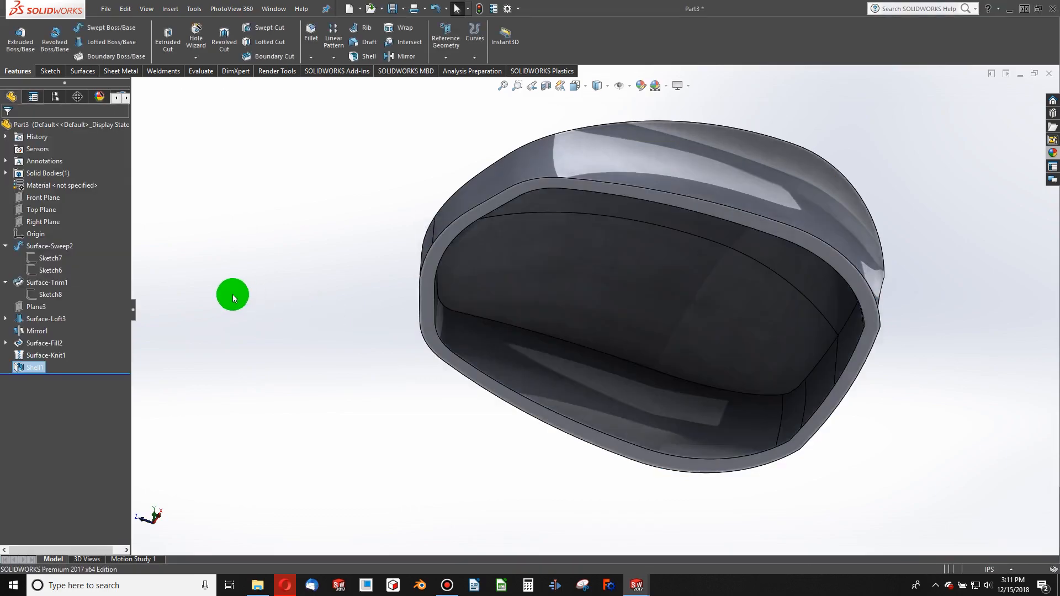
Step: Start a sketch on the Top Plane of the shelled body
middle_drag(552, 374, 644, 256)
scroll(644, 256, down, 3)
click(640, 266)
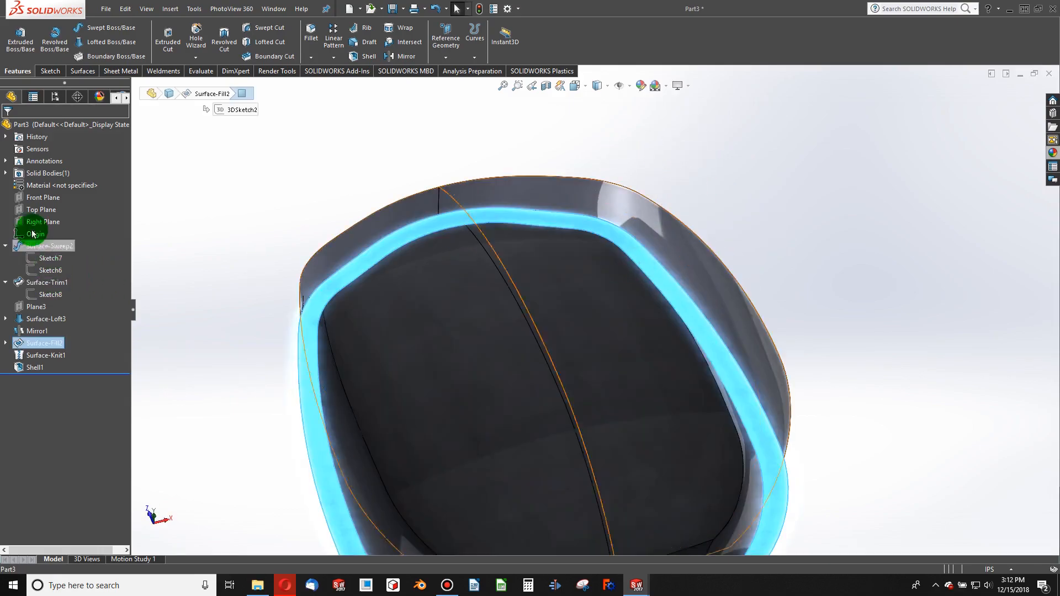
click(34, 210)
click(50, 70)
click(15, 36)
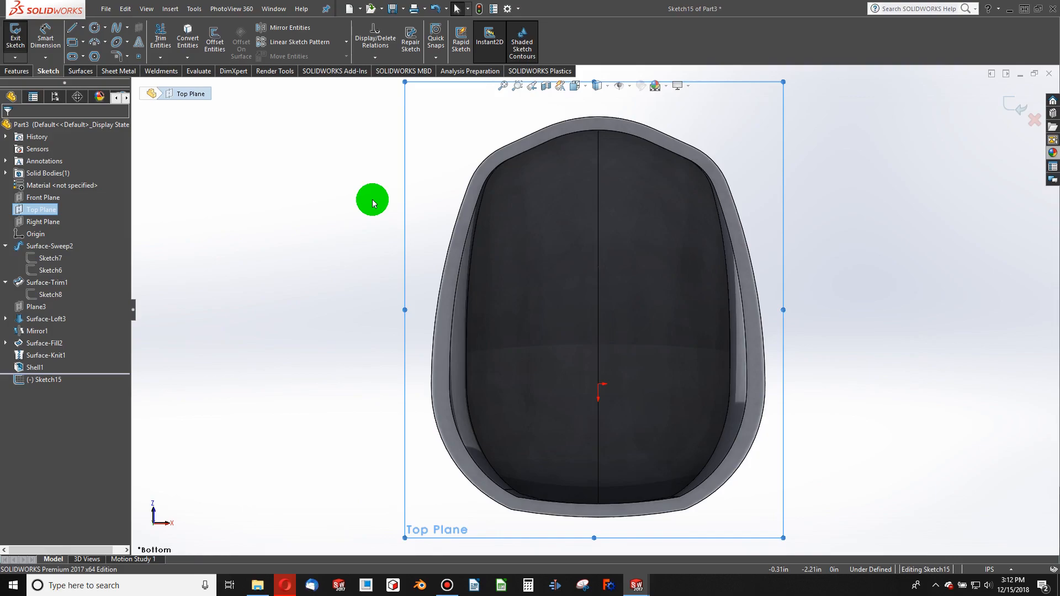
Step: Convert the cavity's deeper inner edge, beside the centerline at the narrow end, into the sketch
scroll(591, 206, down, 10)
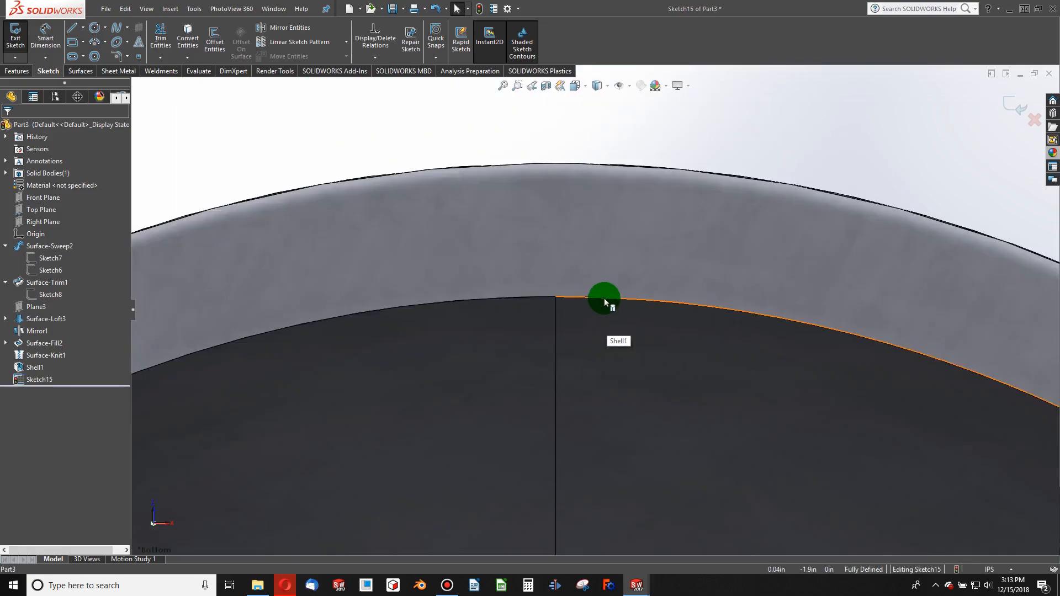
click(604, 299)
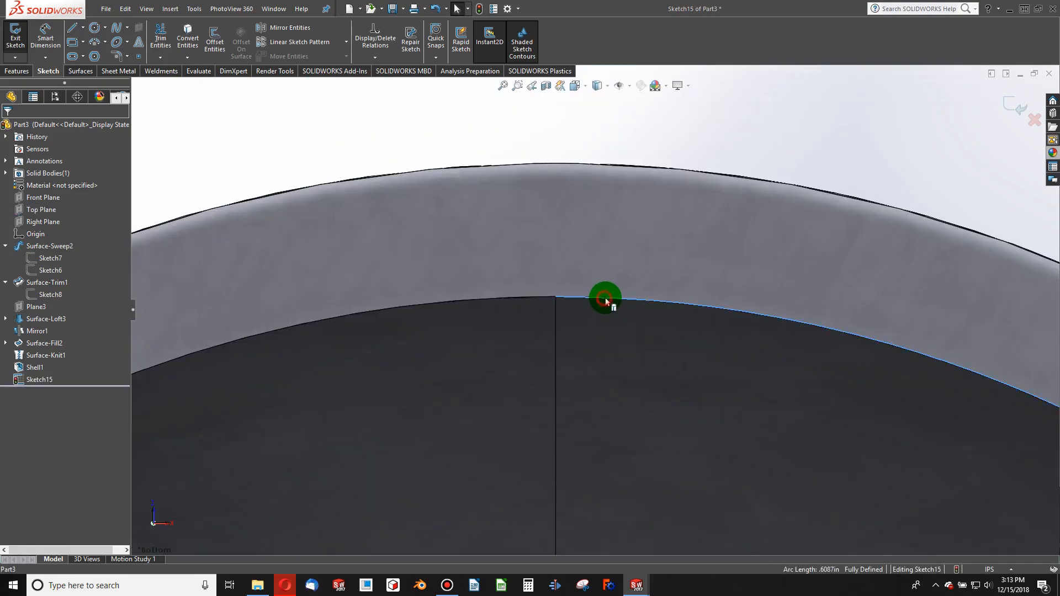
click(187, 42)
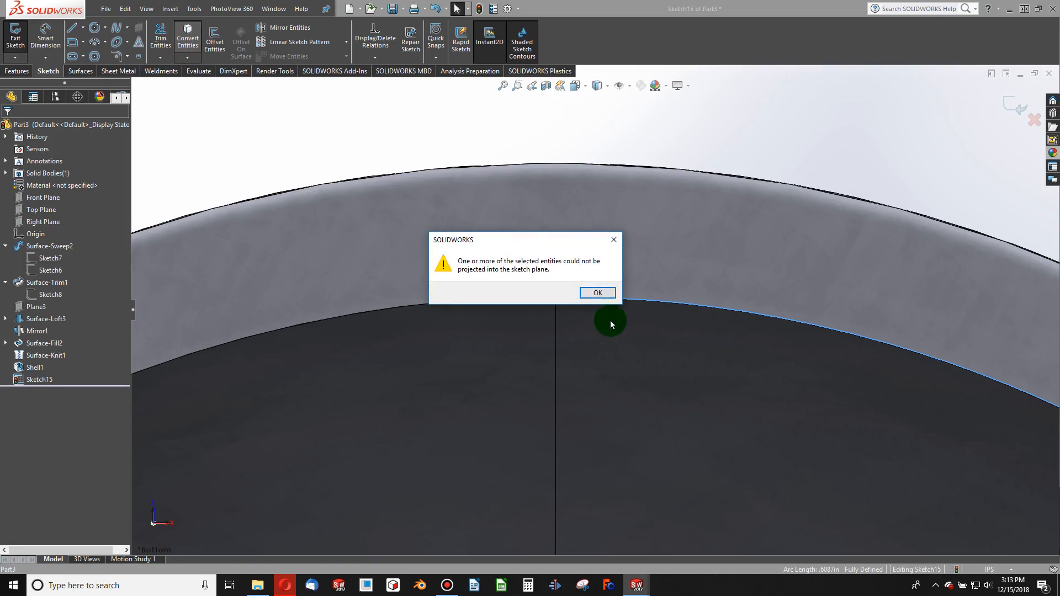
click(597, 294)
scroll(608, 302, up, 5)
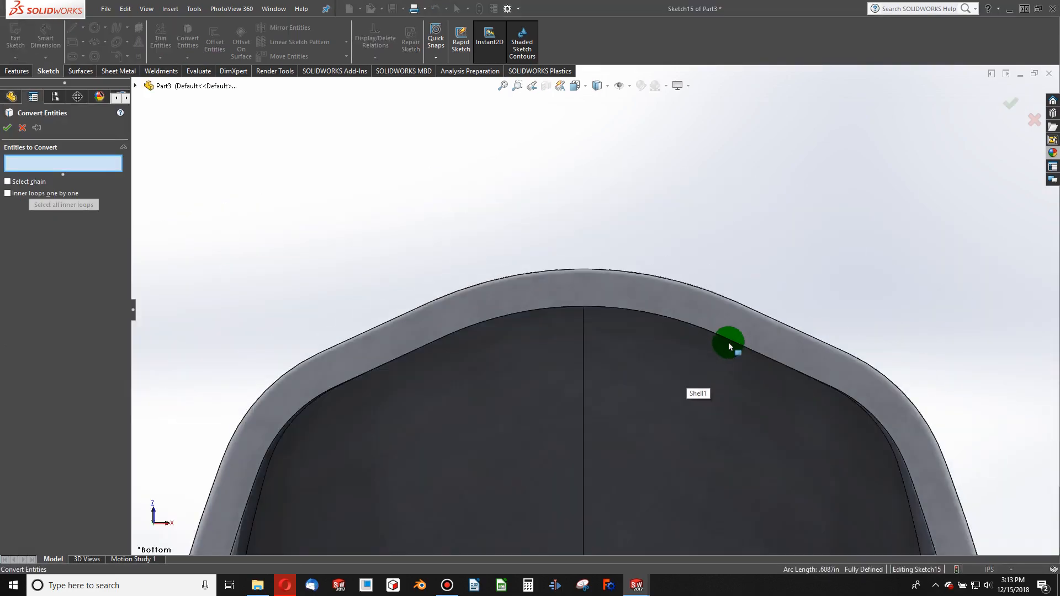
mouse_move(690, 334)
middle_down()
mouse_move(684, 301)
mouse_move(614, 311)
middle_up()
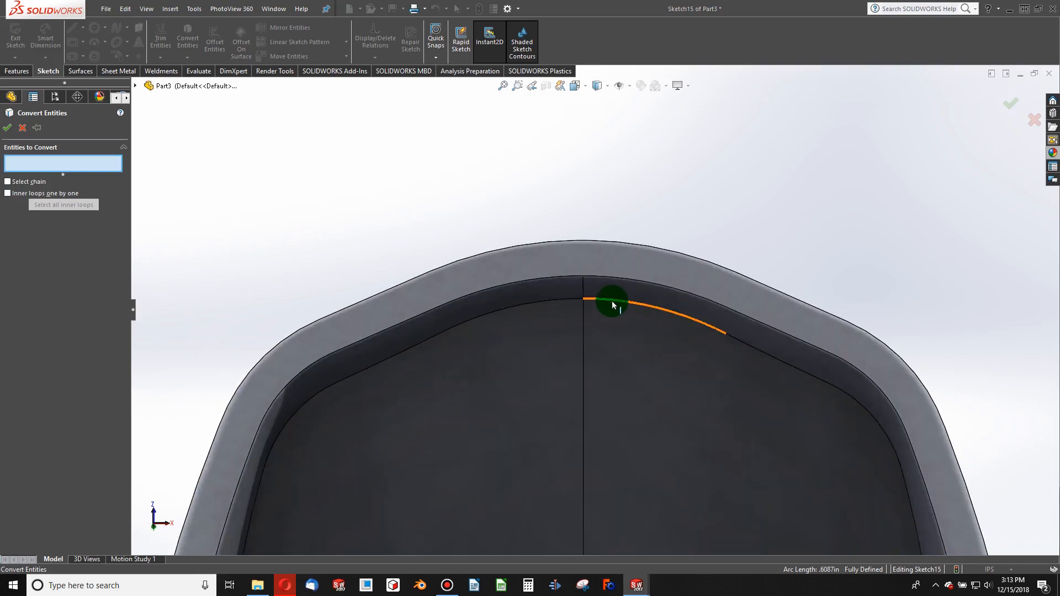
click(613, 306)
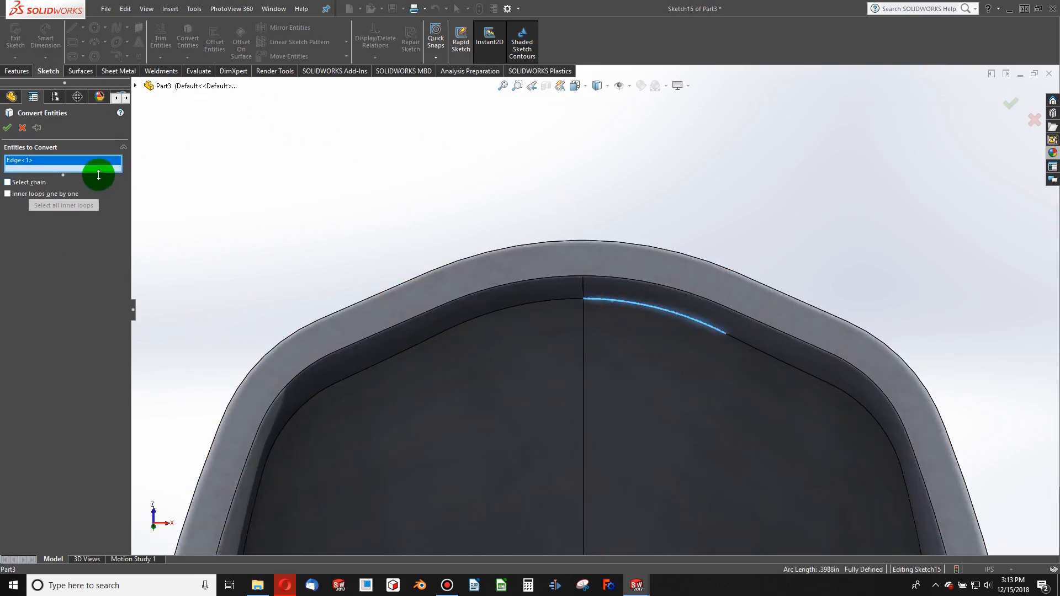
click(6, 128)
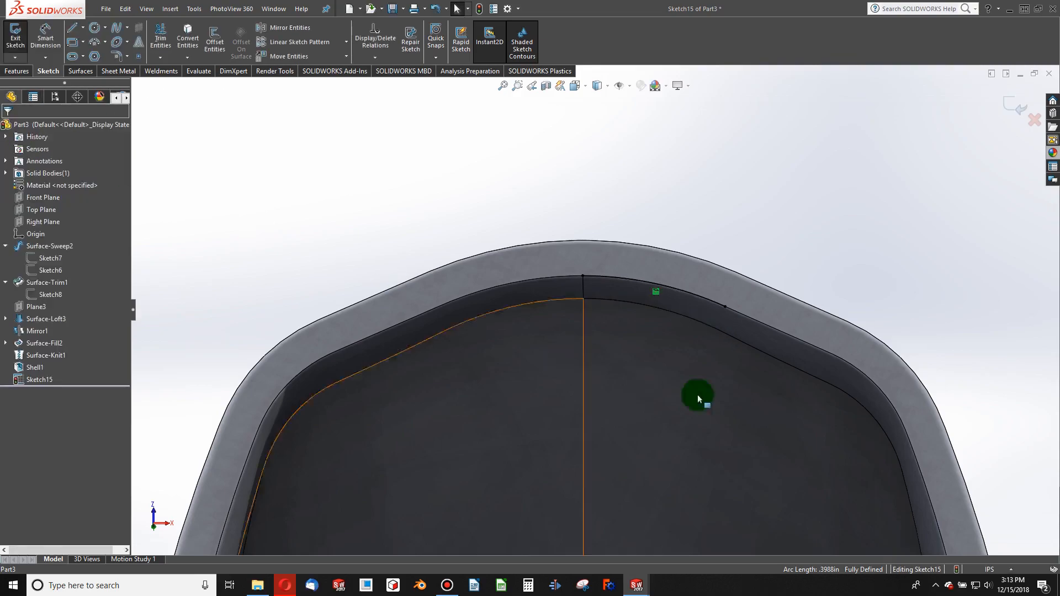
Step: Sketch a vertical line about 1.4 in long from the converted edge into the cavity, slightly beside the centerline
scroll(666, 294, down, 3)
click(66, 25)
click(536, 269)
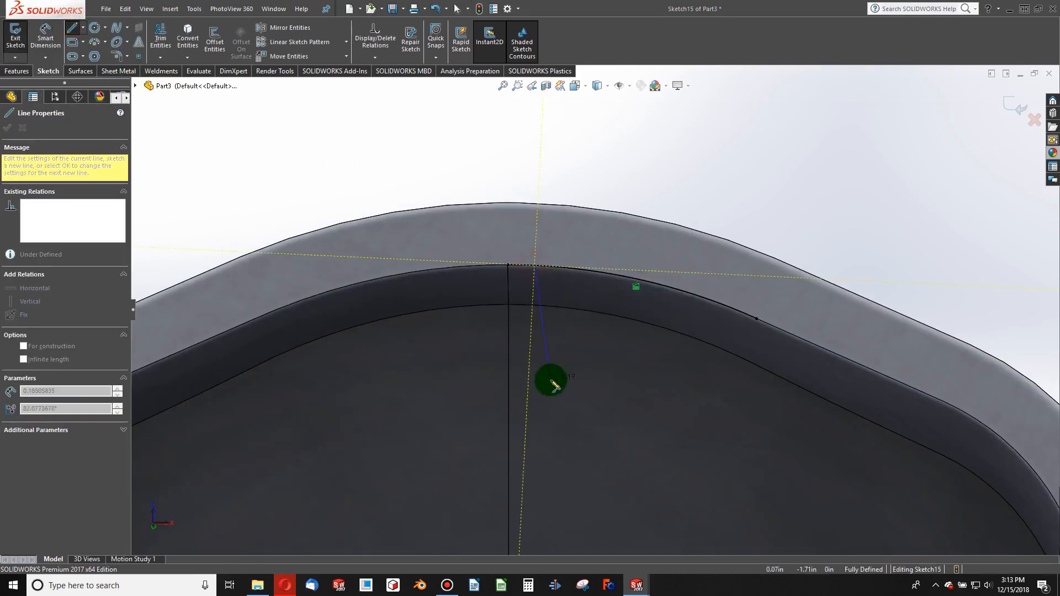
scroll(553, 379, up, 5)
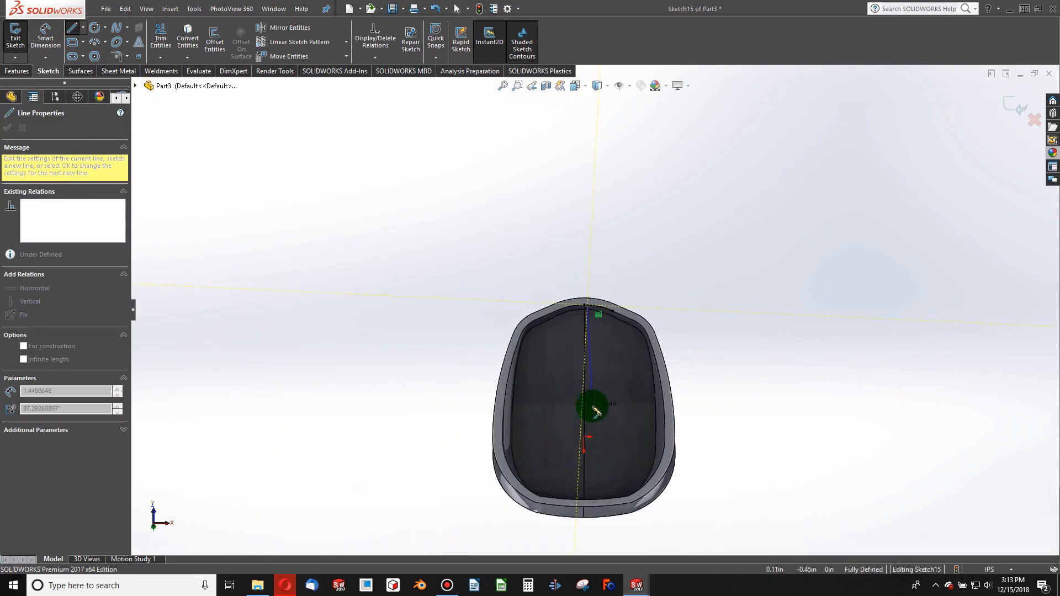
click(588, 403)
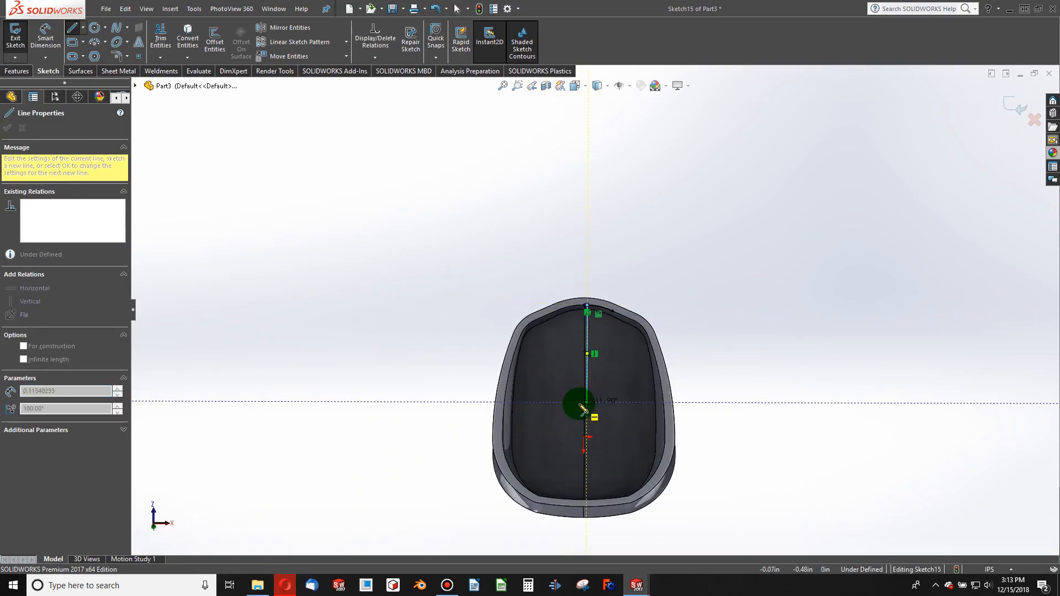
scroll(580, 405, down, 6)
key(Escape)
scroll(578, 362, up, 3)
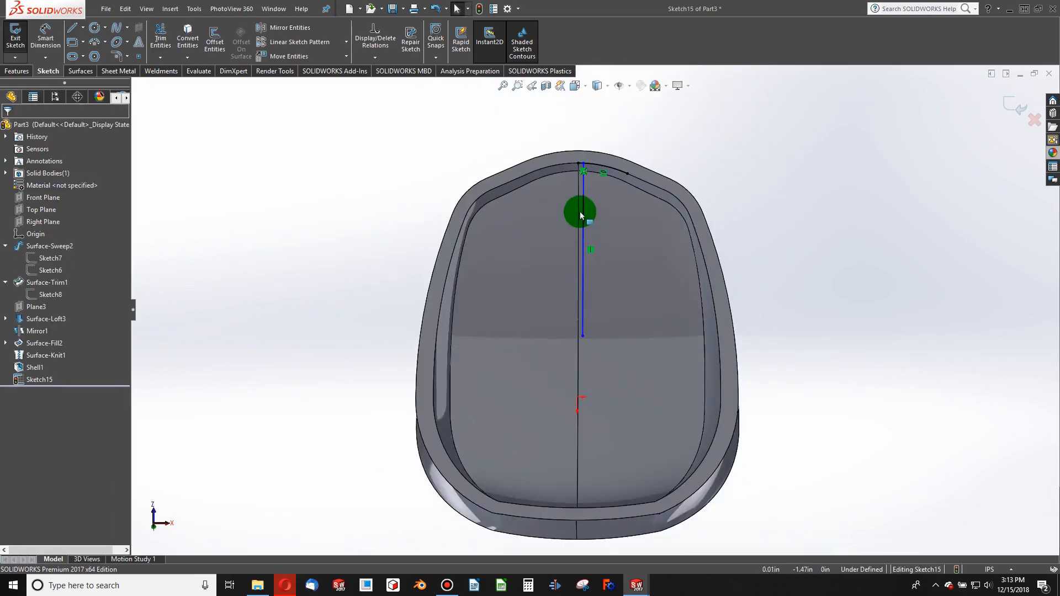
Step: Dimension the vertical line 0.010 in from the origin
scroll(585, 146, down, 5)
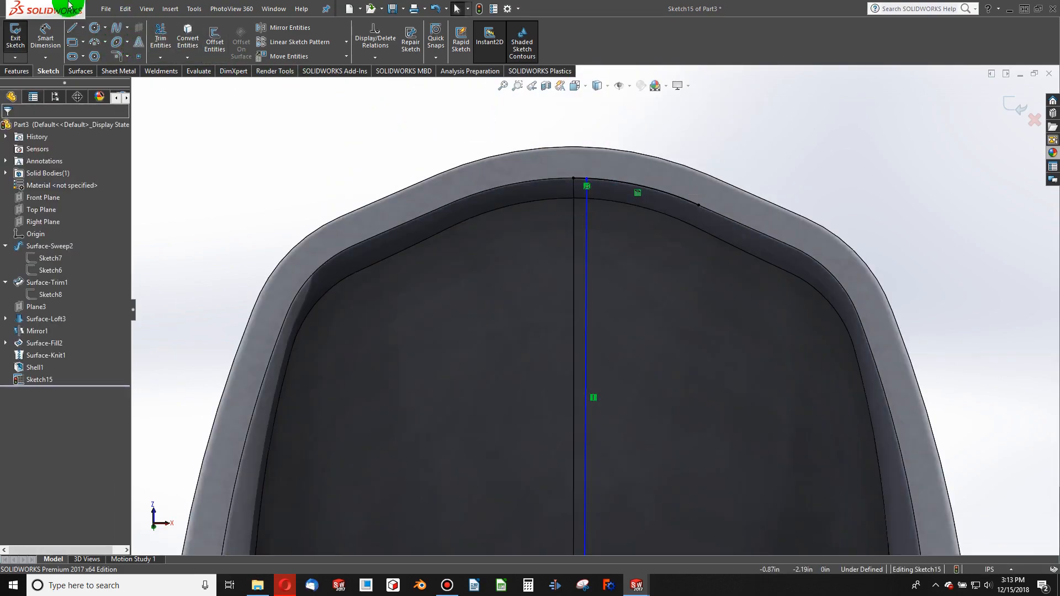
click(582, 222)
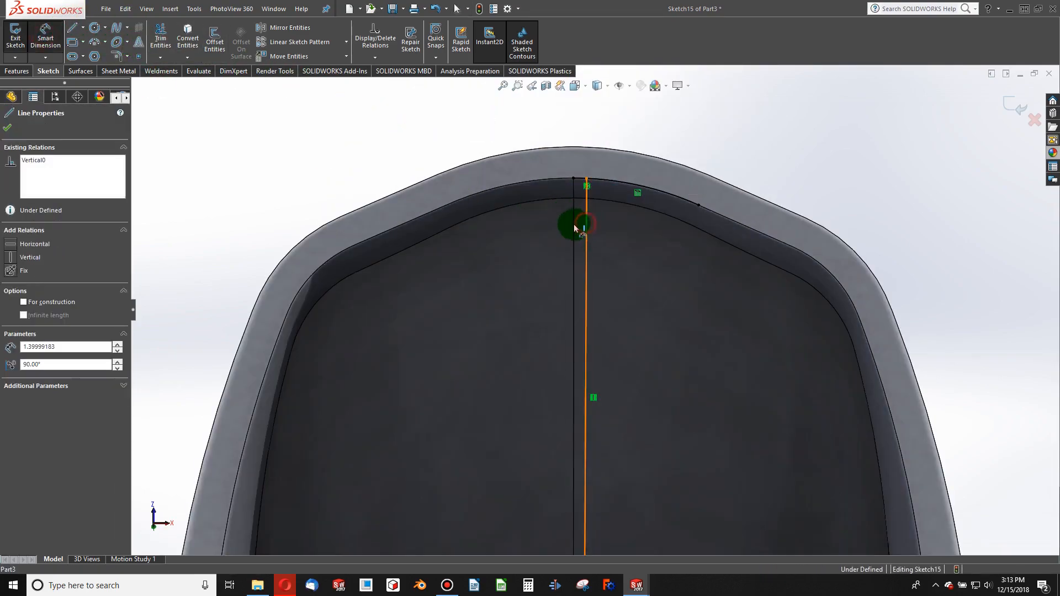
scroll(584, 359, up, 3)
scroll(582, 431, up, 2)
click(597, 313)
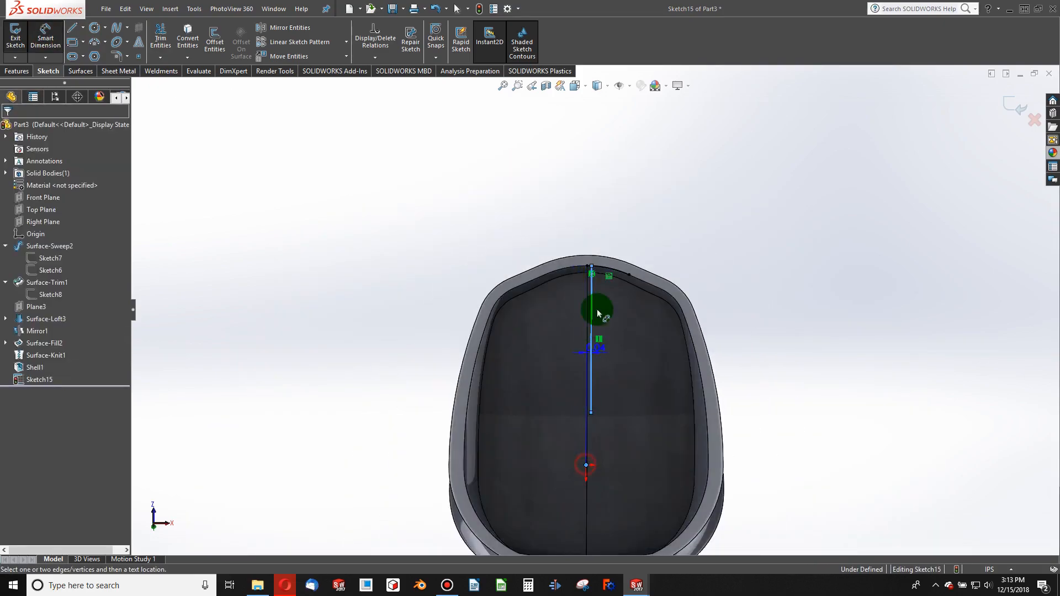
click(638, 237)
text(0.010)
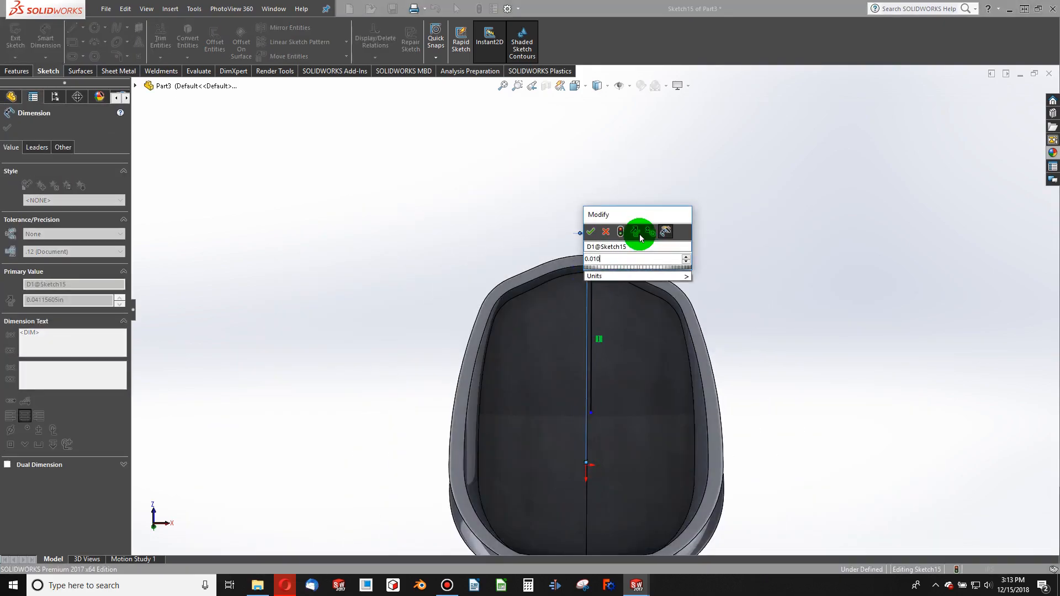
key(Return)
scroll(586, 284, down, 5)
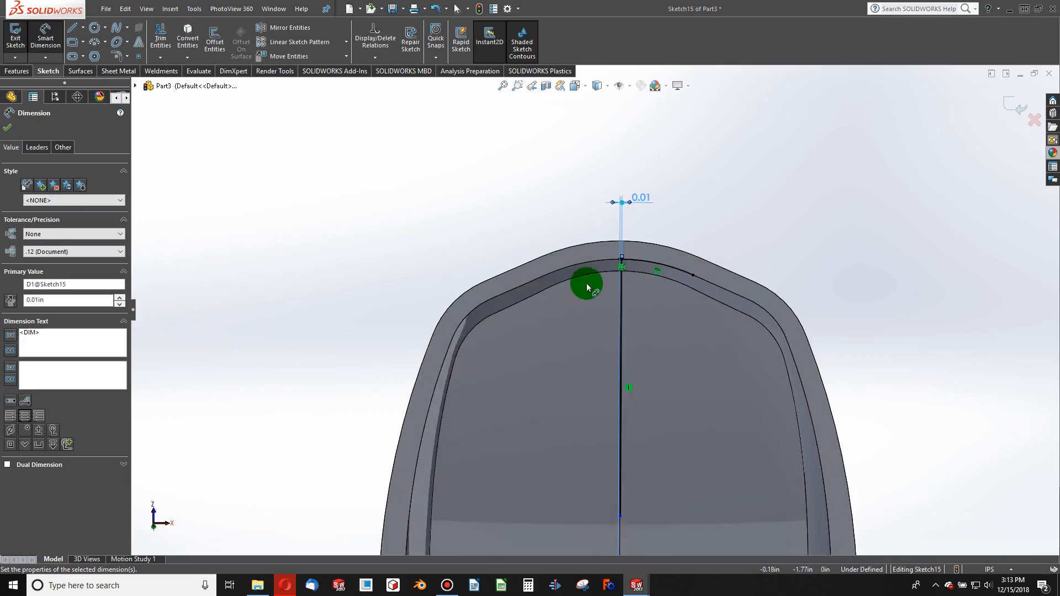
scroll(643, 246, down, 4)
key(Escape)
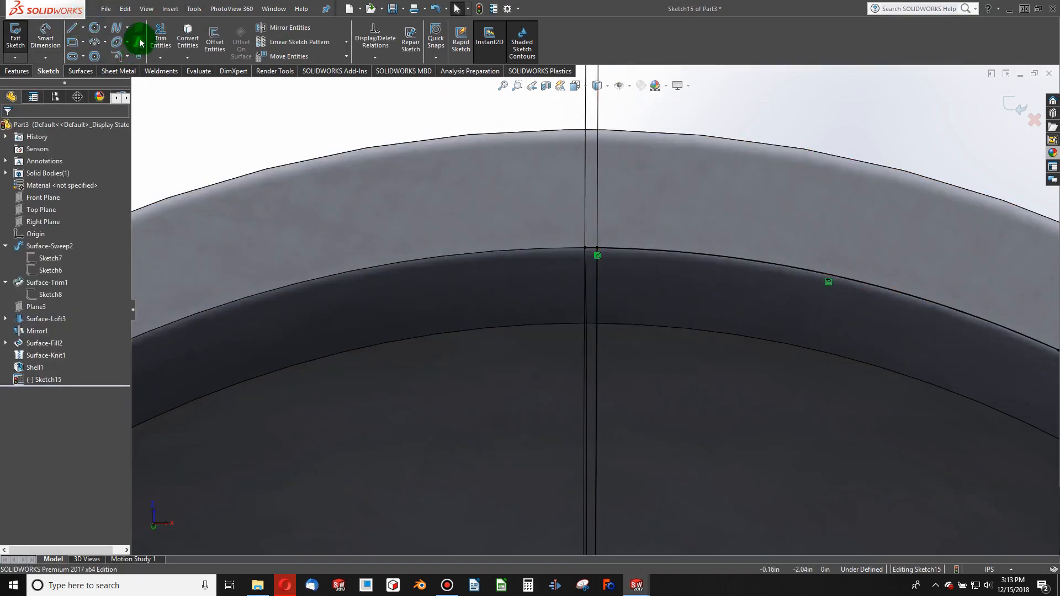
click(160, 38)
scroll(671, 359, up, 6)
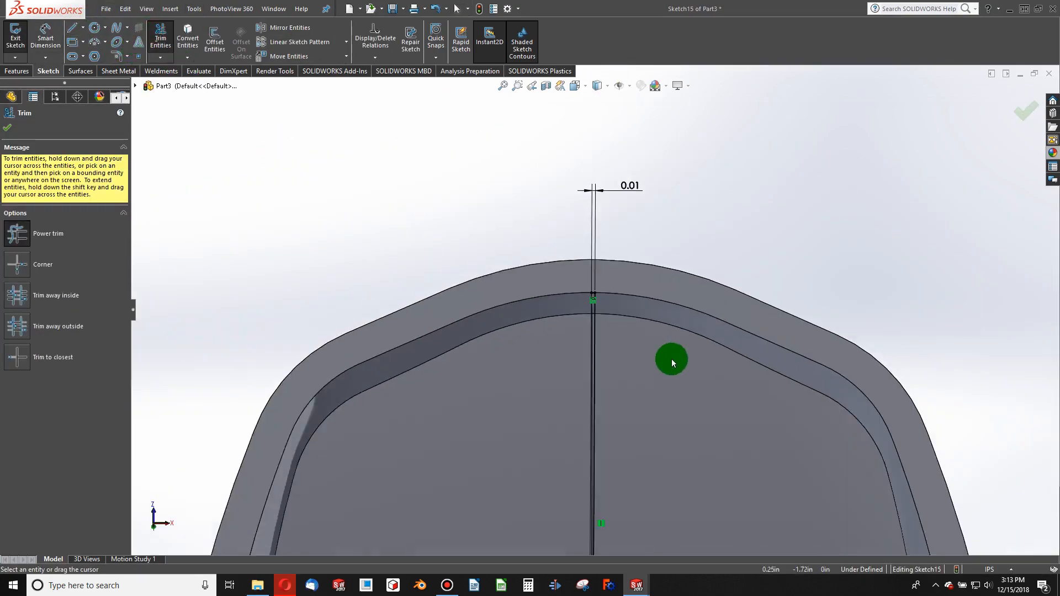
scroll(582, 506, down, 8)
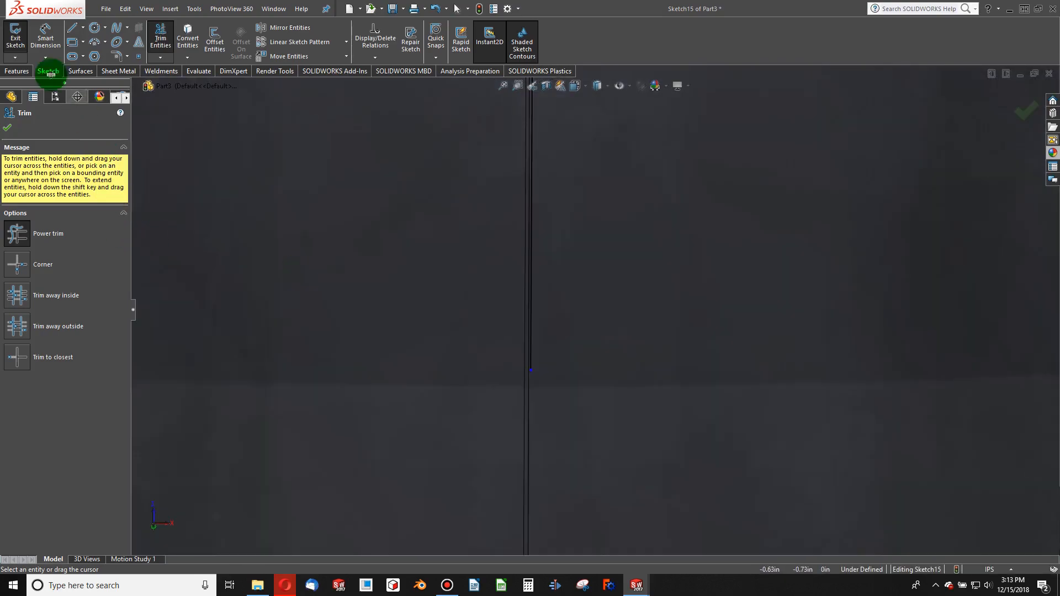
Step: Sketch a horizontal line about 0.05 in long from the vertical line's free end across the centerline
click(73, 28)
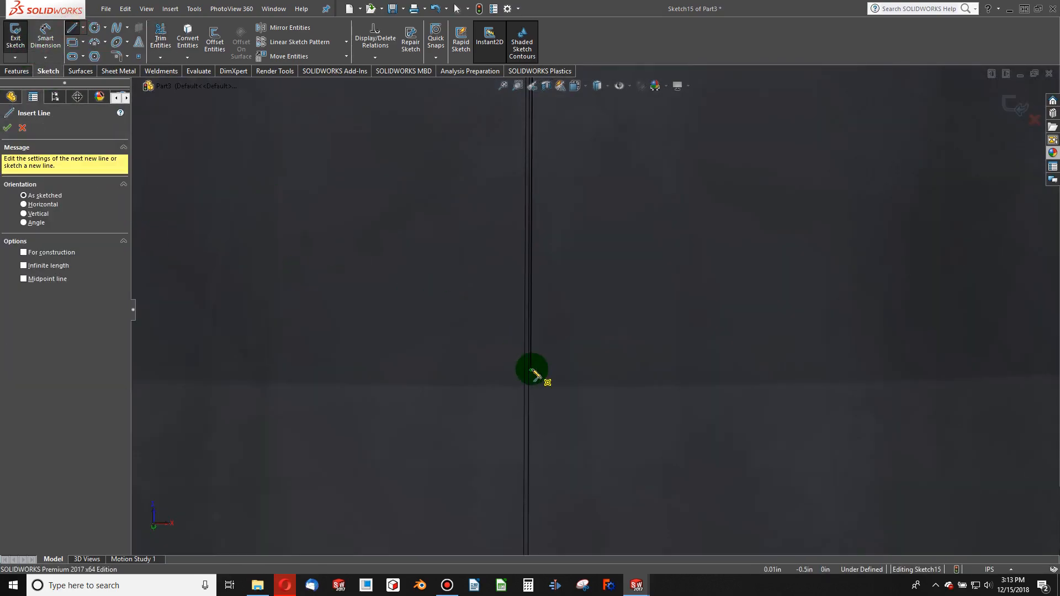
click(531, 370)
click(498, 370)
key(Escape)
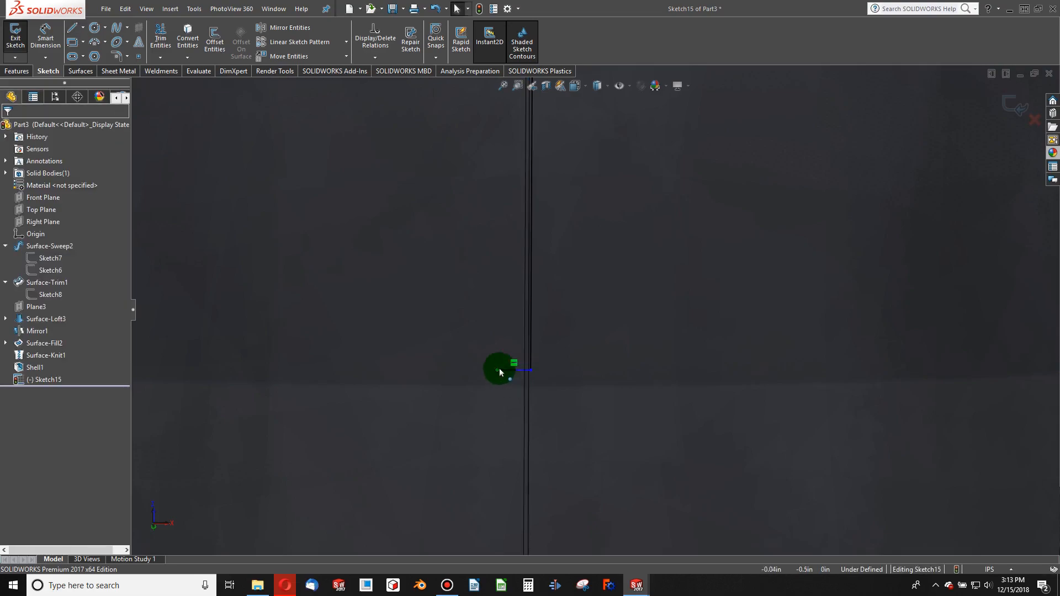
Step: Add a vertical relation between the short horizontal line's free end and the origin
click(499, 370)
scroll(533, 393, up, 6)
ctrl+click(575, 410)
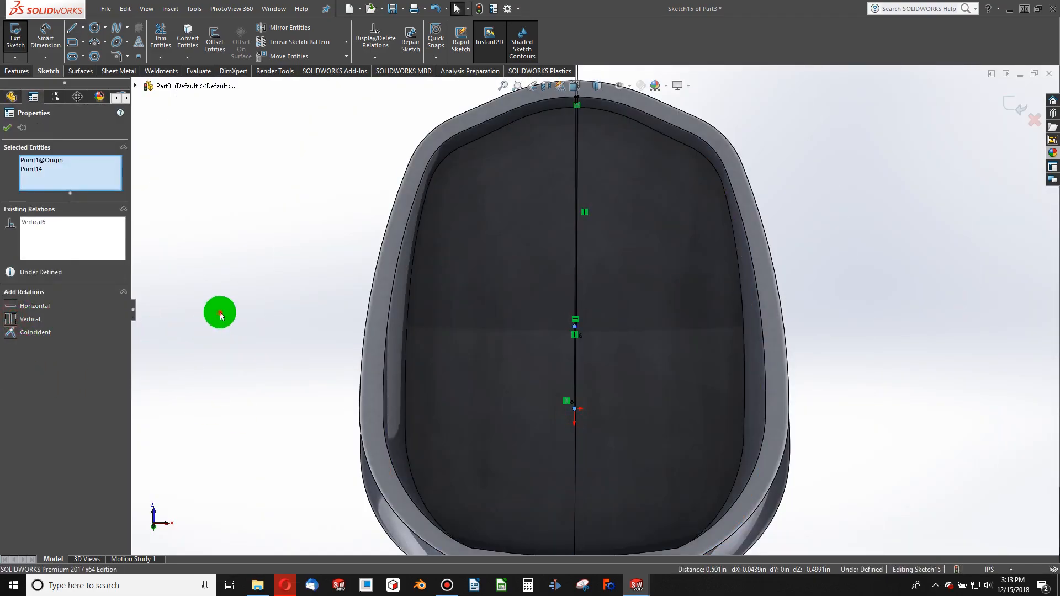
click(220, 316)
Step: Dimension the slot's length from the short end line to the converted edge at 0.1 in
scroll(718, 359, up, 10)
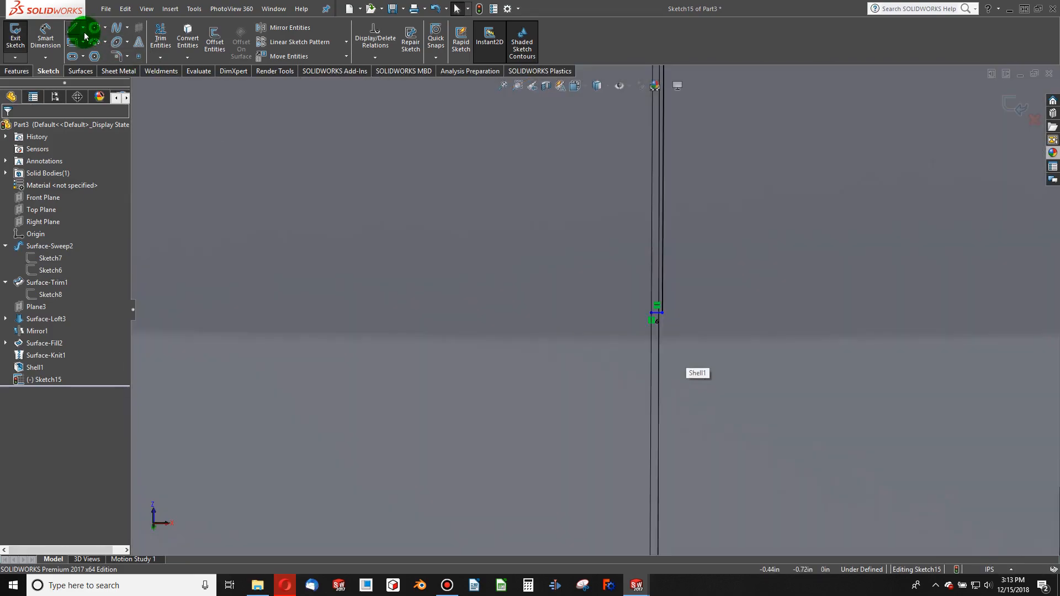
click(46, 37)
click(665, 315)
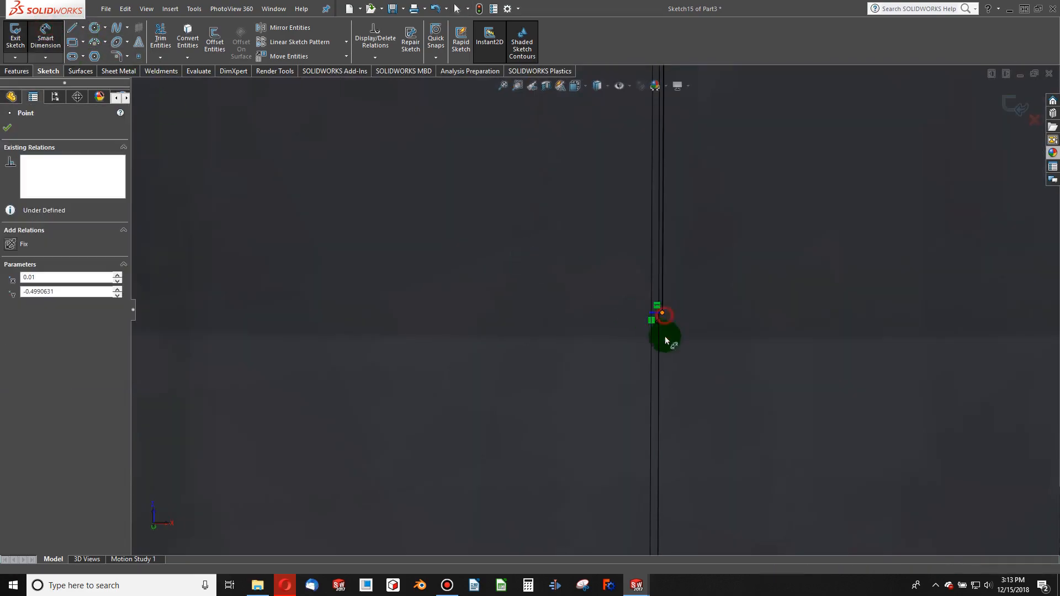
scroll(657, 341, down, 8)
scroll(598, 207, up, 10)
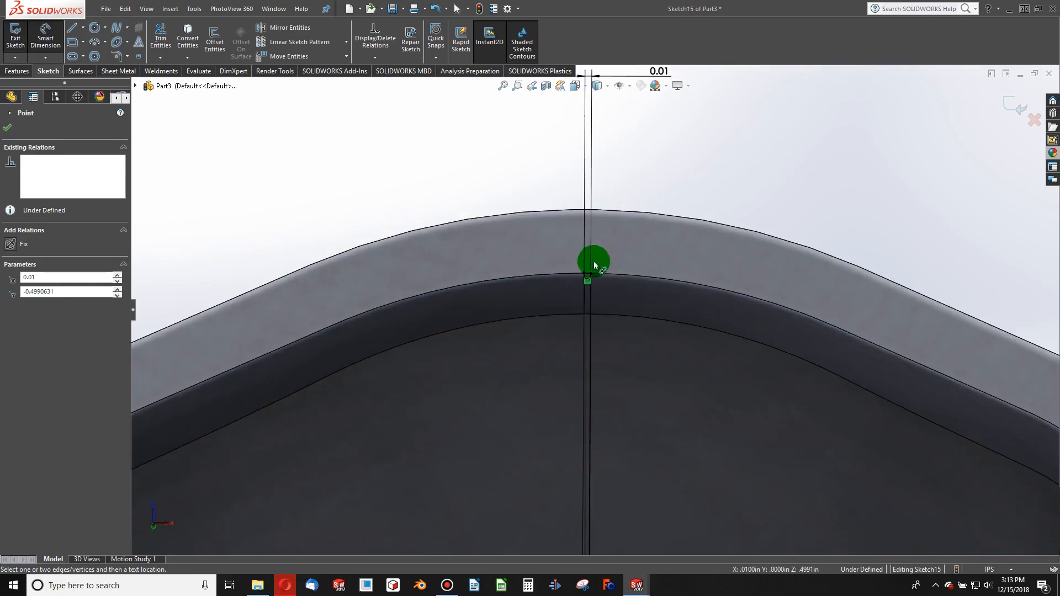
click(671, 383)
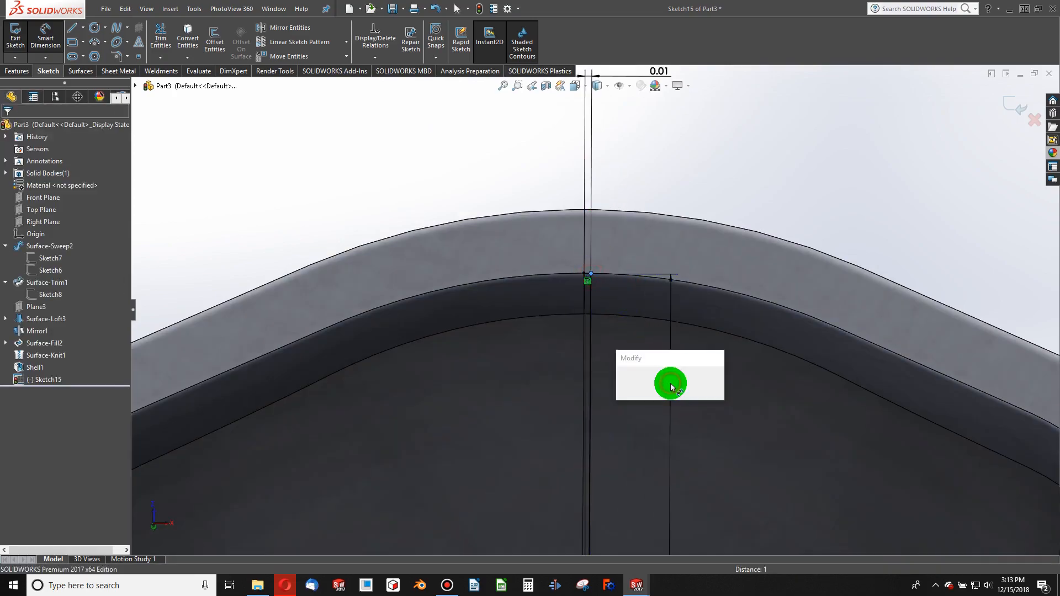
text(.)
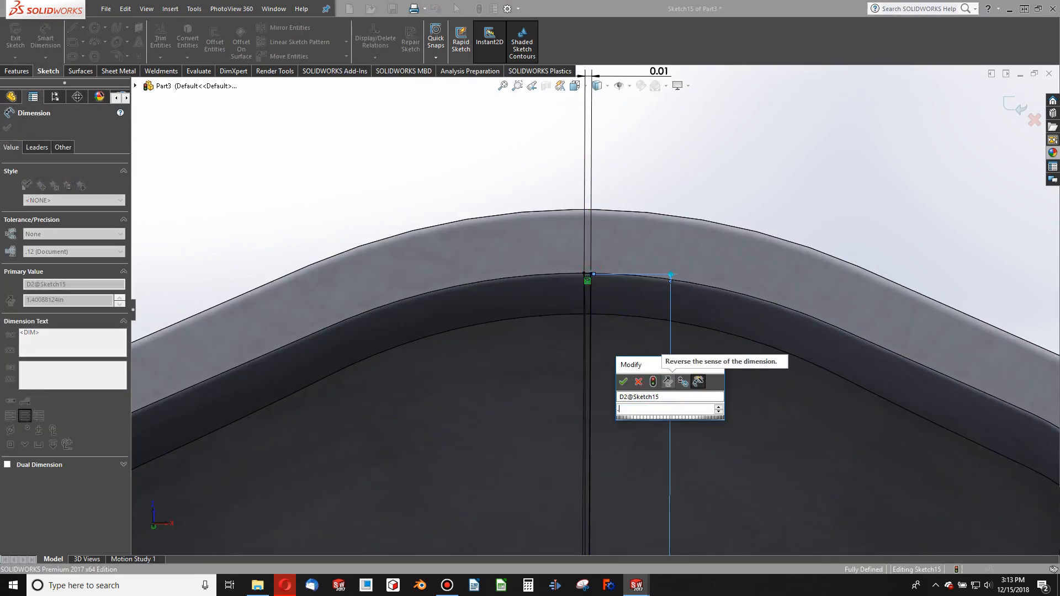
text(1)
key(Return)
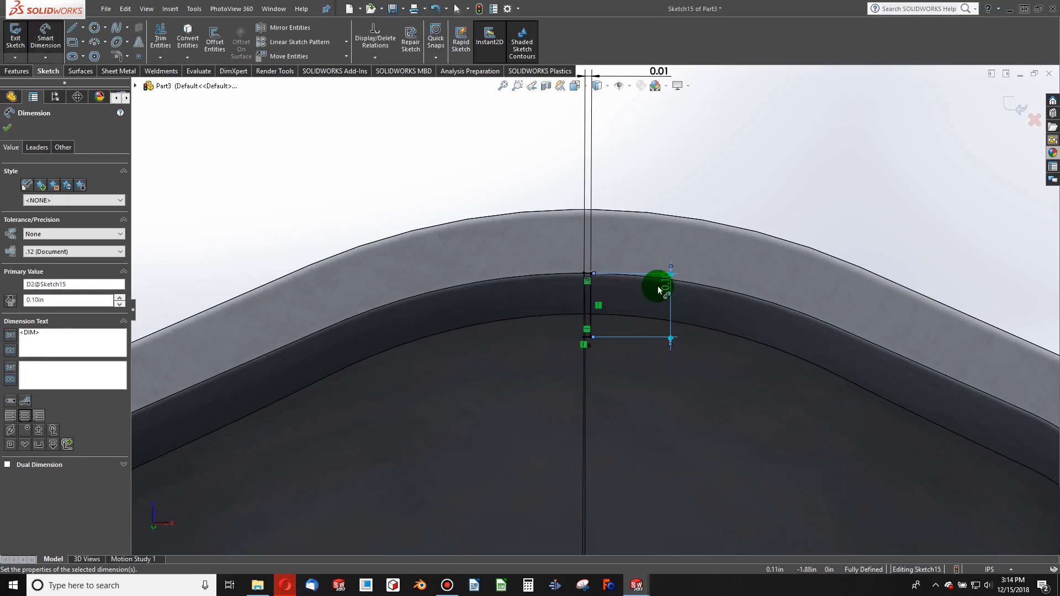
Step: Set the slot's length dimension to 1 in
double_click(660, 288)
text(1)
key(Return)
Step: Draw a construction centerline from the origin to the short horizontal line's end on the body's centerline
scroll(665, 289, up, 9)
mouse_move(601, 387)
middle_down()
mouse_move(628, 460)
mouse_move(418, 558)
mouse_move(395, 593)
mouse_move(414, 262)
mouse_move(499, 518)
middle_up()
scroll(610, 475, down, 9)
mouse_move(647, 403)
middle_down()
mouse_move(597, 343)
mouse_move(587, 303)
middle_up()
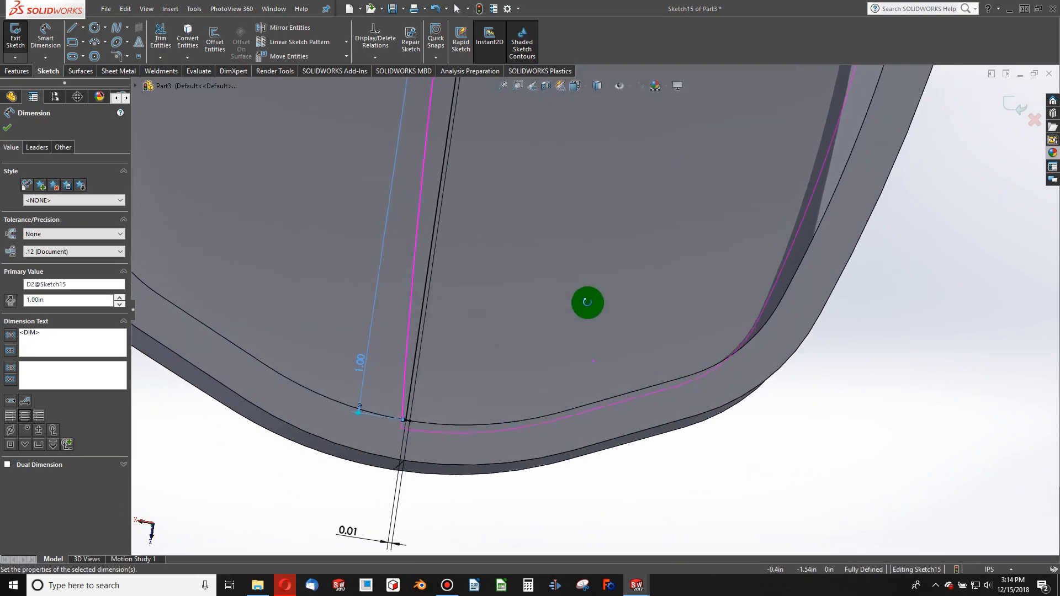
scroll(589, 310, up, 1)
key(Escape)
click(83, 27)
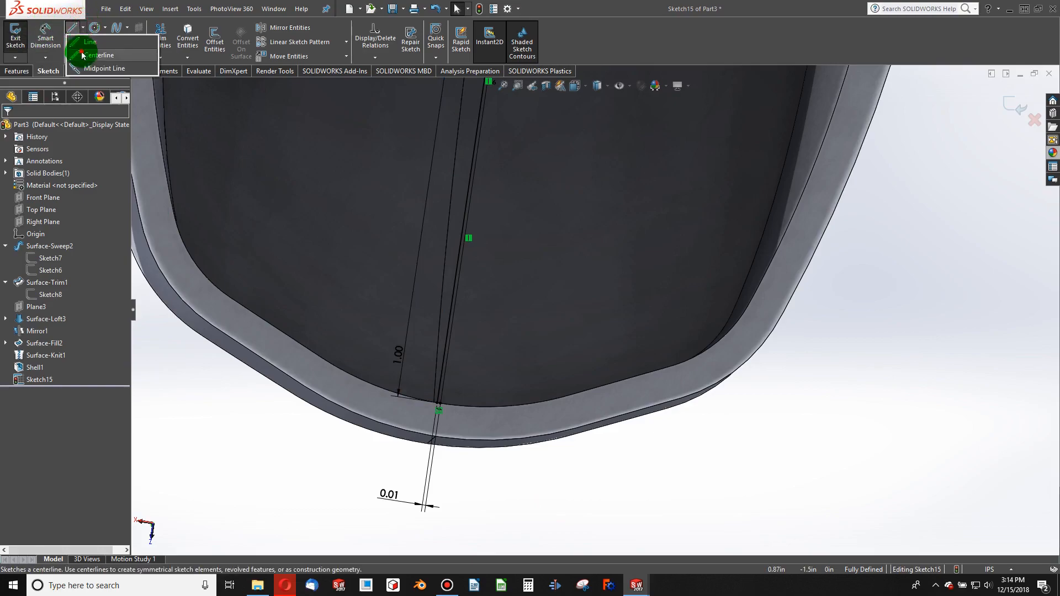
click(83, 54)
scroll(445, 102, up, 8)
scroll(583, 180, down, 3)
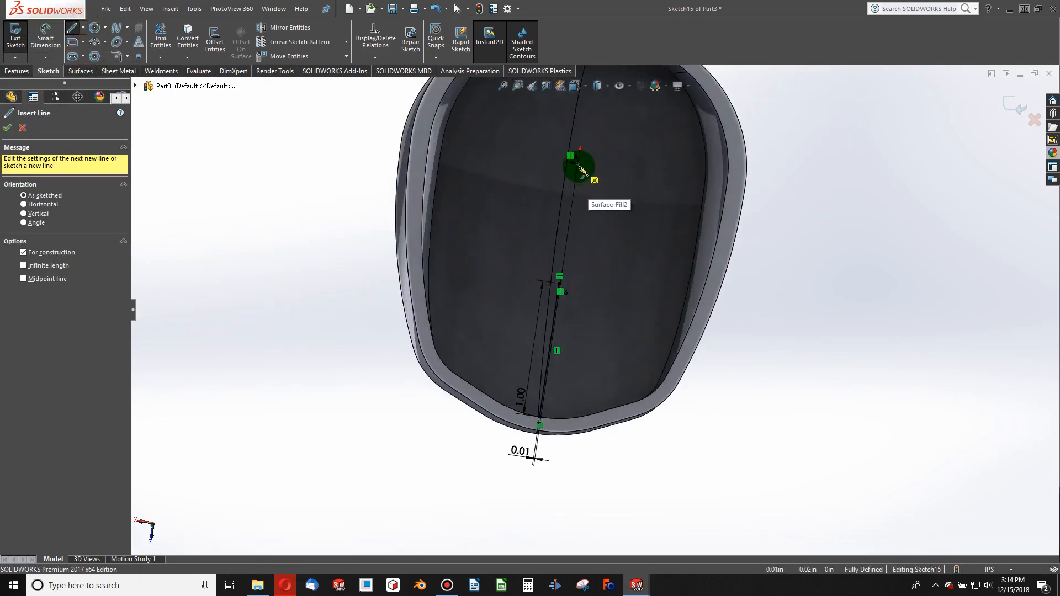
click(579, 167)
scroll(564, 279, down, 6)
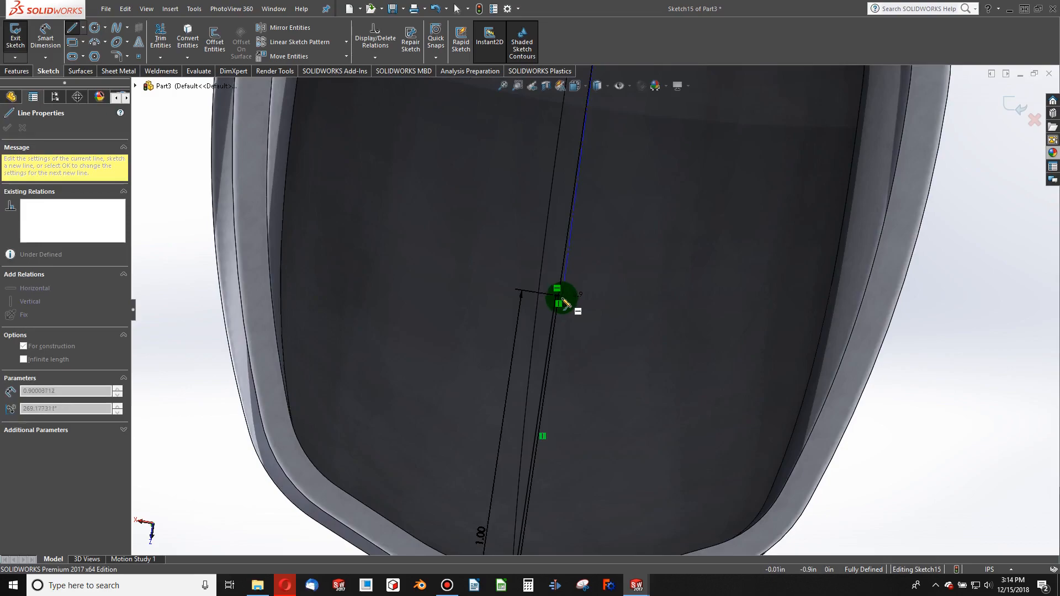
click(563, 300)
key(Escape)
Step: Mirror the short end line, the vertical slot line and the converted edge piece about the construction centerline
scroll(568, 304, up, 4)
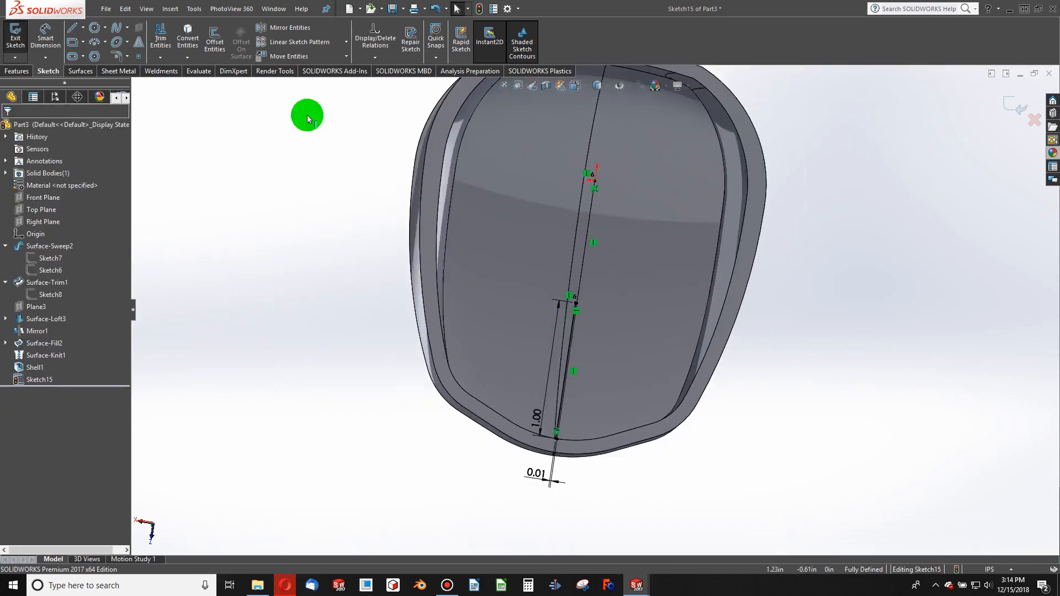
click(271, 27)
scroll(591, 325, down, 5)
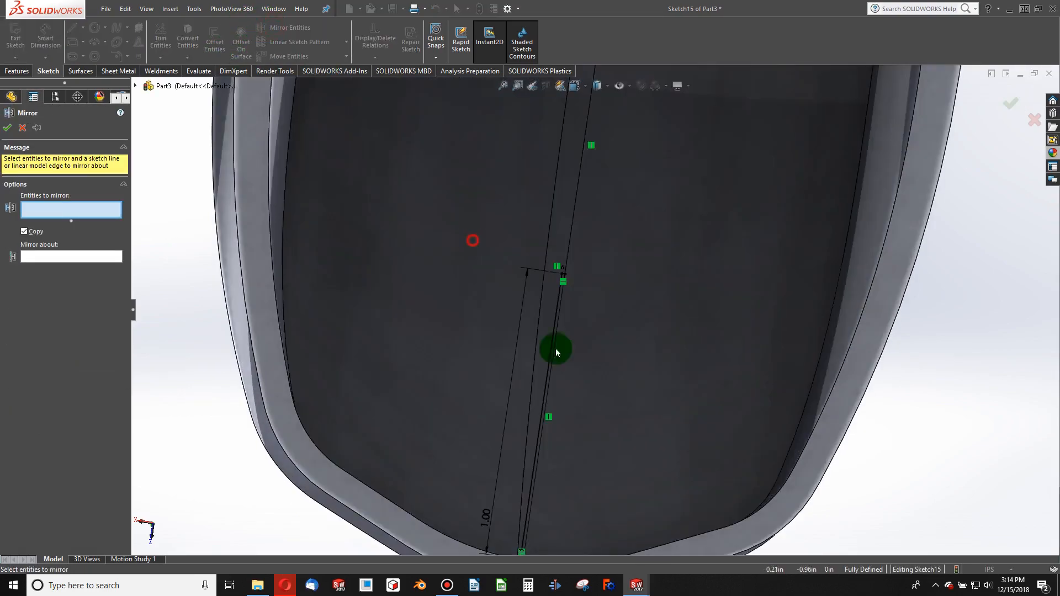
scroll(616, 405, up, 5)
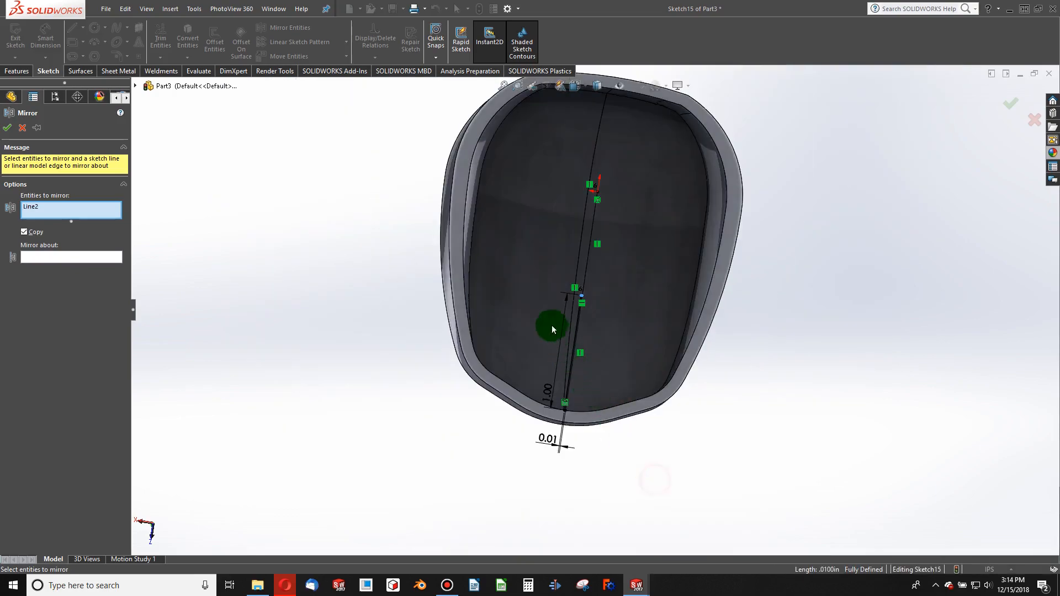
drag(555, 333, 547, 283)
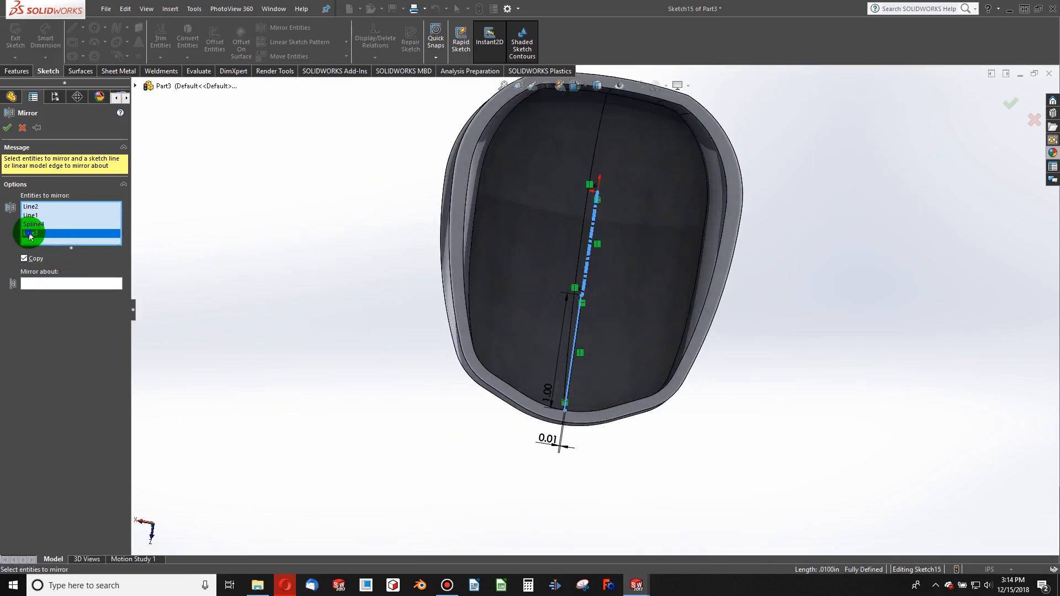
click(61, 241)
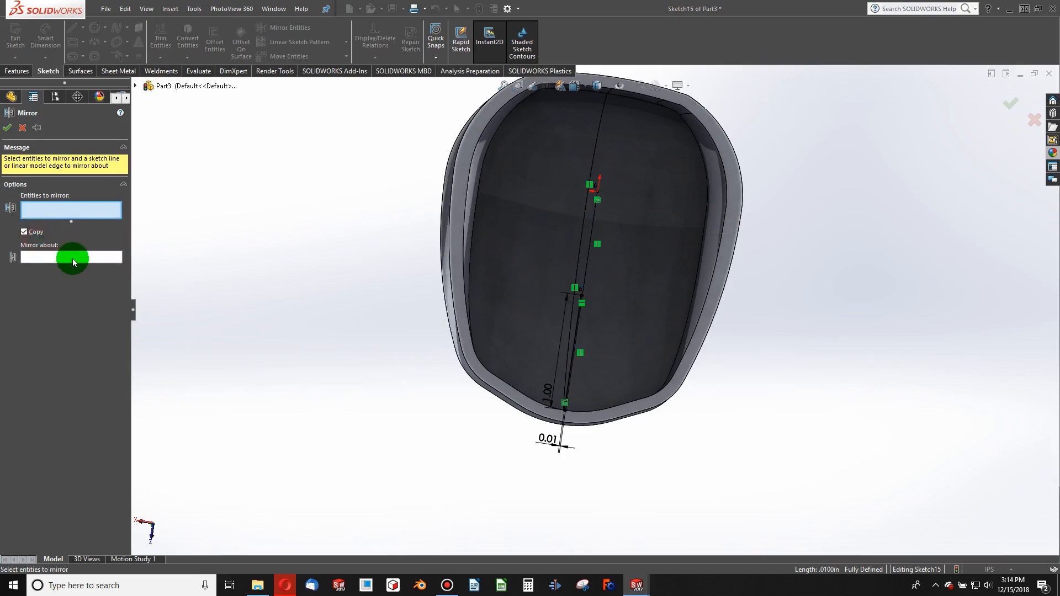
scroll(598, 326, down, 10)
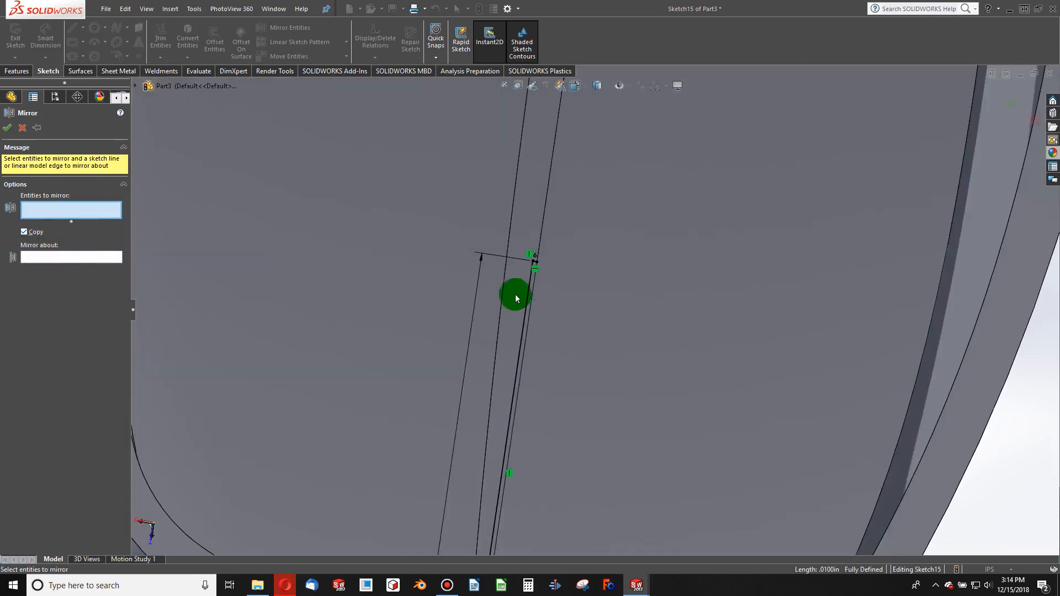
click(548, 258)
click(540, 286)
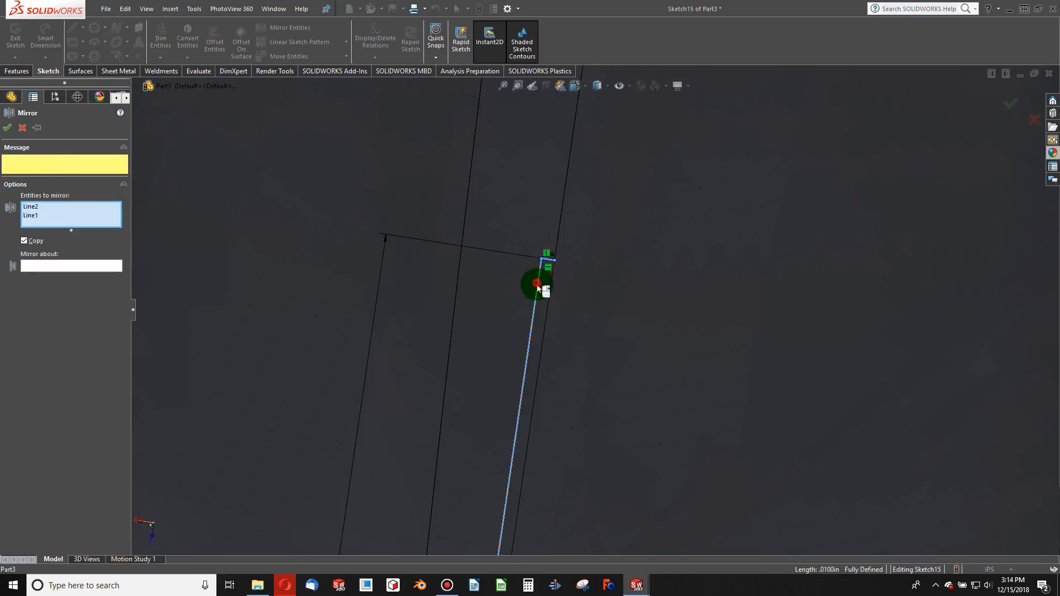
scroll(578, 409, up, 8)
scroll(579, 435, down, 8)
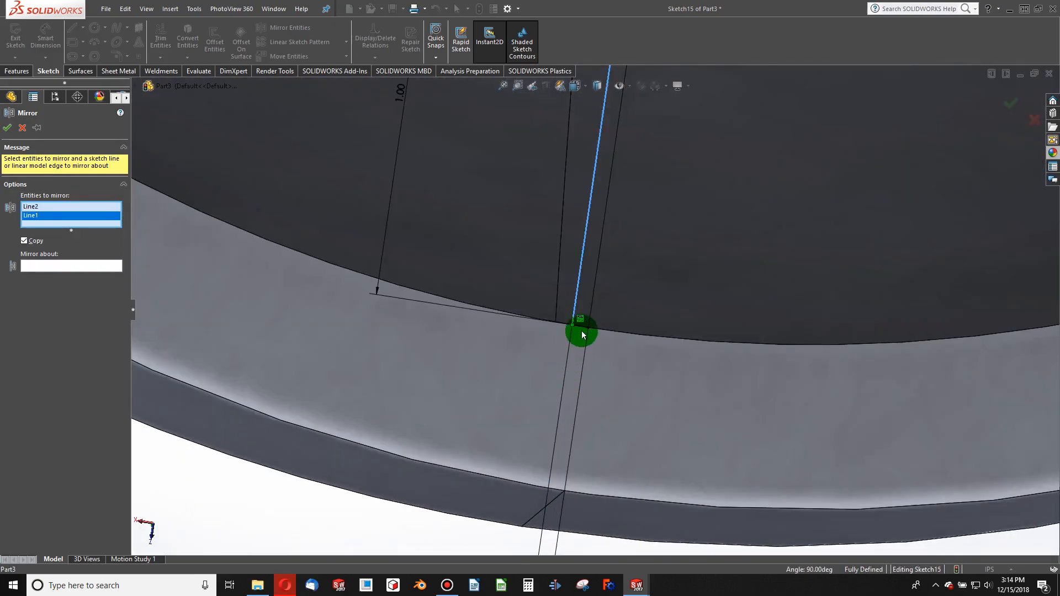
click(583, 330)
scroll(608, 364, up, 10)
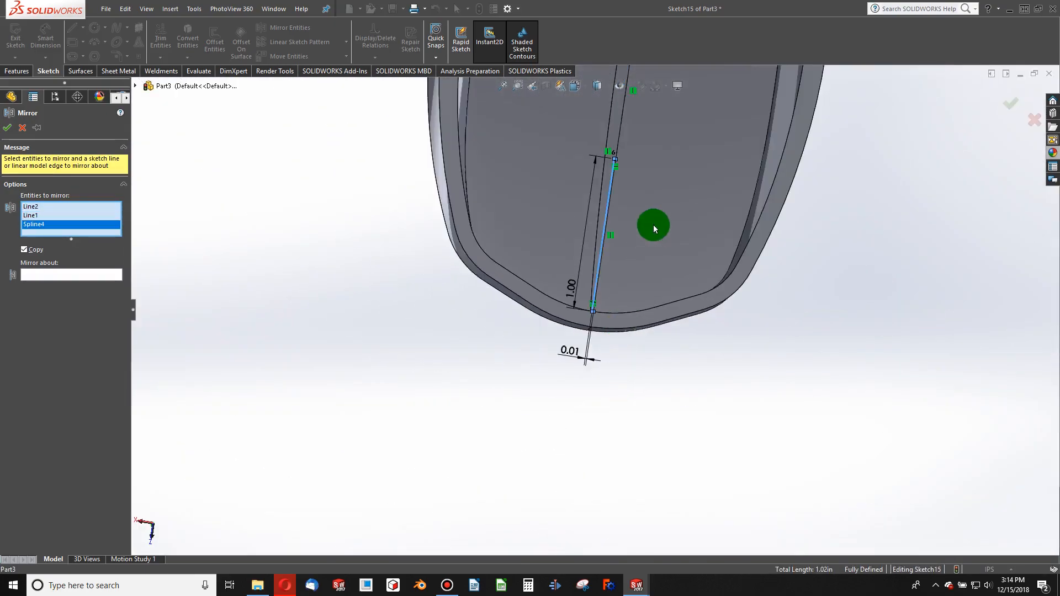
click(105, 275)
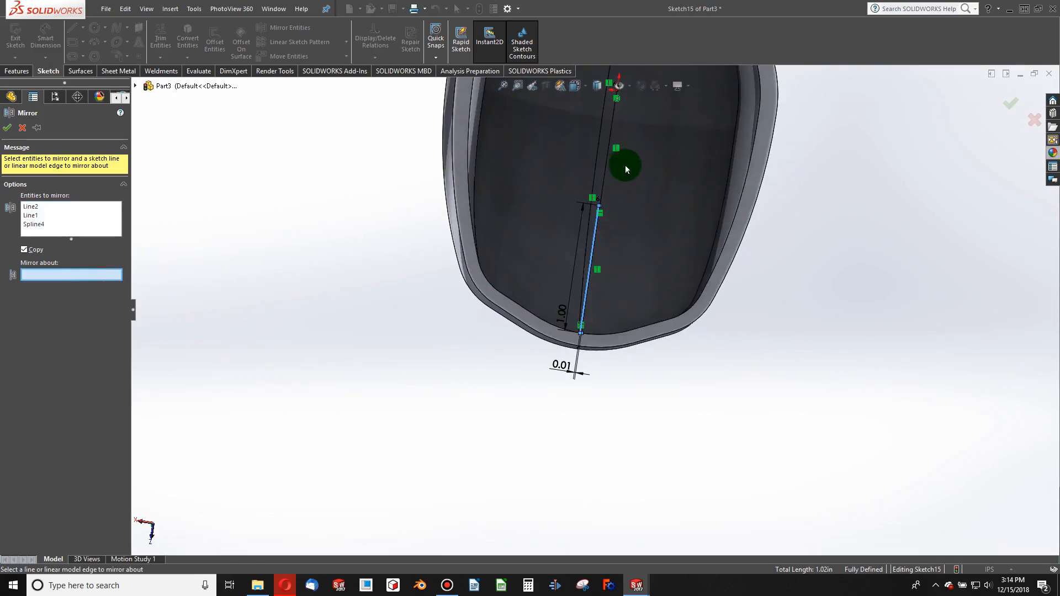
click(8, 129)
Step: Cut-extrude the slot sketch Through All with the direction reversed so it passes through the mouse's top surface
scroll(604, 303, down, 6)
scroll(611, 331, up, 2)
scroll(611, 343, up, 5)
click(17, 70)
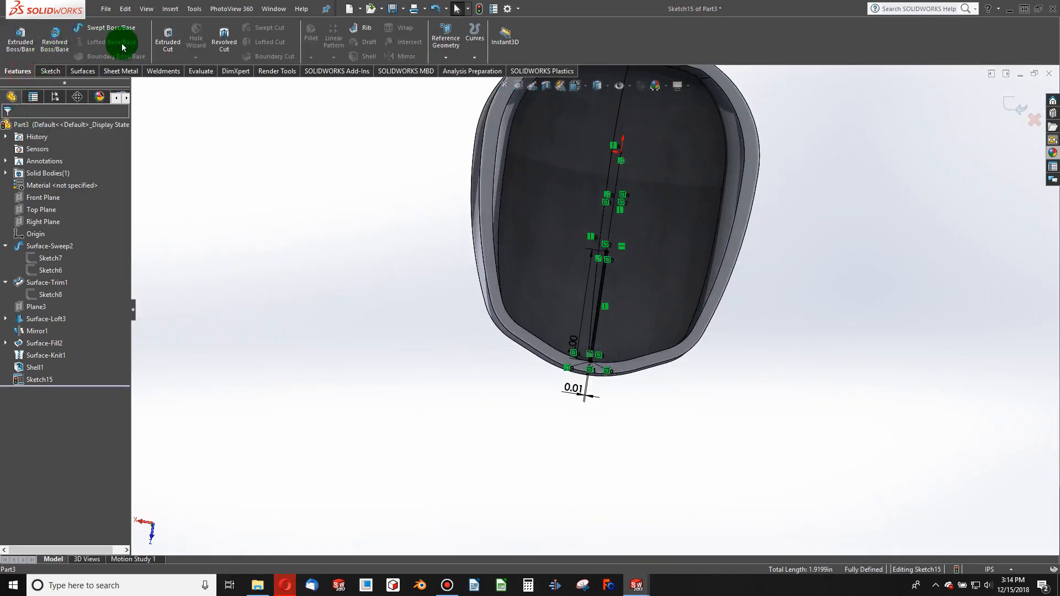
click(162, 44)
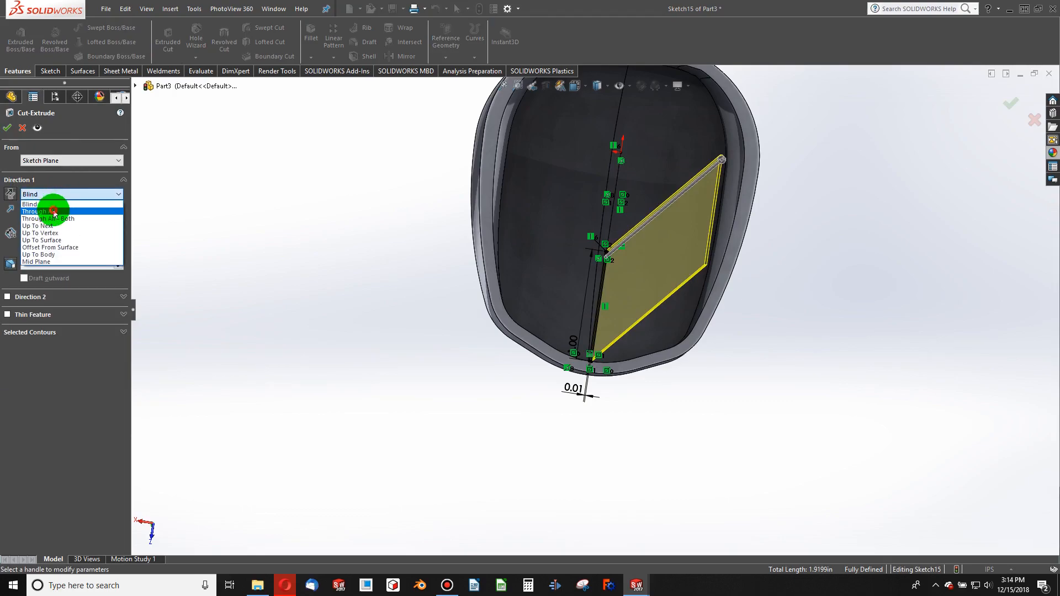
click(53, 212)
middle_drag(429, 358, 477, 360)
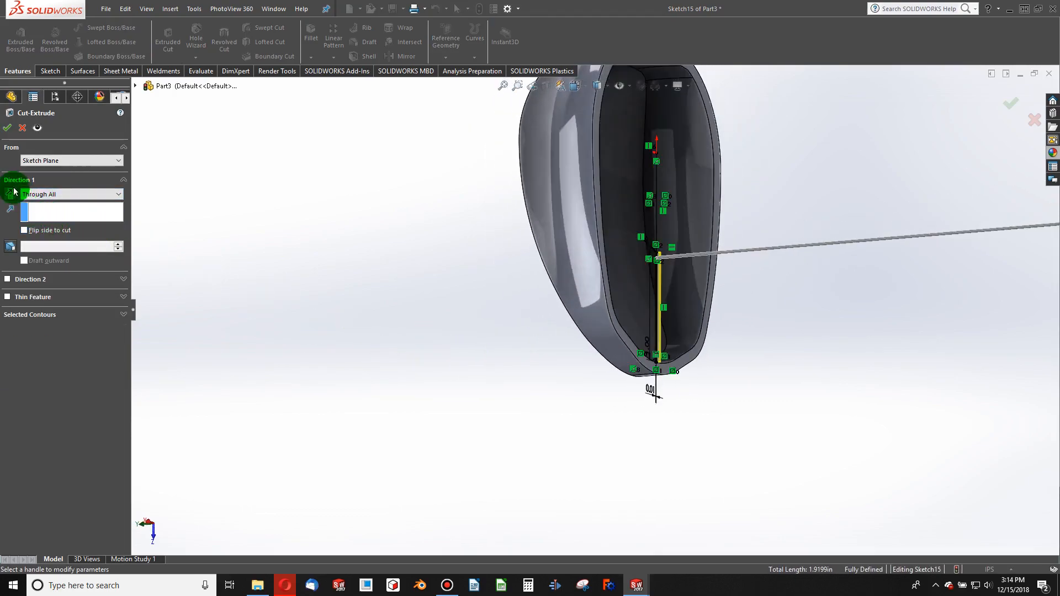
click(13, 193)
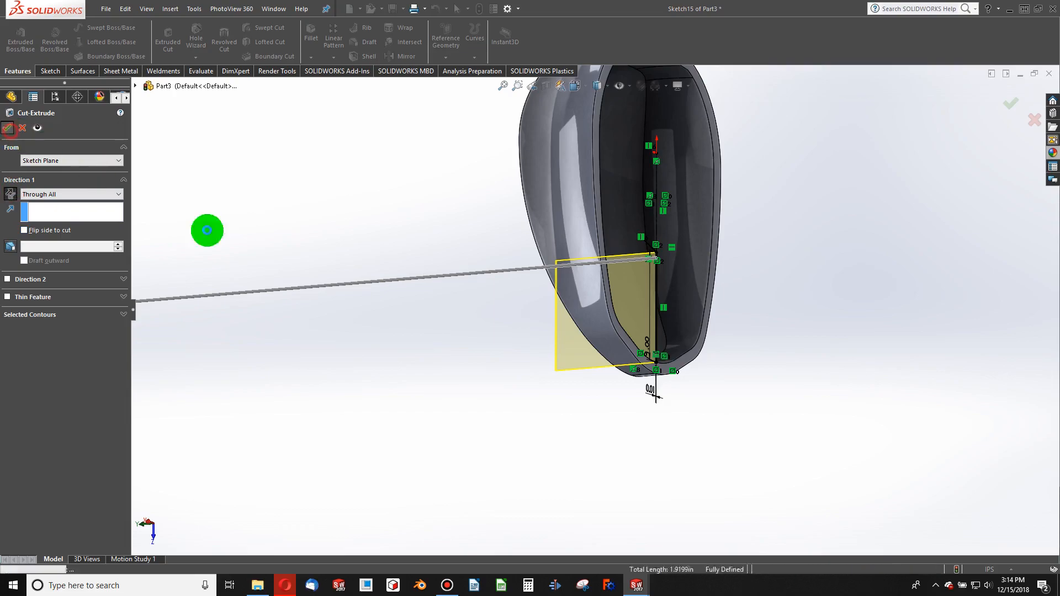
Step: Examine the slot cut along the mouse's top and the body's side profile against the Right Plane
middle_drag(556, 384, 581, 290)
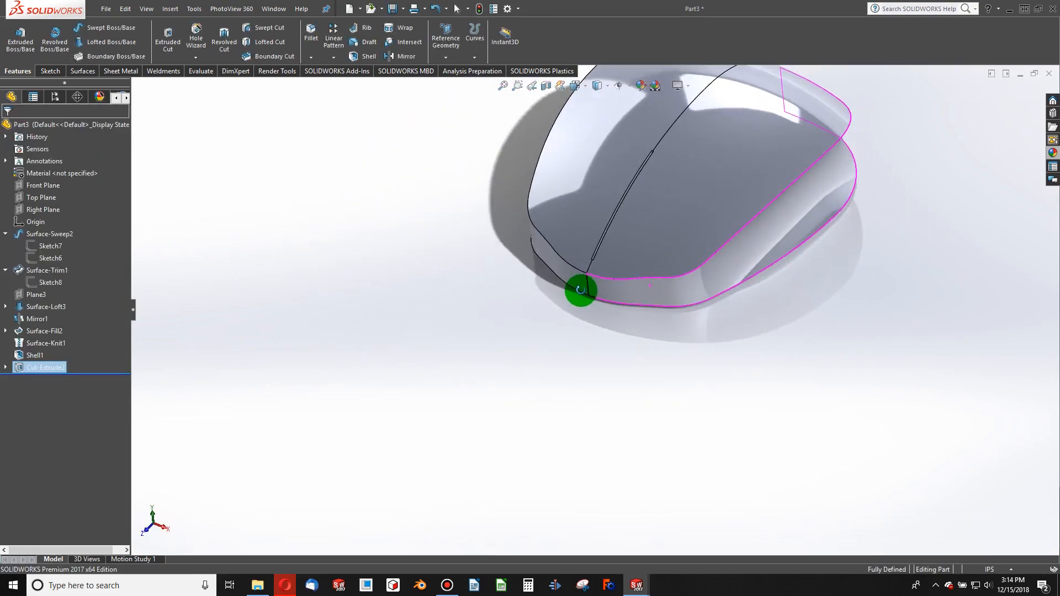
scroll(601, 233, down, 7)
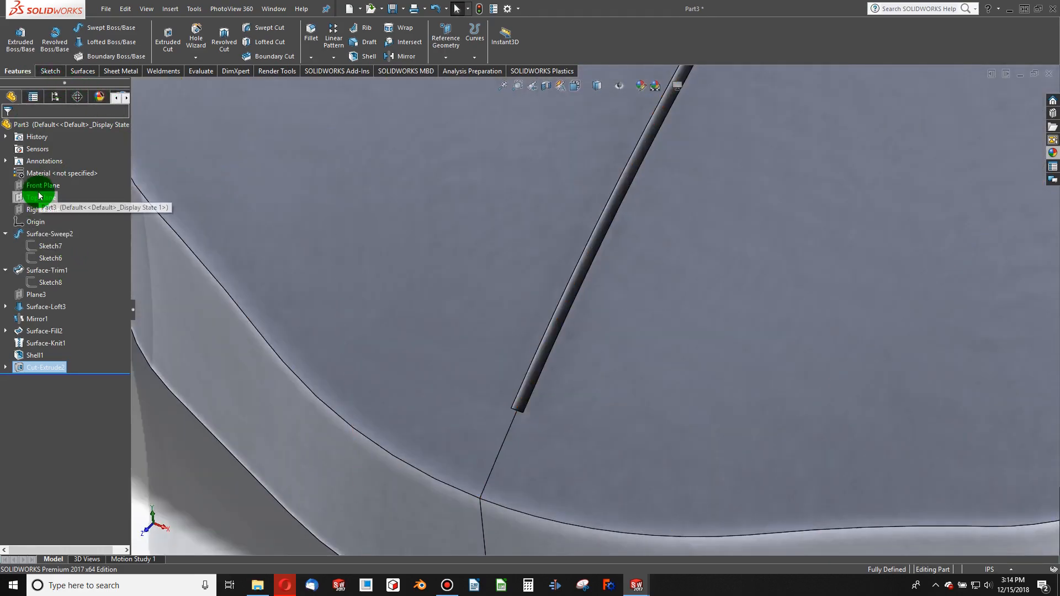
scroll(544, 372, down, 6)
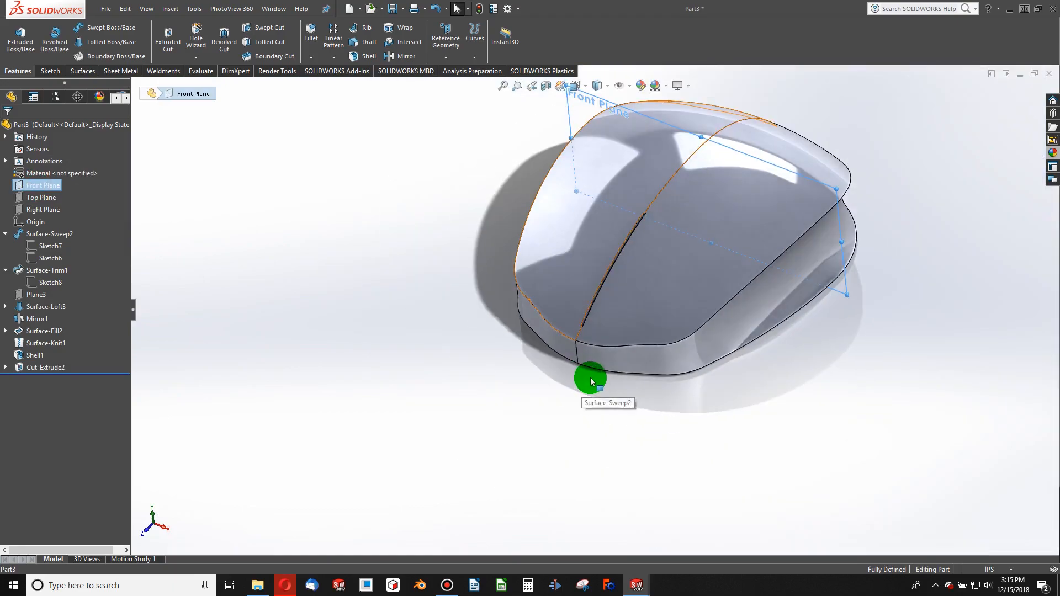
click(41, 215)
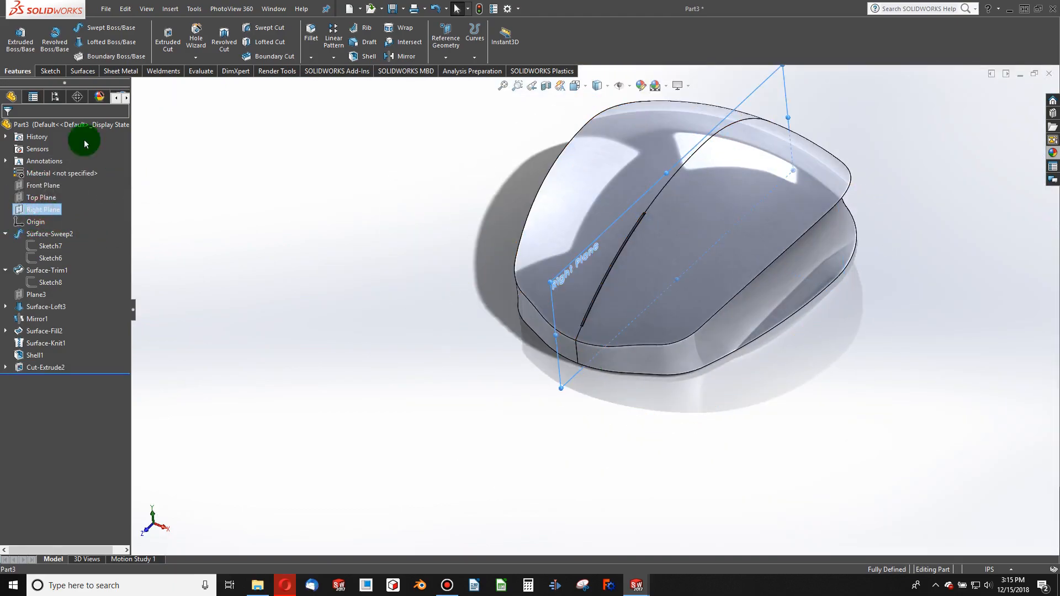
click(49, 73)
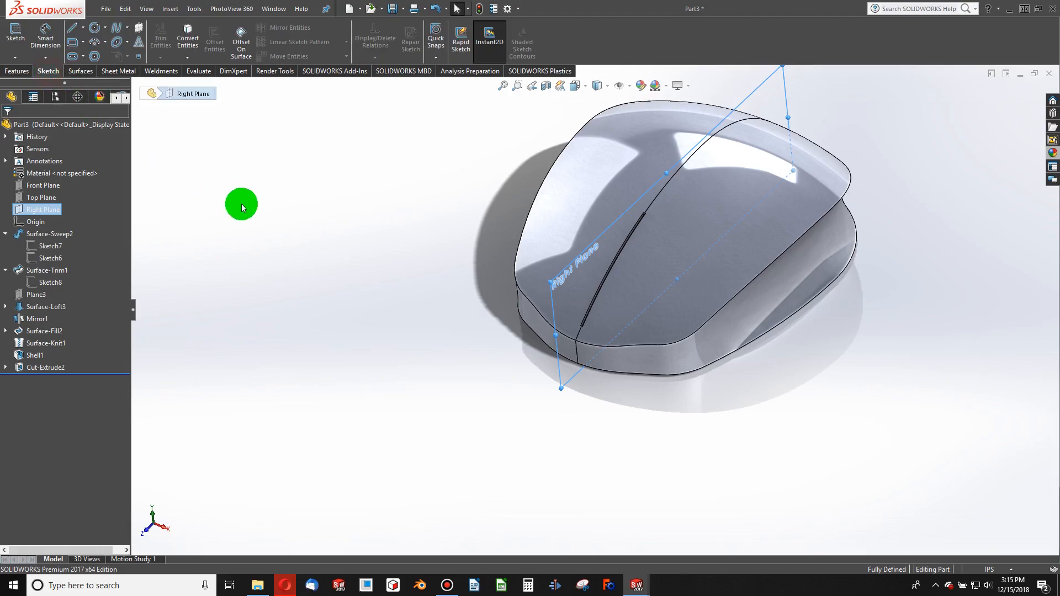
key(ctrl+7)
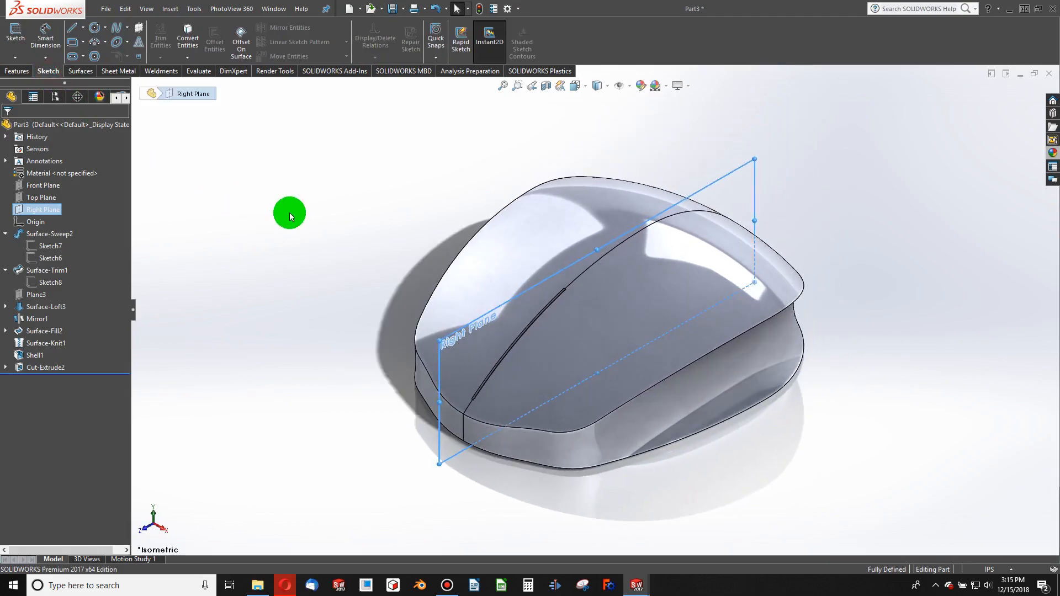
key(ctrl+4)
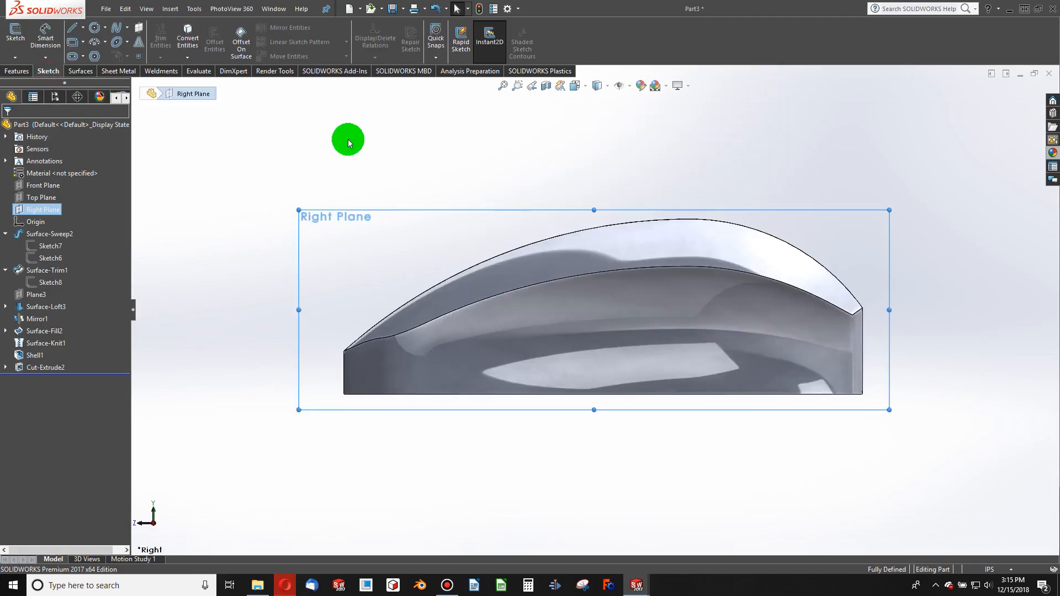
scroll(495, 326, down, 3)
scroll(459, 376, down, 1)
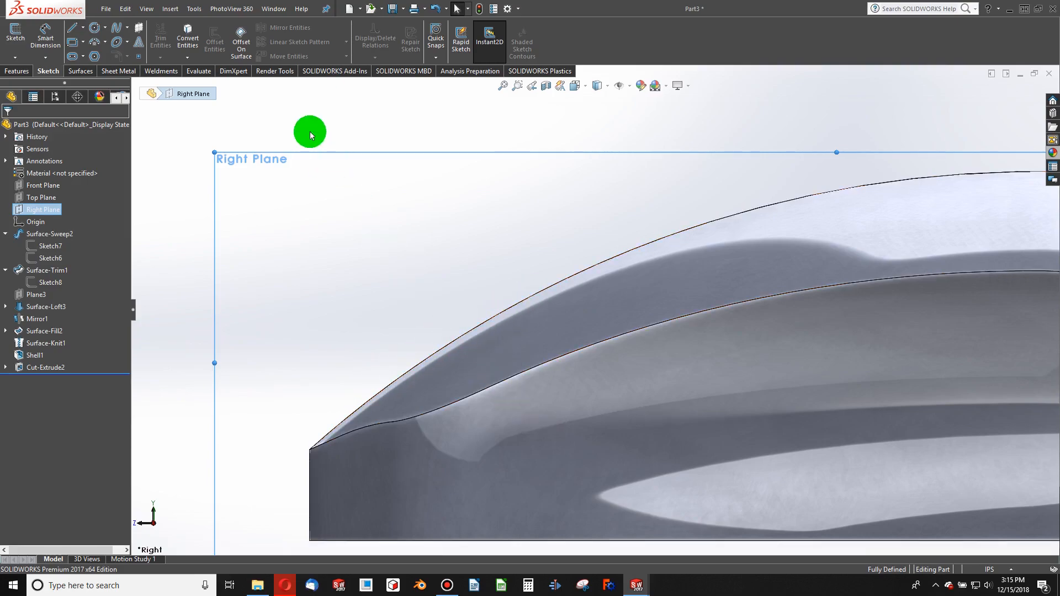
mouse_move(528, 352)
middle_down()
mouse_move(577, 370)
mouse_move(532, 338)
mouse_move(529, 346)
middle_up()
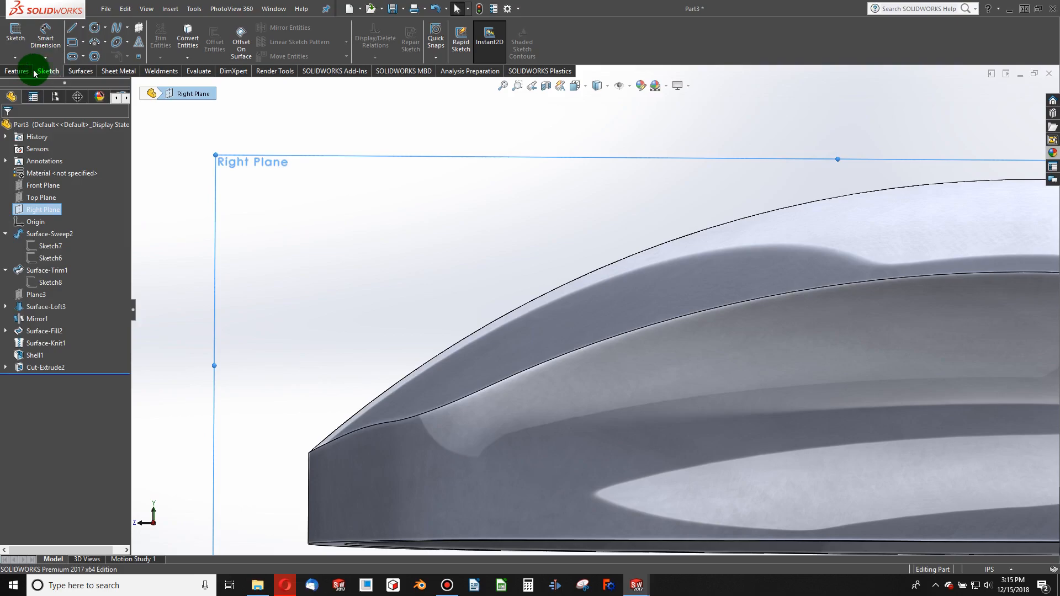
click(480, 9)
middle_drag(513, 299, 569, 362)
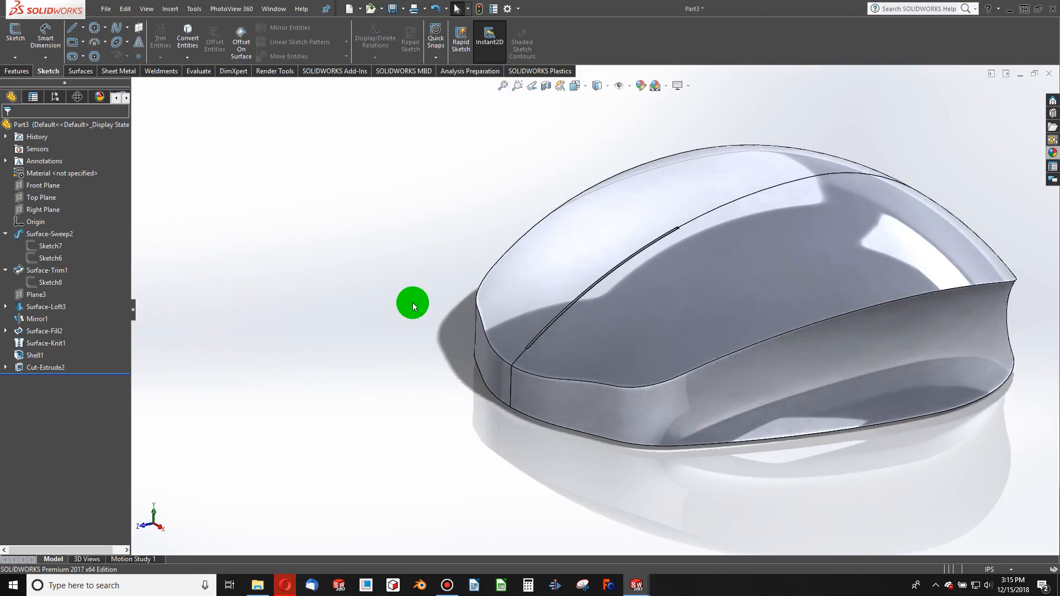
Step: Sketch a circle about 0.5 in across on the Right Plane near the mouse's front, with its center on the curved edge between top and side
click(39, 213)
key(ctrl+8)
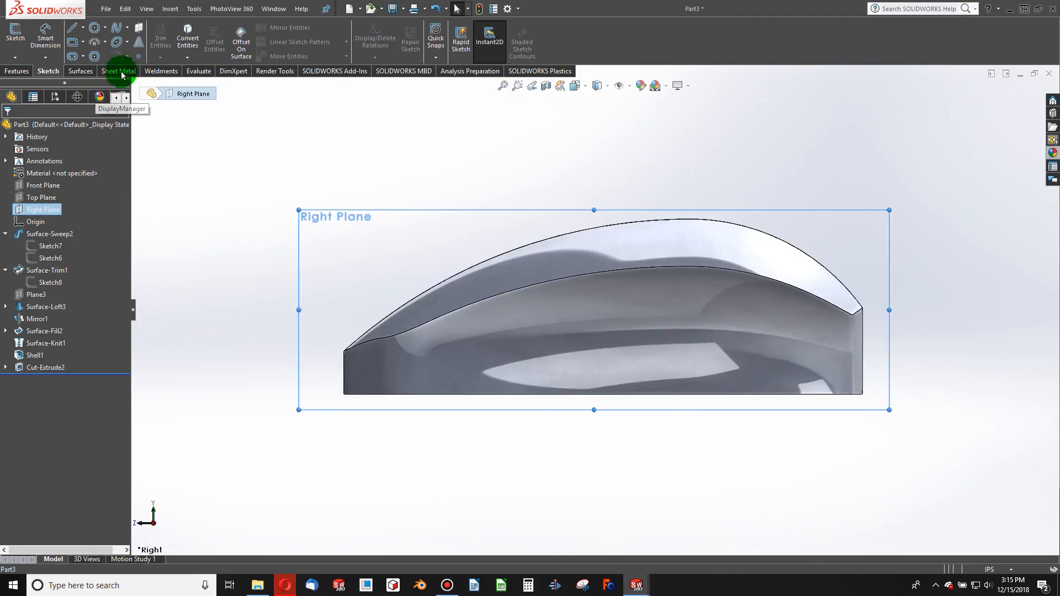
click(95, 27)
click(431, 310)
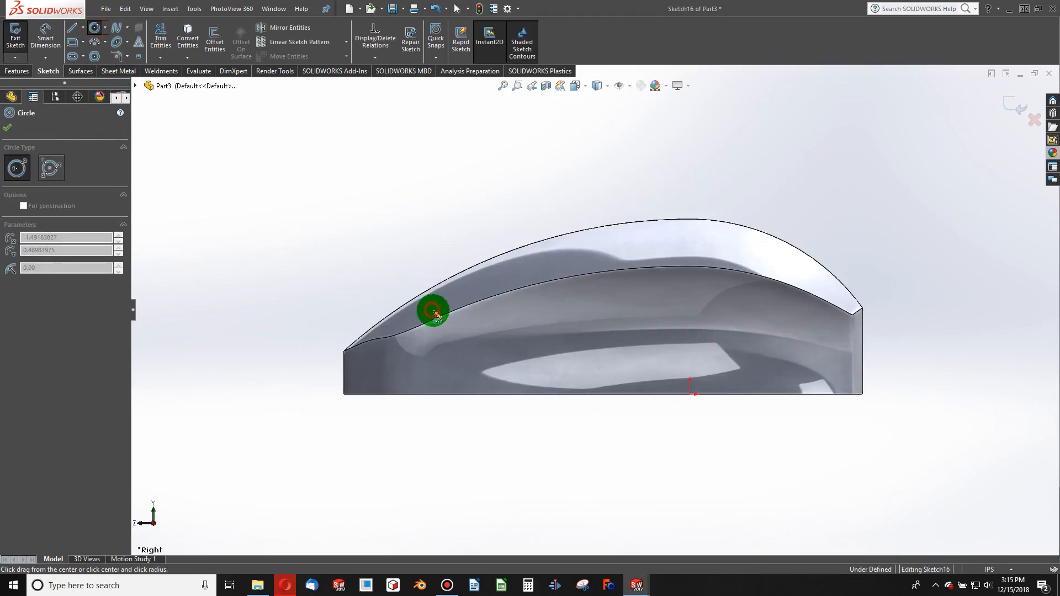
click(473, 330)
key(Escape)
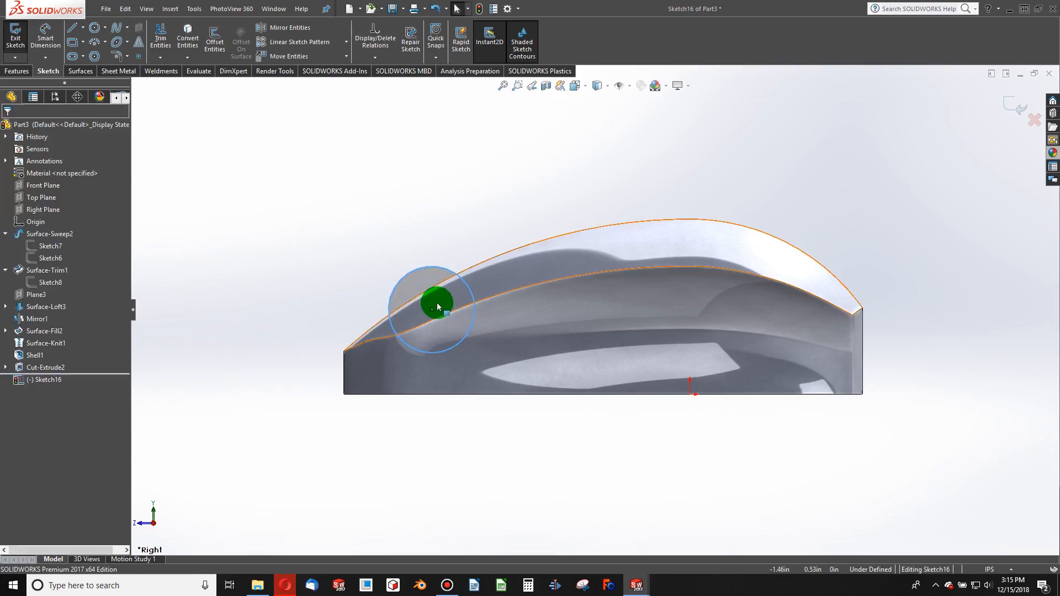
drag(431, 310, 437, 319)
scroll(497, 326, up, 3)
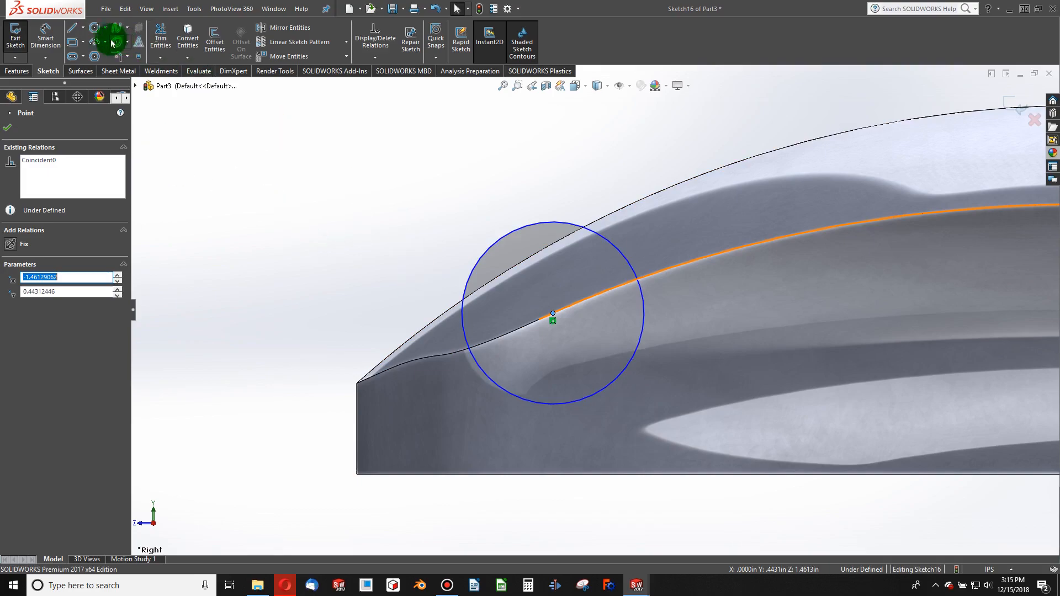
Step: Dimension the circle's diameter as 0.5 in
click(50, 37)
click(625, 251)
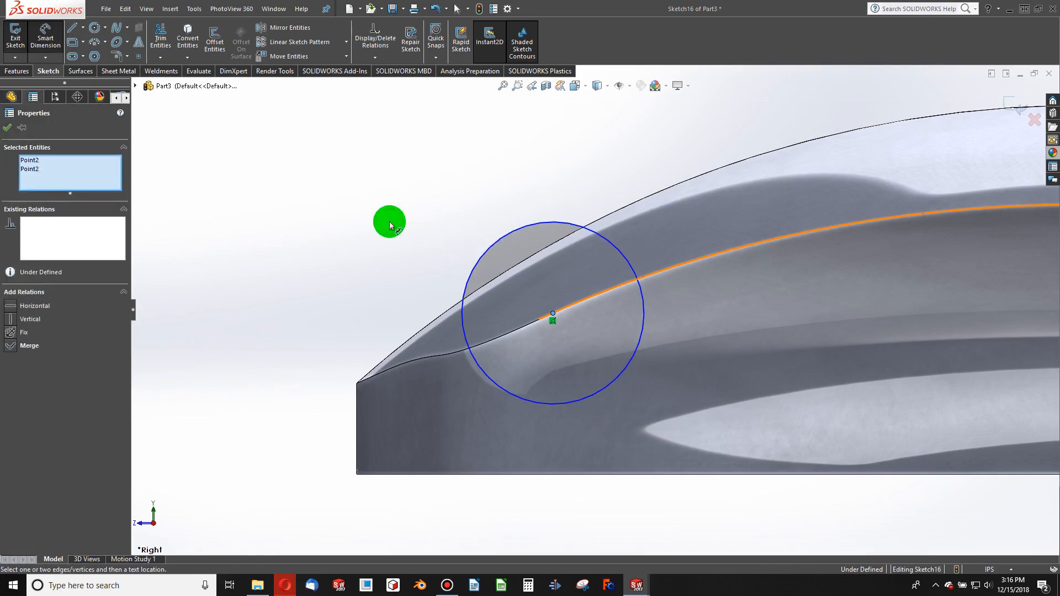
click(480, 268)
click(408, 232)
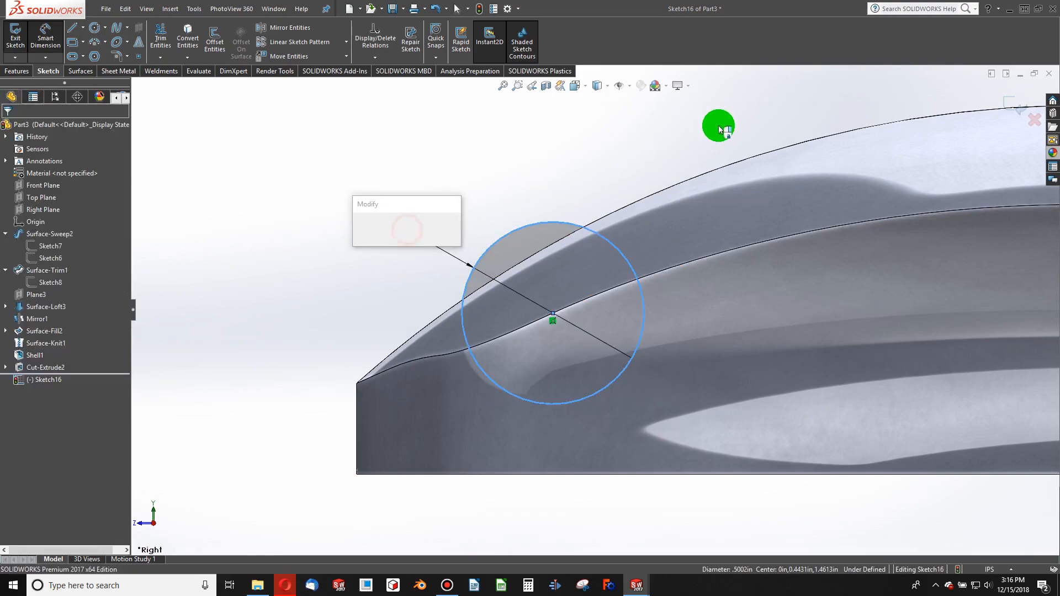
text(.5)
key(Return)
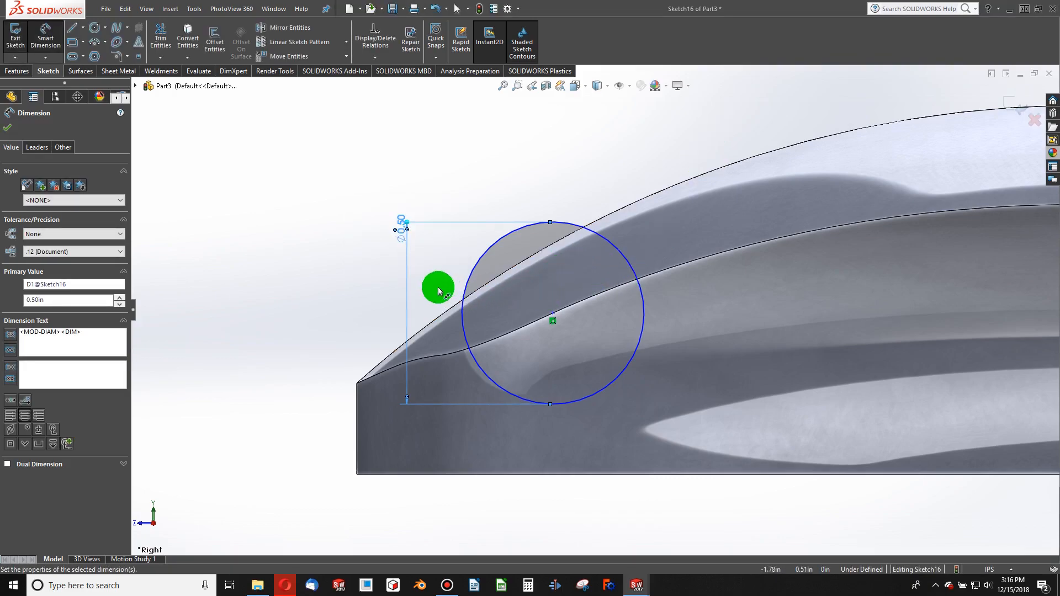
Step: Dimension the horizontal distance from the circle's center to the origin as 1.5 in
click(551, 313)
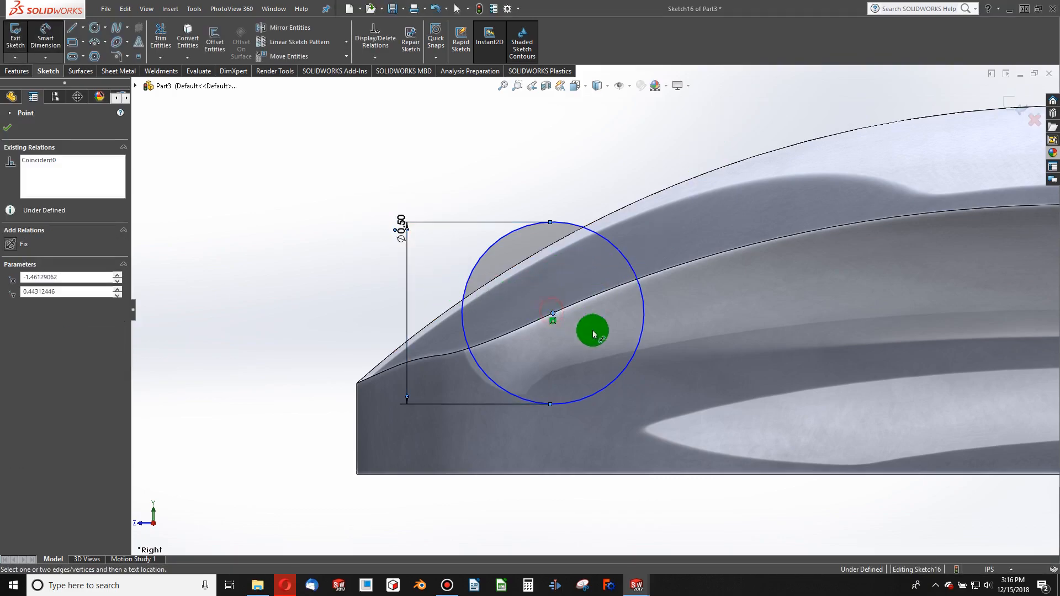
scroll(595, 326, down, 5)
click(791, 380)
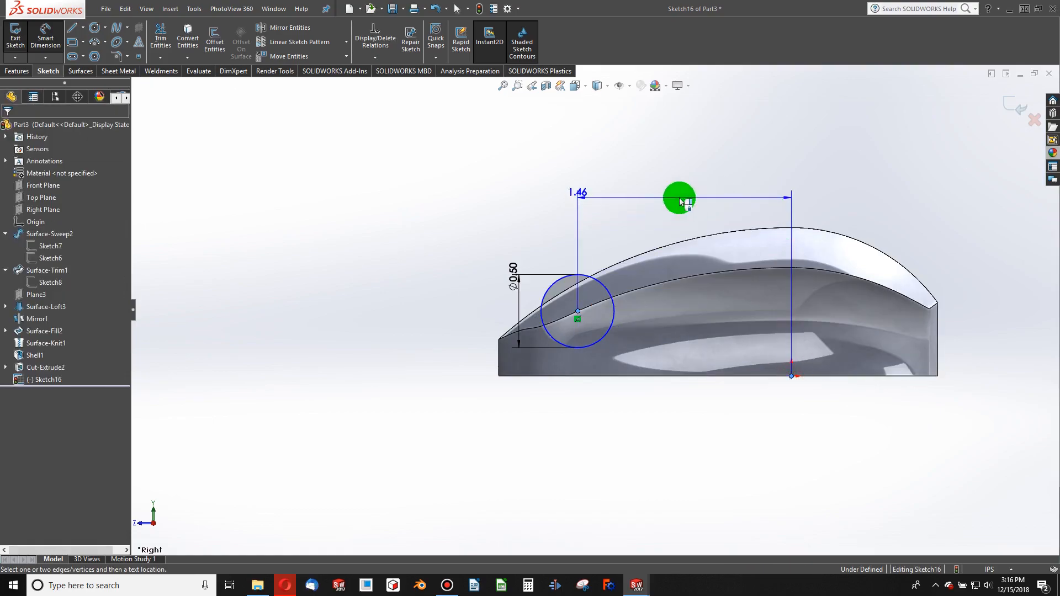
click(680, 199)
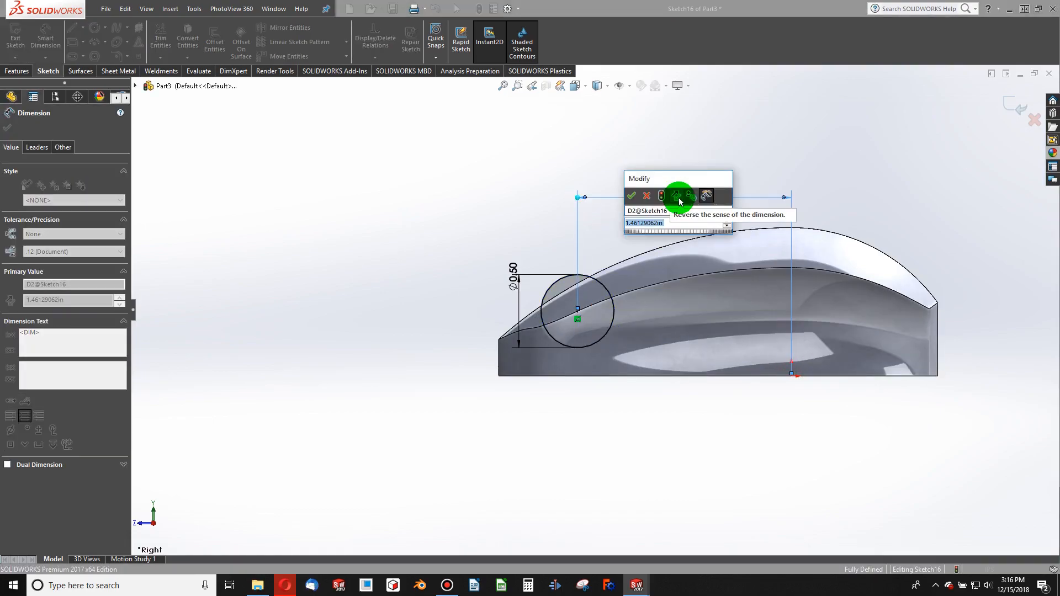
text(1.5)
key(Return)
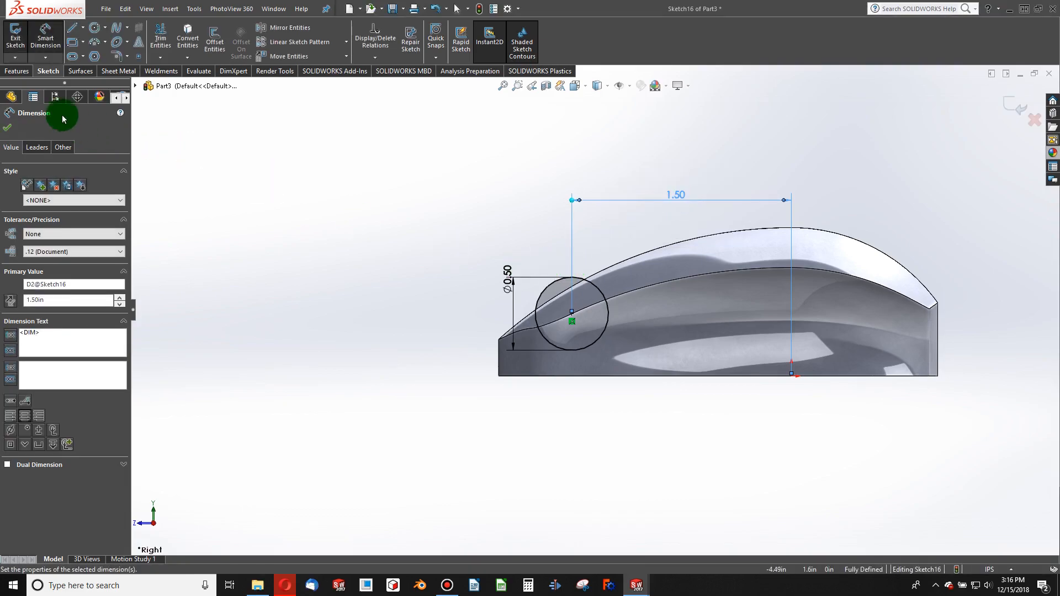
Step: Boss-extrude the circle Mid Plane to a depth of 0.125 in, merged with the body, to form the scroll wheel
click(16, 72)
click(21, 38)
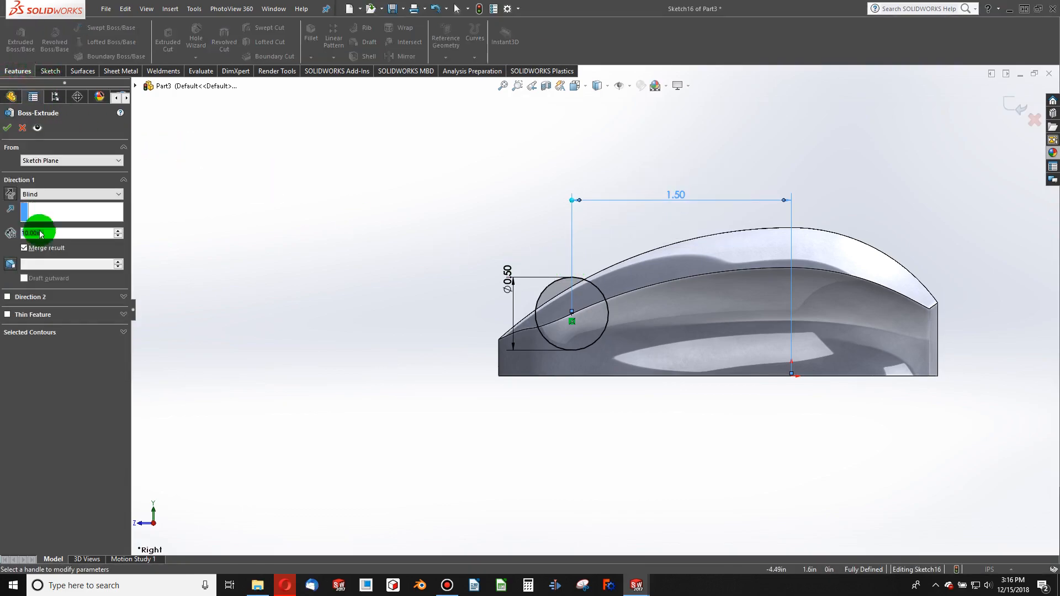
click(45, 193)
click(52, 246)
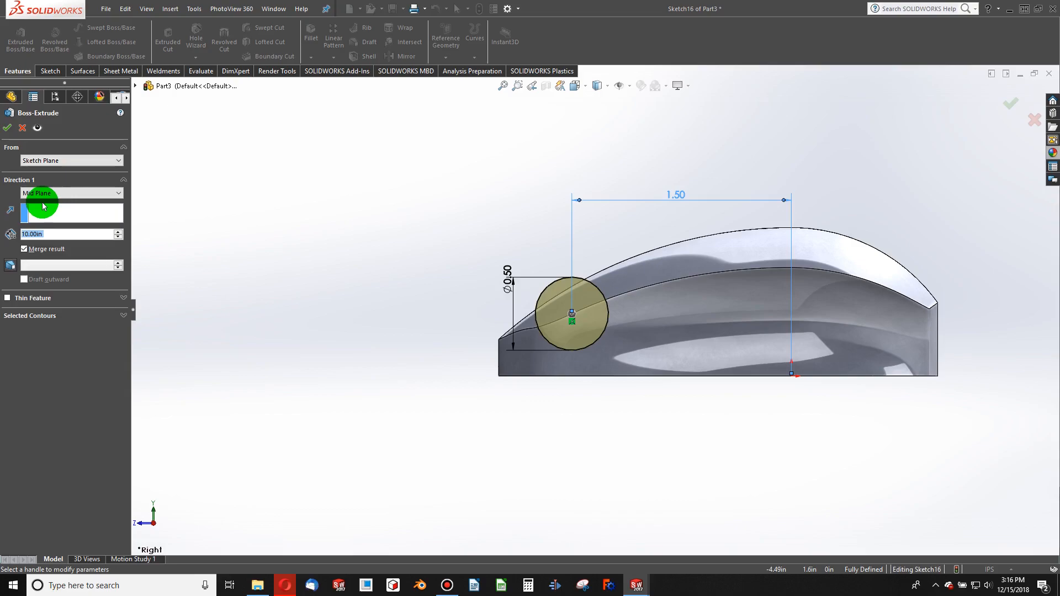
text(0.25)
key(Return)
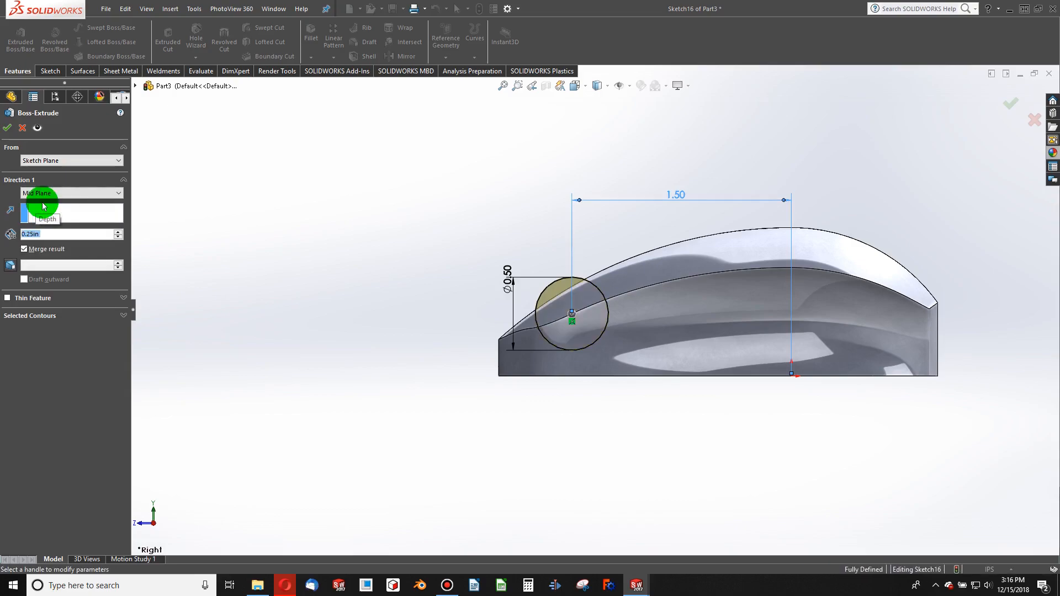
middle_drag(289, 280, 386, 304)
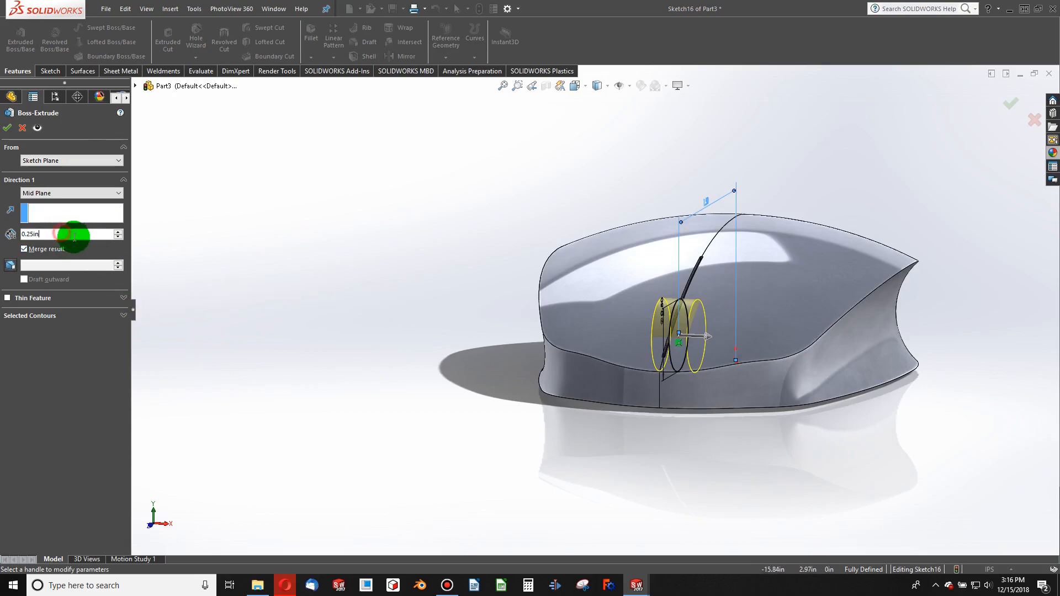
text(0.125)
key(Return)
middle_drag(360, 218, 287, 283)
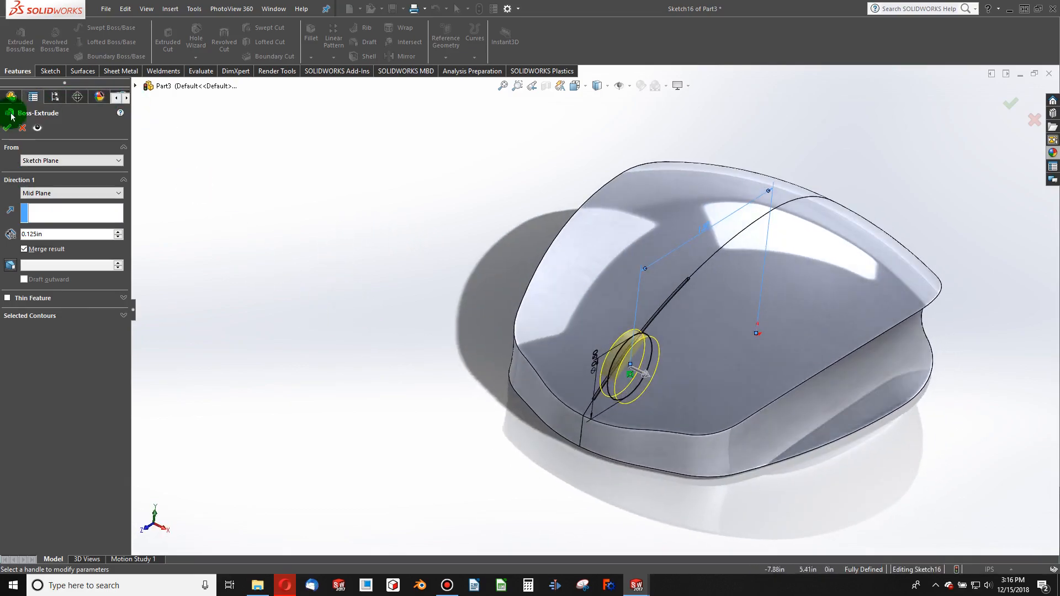
click(15, 133)
Step: Try a face fillet between the scroll wheel's two side faces and its curved outer face
scroll(629, 353, down, 6)
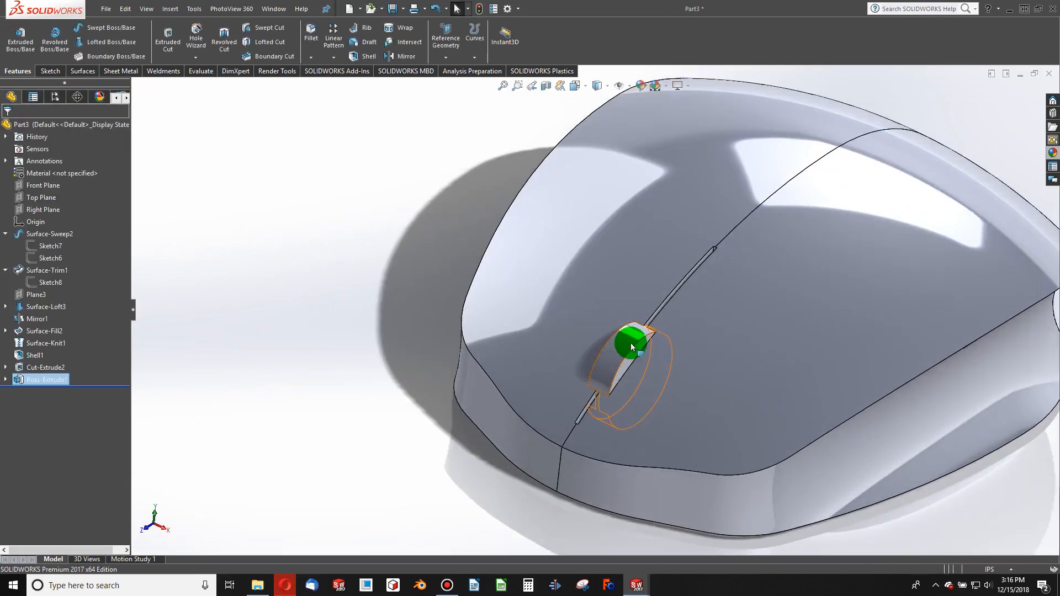
click(628, 341)
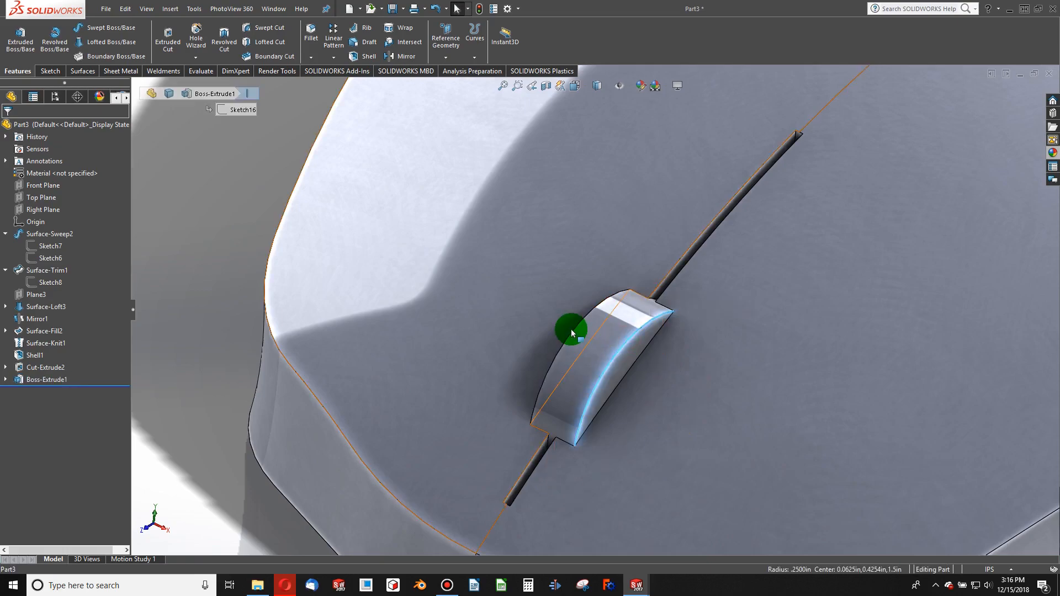
ctrl+click(574, 335)
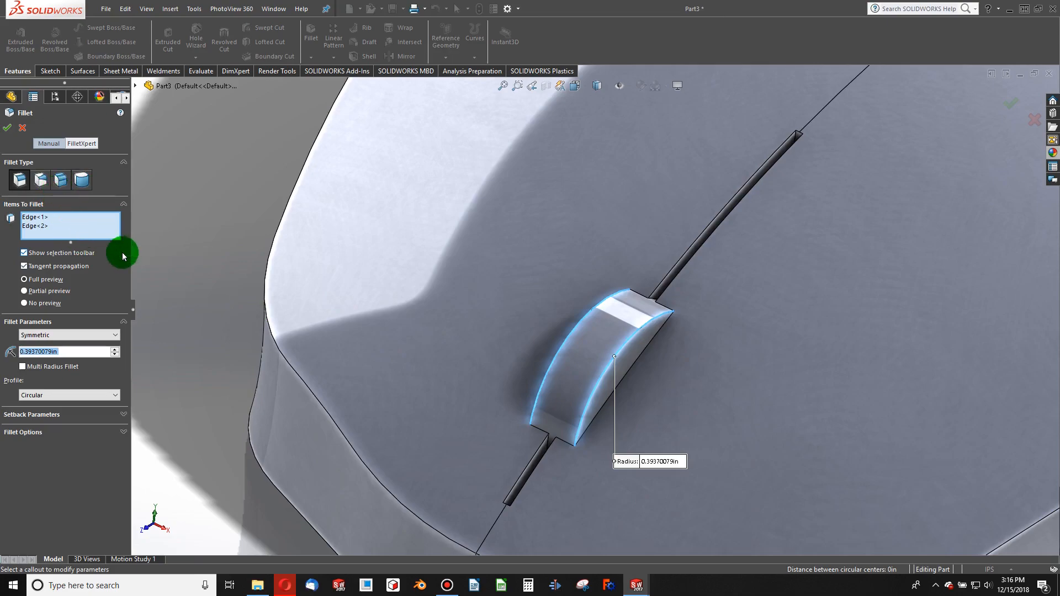
click(63, 184)
scroll(641, 359, down, 3)
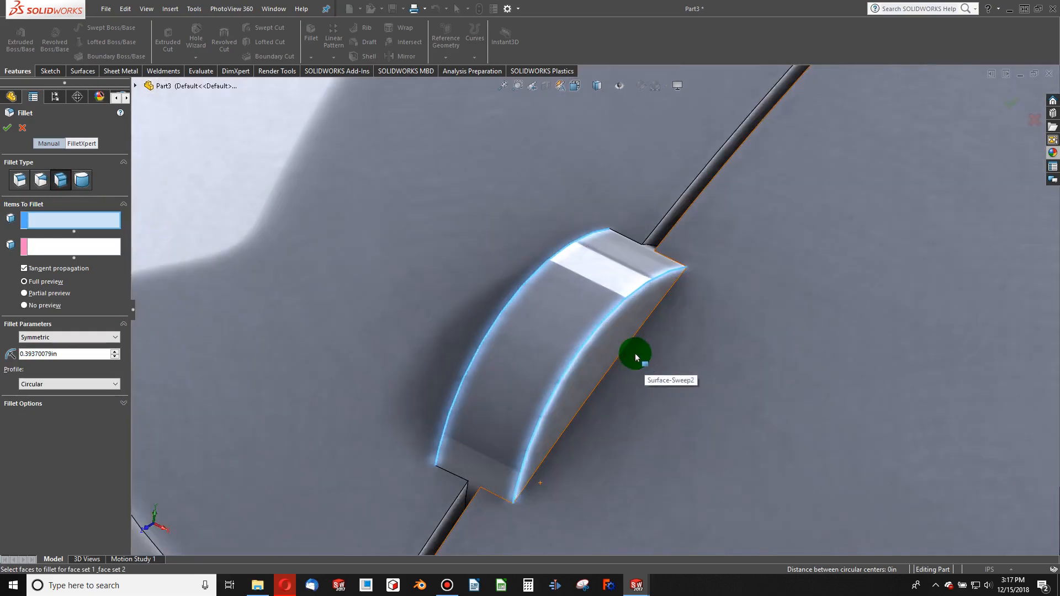
click(603, 346)
middle_drag(575, 362, 516, 367)
click(480, 339)
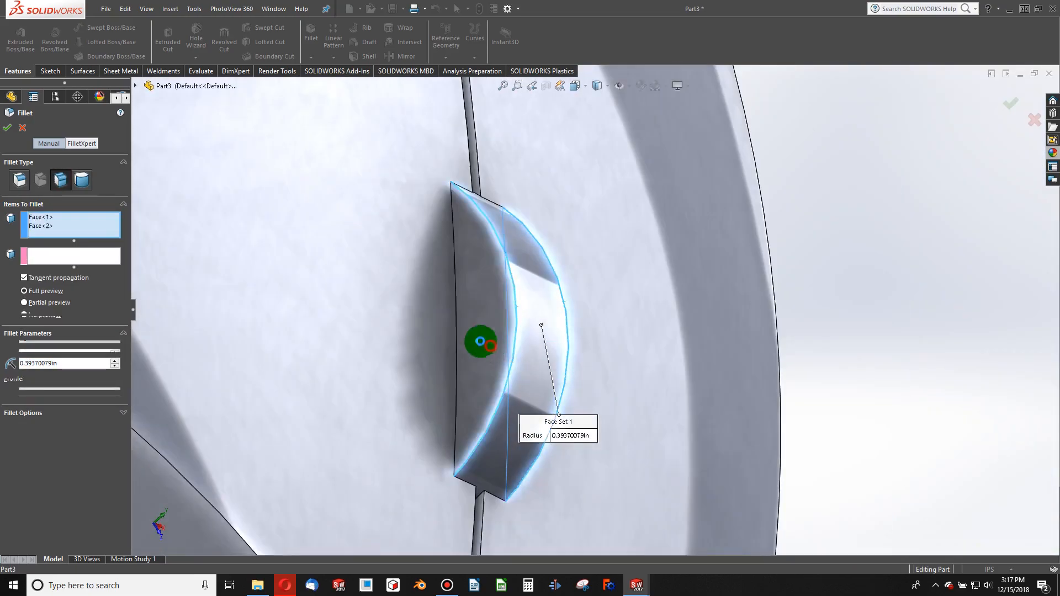
click(53, 257)
click(525, 304)
mouse_move(547, 352)
middle_down()
mouse_move(436, 300)
mouse_move(390, 324)
mouse_move(448, 305)
mouse_move(438, 311)
mouse_move(496, 339)
middle_up()
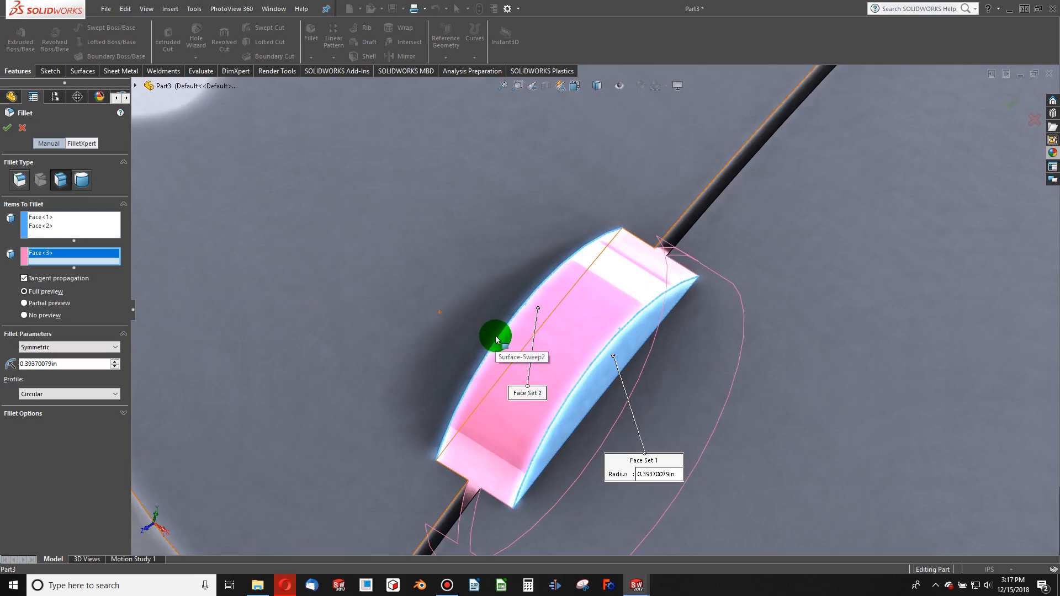
click(7, 127)
Step: Fillet the edge between the mouse's top surface and its side walls with a symmetric 0.1 in radius
scroll(587, 399, up, 5)
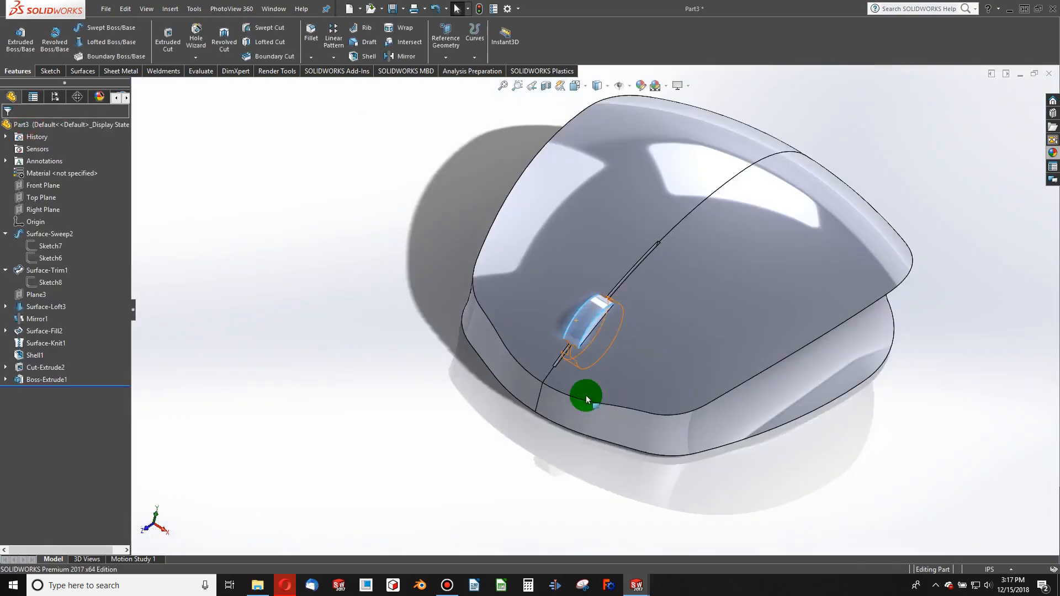
middle_drag(525, 426, 670, 381)
scroll(662, 365, down, 5)
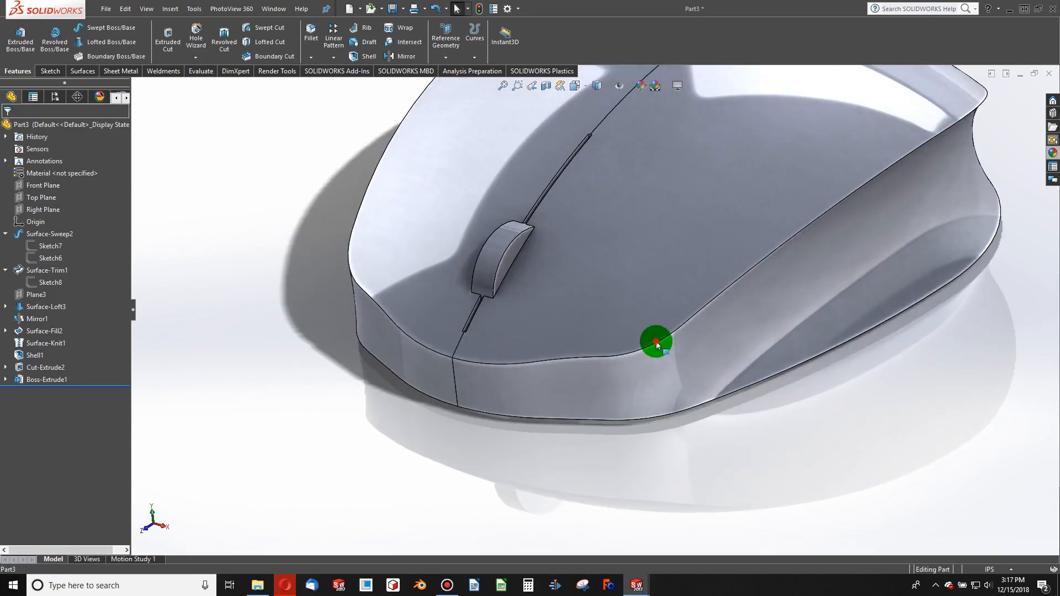
click(656, 343)
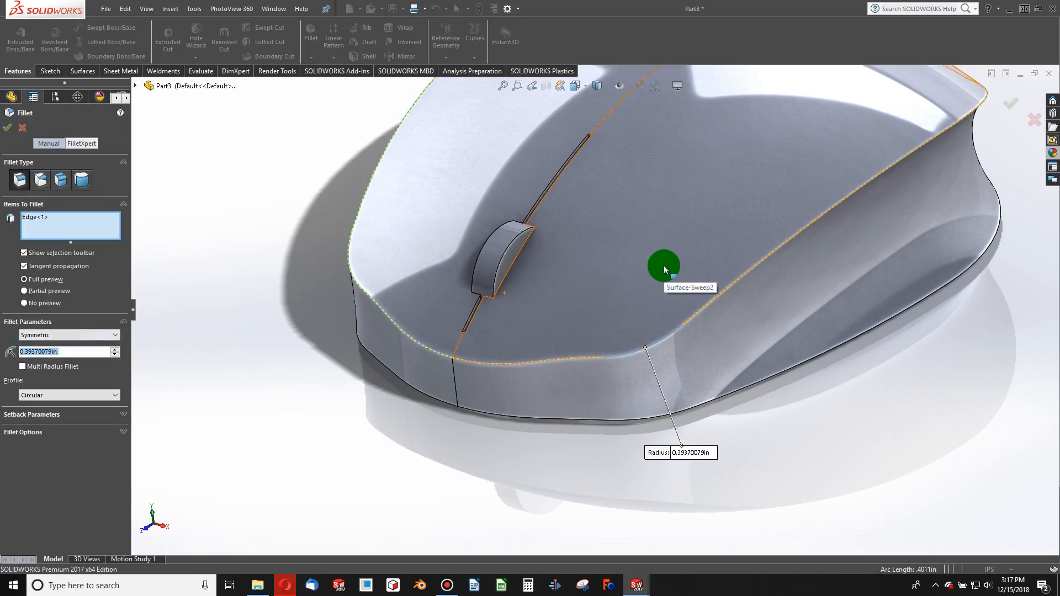
text(.1)
key(Return)
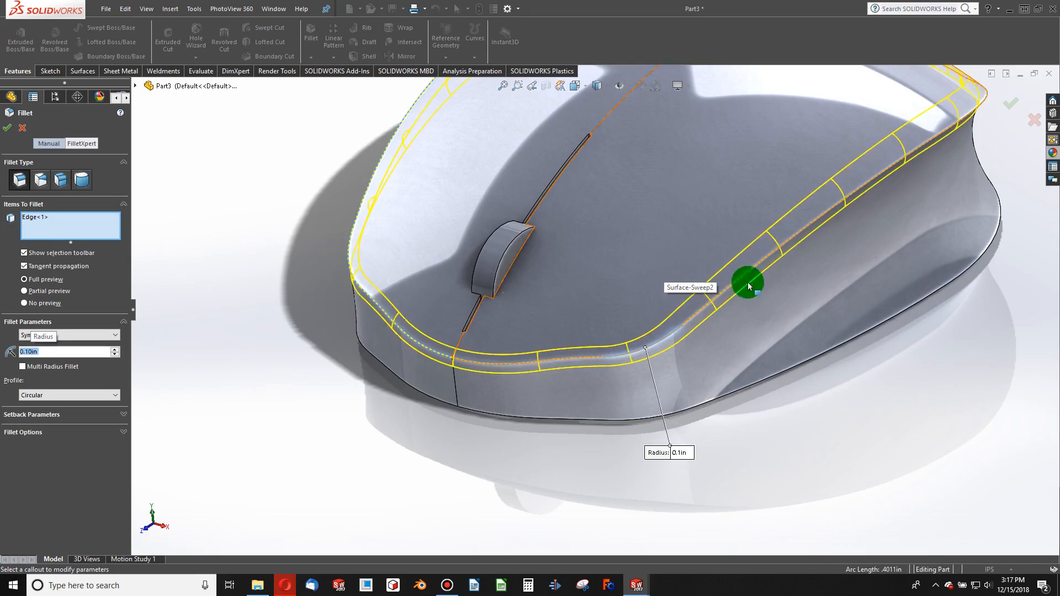
scroll(734, 243, up, 5)
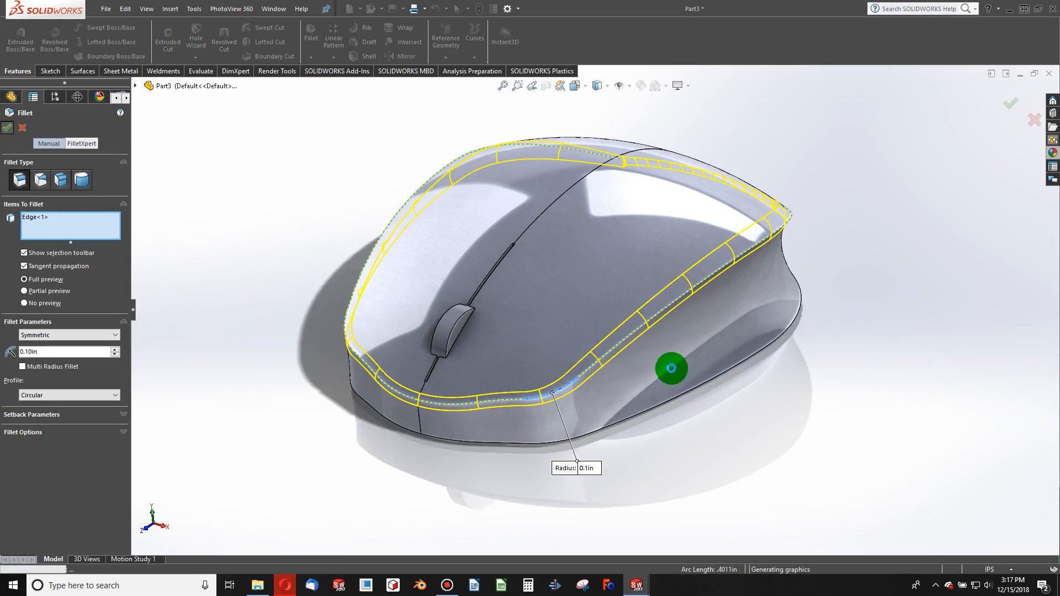
right_click(671, 368)
middle_drag(687, 350, 665, 370)
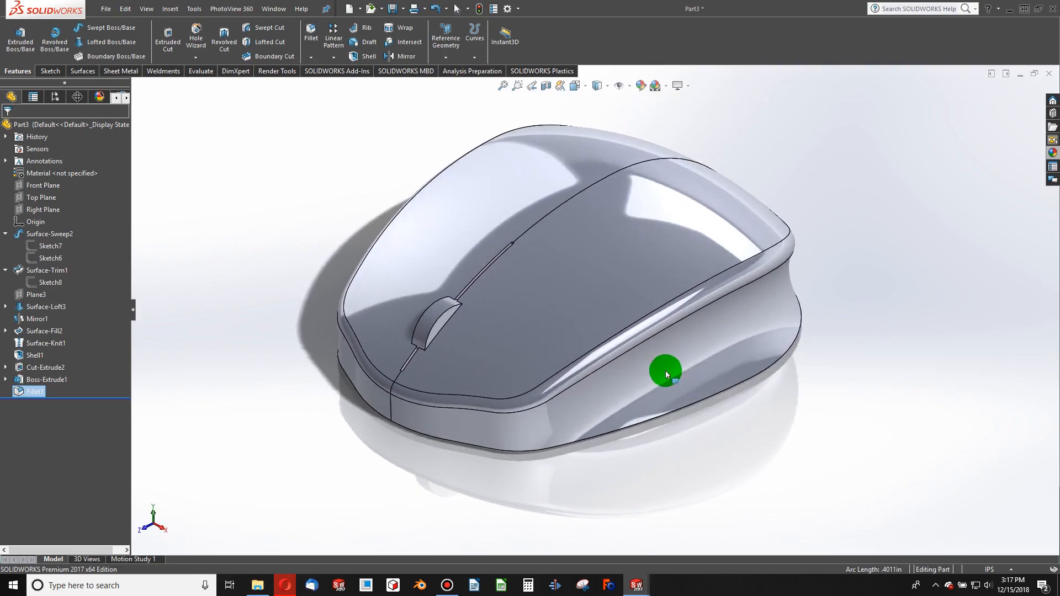
Step: Try to add the body's bottom outer edge to the existing 0.1 in fillet
click(29, 395)
right_click(32, 395)
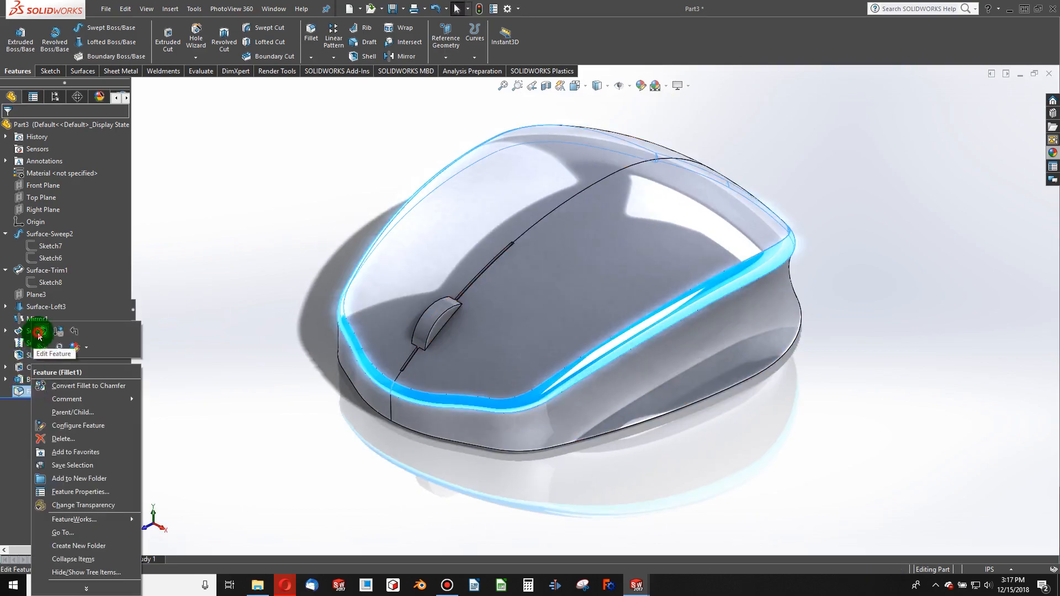
click(39, 333)
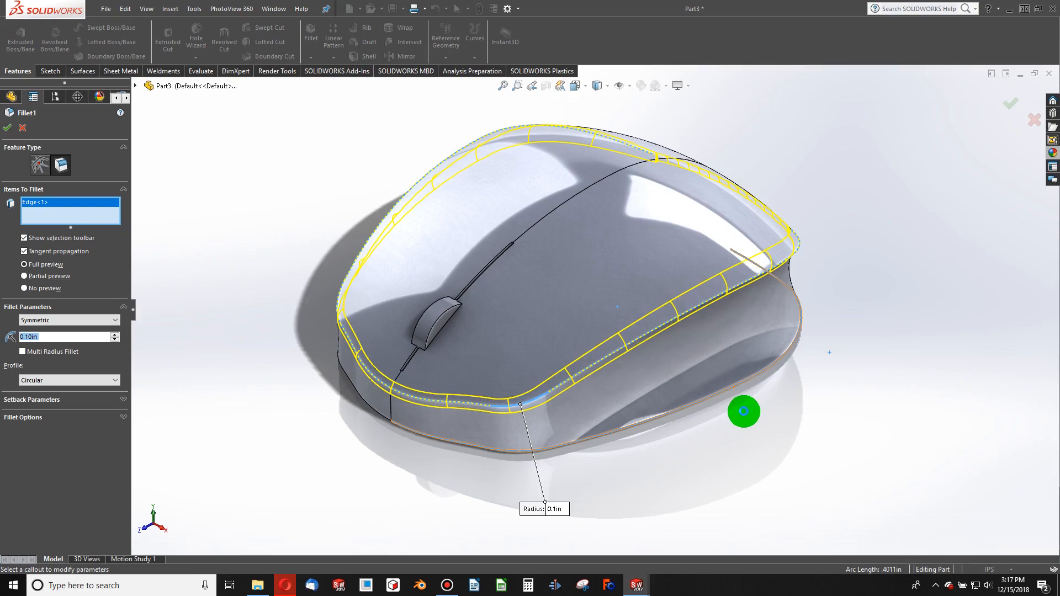
click(745, 413)
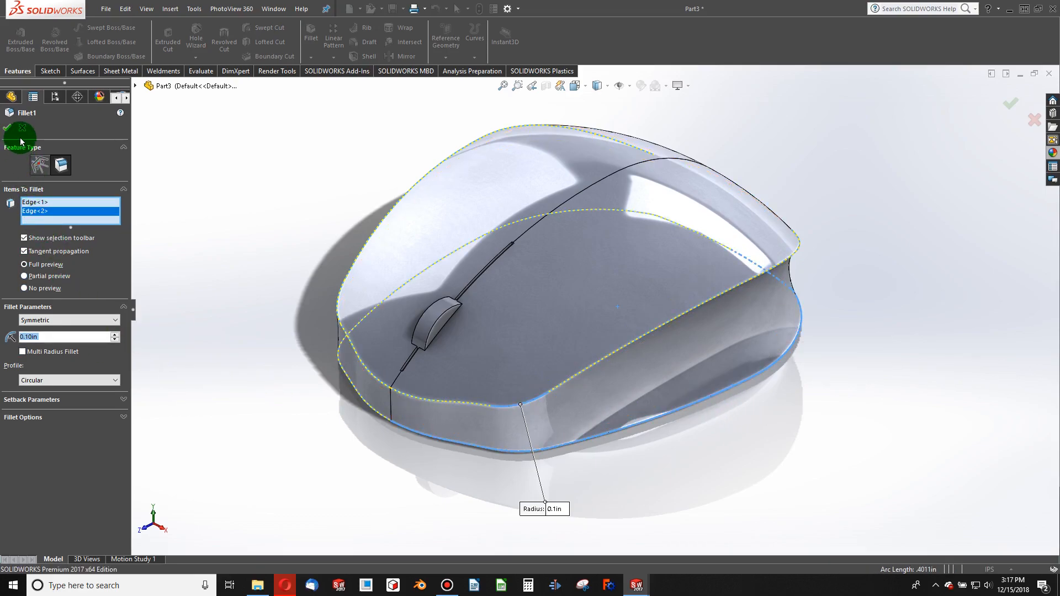
right_click(45, 219)
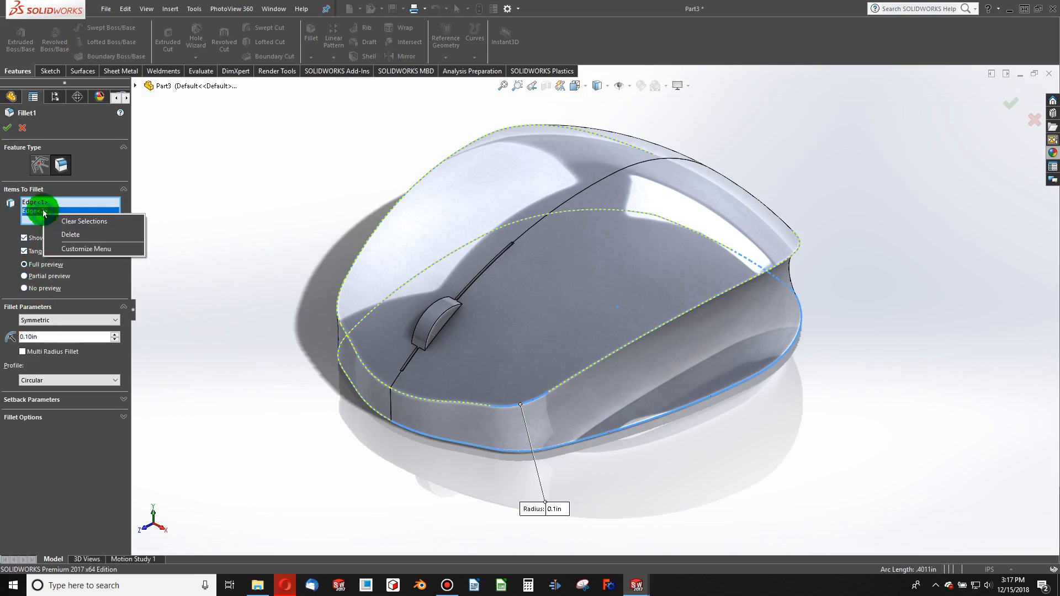
click(21, 125)
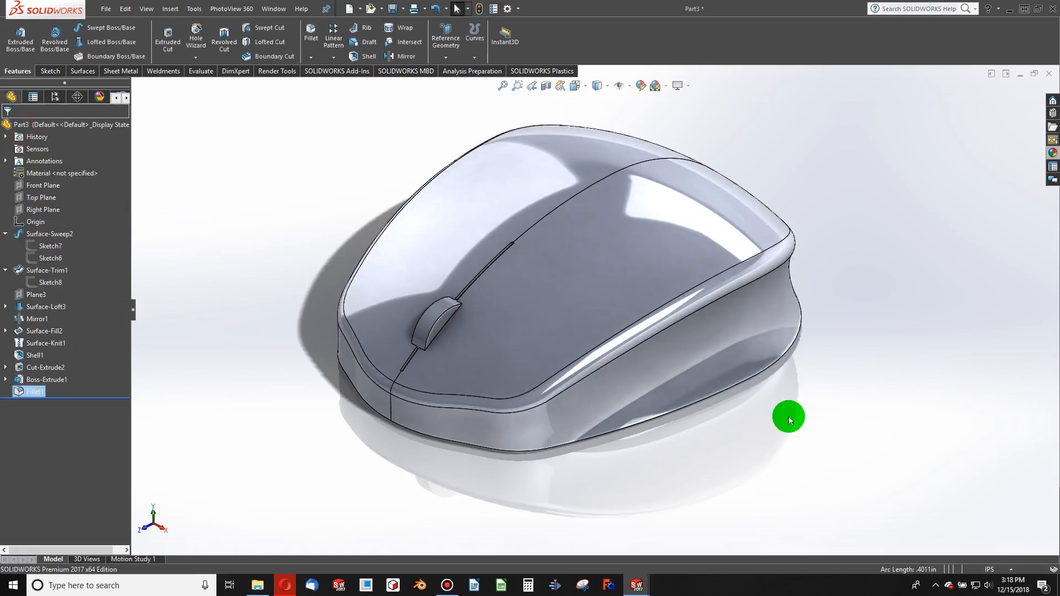
Step: Fillet the bottom outer edge of the mouse body with a symmetric, circular-profile 0.05 in radius
click(736, 387)
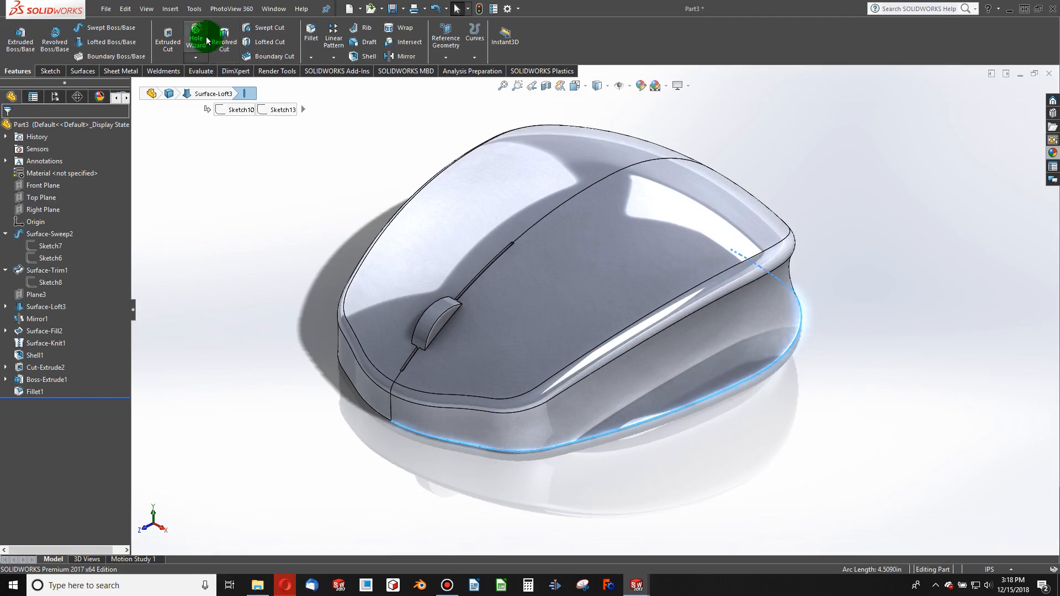
click(311, 33)
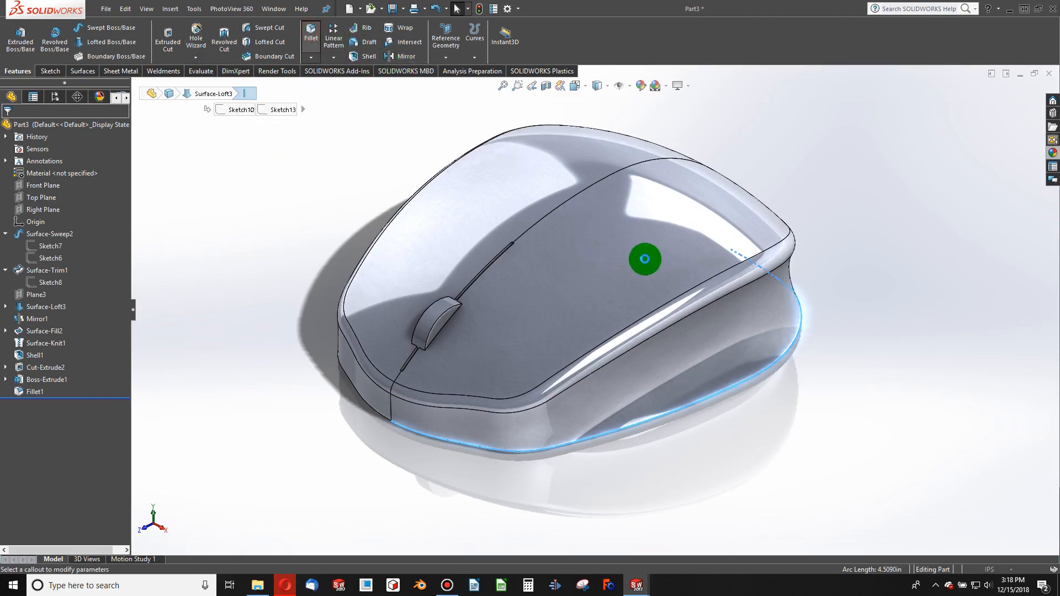
text(0.05)
key(Return)
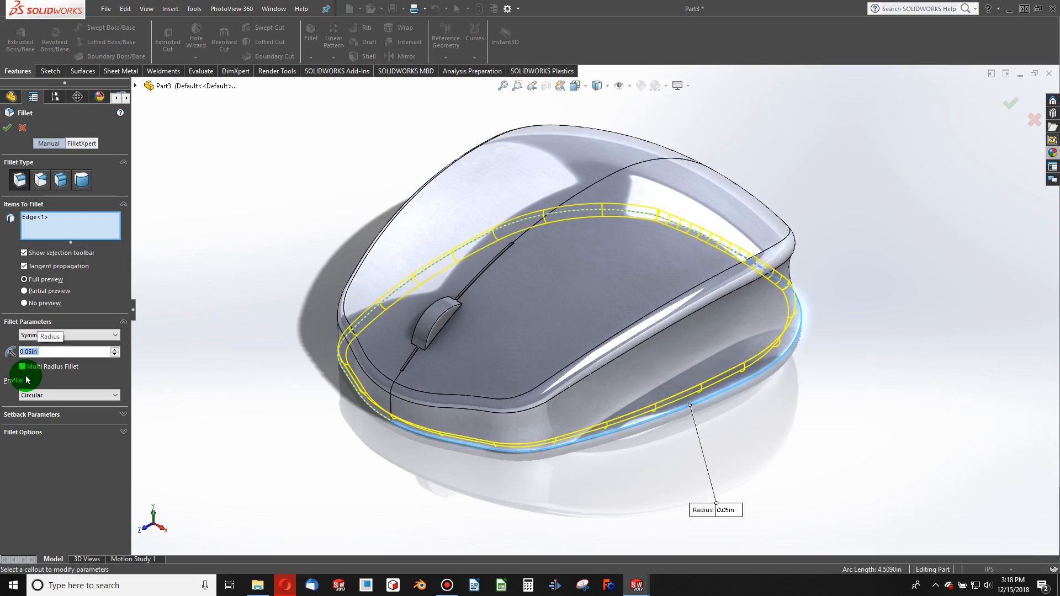
click(7, 129)
Step: Examine the filleted rear corner, the scroll wheel and the centerline slot up close, and return to the isometric view
middle_drag(646, 374, 563, 379)
scroll(687, 364, down, 3)
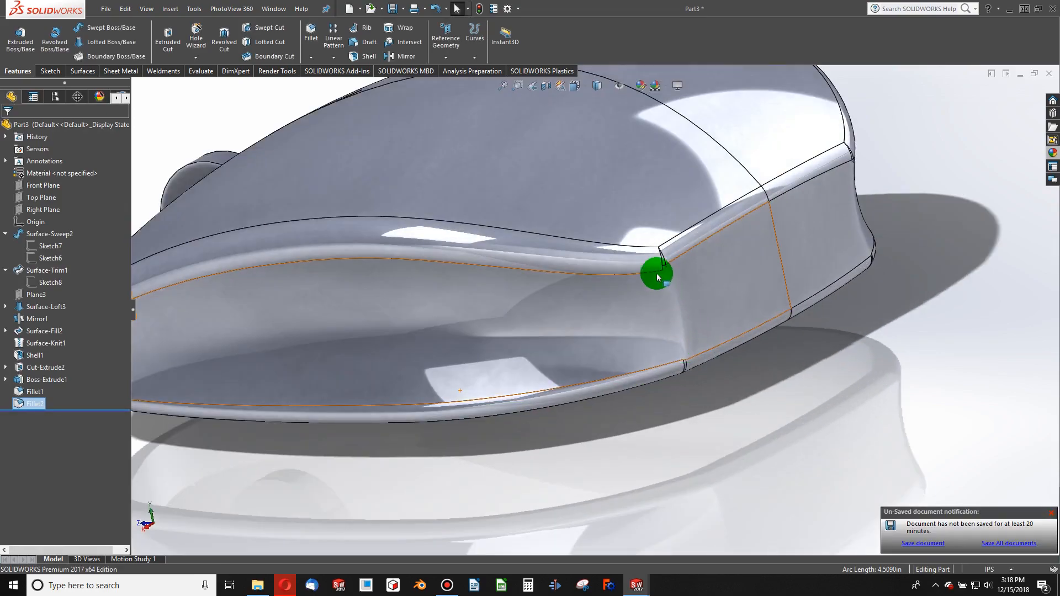
scroll(654, 269, down, 6)
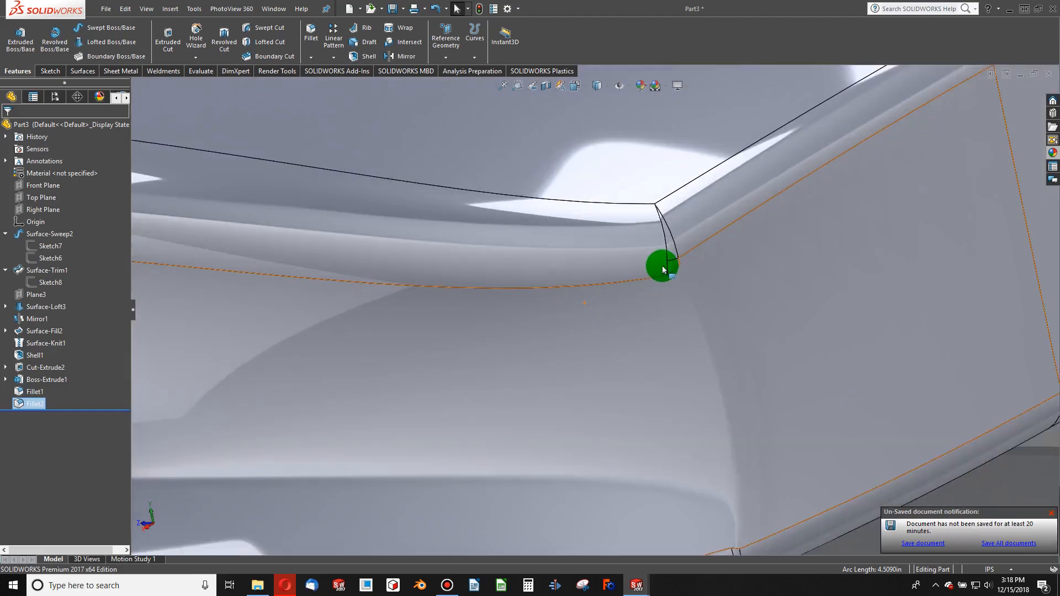
middle_drag(663, 271, 656, 331)
scroll(655, 332, up, 8)
middle_drag(537, 317, 615, 292)
scroll(503, 218, down, 2)
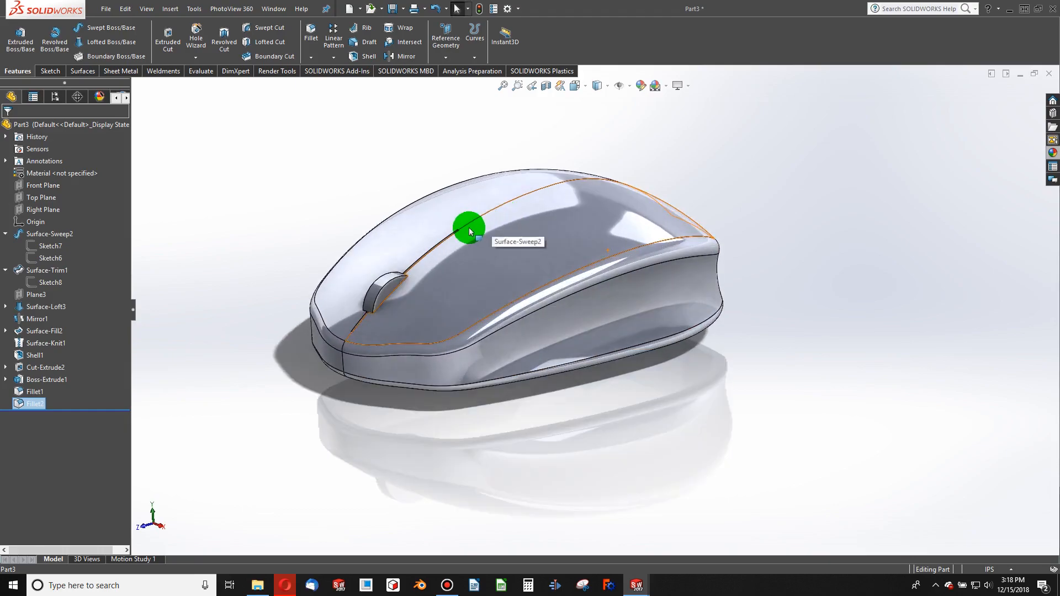
middle_drag(464, 260, 533, 394)
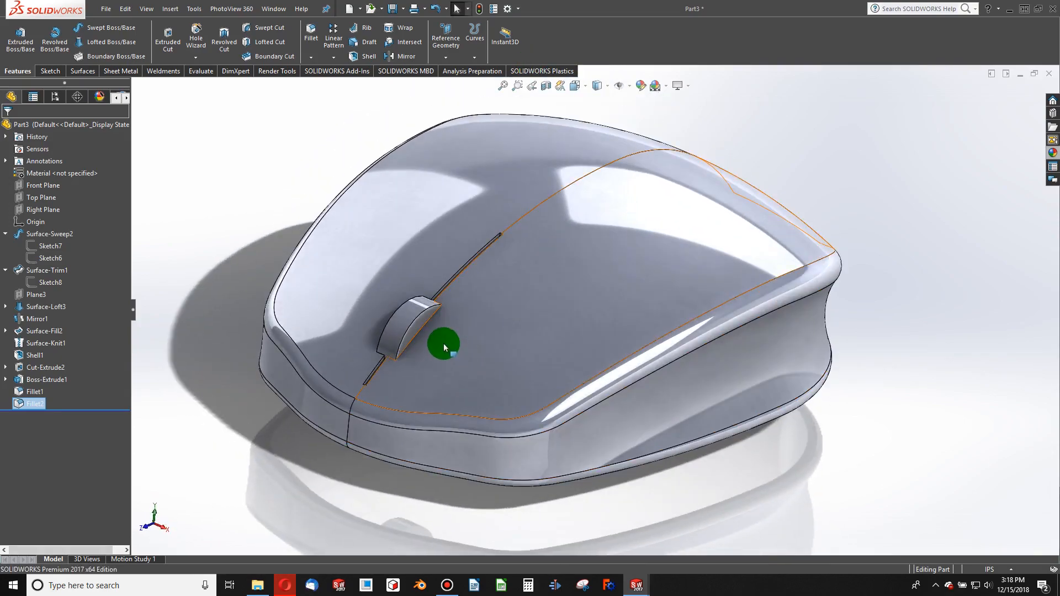
scroll(519, 336, up, 3)
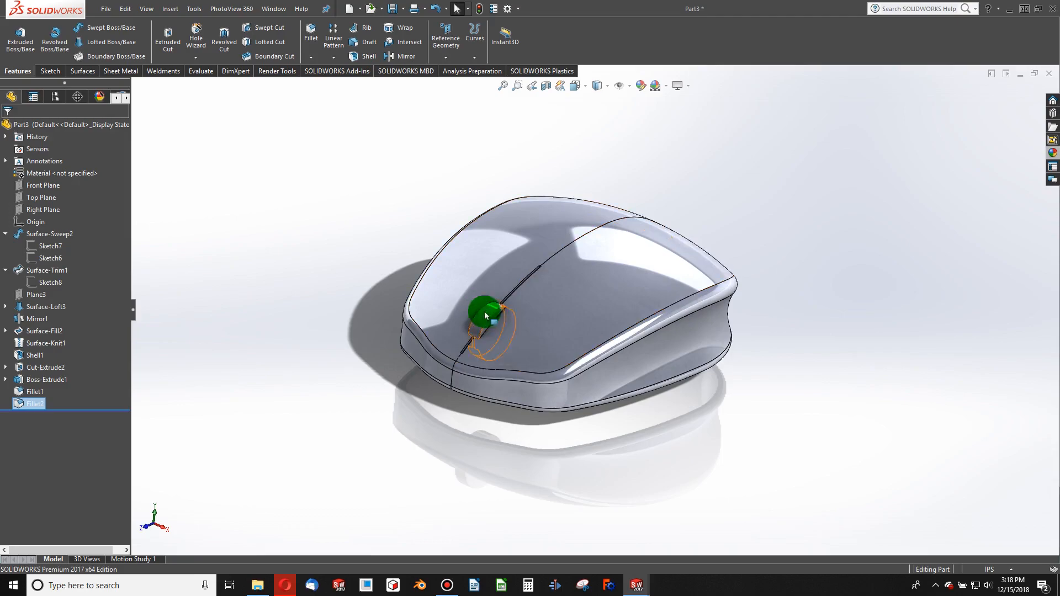
scroll(486, 318, down, 5)
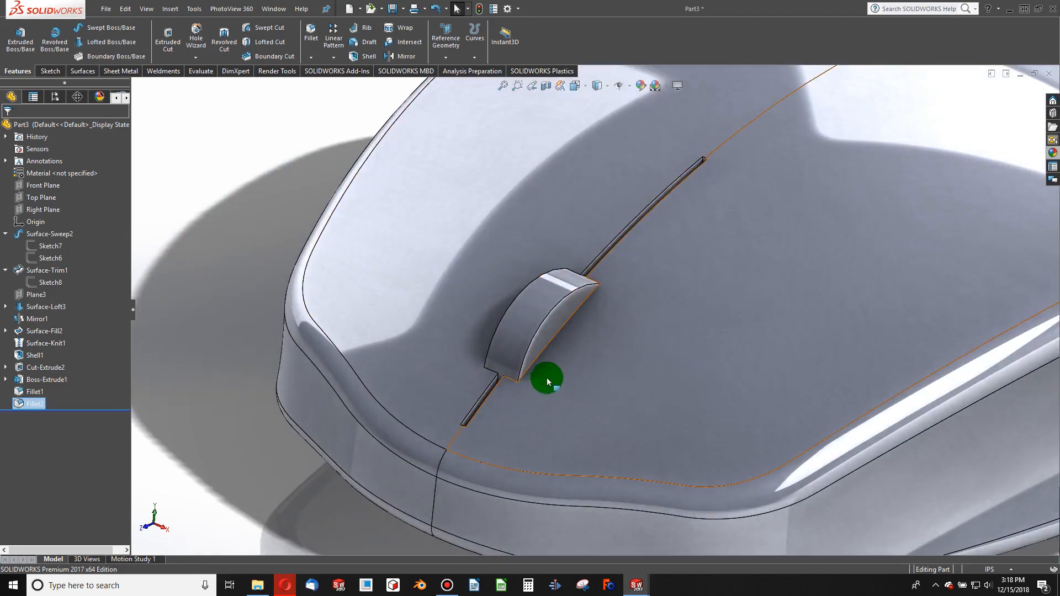
scroll(592, 274, up, 5)
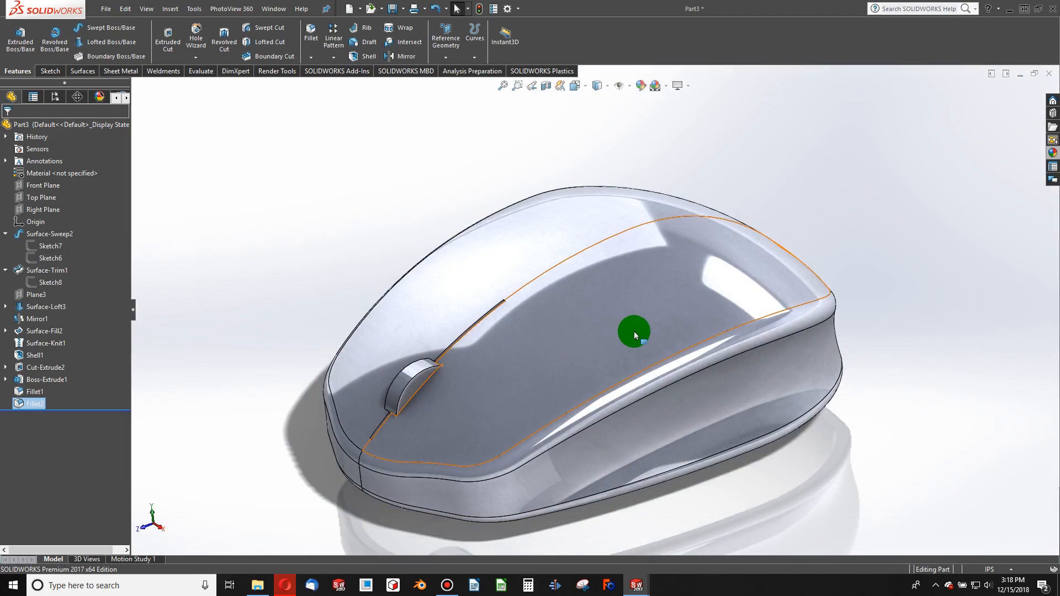
key(ctrl+7)
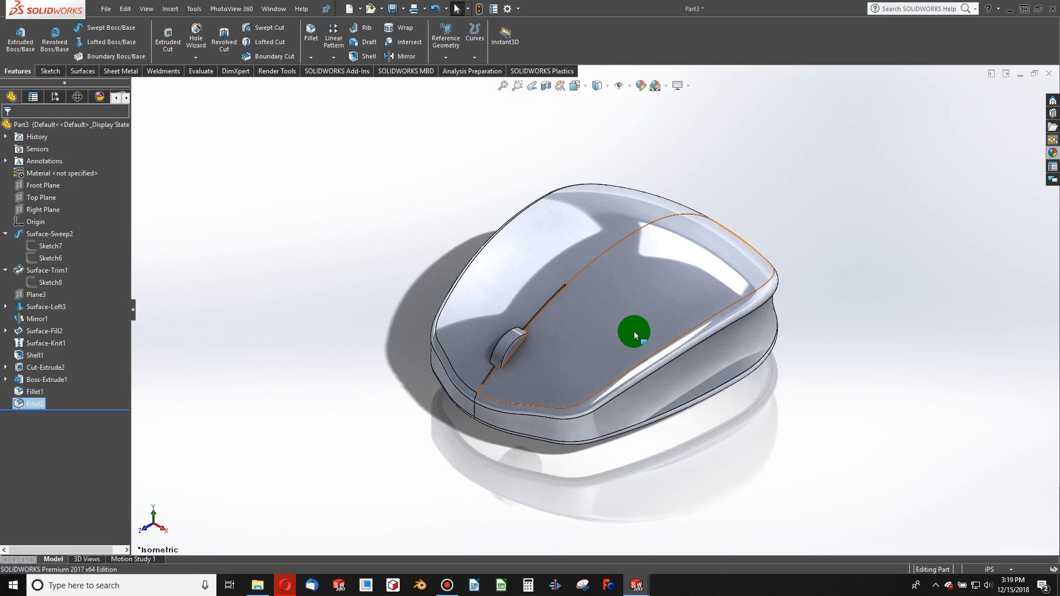
click(634, 331)
click(558, 252)
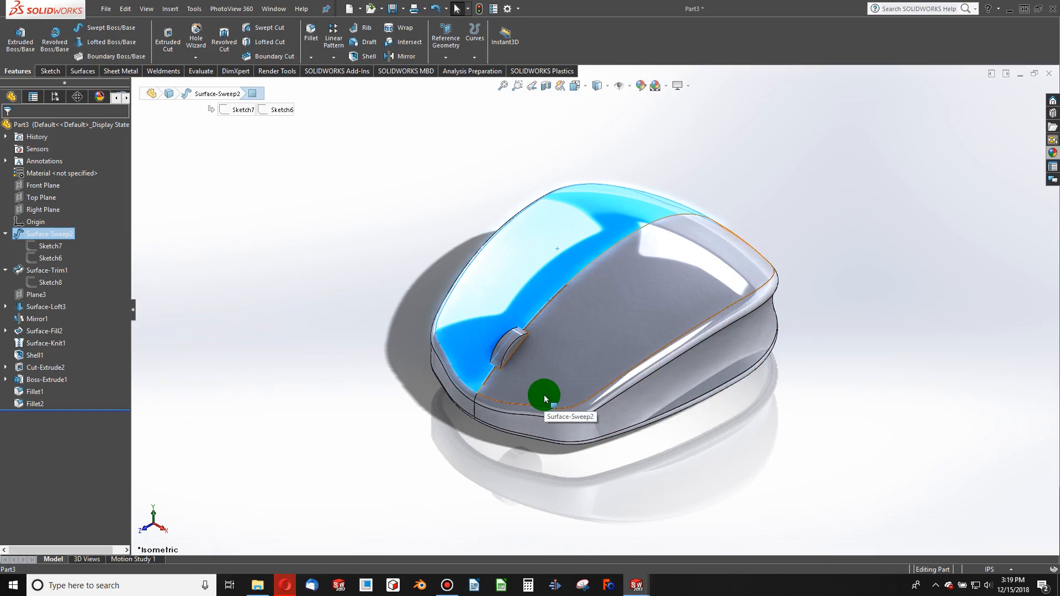
click(396, 247)
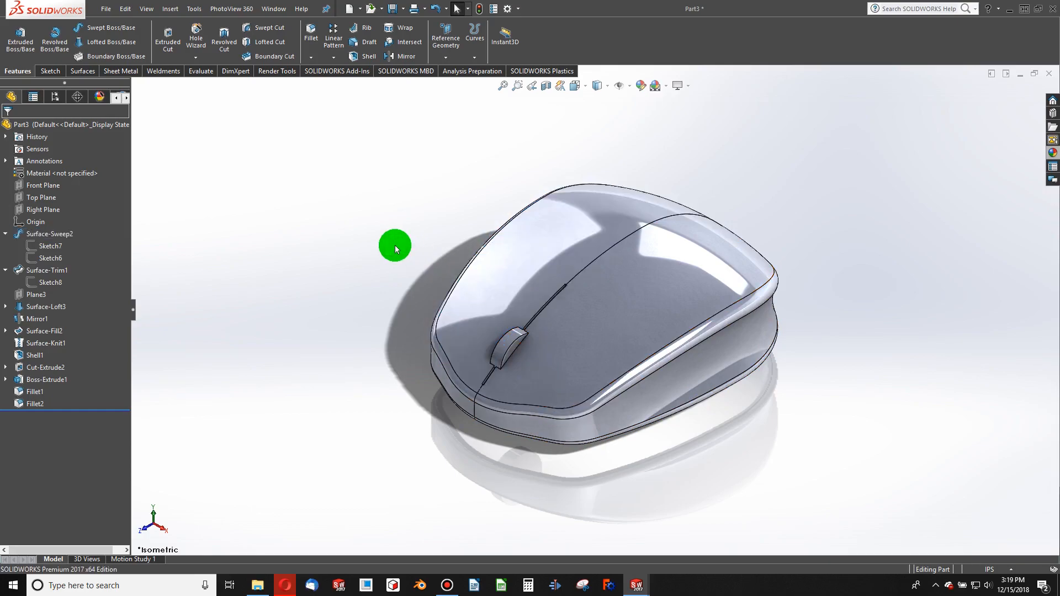